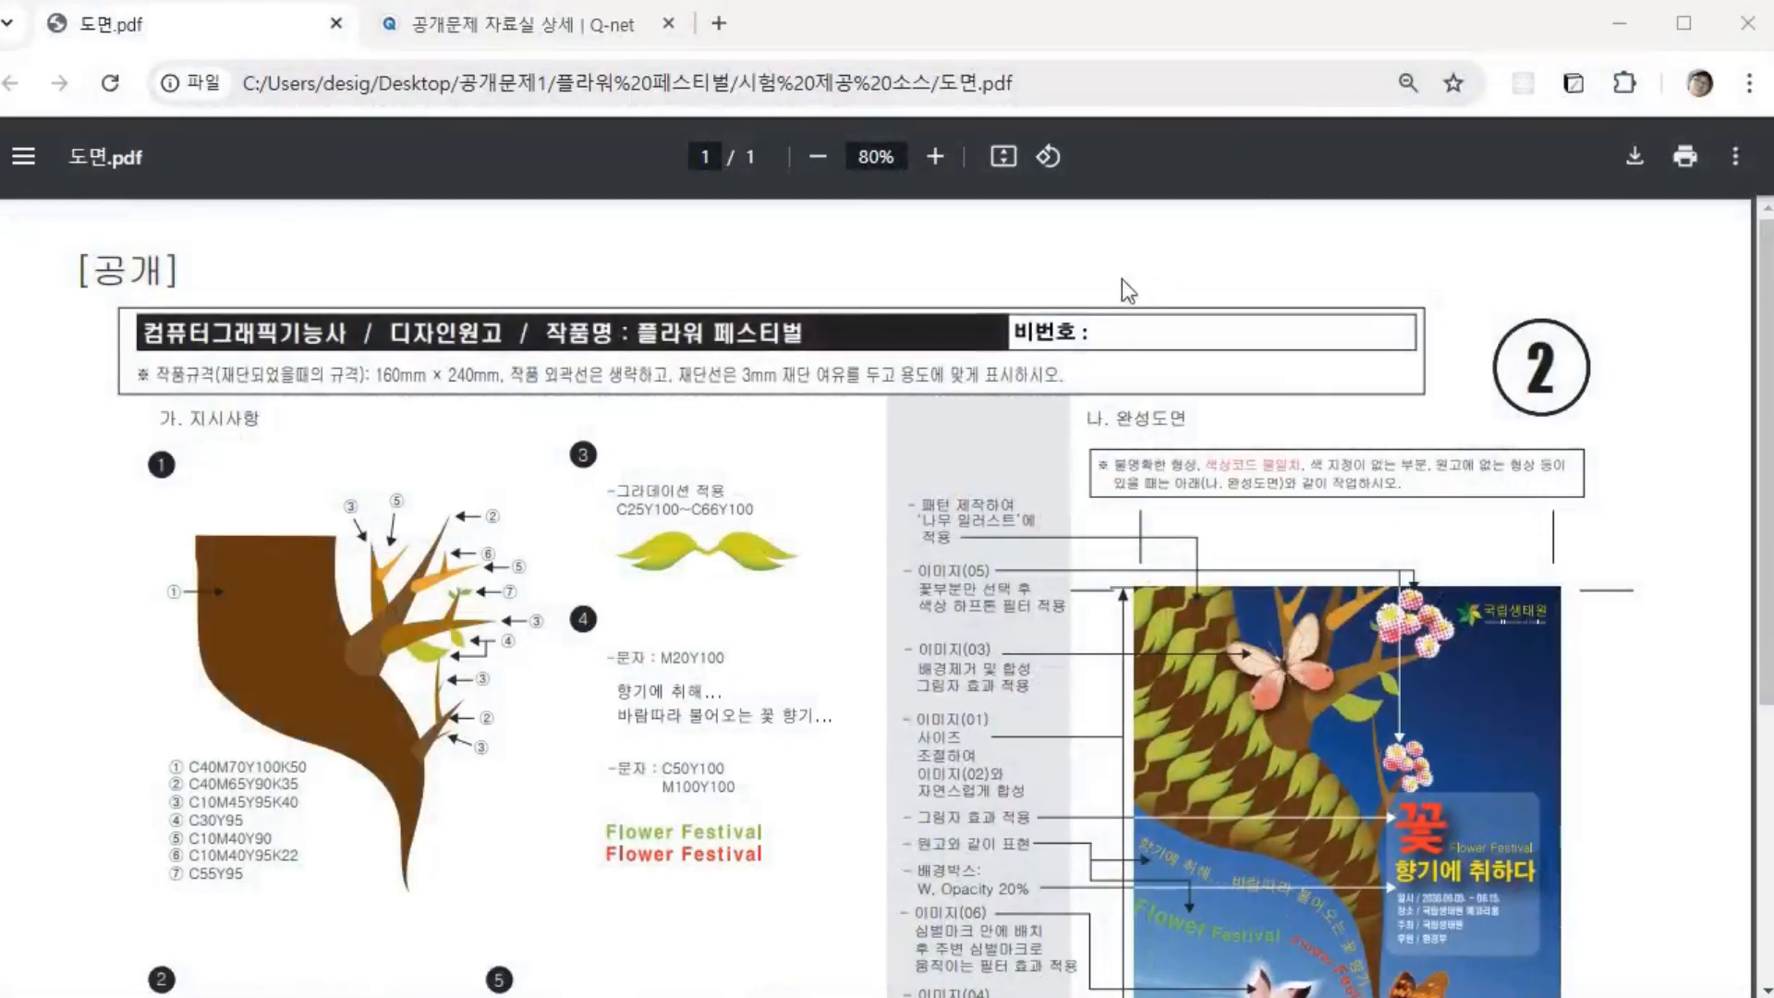
Step: Check the 2025 public exam question page on Q-Net and review the flower festival instructions and finished layout in 도면.pdf
{"action": "left_click", "coordinate": [444, 32]}
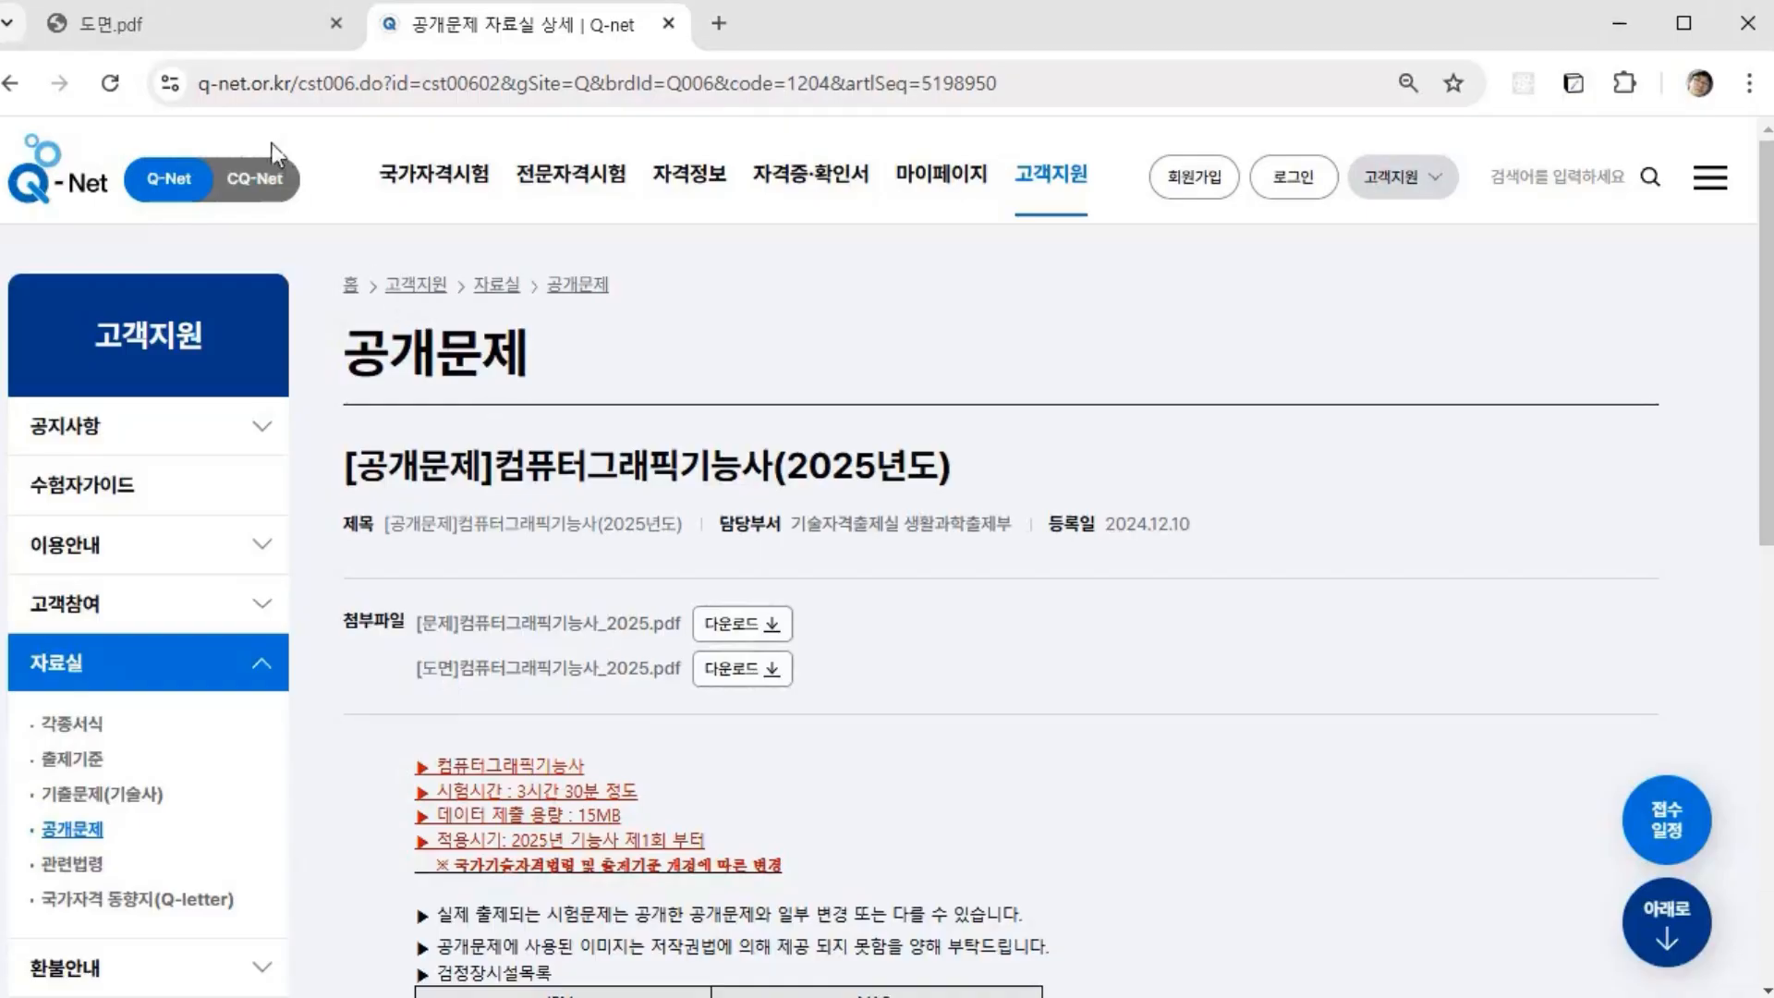
{"action": "mouse_move", "coordinate": [220, 19]}
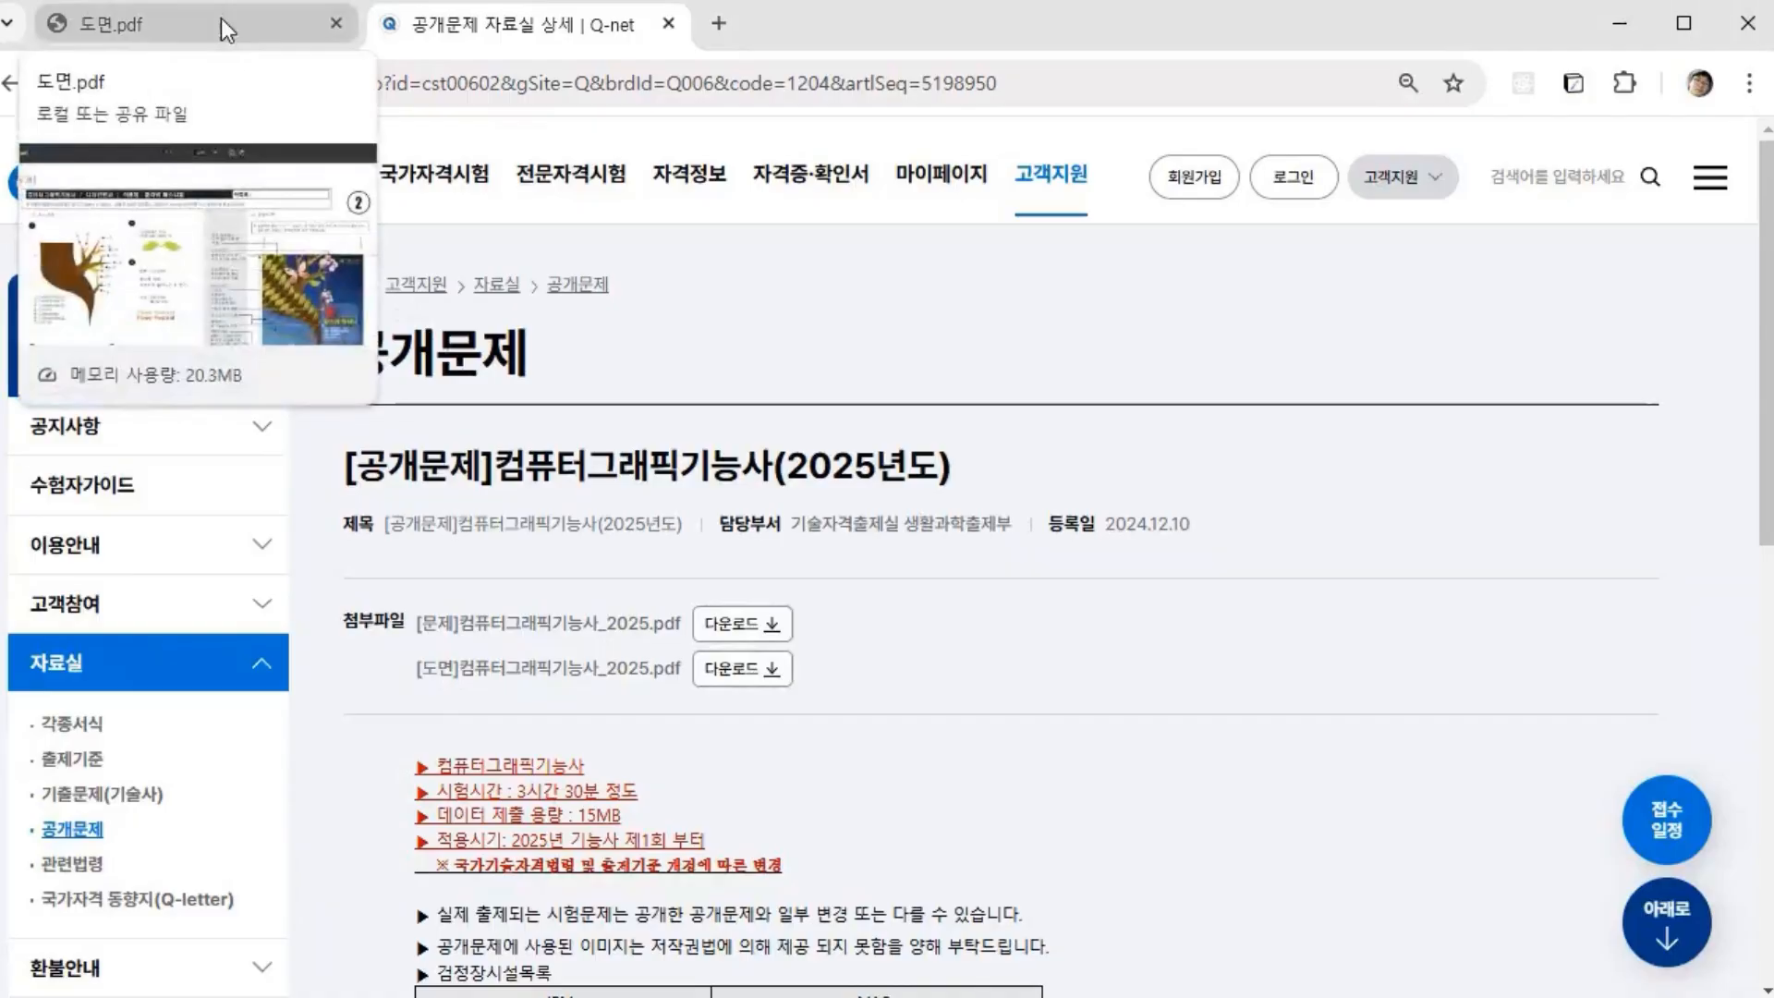
{"action": "left_click", "coordinate": [219, 19]}
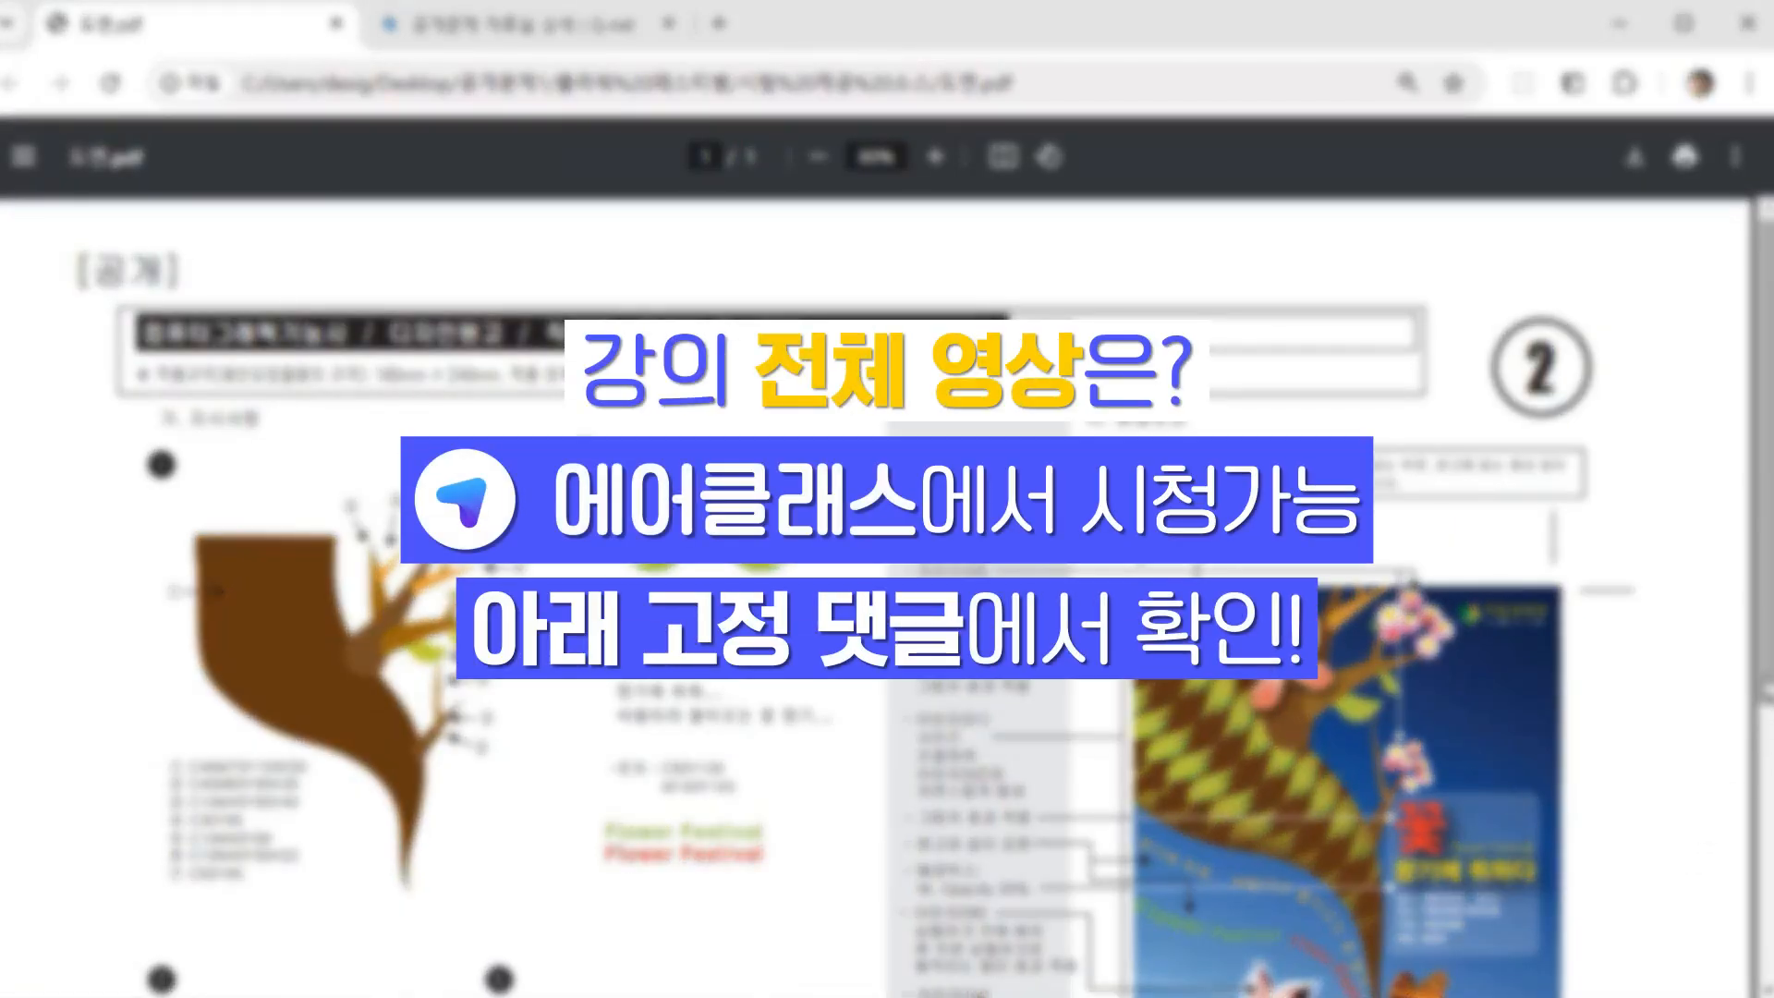
{"action": "scroll", "coordinate": [887, 591], "scroll_direction": "down", "scroll_amount": 3}
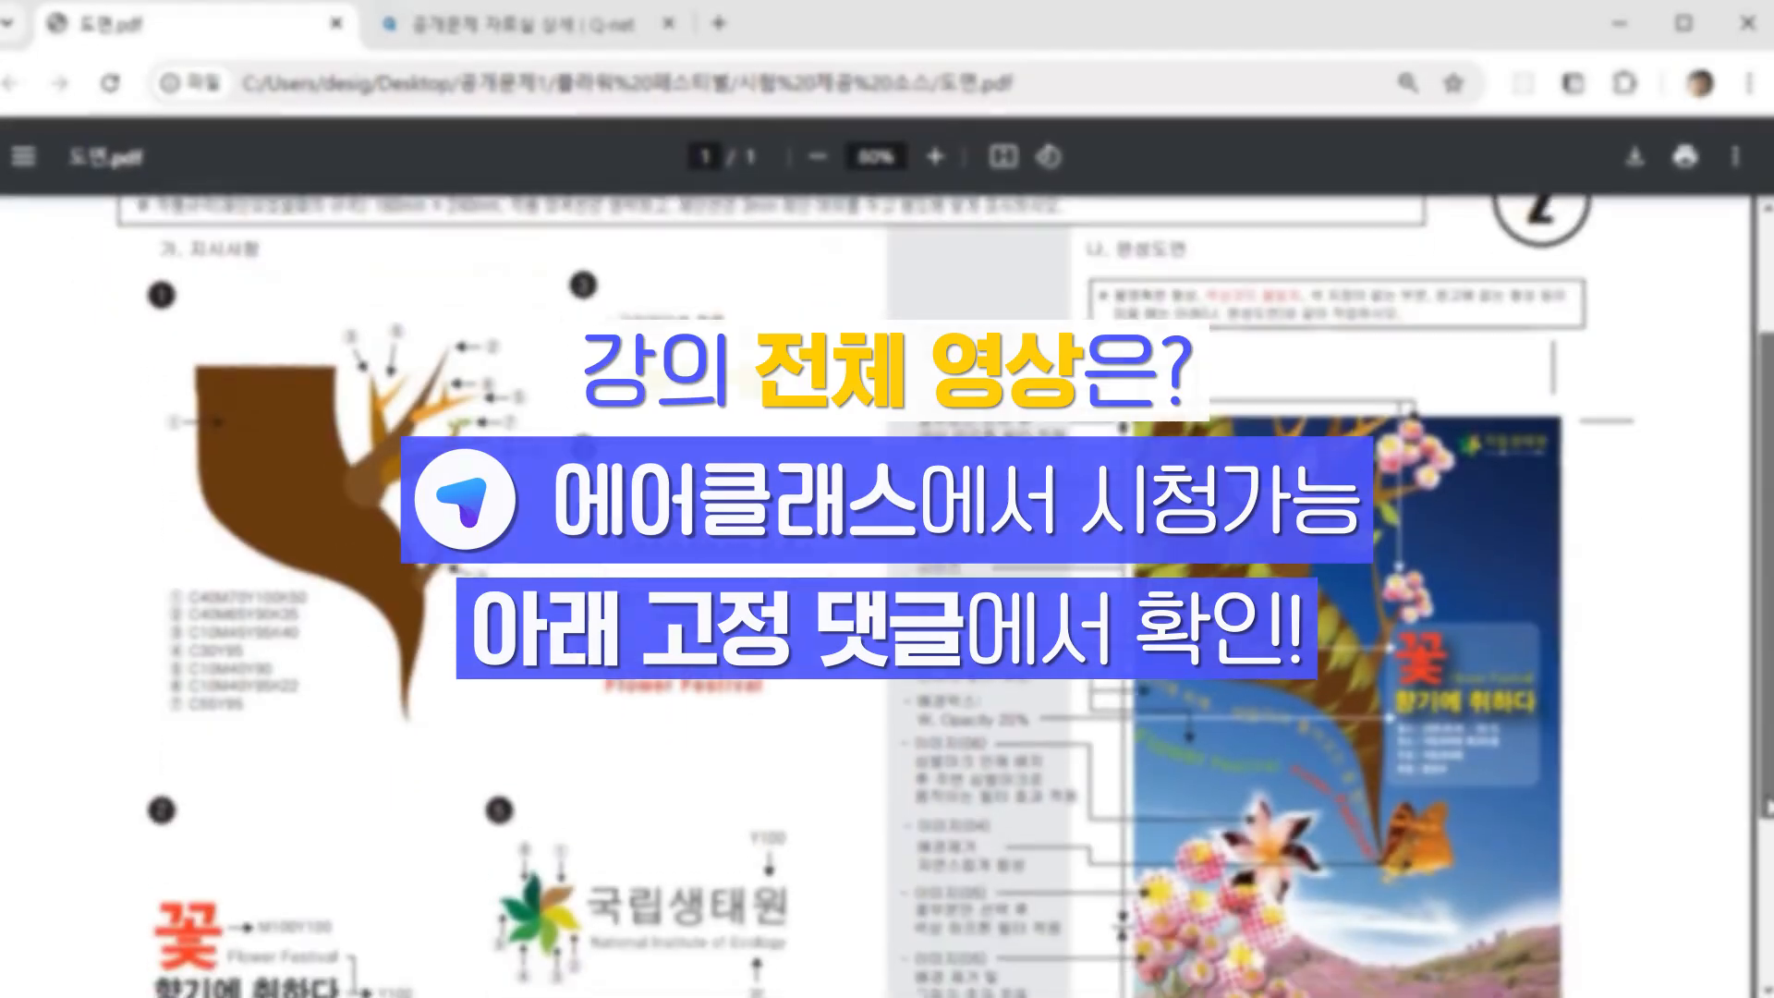
{"action": "left_click_drag", "start_coordinate": [1766, 797], "coordinate": [1768, 826]}
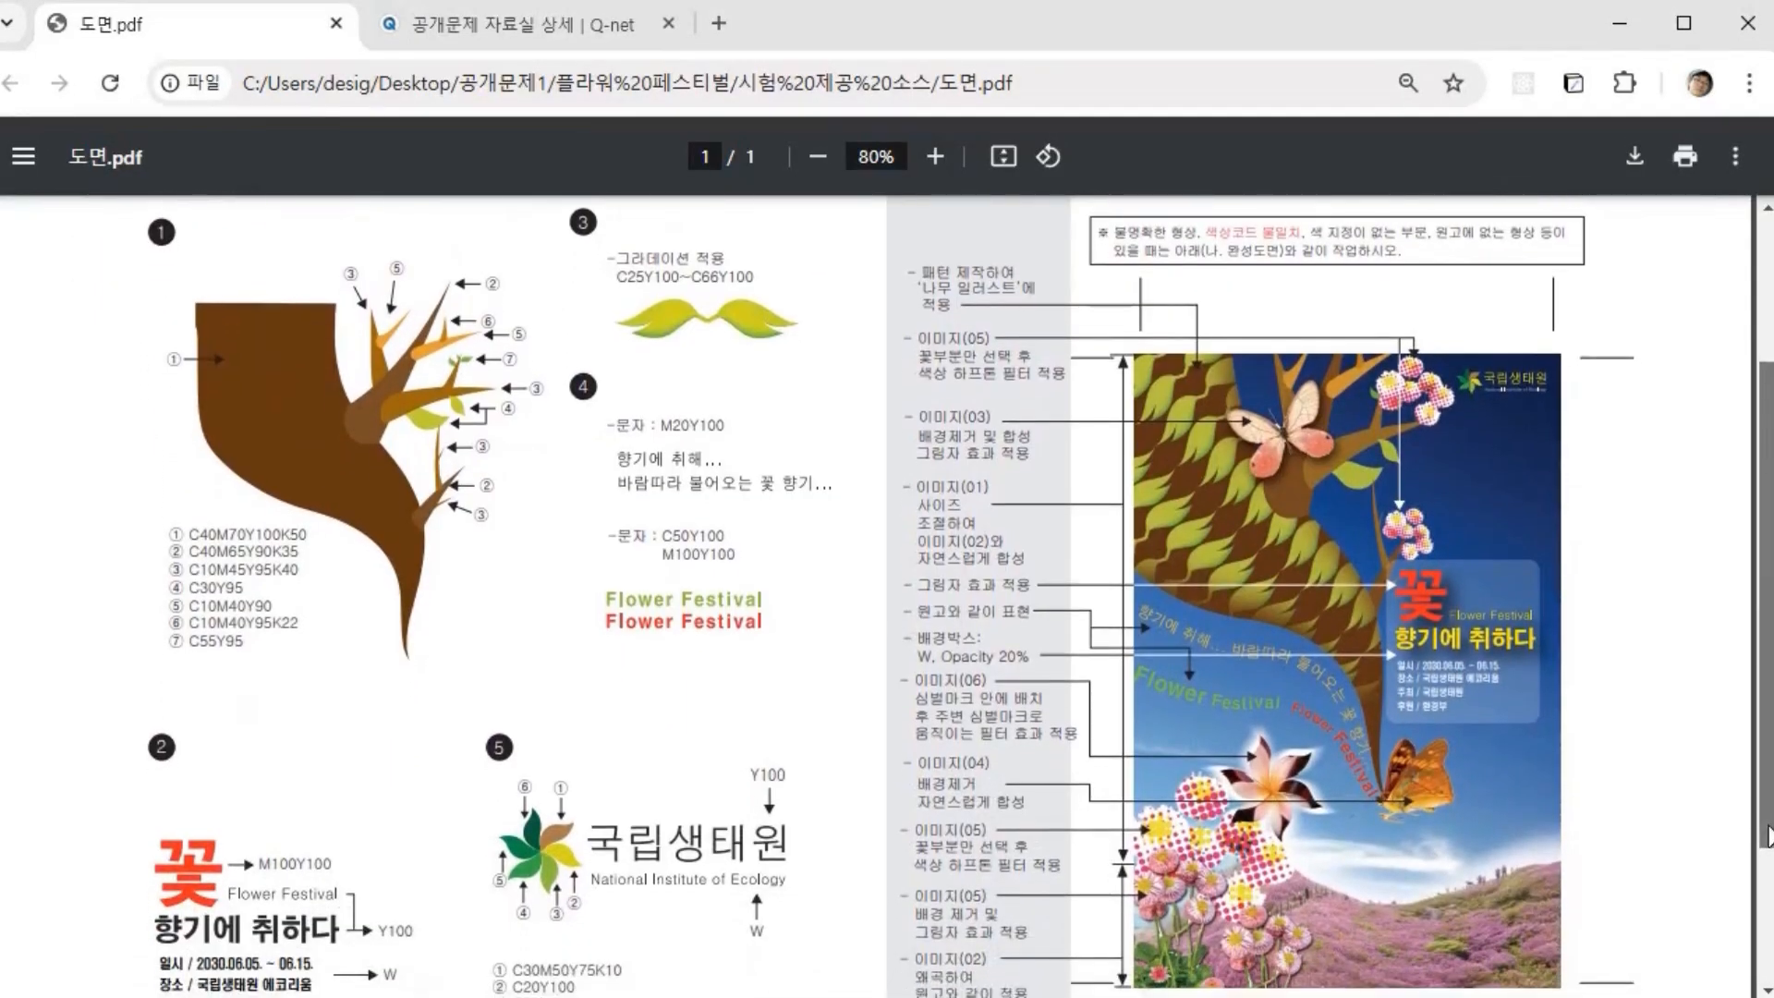
{"action": "left_click_drag", "start_coordinate": [1768, 827], "coordinate": [1765, 773]}
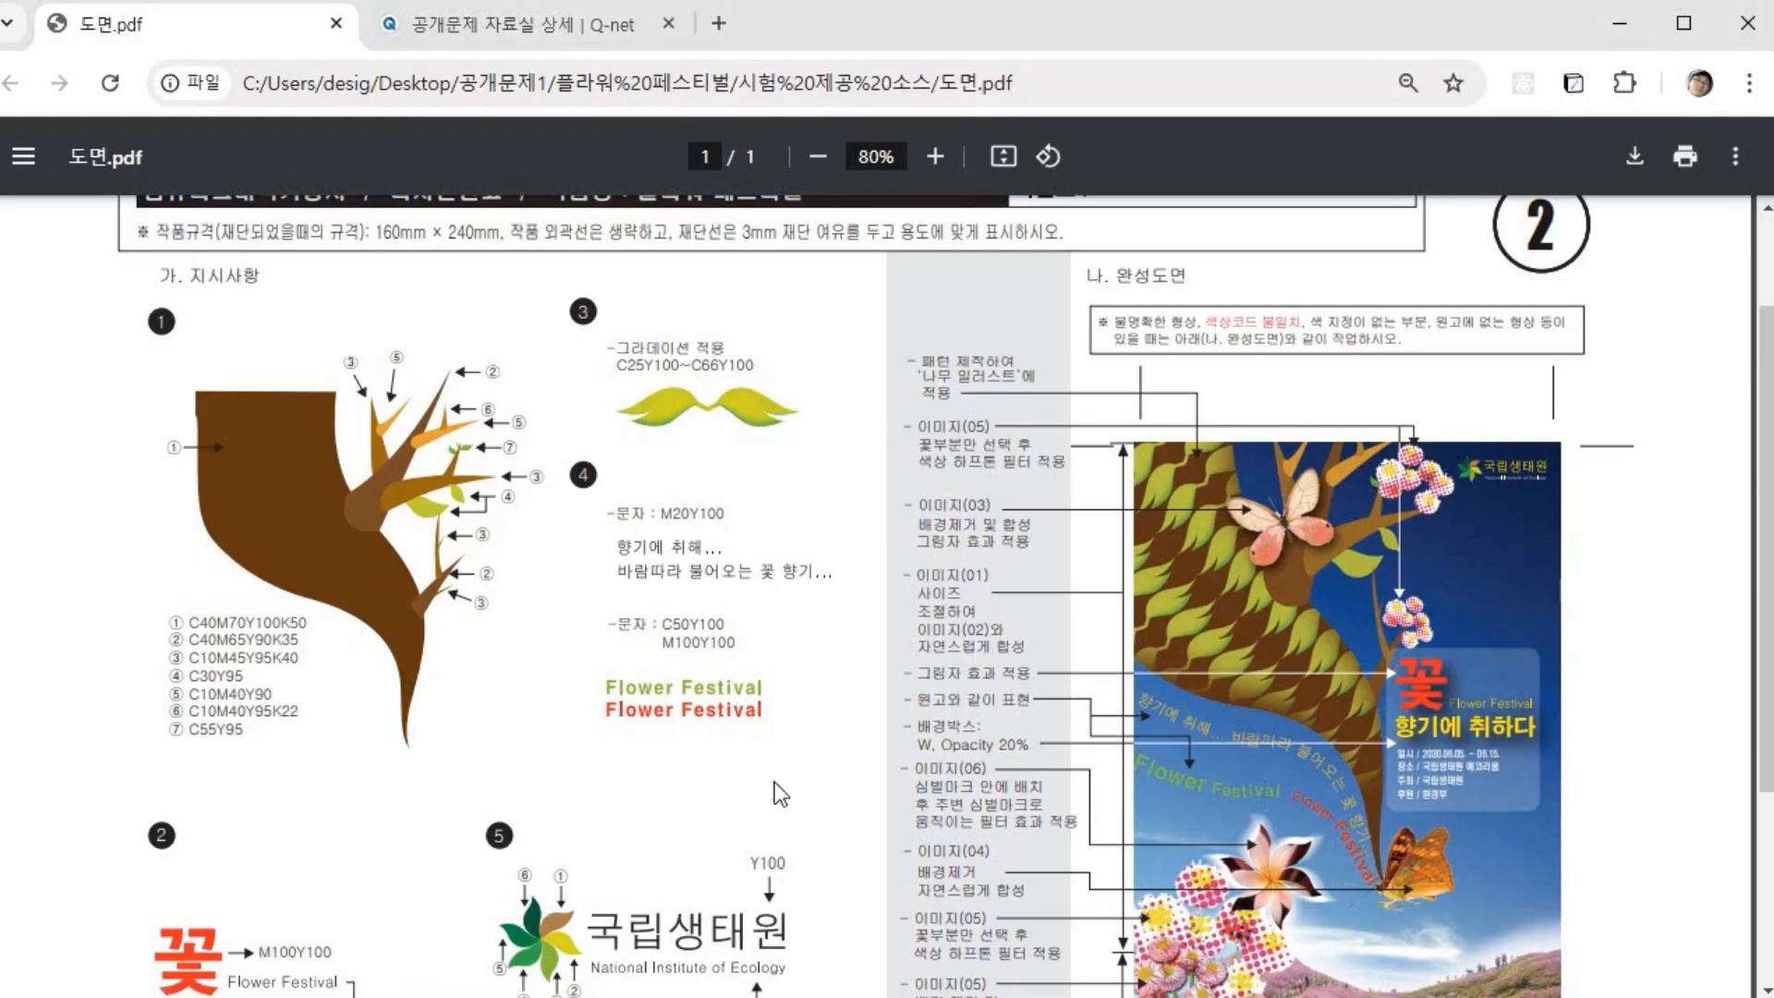
Step: In File Explorer, open the 시작 folder inside 일러스트레이터 and select 국립생태원 시그니춰.ai
{"action": "key", "text": "alt+Tab"}
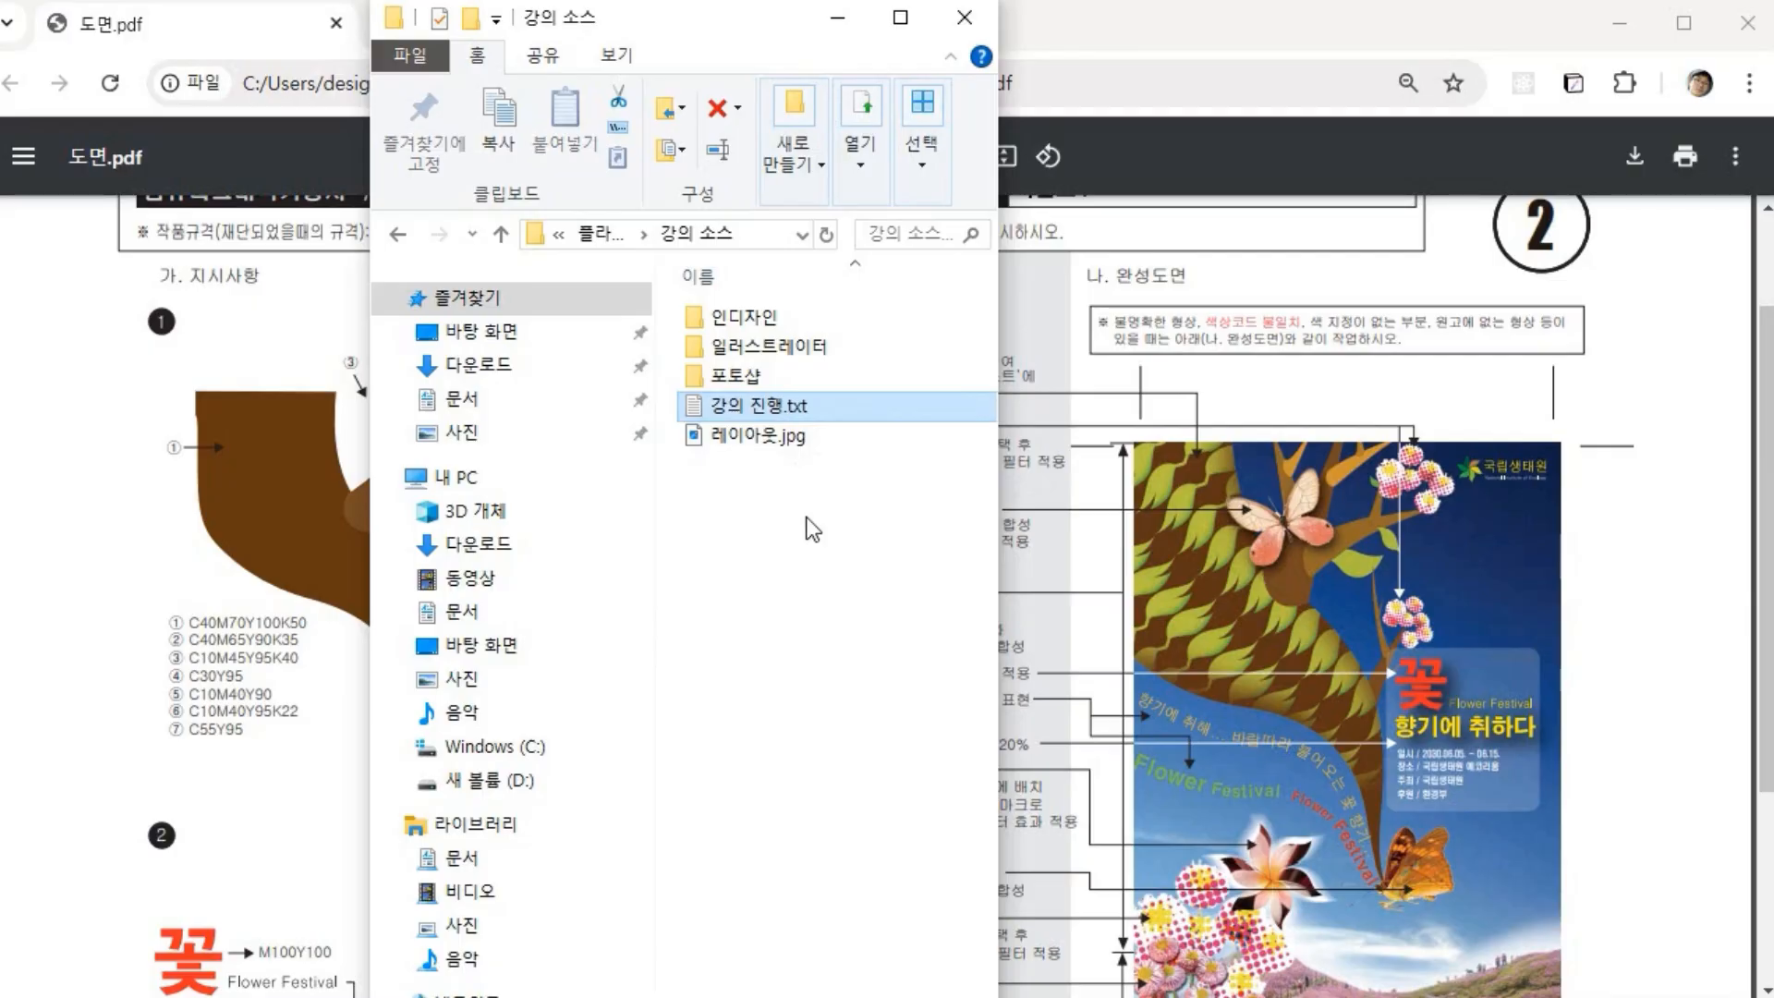
{"action": "double_click", "coordinate": [761, 347]}
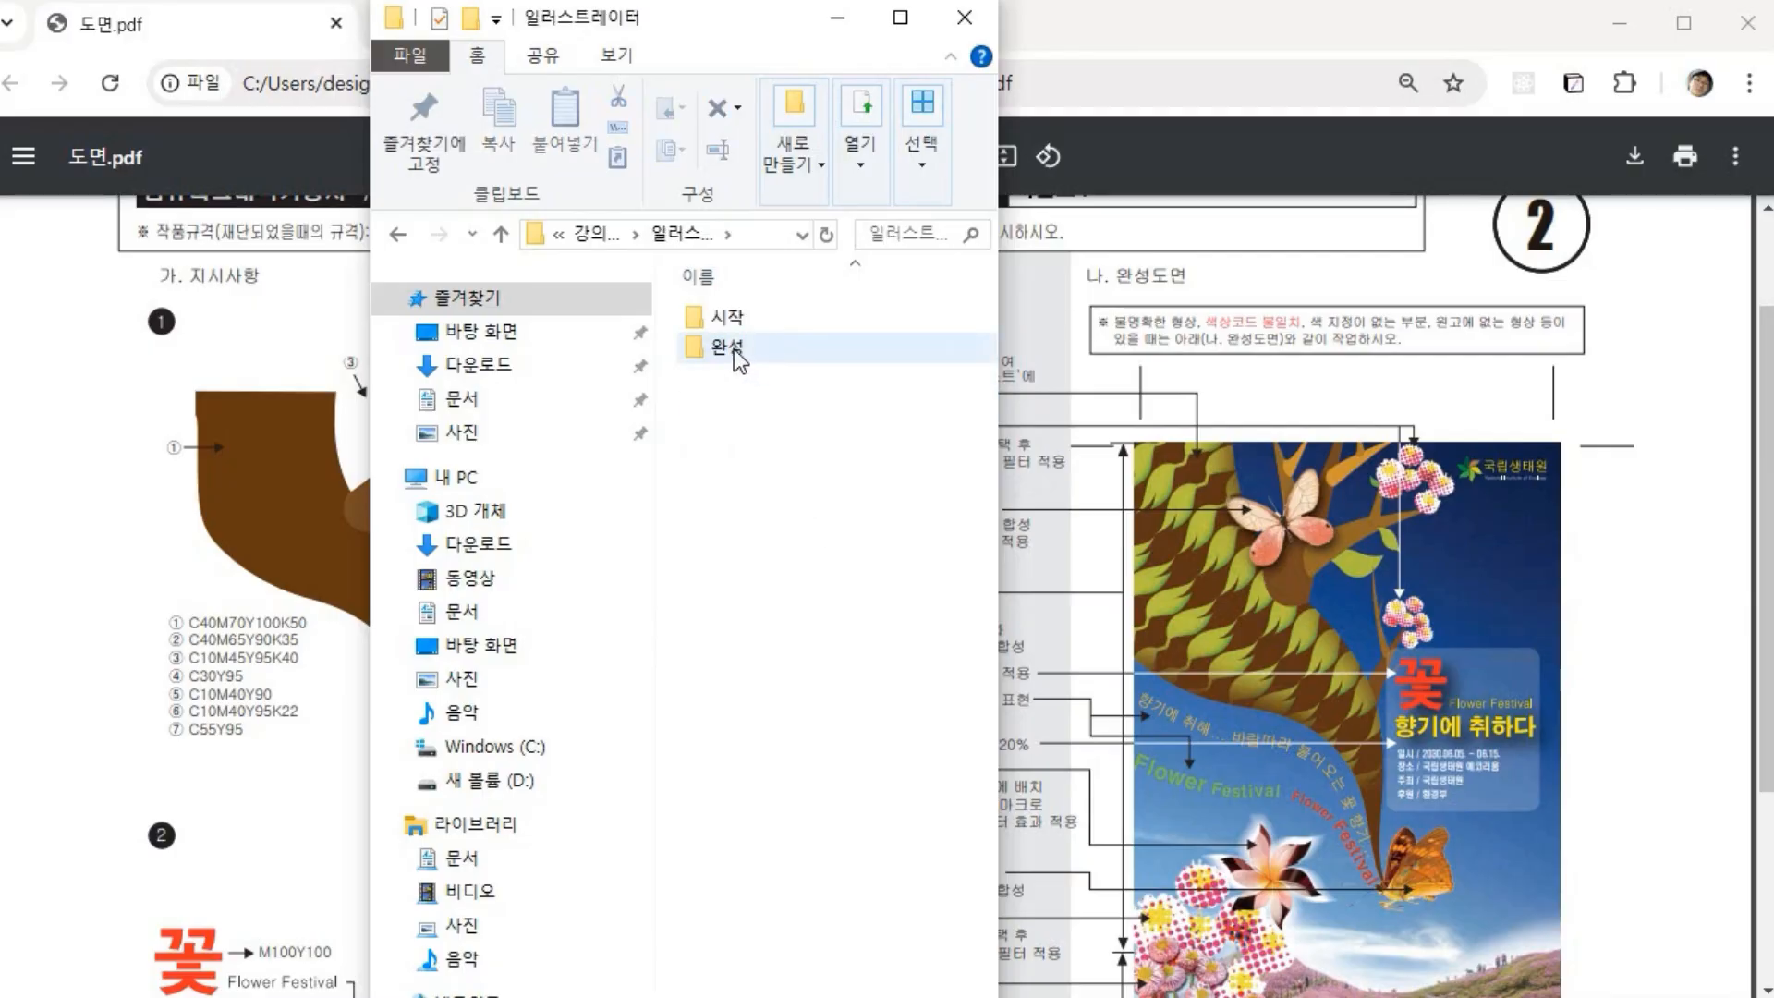
{"action": "left_click", "coordinate": [737, 353]}
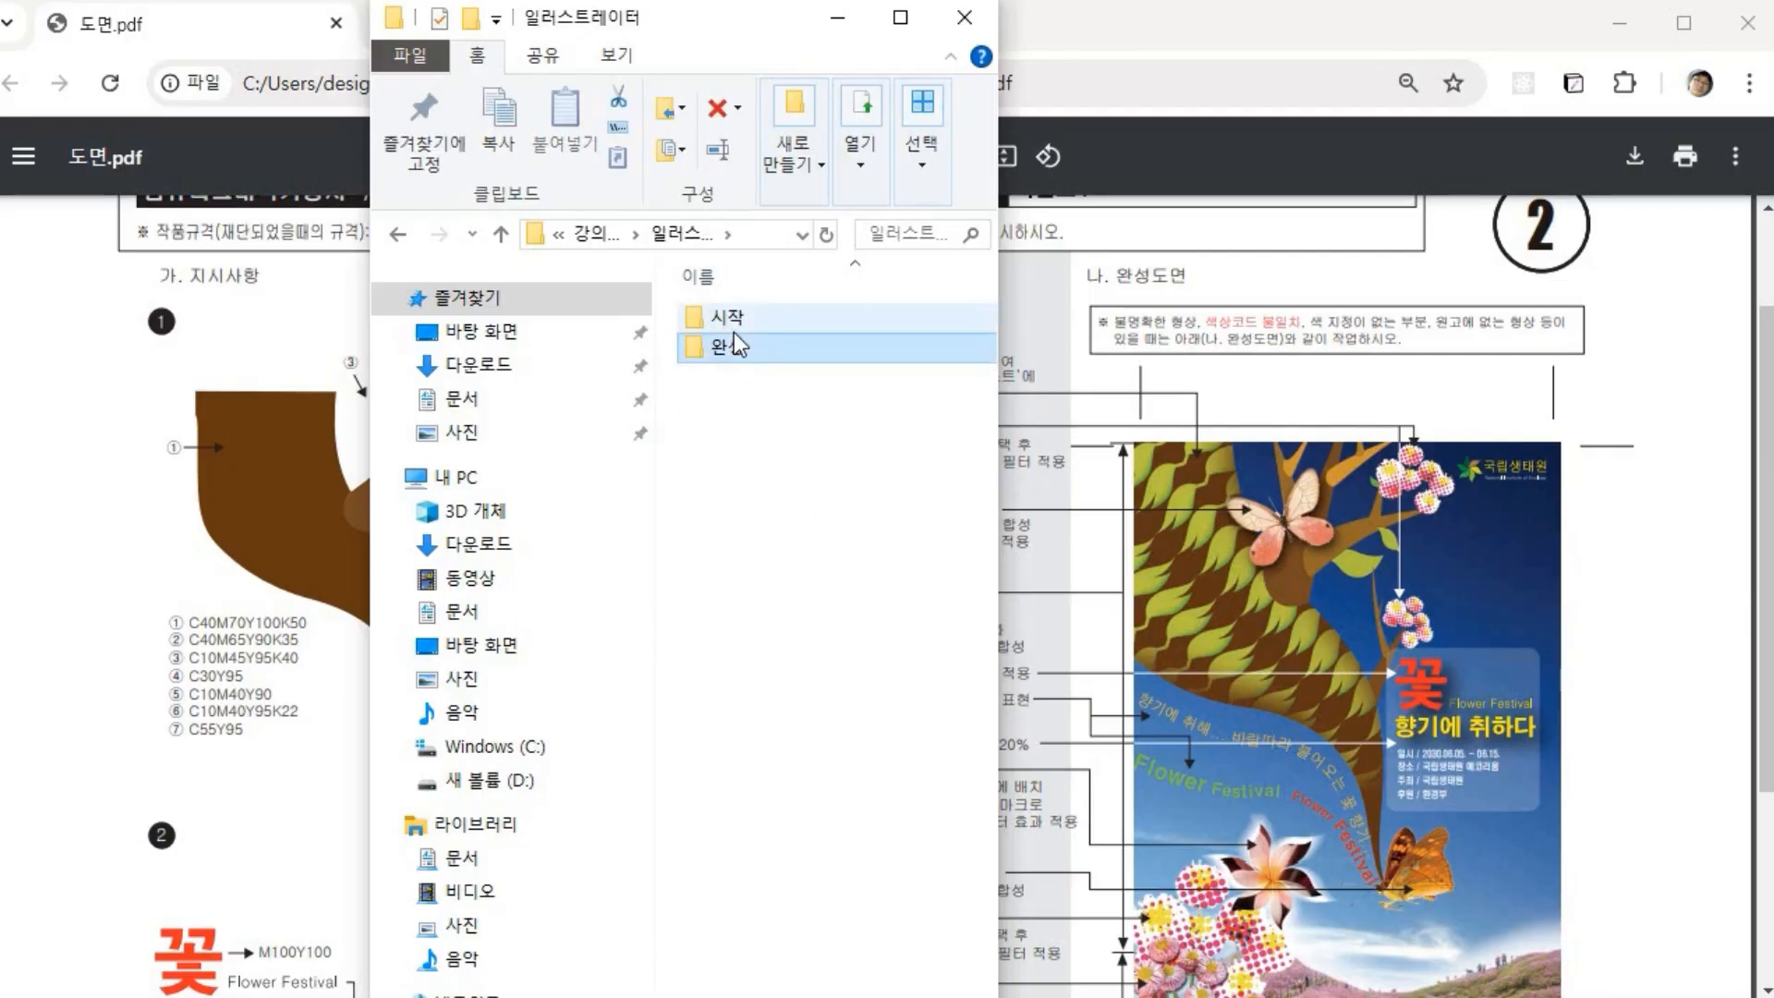
{"action": "double_click", "coordinate": [728, 325]}
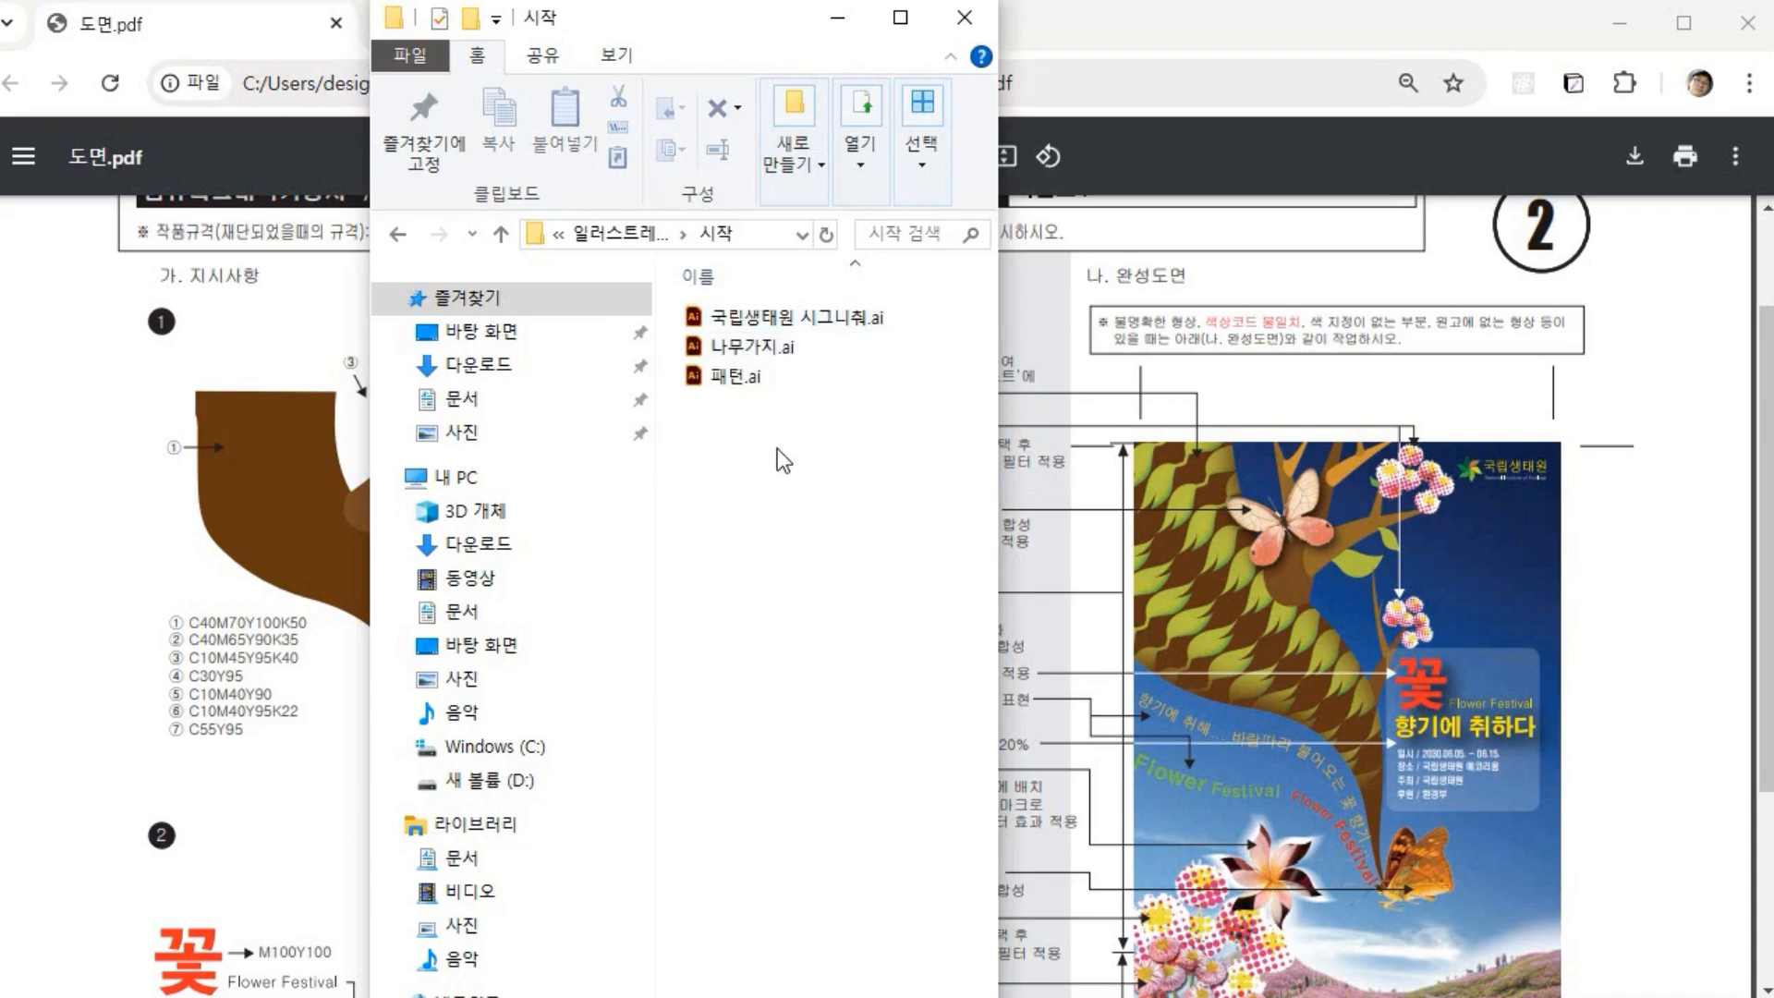
{"action": "left_click", "coordinate": [756, 319]}
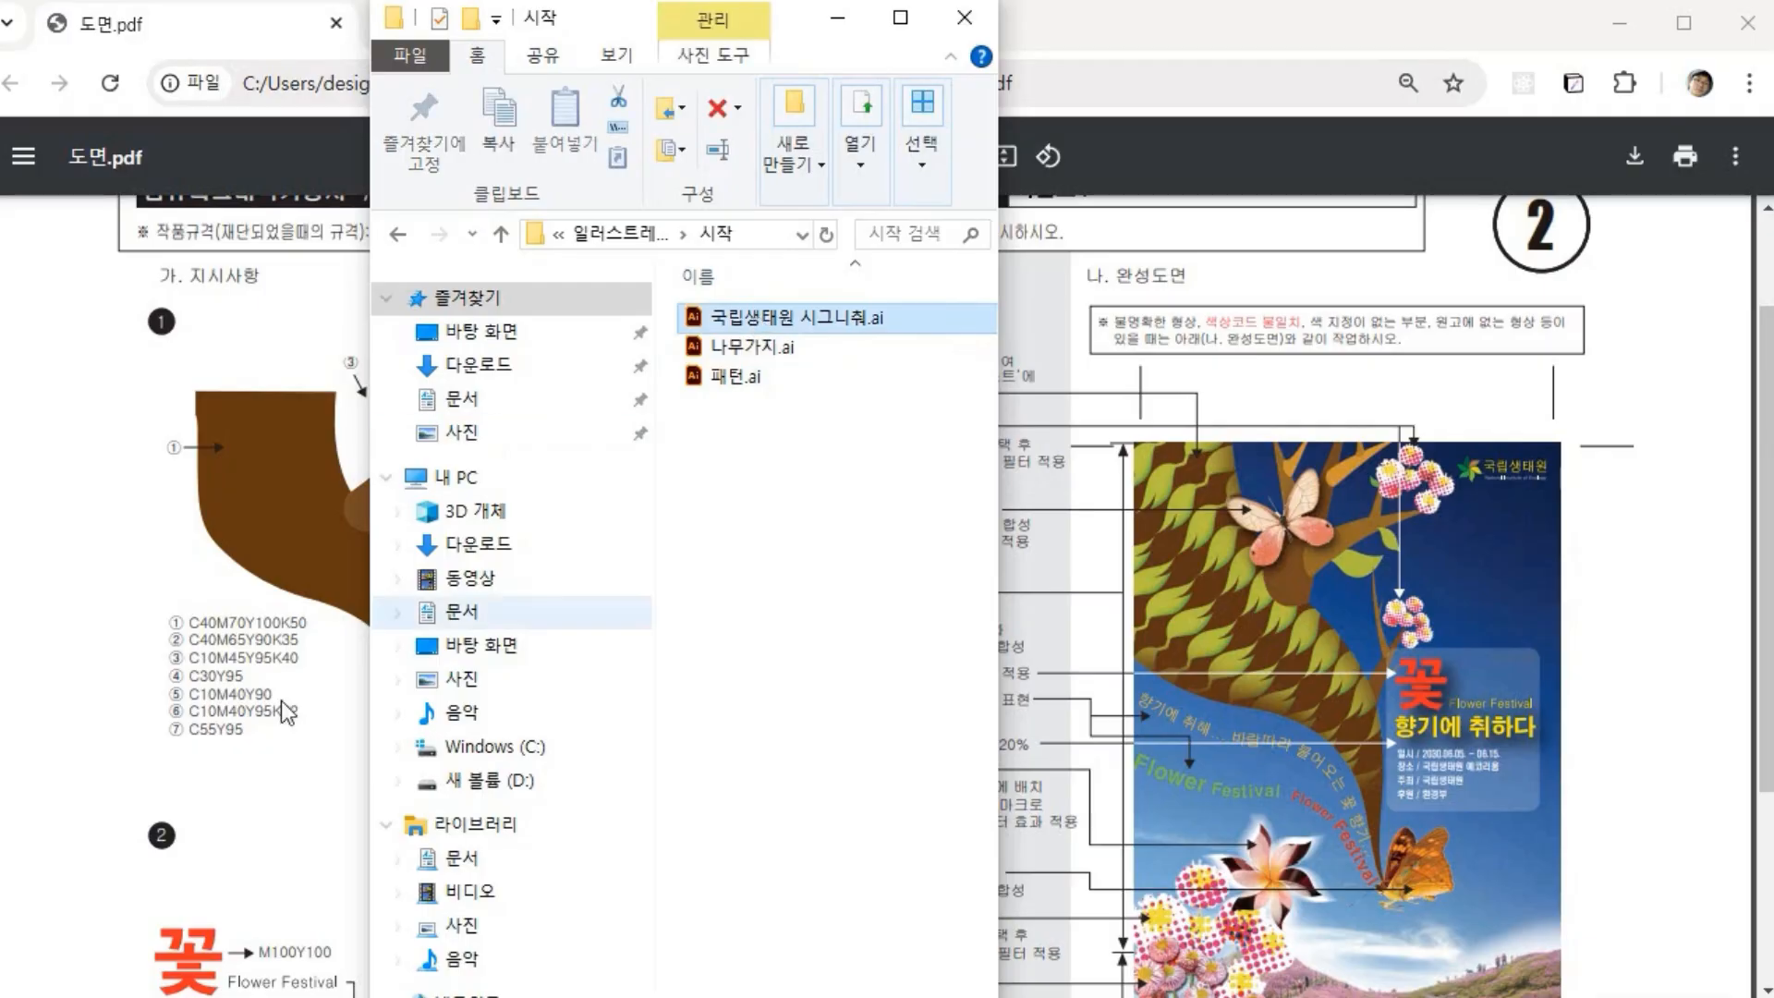
Step: Examine the 국립생태원 logo and its CMYK colour codes under item 5 of 도면.pdf, enlarged to 125%
{"action": "left_click", "coordinate": [229, 836]}
{"action": "scroll", "coordinate": [656, 821], "scroll_direction": "down", "scroll_amount": 3}
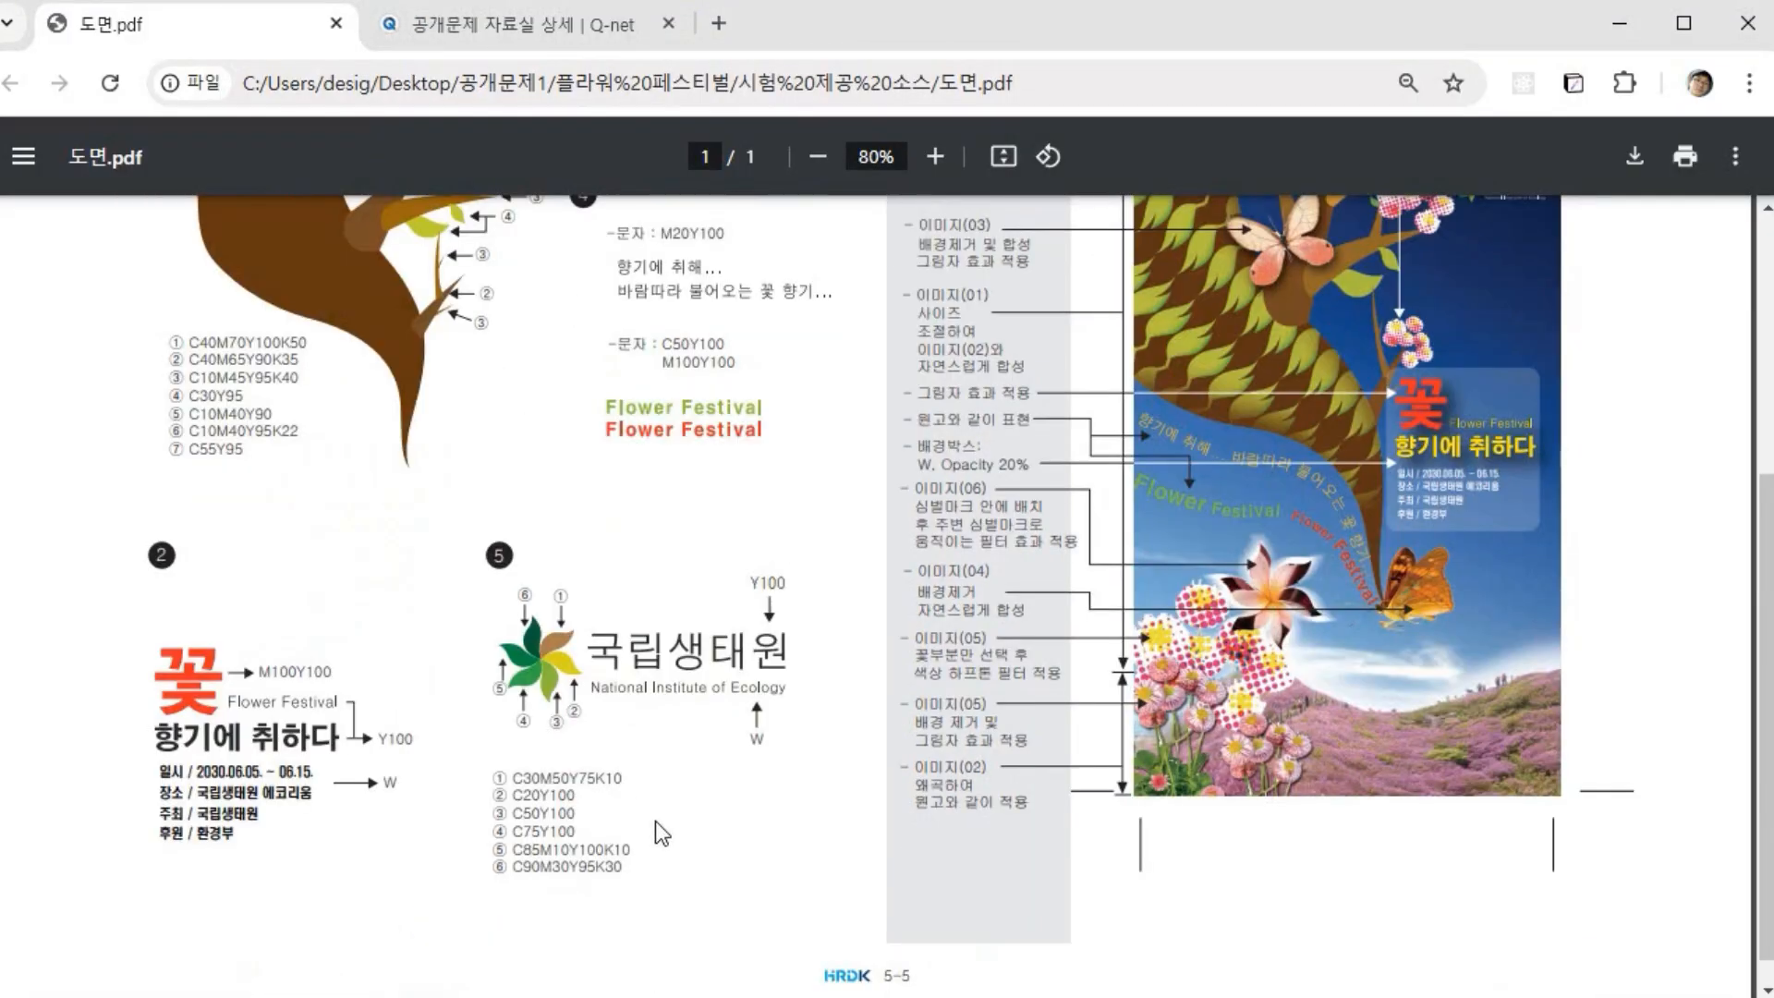
{"action": "left_click", "coordinate": [935, 156]}
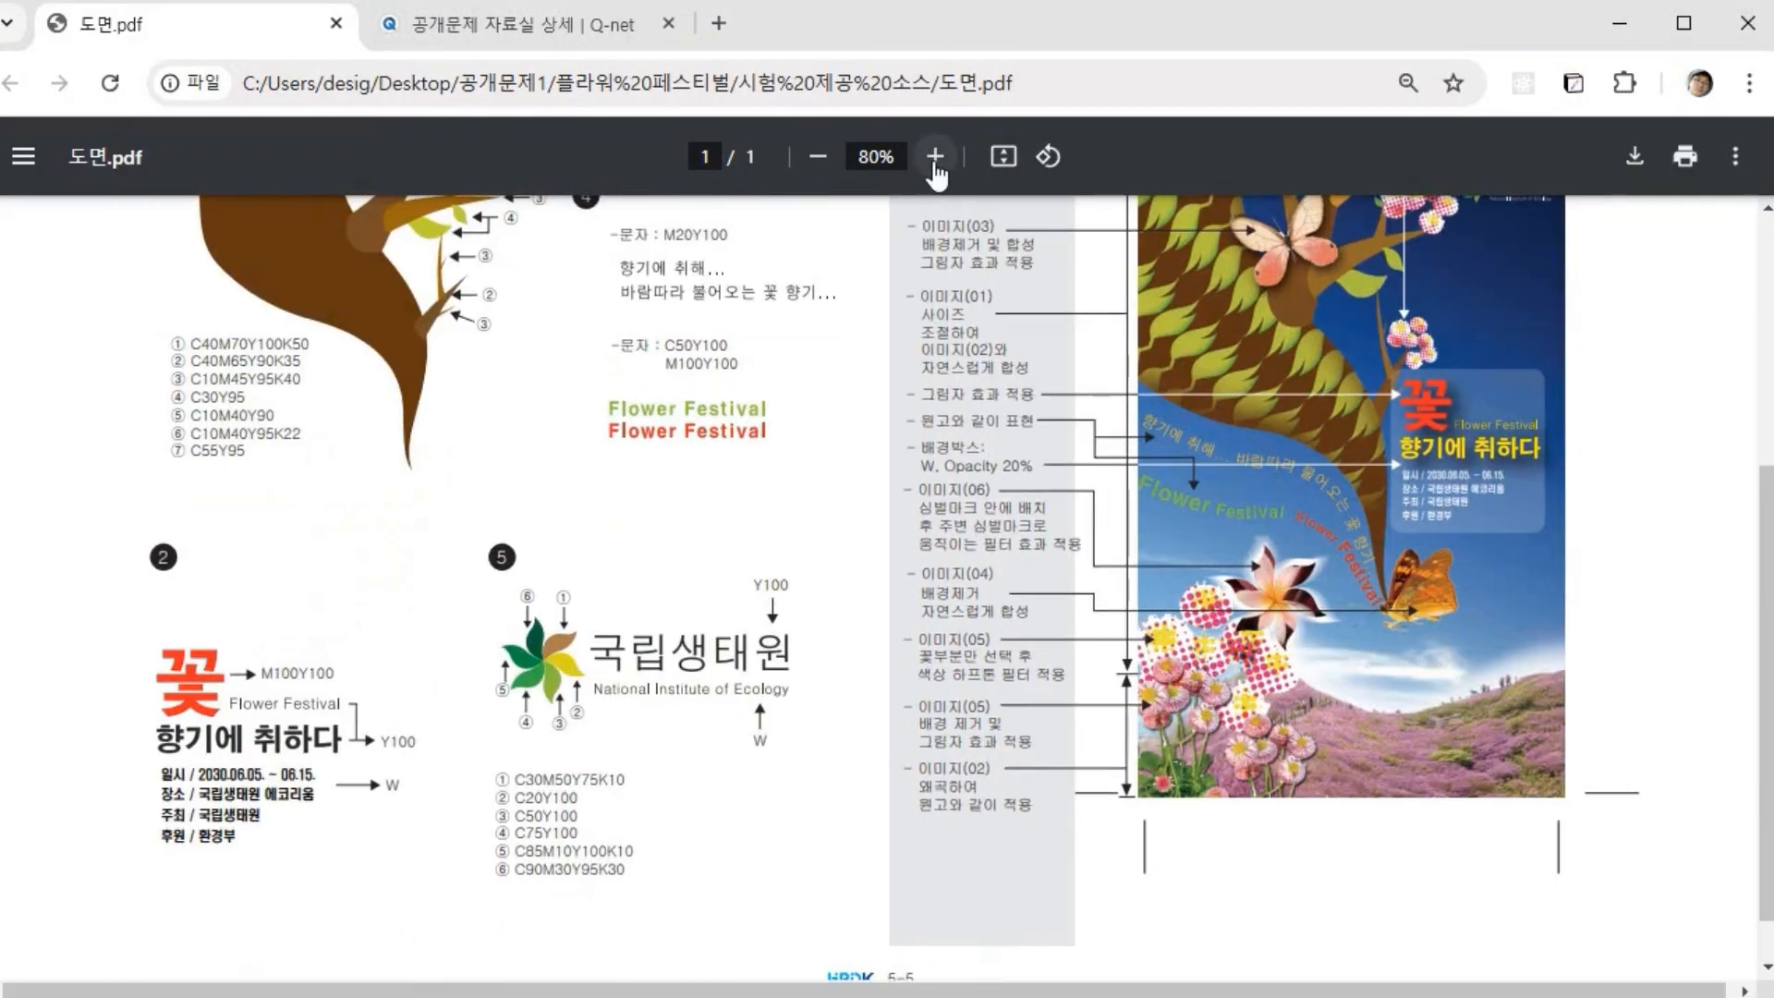
{"action": "left_click", "coordinate": [935, 156]}
{"action": "left_click", "coordinate": [935, 156]}
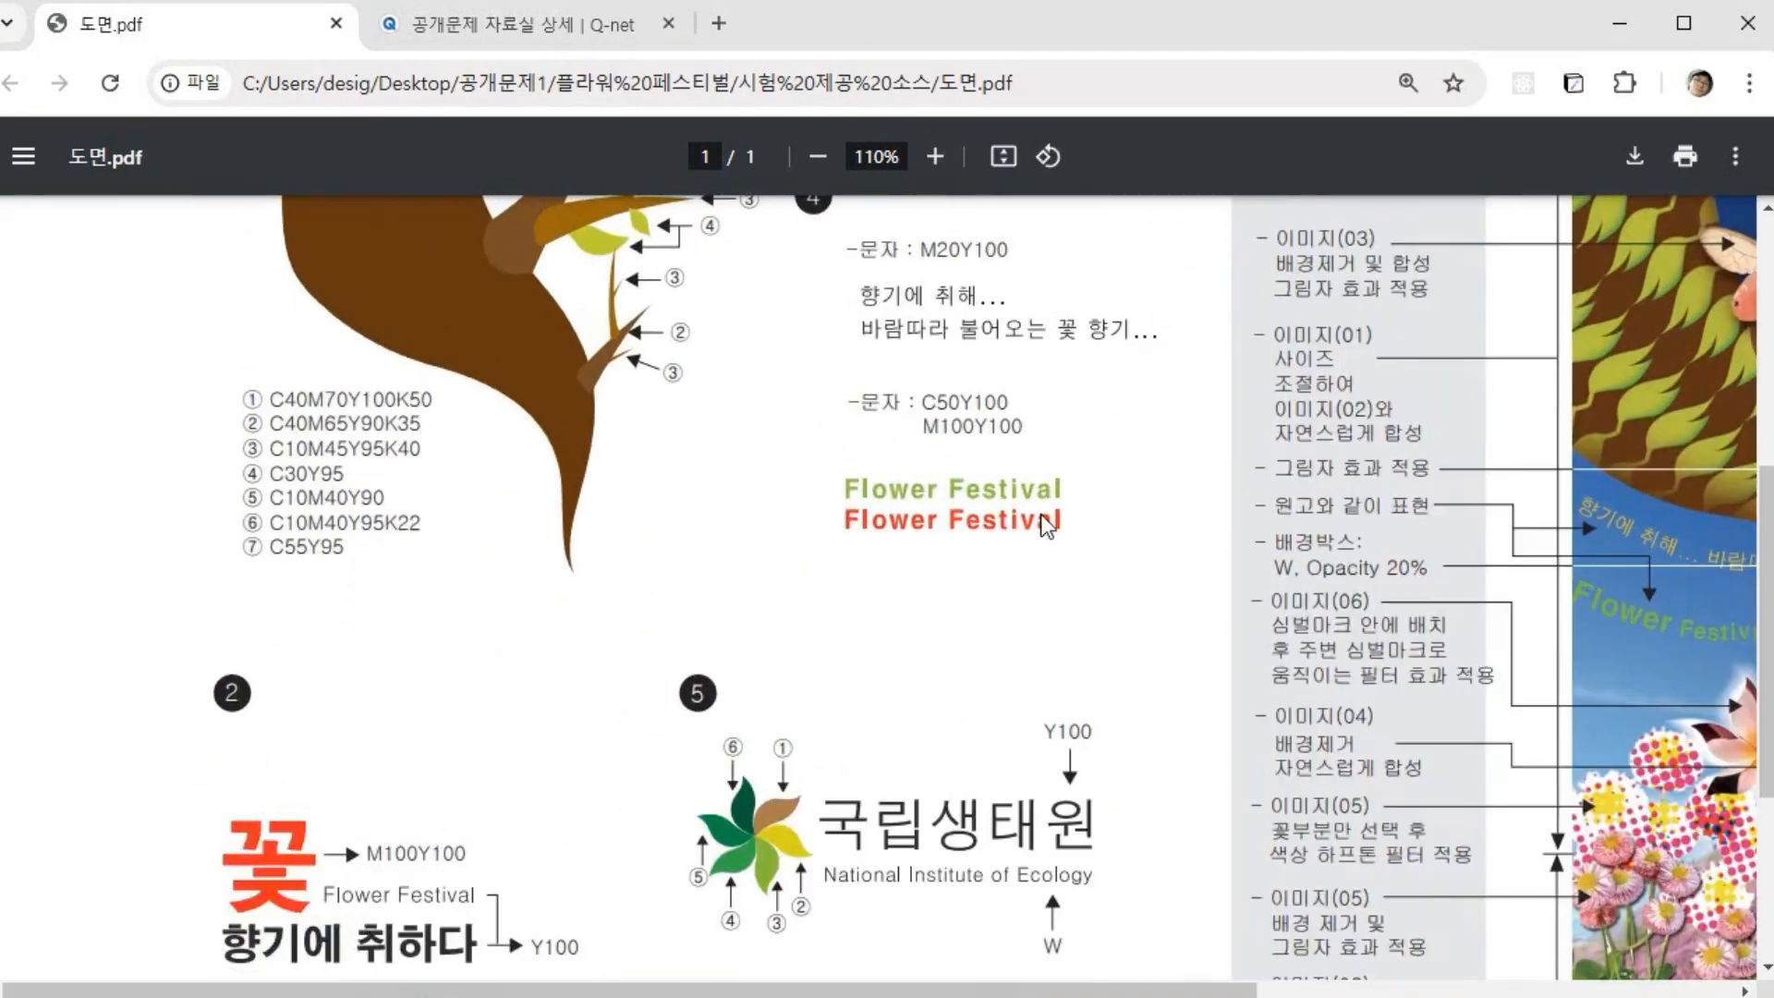
{"action": "scroll", "coordinate": [961, 148], "scroll_direction": "down", "scroll_amount": 3}
{"action": "left_click", "coordinate": [935, 156]}
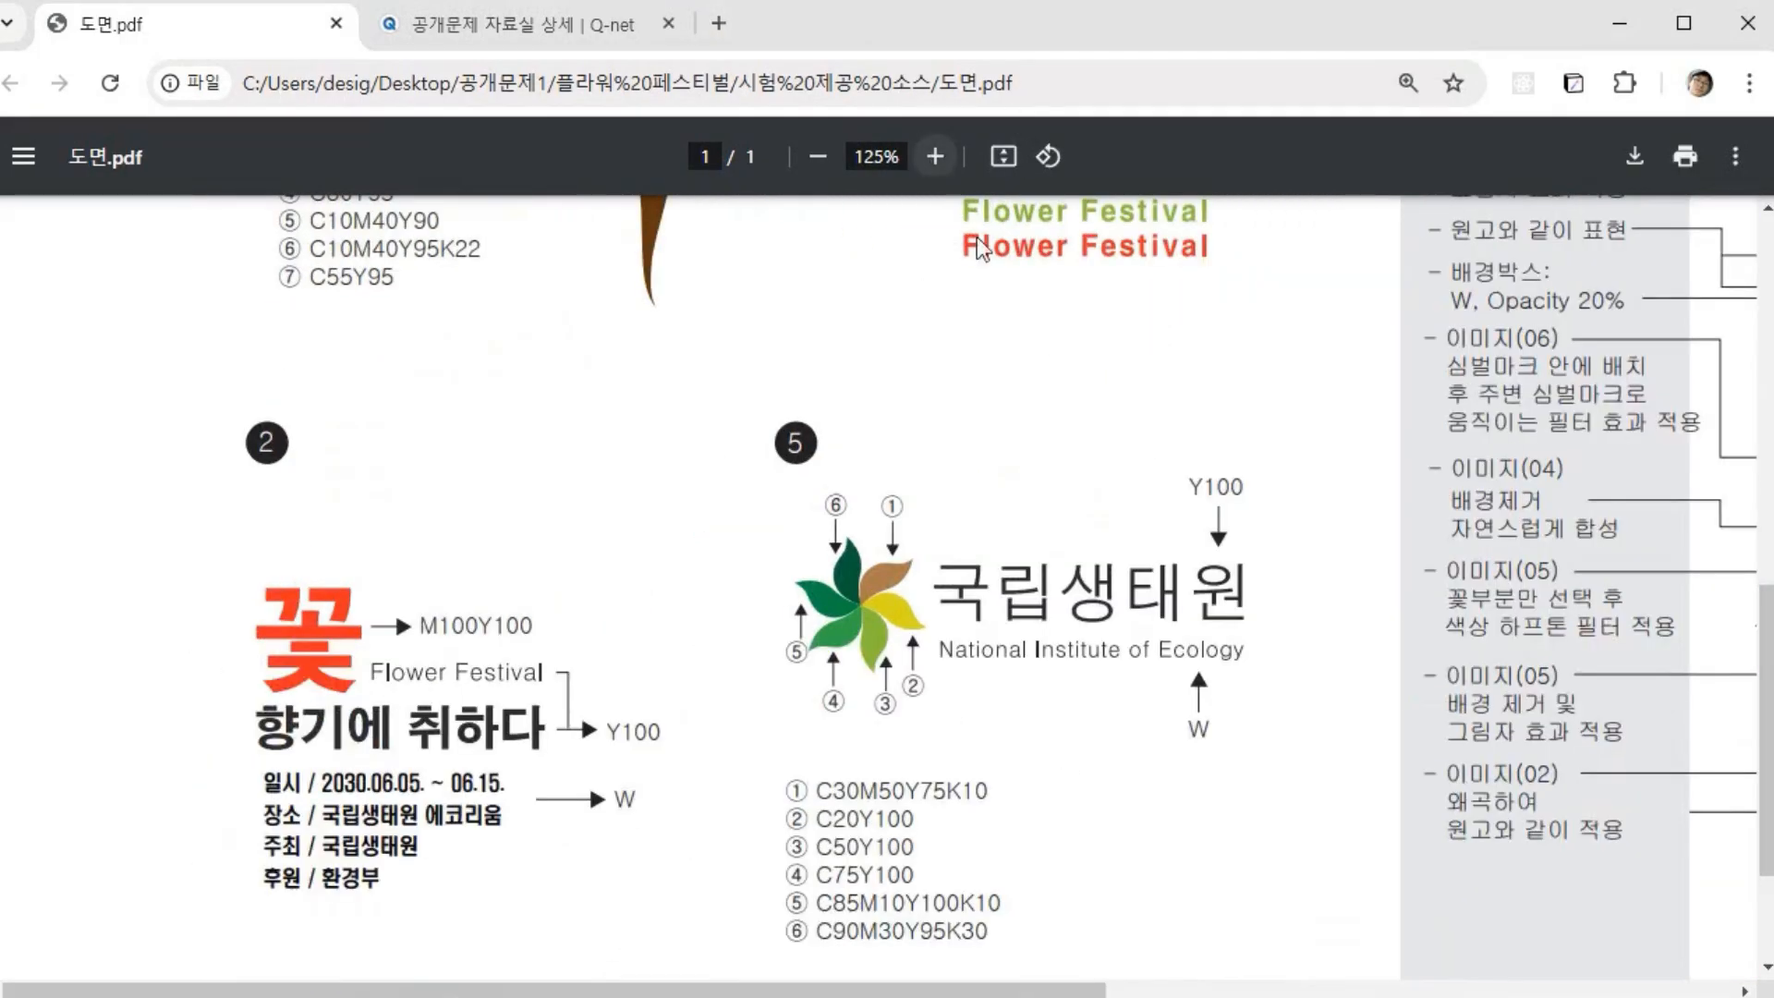
{"action": "scroll", "coordinate": [1209, 587], "scroll_direction": "down", "scroll_amount": 3}
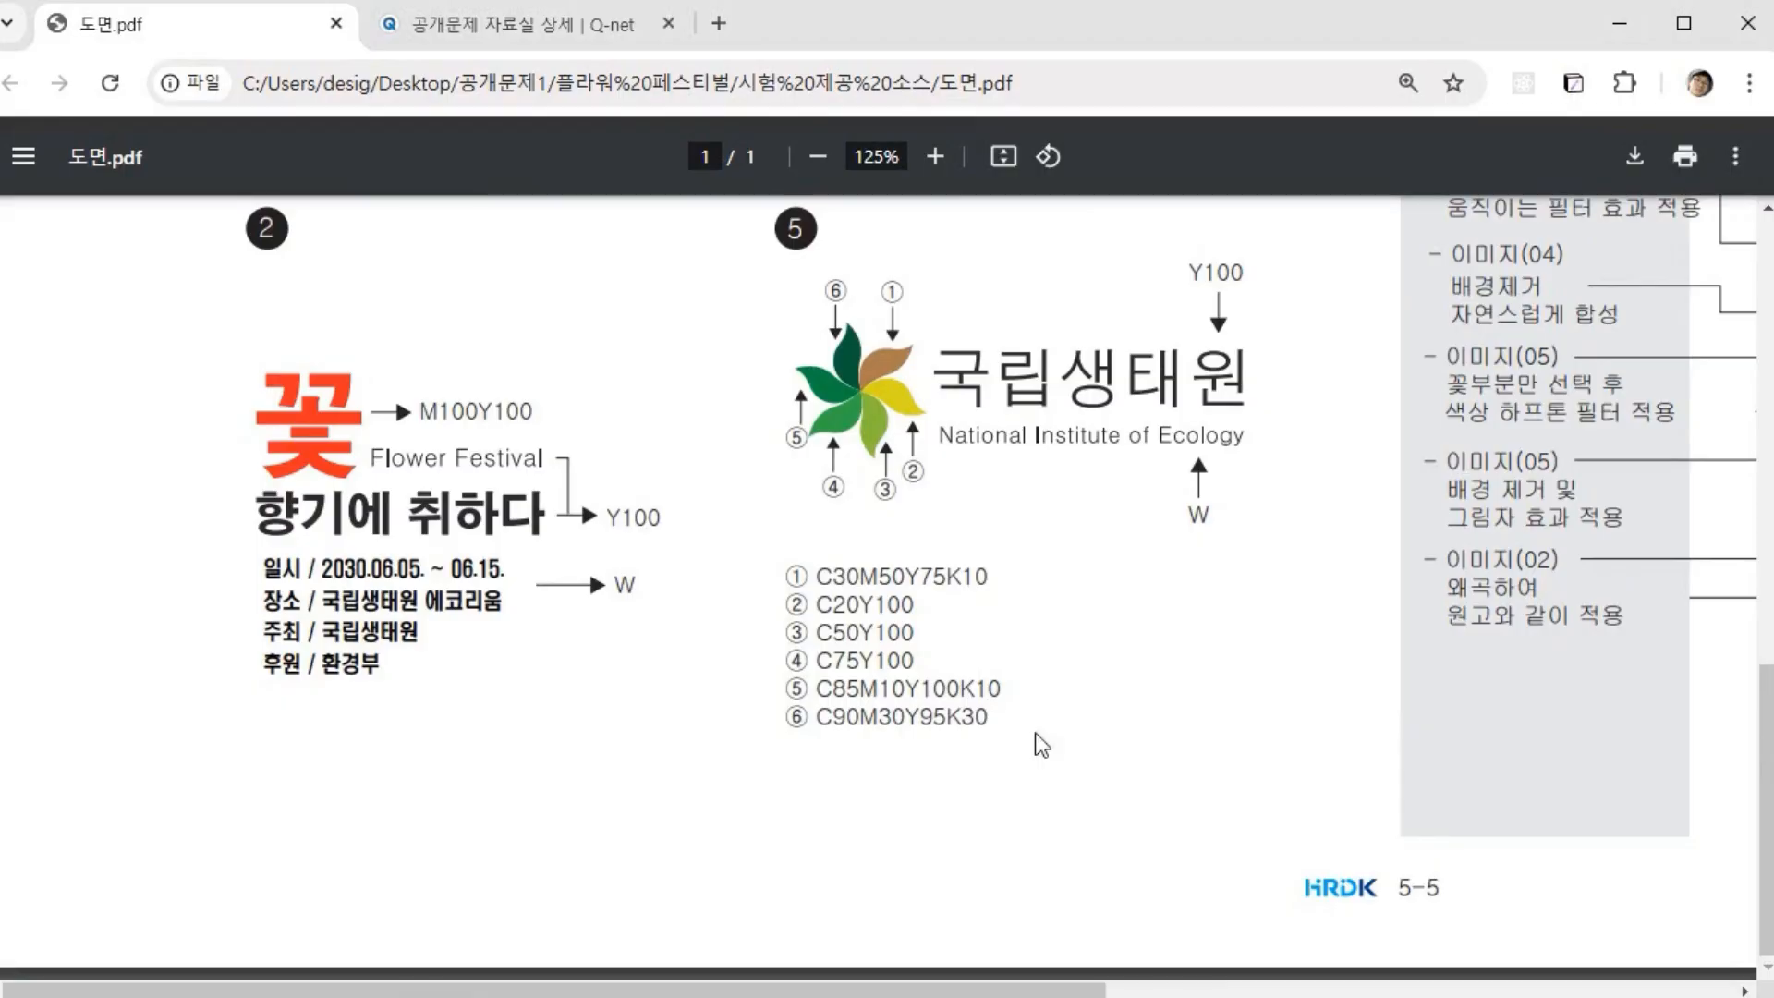
Step: Switch to Illustrator and review the finished logo, tree branch and leaf pattern artwork, each fitted to the window
{"action": "key", "text": "alt+Tab"}
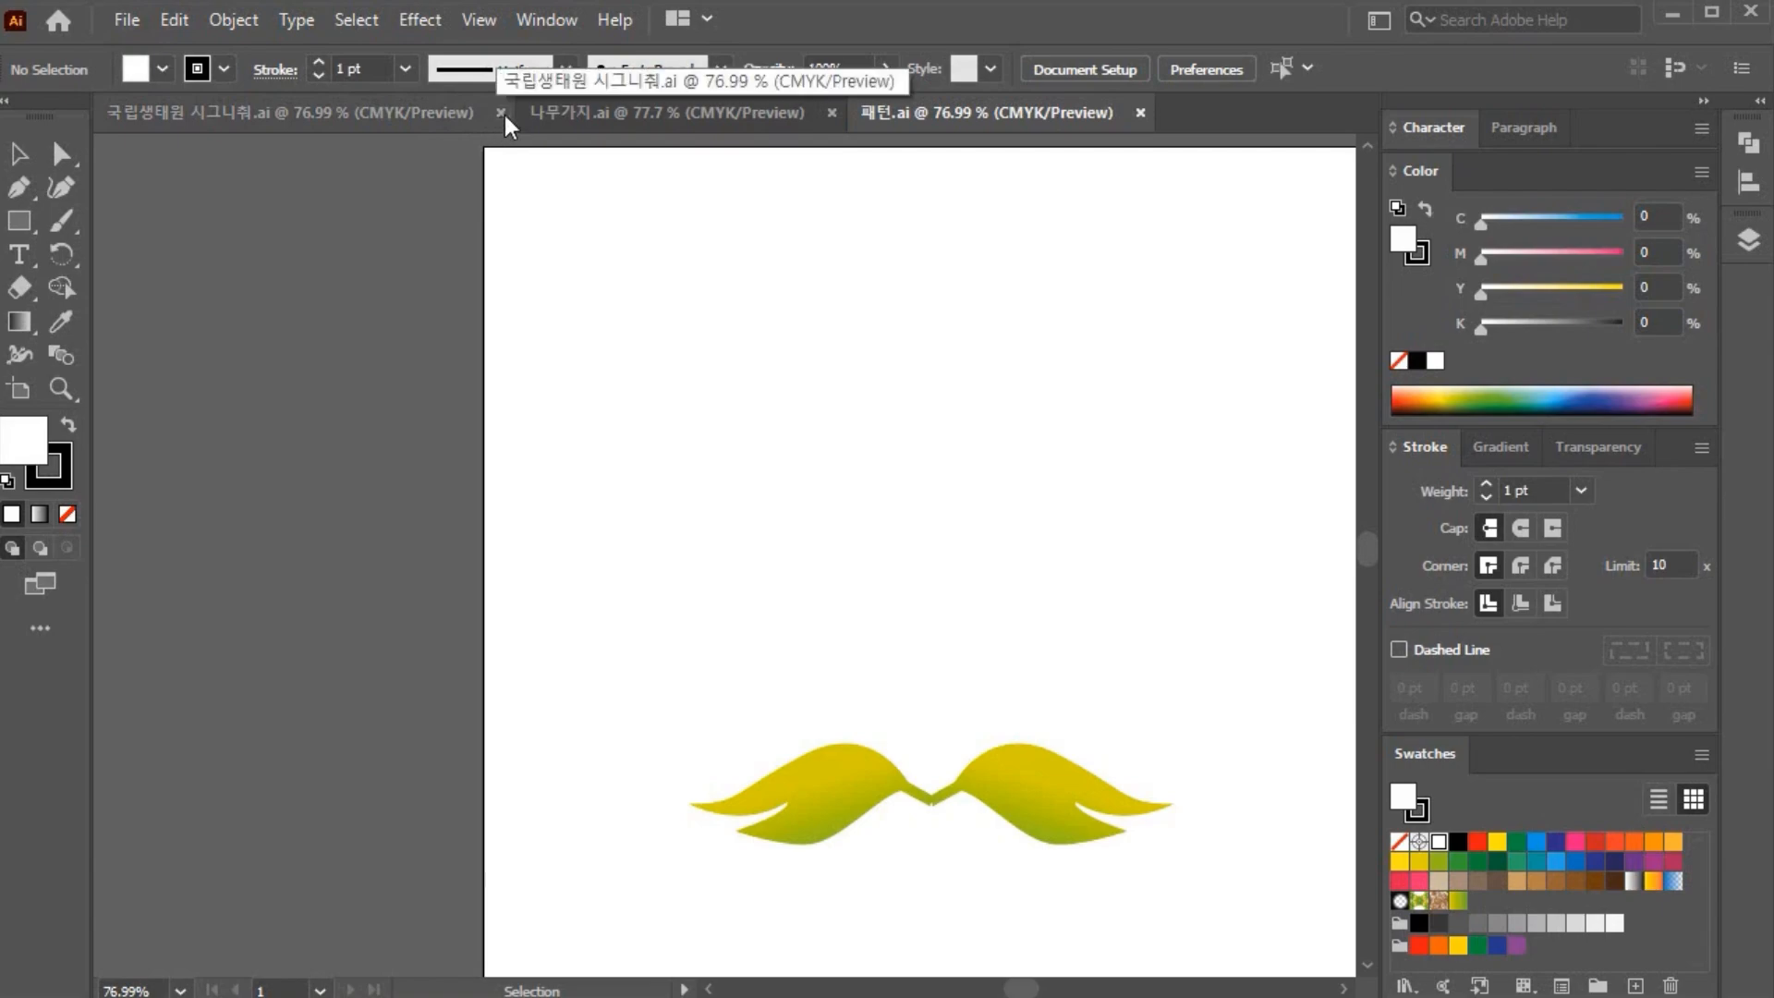
{"action": "left_click", "coordinate": [415, 112]}
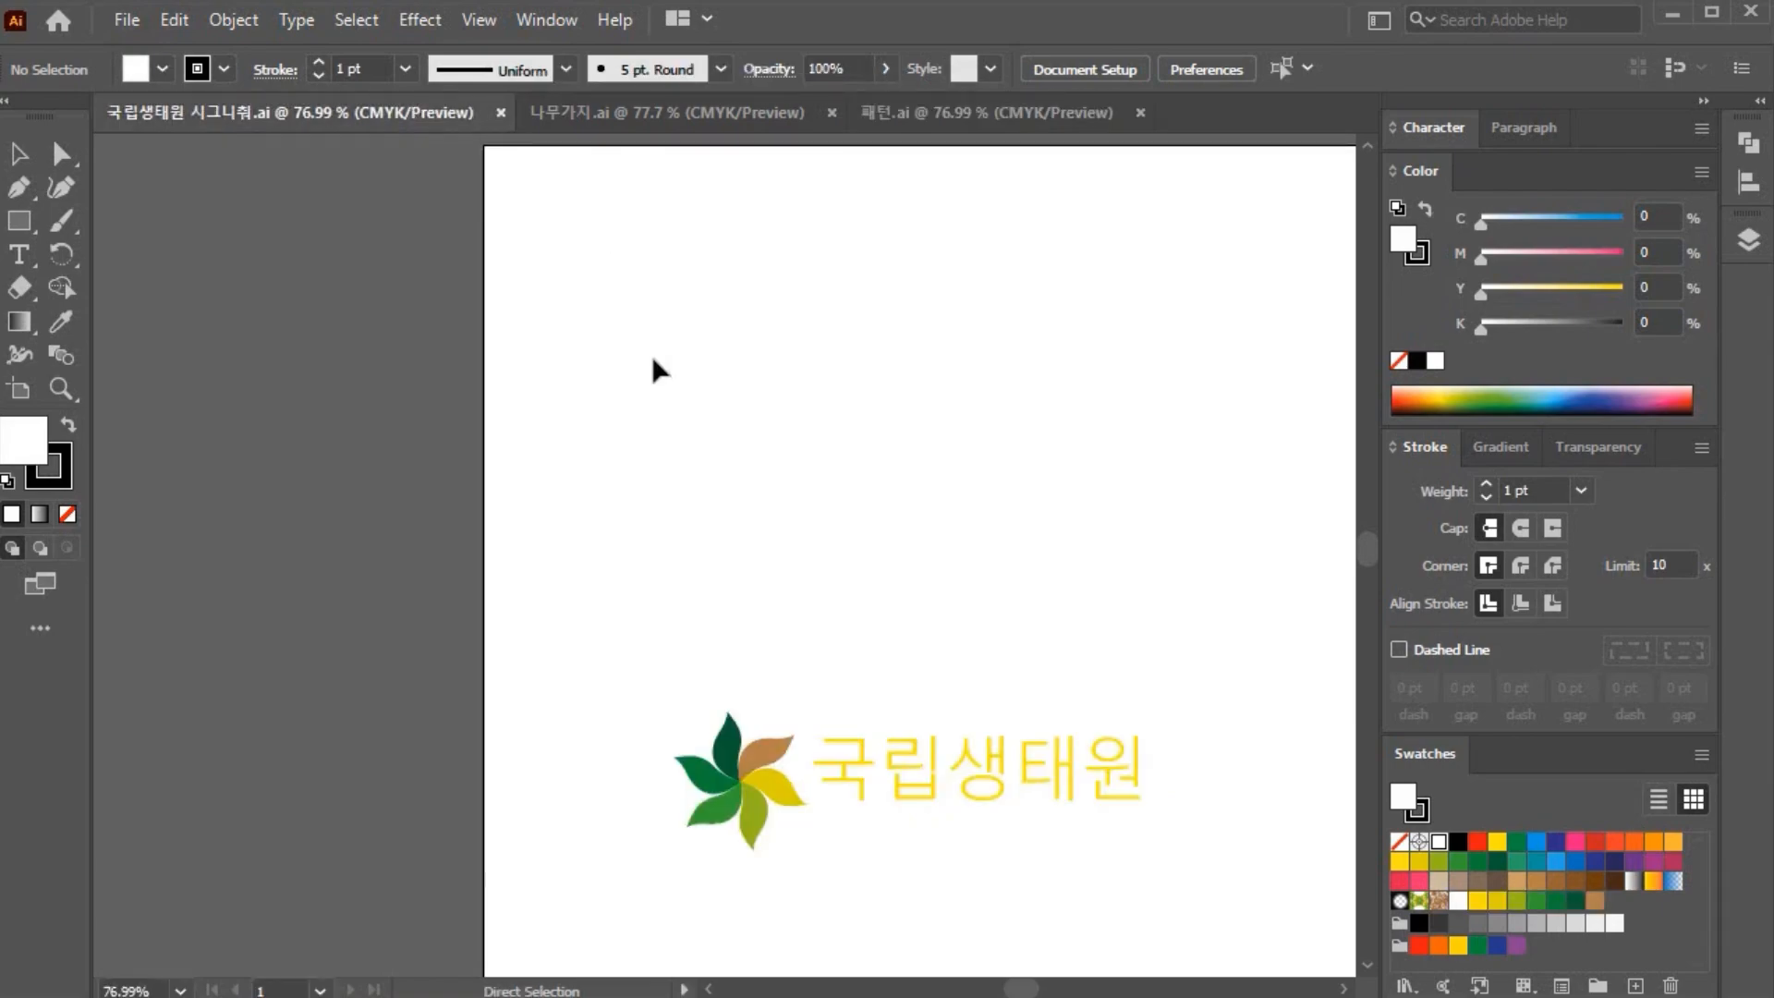
{"action": "key", "text": "ctrl+0"}
{"action": "left_click_drag", "start_coordinate": [538, 416], "coordinate": [974, 713]}
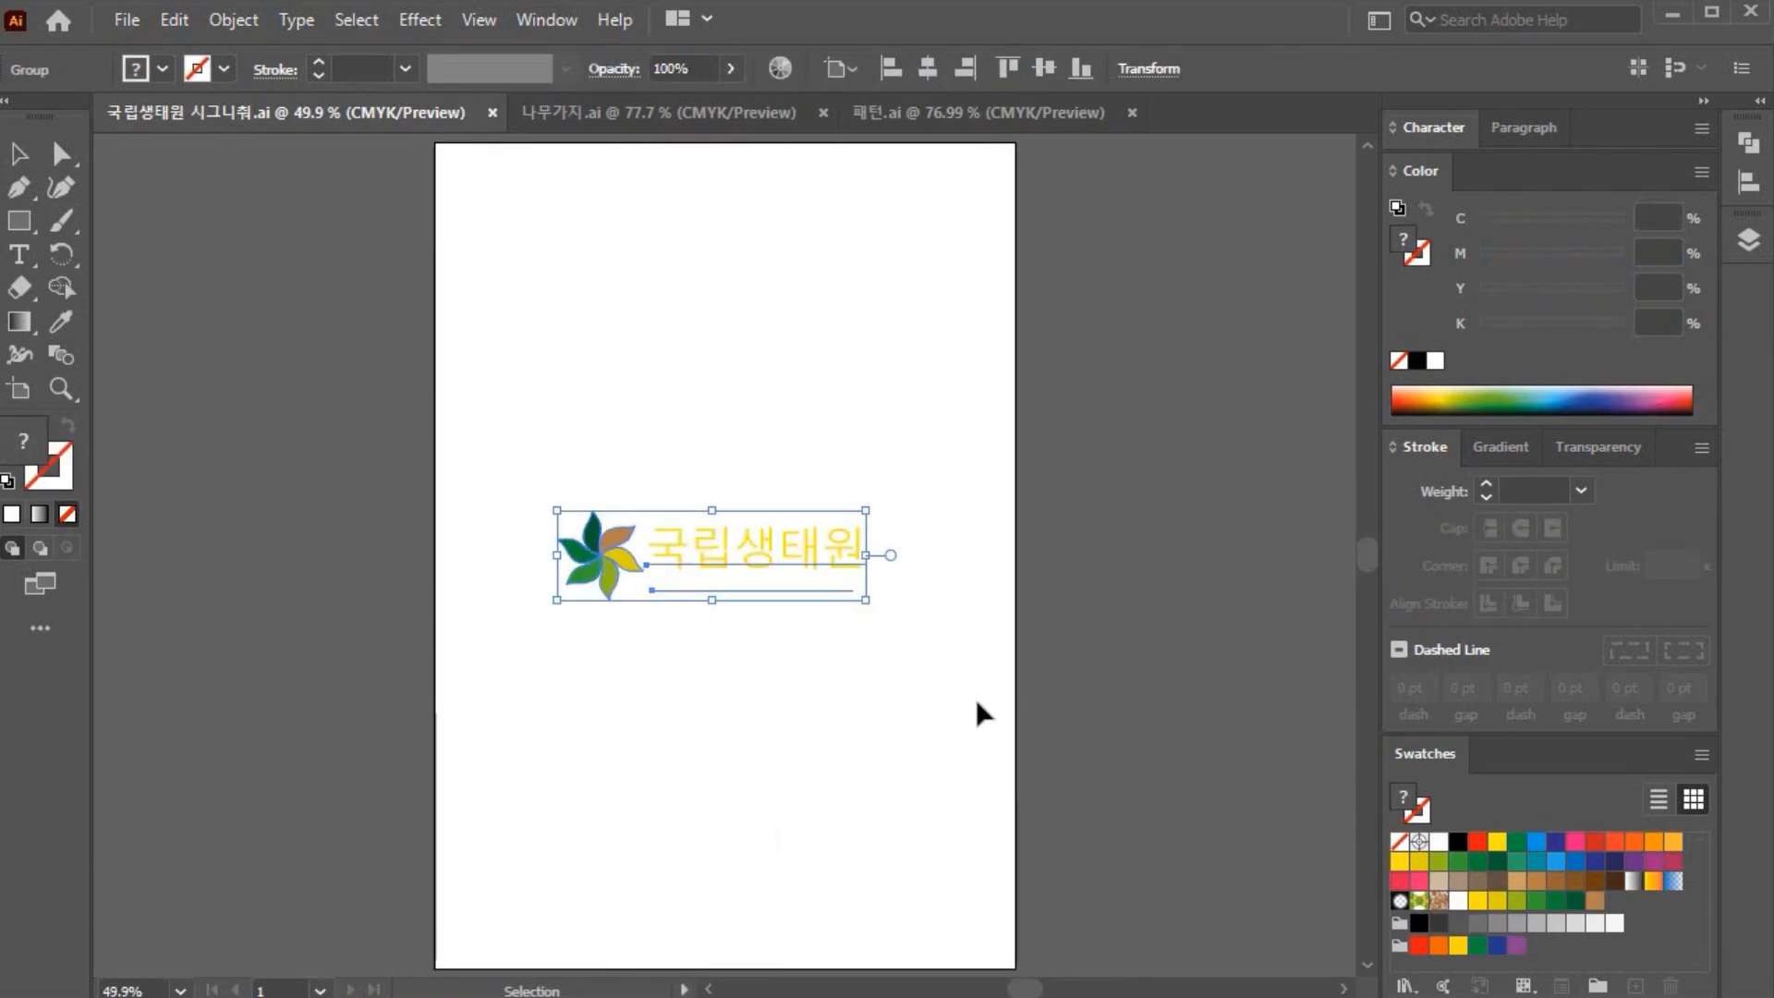
{"action": "left_click", "coordinate": [792, 274]}
{"action": "left_click", "coordinate": [644, 113]}
{"action": "key", "text": "ctrl+0"}
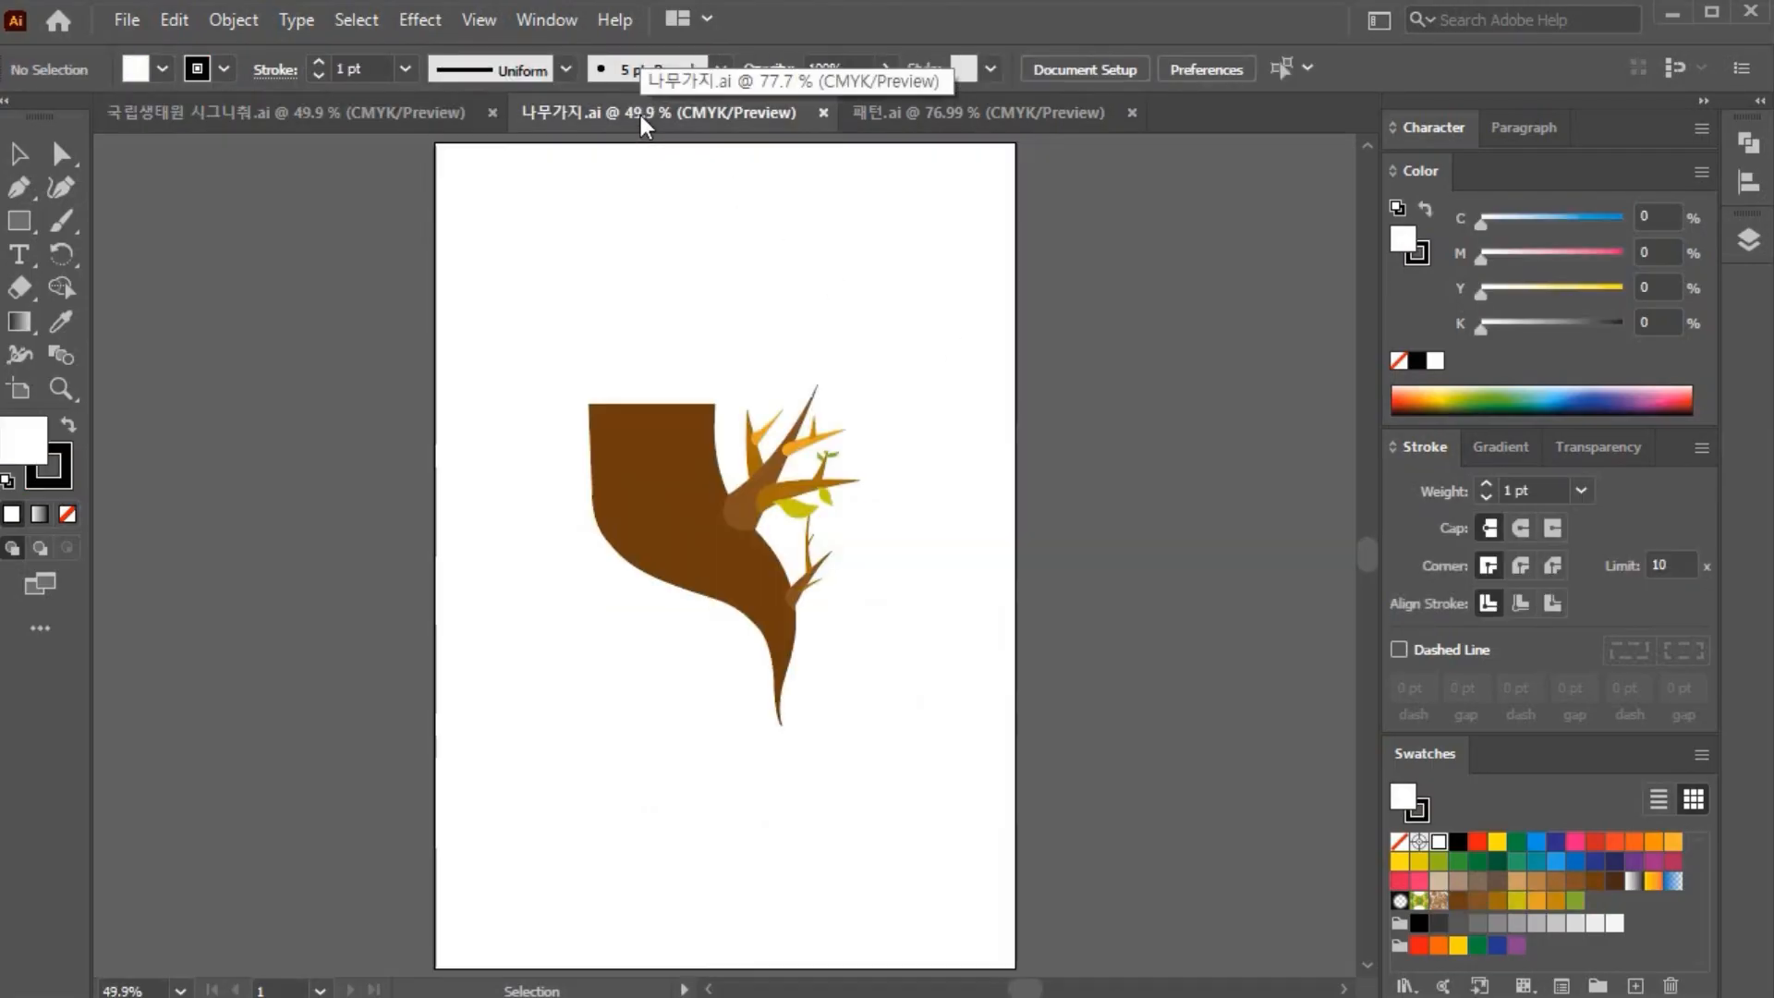
{"action": "left_click", "coordinate": [932, 114]}
{"action": "key", "text": "ctrl+0"}
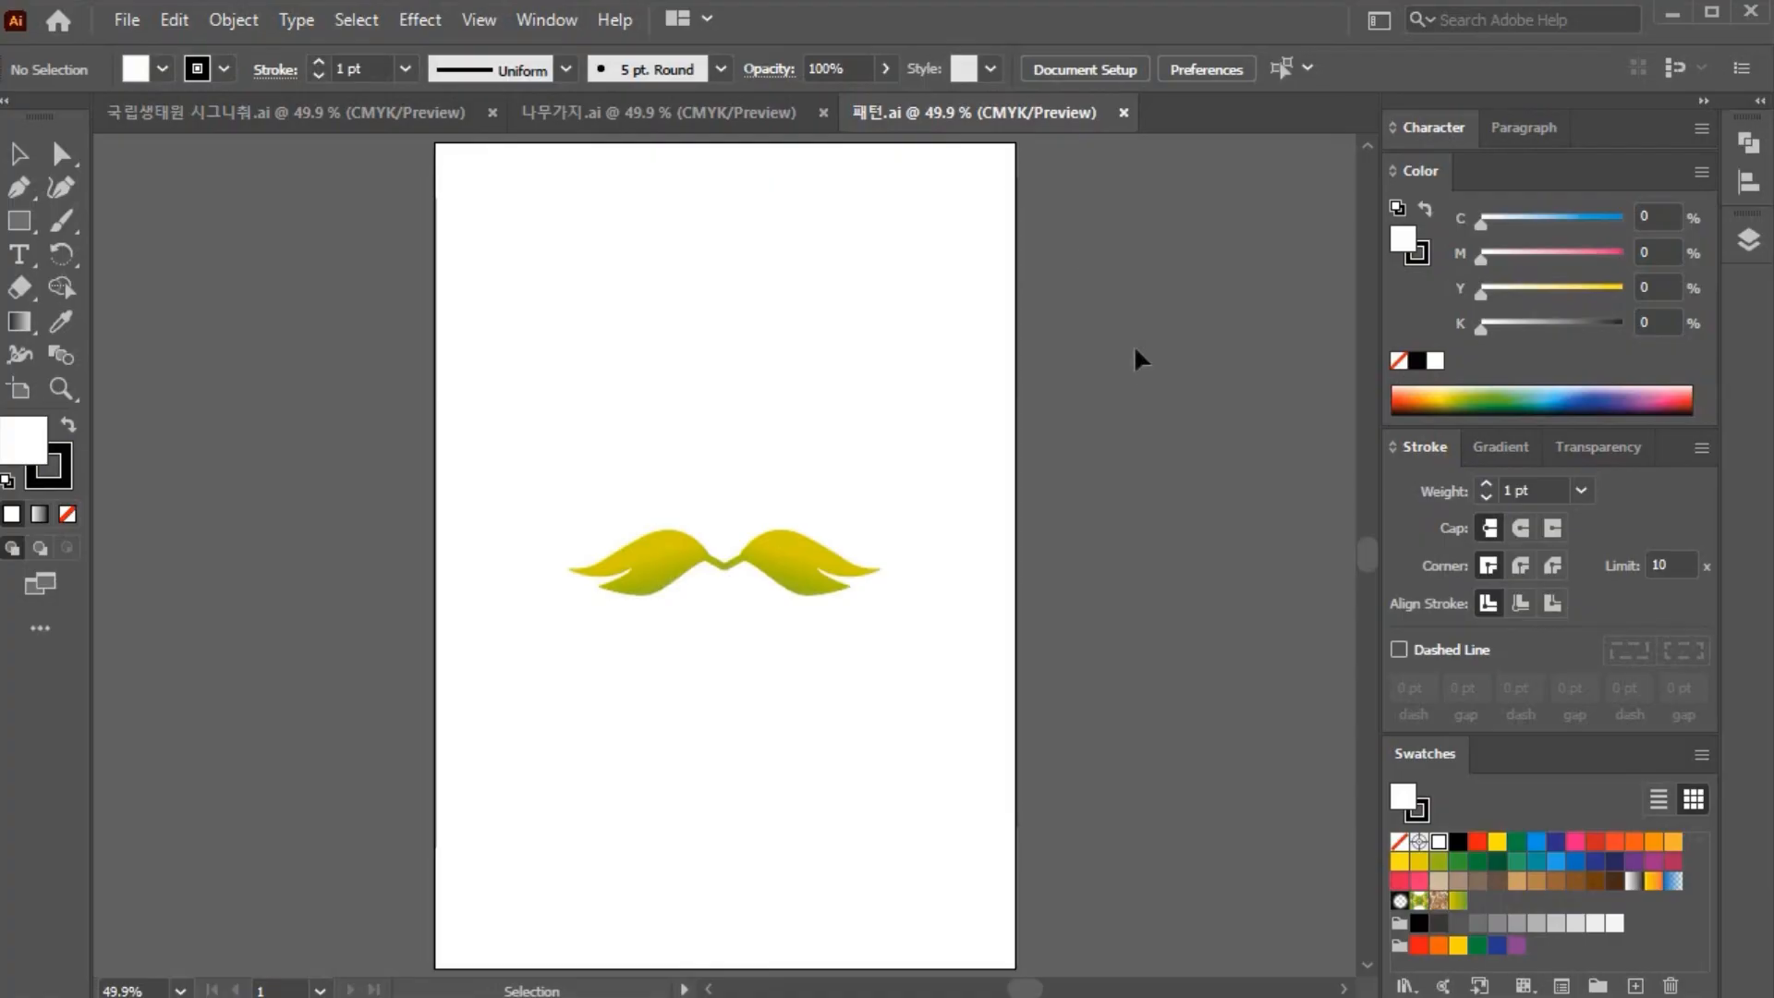
Step: Close the finished documents 패턴.ai, 나무가지.ai and 국립생태원 시그니춰.ai
{"action": "left_click", "coordinate": [1125, 113]}
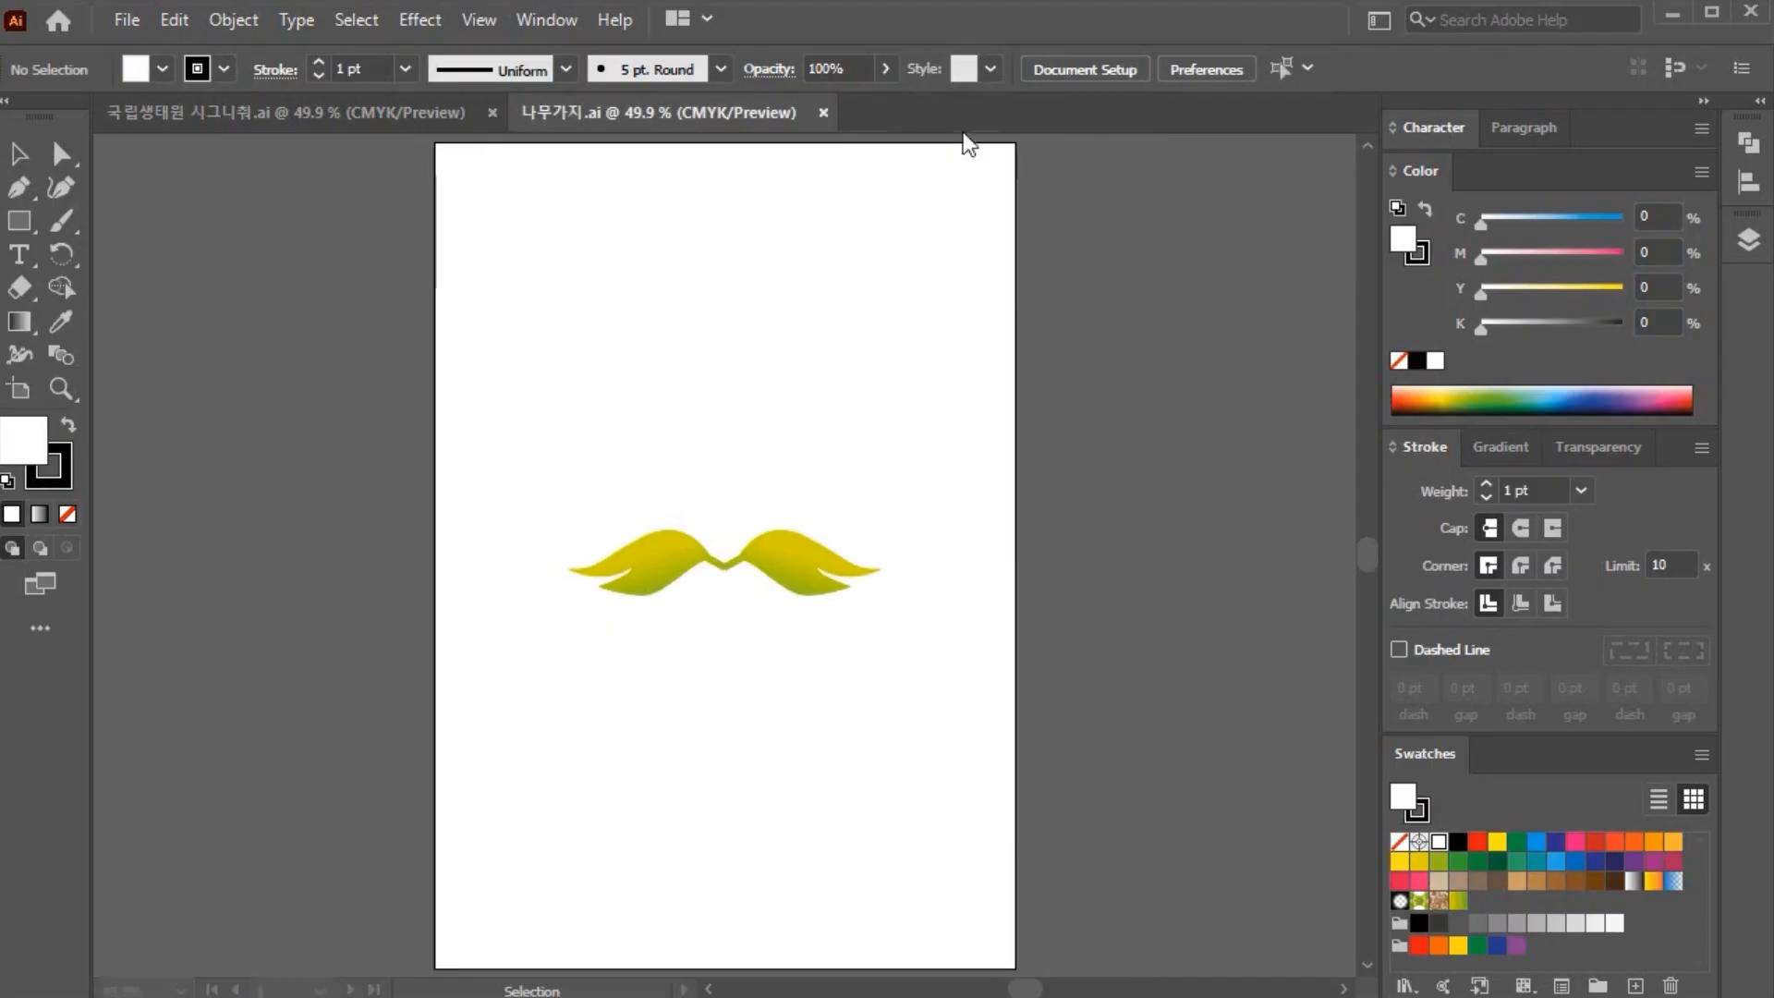
{"action": "left_click", "coordinate": [821, 113]}
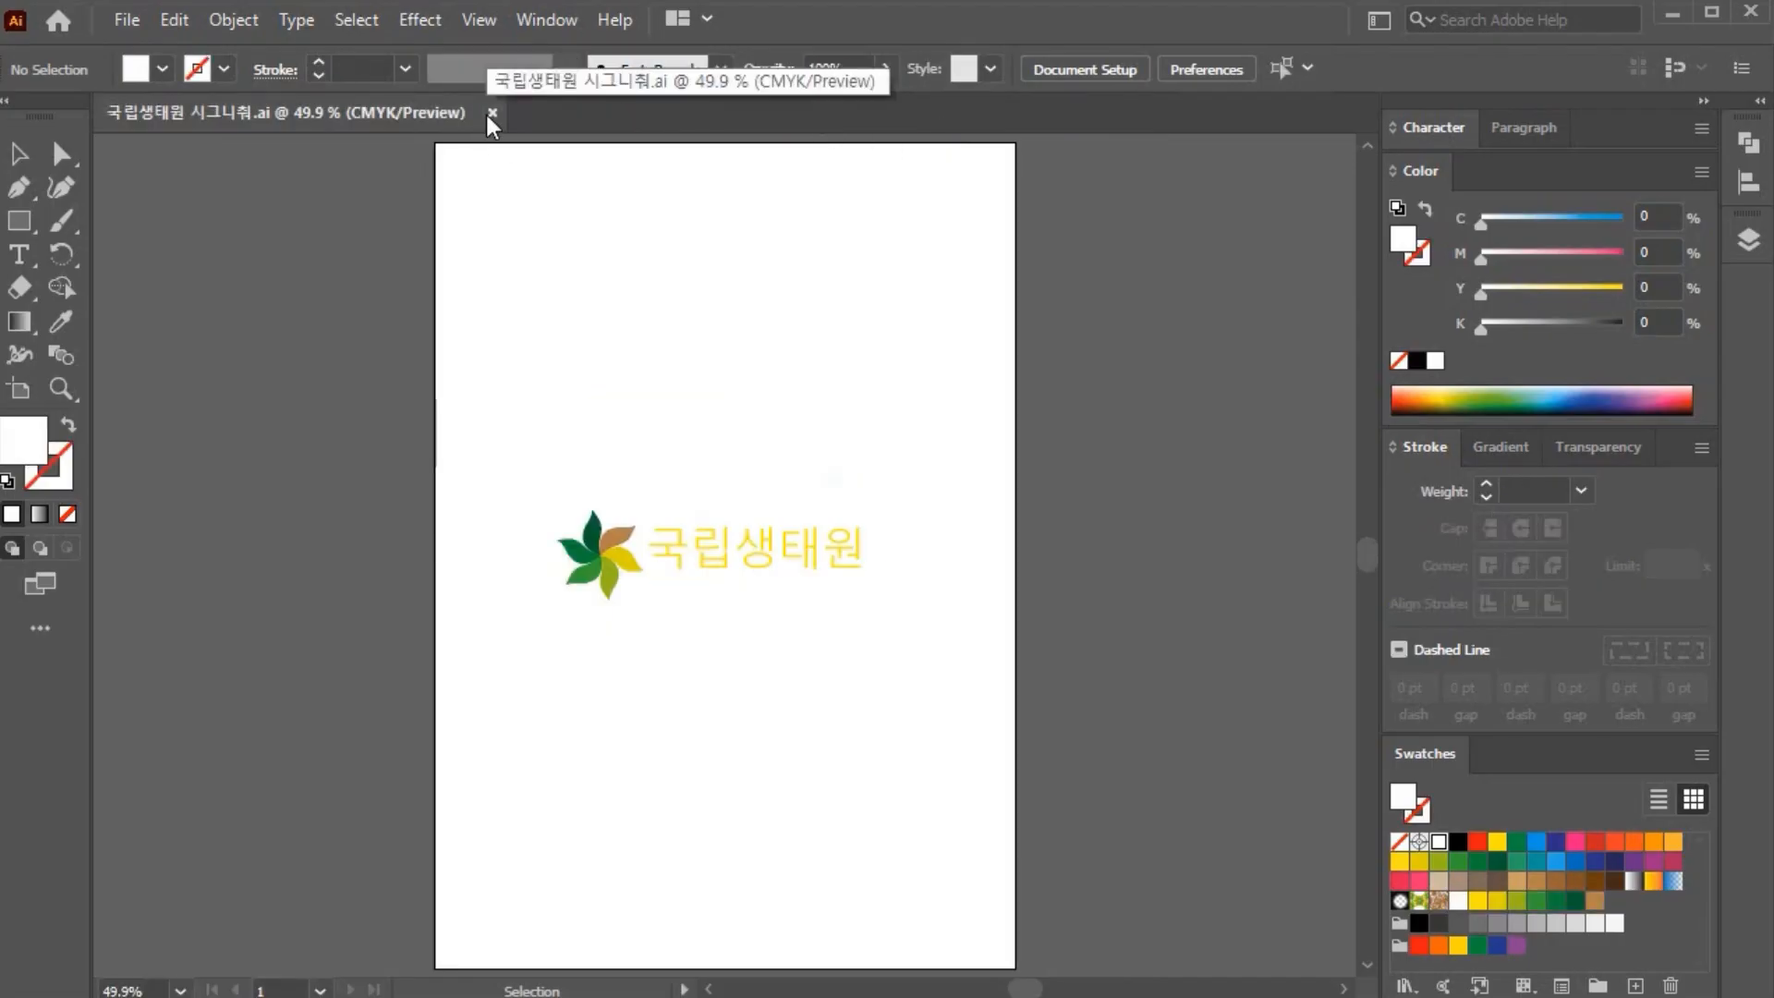
{"action": "left_click", "coordinate": [493, 112]}
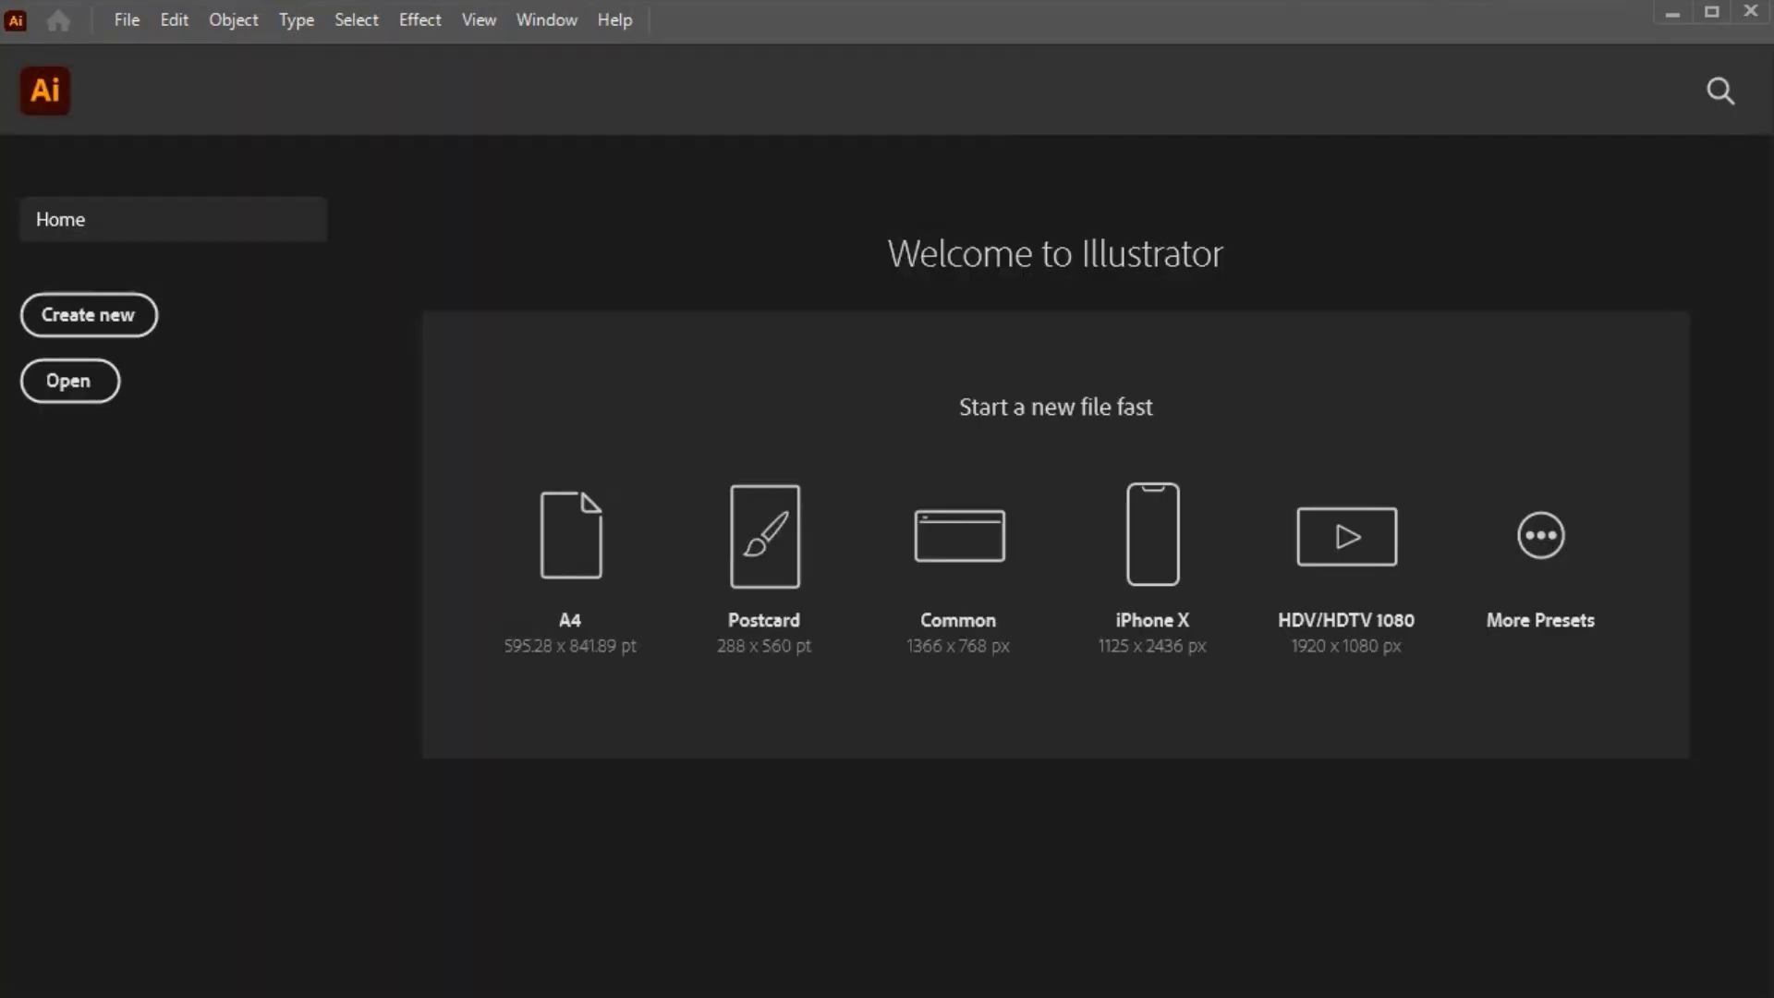
Step: Open the starting file 국립생태원 시그니춰.ai from the 시작 folder and enlarge the logo guide to 150%
{"action": "key", "text": "alt+Tab"}
{"action": "left_click", "coordinate": [786, 887]}
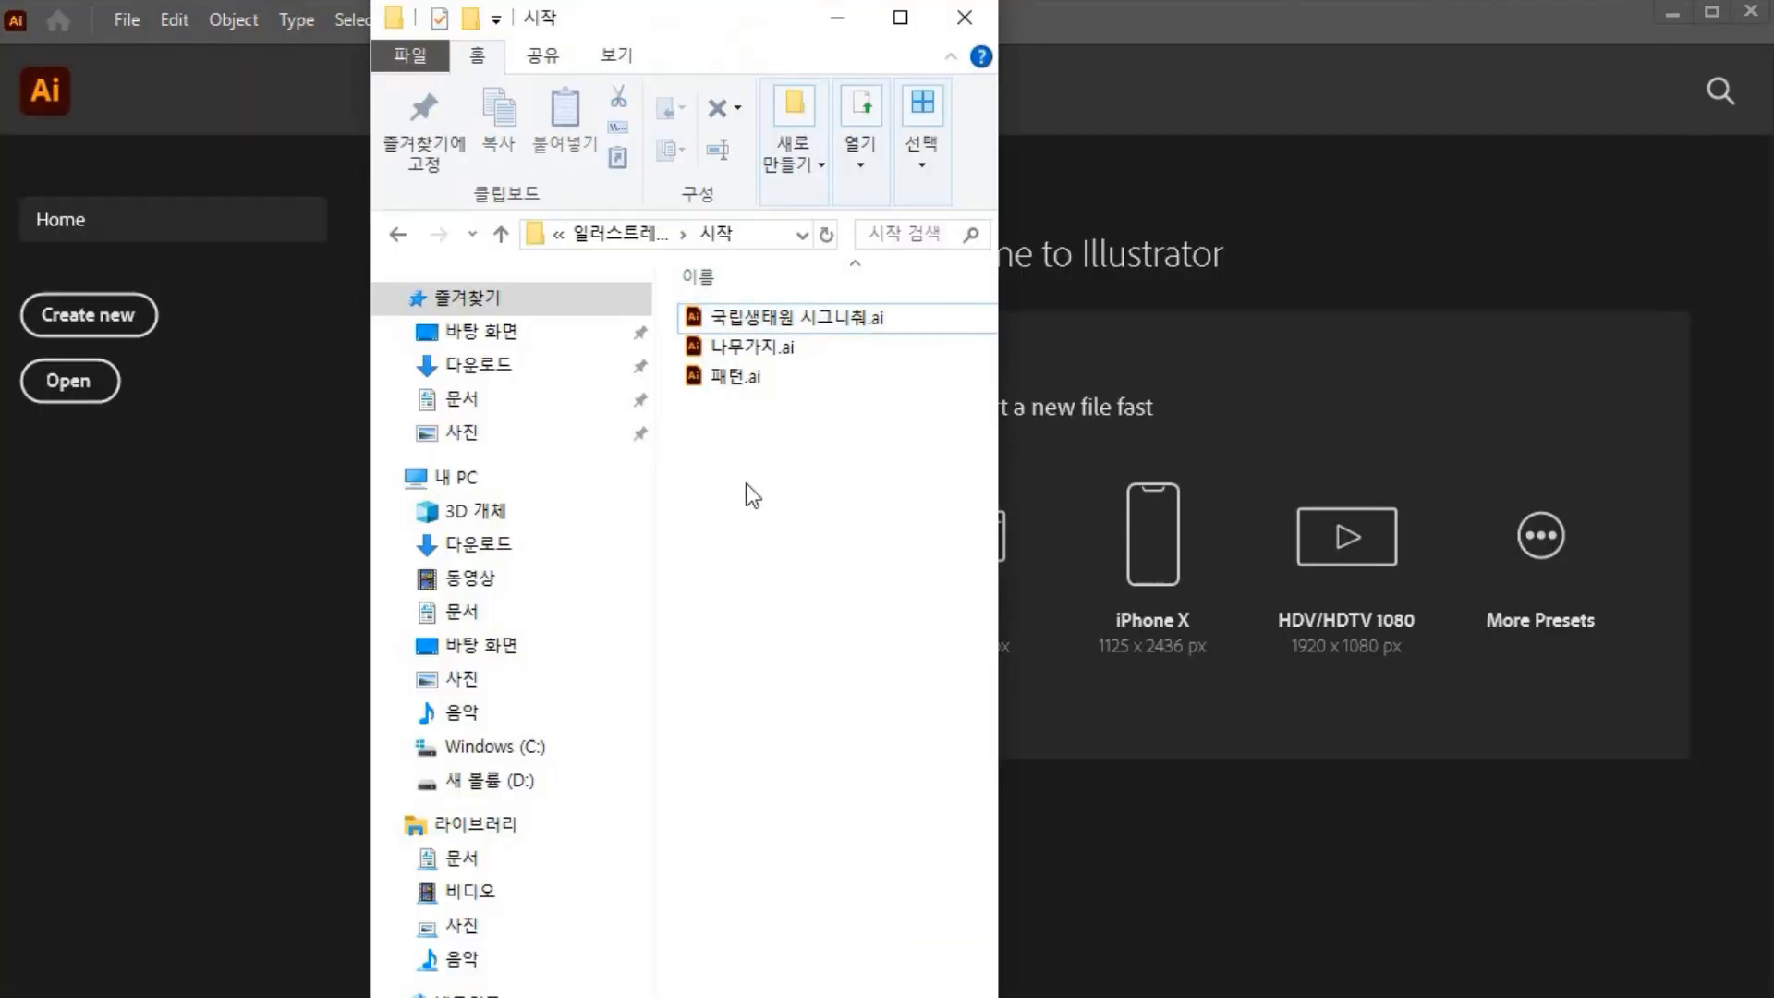
{"action": "double_click", "coordinate": [760, 324]}
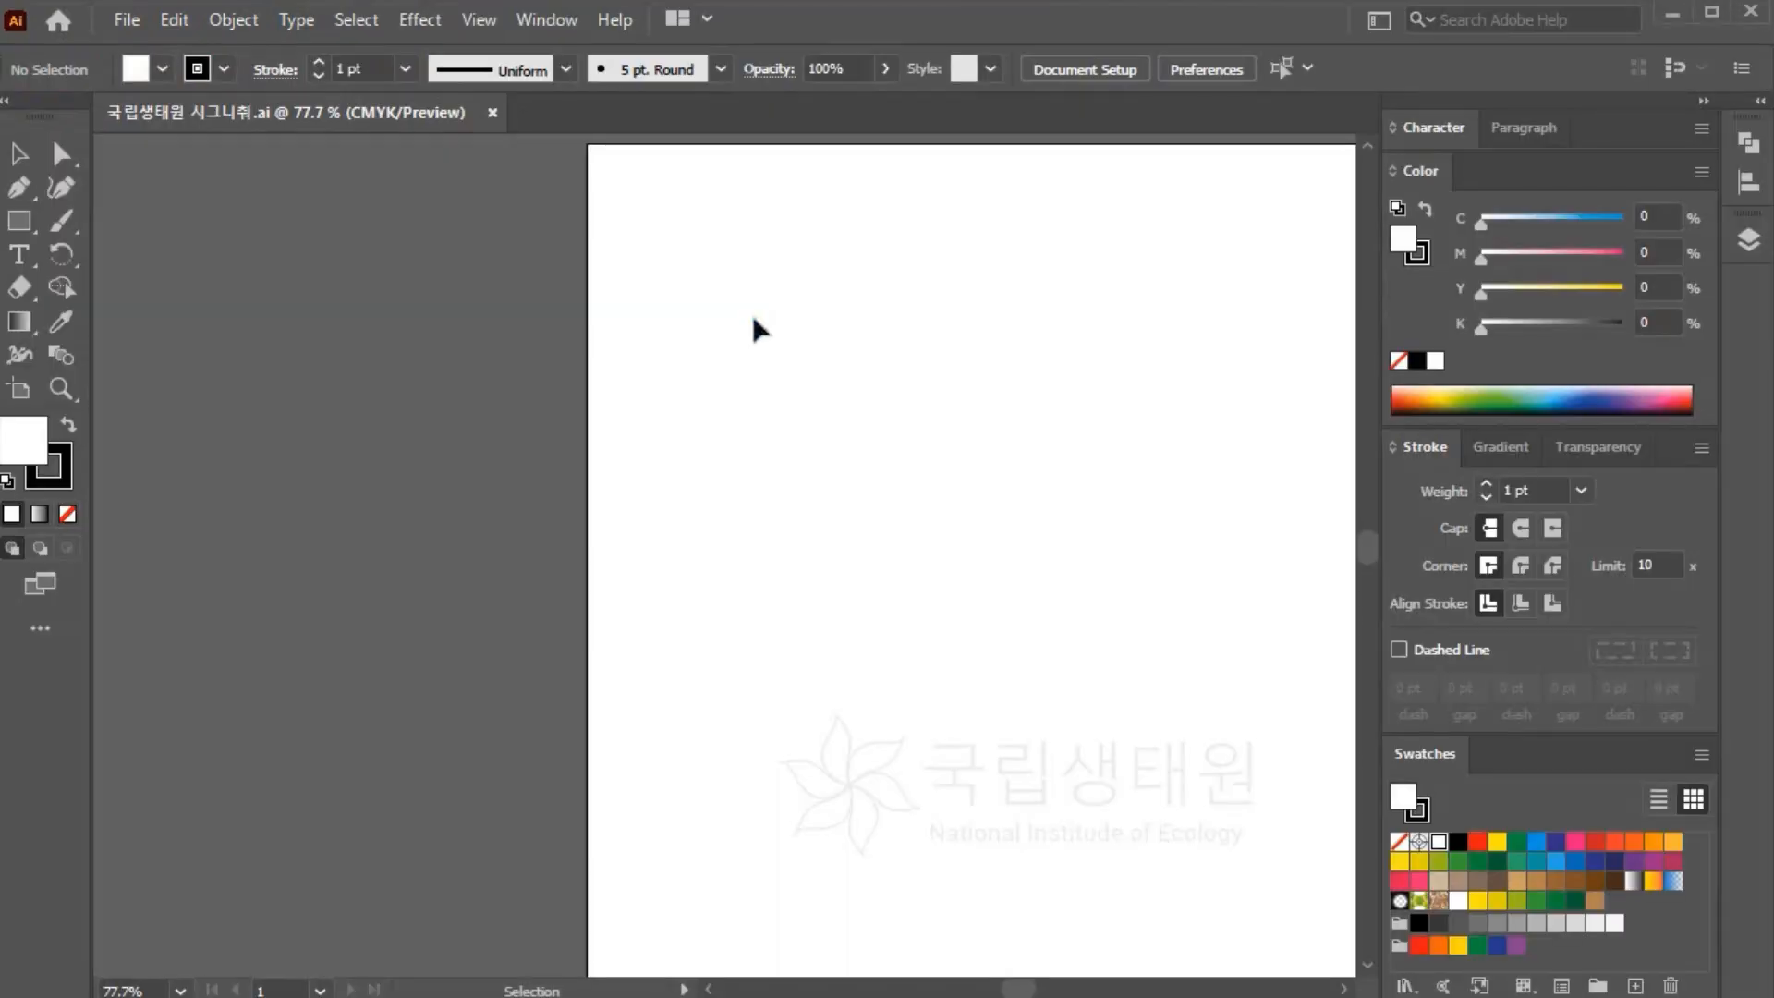
{"action": "left_click", "coordinate": [61, 388]}
{"action": "left_click", "coordinate": [999, 835]}
{"action": "left_click", "coordinate": [738, 640]}
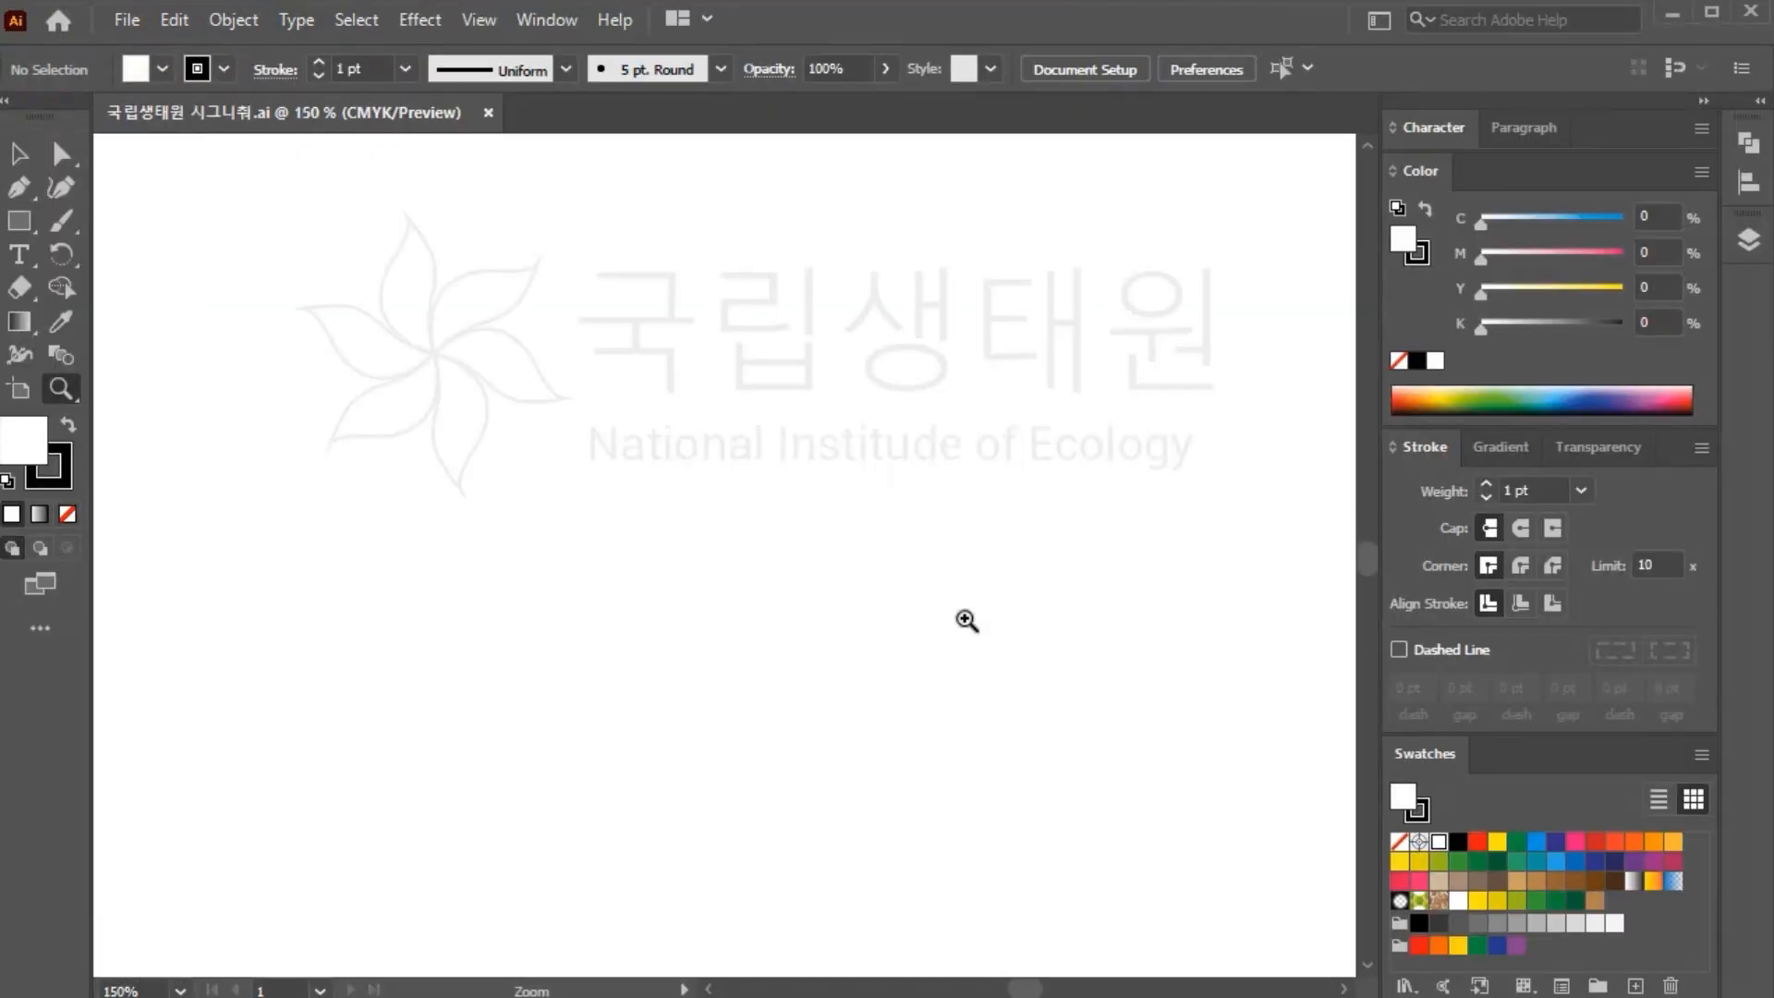
Step: Arrange the workspace so the Pathfinder and Layers controls are expanded beside the Color, Stroke and Swatches controls
{"action": "left_click", "coordinate": [1704, 104]}
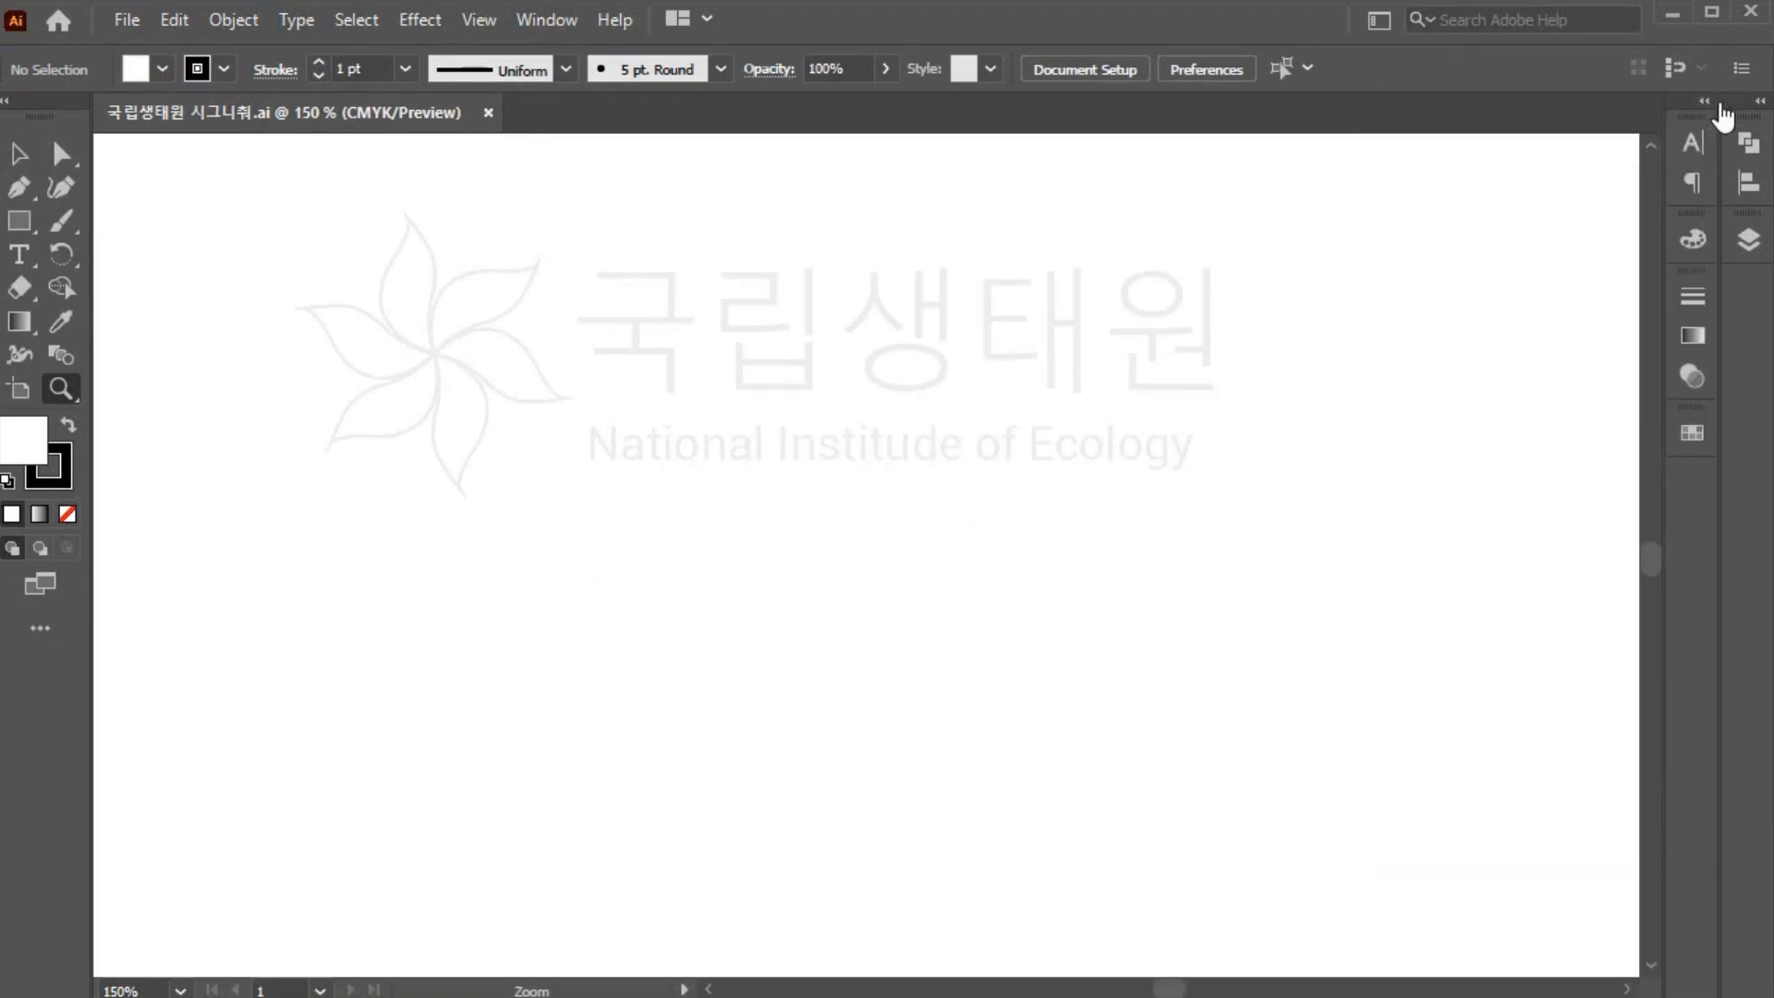
{"action": "left_click", "coordinate": [1760, 104]}
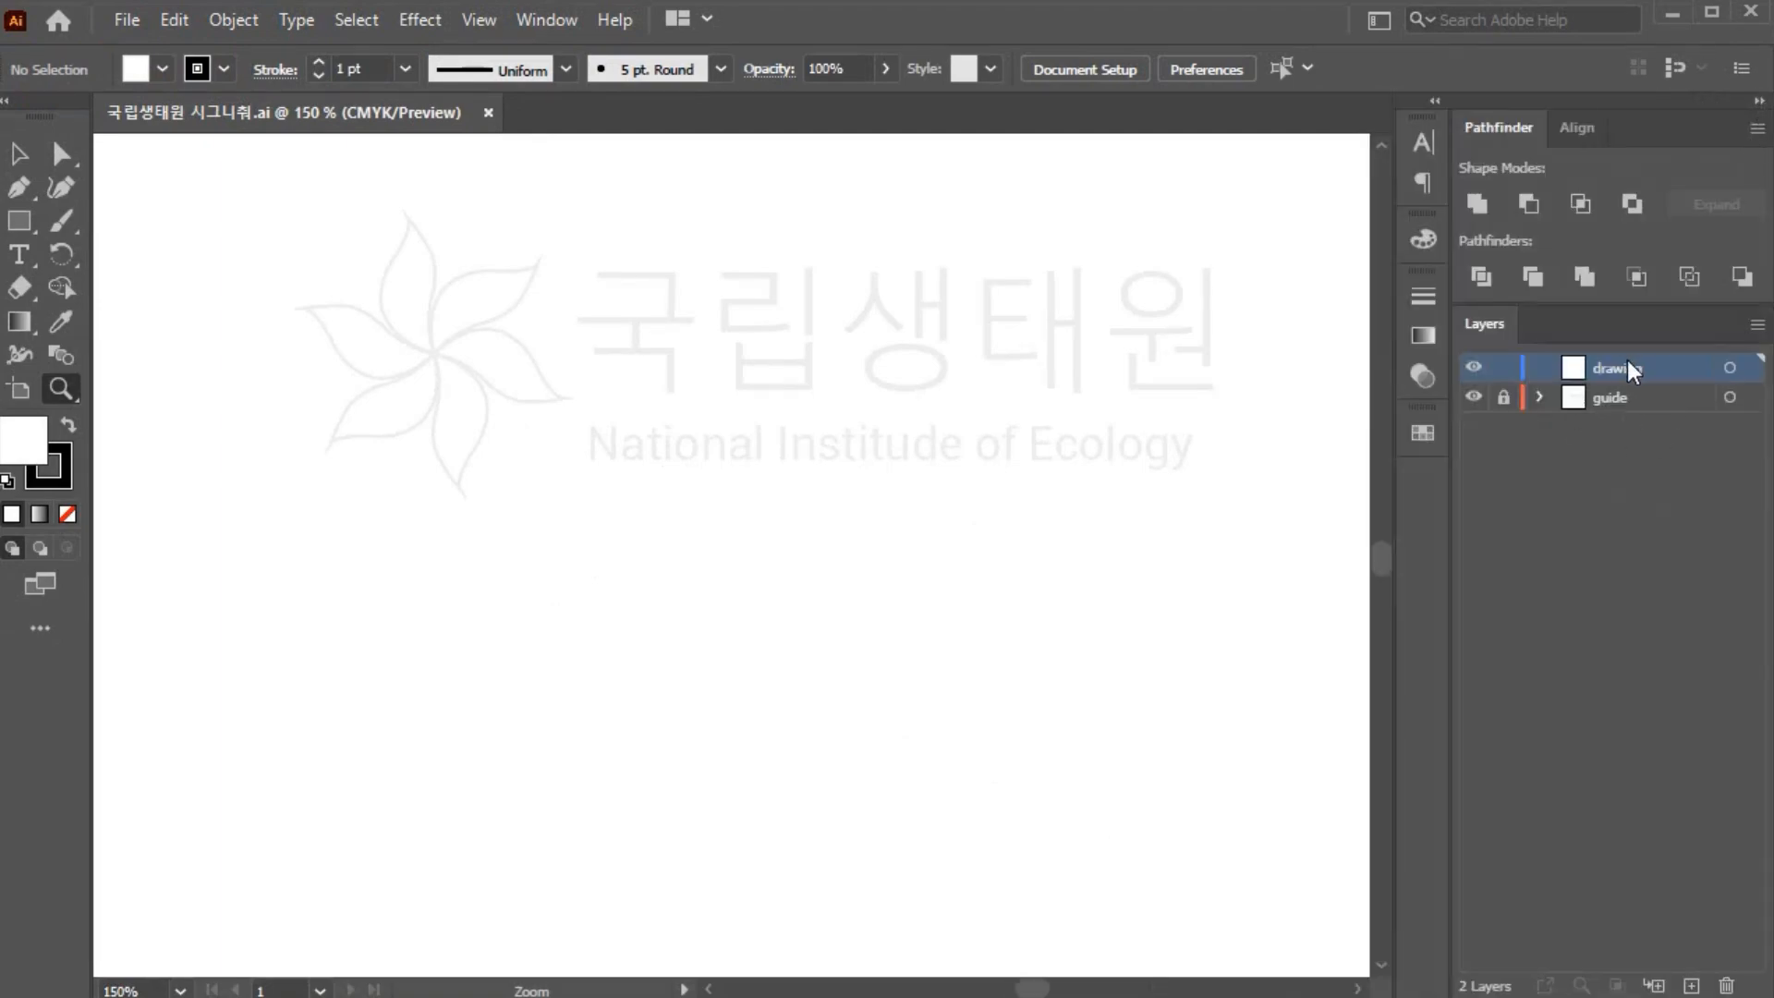
{"action": "left_click", "coordinate": [1436, 104]}
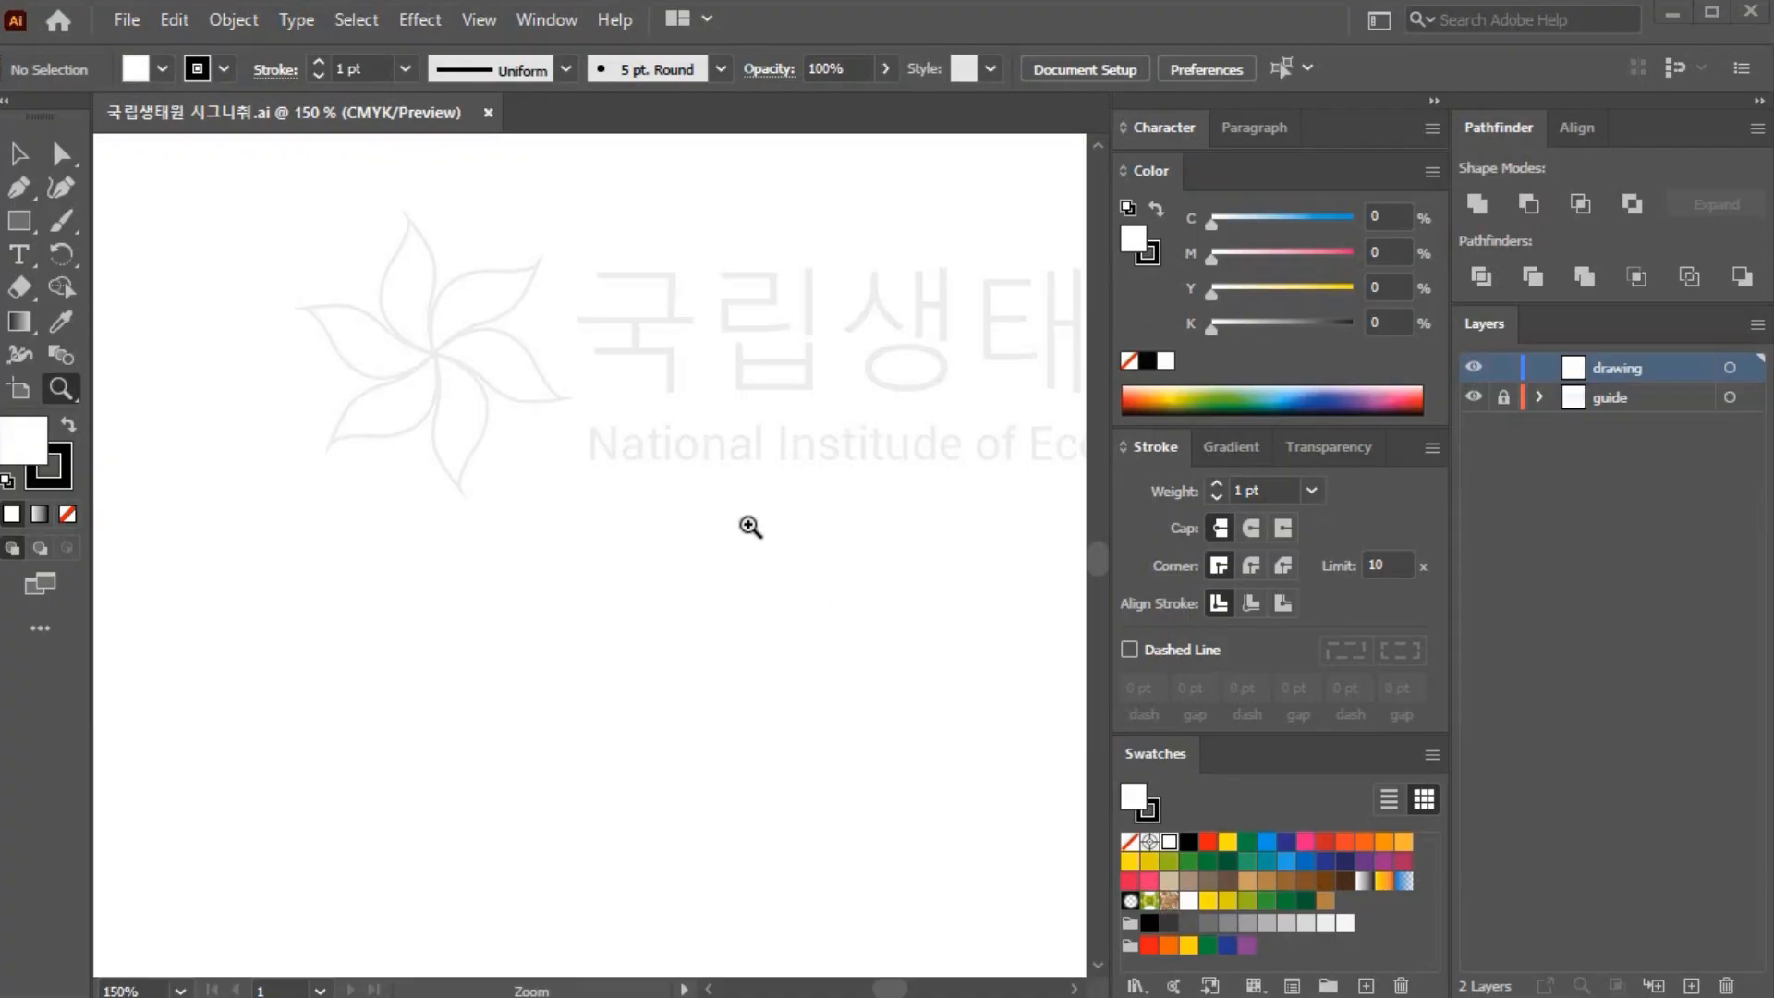
Step: Look up 도면.pdf in the 시험 제공 소스 folder of 플라워 페스티벌 and return to the logo guide in Illustrator
{"action": "key", "text": "alt+Tab"}
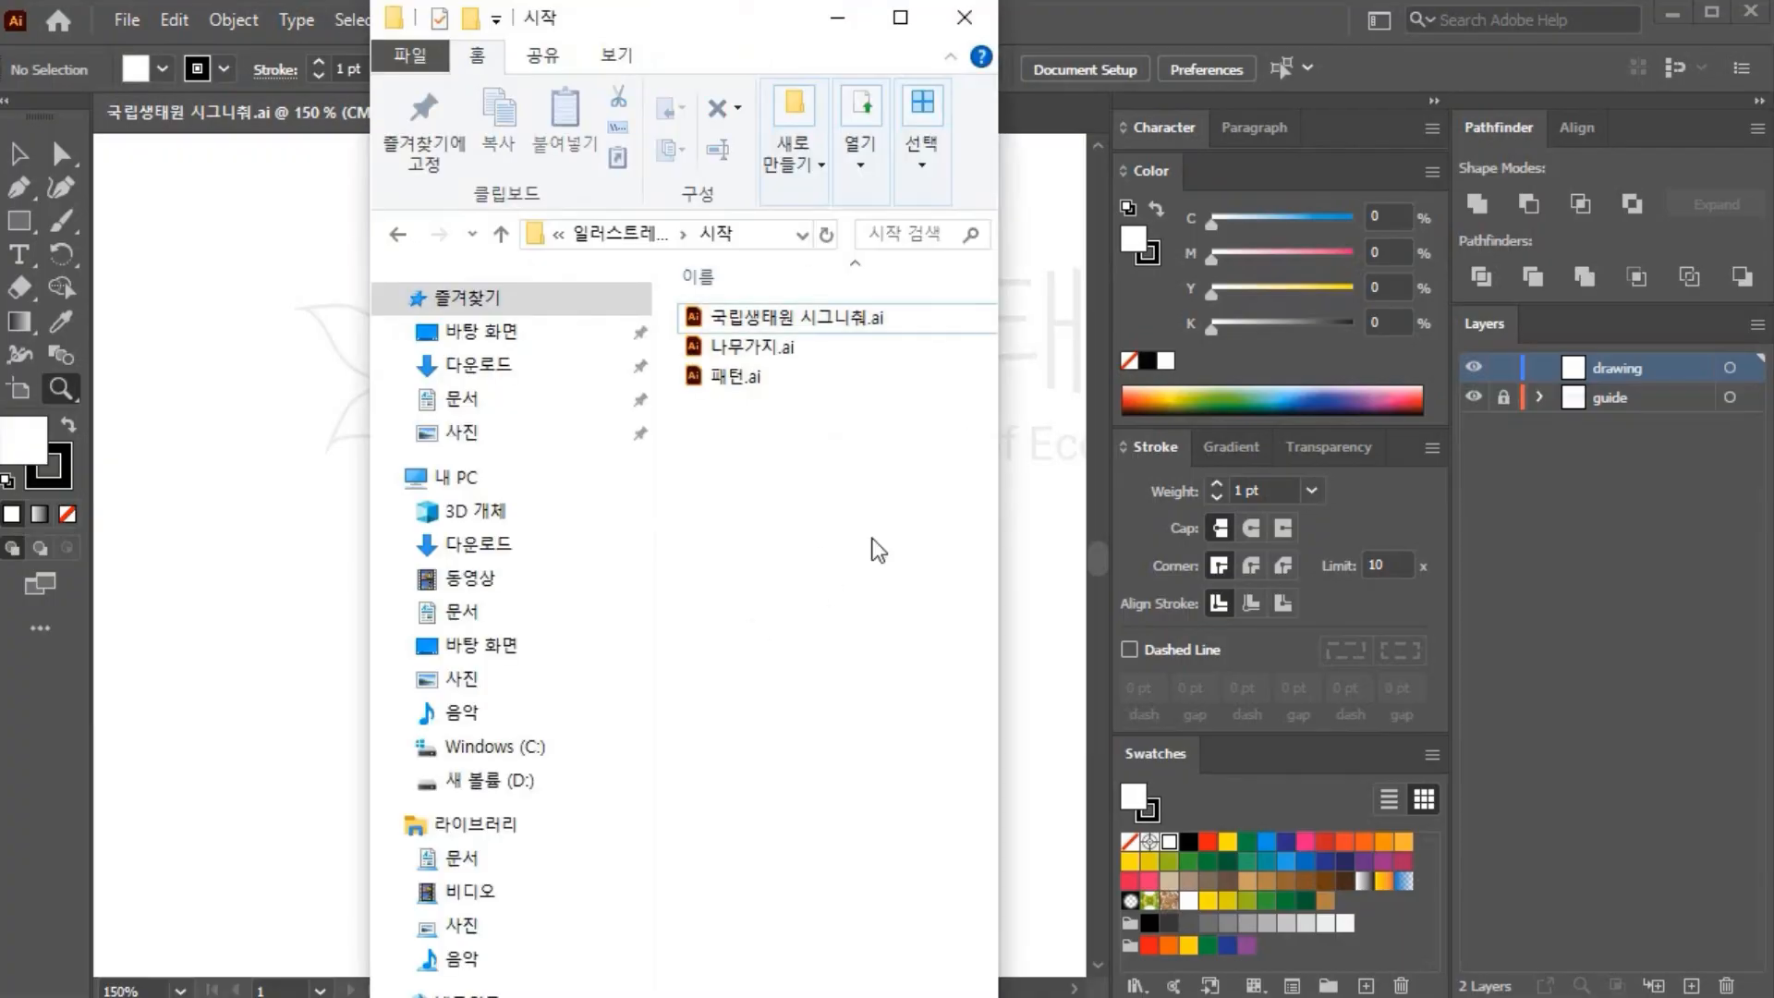
{"action": "left_click", "coordinate": [634, 232]}
{"action": "left_click", "coordinate": [611, 232]}
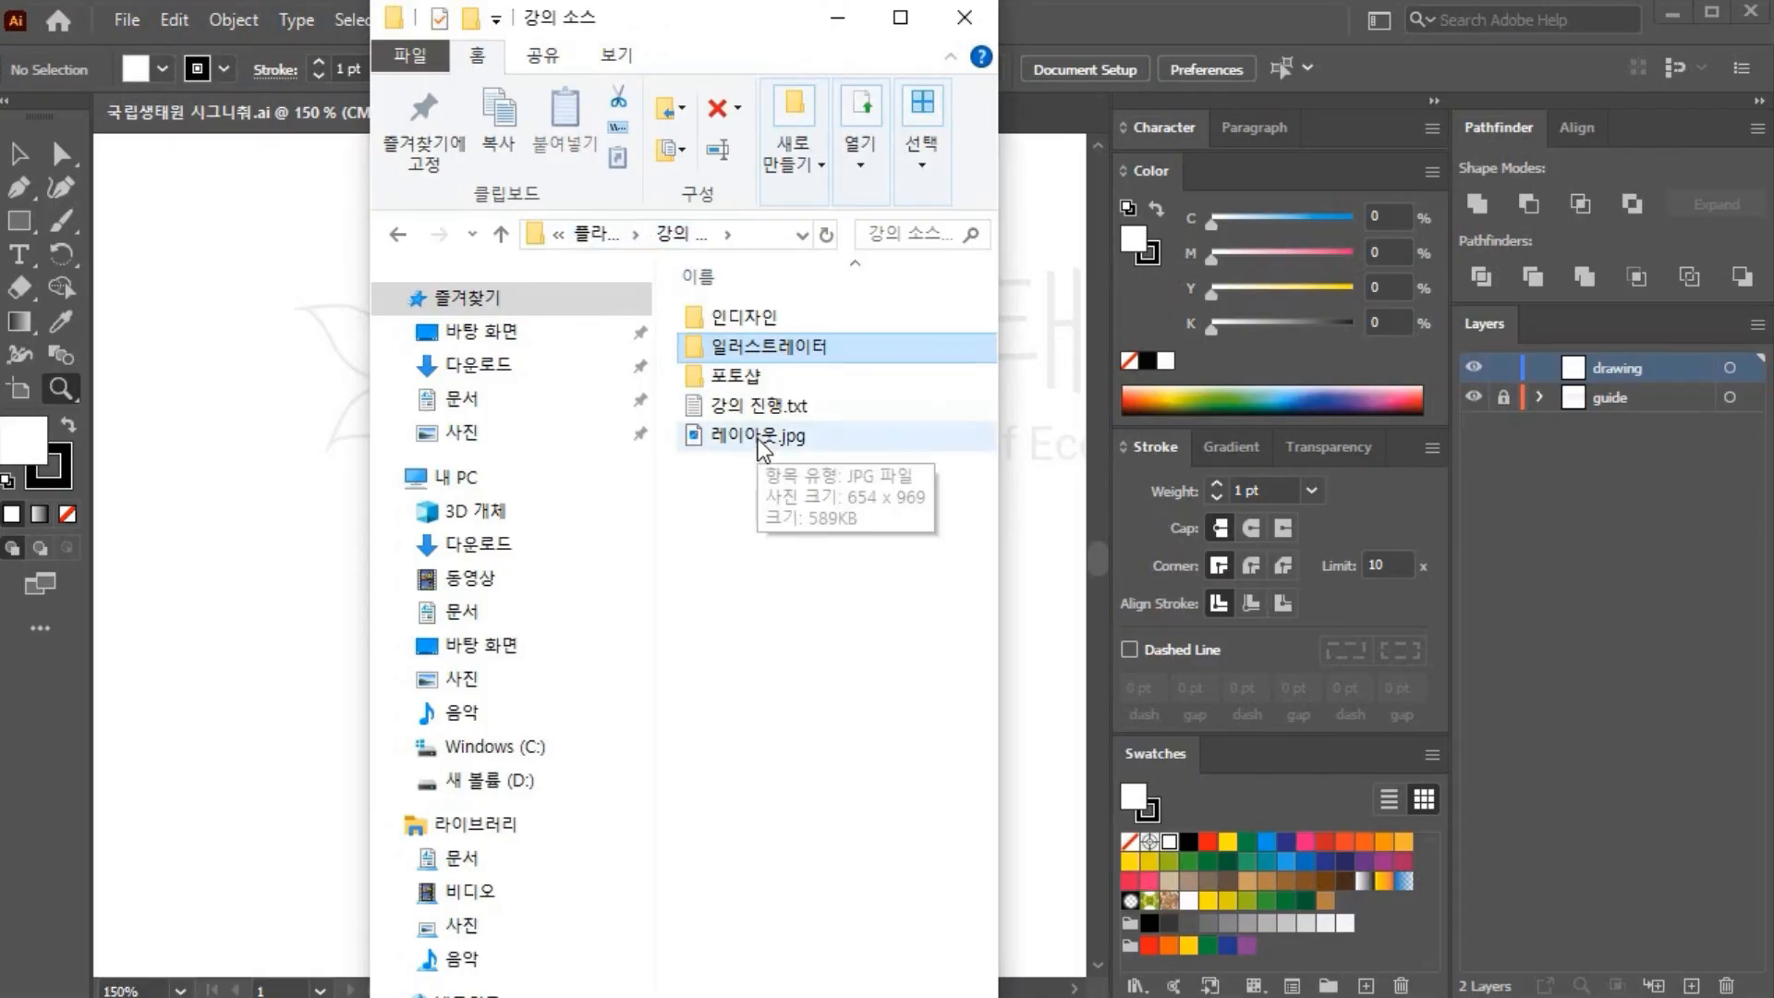
{"action": "left_click", "coordinate": [602, 231]}
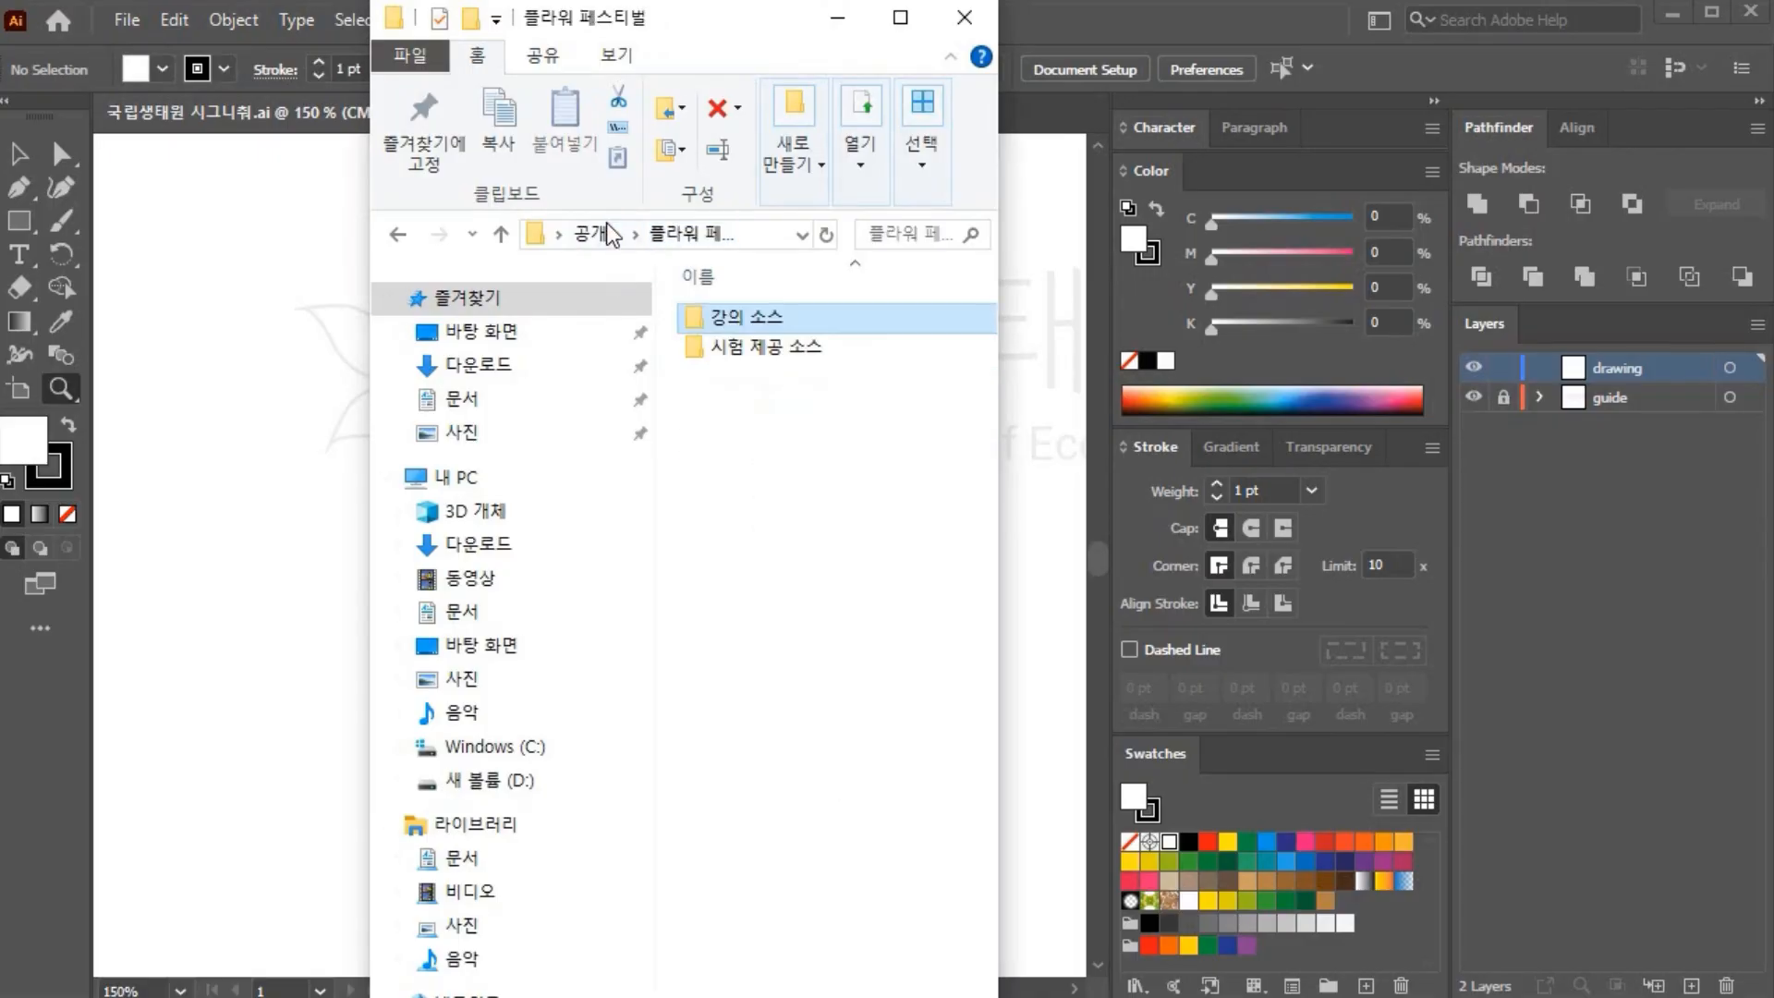
{"action": "double_click", "coordinate": [739, 347]}
{"action": "left_click", "coordinate": [748, 379]}
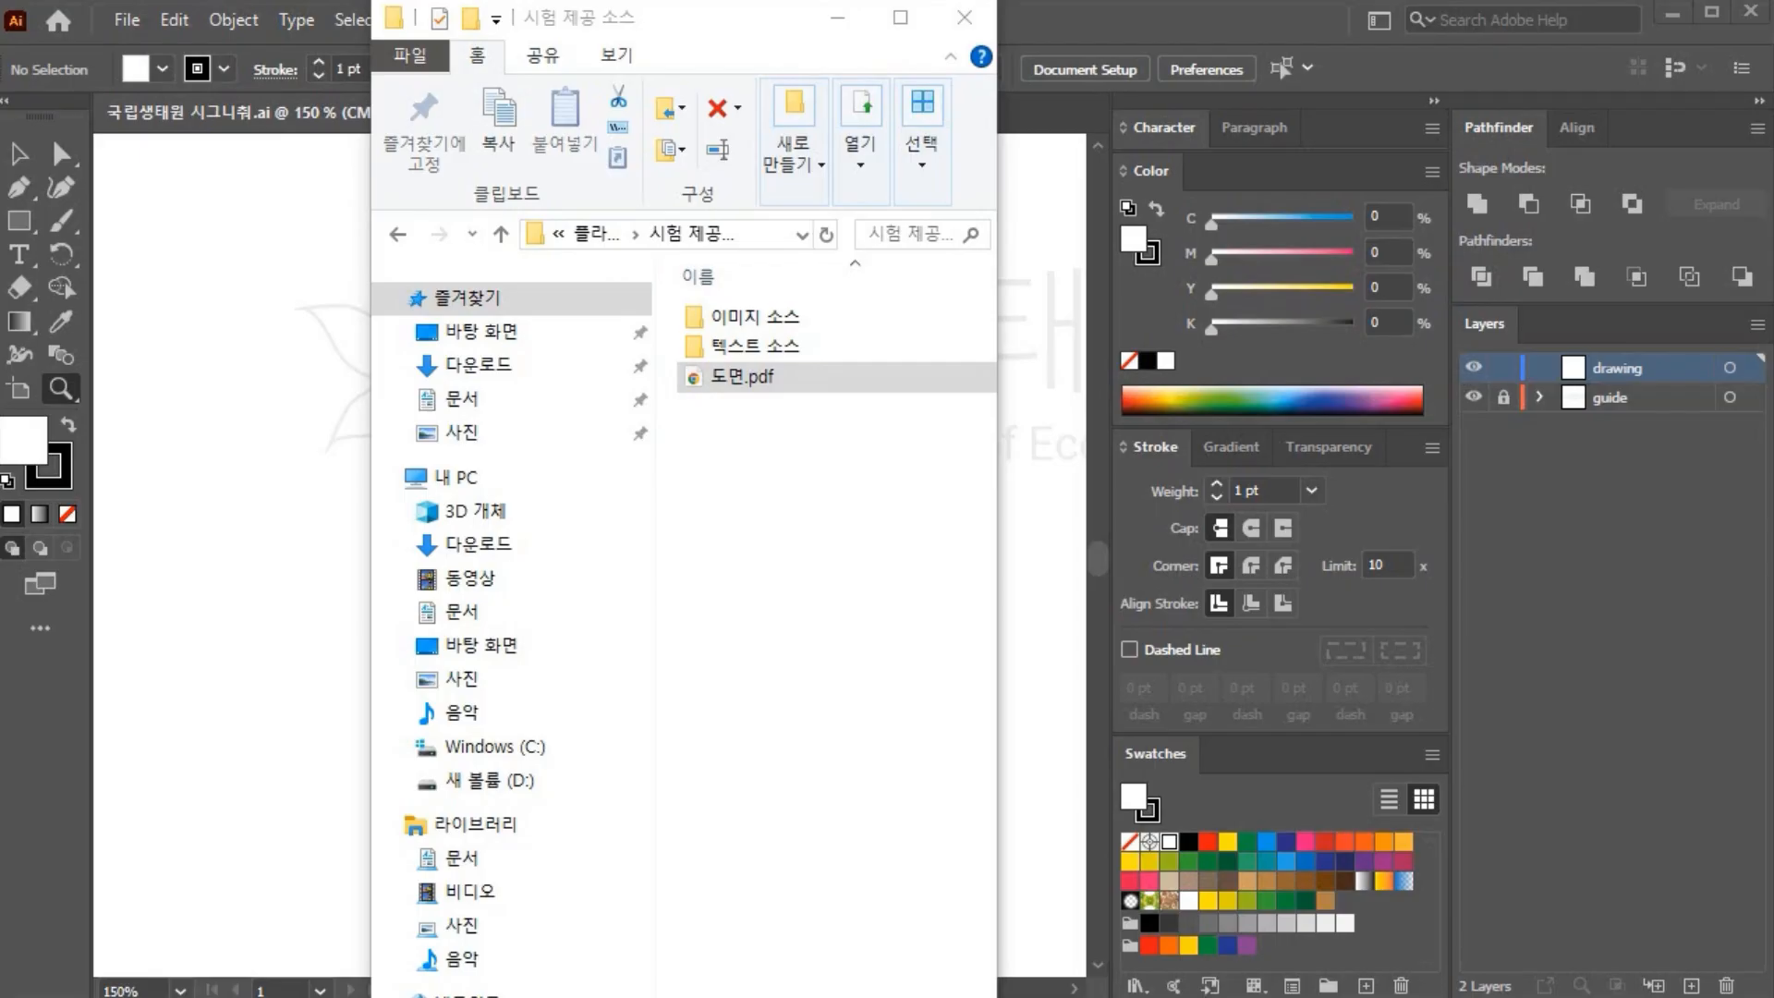
{"action": "left_click", "coordinate": [246, 504]}
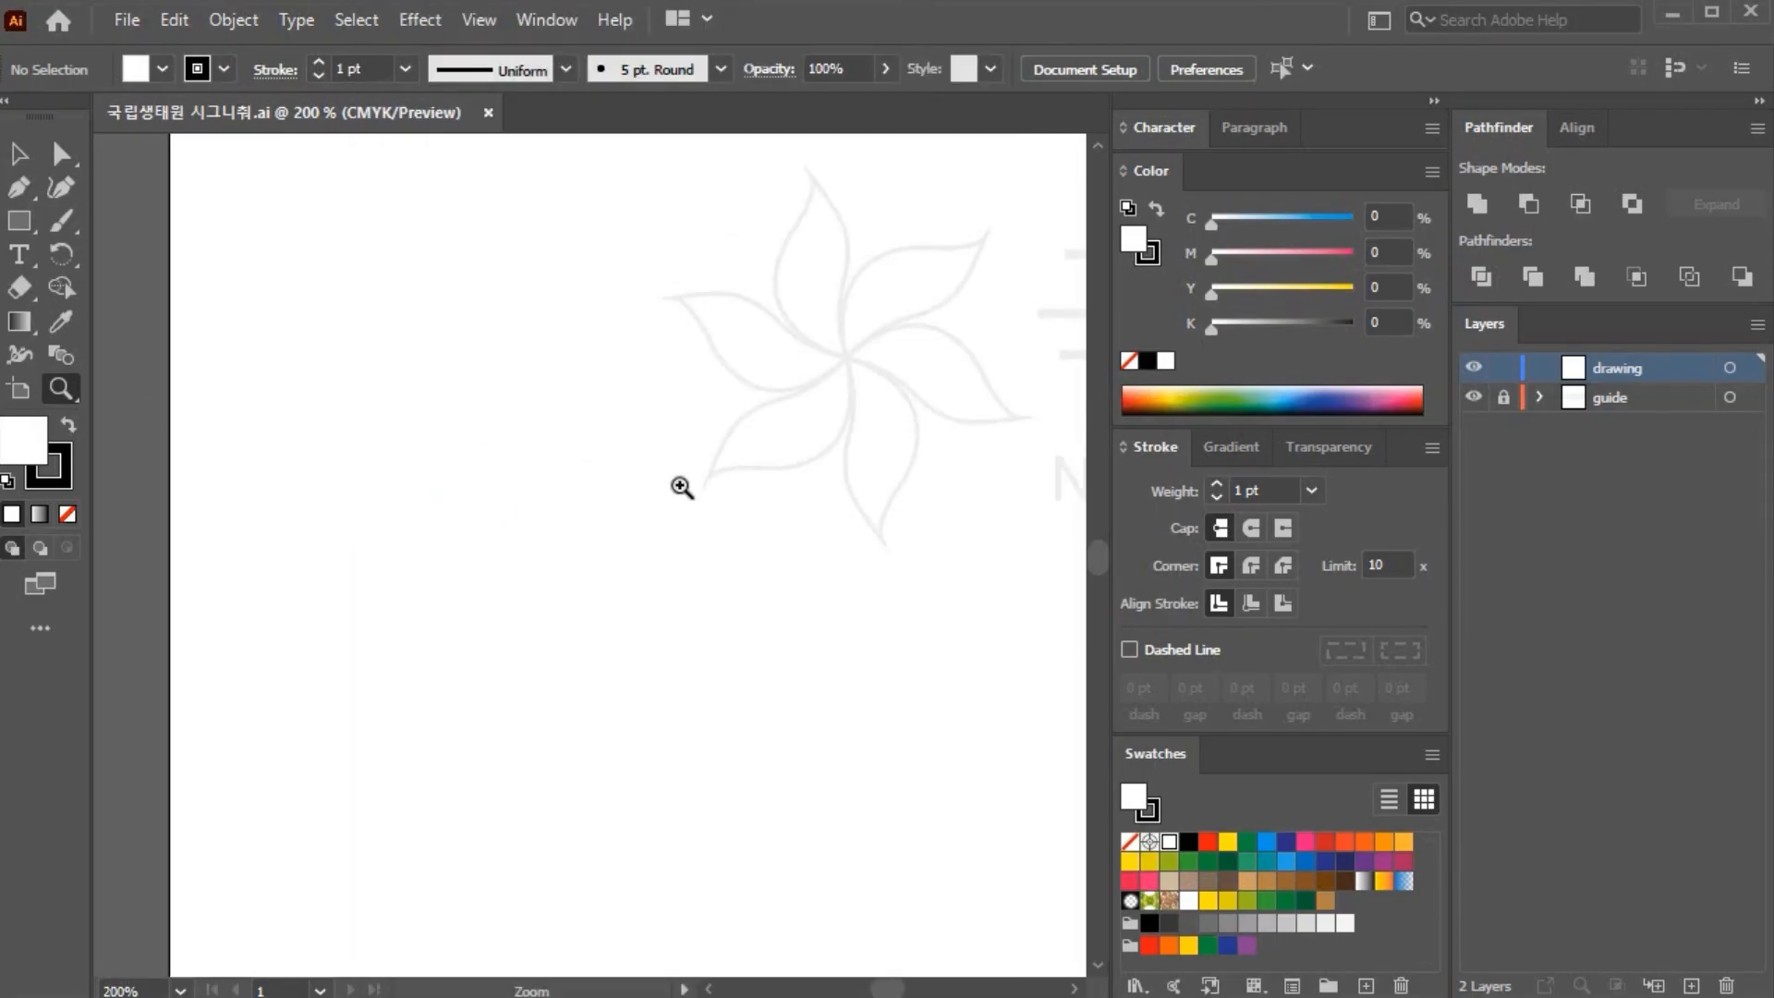
Step: Enlarge the flower guide to 300%, free up canvas space and turn off Smart Guides for tracing with the Pen tool
{"action": "left_click", "coordinate": [887, 364]}
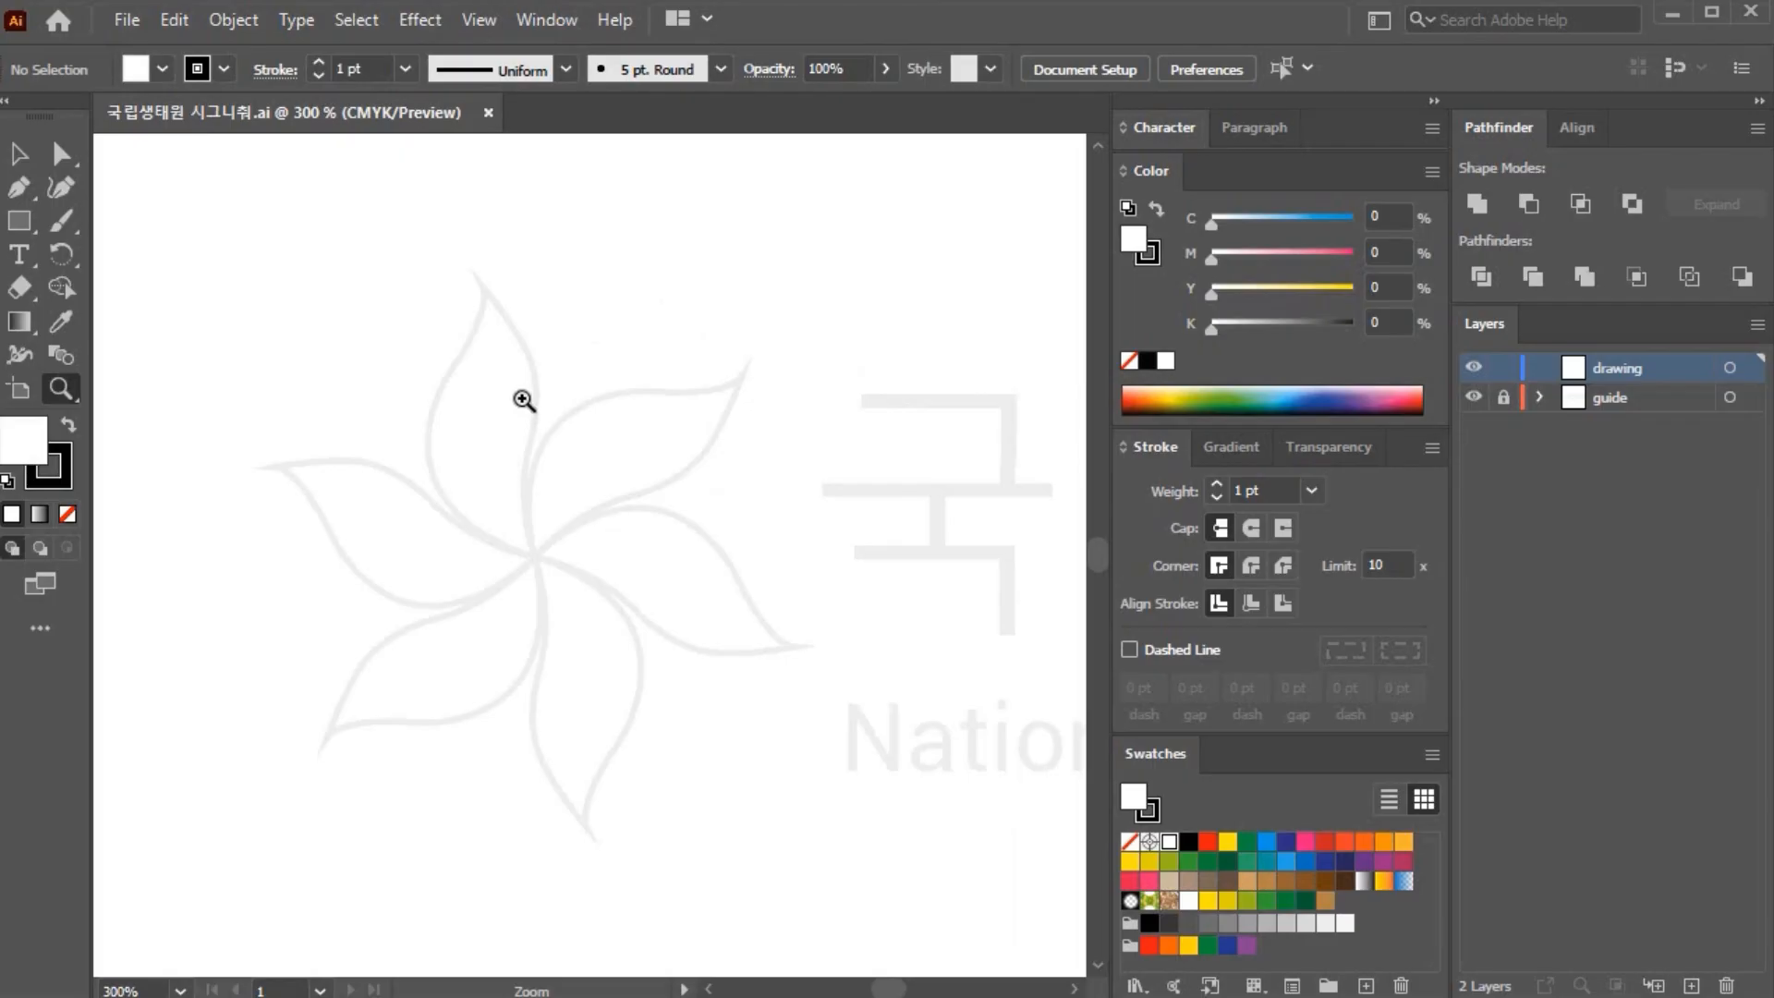
{"action": "left_click", "coordinate": [1434, 100]}
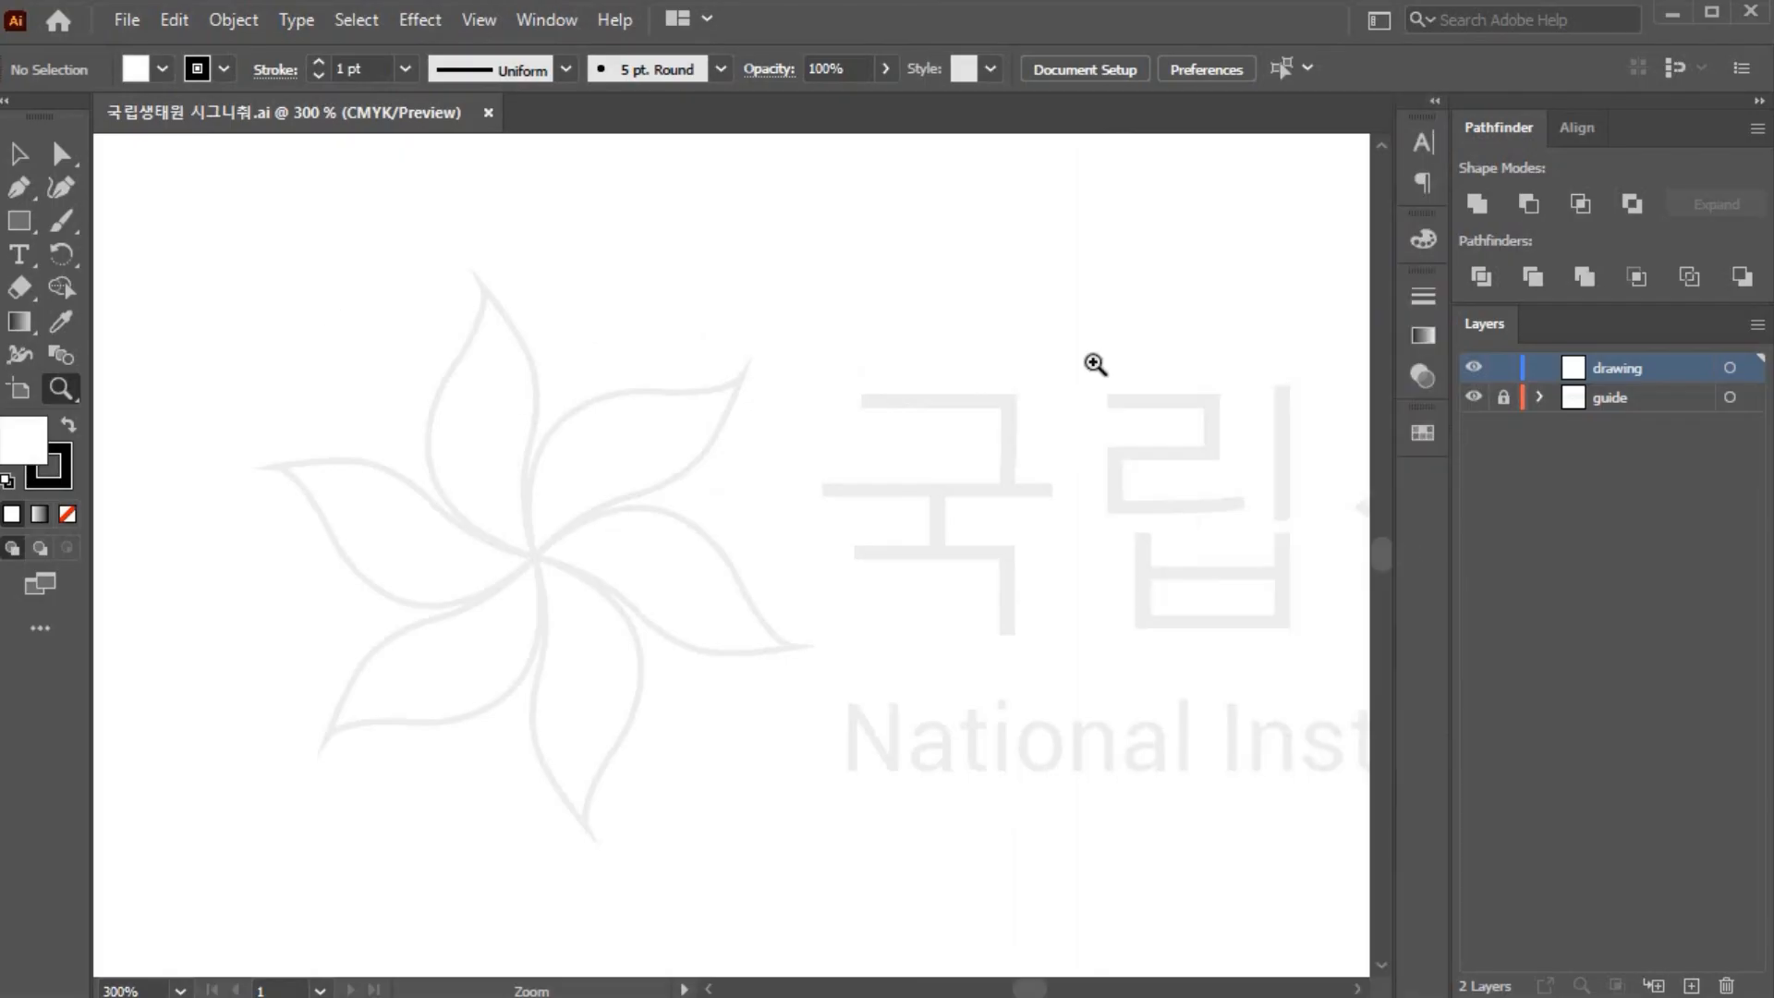
{"action": "left_click", "coordinate": [28, 191]}
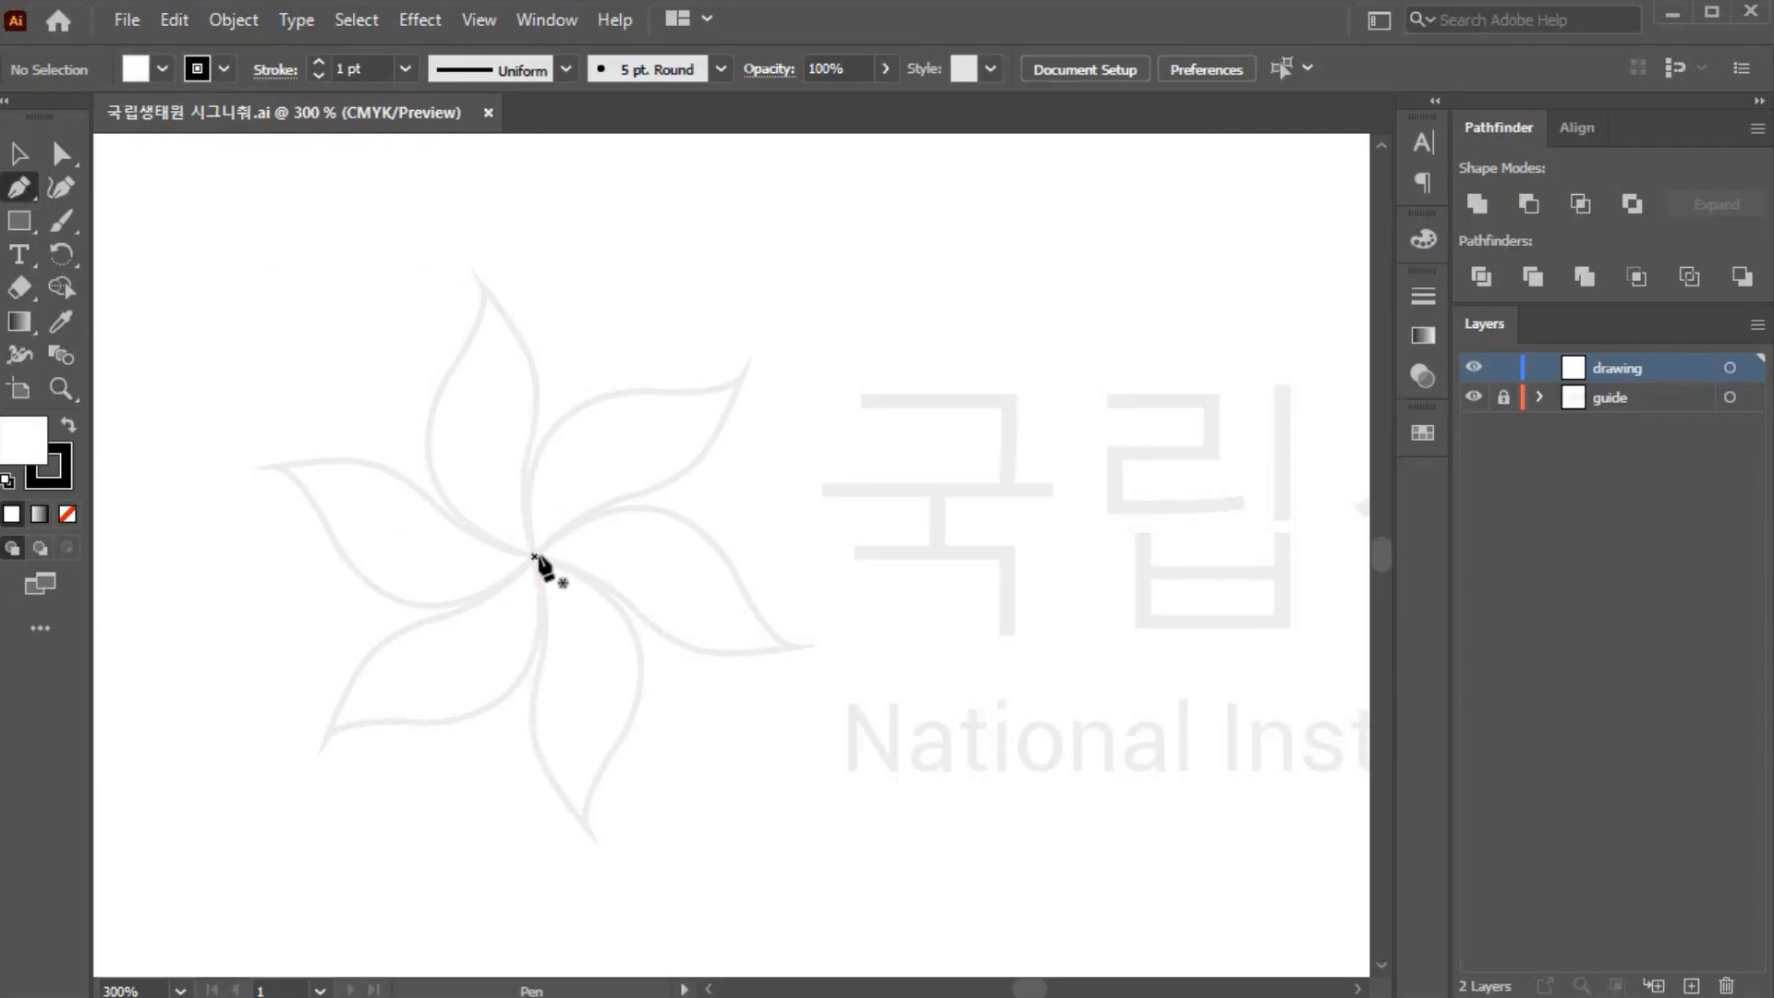
{"action": "left_click", "coordinate": [475, 19]}
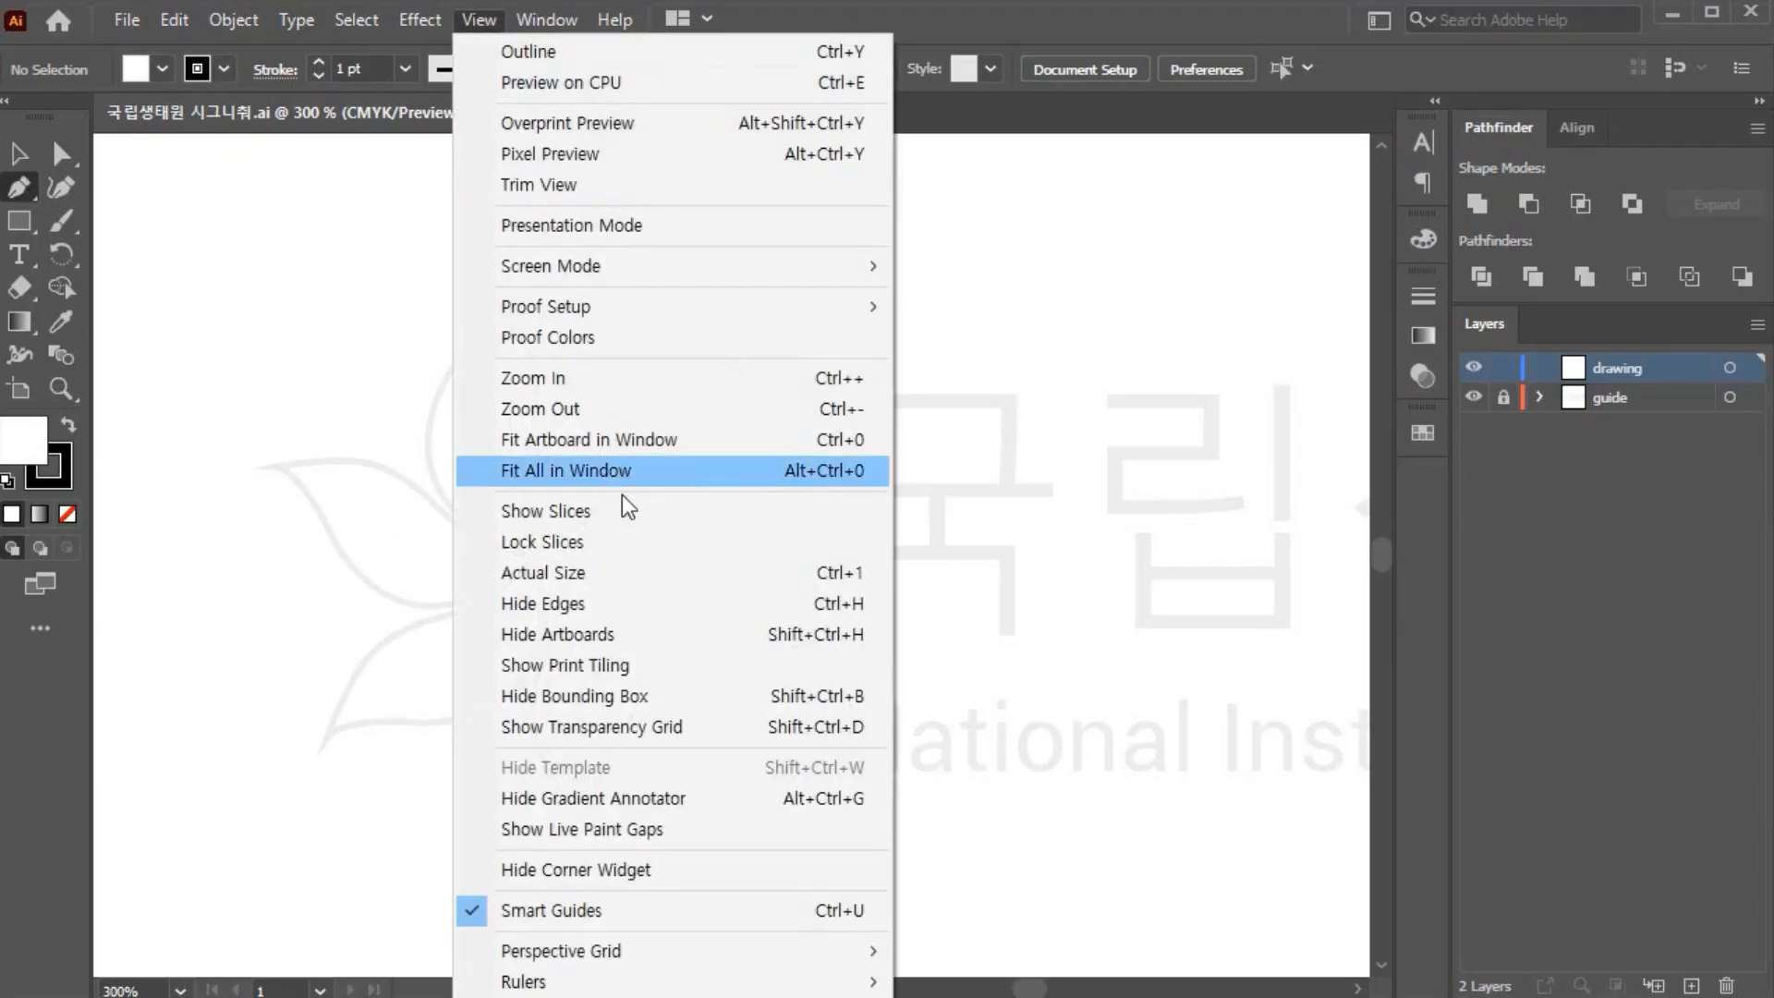
{"action": "left_click", "coordinate": [643, 908]}
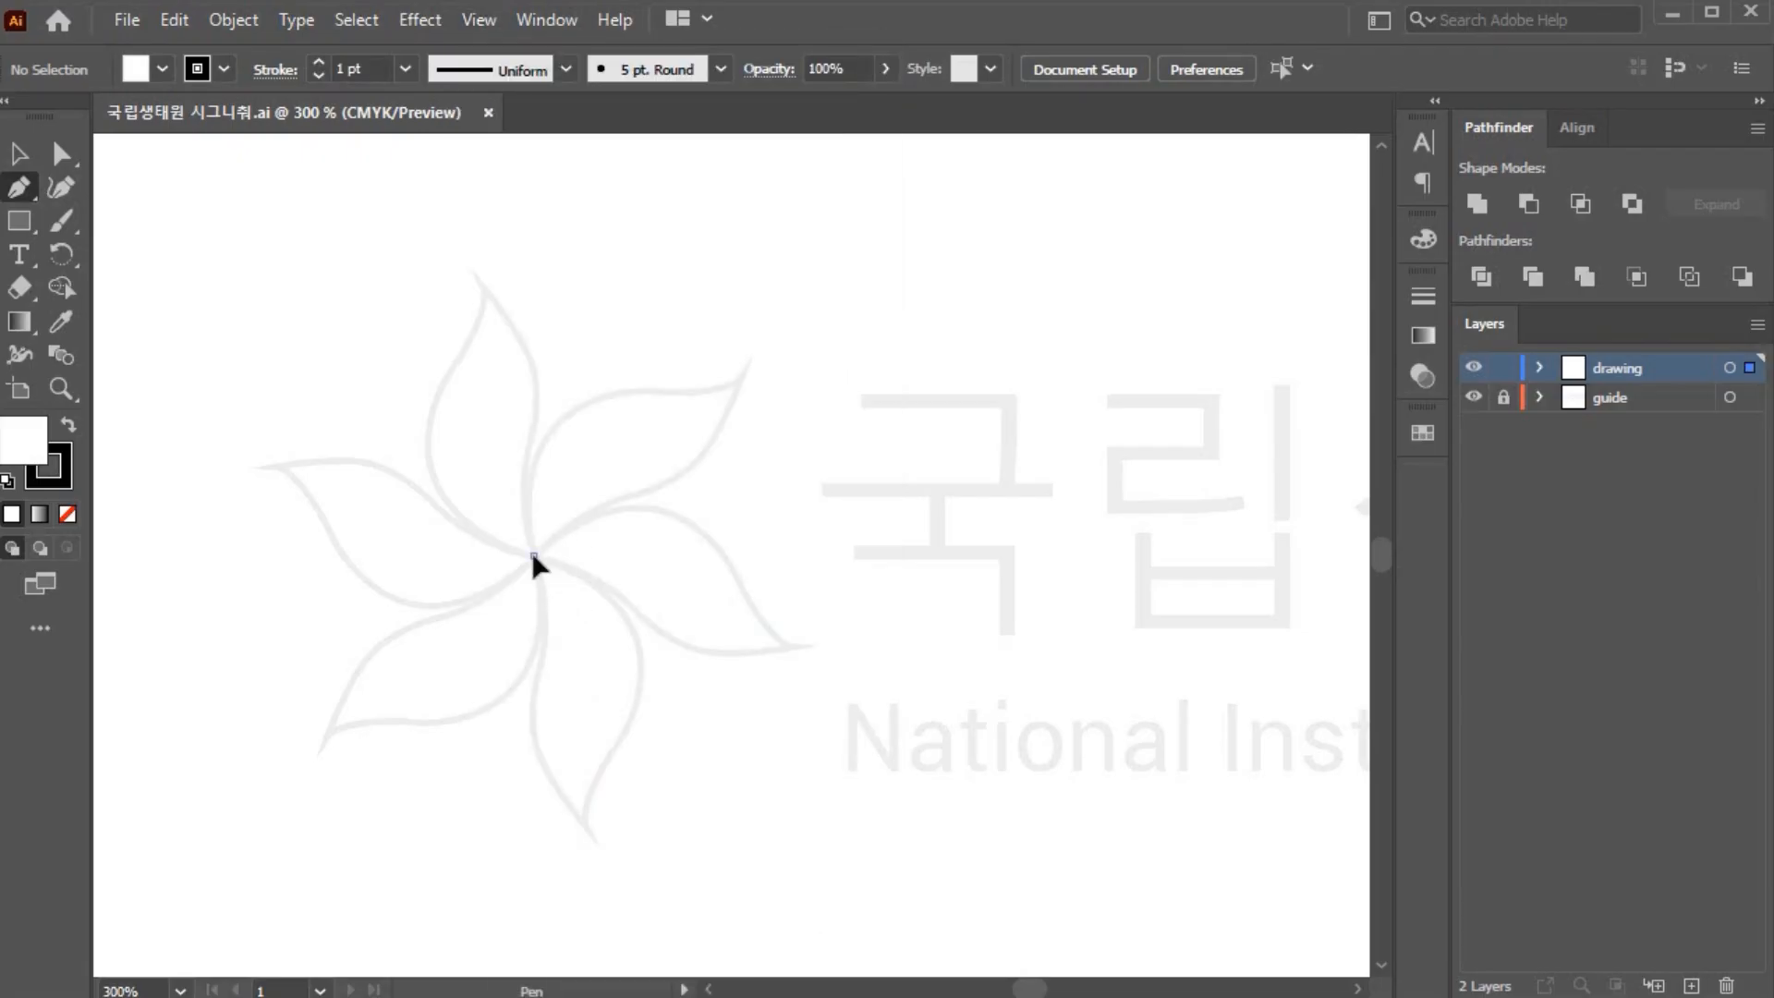
{"action": "left_click", "coordinate": [533, 555]}
{"action": "left_click_drag", "start_coordinate": [617, 392], "coordinate": [733, 371]}
{"action": "key", "text": "ctrl"}
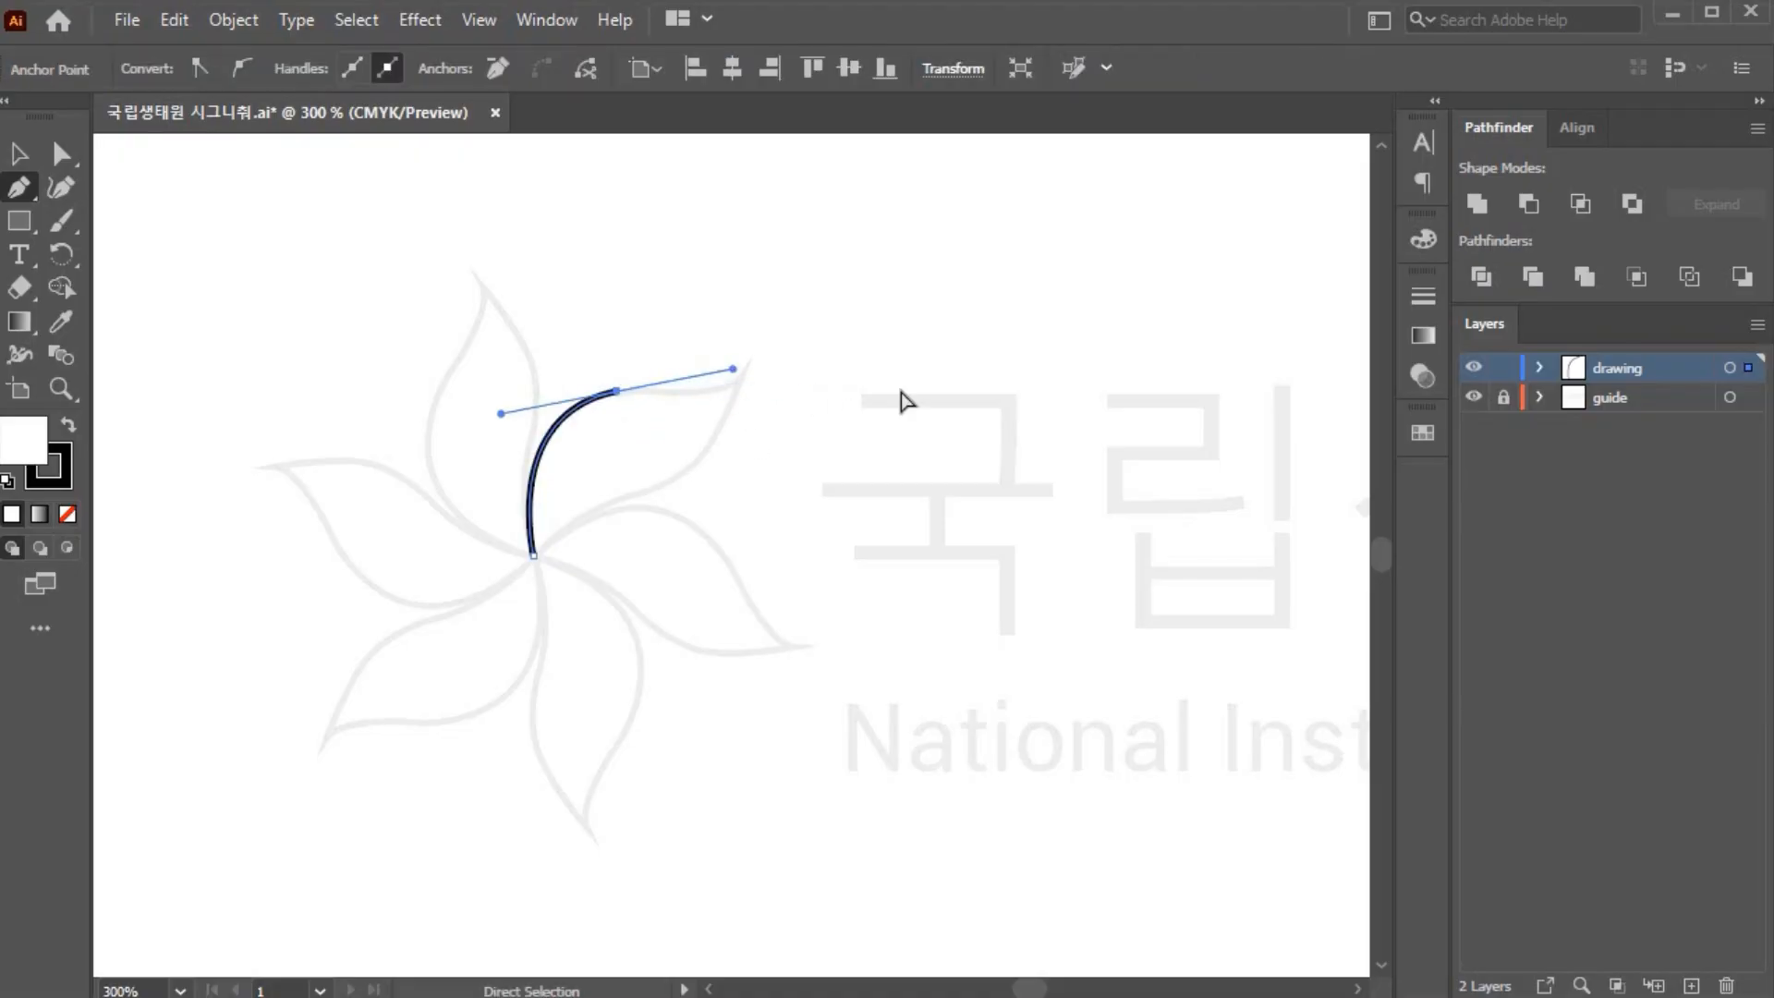
{"action": "left_click", "coordinate": [903, 400], "text": "ctrl"}
{"action": "left_click", "coordinate": [61, 154]}
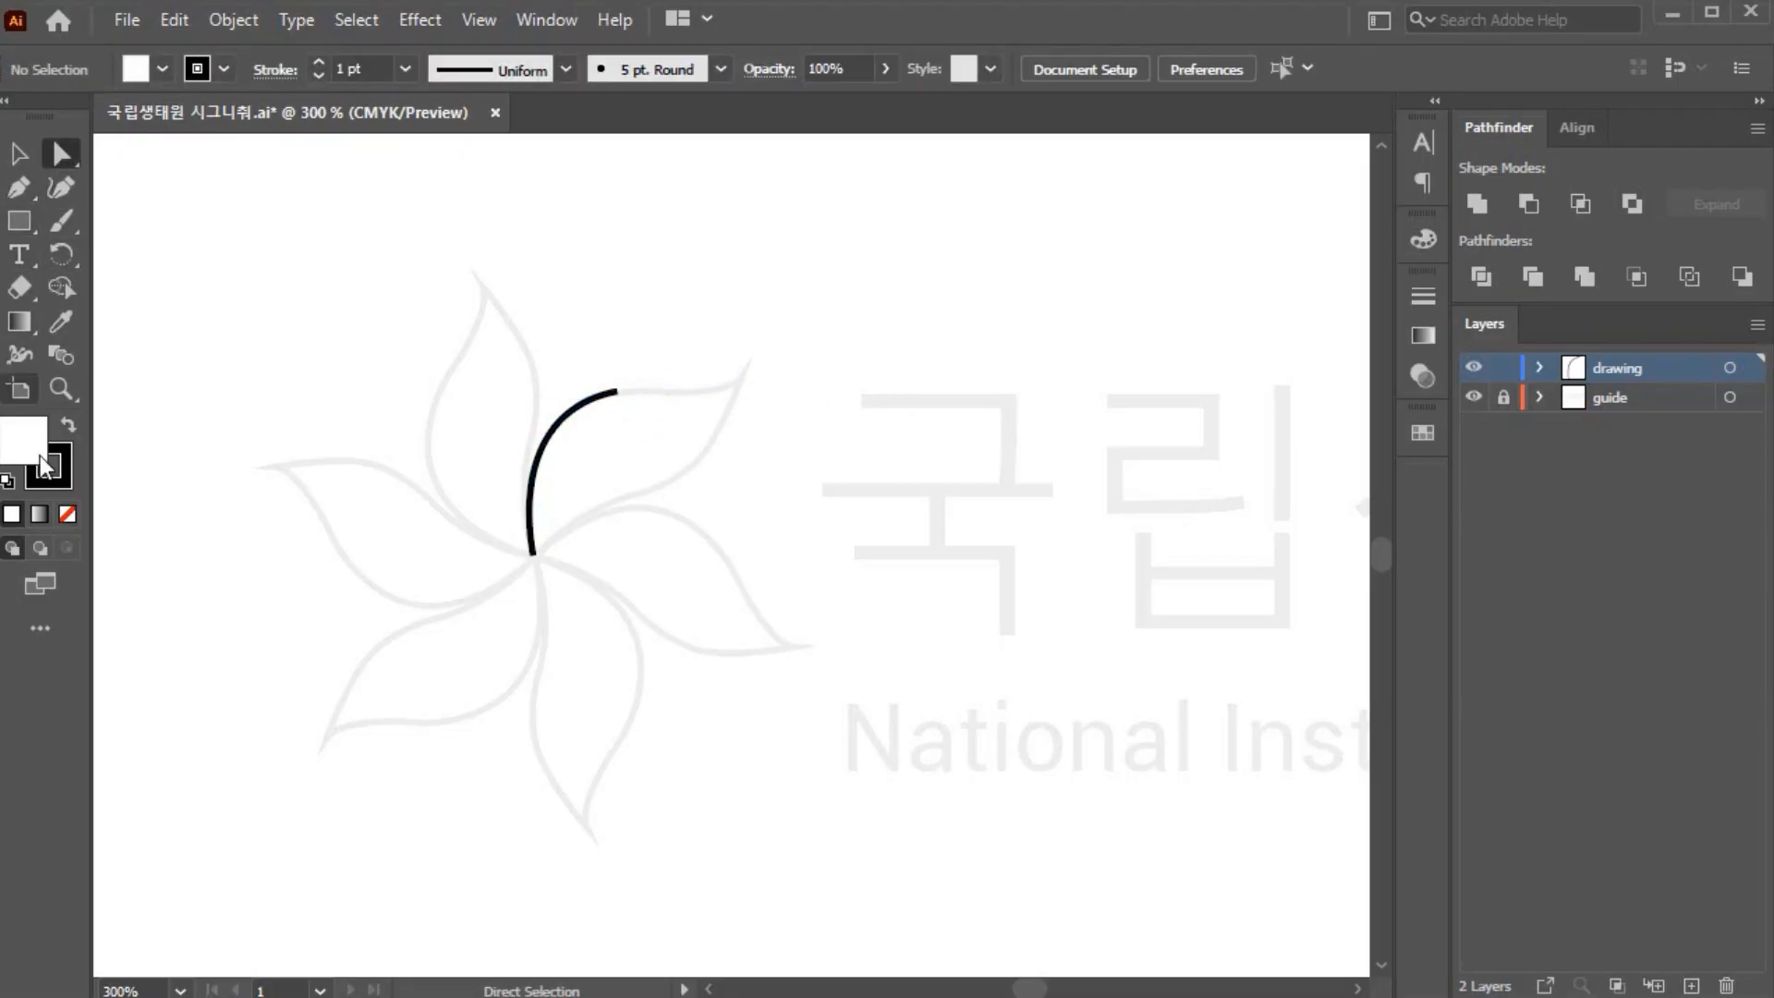
{"action": "left_click", "coordinate": [68, 514]}
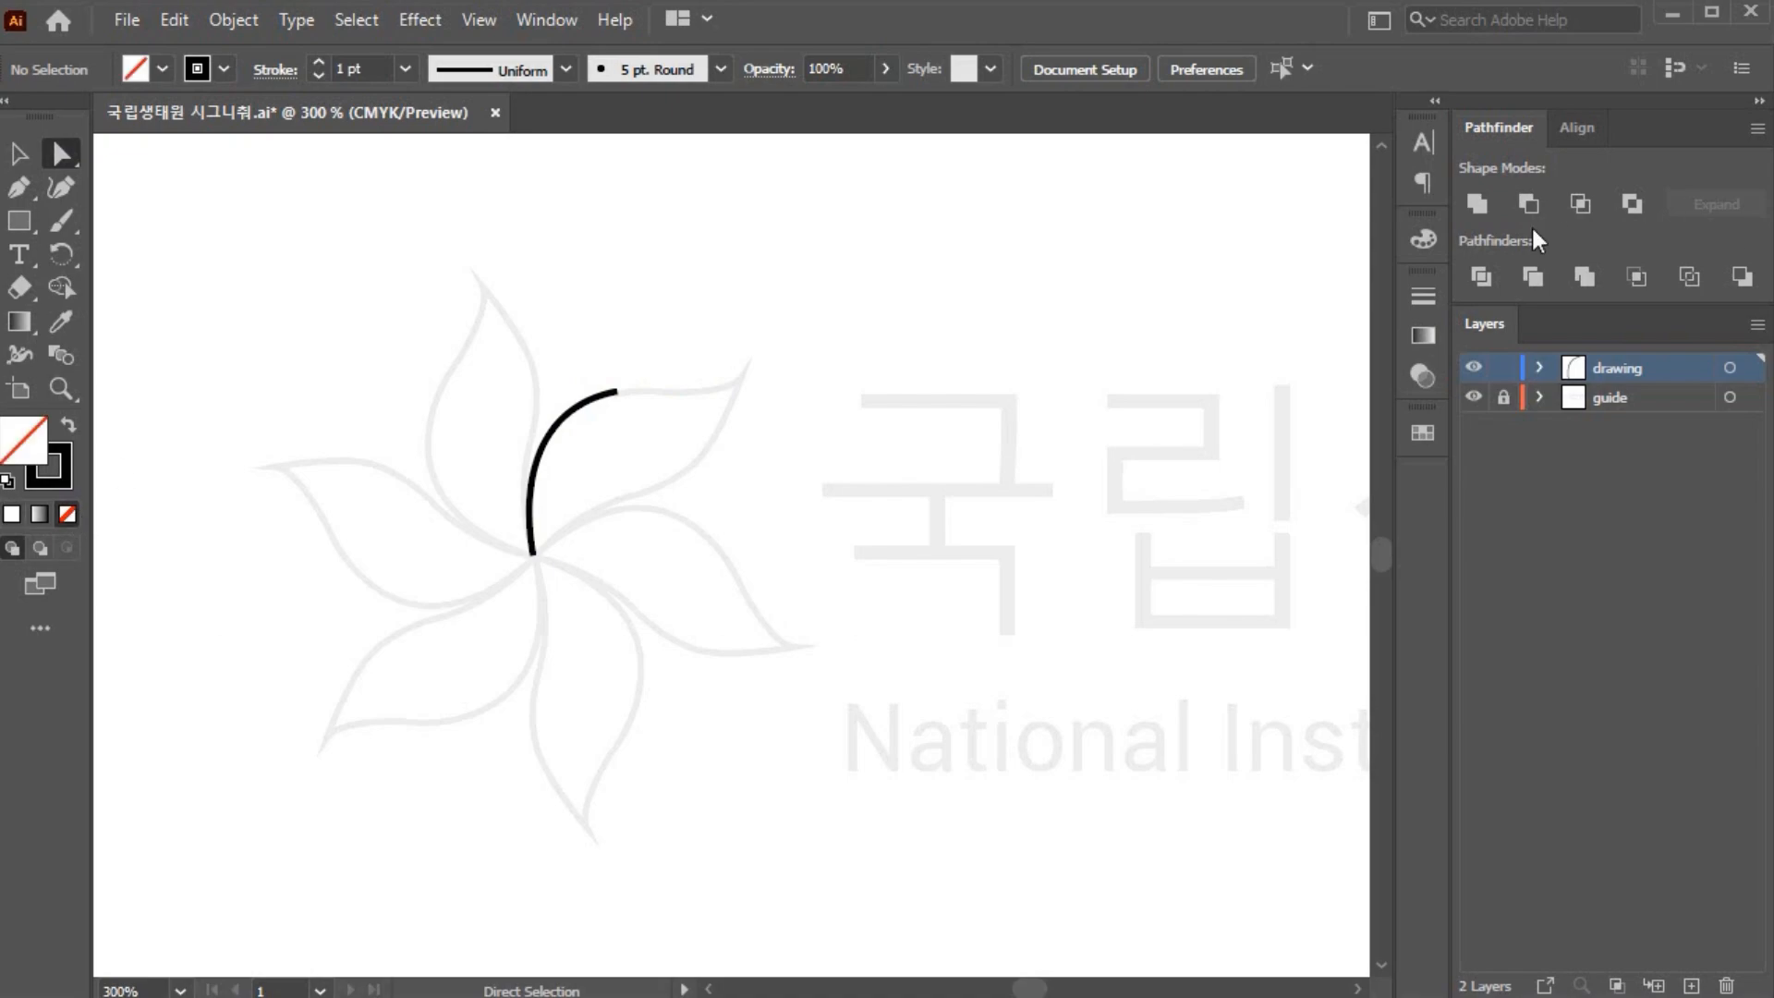
{"action": "left_click", "coordinate": [1435, 100]}
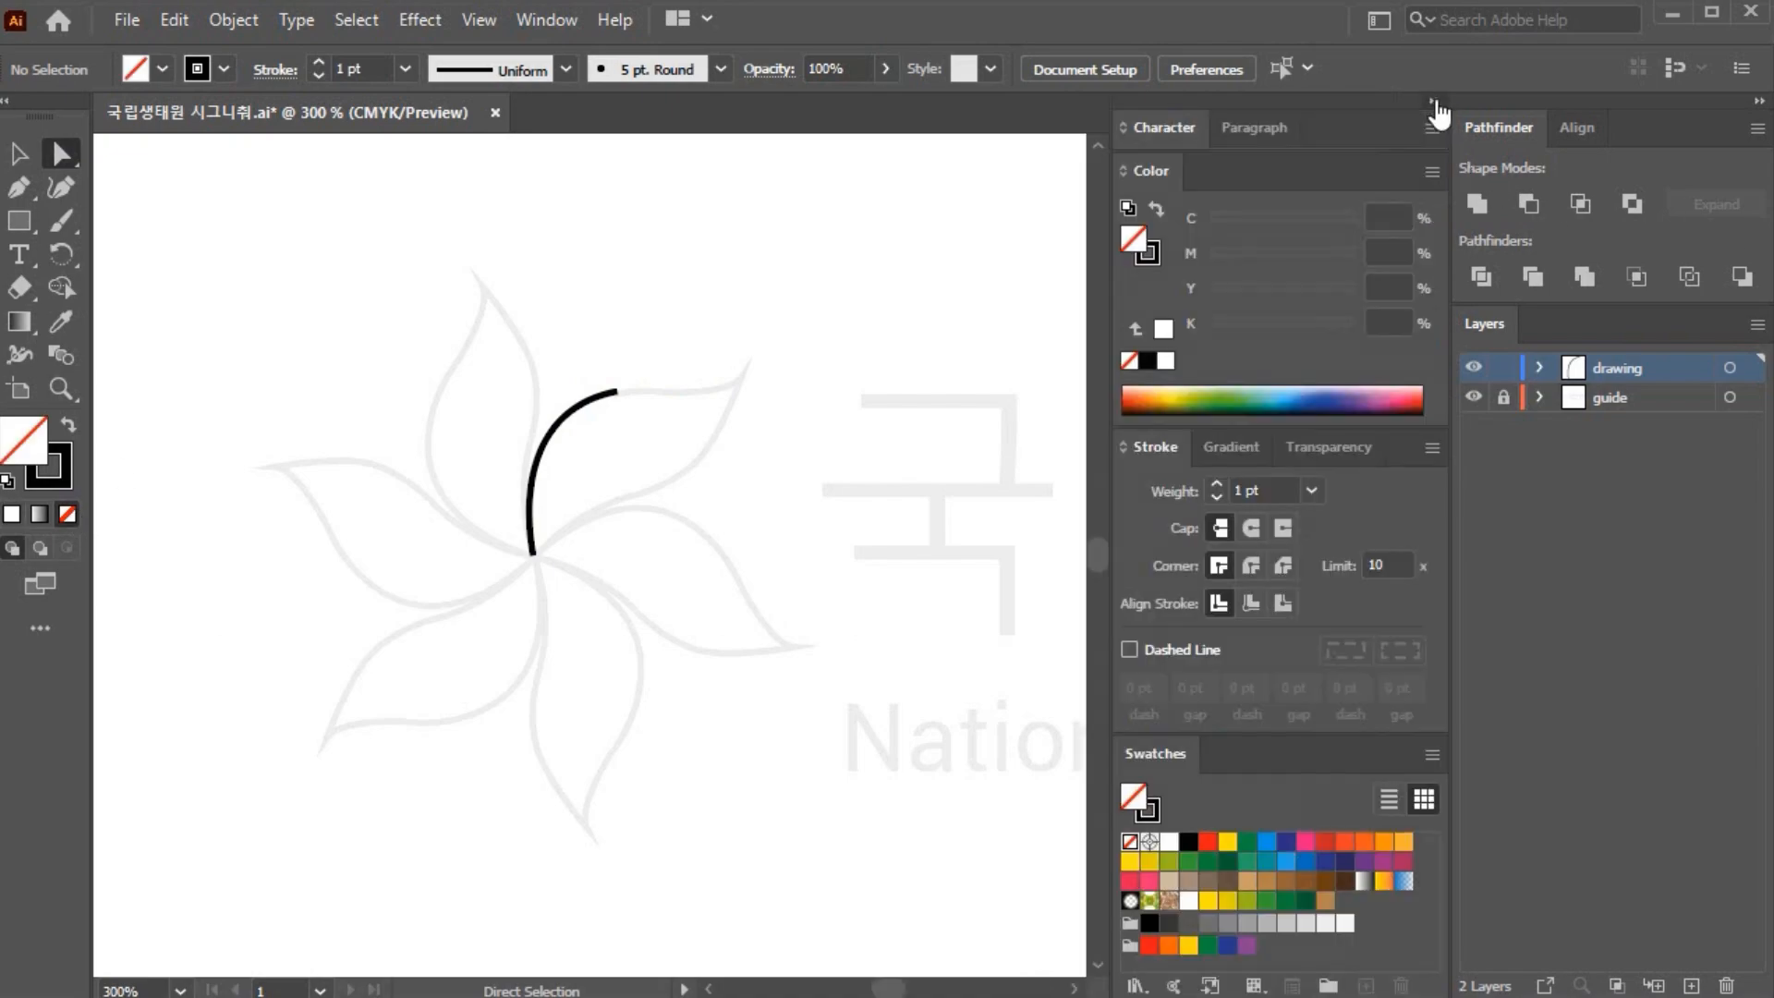
{"action": "left_click", "coordinate": [616, 392]}
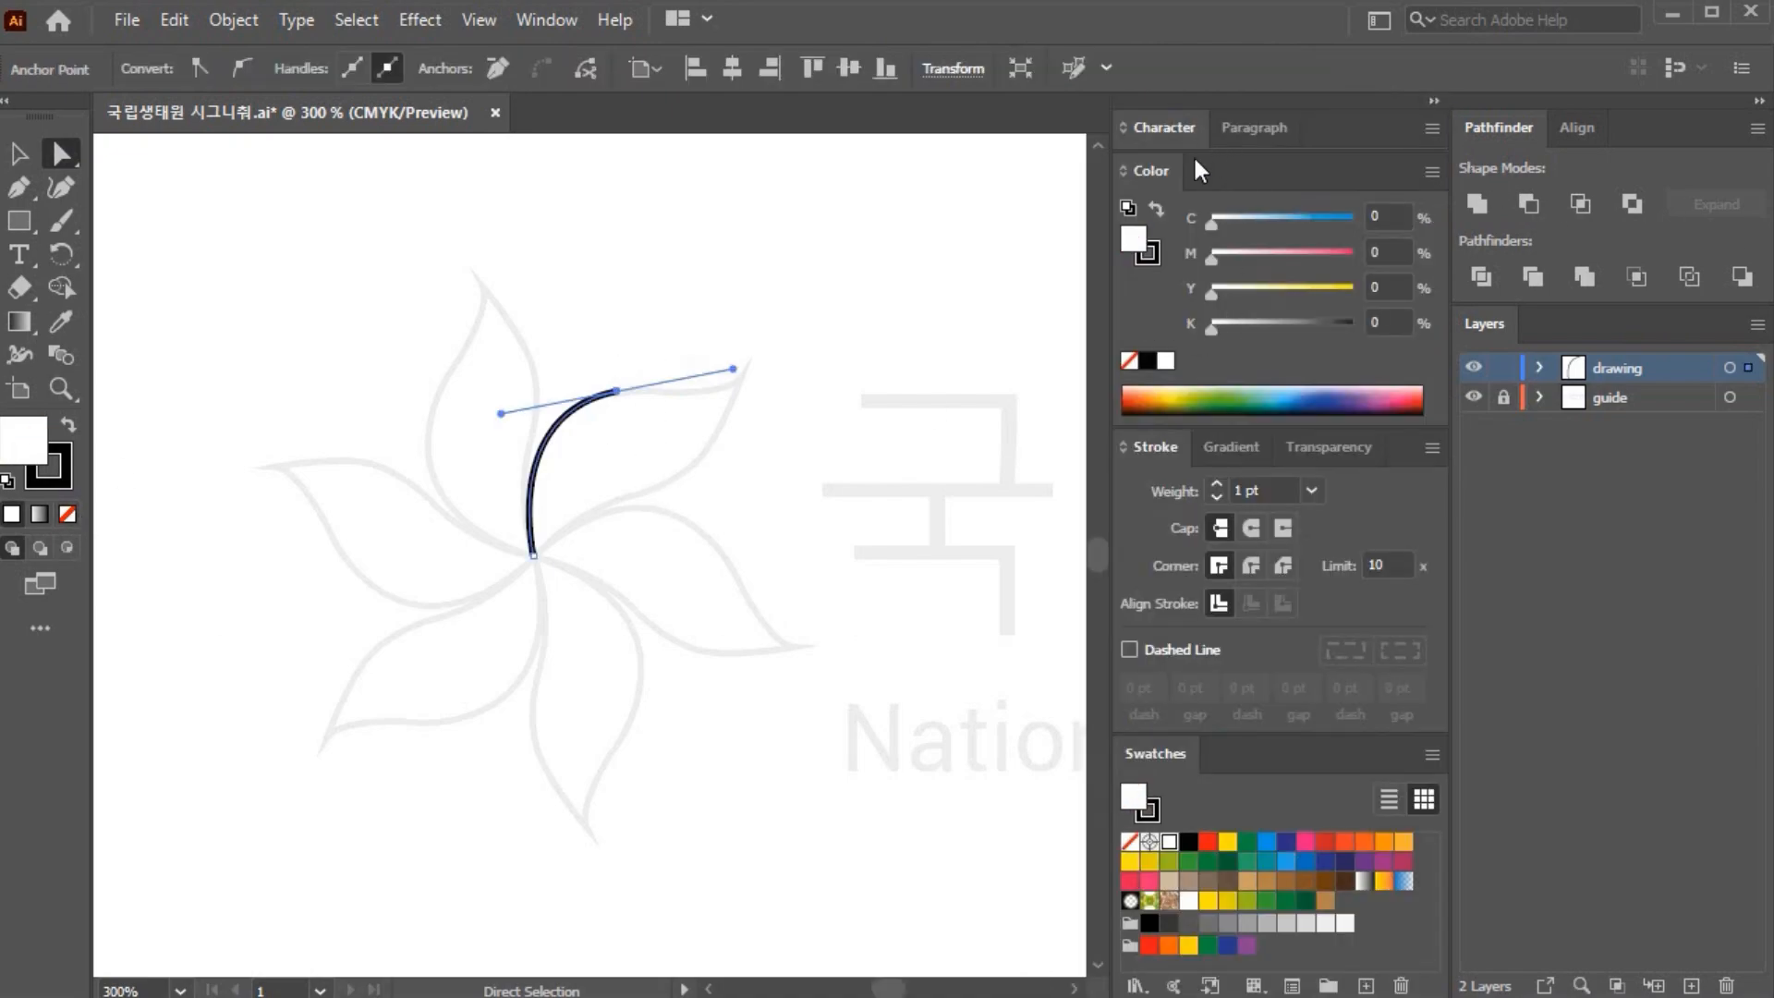
{"action": "left_click", "coordinate": [1312, 489]}
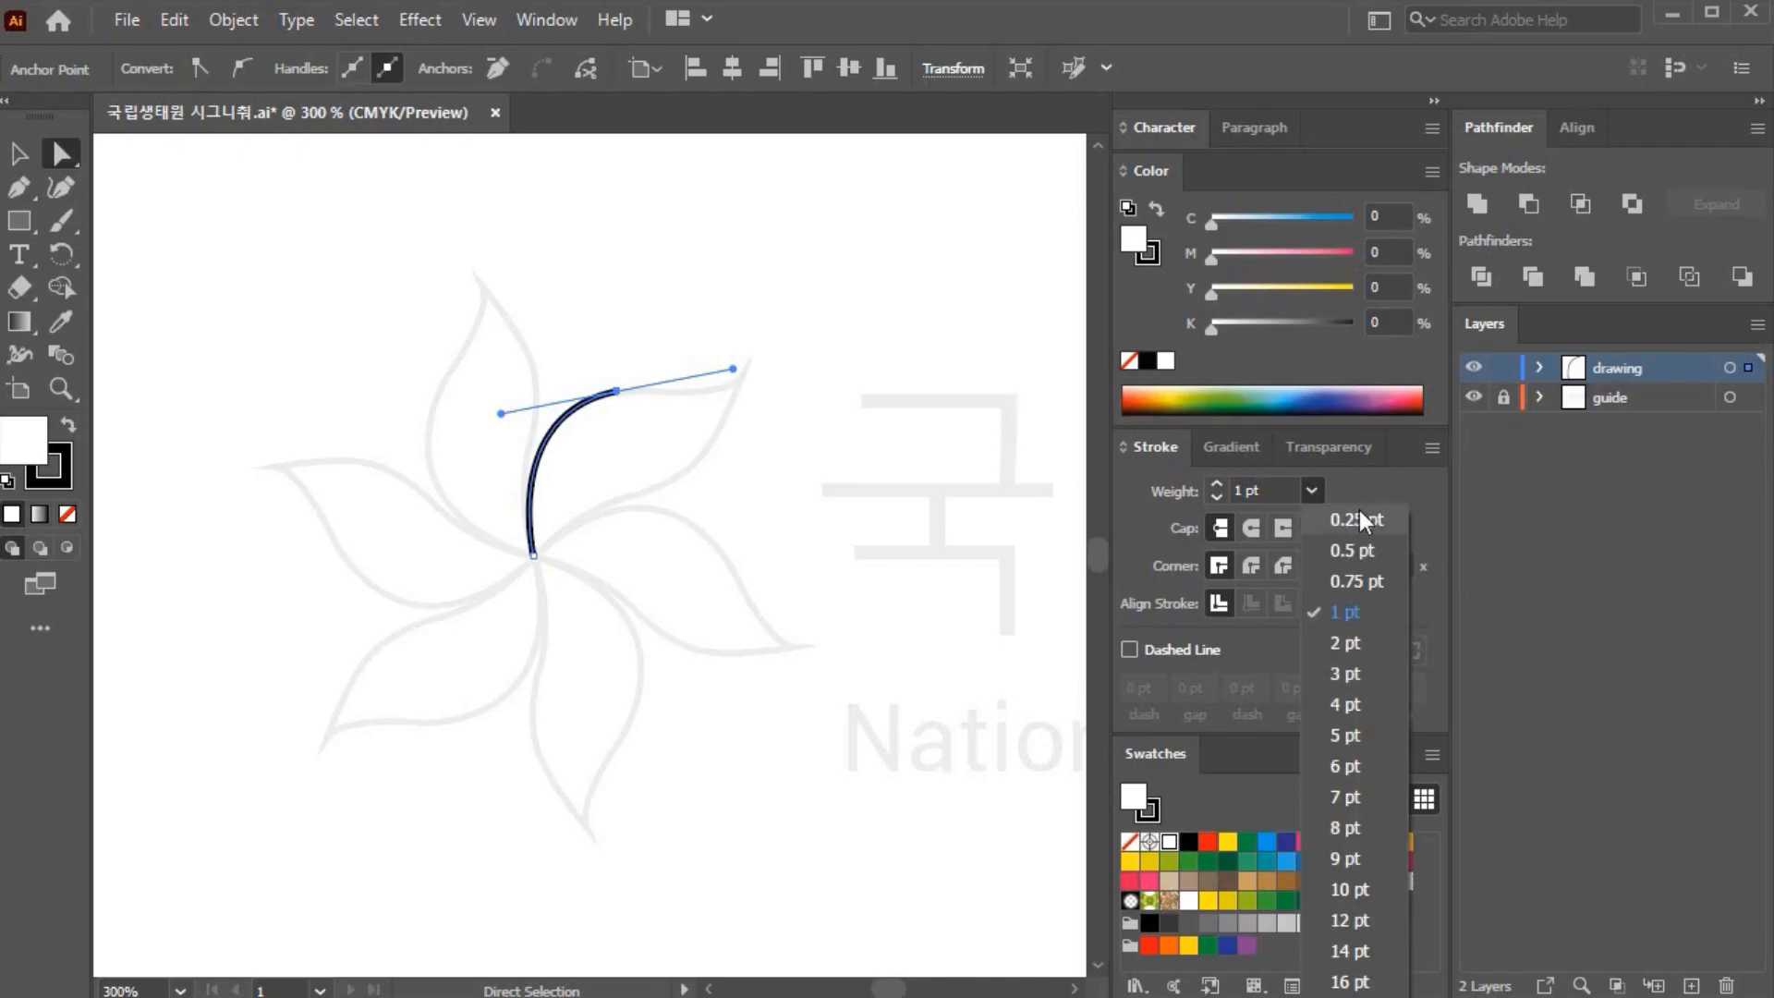
{"action": "left_click", "coordinate": [1368, 550]}
{"action": "left_click", "coordinate": [1435, 102]}
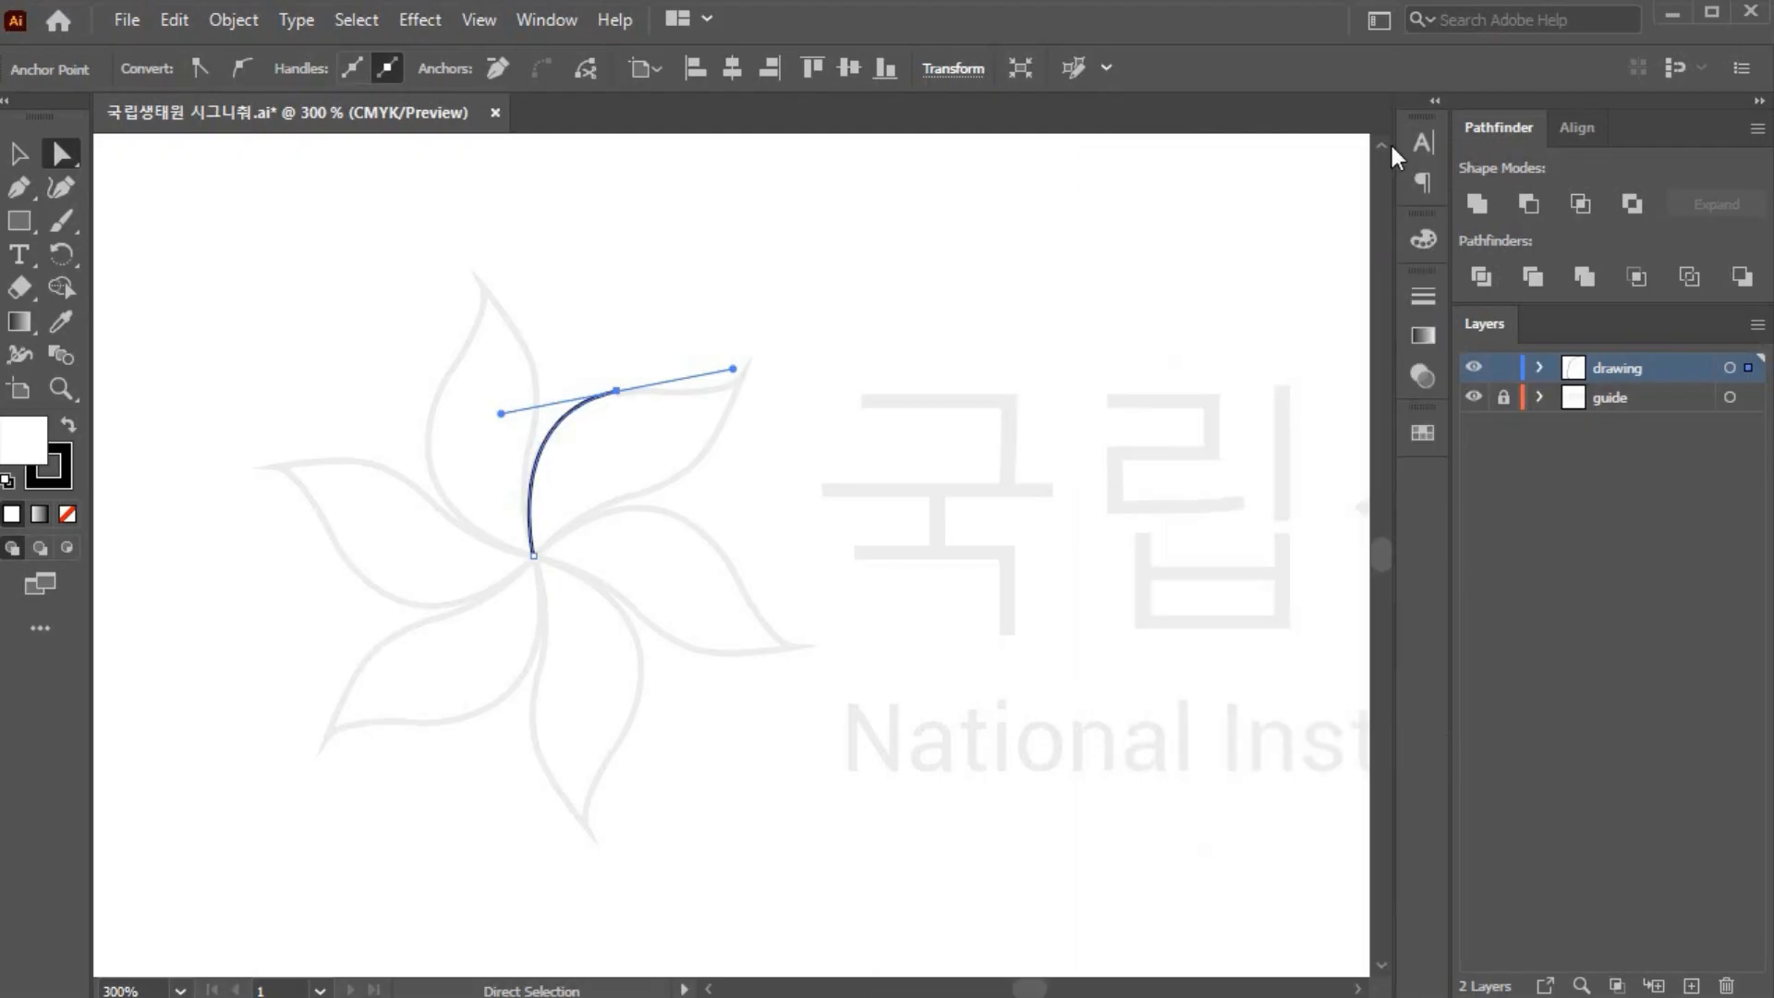
{"action": "left_click_drag", "start_coordinate": [616, 392], "coordinate": [600, 399]}
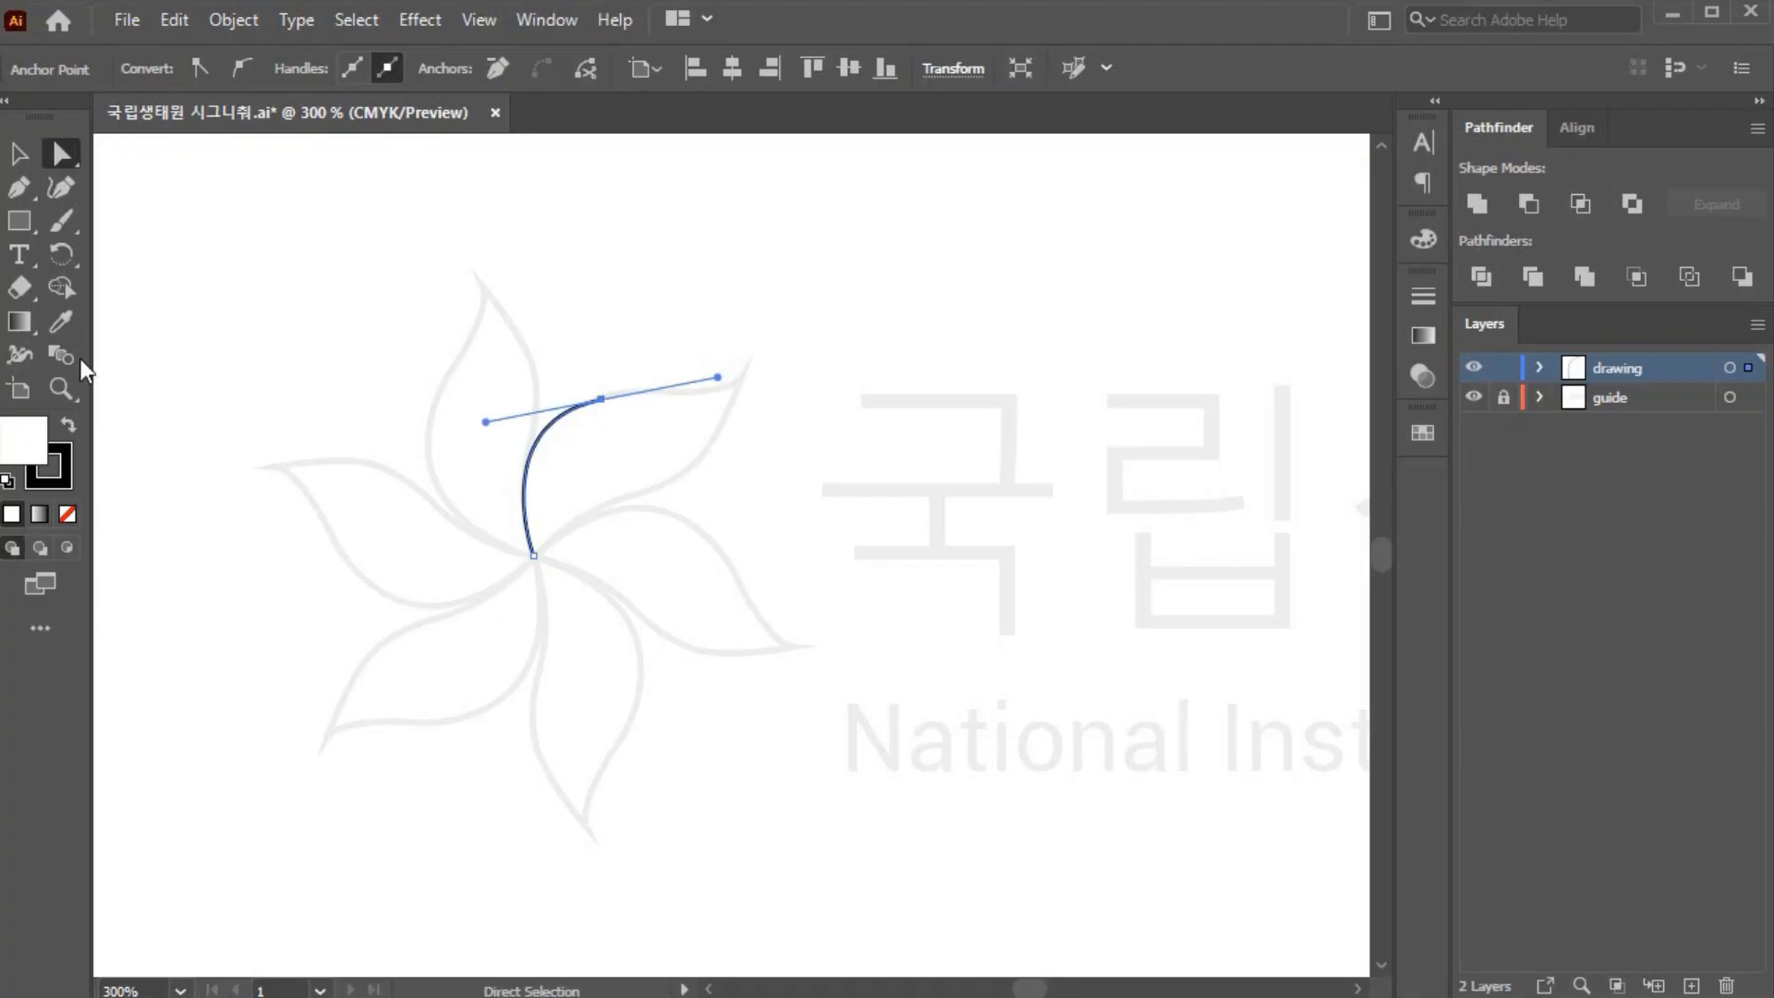
{"action": "left_click", "coordinate": [18, 187]}
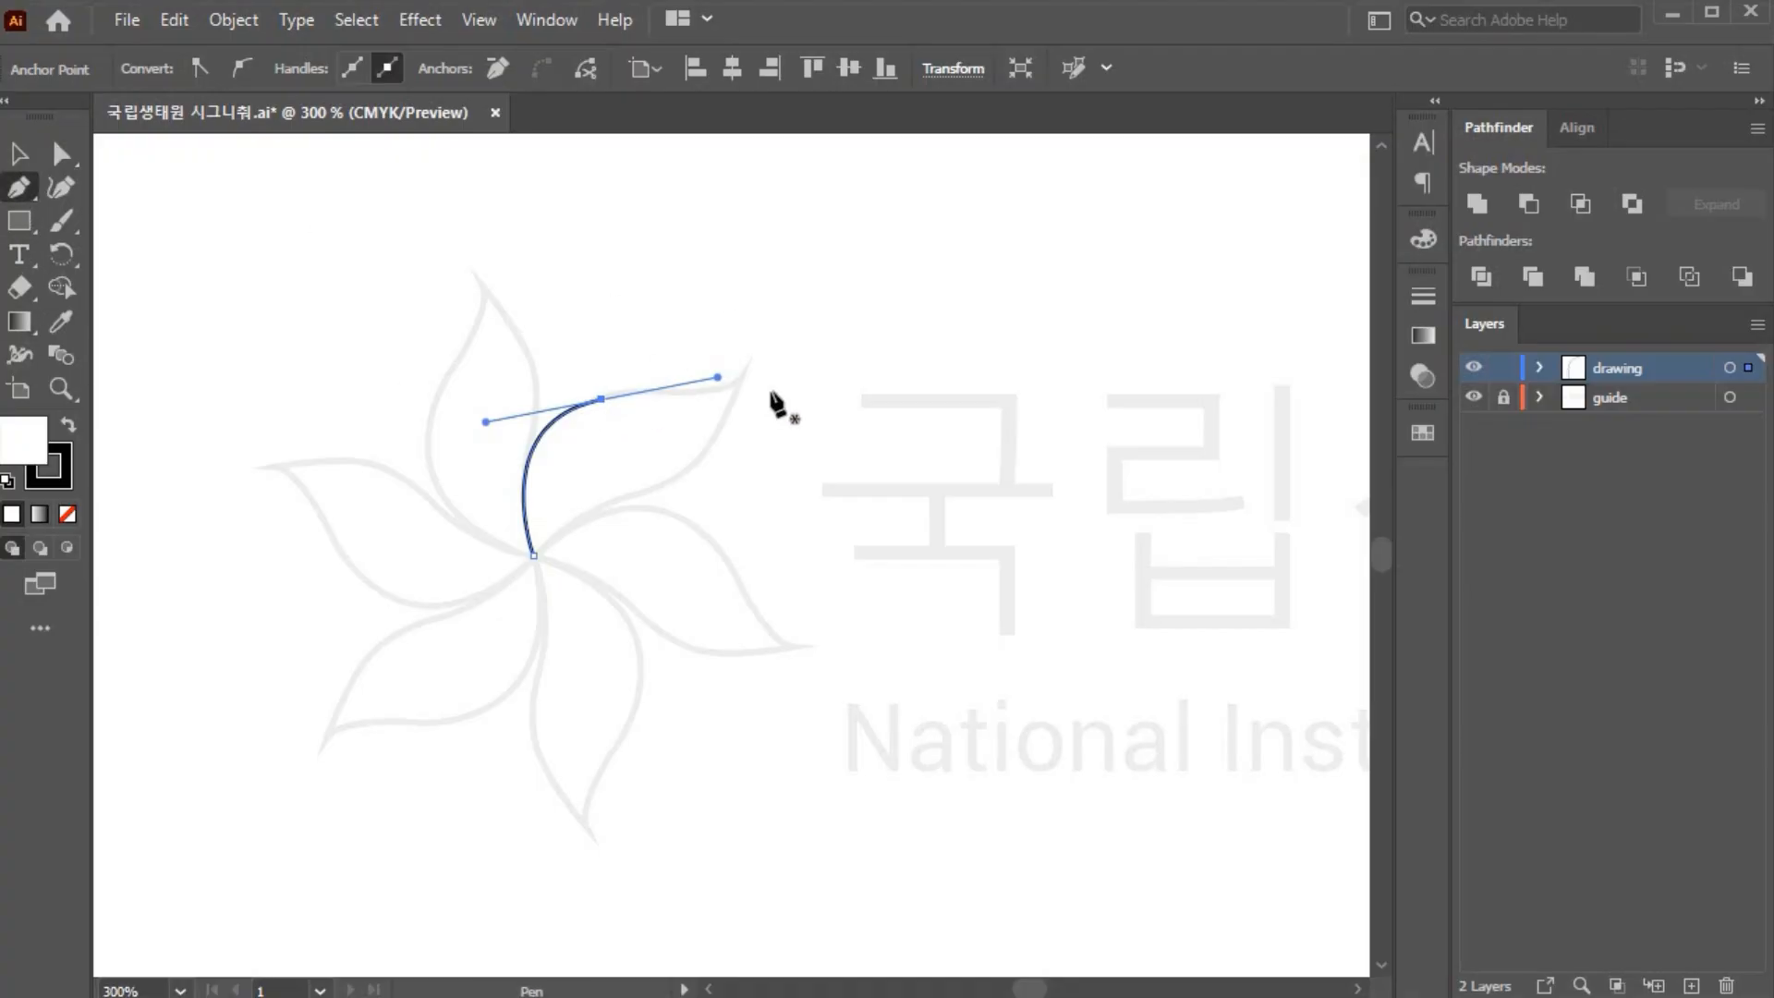
{"action": "left_click", "coordinate": [744, 370], "text": "ctrl"}
{"action": "left_click", "coordinate": [744, 374]}
{"action": "key", "text": "ctrl+z"}
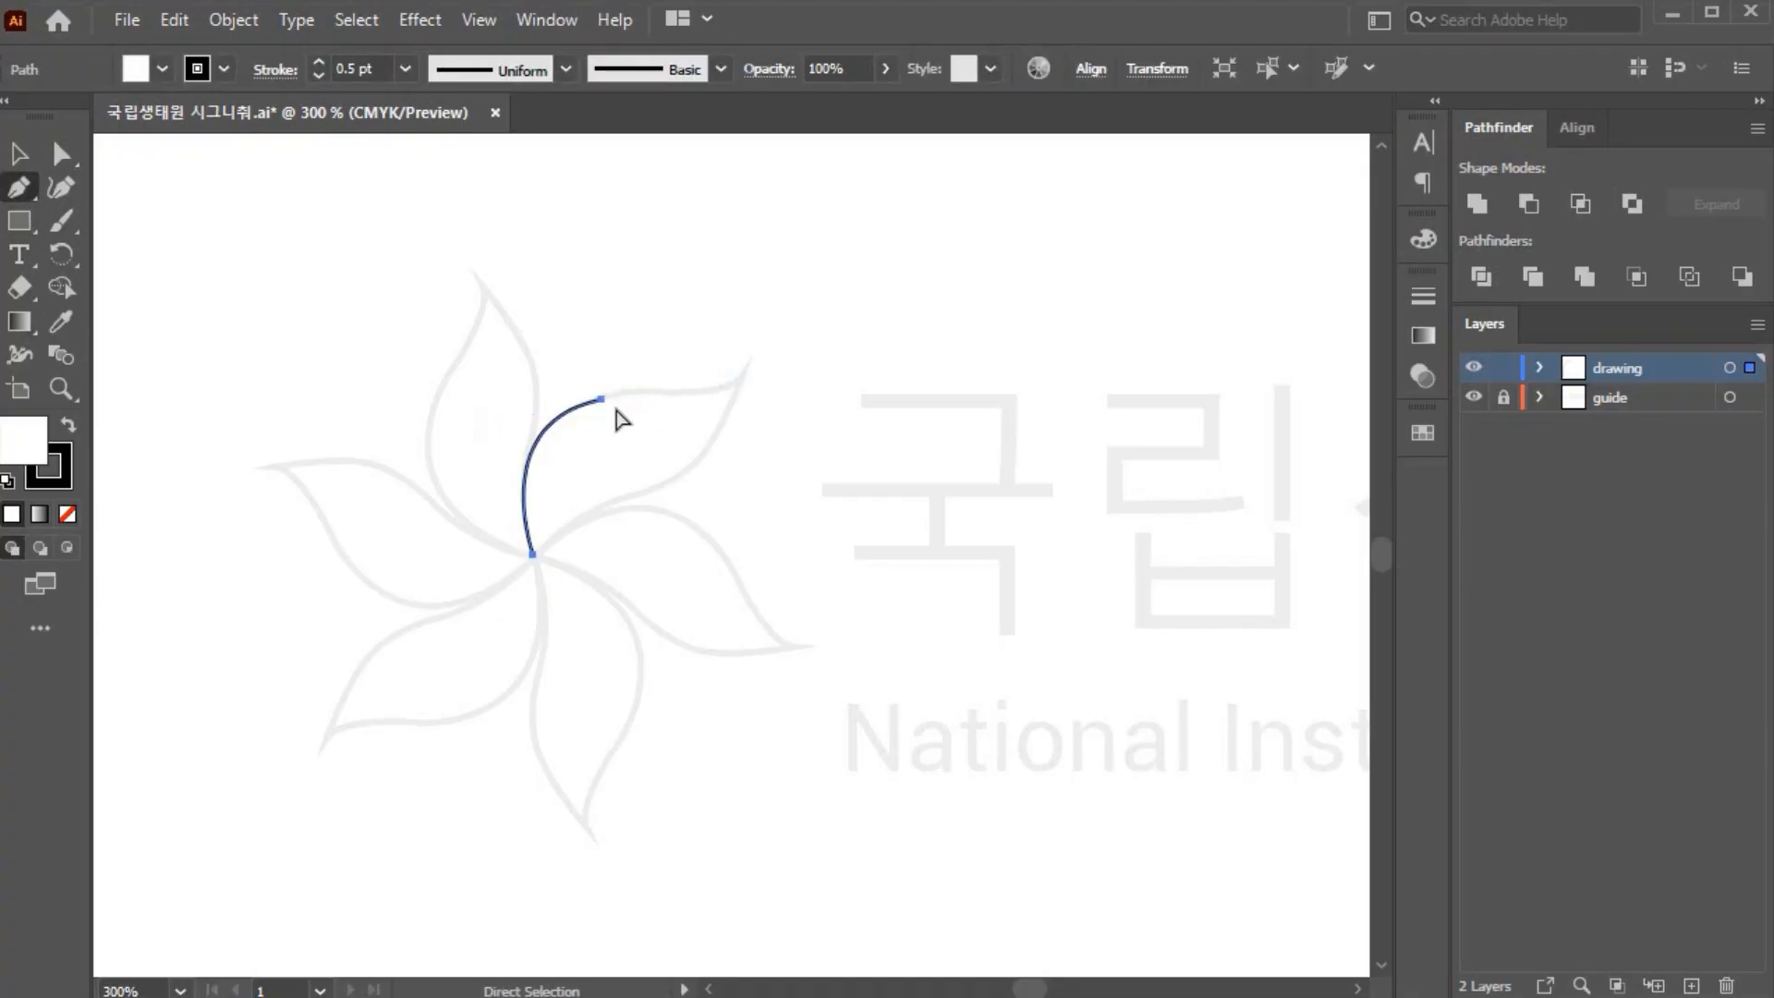
{"action": "left_click_drag", "start_coordinate": [602, 399], "coordinate": [684, 392]}
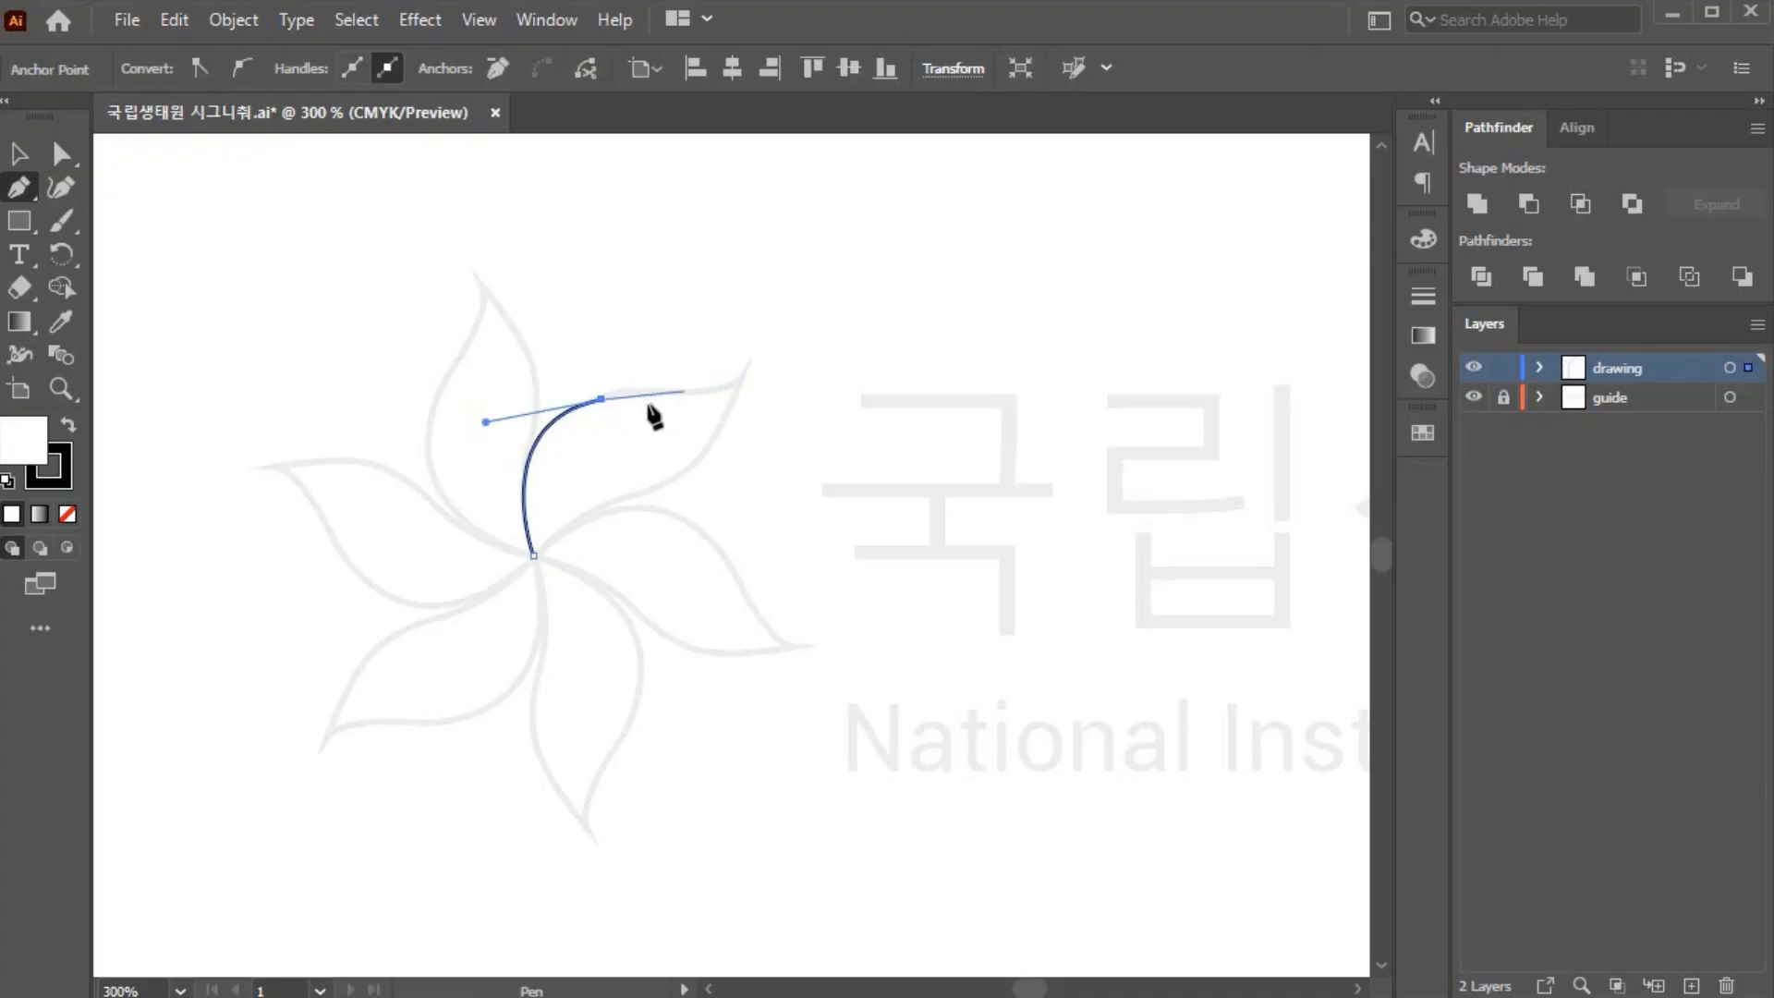
{"action": "key", "text": "ctrl+z"}
{"action": "left_click_drag", "start_coordinate": [602, 399], "coordinate": [617, 396]}
{"action": "key", "text": "ctrl+z"}
{"action": "key", "text": "ctrl+z"}
{"action": "key", "text": "ctrl+z"}
{"action": "key", "text": "ctrl+z"}
{"action": "key", "text": "ctrl+z"}
{"action": "key", "text": "ctrl+z"}
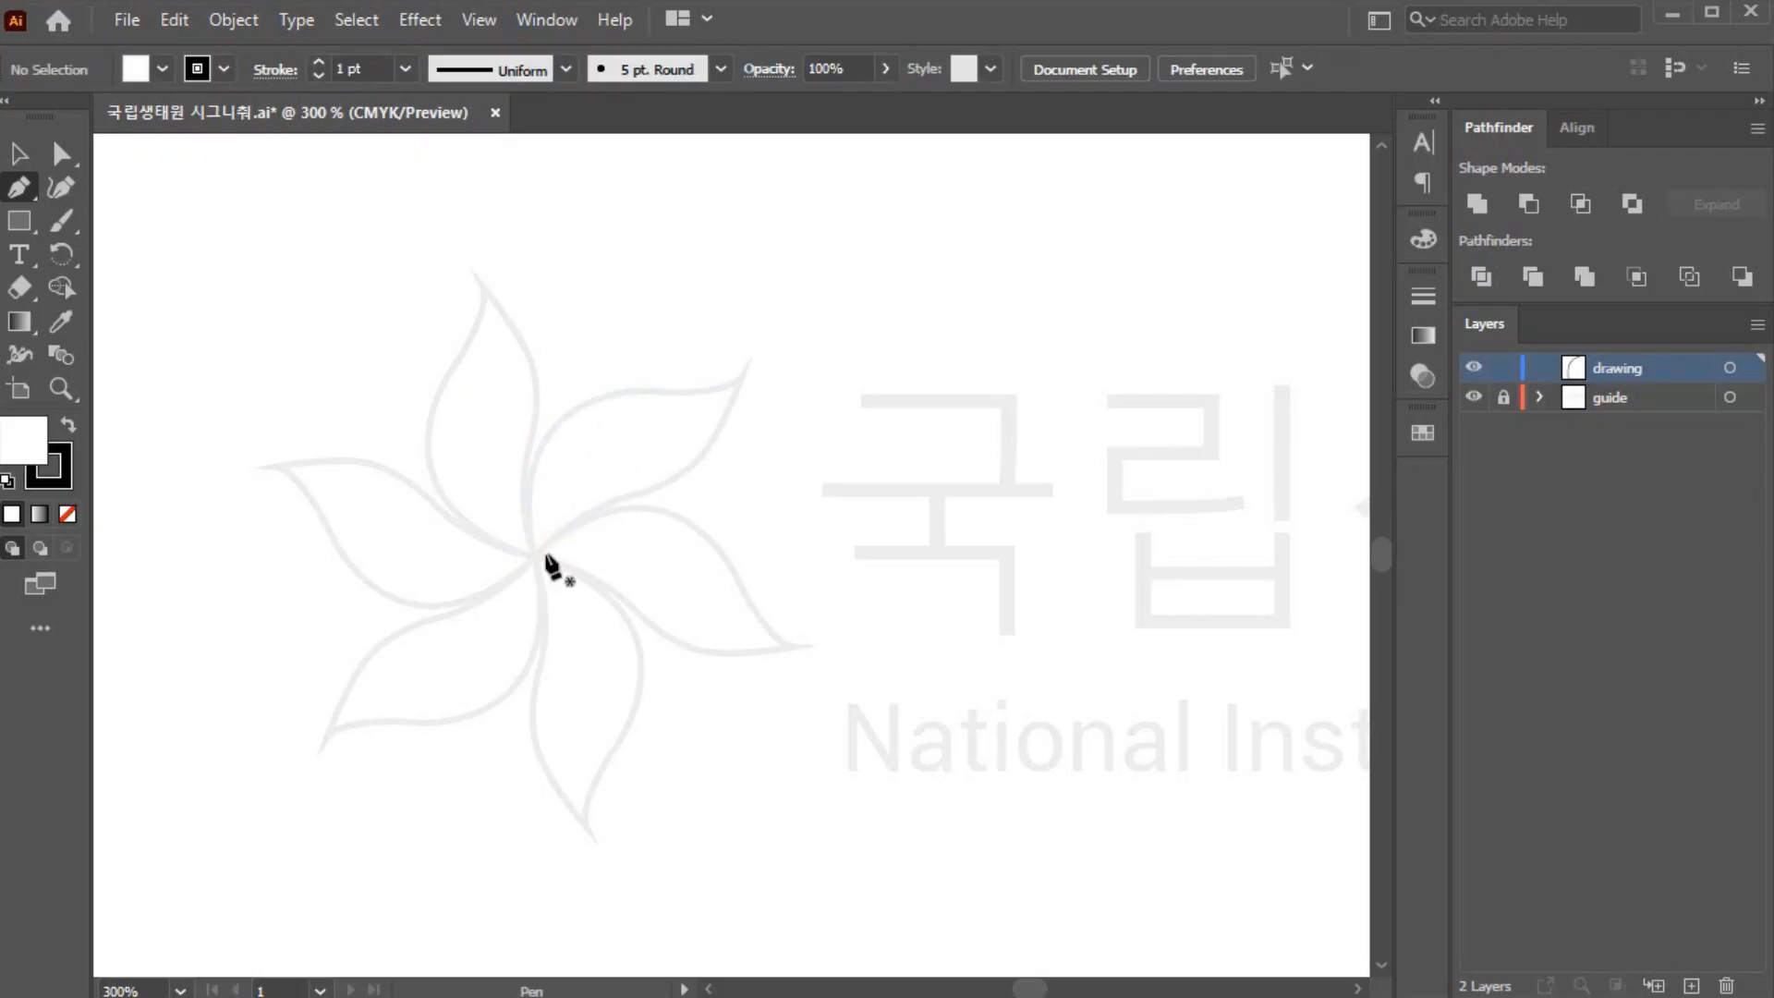
Step: Trace the flower's upper-right petal as a closed curved path with the Pen tool, starting and ending at the flower's centre
{"action": "left_click", "coordinate": [531, 553]}
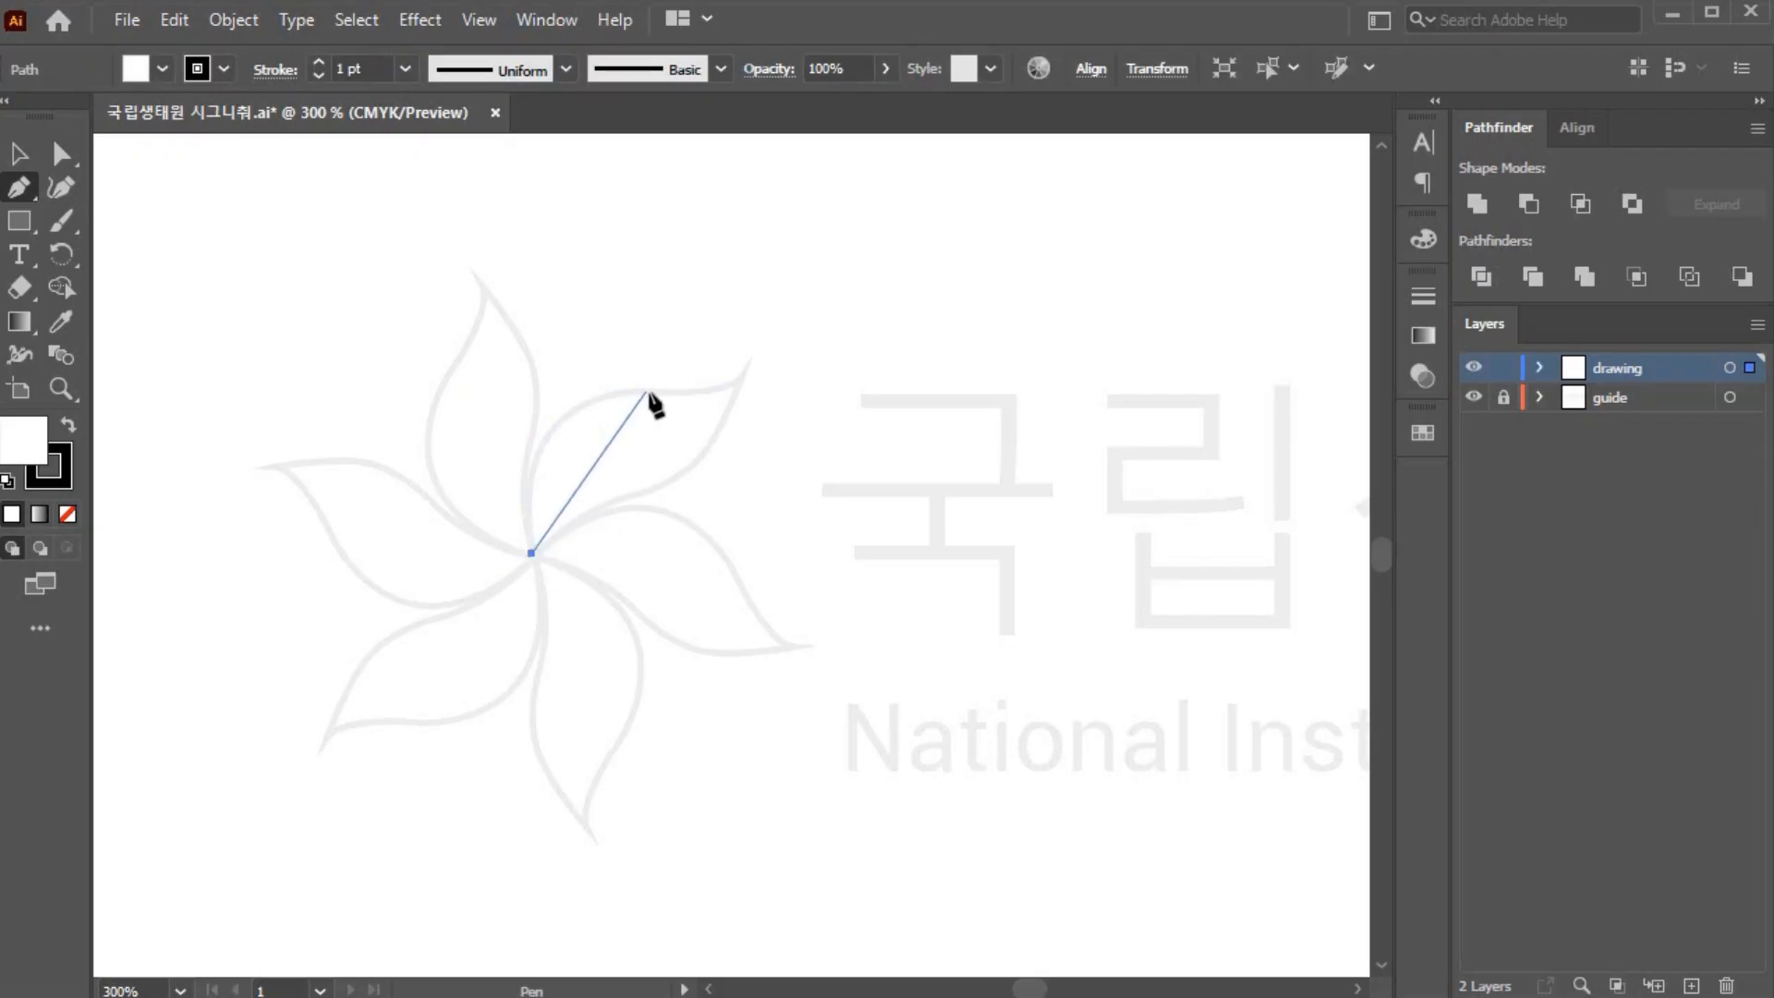
{"action": "left_click_drag", "start_coordinate": [649, 393], "coordinate": [534, 526]}
{"action": "left_click", "coordinate": [532, 552]}
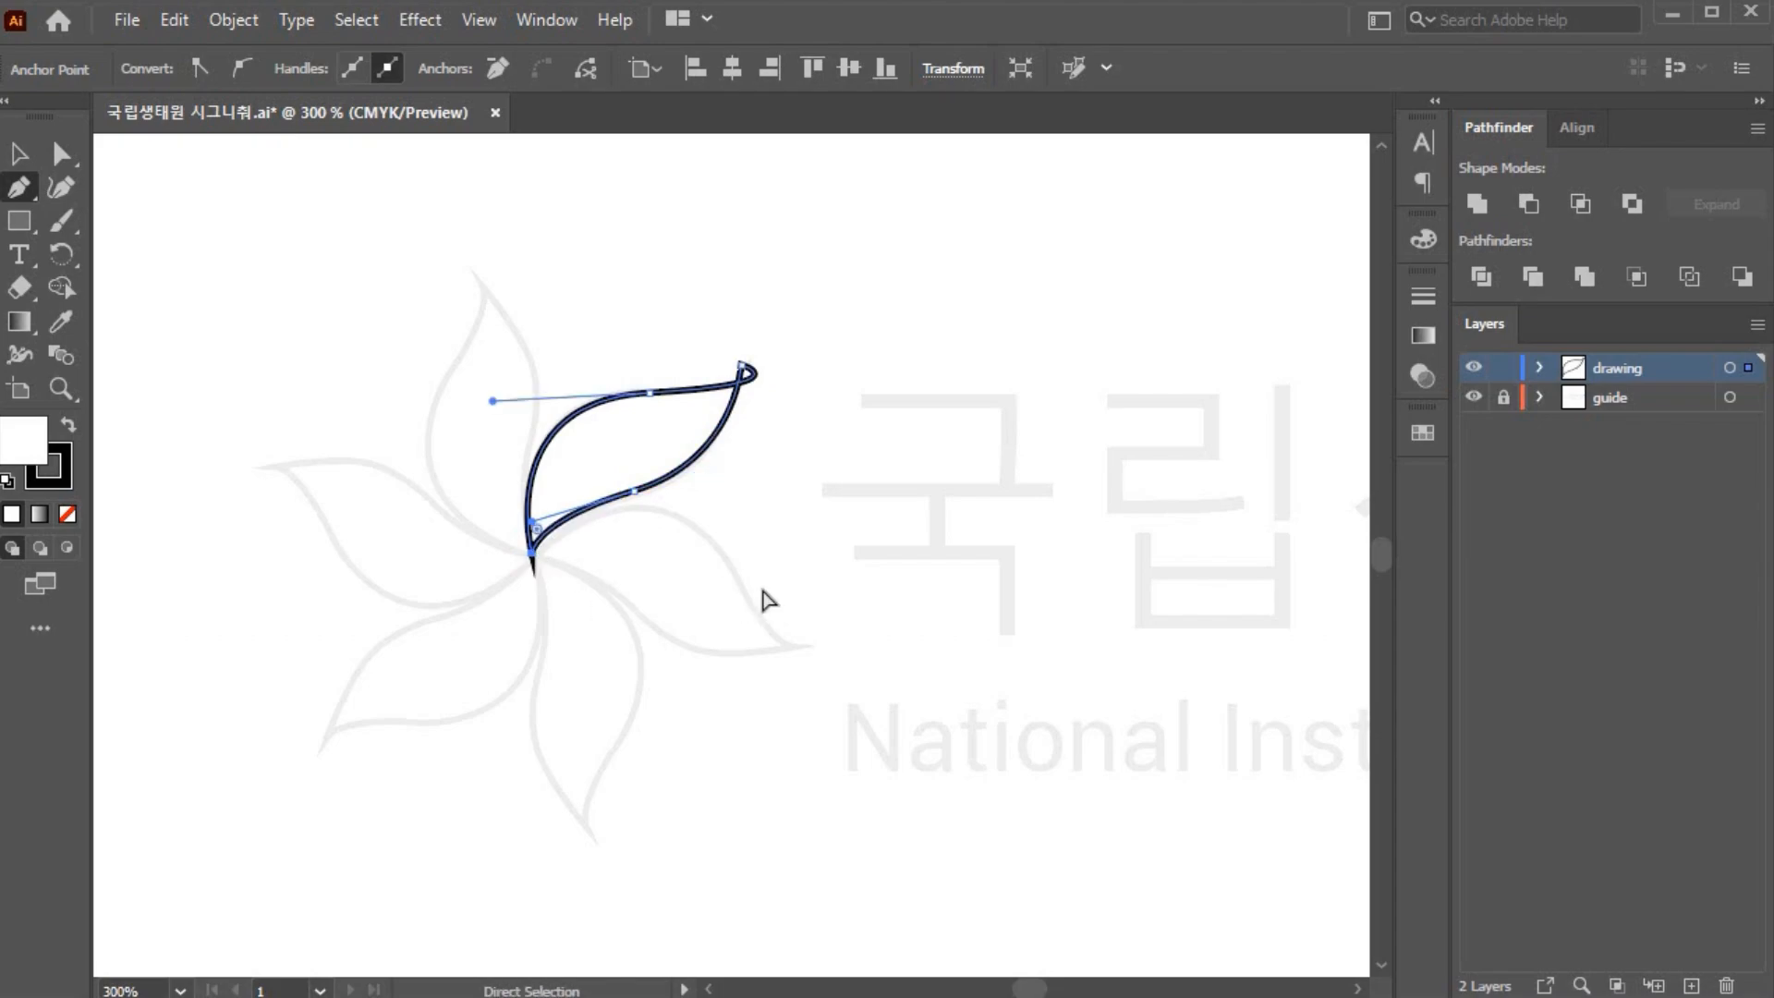
Step: Enlarge the view of the traced petal to 400% and set its stroke weight to 0.5 pt
{"action": "left_click", "coordinate": [61, 388]}
{"action": "left_click", "coordinate": [642, 487]}
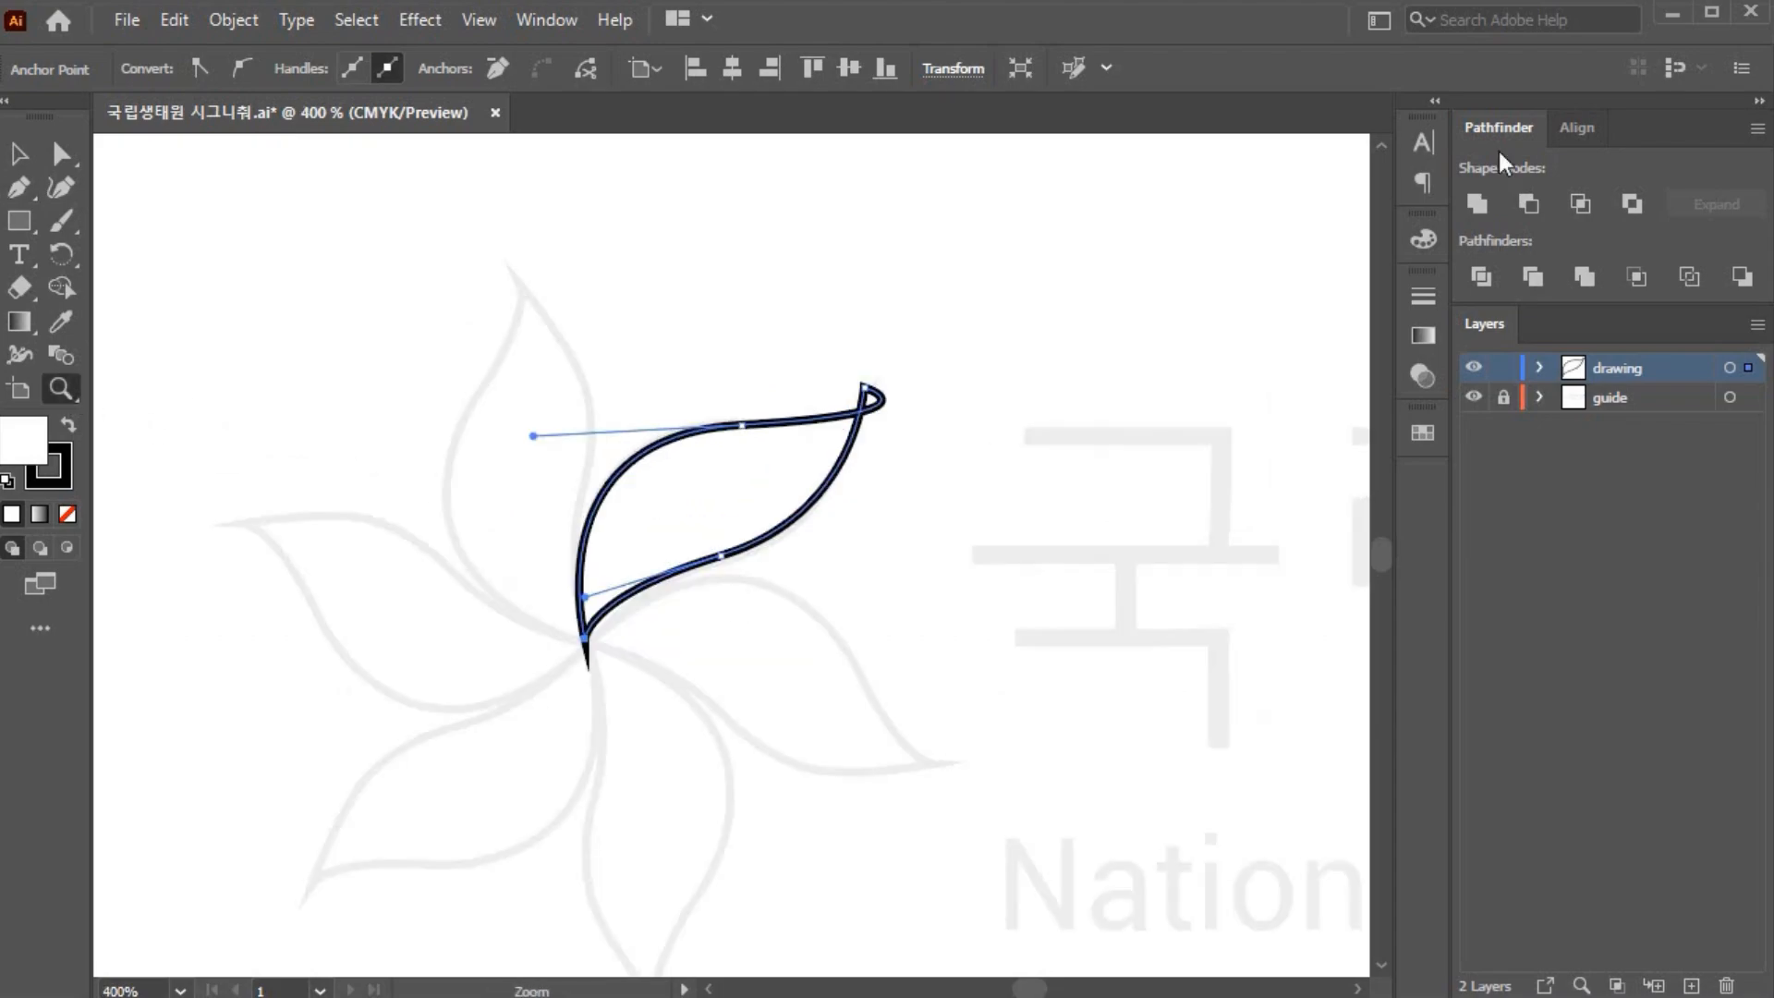
{"action": "left_click", "coordinate": [1436, 101]}
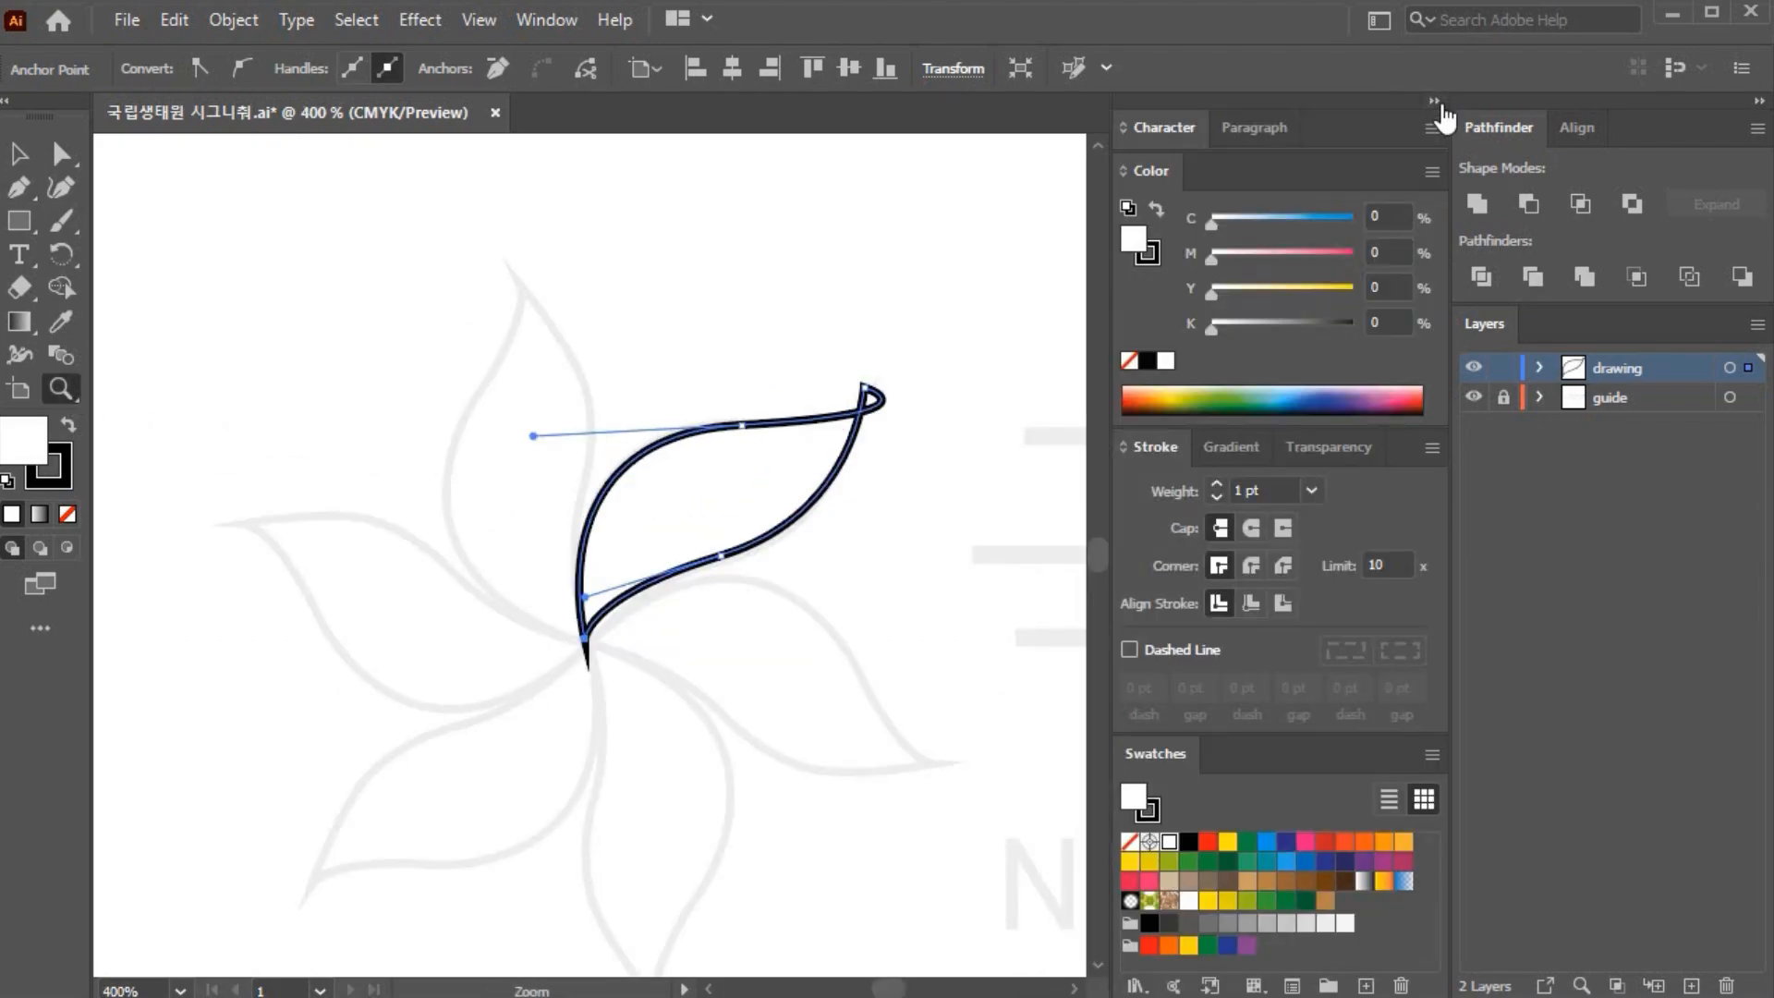
{"action": "left_click", "coordinate": [1311, 491]}
{"action": "left_click", "coordinate": [1339, 547]}
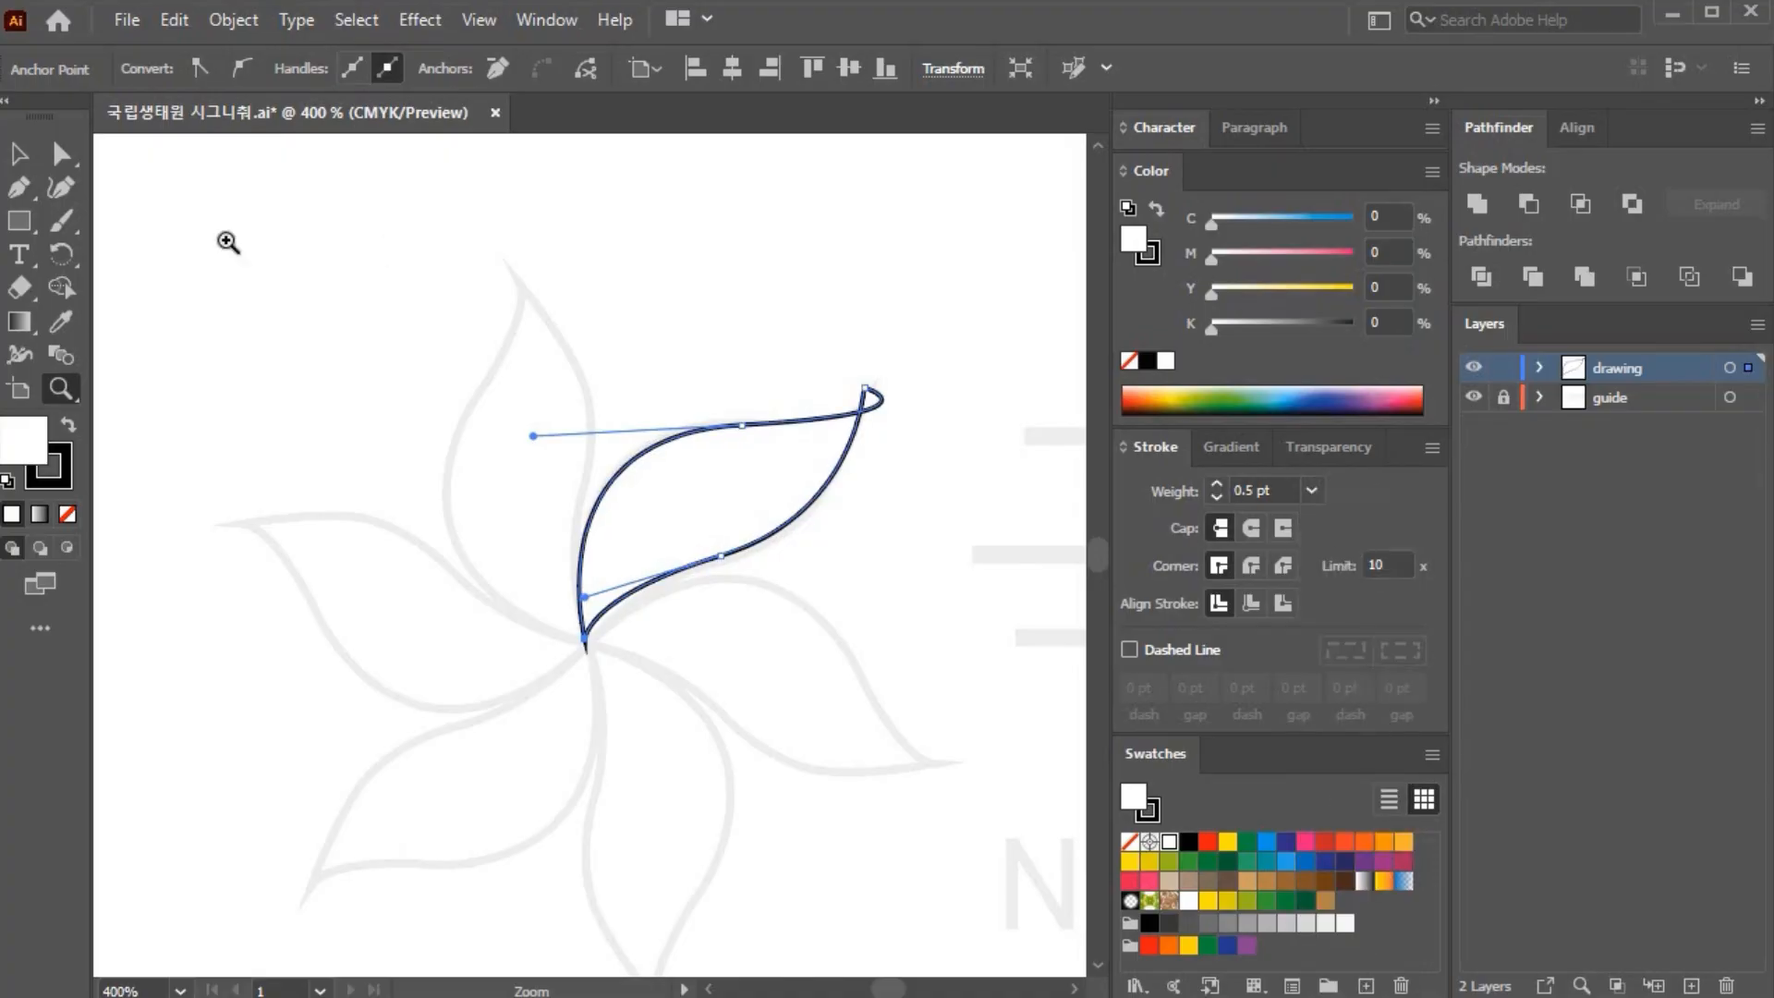
Step: Nudge the petal's lower-edge anchor point and its base anchor point onto the guide outline with Direct Selection
{"action": "left_click", "coordinate": [61, 153]}
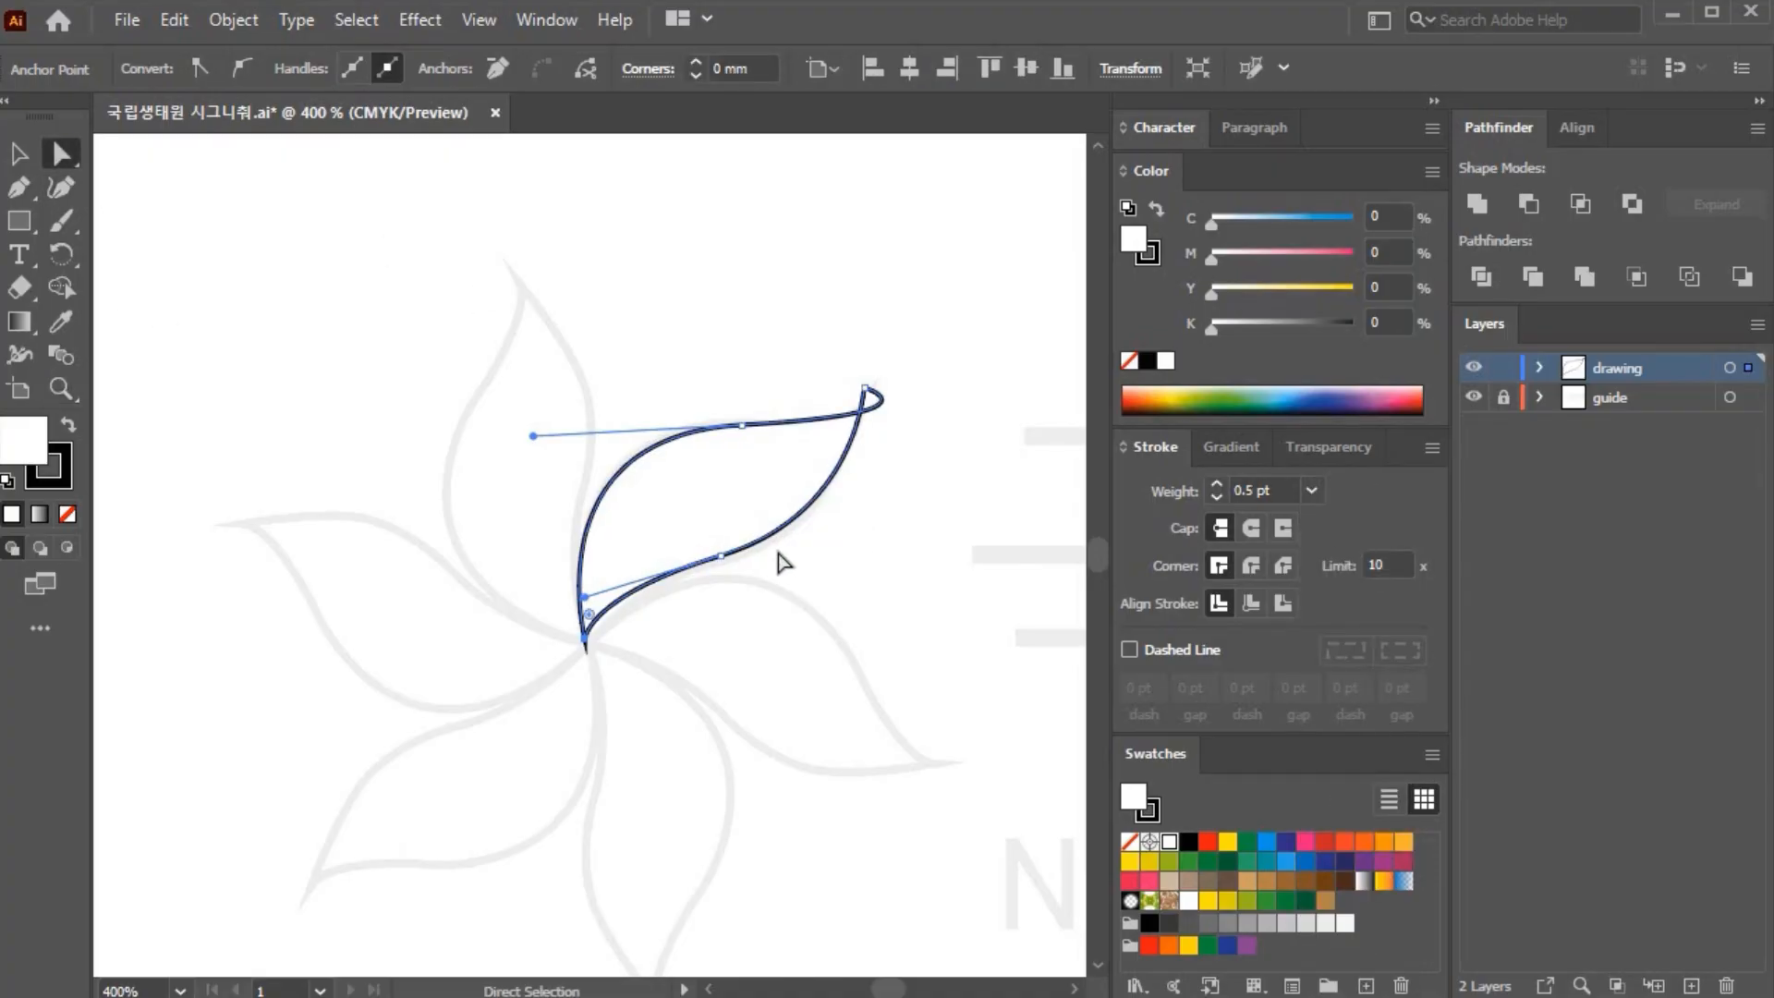
{"action": "left_click", "coordinate": [841, 564]}
{"action": "left_click", "coordinate": [742, 425]}
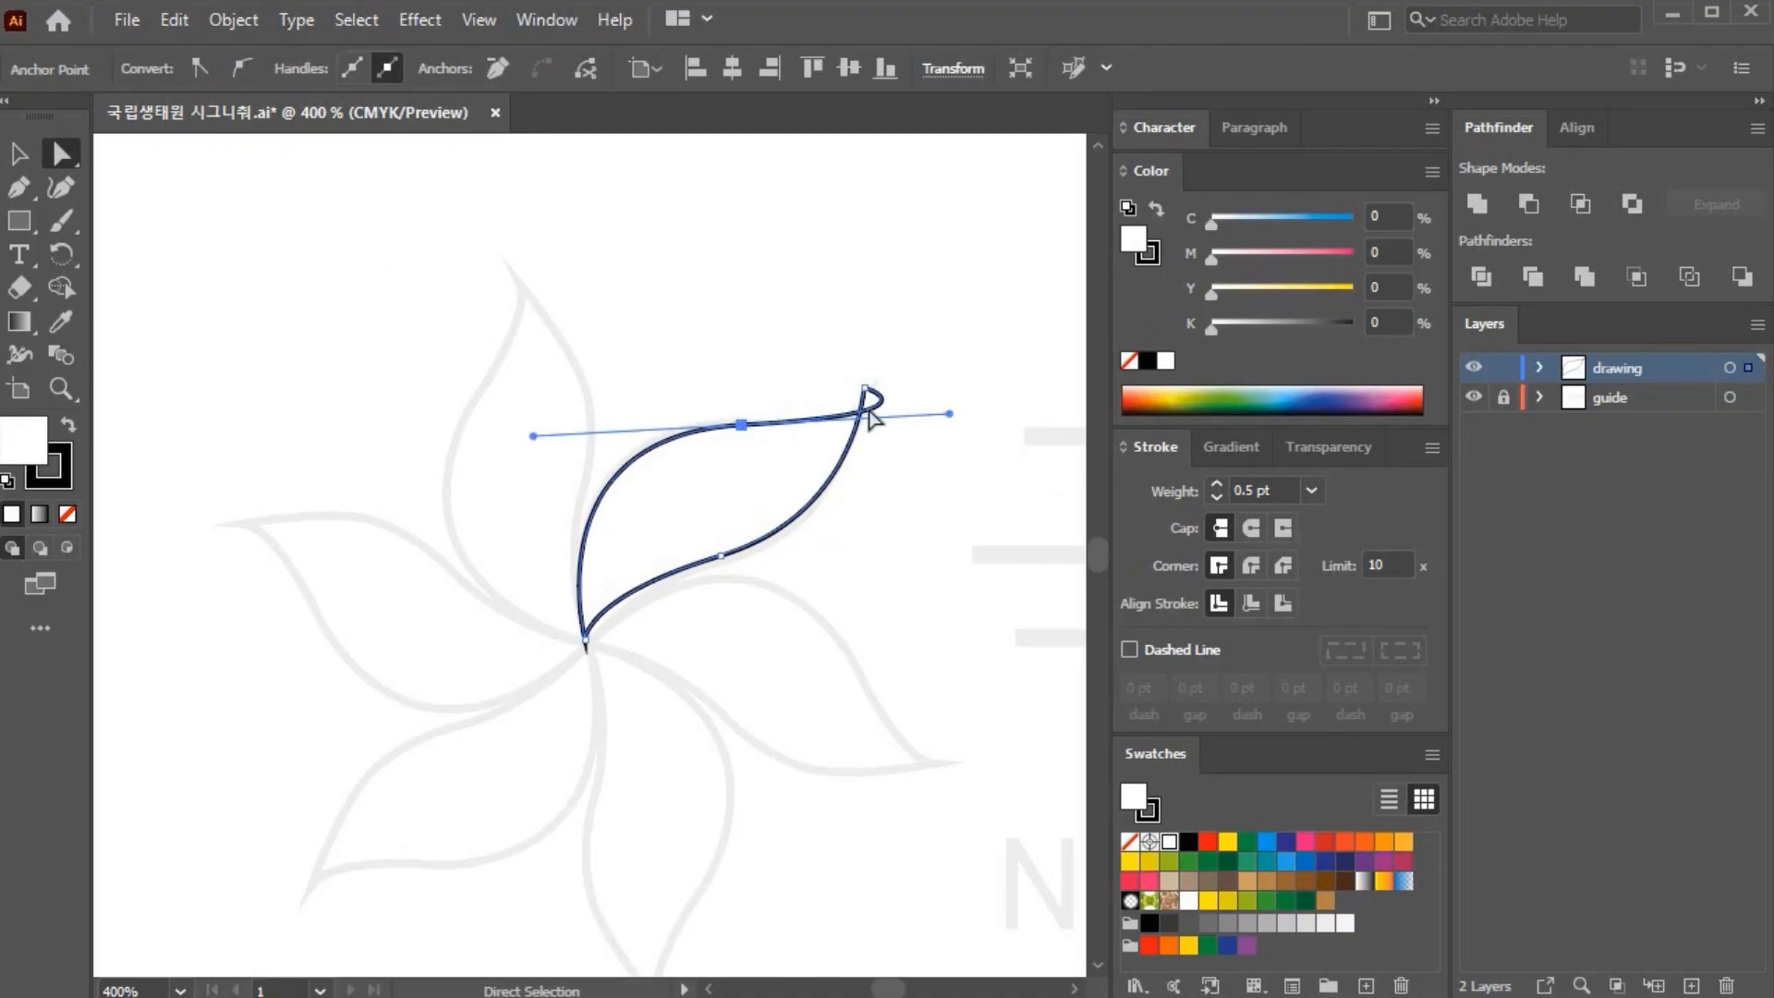
{"action": "left_click", "coordinate": [721, 557]}
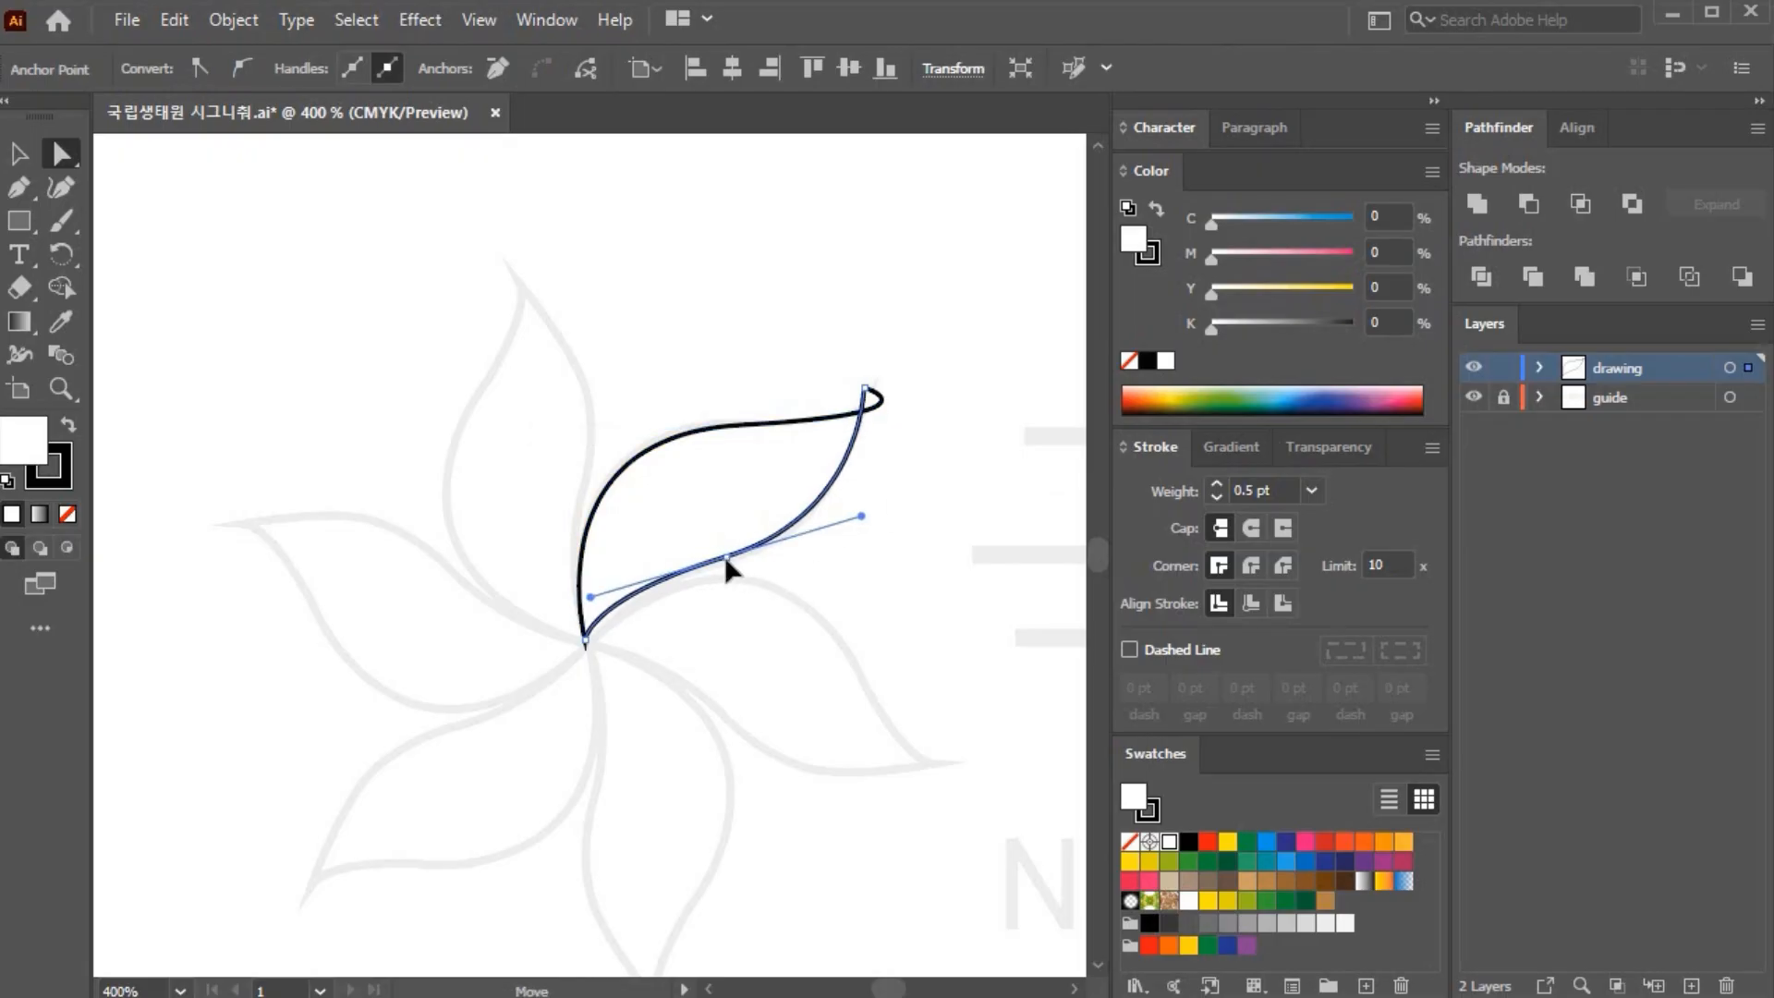
{"action": "left_click", "coordinate": [584, 639]}
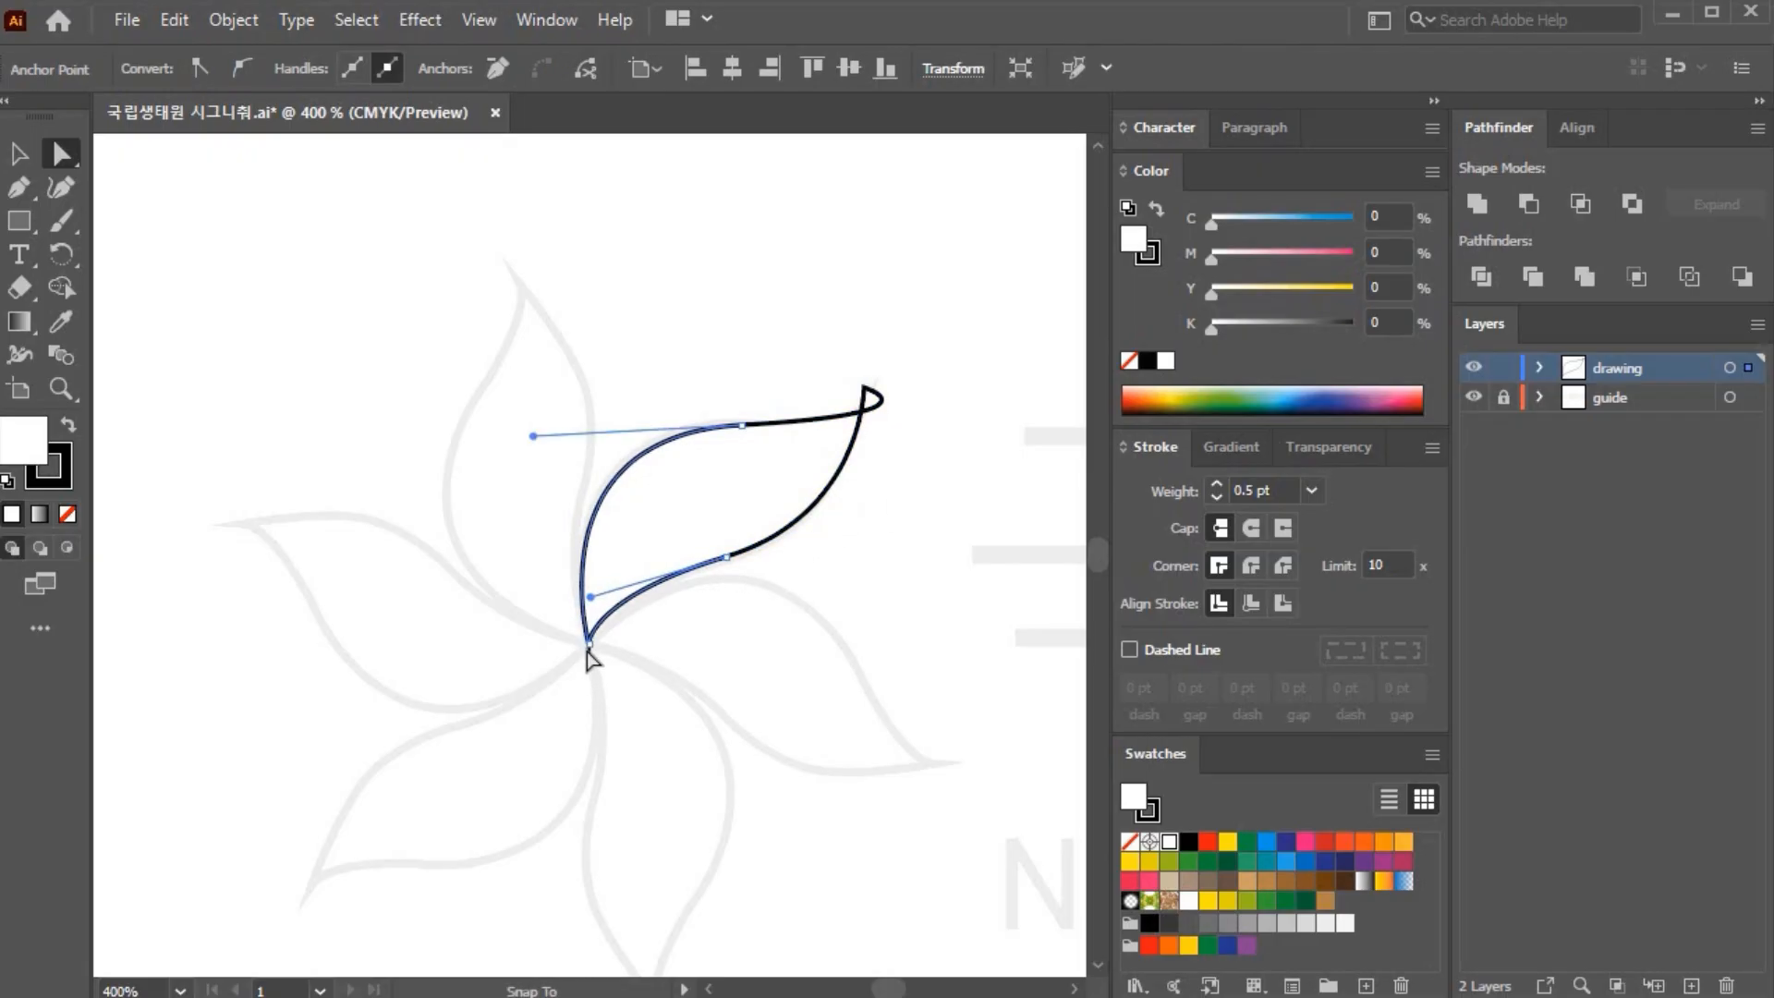
Step: Shorten the upper-edge anchor's handle toward the tip to remove the loop, and move the tip anchor onto the guide
{"action": "left_click_drag", "start_coordinate": [869, 394], "coordinate": [951, 410]}
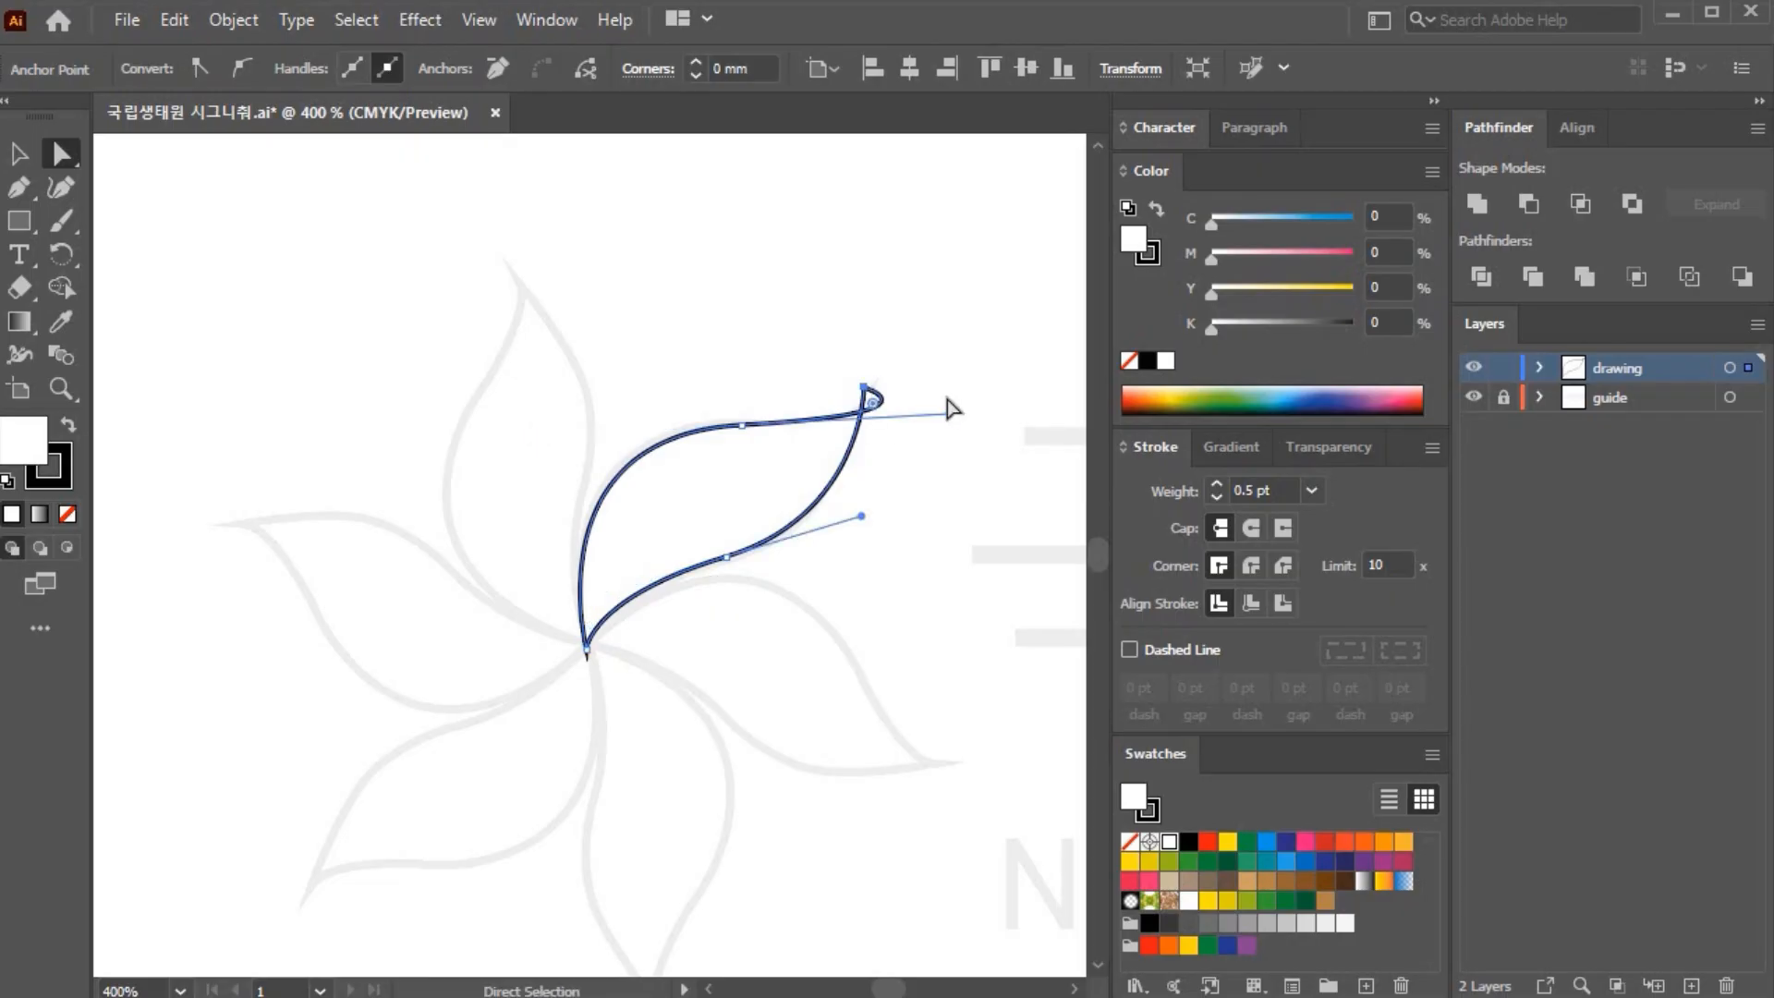
{"action": "left_click", "coordinate": [920, 424]}
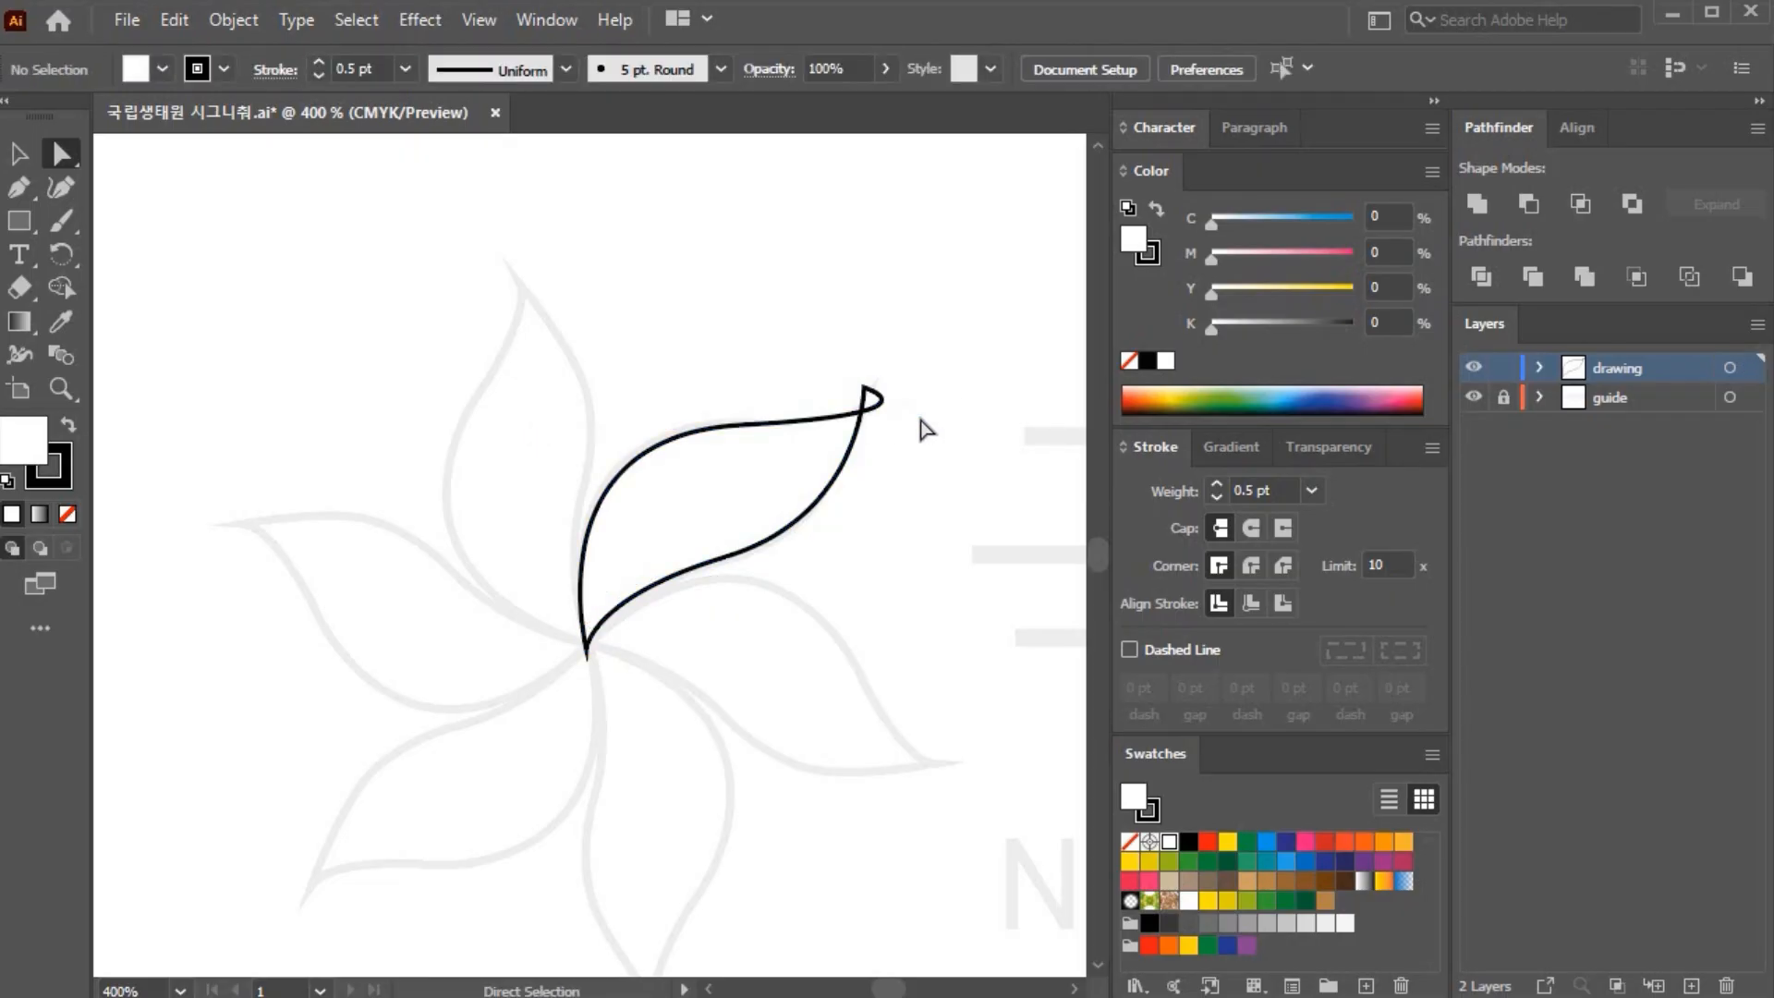
{"action": "left_click", "coordinate": [870, 396]}
{"action": "left_click_drag", "start_coordinate": [953, 423], "coordinate": [869, 416]}
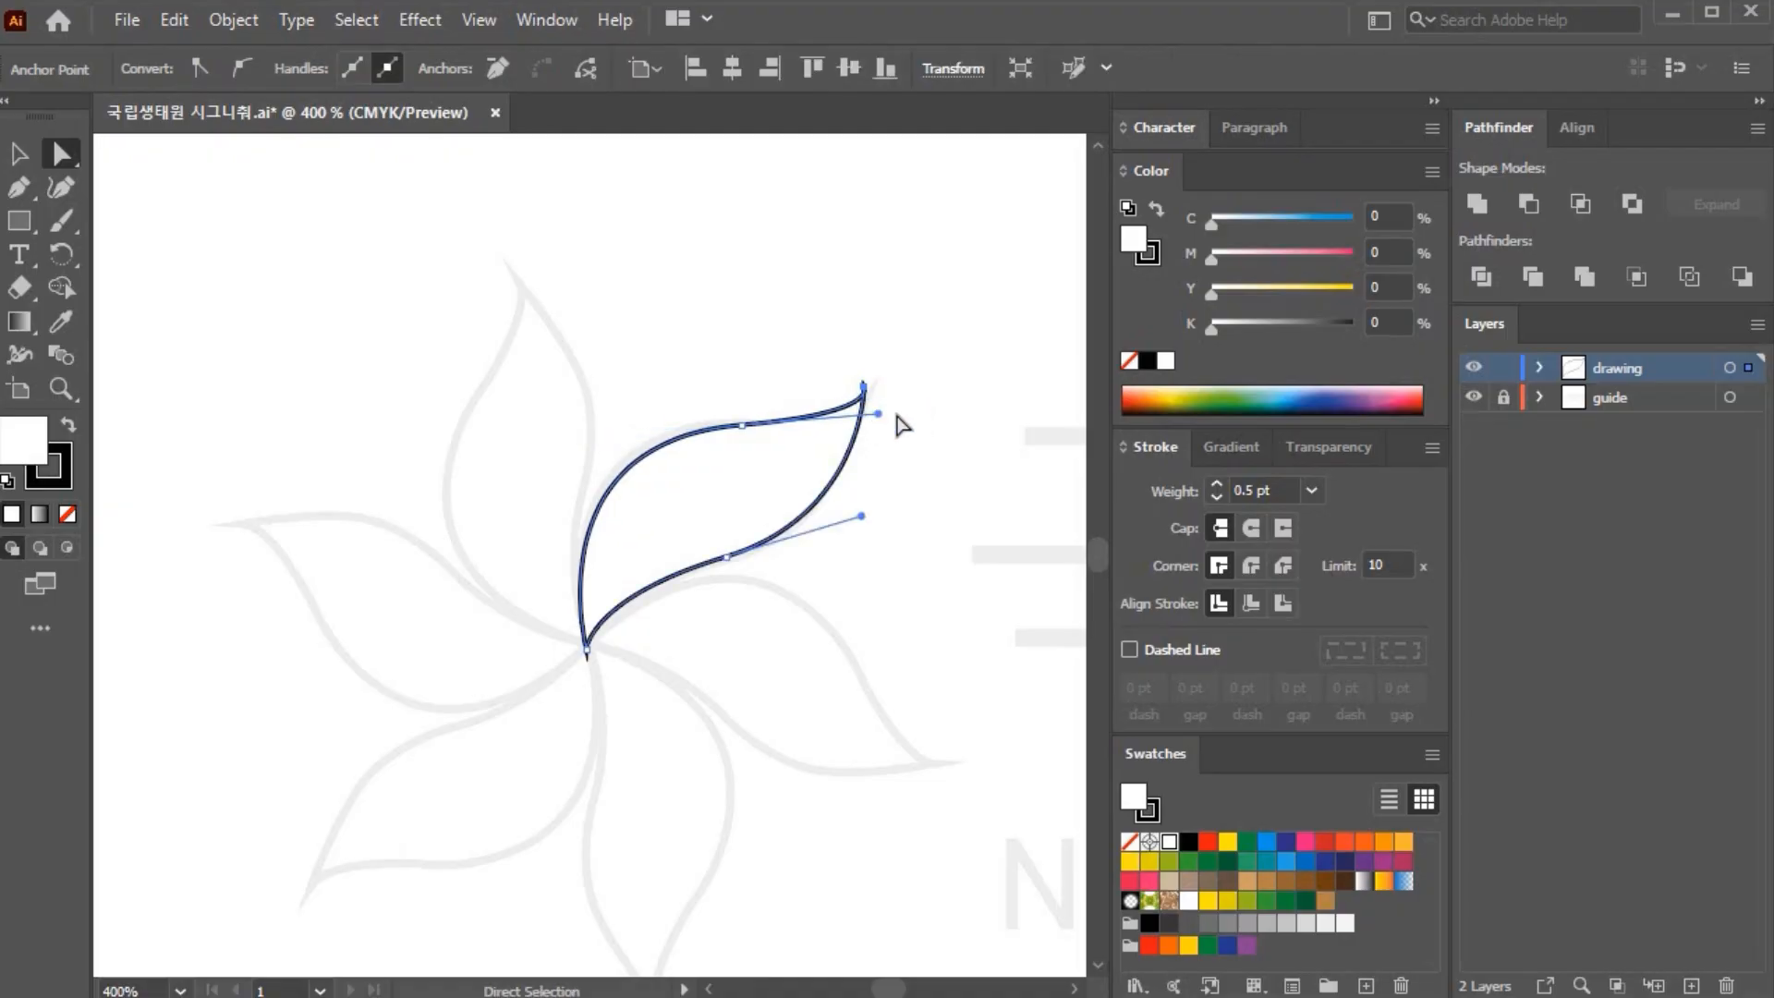
{"action": "left_click_drag", "start_coordinate": [878, 415], "coordinate": [844, 414]}
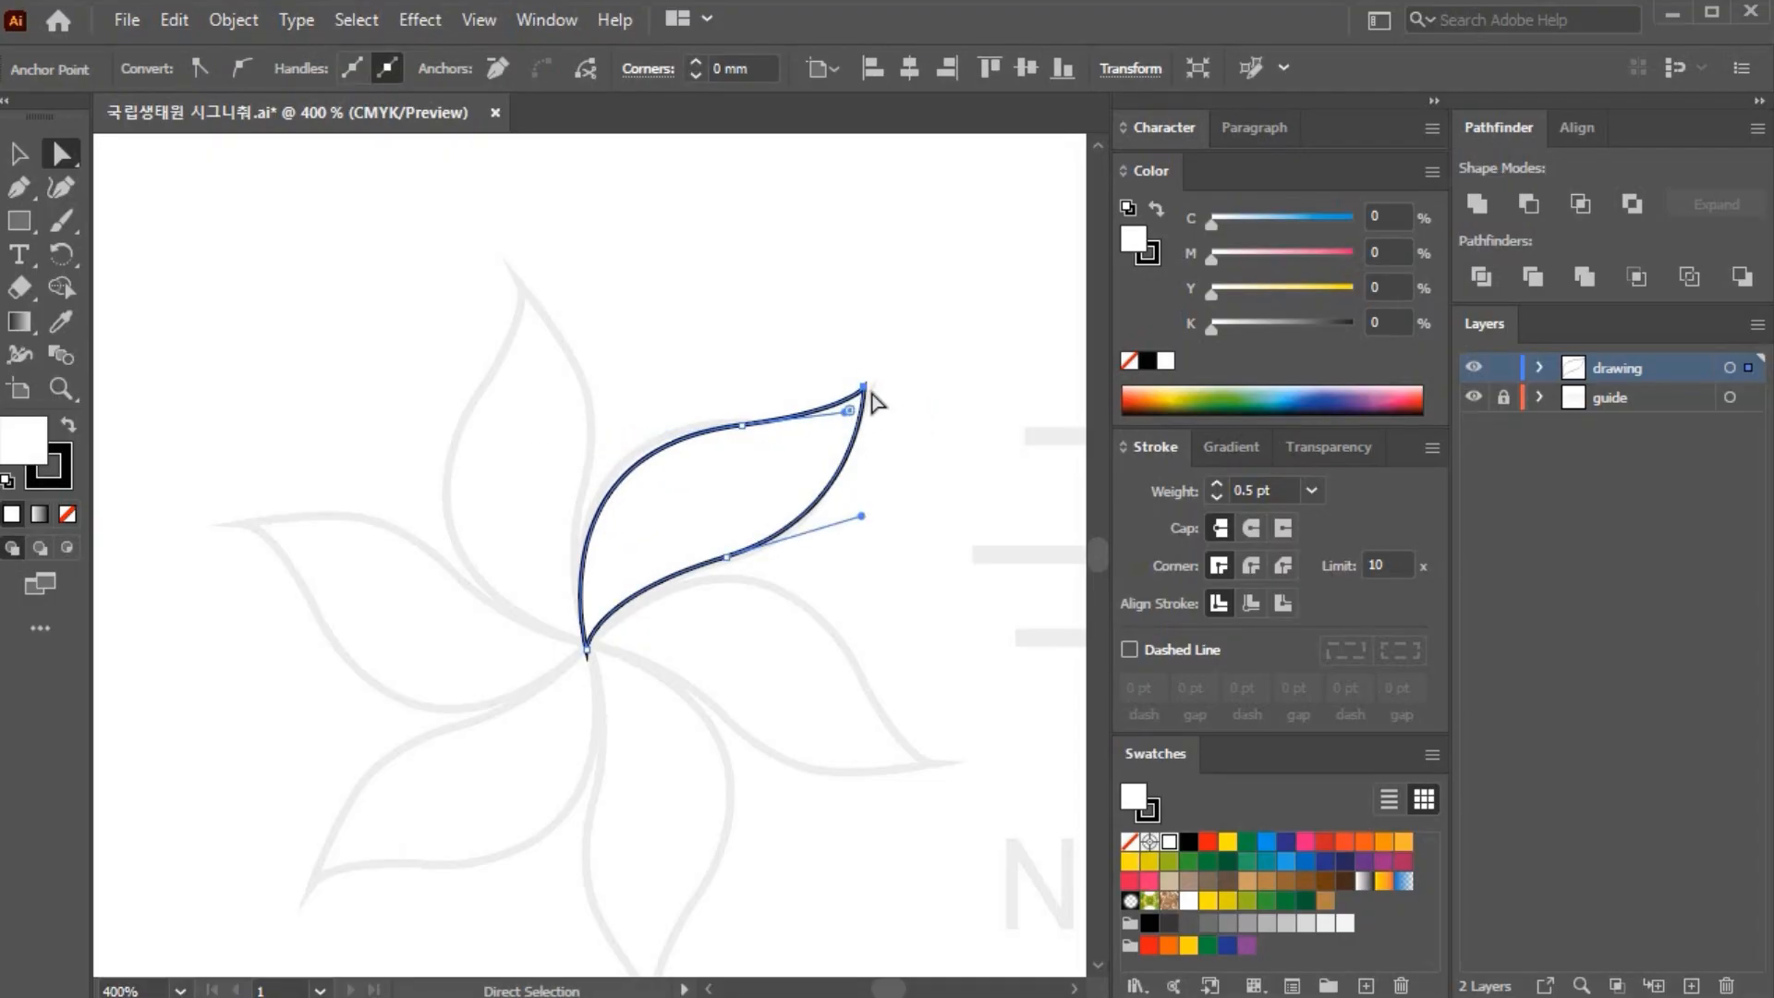
{"action": "left_click", "coordinate": [870, 386]}
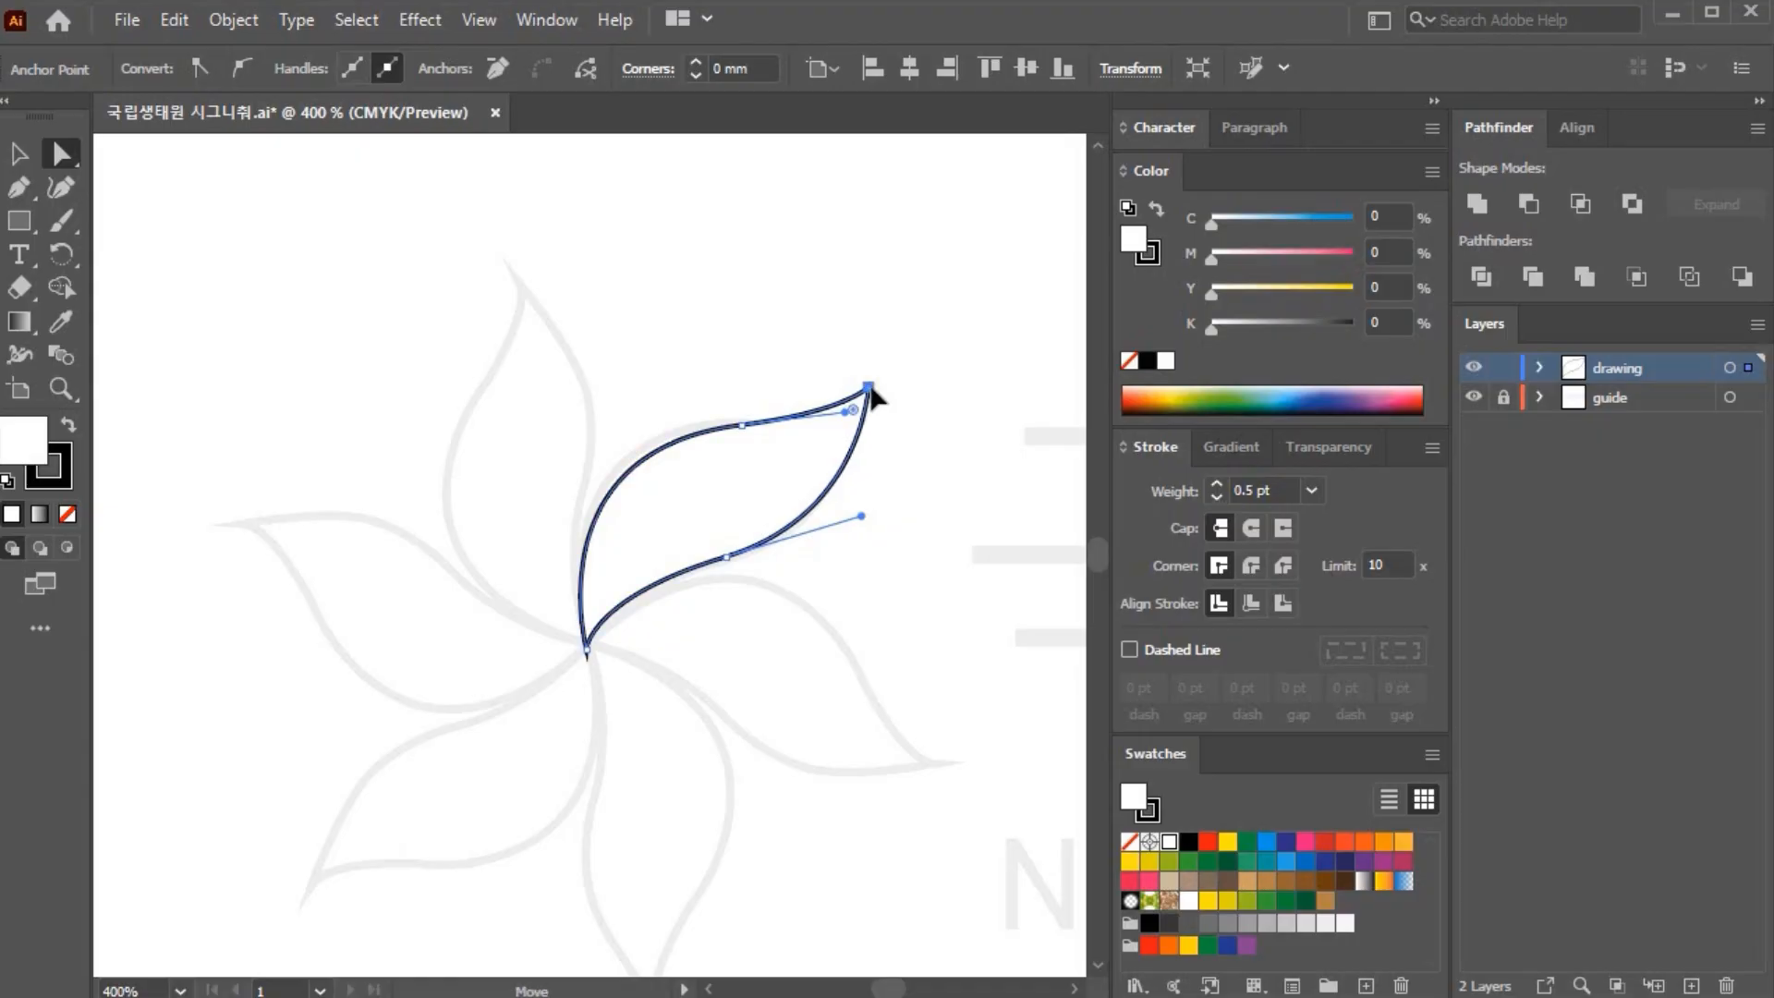
Step: Adjust the upper-edge anchor's inner handle so the petal's upper curve follows the guide more closely, and deselect the path
{"action": "left_click", "coordinate": [957, 479]}
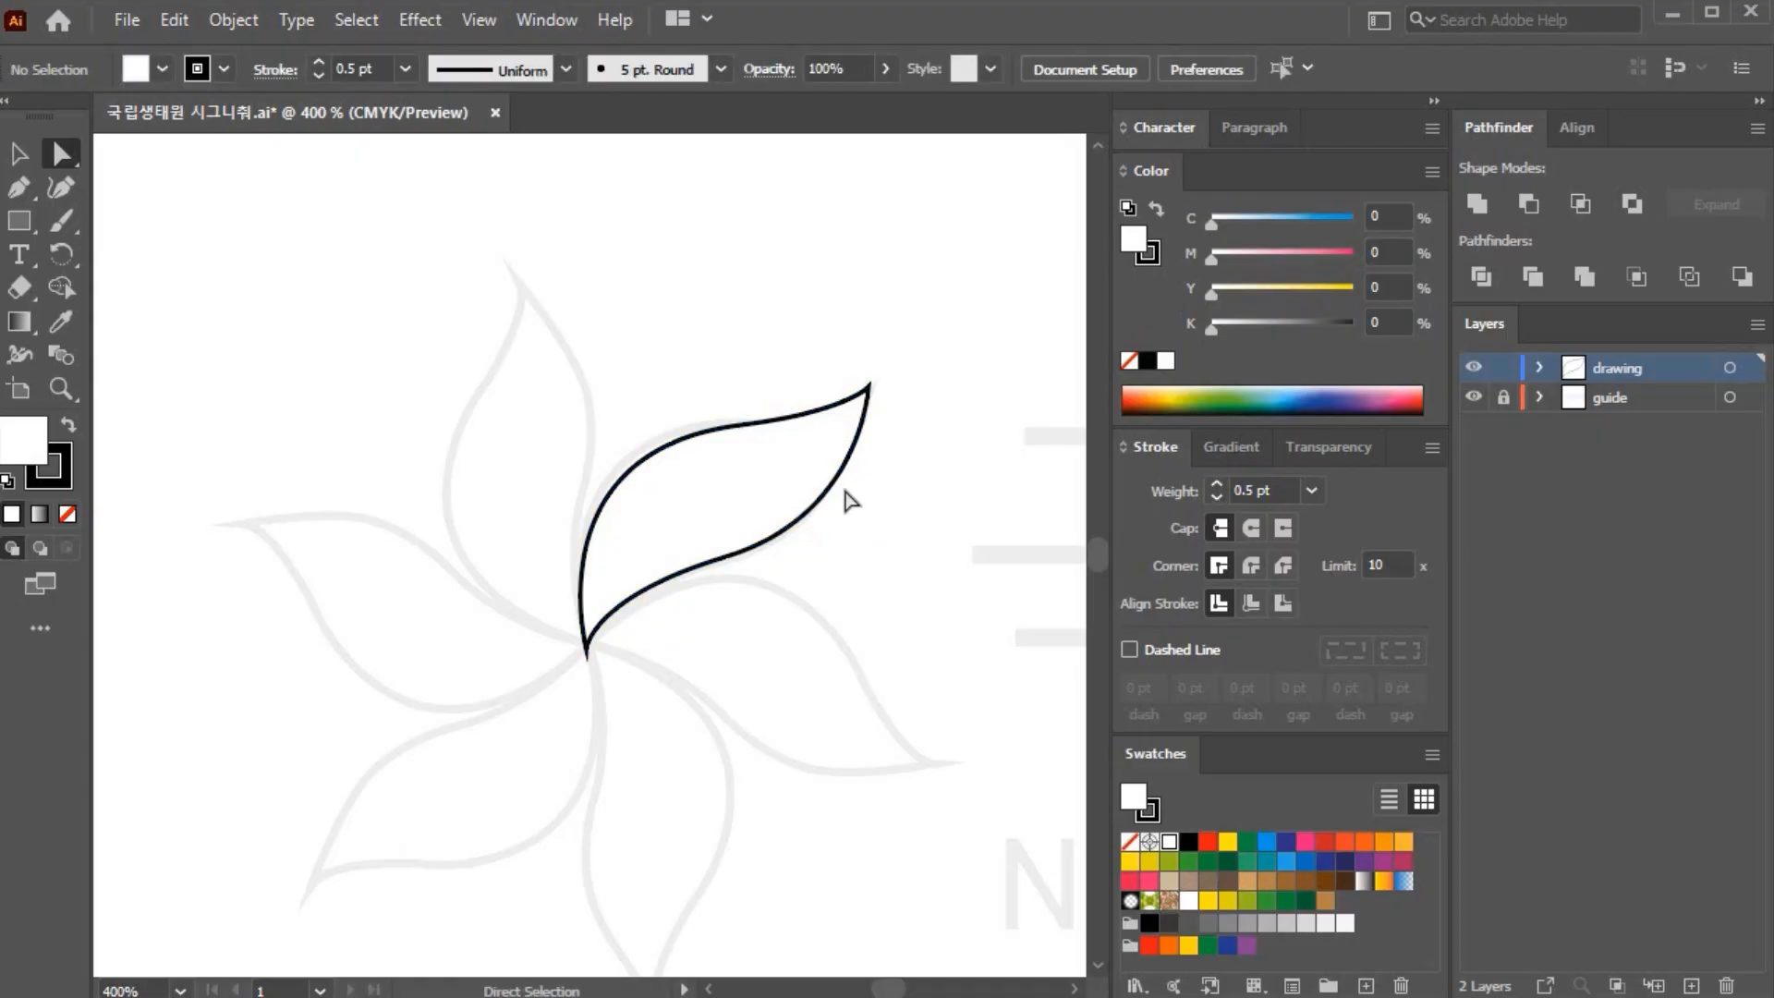
{"action": "left_click", "coordinate": [742, 427]}
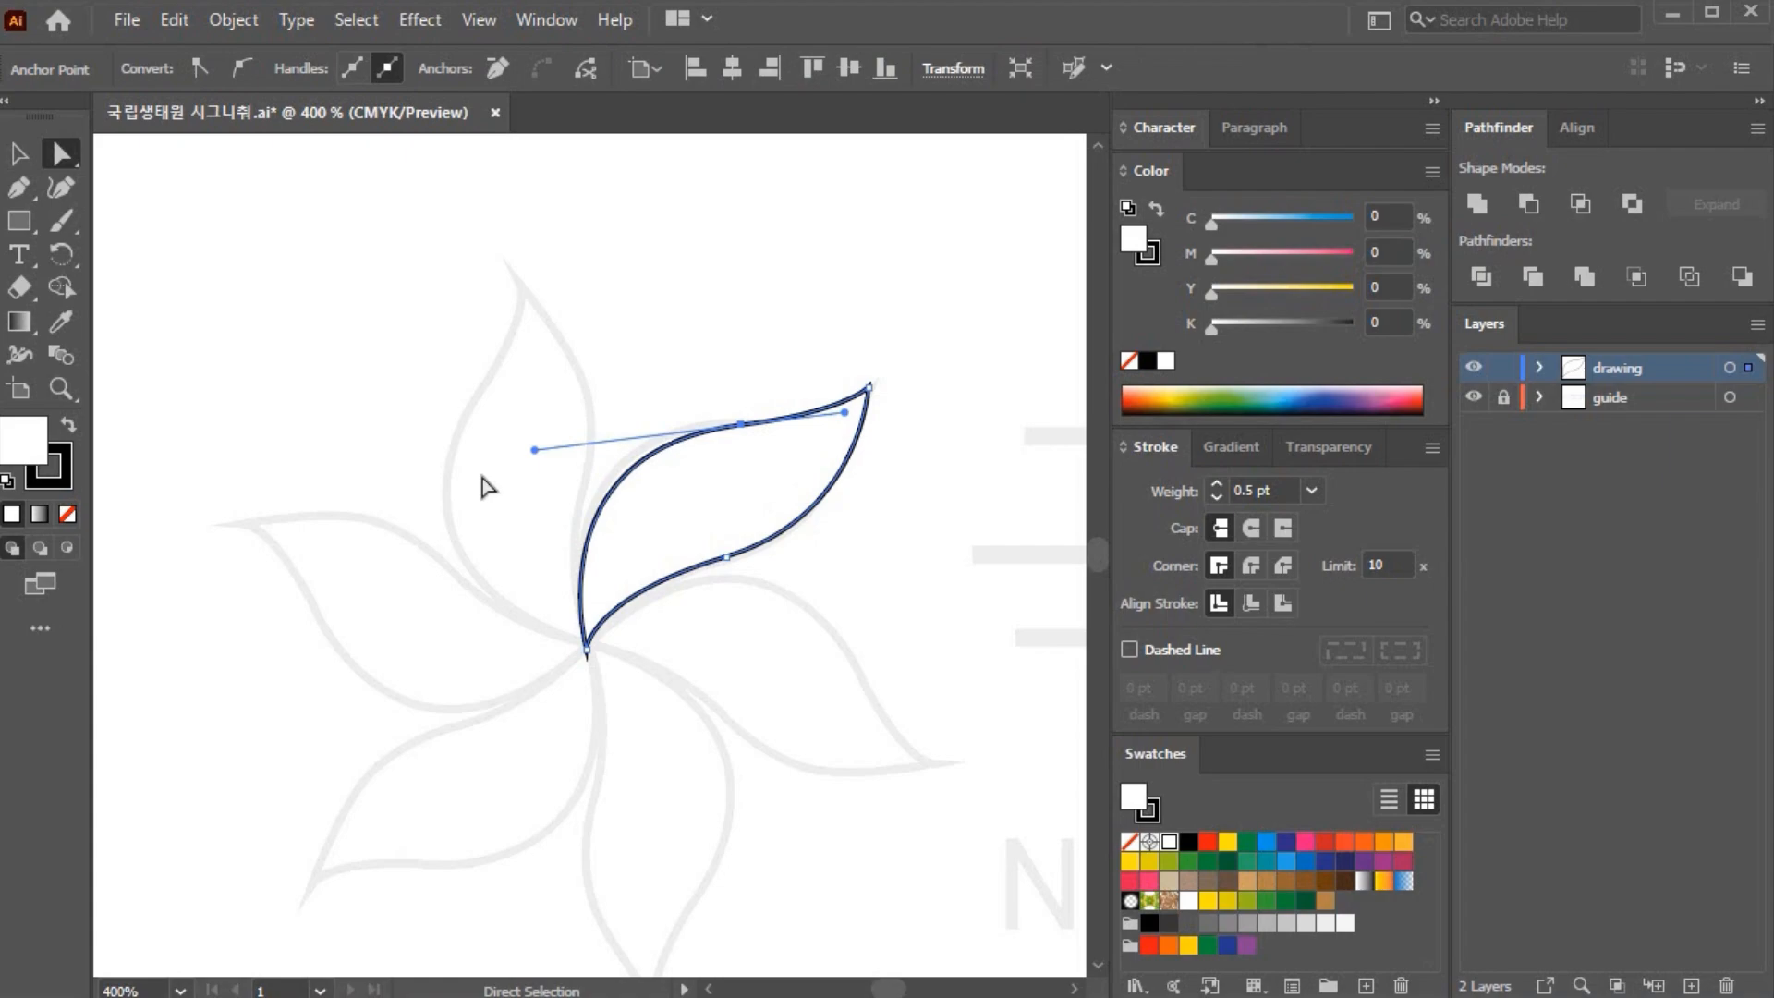
{"action": "left_click_drag", "start_coordinate": [534, 451], "coordinate": [525, 447]}
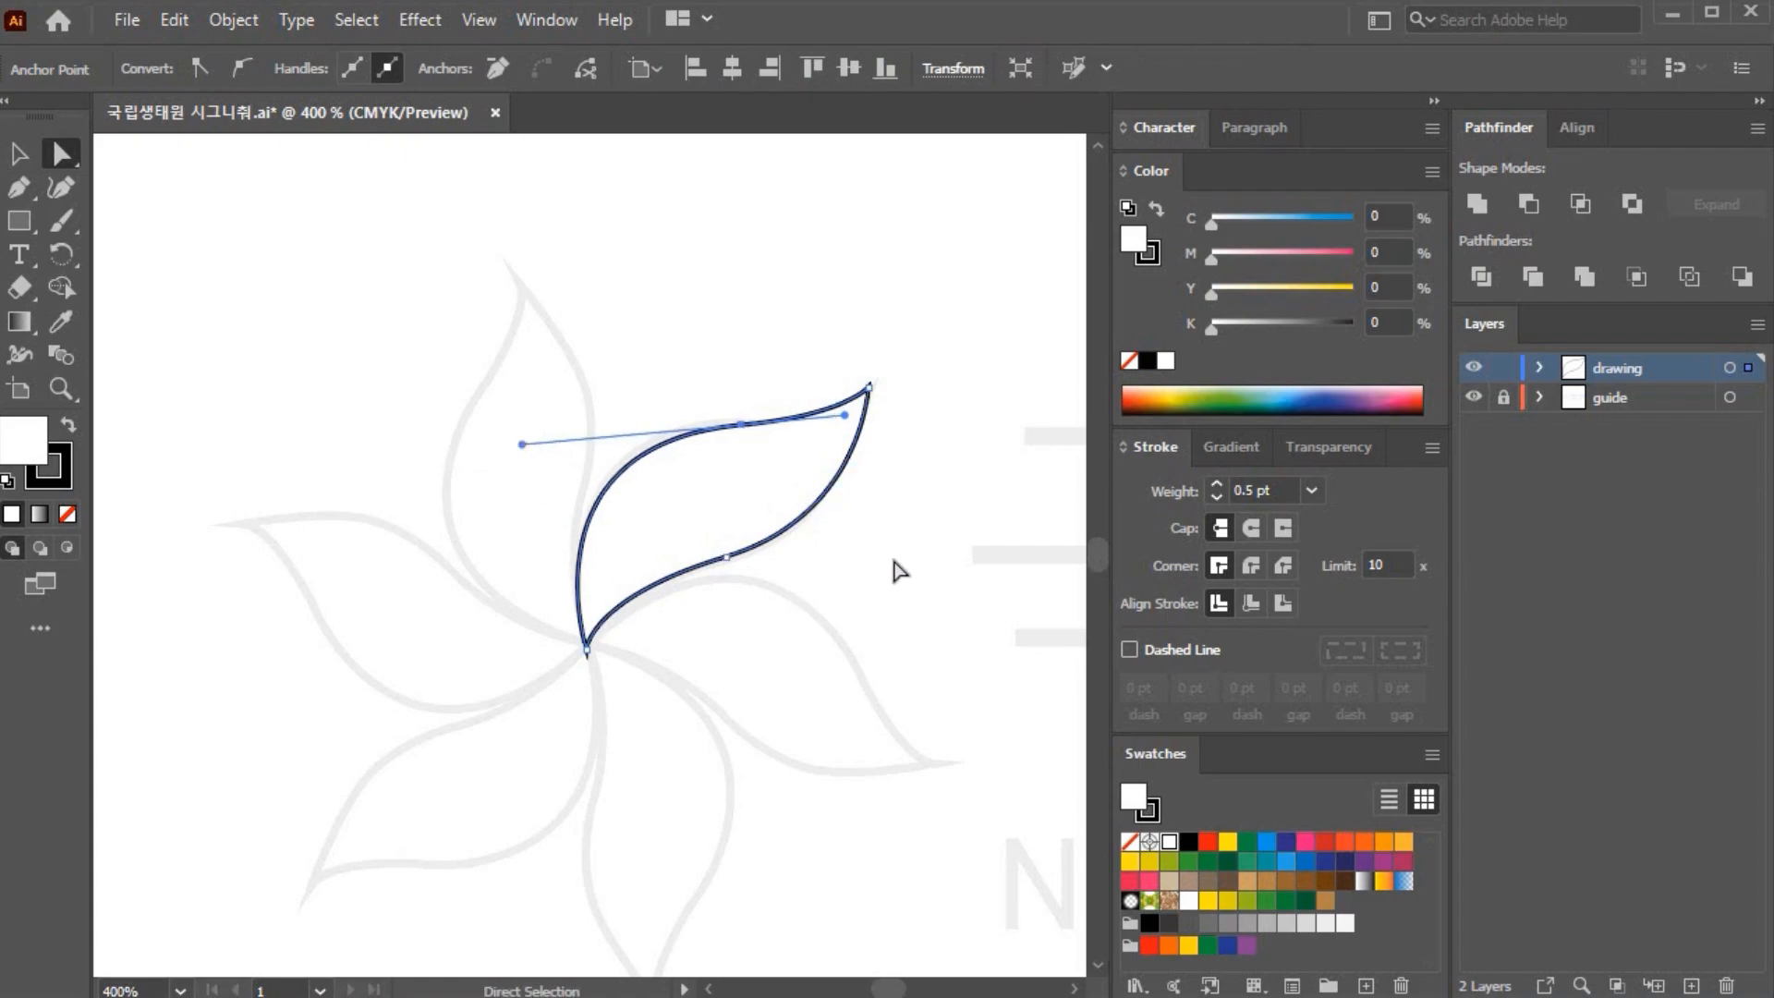
{"action": "left_click", "coordinate": [894, 572]}
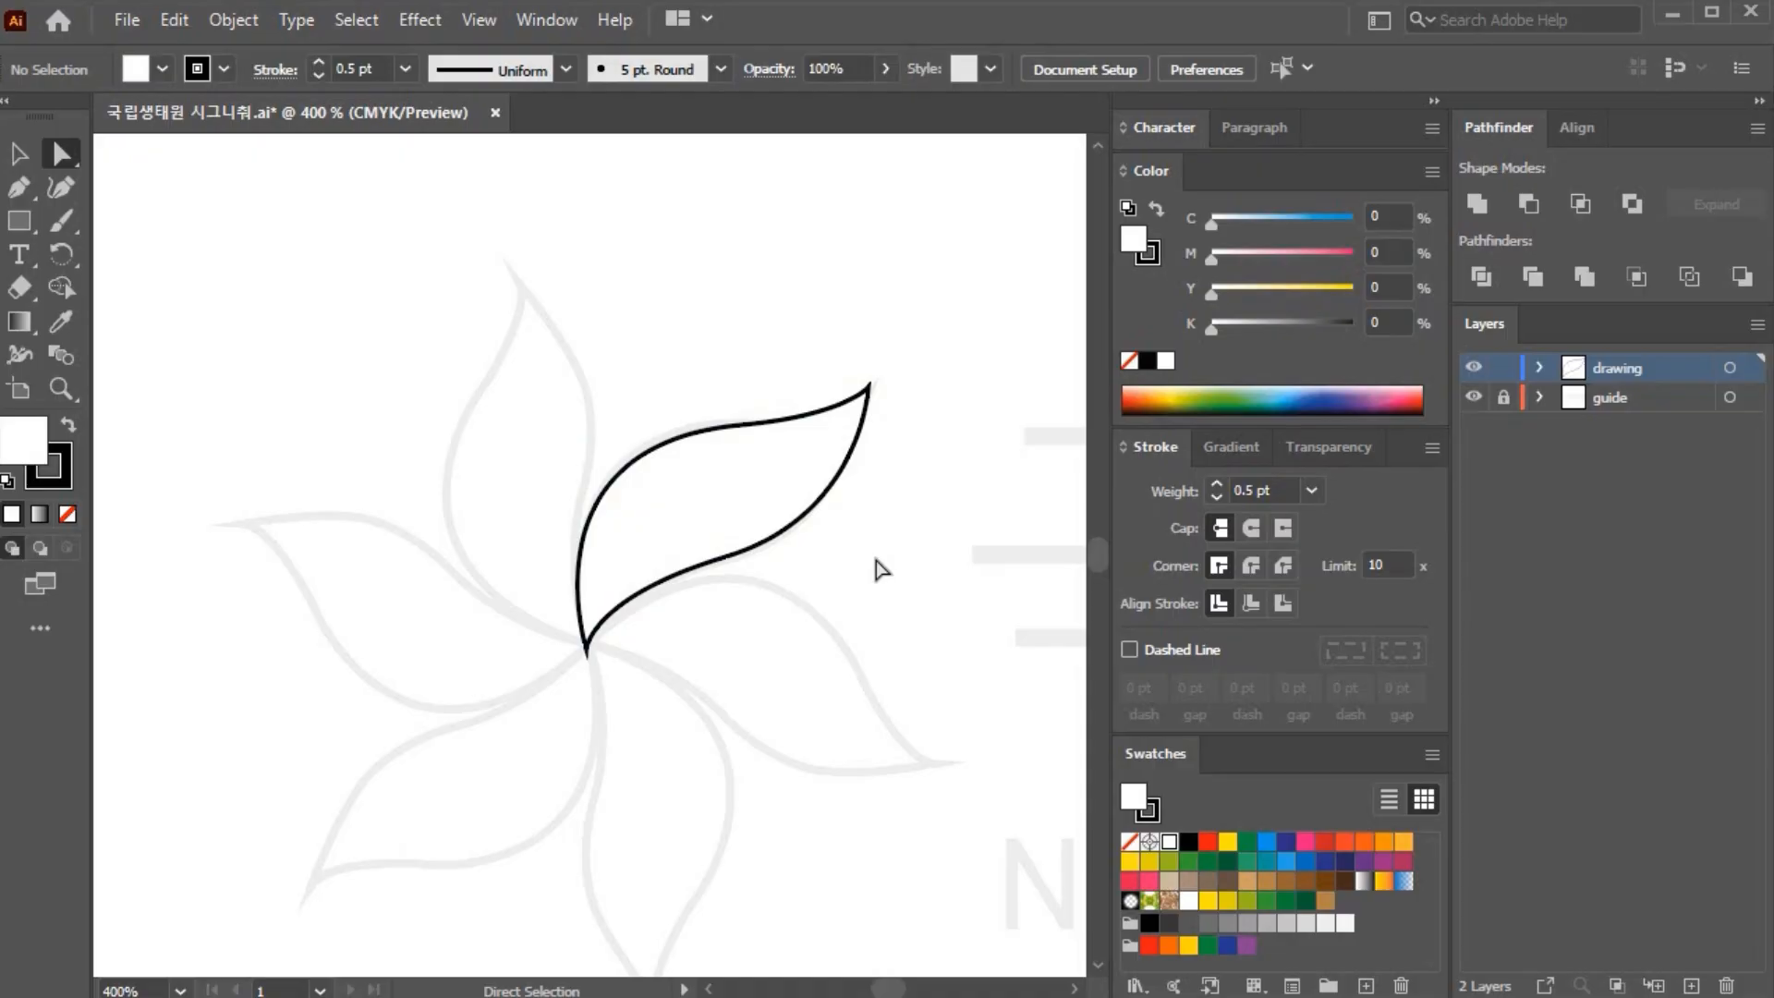
Step: Select the whole traced petal and turn on Smart Guides
{"action": "left_click", "coordinate": [19, 154]}
{"action": "left_click_drag", "start_coordinate": [509, 352], "coordinate": [874, 667]}
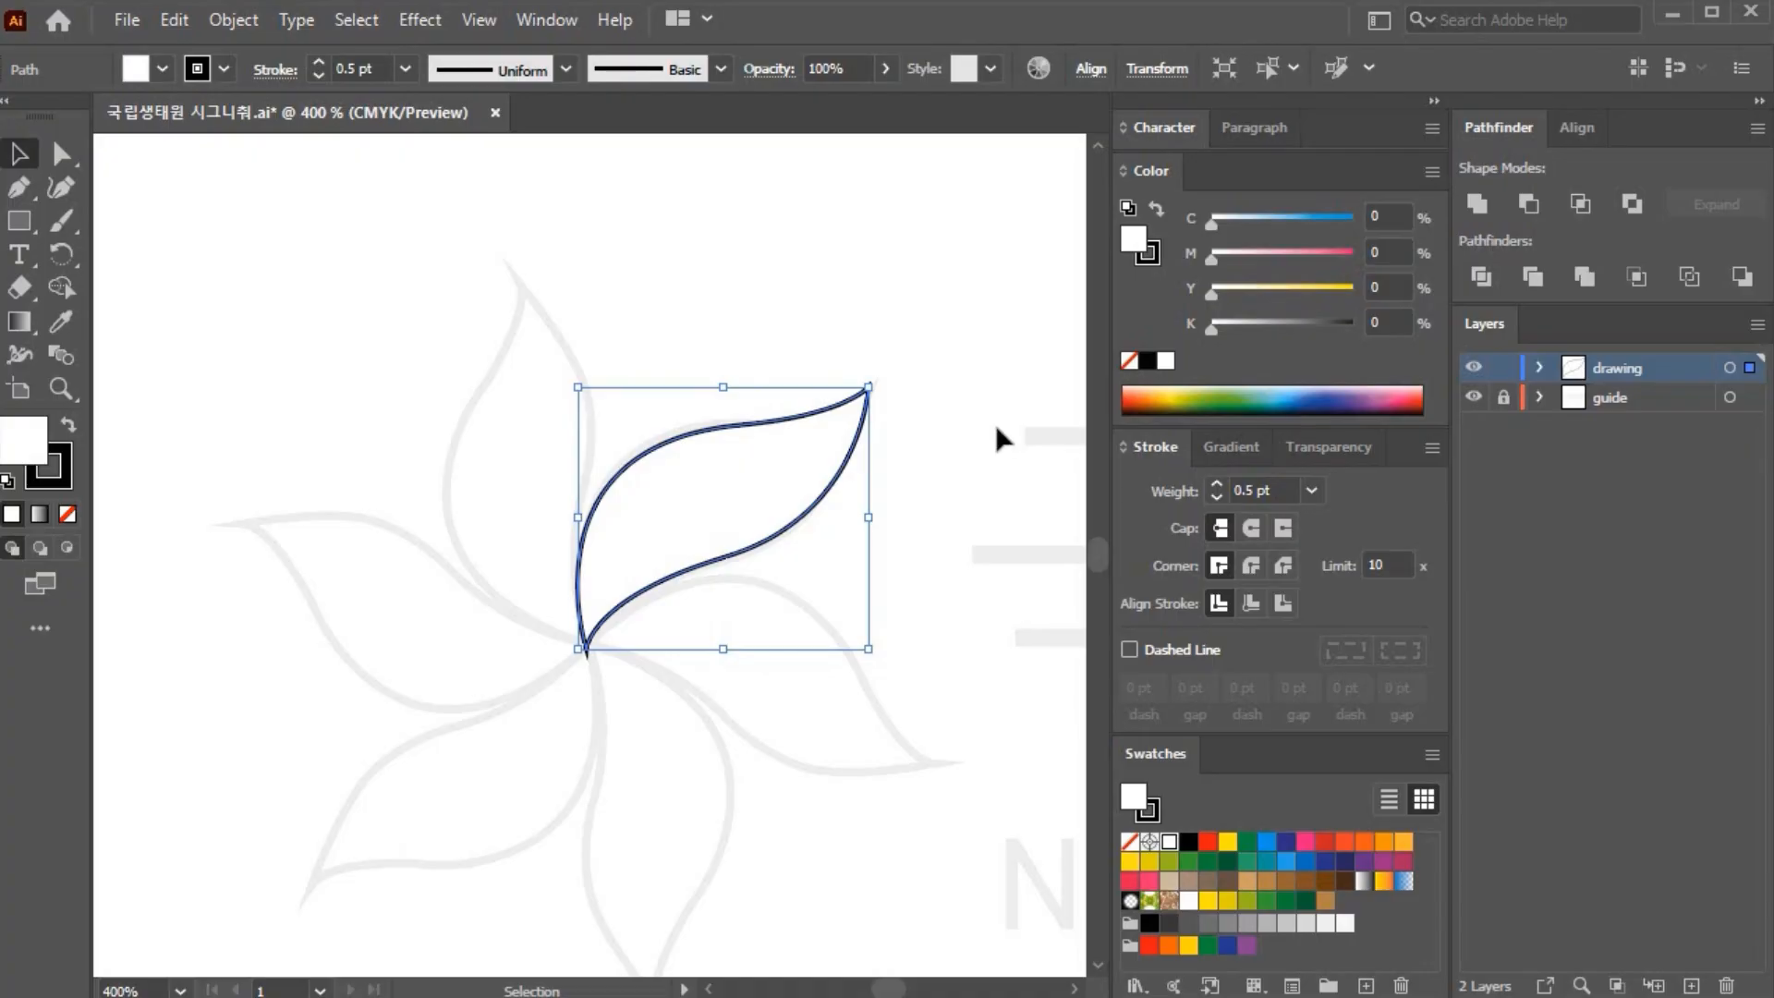
{"action": "left_click", "coordinate": [478, 18]}
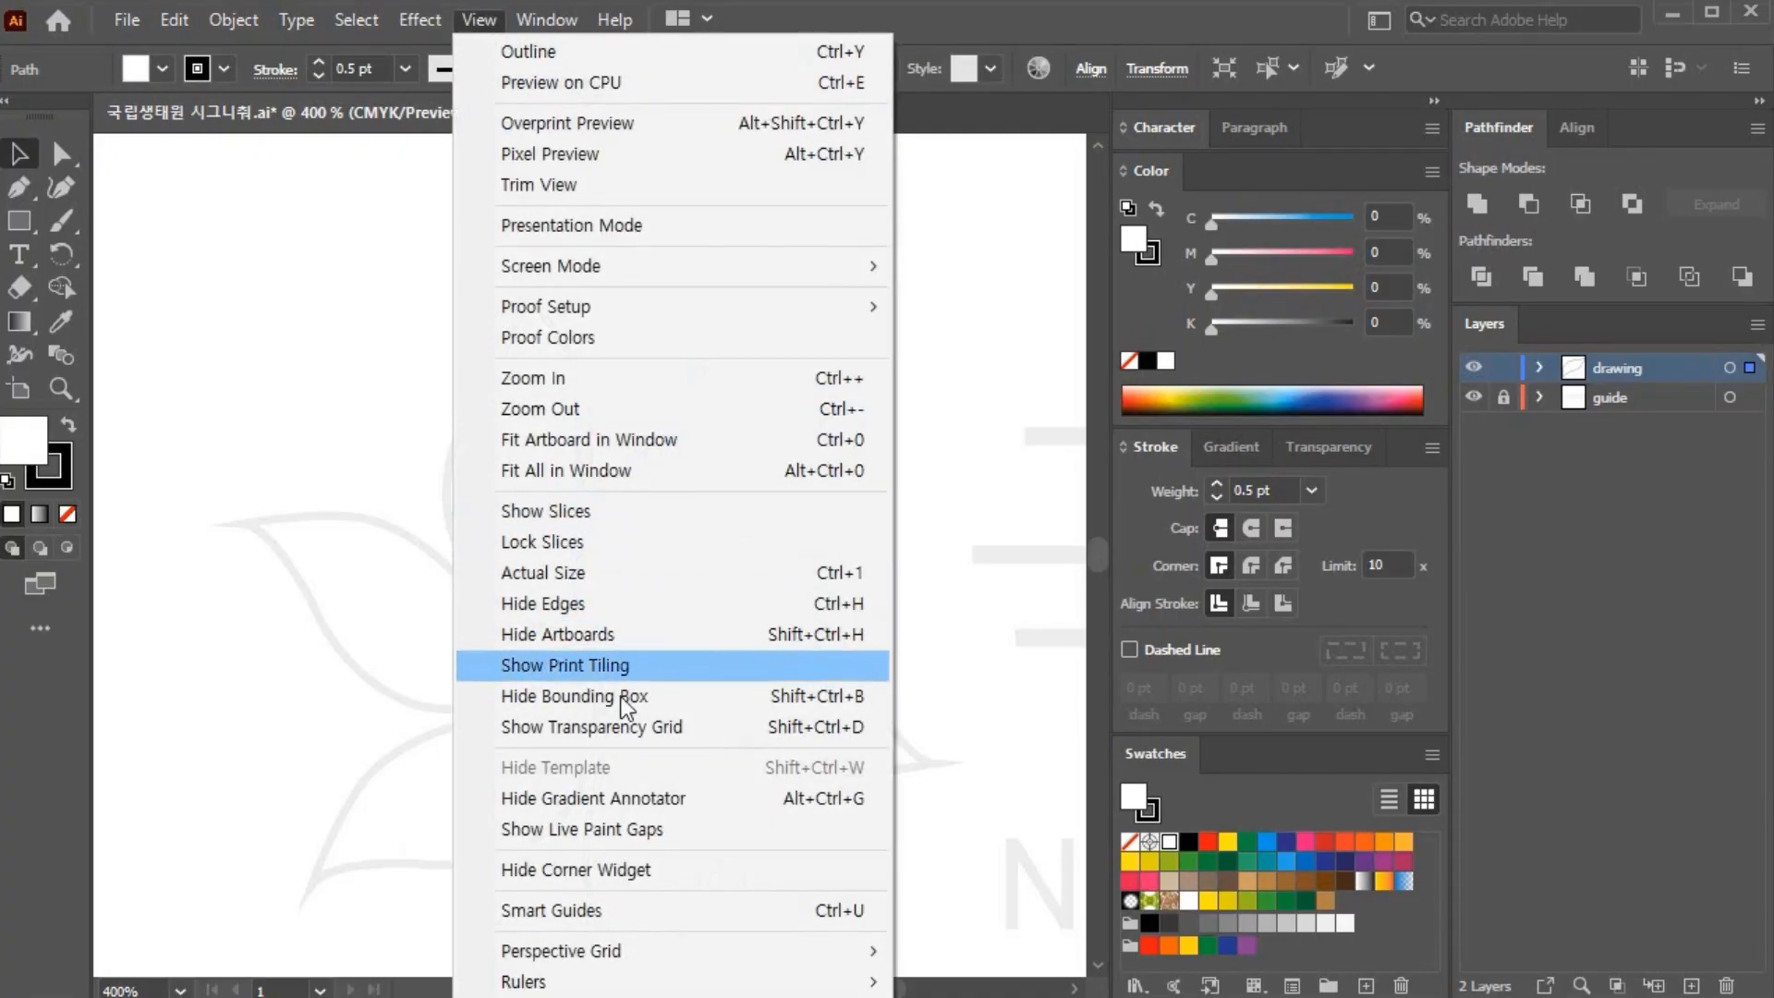
{"action": "left_click", "coordinate": [672, 910]}
Step: Make a copy of the petal rotated 60° about its base anchor point, previewing the angle before copying
{"action": "key", "text": "r"}
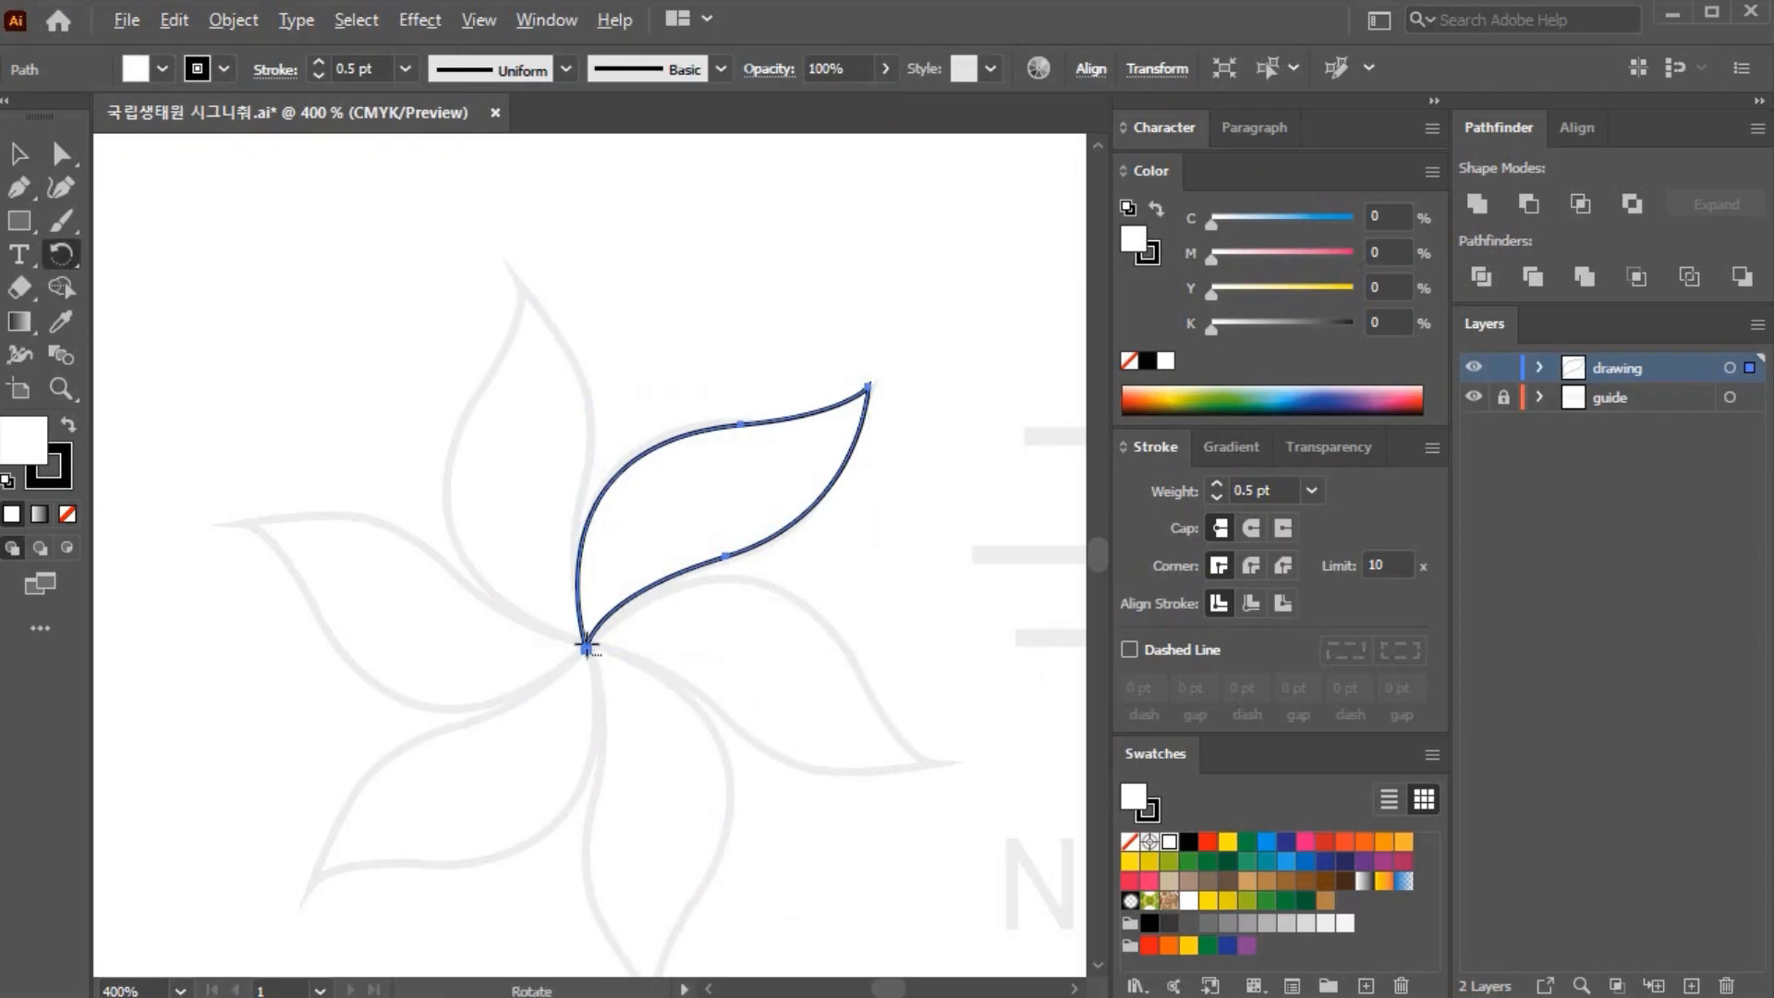
{"action": "left_click", "coordinate": [585, 646], "text": "alt"}
{"action": "type", "text": "45"}
{"action": "left_click", "coordinate": [1078, 630]}
{"action": "left_click", "coordinate": [1077, 630]}
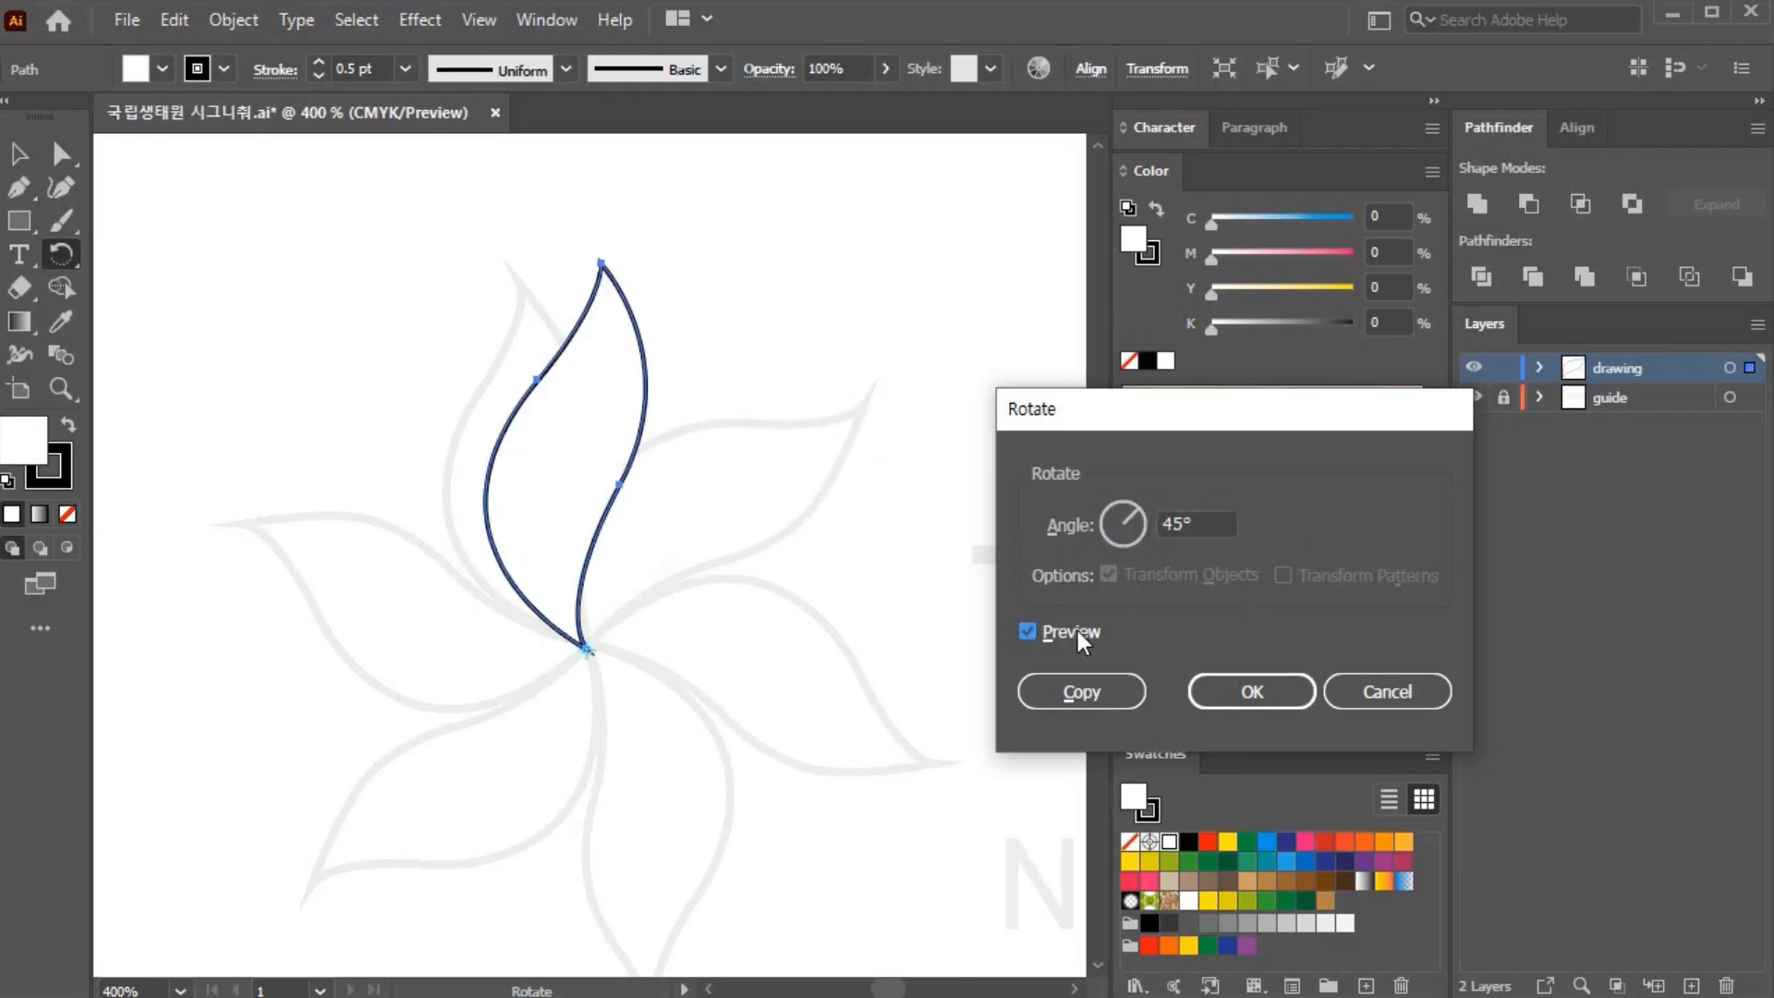
{"action": "left_click_drag", "start_coordinate": [1195, 524], "coordinate": [1119, 523]}
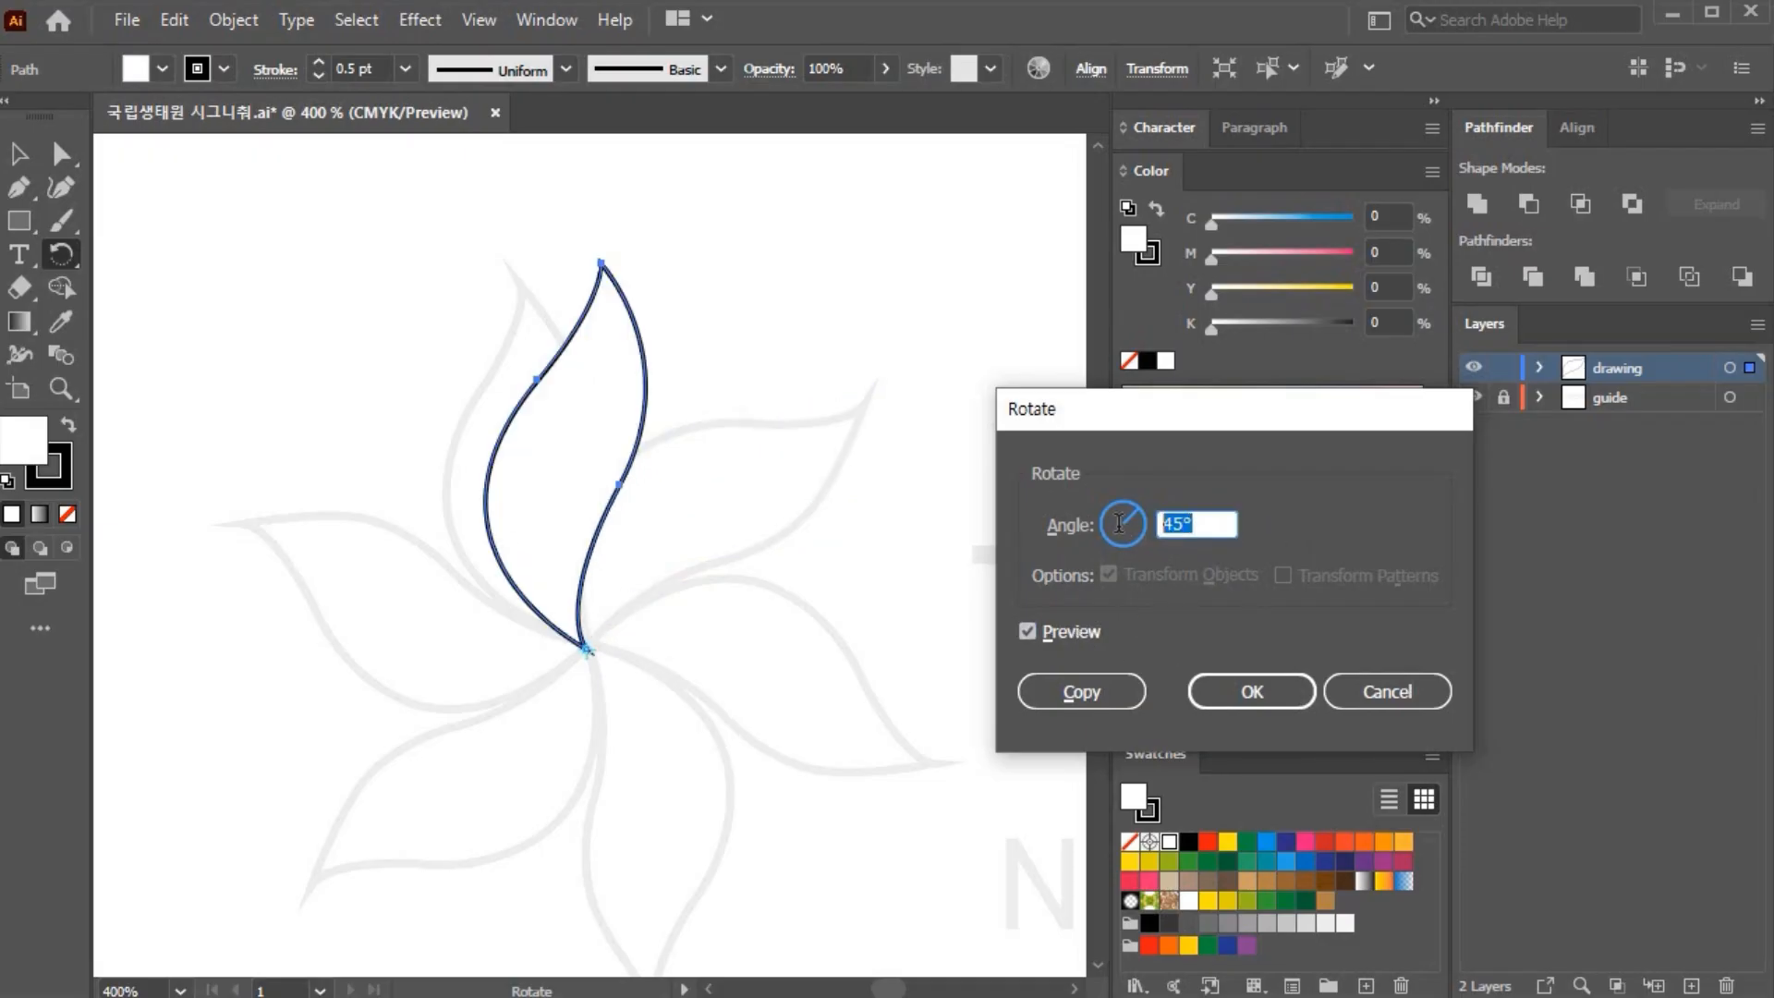
{"action": "type", "text": "60"}
{"action": "left_click", "coordinate": [1079, 632]}
{"action": "left_click", "coordinate": [1079, 630]}
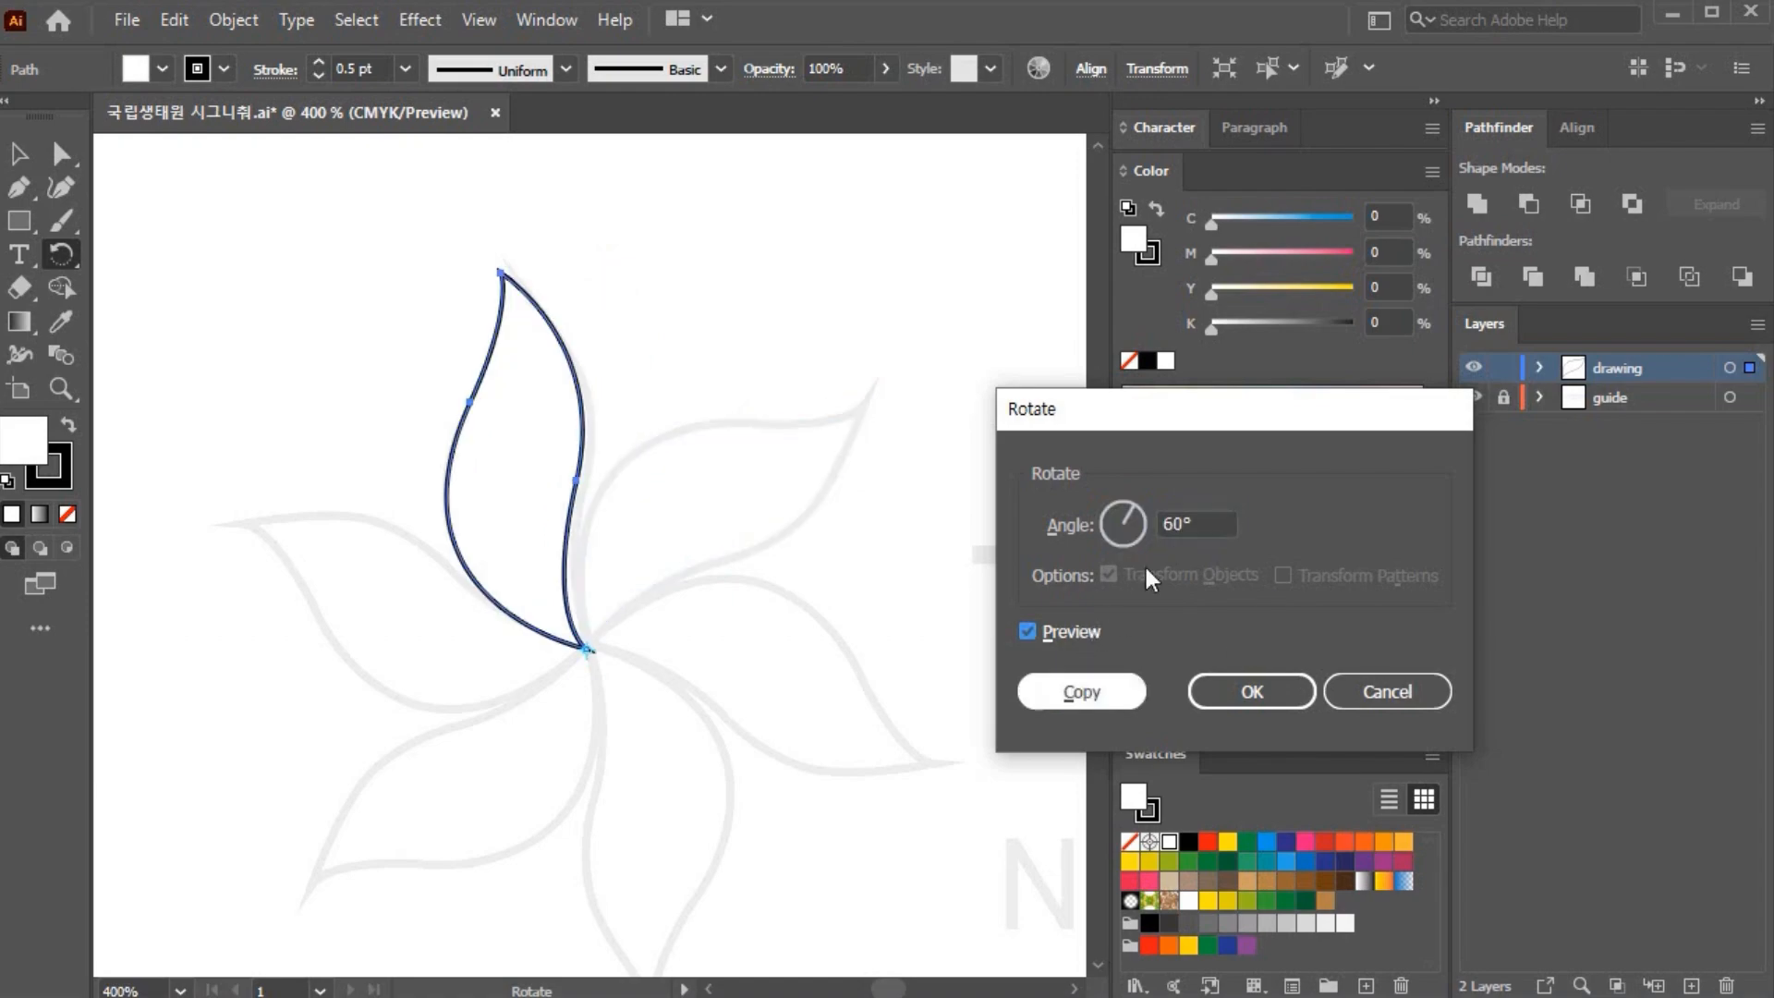
{"action": "left_click", "coordinate": [1113, 691]}
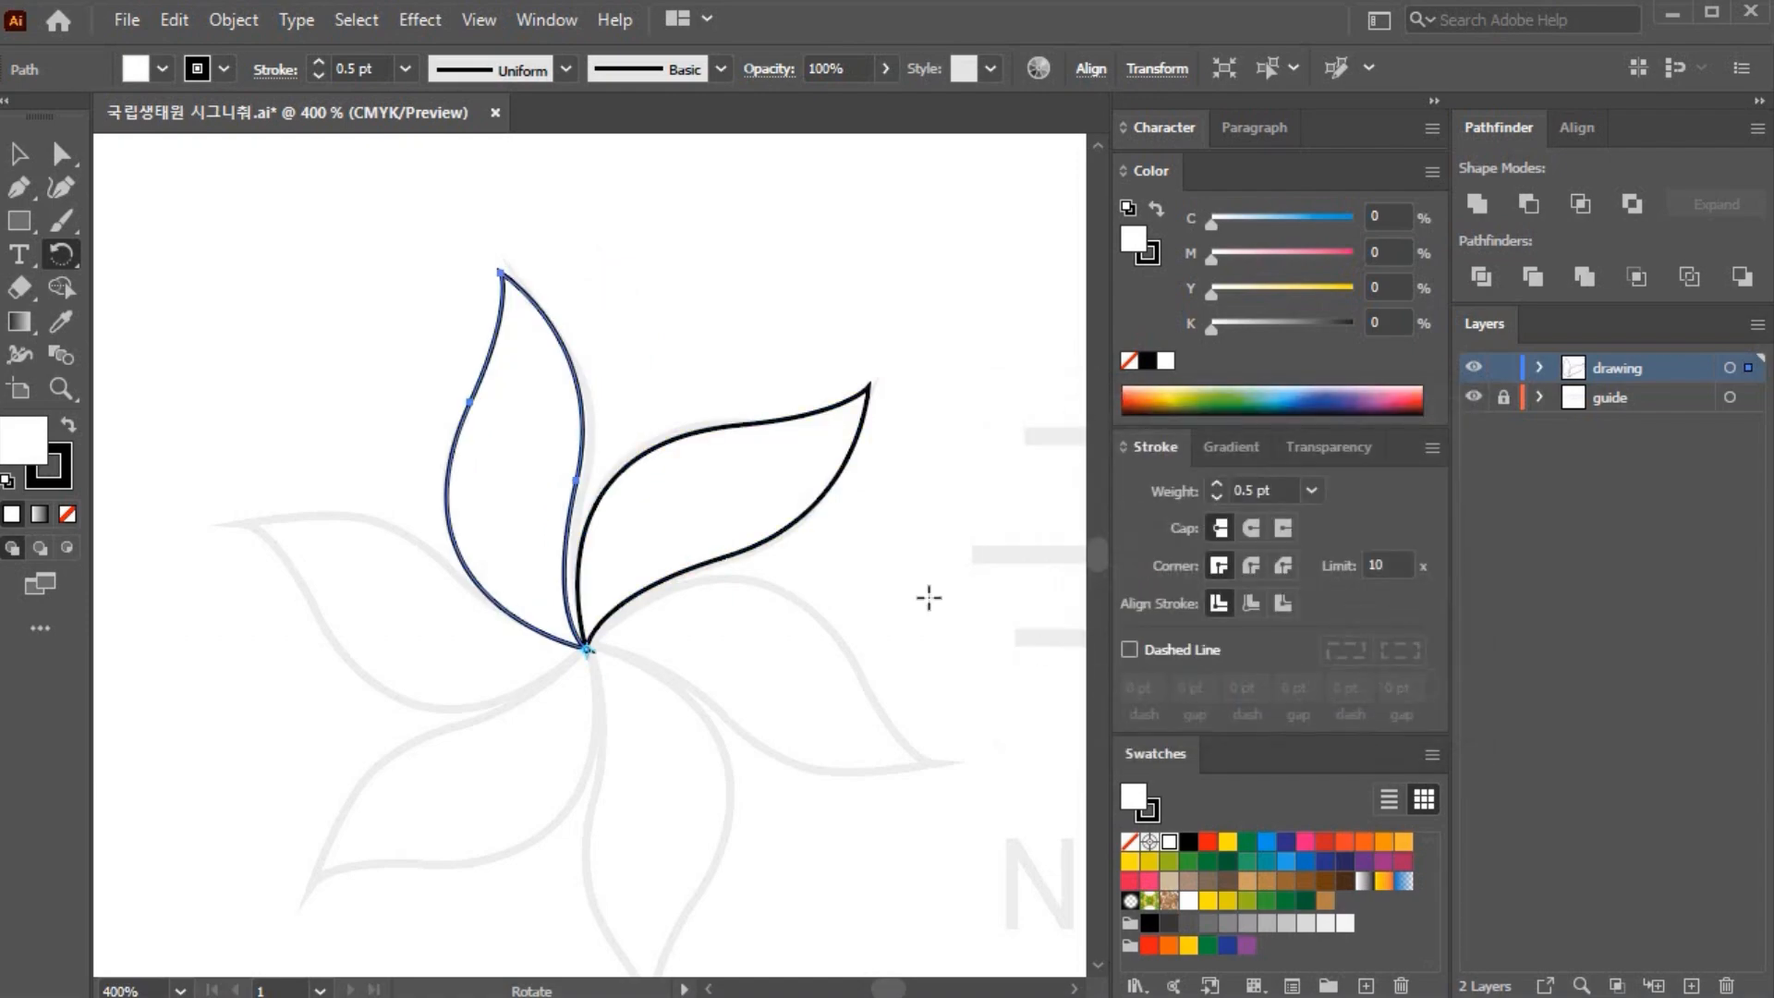
Step: Repeat the rotated copy four more times around the base point to complete the six-petal flower
{"action": "key", "text": "ctrl+d"}
{"action": "key", "text": "ctrl+d"}
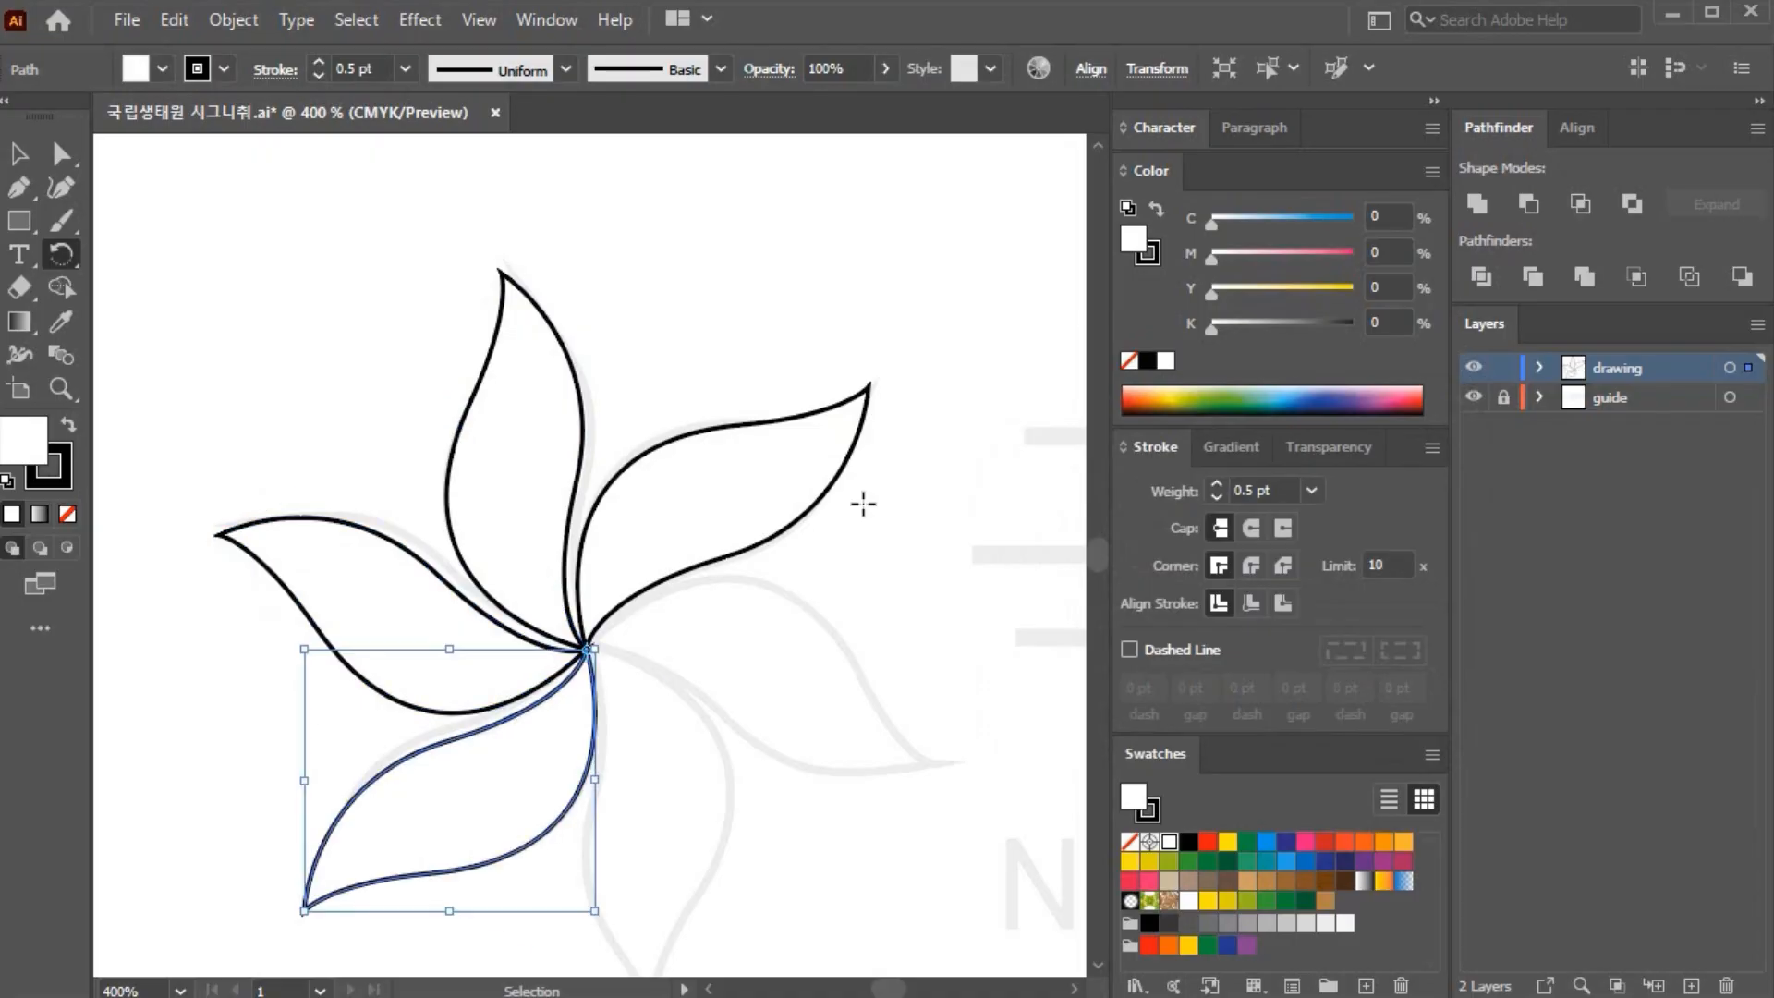
{"action": "key", "text": "ctrl+d"}
{"action": "key", "text": "ctrl+d"}
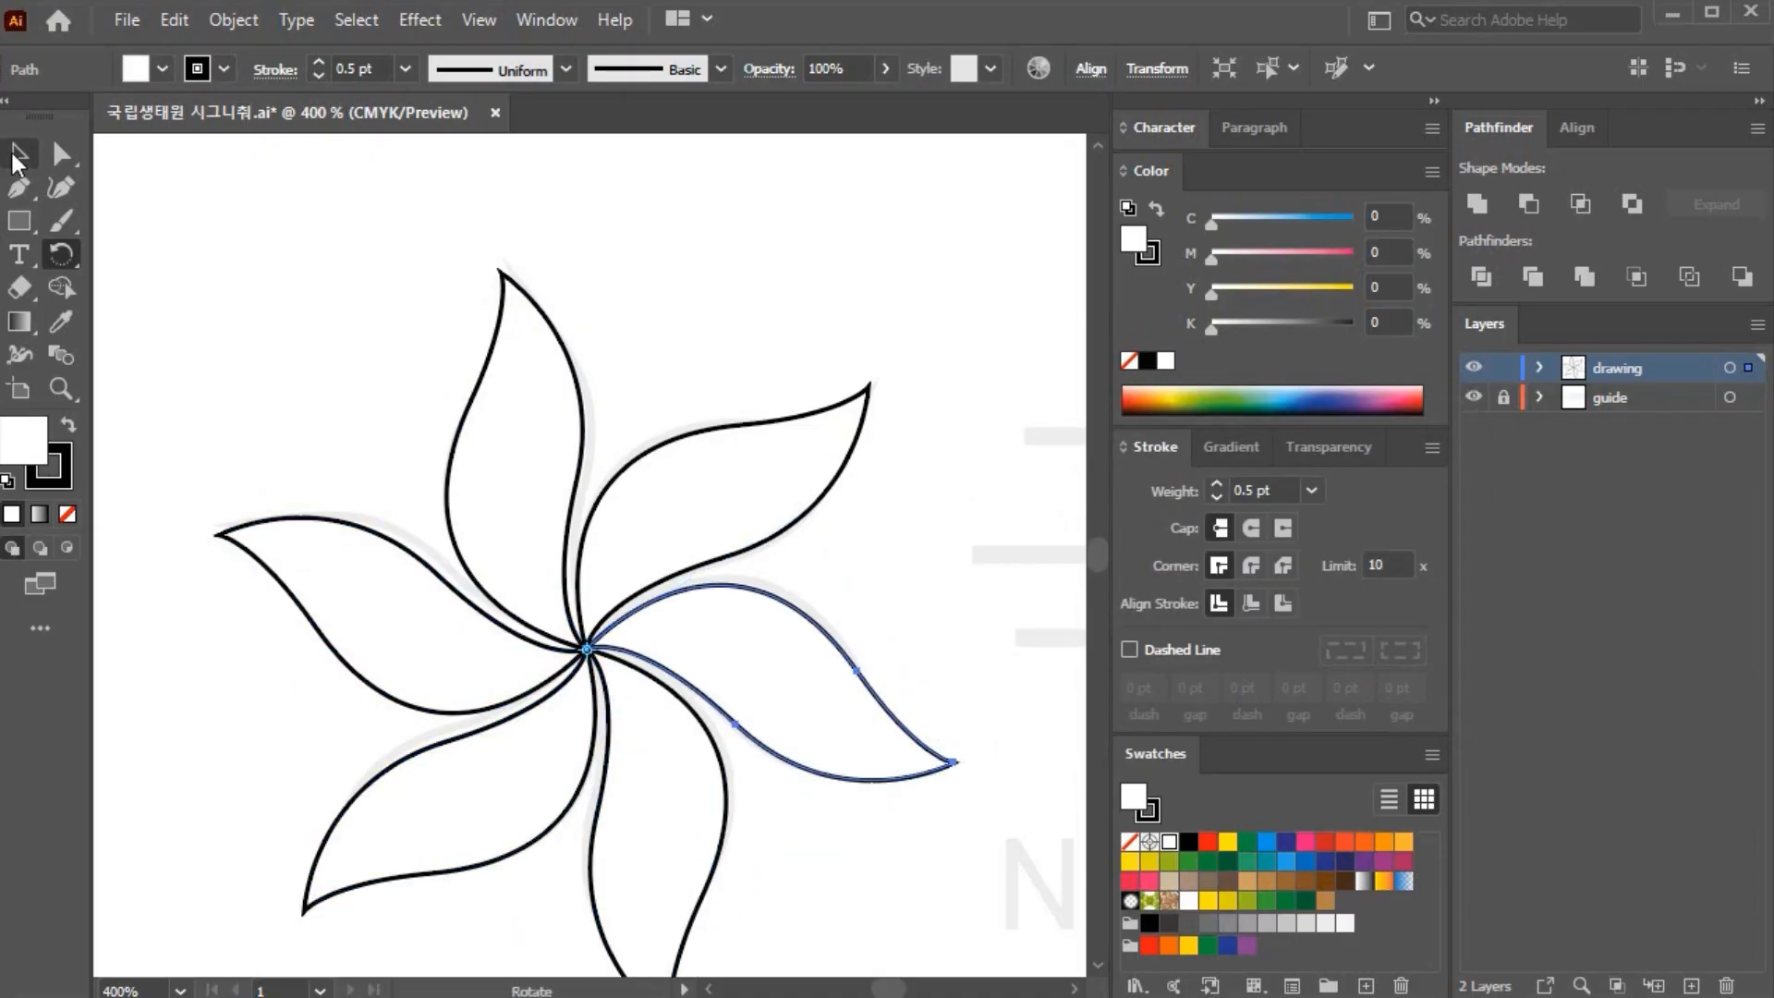
Step: Add the text 국립생태원 once as point type in the empty area above the guide's Korean lettering
{"action": "left_click", "coordinate": [17, 155]}
{"action": "left_click_drag", "start_coordinate": [934, 614], "coordinate": [376, 554]}
{"action": "key", "text": "a"}
{"action": "key", "text": "ctrl+minus"}
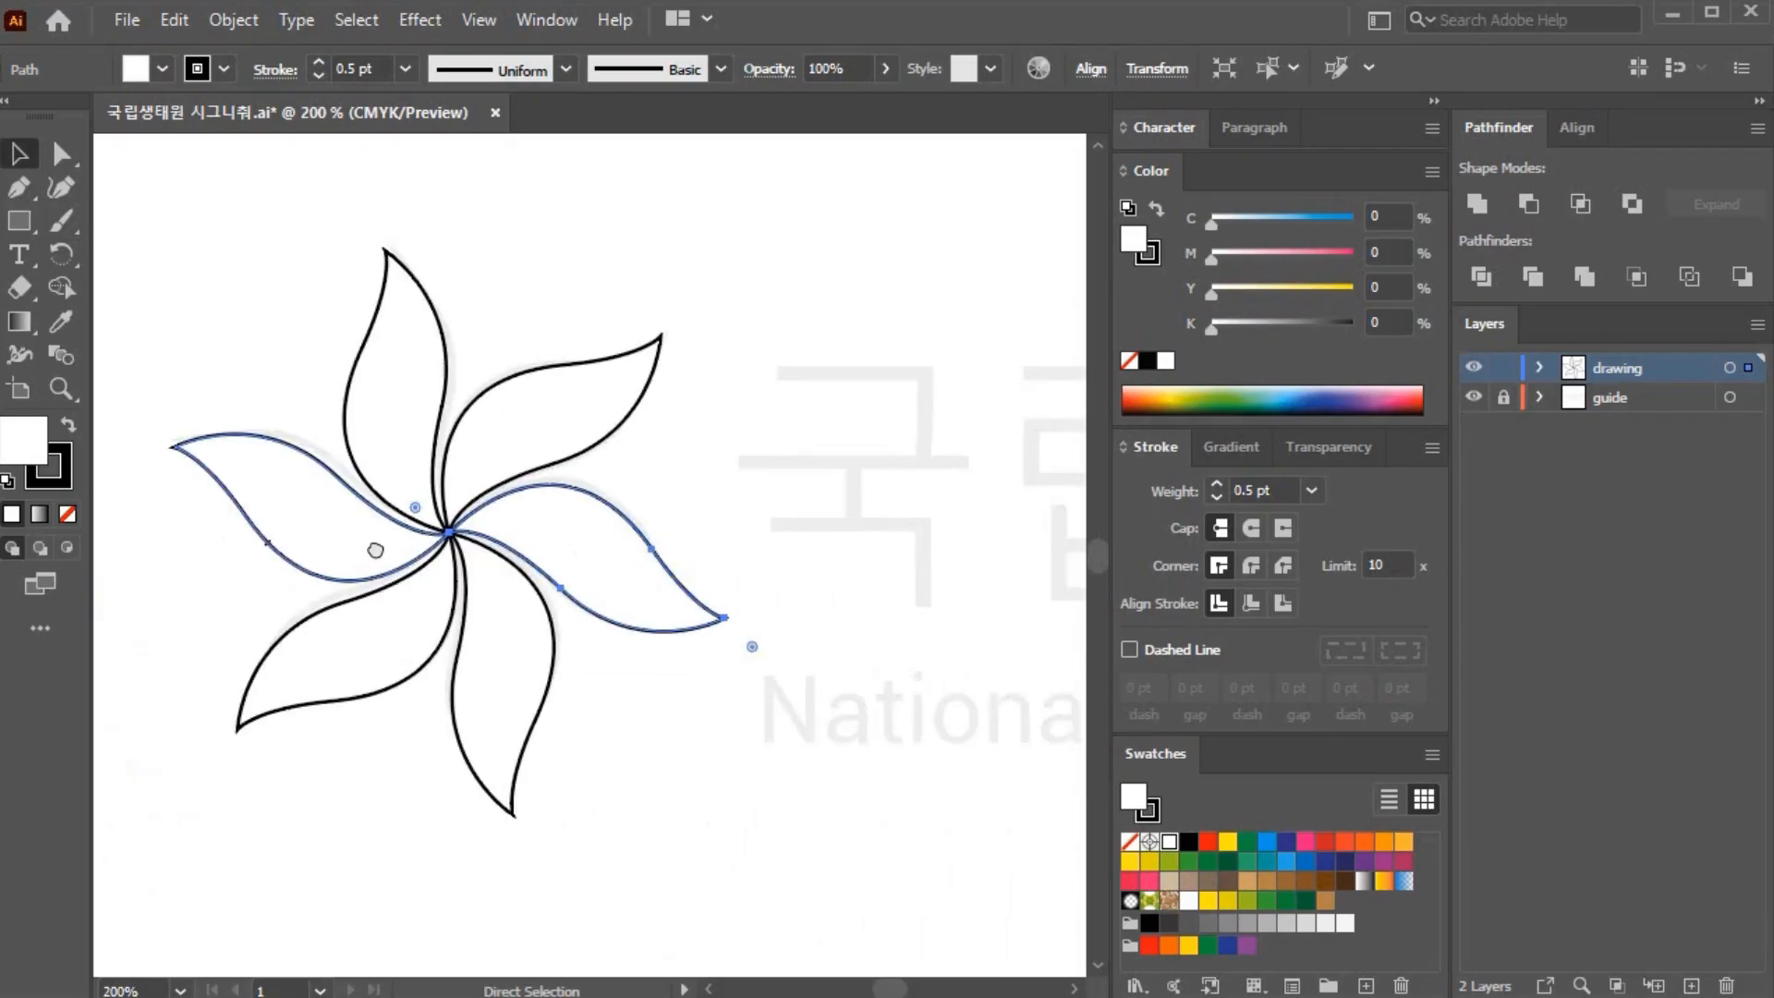
{"action": "key", "text": "ctrl+minus"}
{"action": "key", "text": "ctrl+minus"}
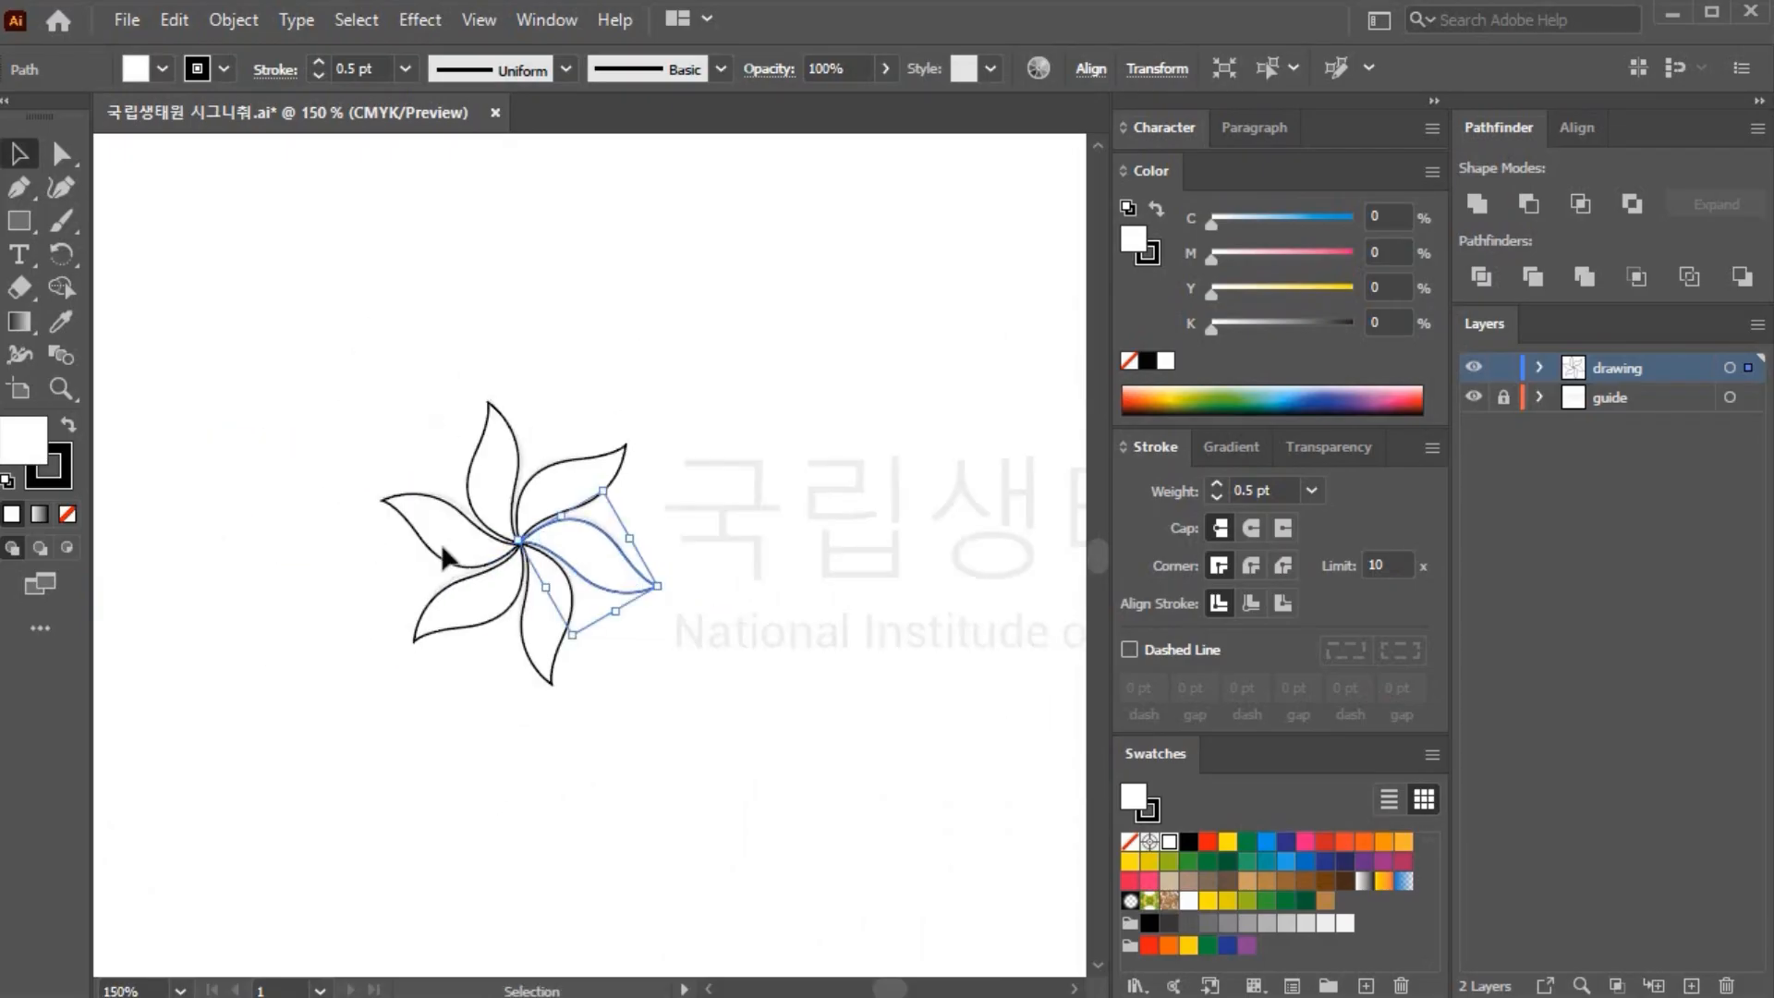
{"action": "left_click_drag", "start_coordinate": [815, 752], "coordinate": [509, 795]}
{"action": "key", "text": "v"}
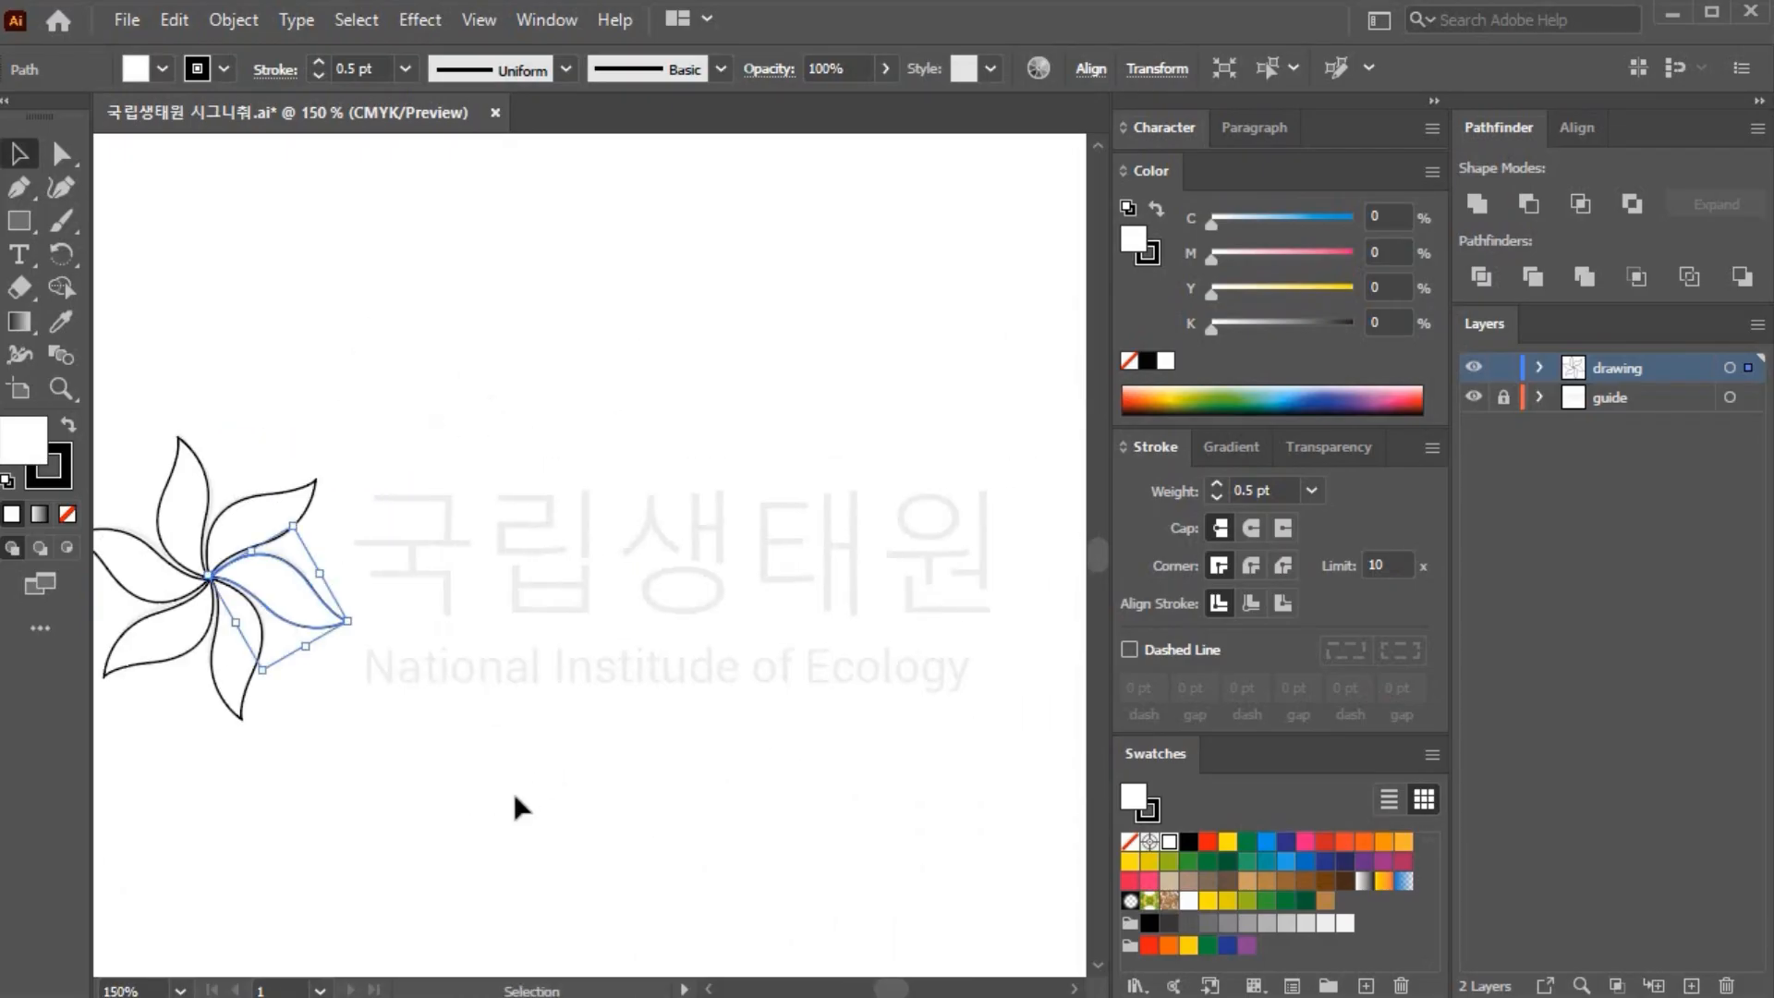
{"action": "left_click", "coordinate": [19, 256]}
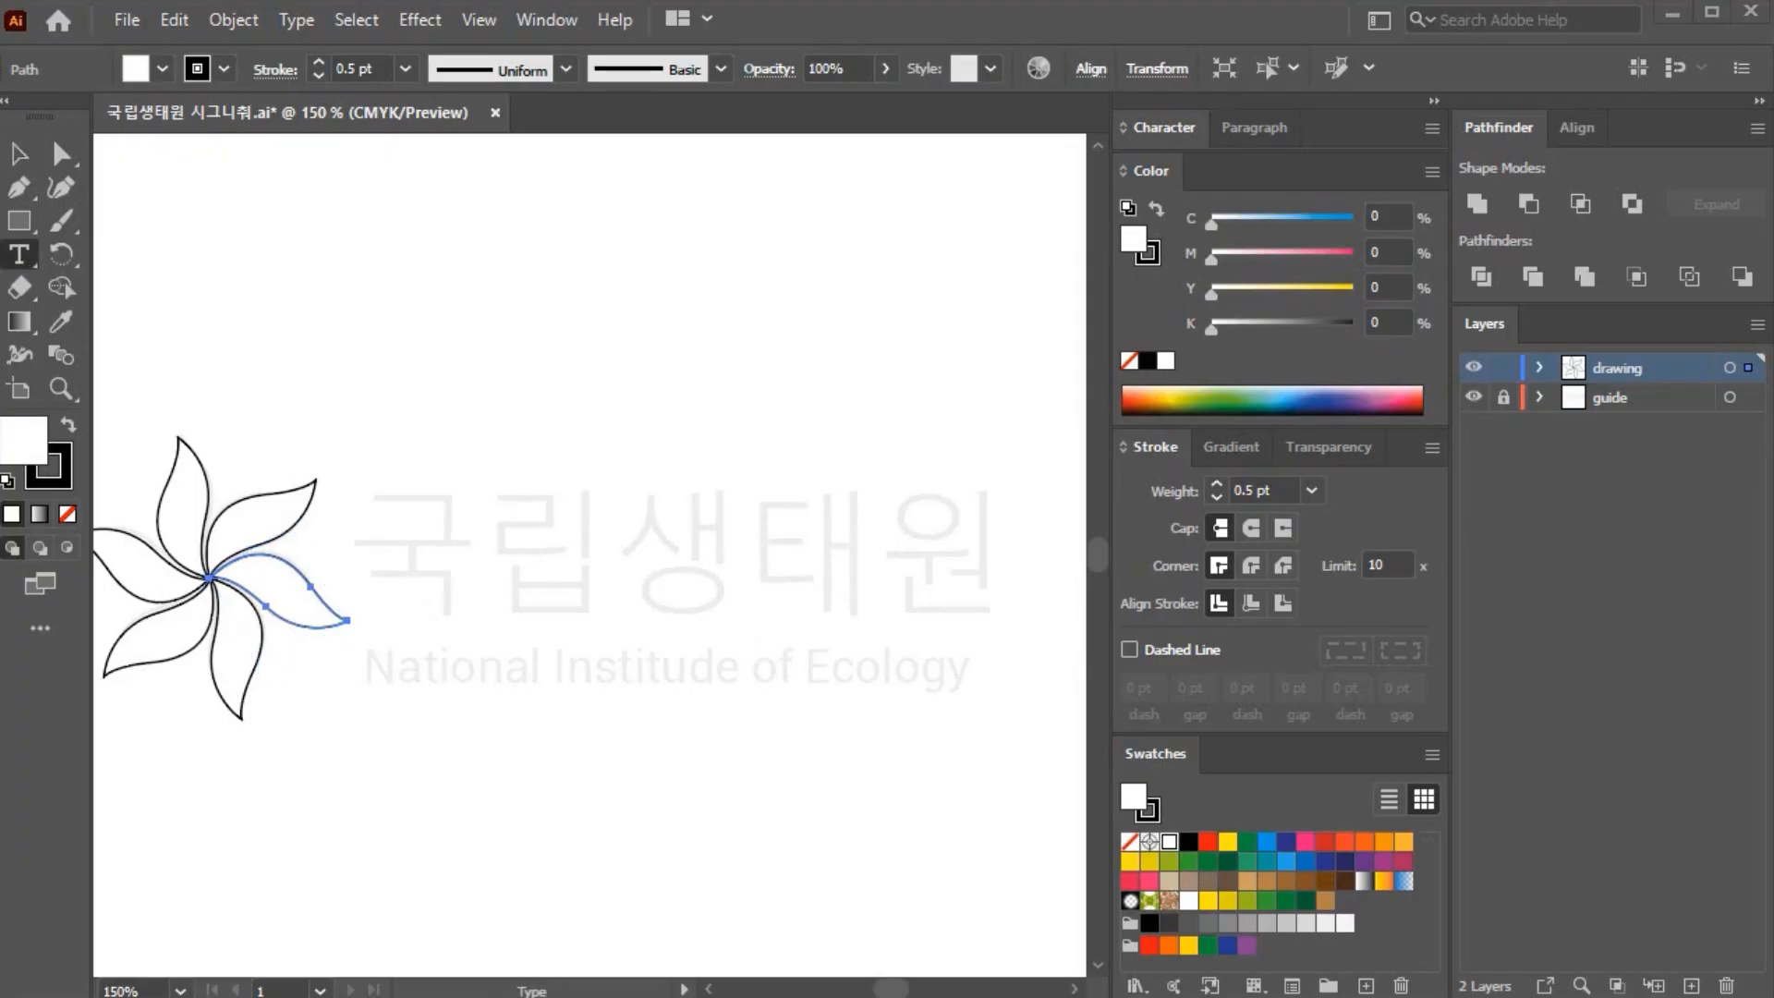
{"action": "key", "text": "v"}
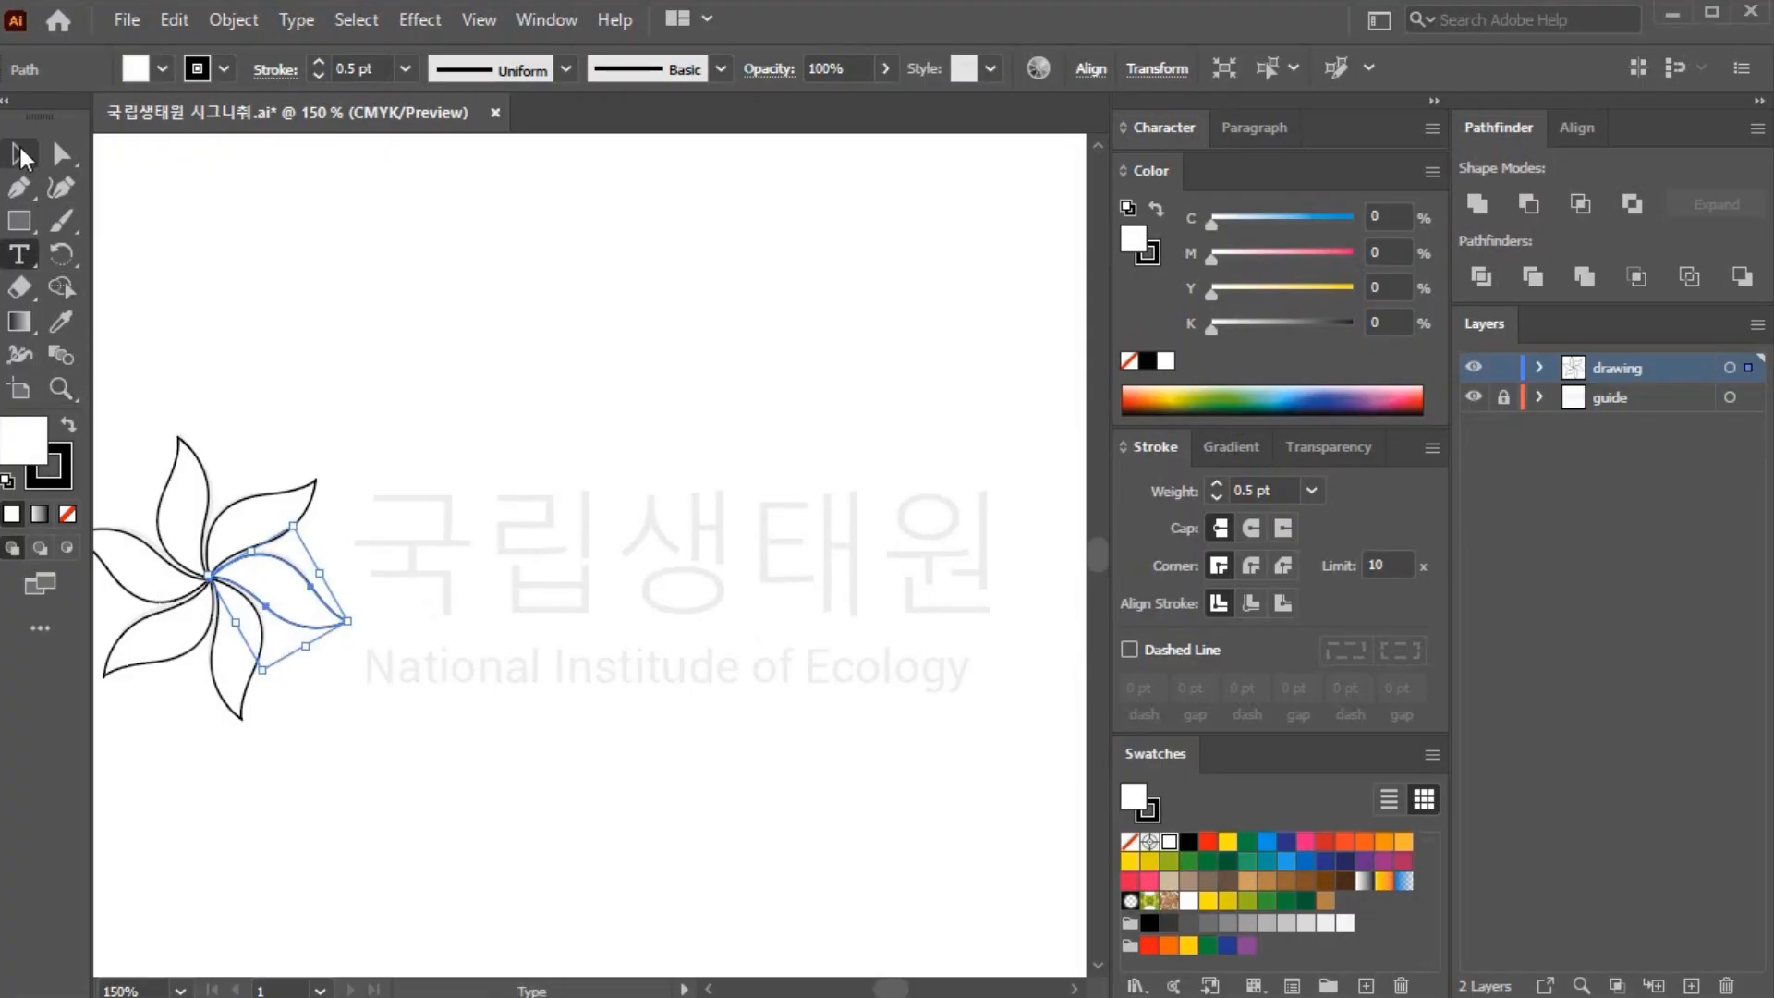
{"action": "left_click", "coordinate": [28, 263]}
{"action": "left_click", "coordinate": [425, 311]}
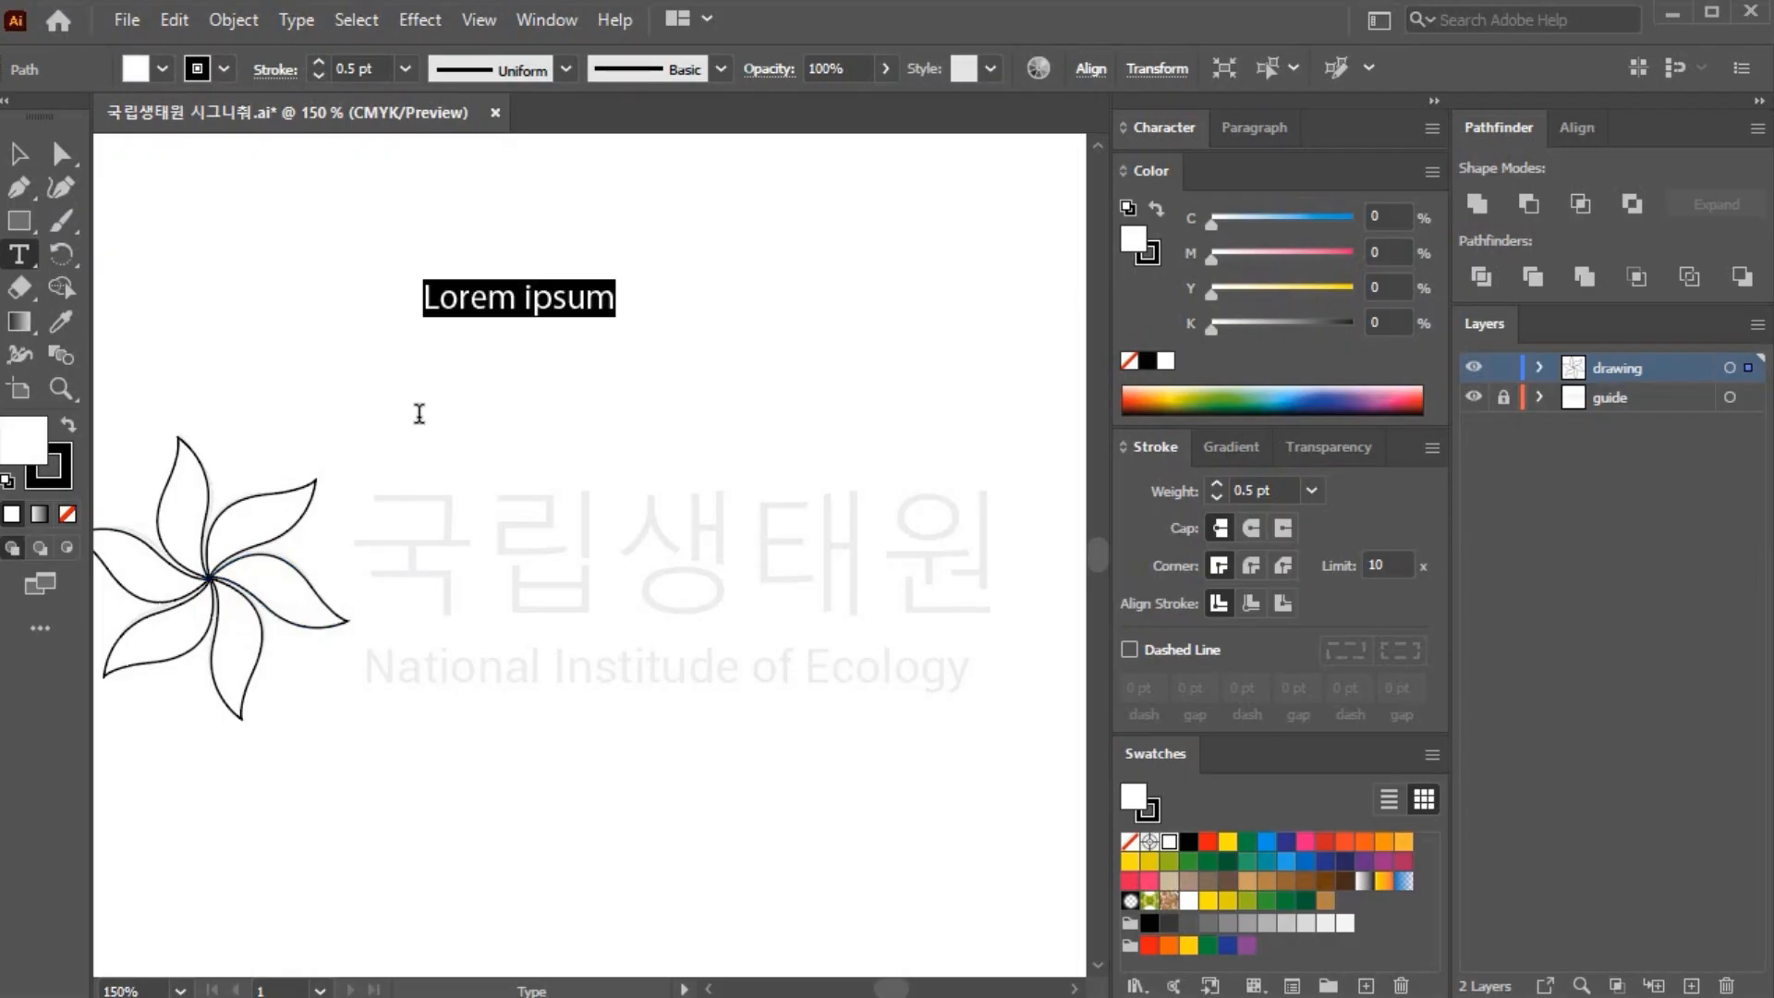
{"action": "key", "text": "ctrl+v"}
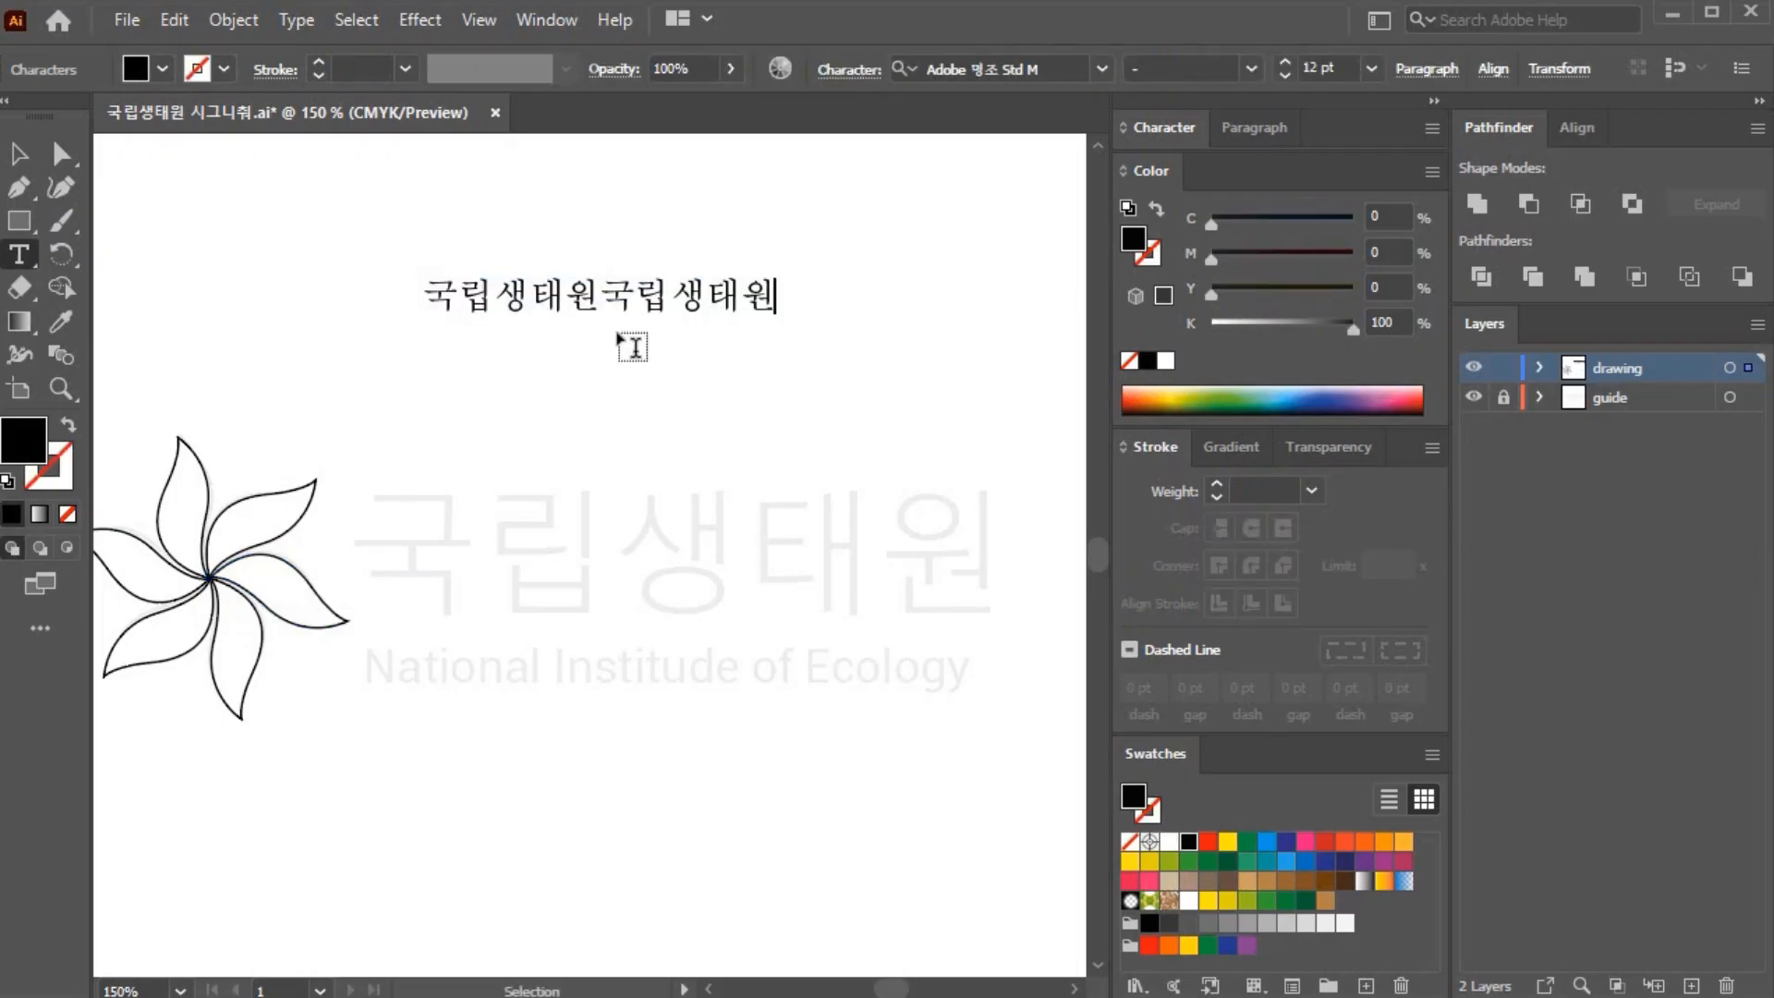
{"action": "key", "text": "ctrl+z"}
Step: Select the whole 국립생태원 text and bring up its full character formatting options
{"action": "double_click", "coordinate": [566, 294]}
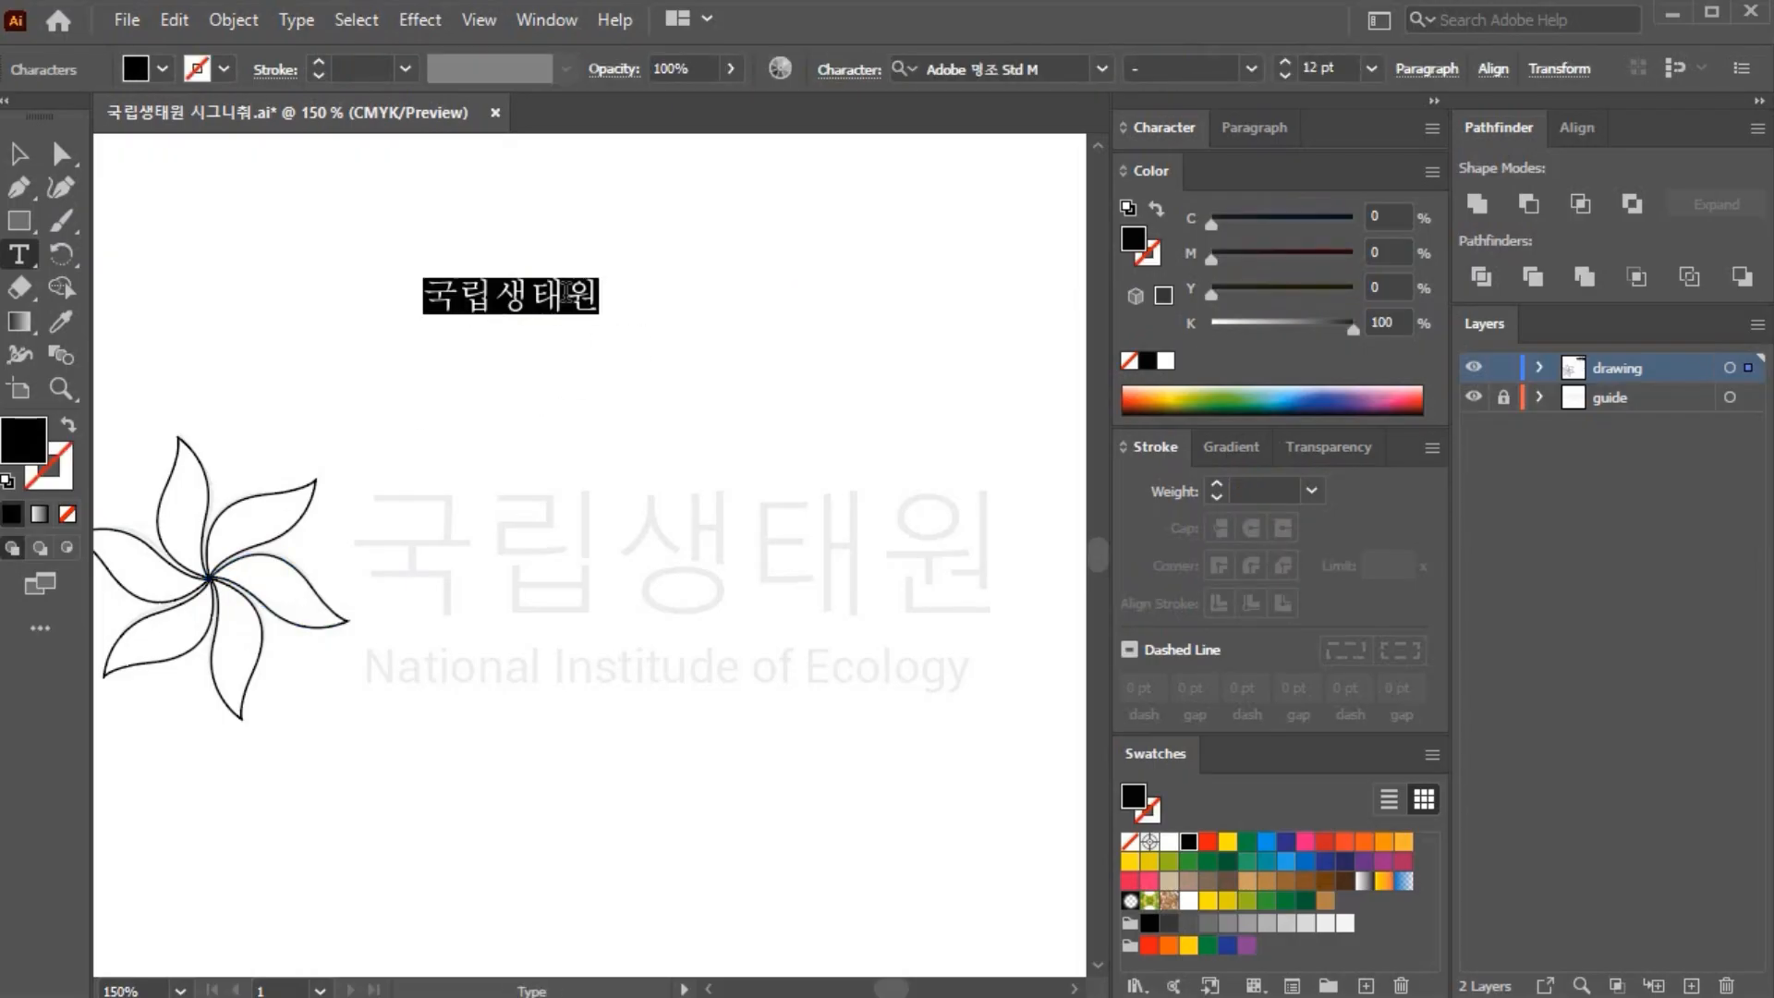
{"action": "left_click", "coordinate": [1759, 100]}
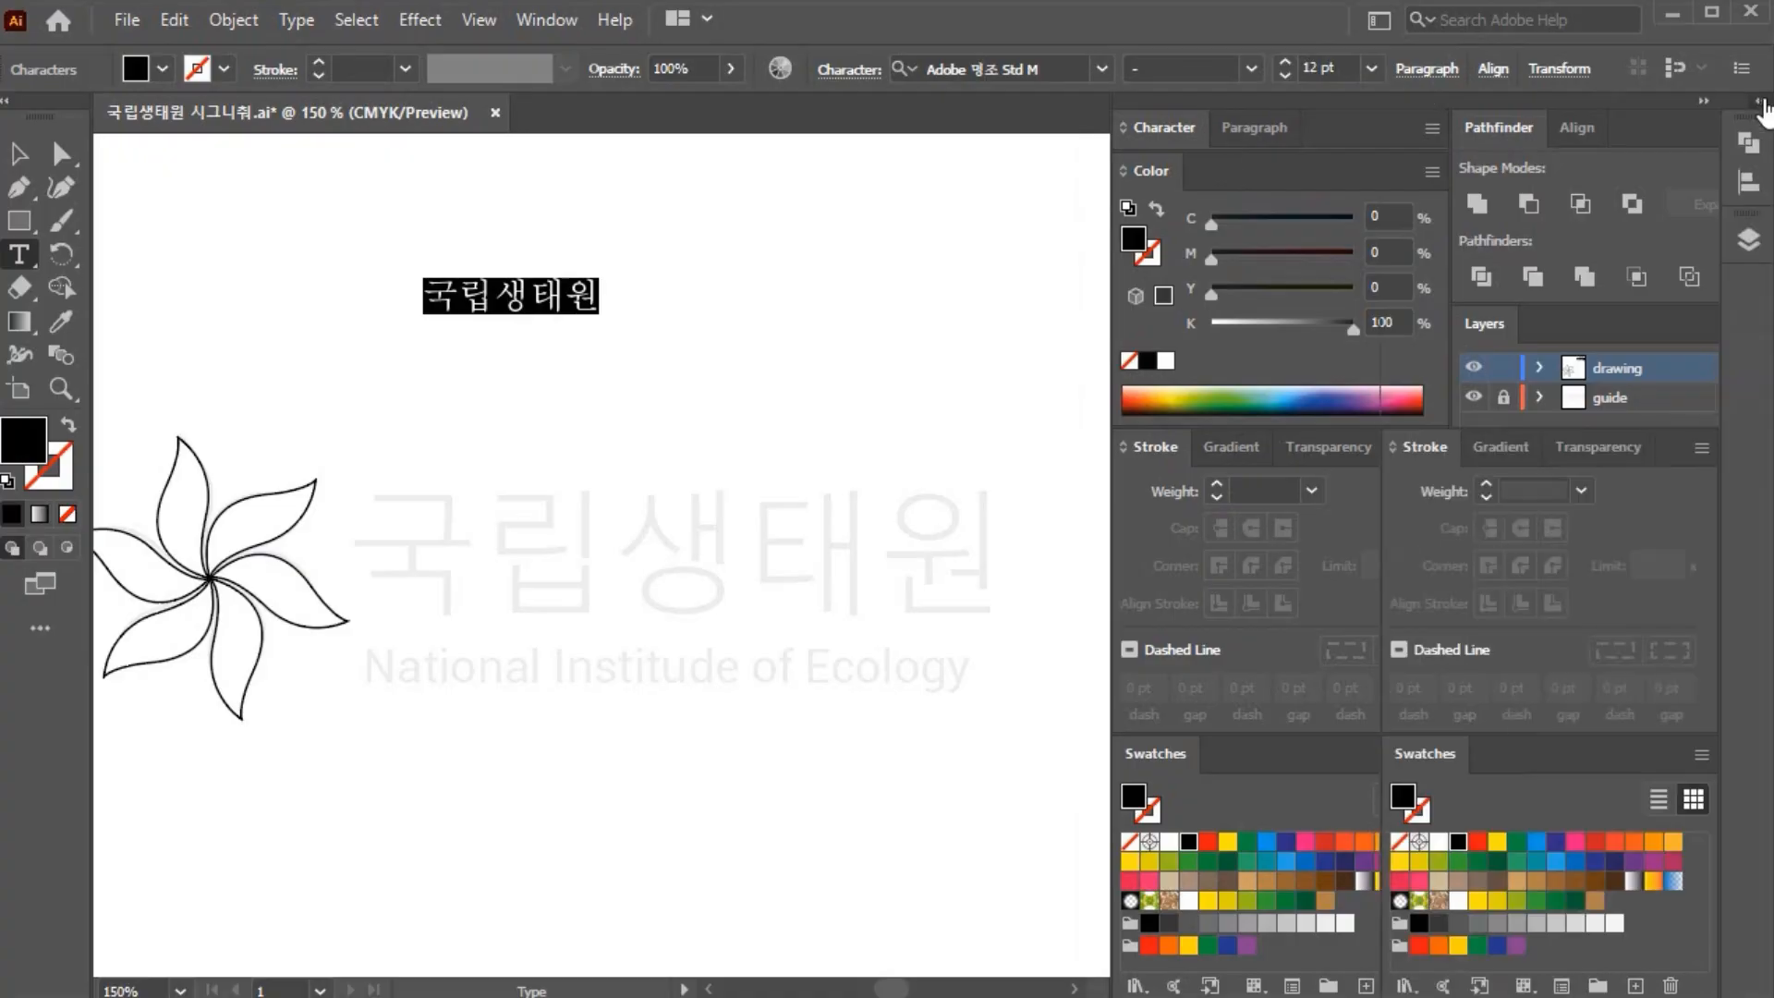
{"action": "left_click", "coordinate": [1428, 127]}
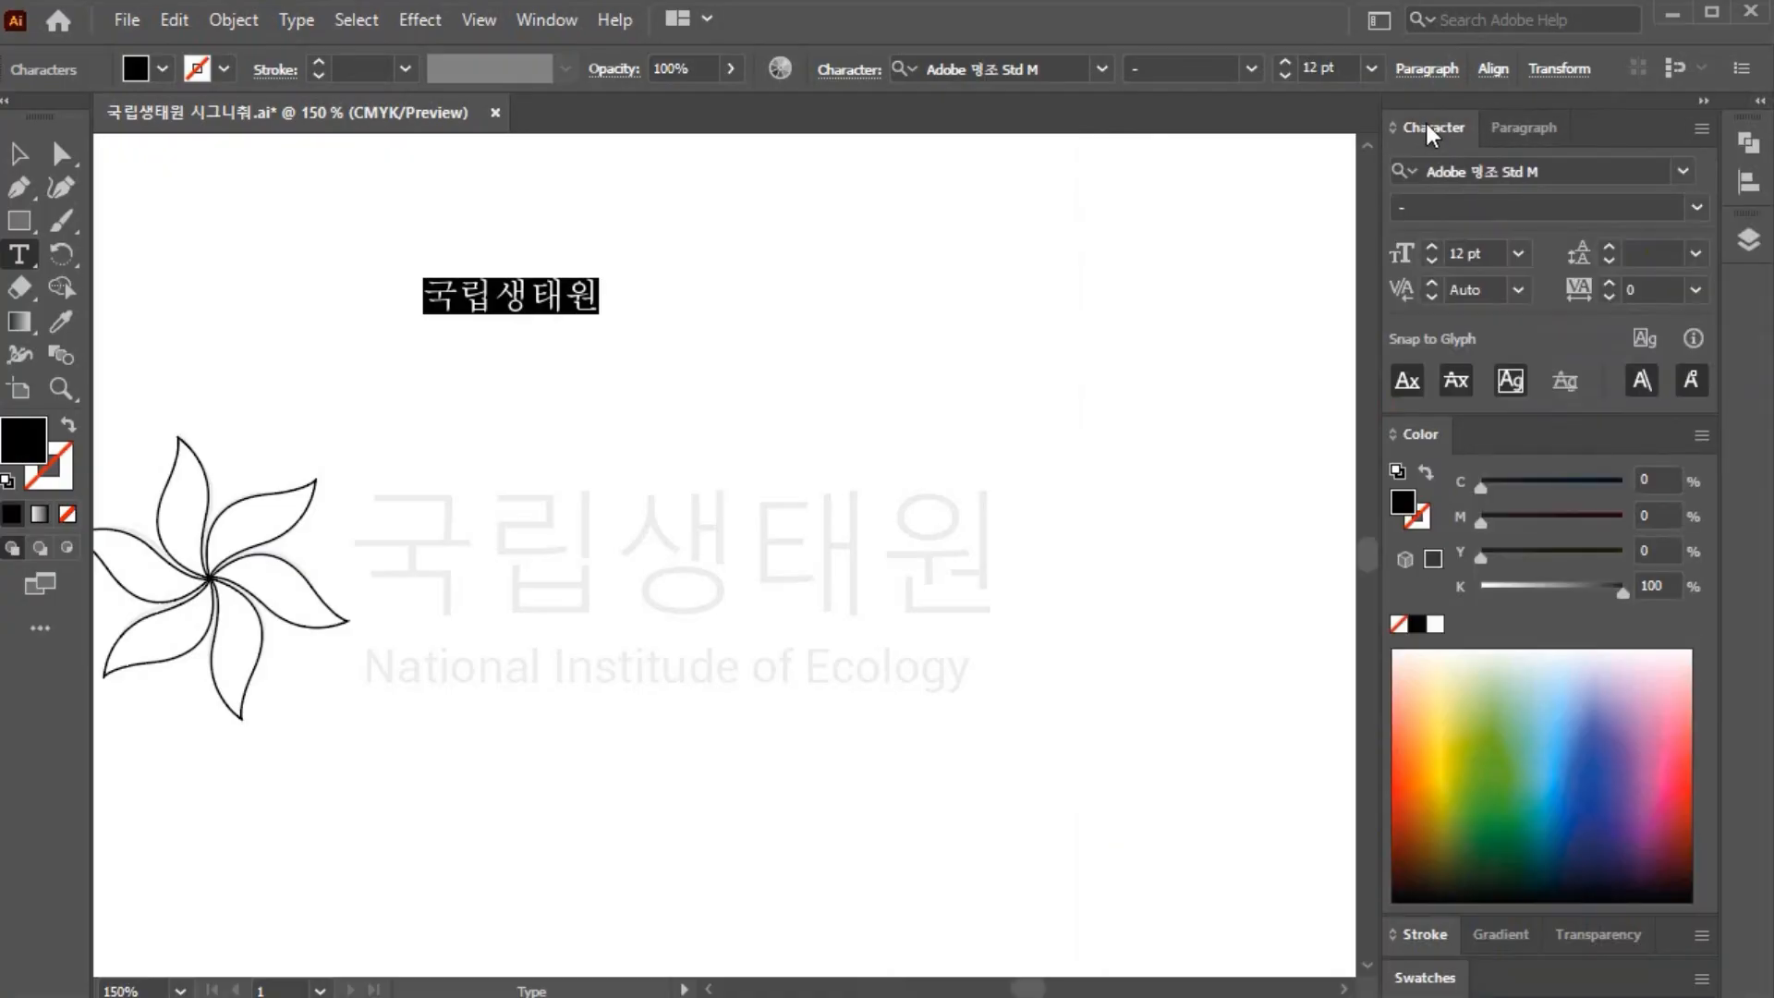
Step: Browse the available and favorite fonts and set the 국립생태원 text to 맑은 고딕 Semilight
{"action": "left_click", "coordinate": [1683, 170]}
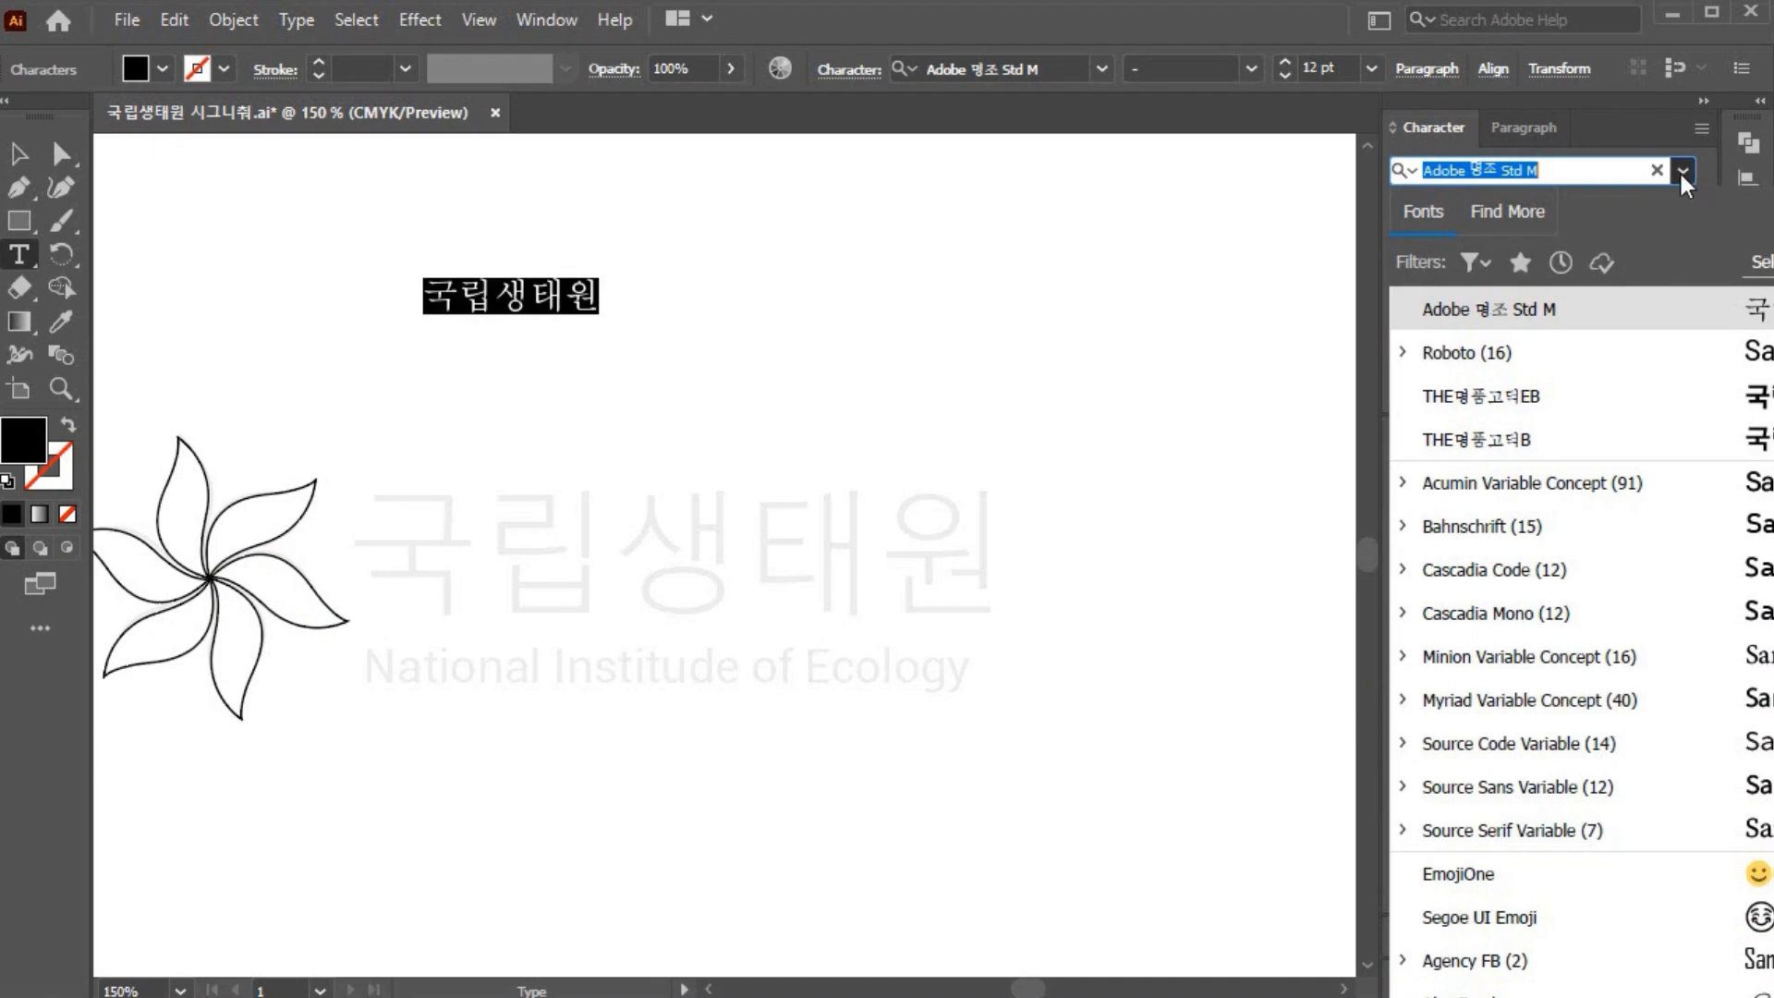
{"action": "left_click", "coordinate": [1520, 264]}
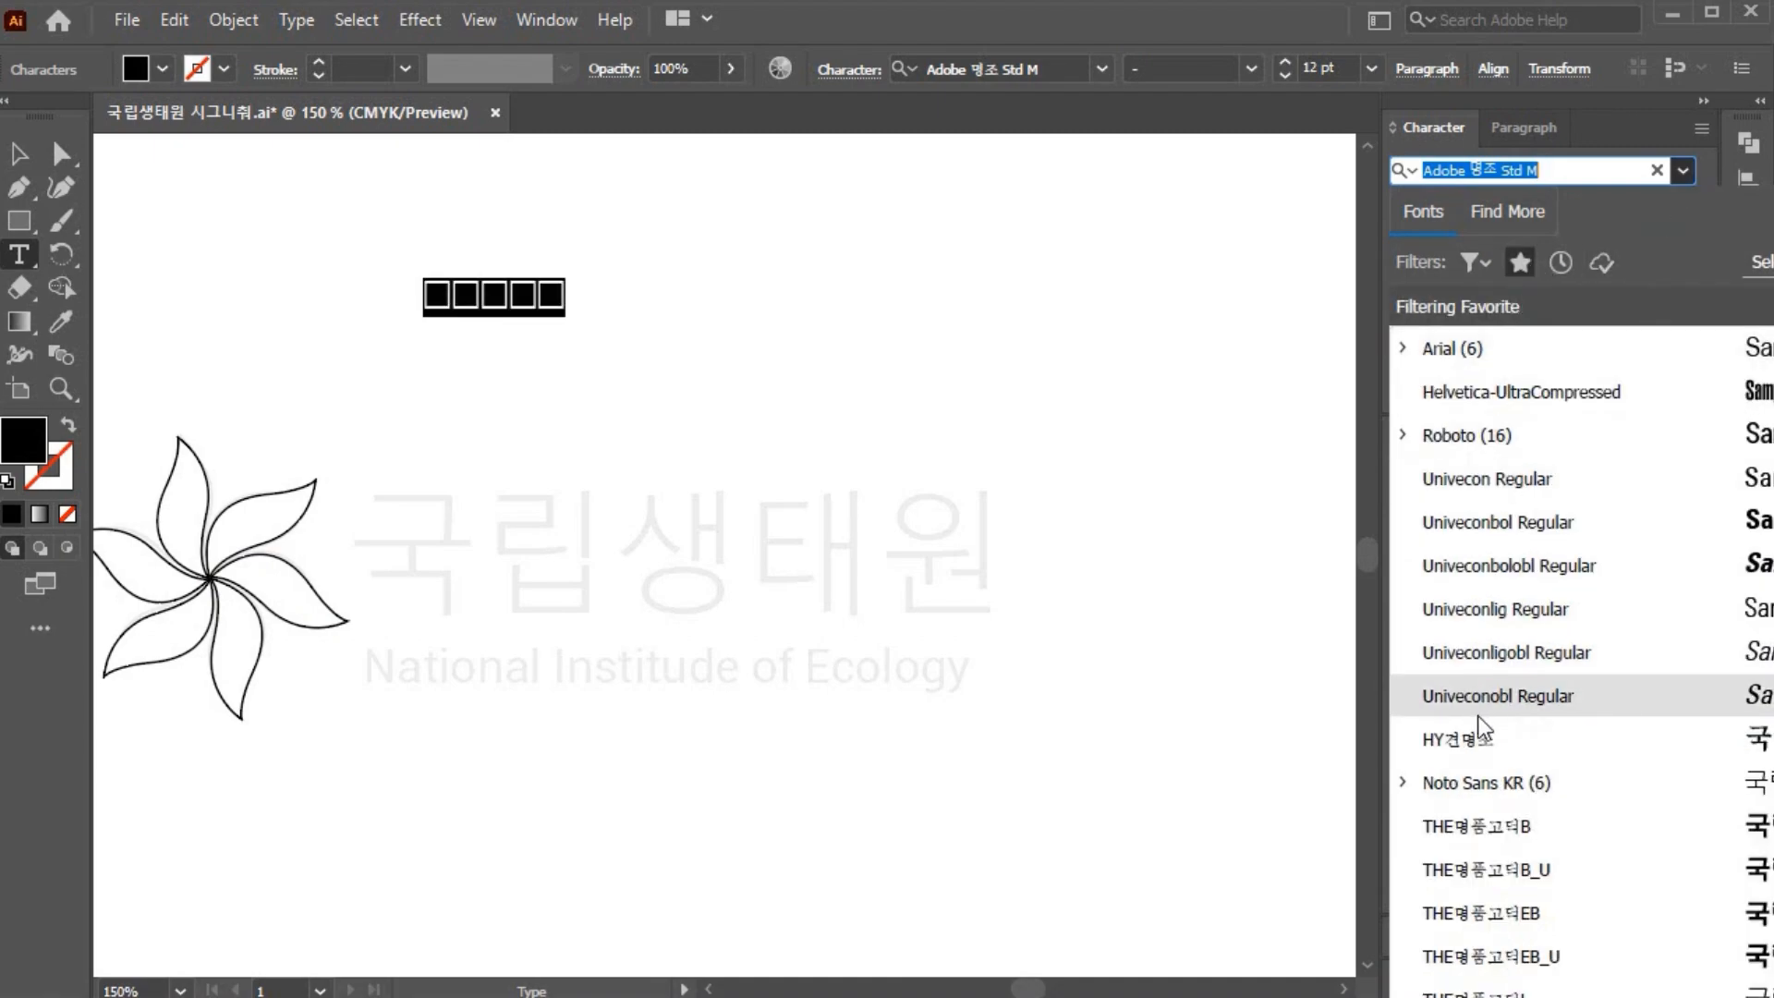
{"action": "scroll", "coordinate": [1479, 717], "scroll_direction": "down", "scroll_amount": 2}
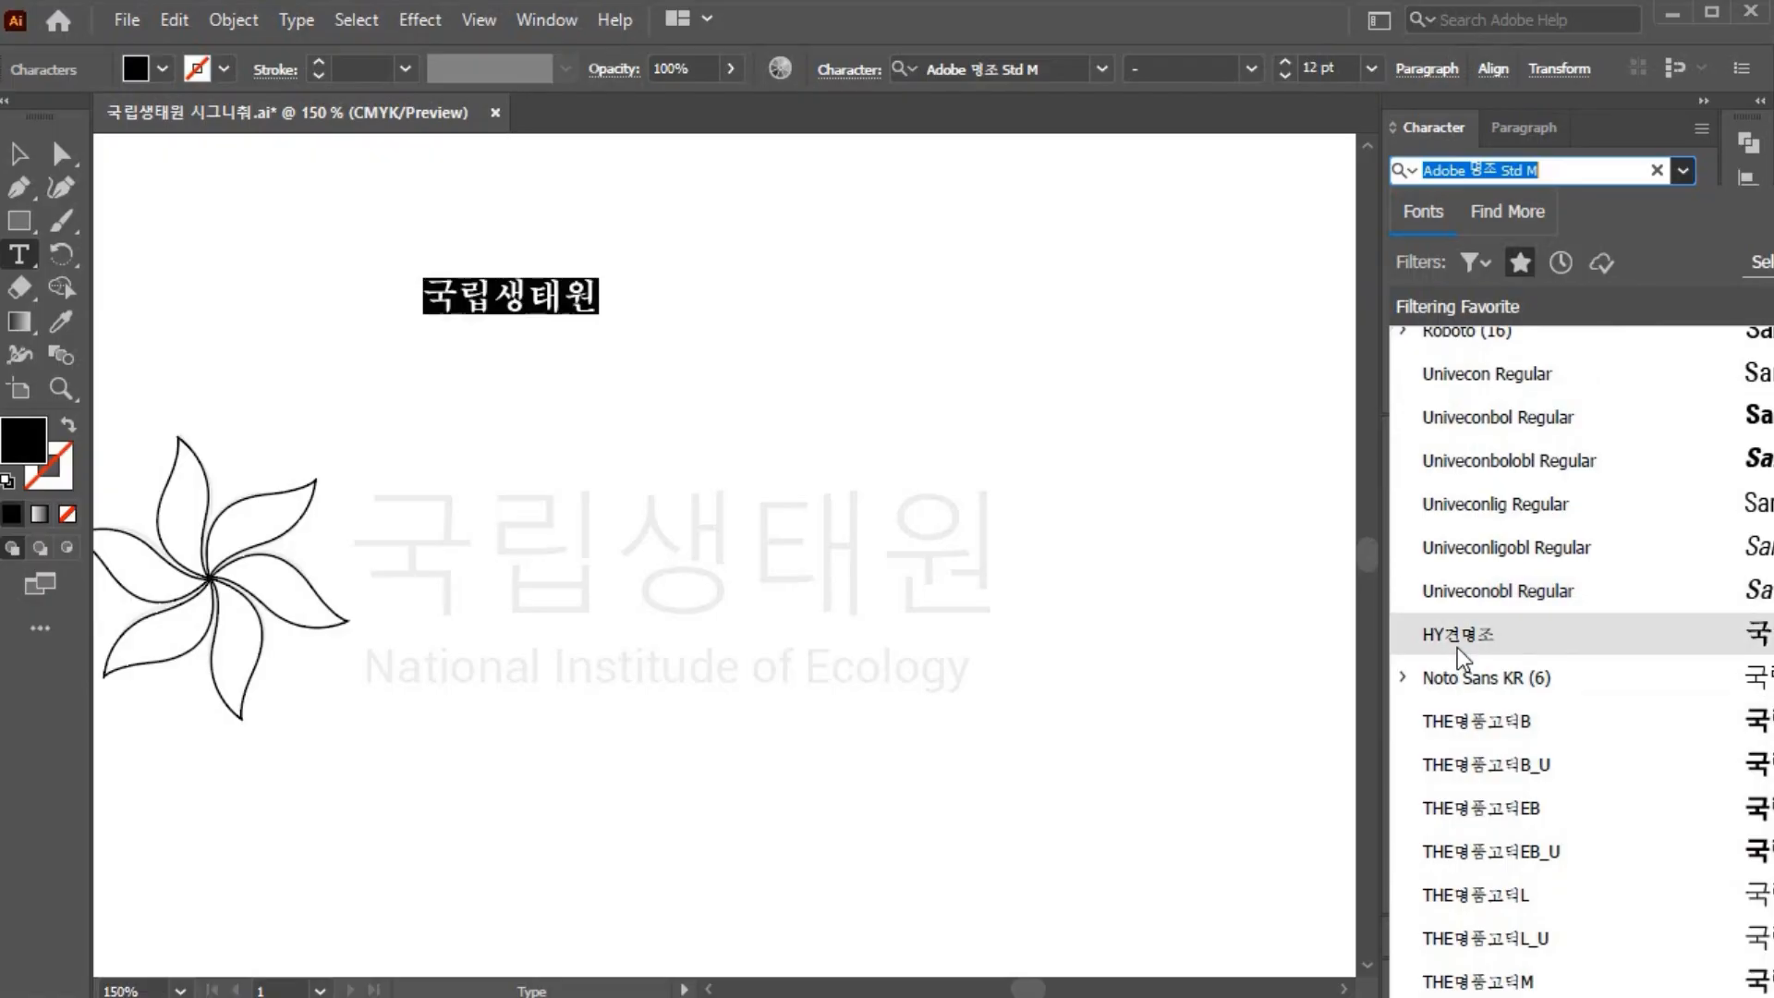
{"action": "left_click", "coordinate": [1519, 263]}
{"action": "scroll", "coordinate": [1538, 758], "scroll_direction": "down", "scroll_amount": 15}
{"action": "scroll", "coordinate": [1556, 762], "scroll_direction": "down", "scroll_amount": 20}
{"action": "scroll", "coordinate": [1556, 758], "scroll_direction": "down", "scroll_amount": 10}
{"action": "scroll", "coordinate": [1556, 758], "scroll_direction": "down", "scroll_amount": 10}
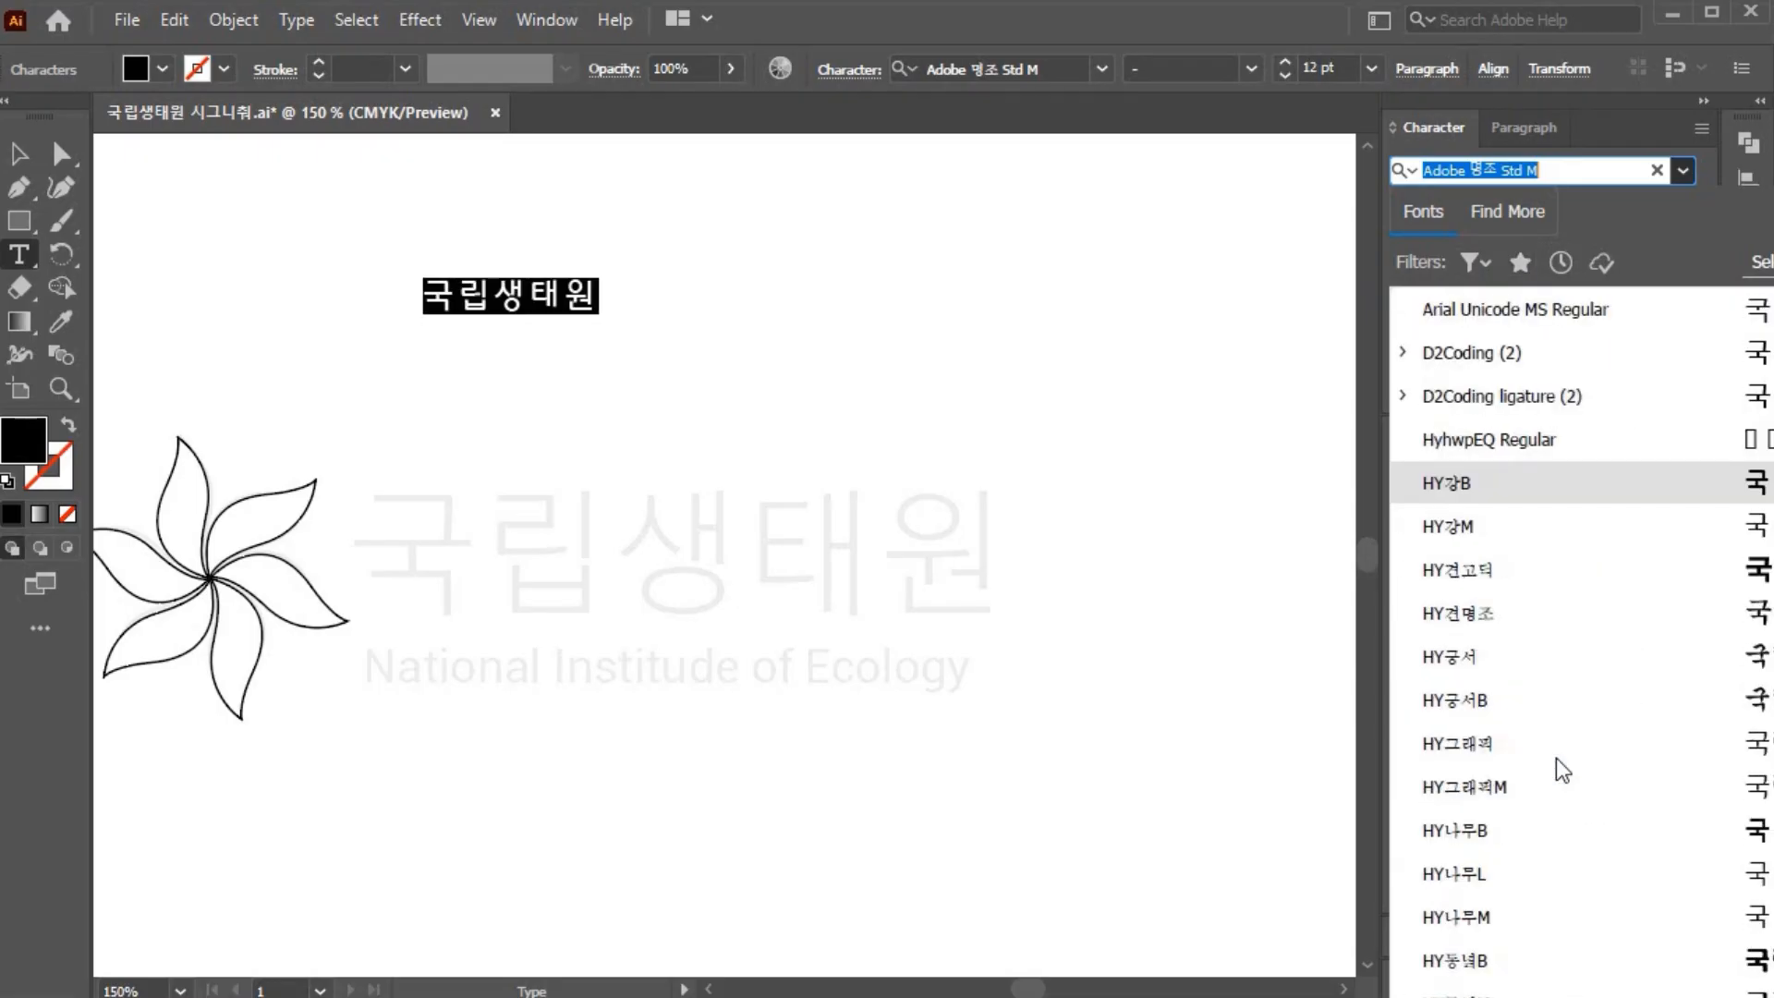
{"action": "scroll", "coordinate": [1556, 757], "scroll_direction": "down", "scroll_amount": 10}
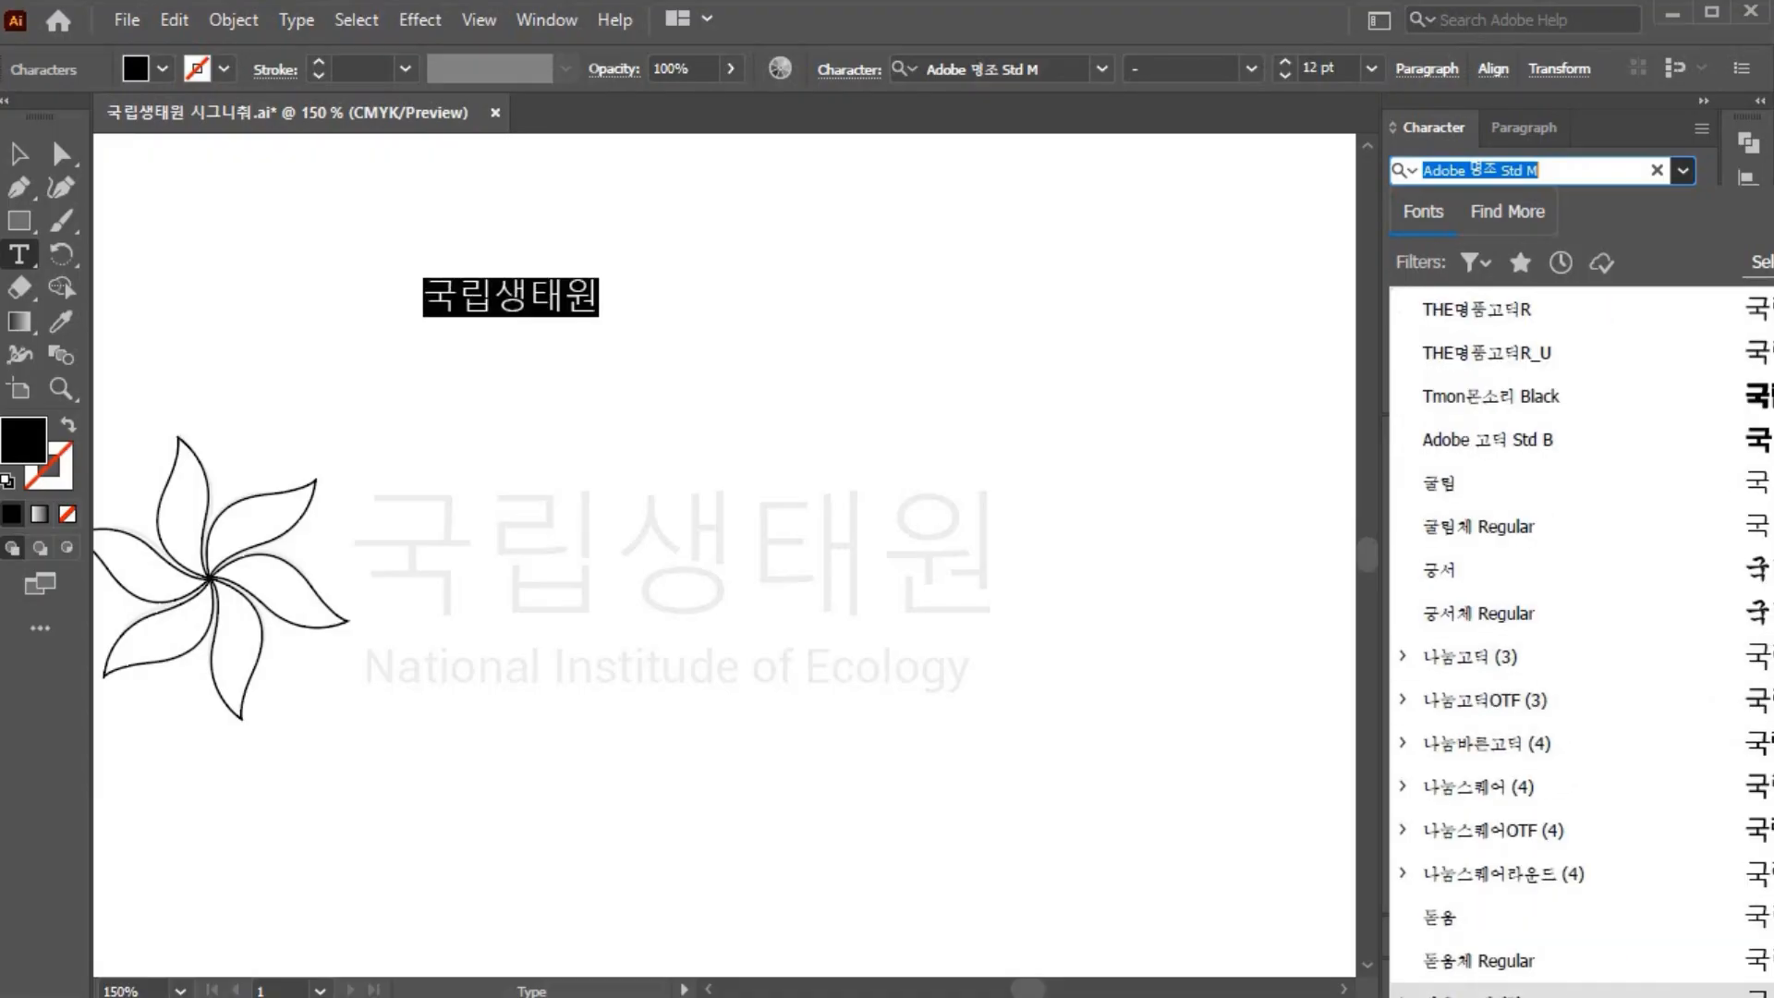
{"action": "left_click", "coordinate": [1520, 265]}
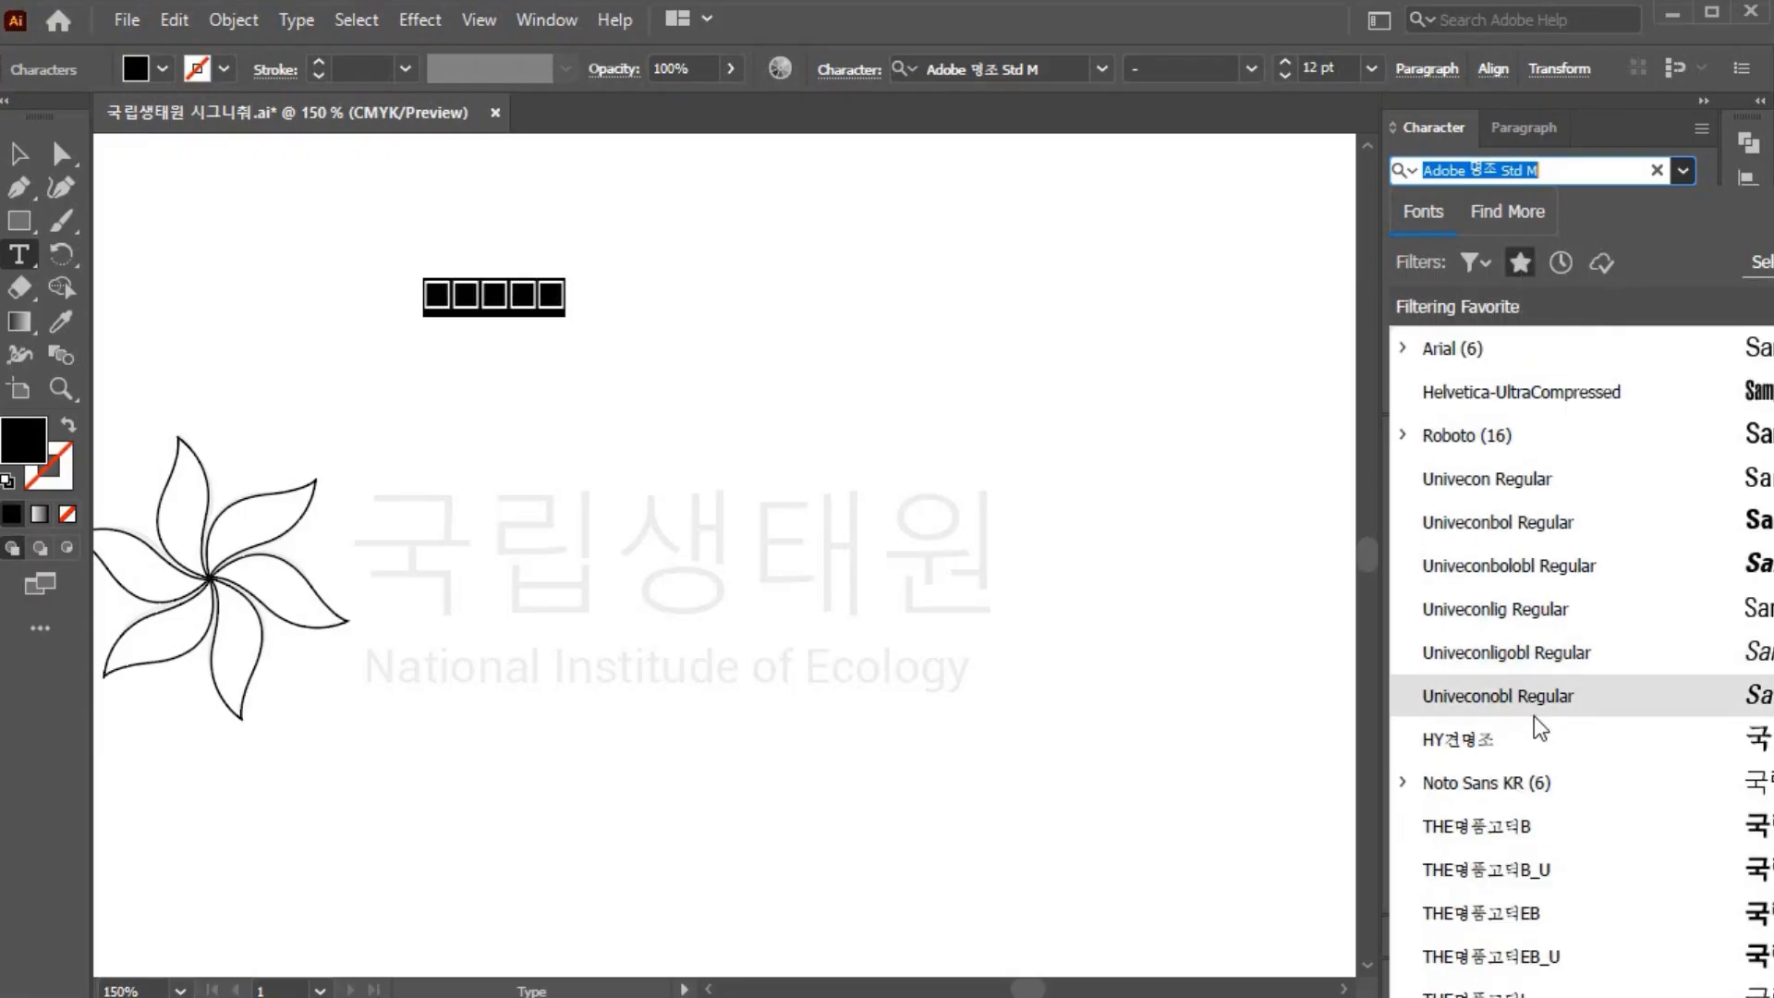
{"action": "scroll", "coordinate": [1534, 717], "scroll_direction": "down", "scroll_amount": 1}
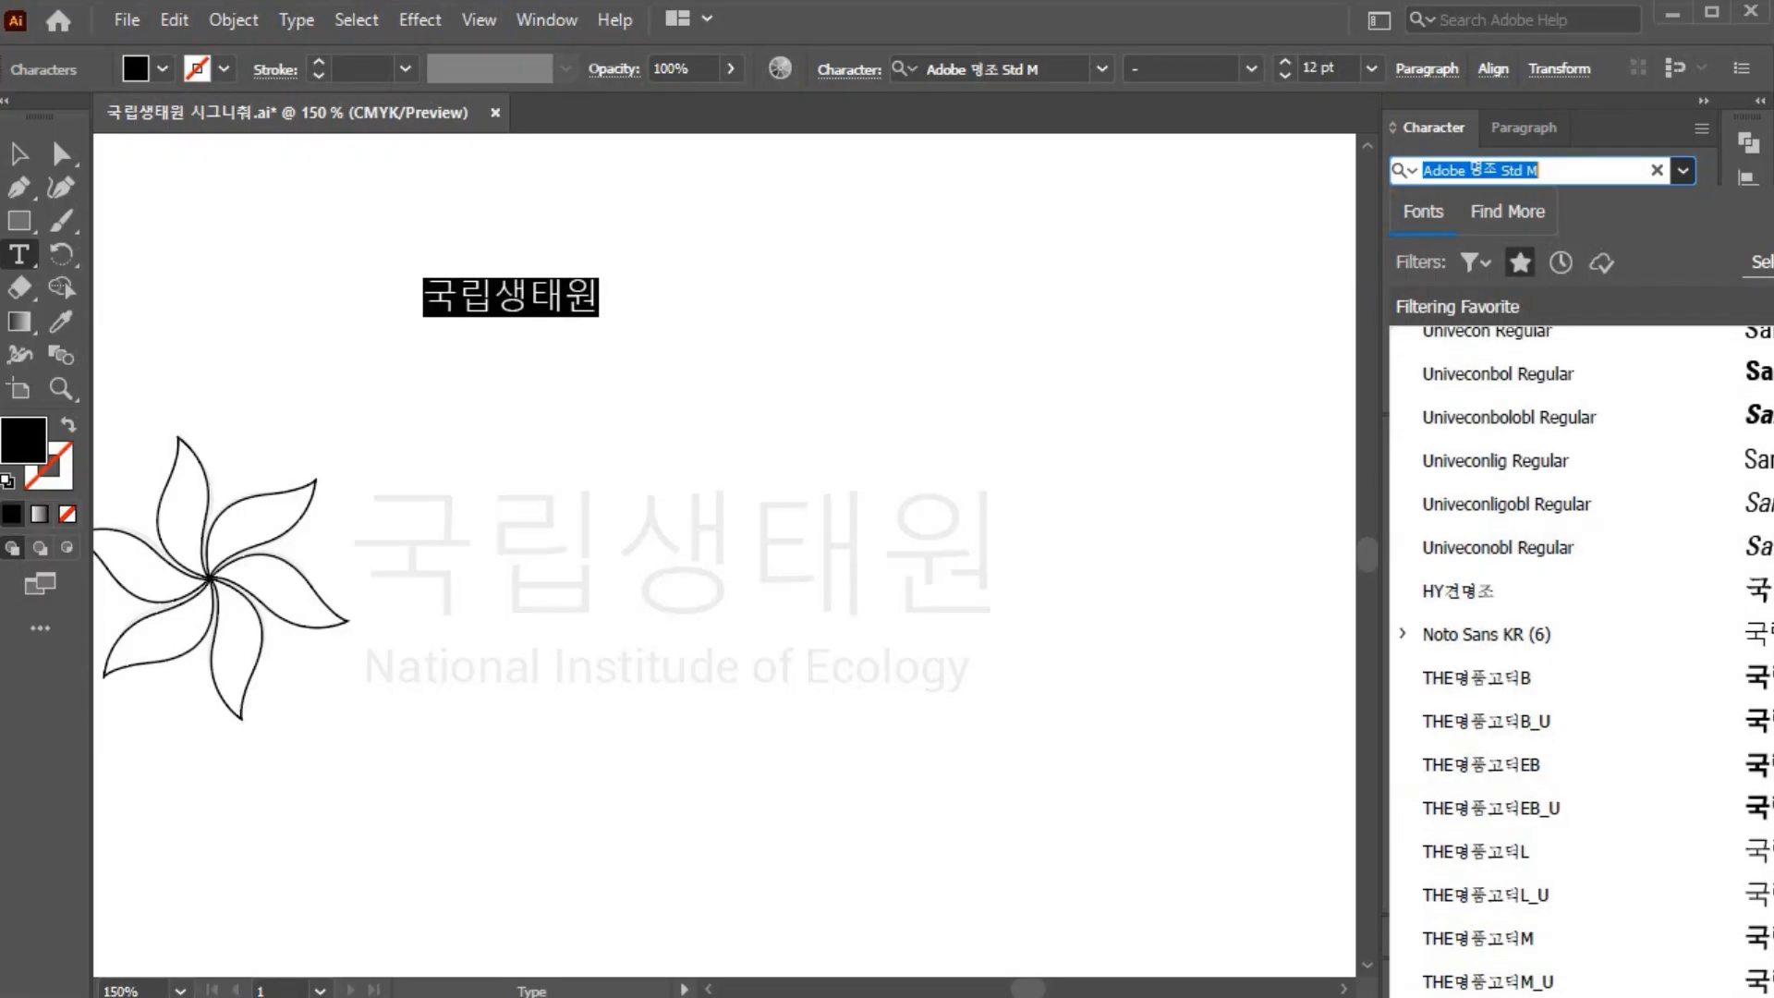
{"action": "left_click", "coordinate": [1552, 996]}
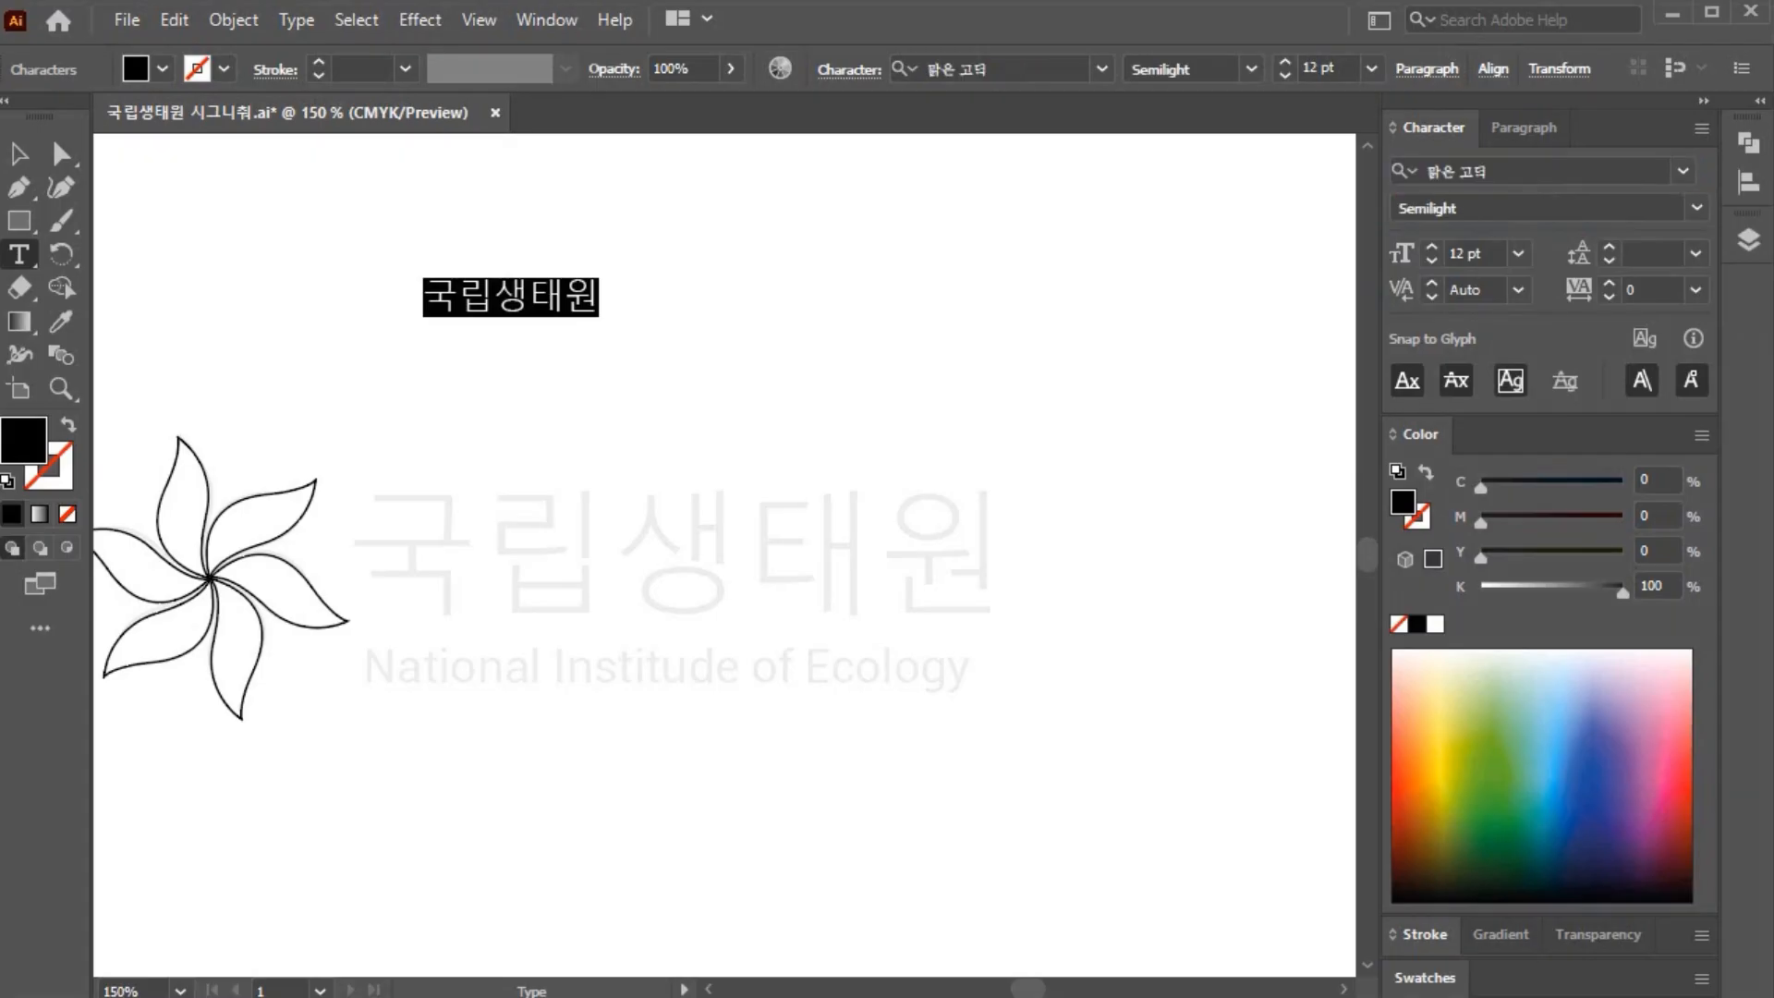
Step: Set the 국립생태원 text size to 45 pt and move the text onto the guide's Korean lettering
{"action": "left_click", "coordinate": [1505, 253]}
{"action": "type", "text": "45"}
{"action": "key", "text": "Return"}
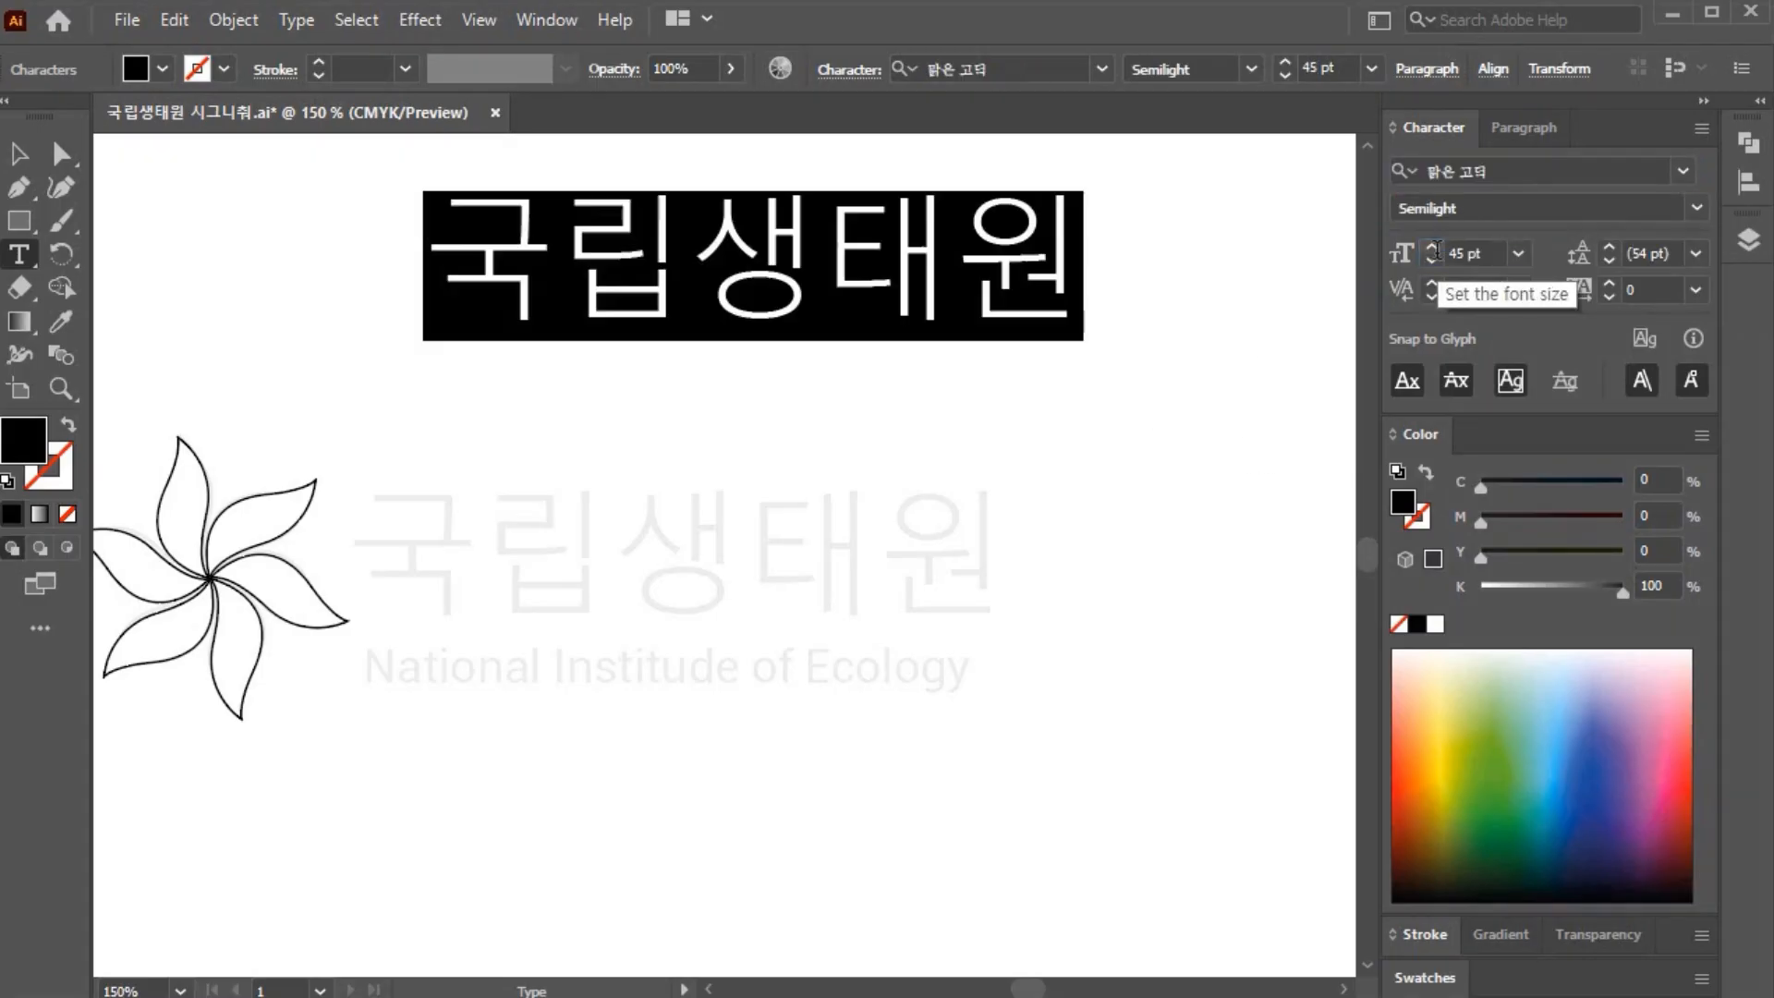
{"action": "left_click", "coordinate": [18, 153]}
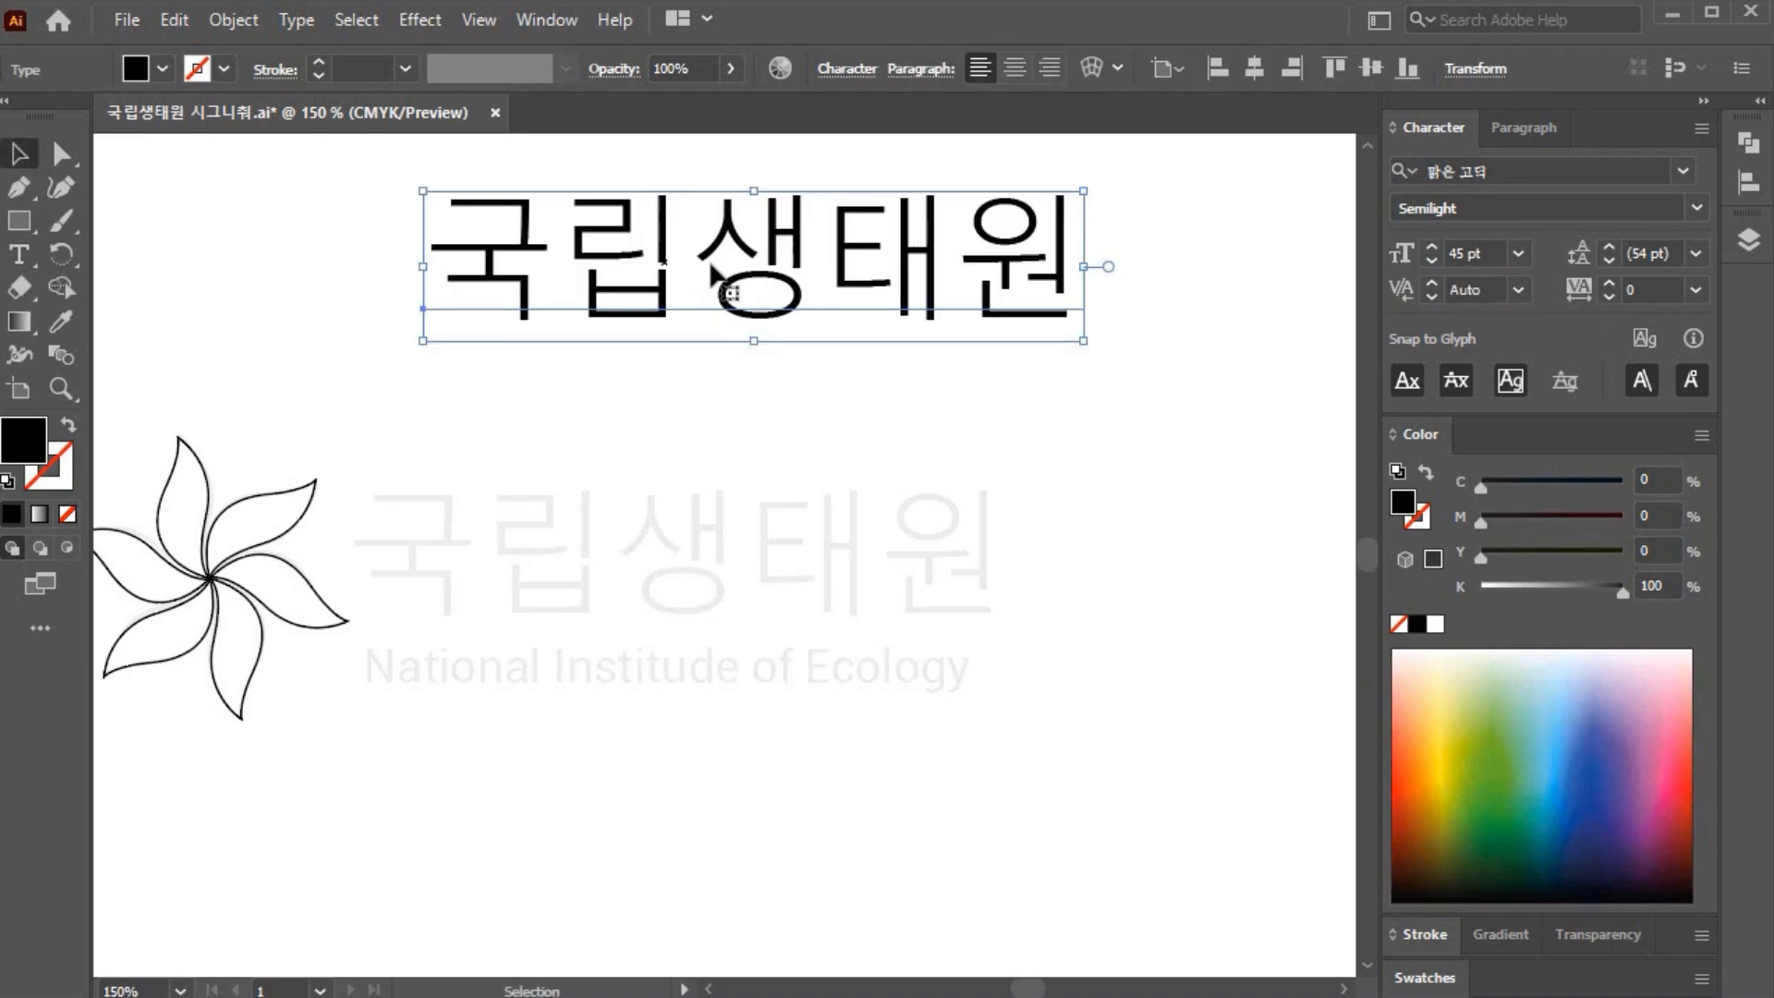
{"action": "left_click_drag", "start_coordinate": [758, 282], "coordinate": [675, 557]}
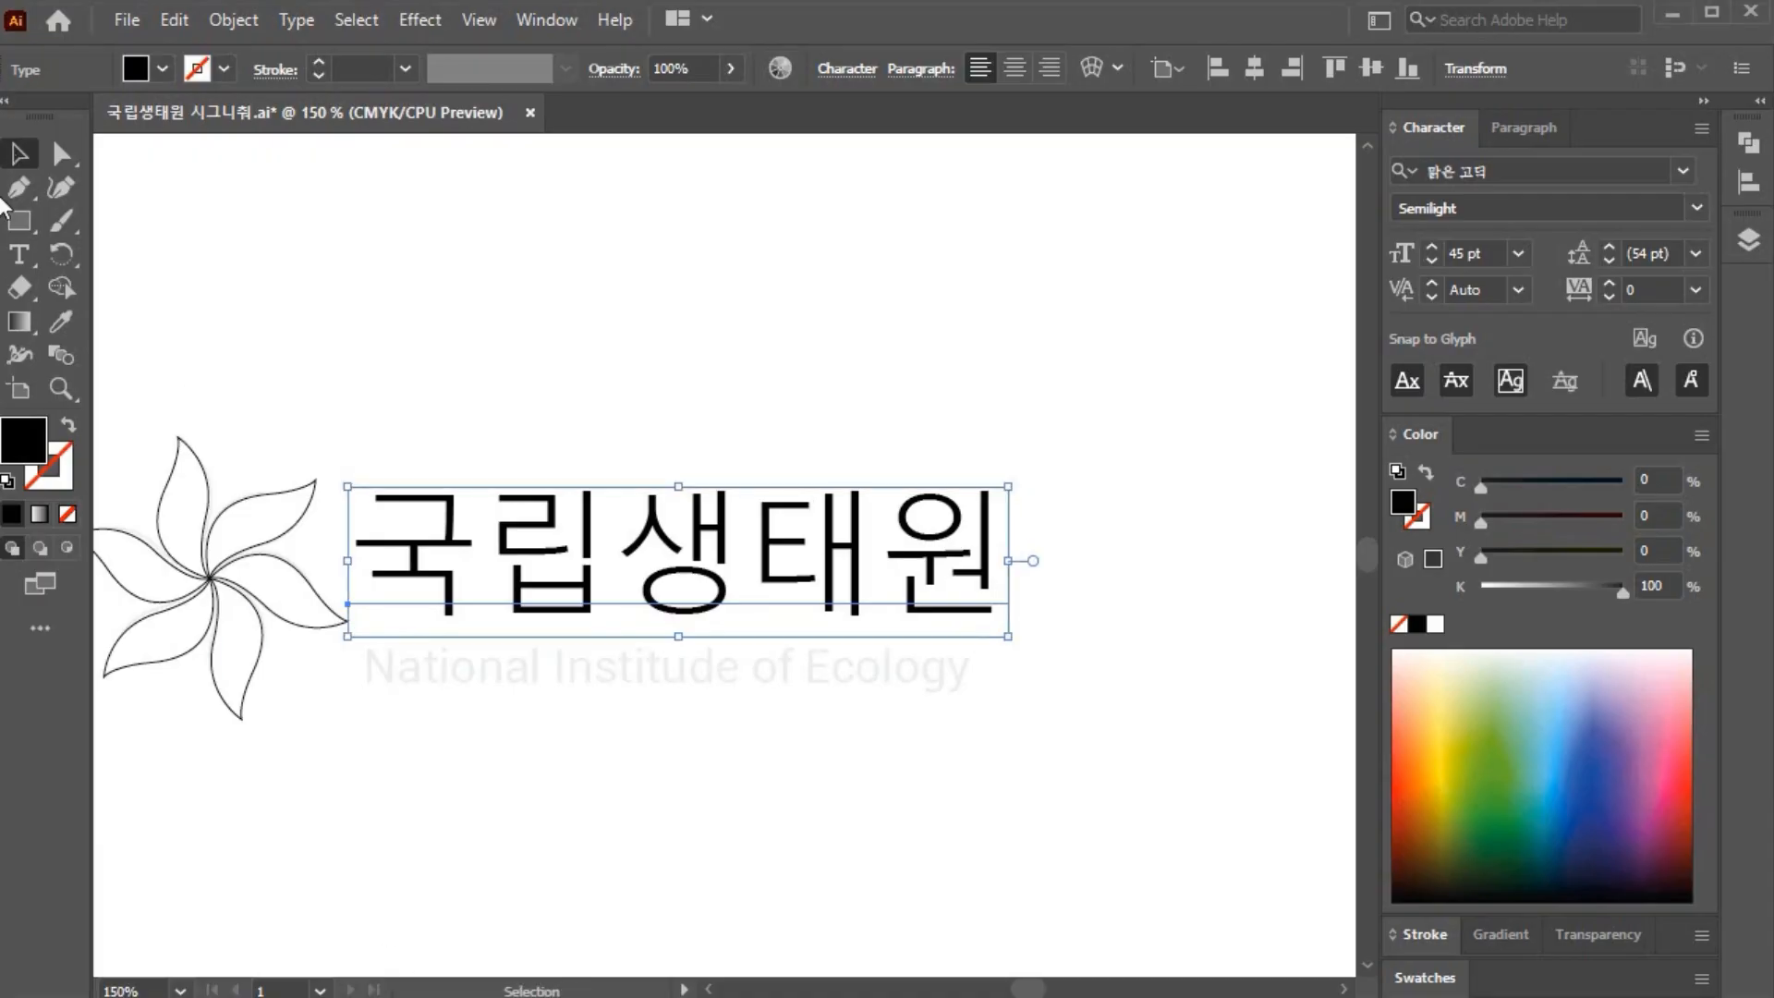
Step: Add the text National Institude of Ecology as point type above the Korean title
{"action": "left_click", "coordinate": [19, 254]}
{"action": "left_click", "coordinate": [629, 288]}
{"action": "key", "text": "ctrl+v"}
Step: Format the entire National Institude of Ecology line in Roboto Condensed at 18 pt
{"action": "key", "text": "ctrl+a"}
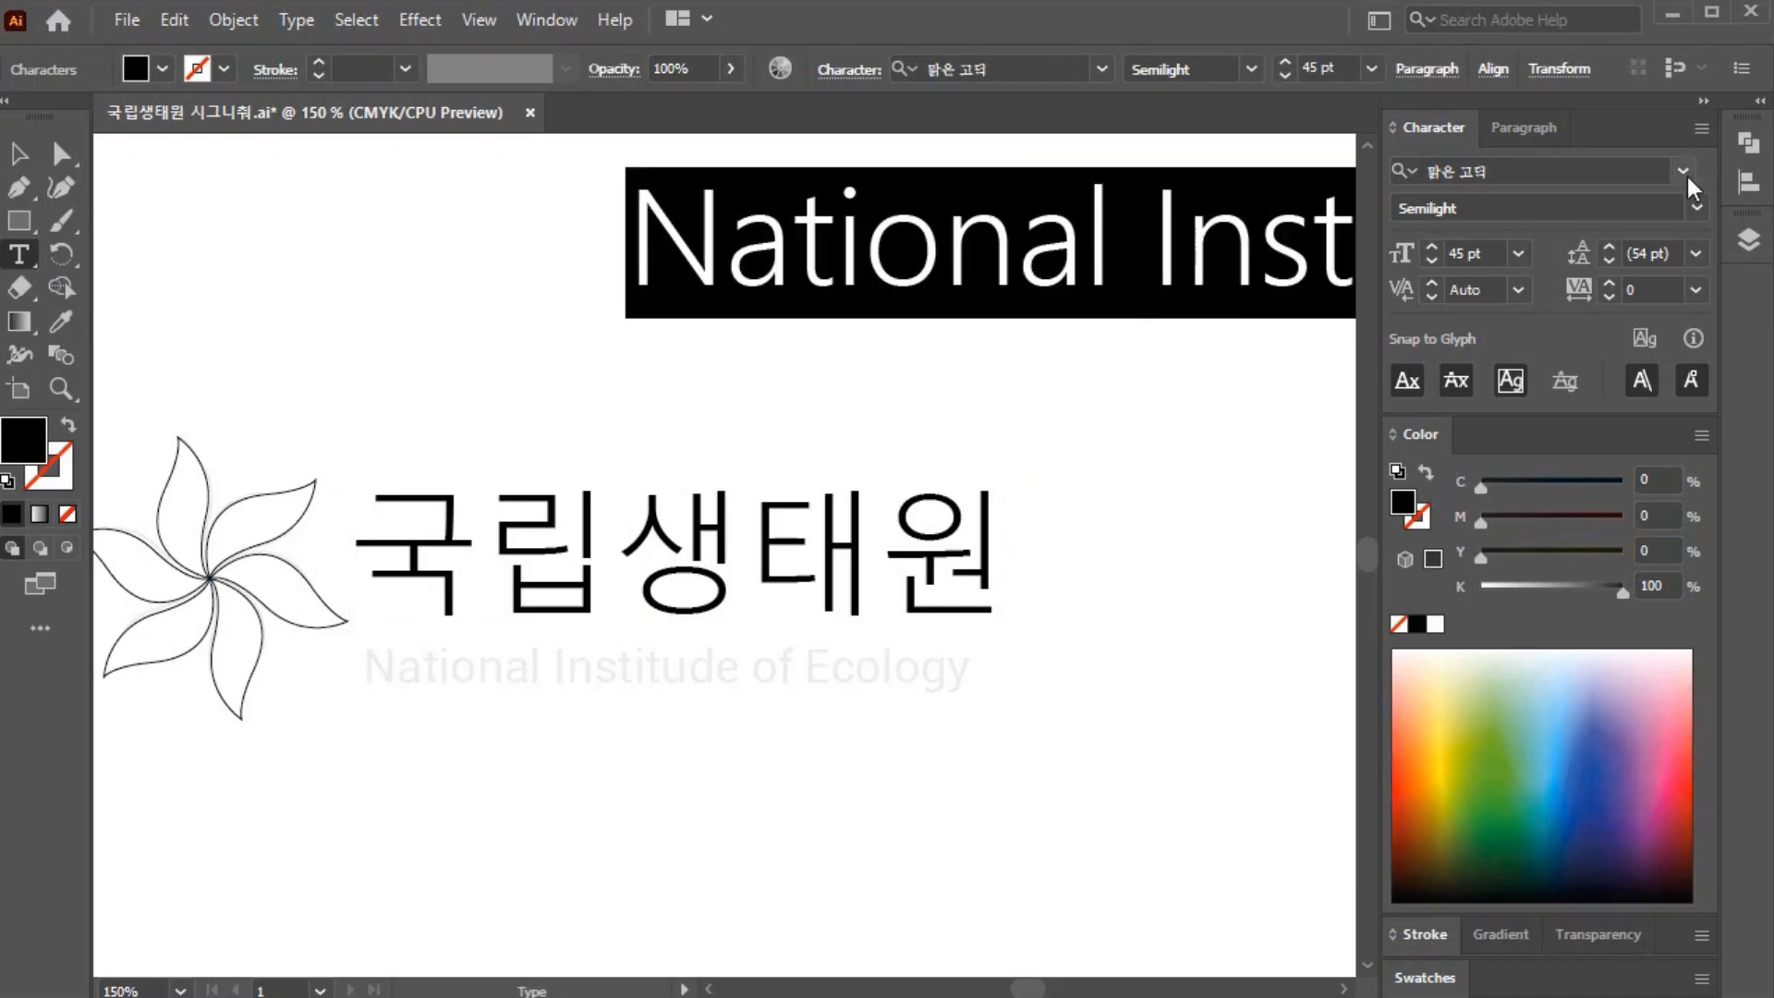
{"action": "left_click", "coordinate": [1680, 169]}
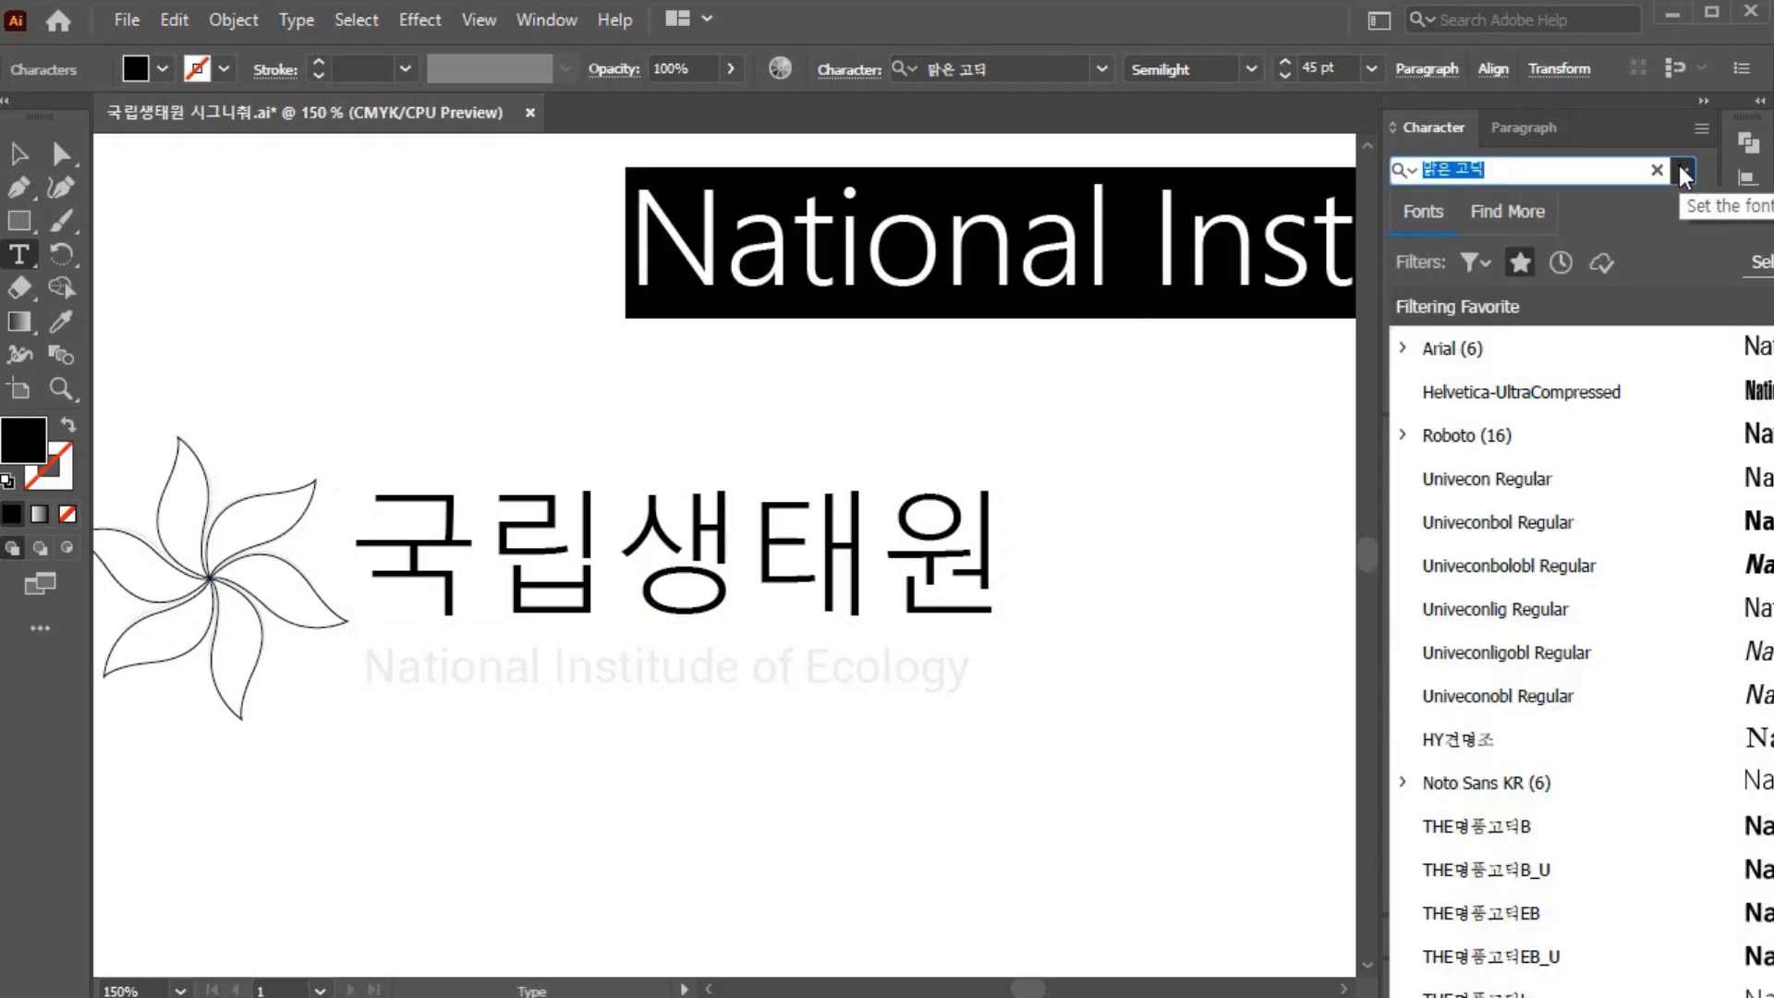
{"action": "left_click", "coordinate": [1529, 434]}
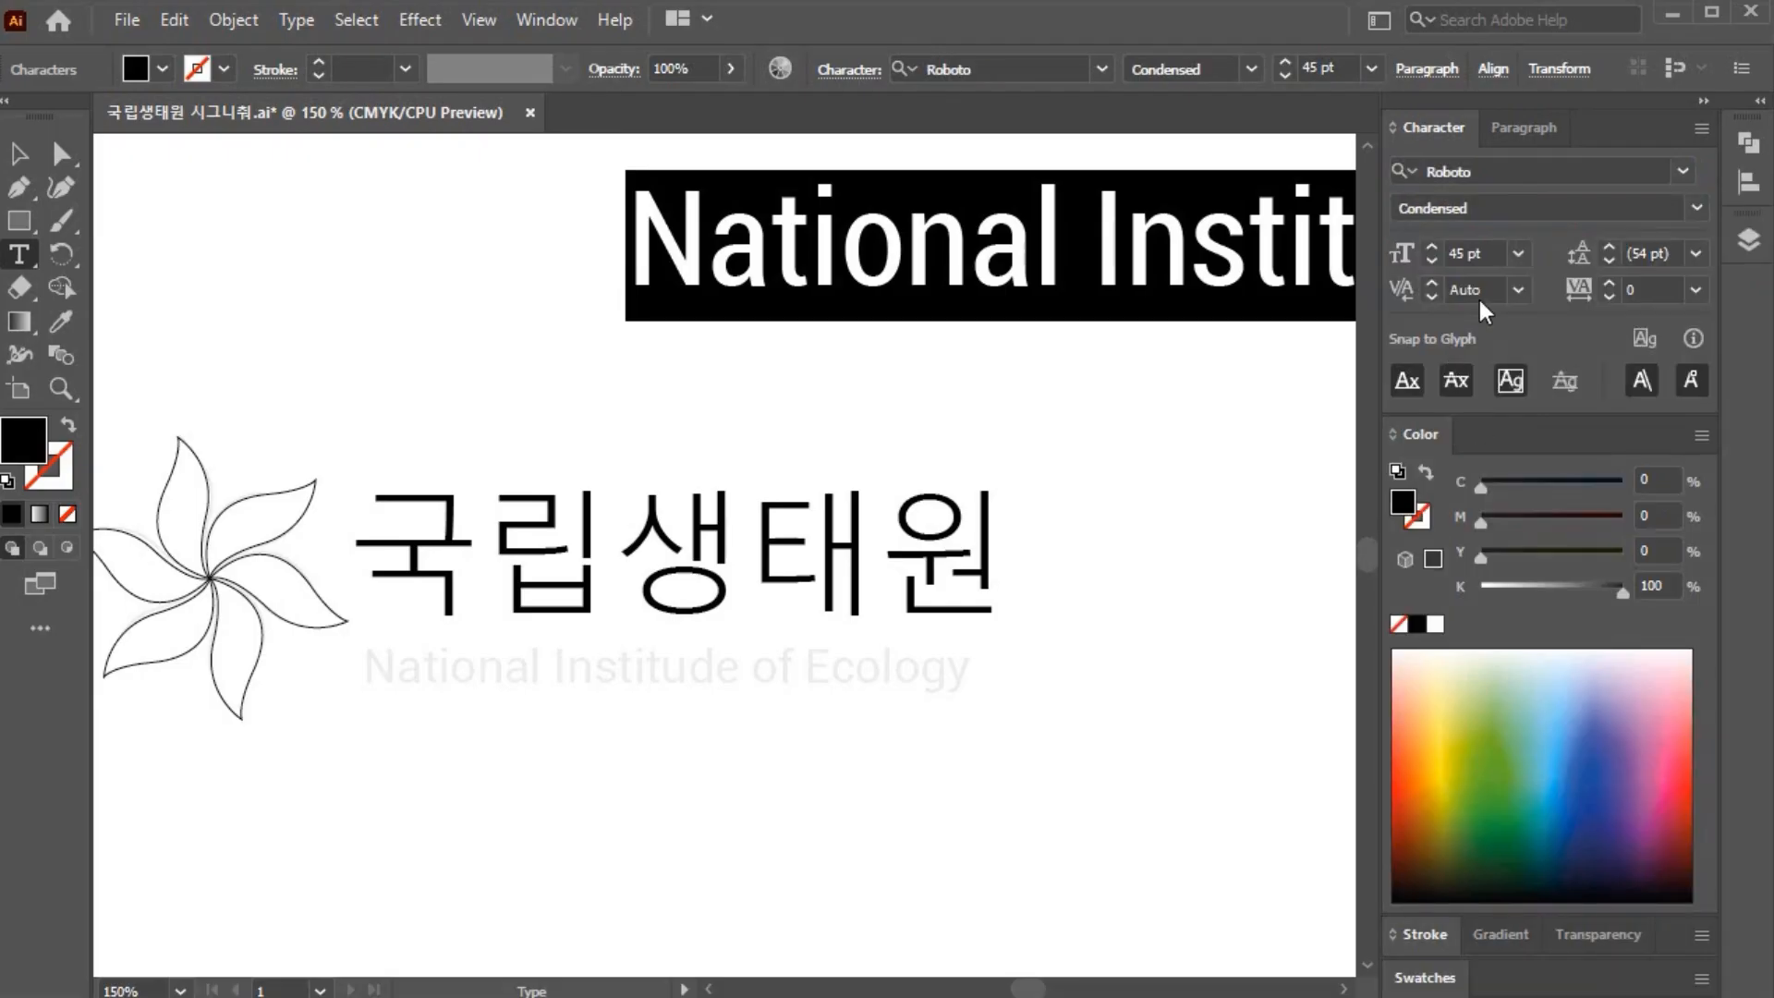
{"action": "left_click", "coordinate": [1490, 250]}
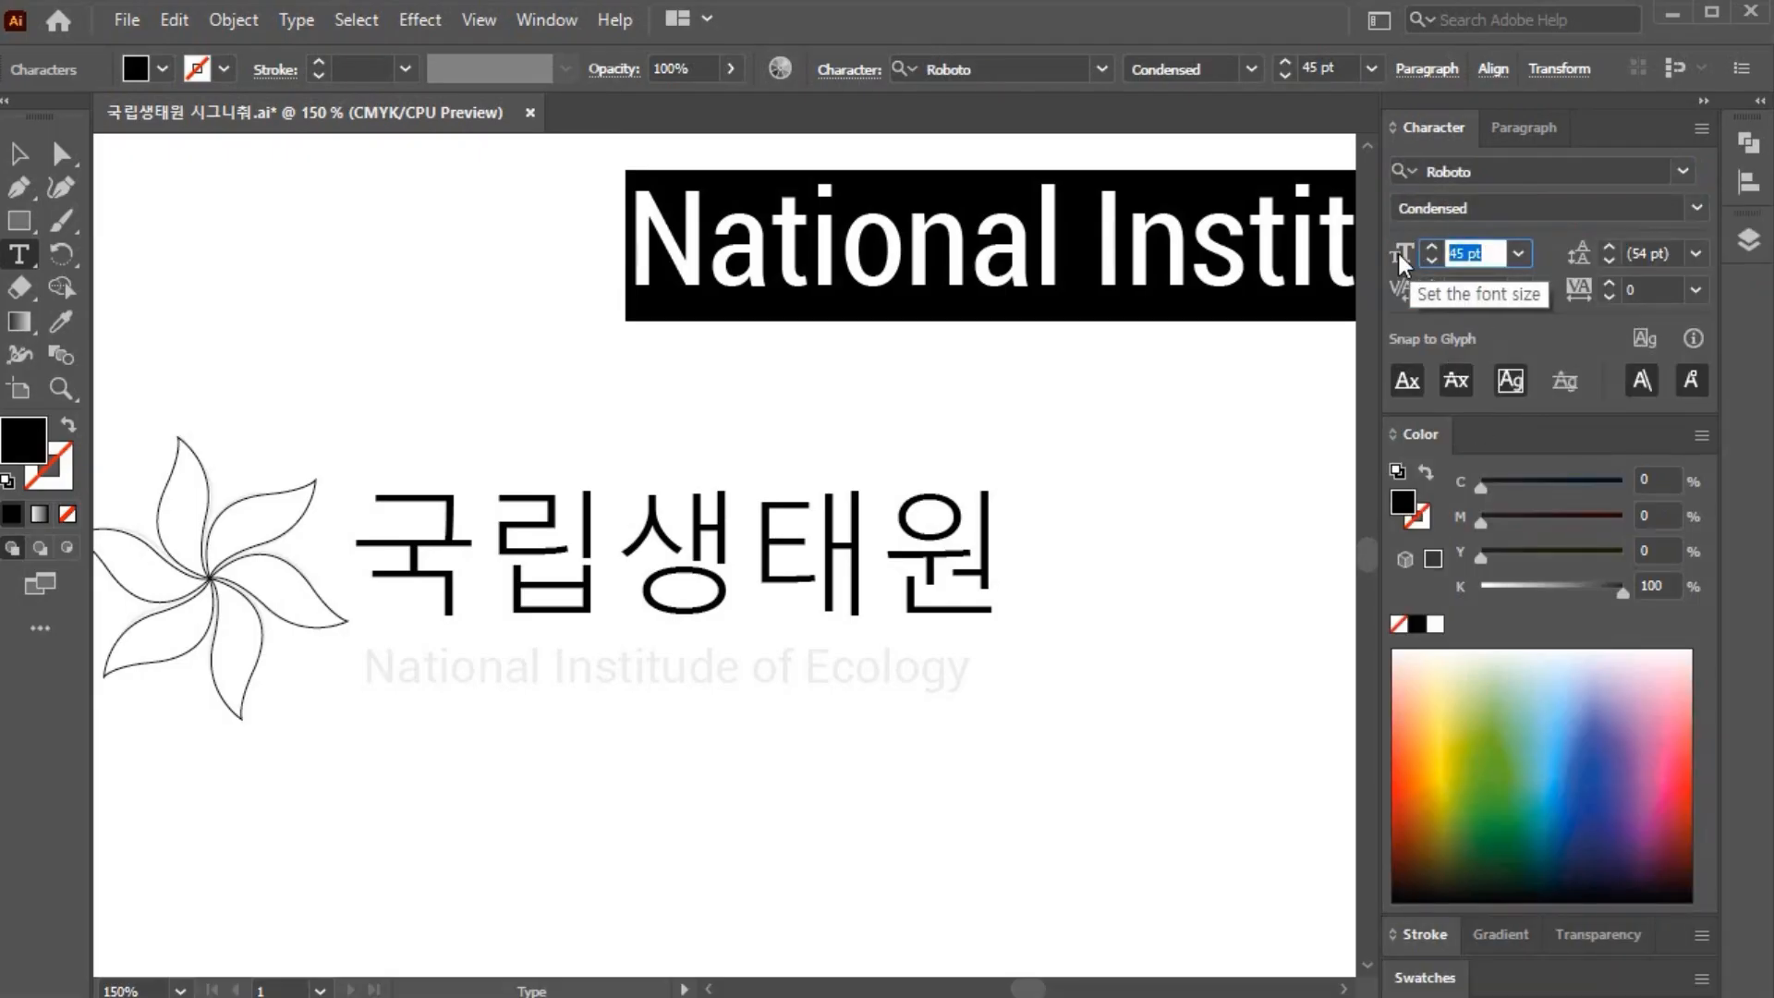
{"action": "type", "text": "18"}
{"action": "key", "text": "Return"}
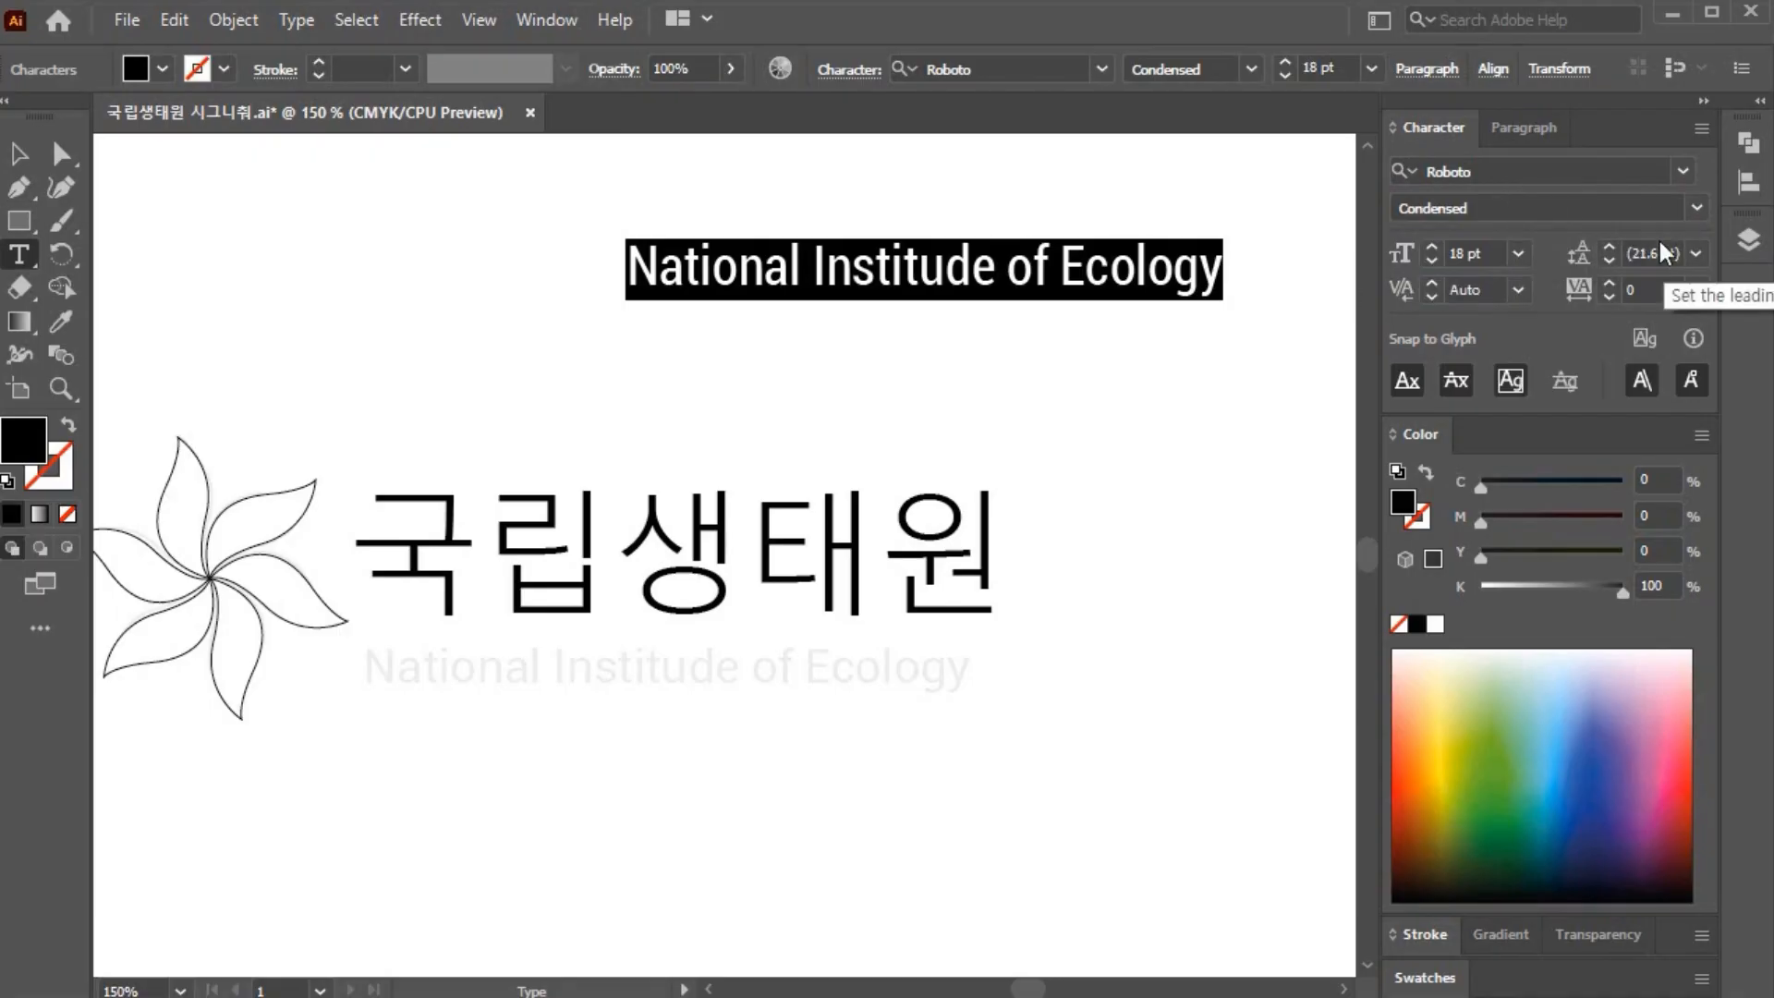
Step: Set the National Institude of Ecology line to Roboto Regular and move it under the Korean title onto the guide lettering
{"action": "left_click", "coordinate": [1697, 208]}
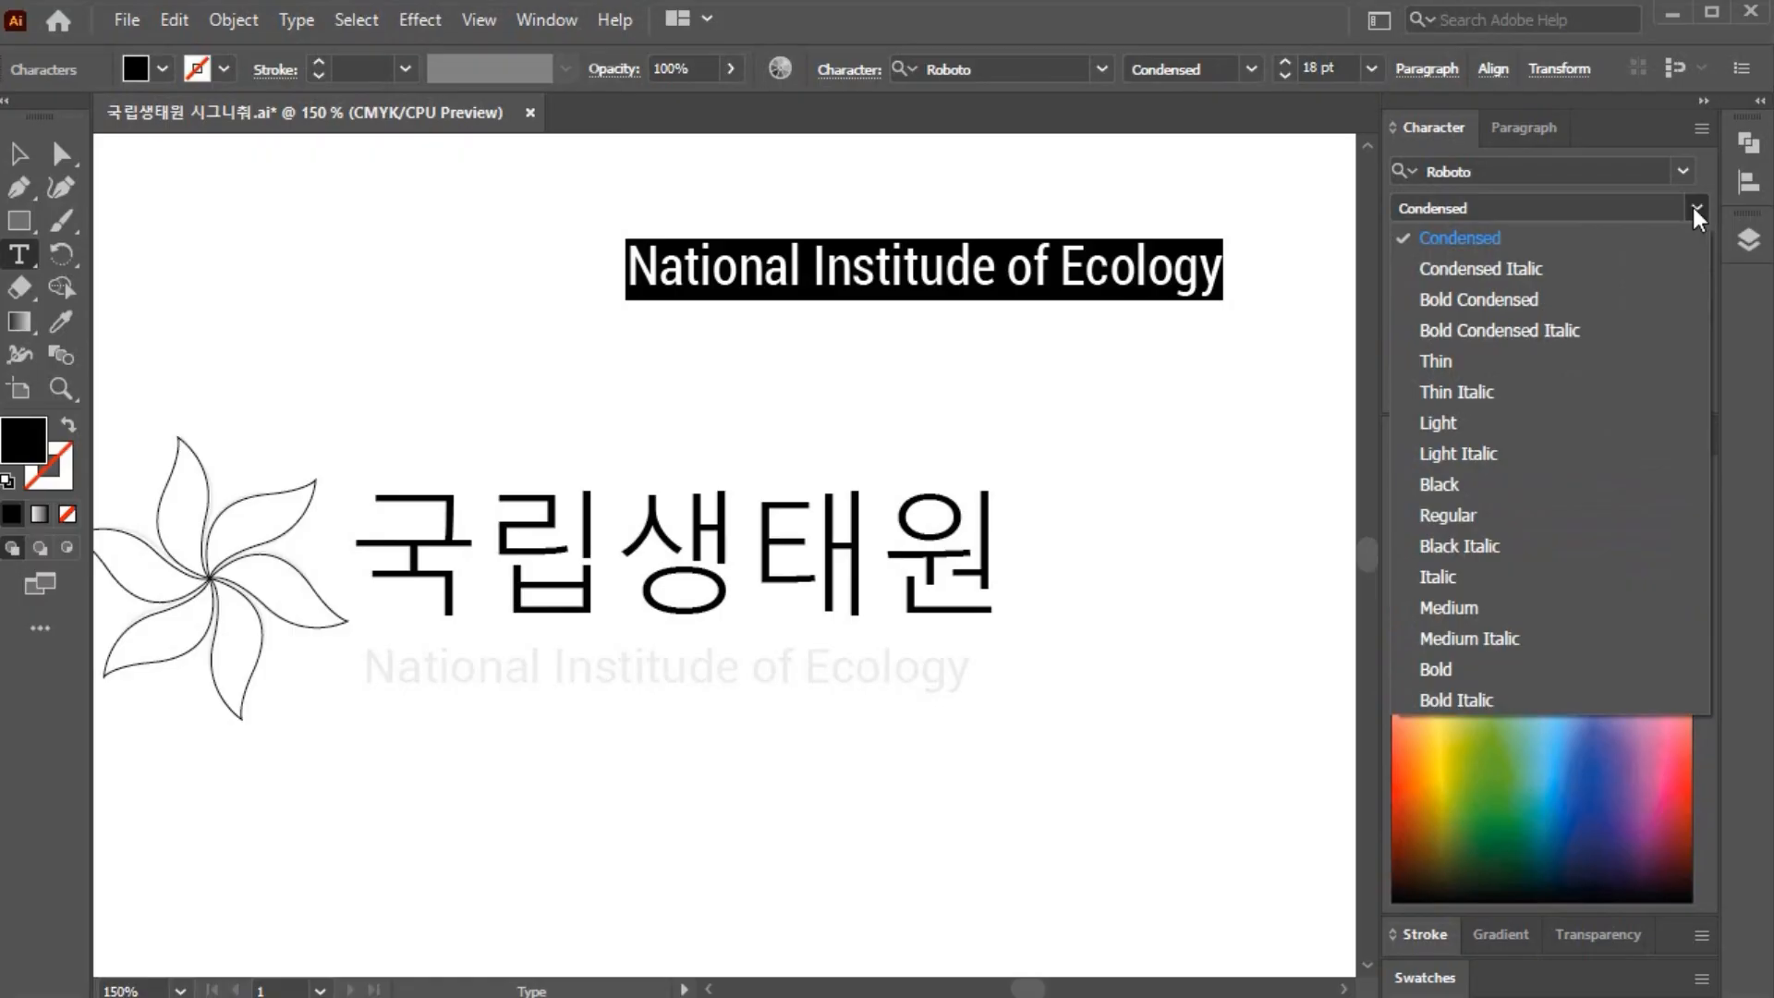
{"action": "left_click", "coordinate": [1553, 523]}
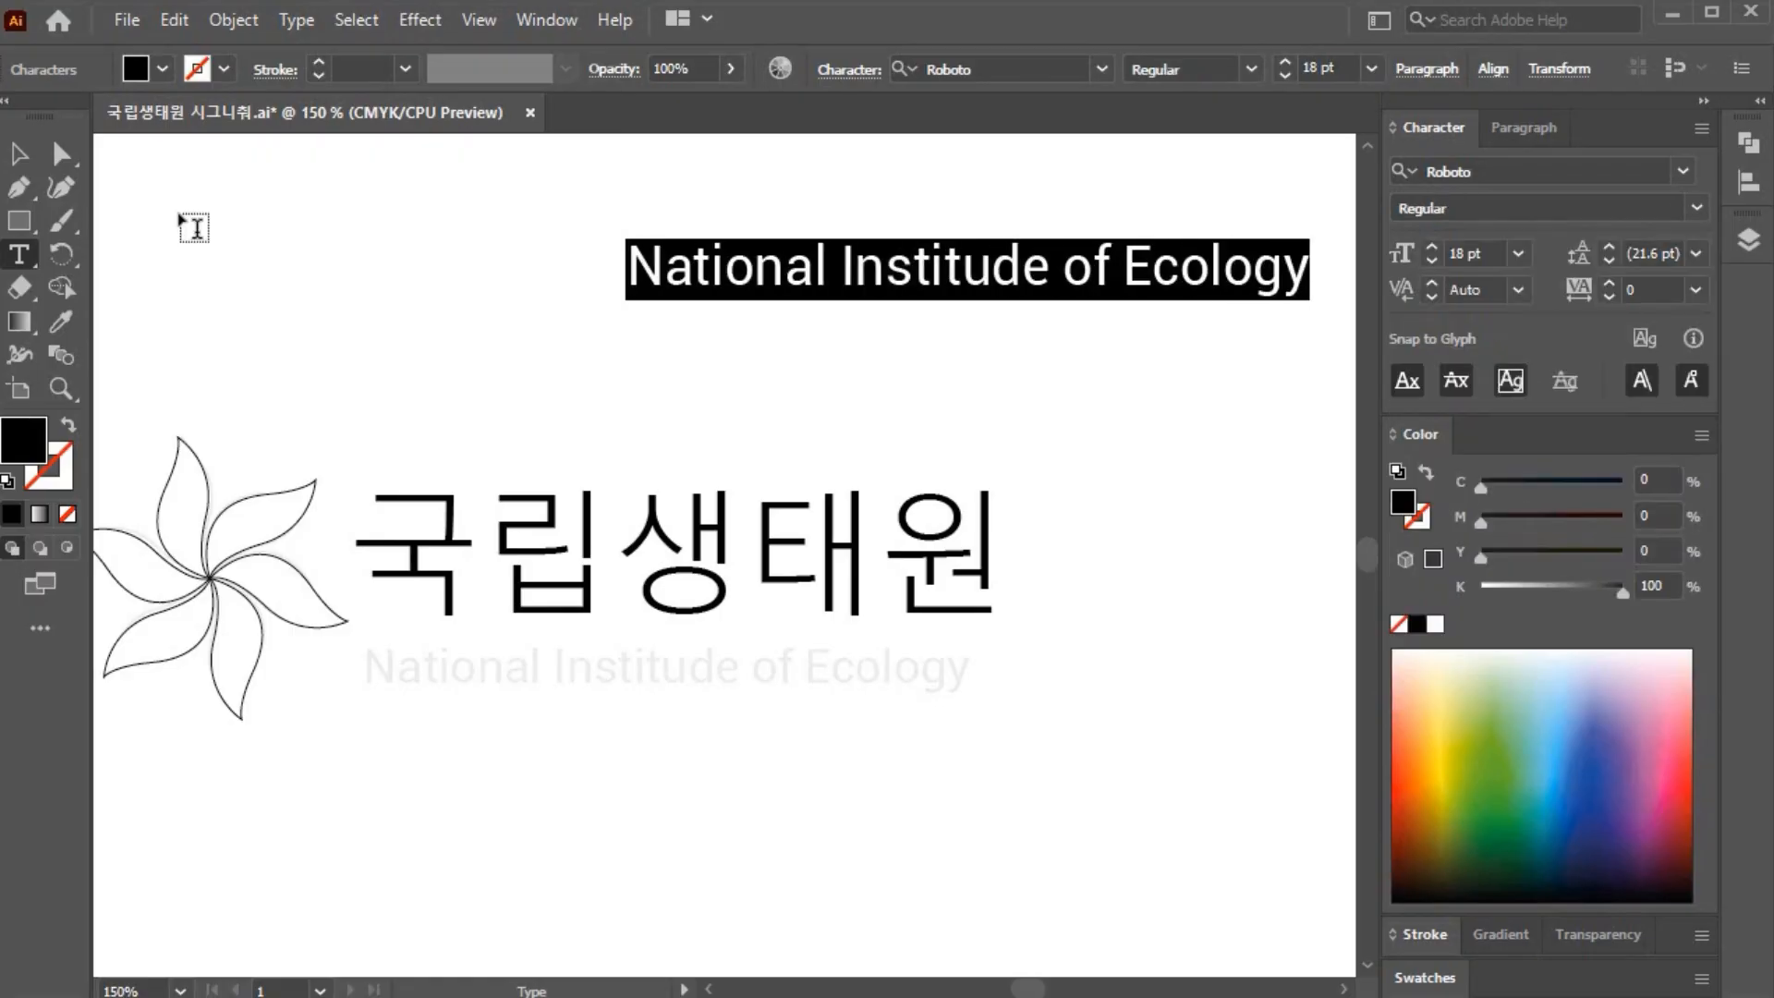
{"action": "left_click", "coordinate": [20, 157]}
{"action": "left_click_drag", "start_coordinate": [791, 293], "coordinate": [514, 687]}
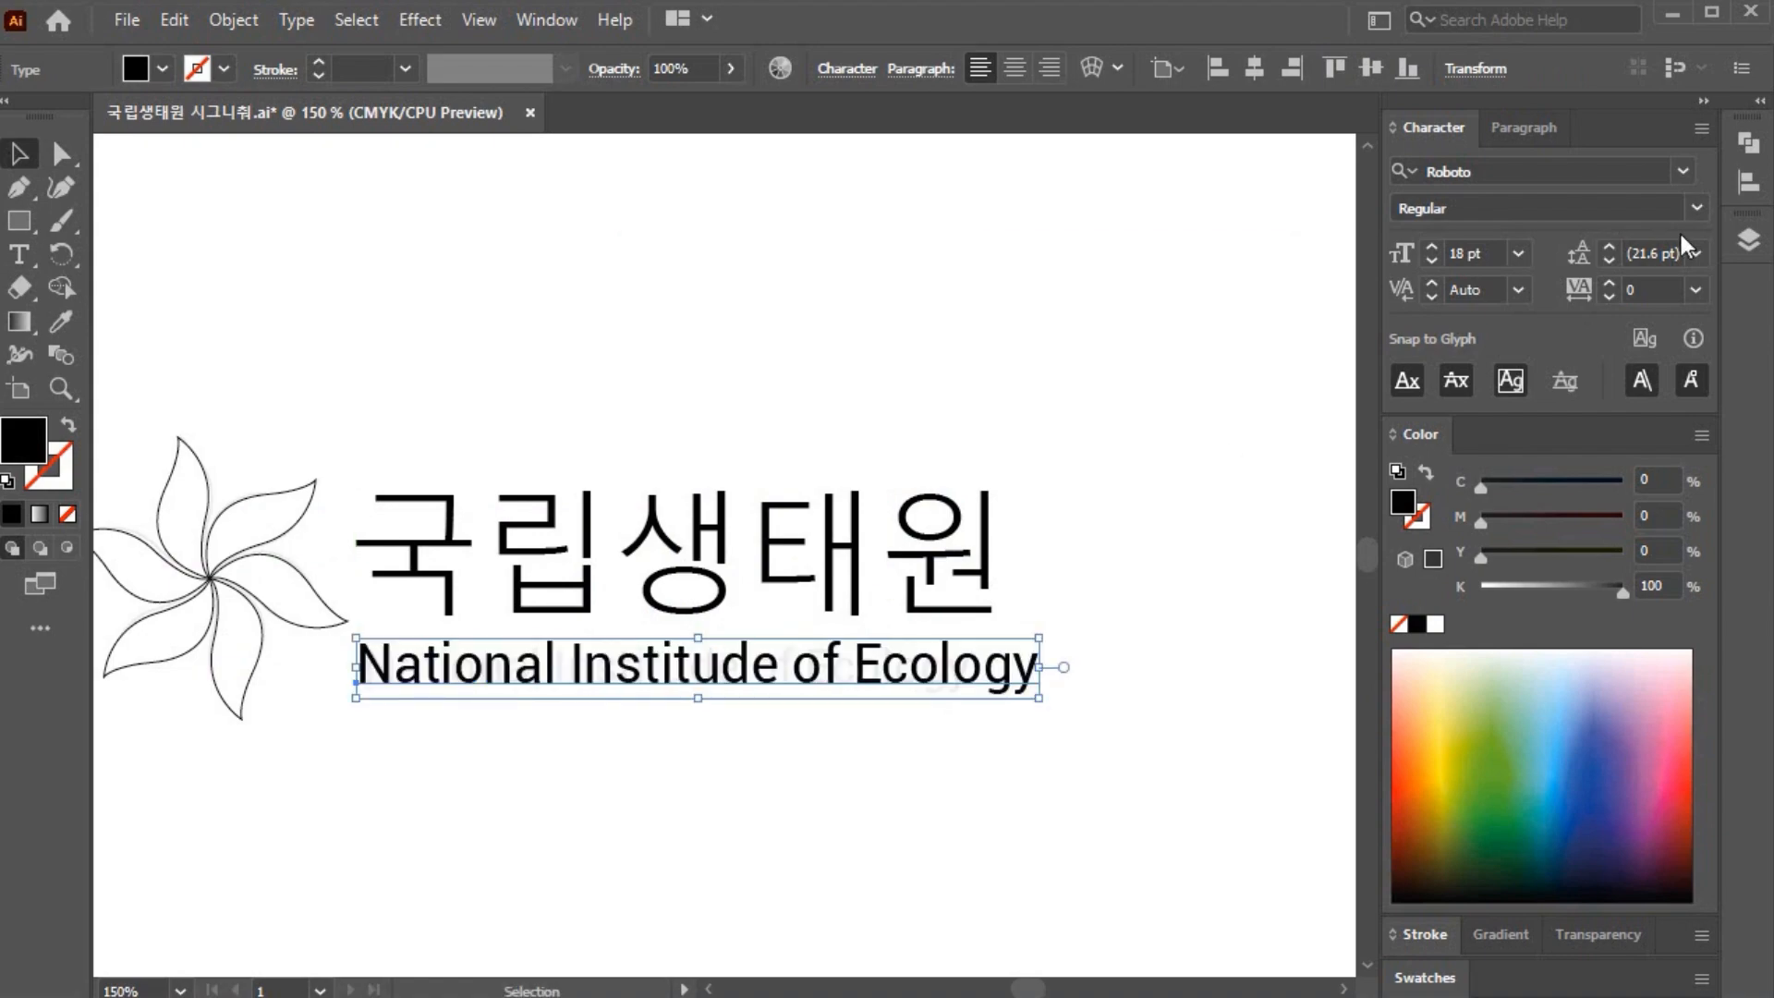
Step: Try the Roboto Condensed style on the English line and look through the favorite fonts for an alternative
{"action": "left_click", "coordinate": [1696, 208]}
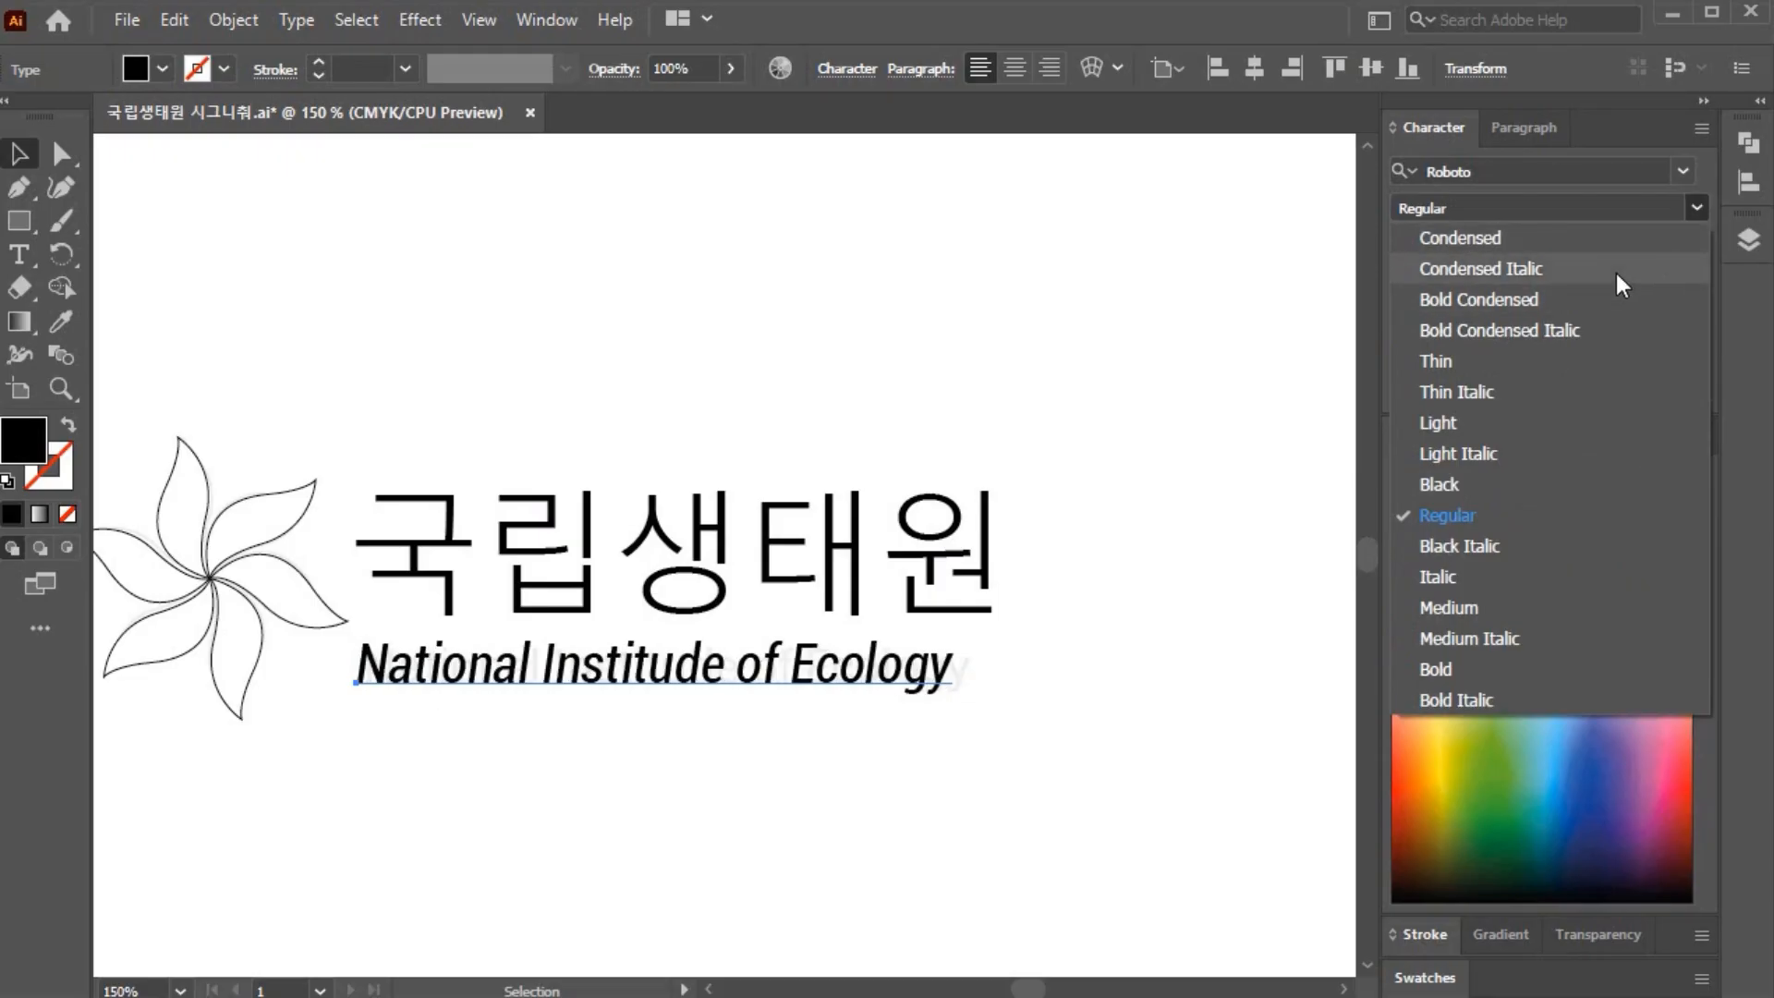
{"action": "key", "text": "Escape"}
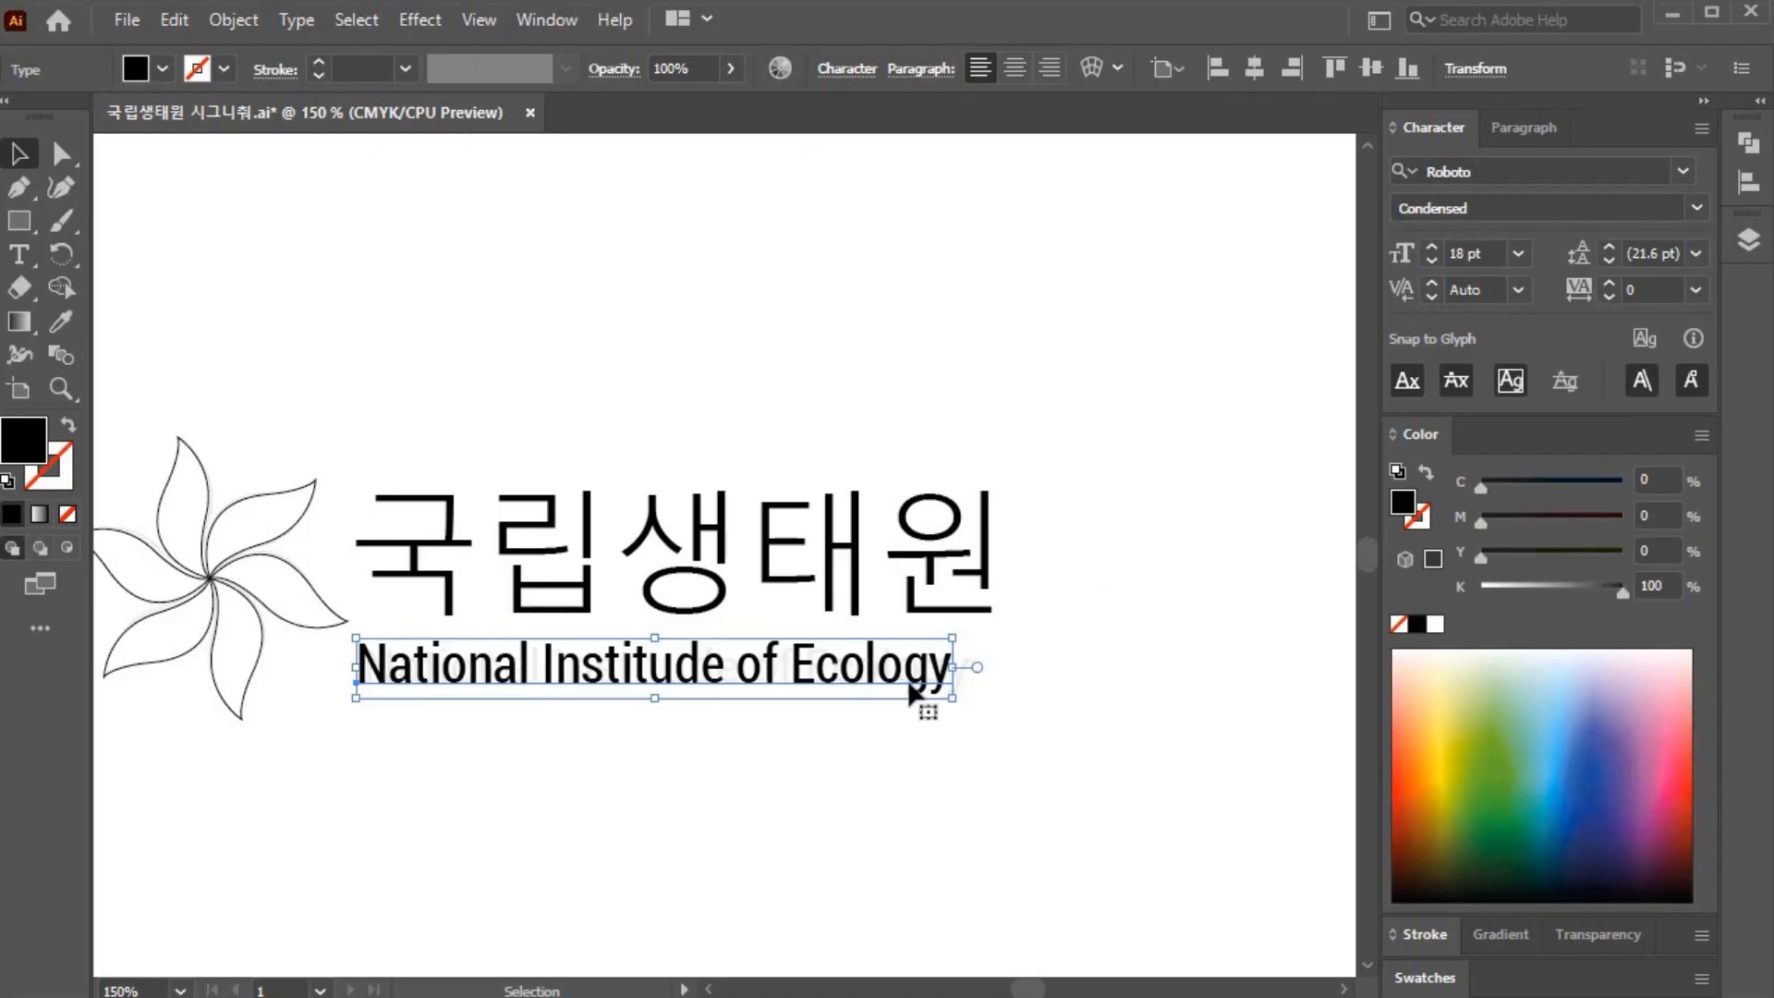
{"action": "left_click", "coordinate": [933, 752]}
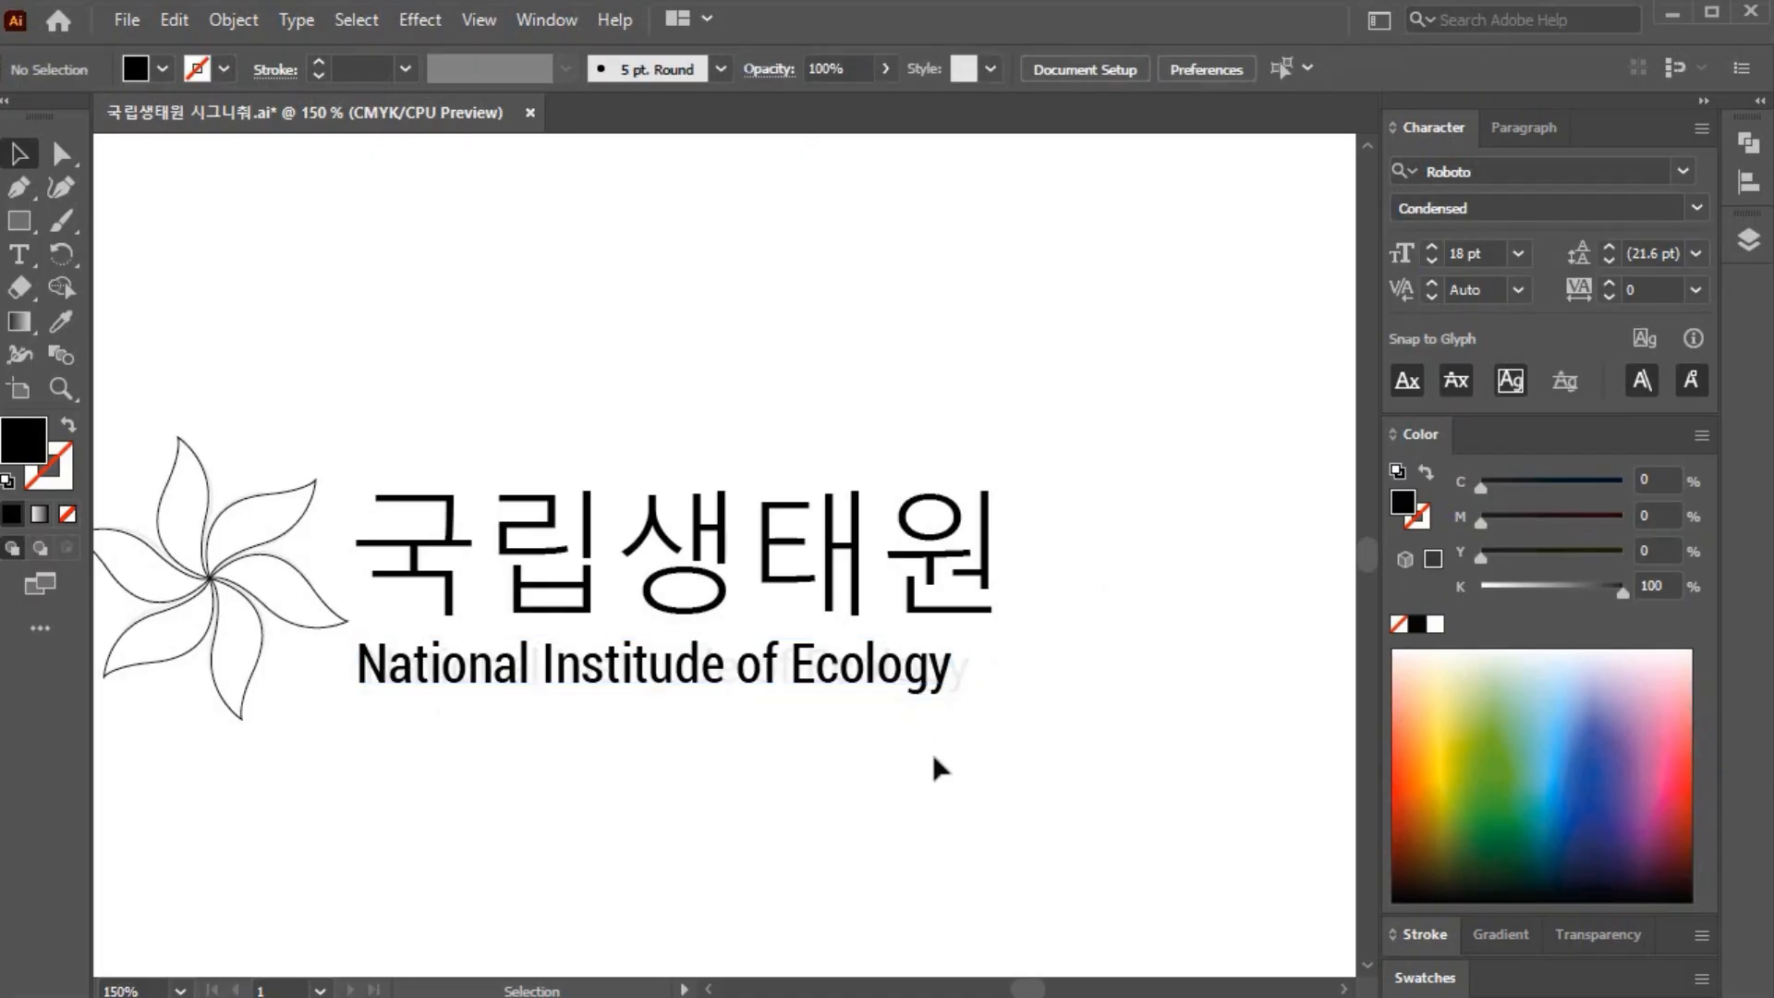
{"action": "left_click", "coordinate": [893, 684]}
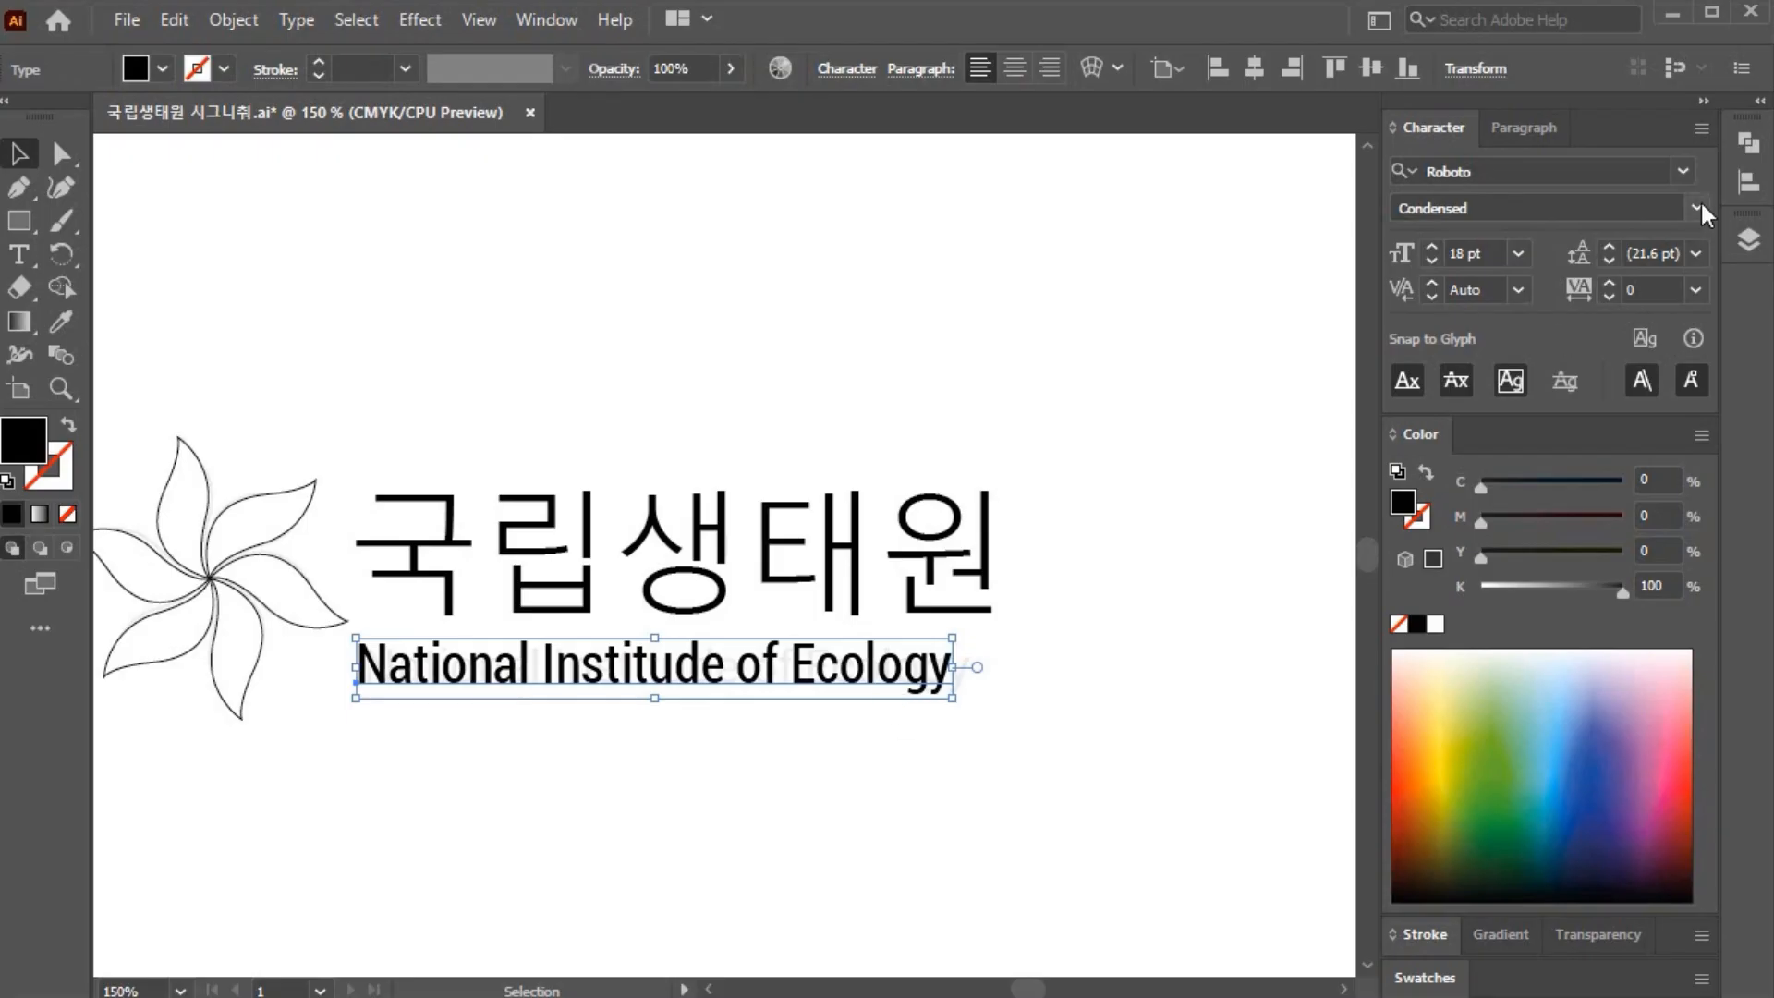
{"action": "left_click", "coordinate": [1676, 170]}
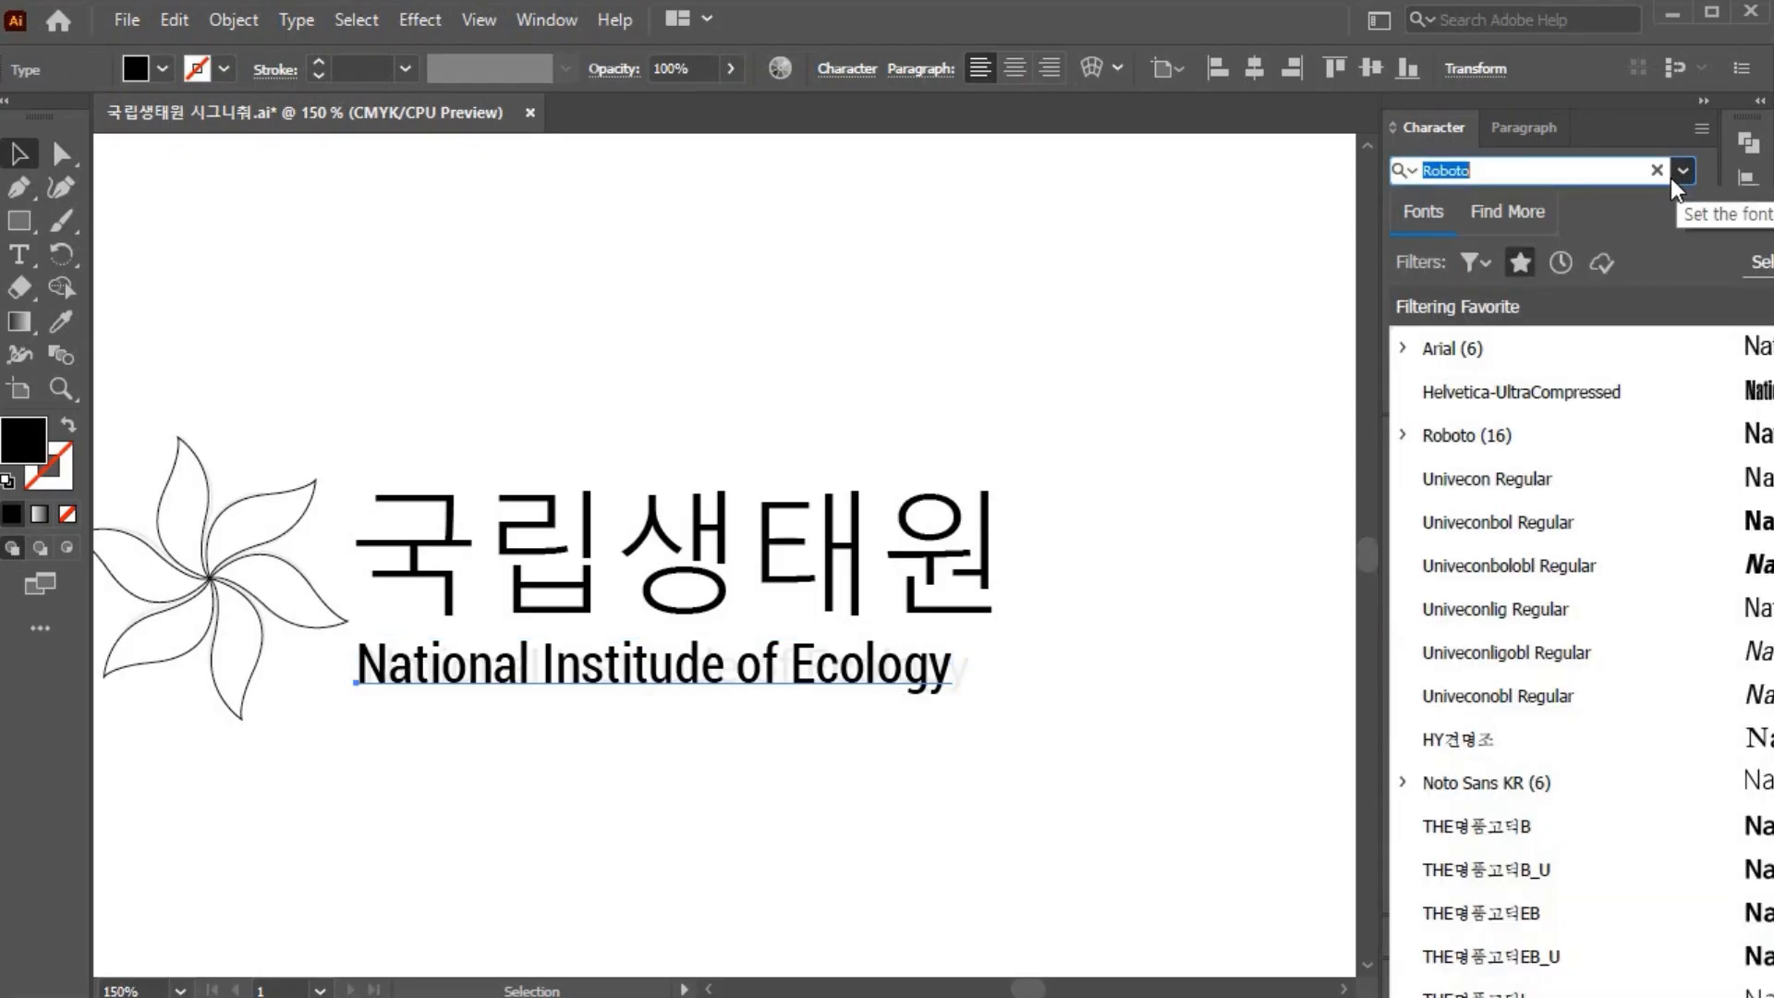
{"action": "left_click", "coordinate": [1670, 177]}
{"action": "left_click", "coordinate": [1678, 173]}
{"action": "left_click", "coordinate": [1676, 176]}
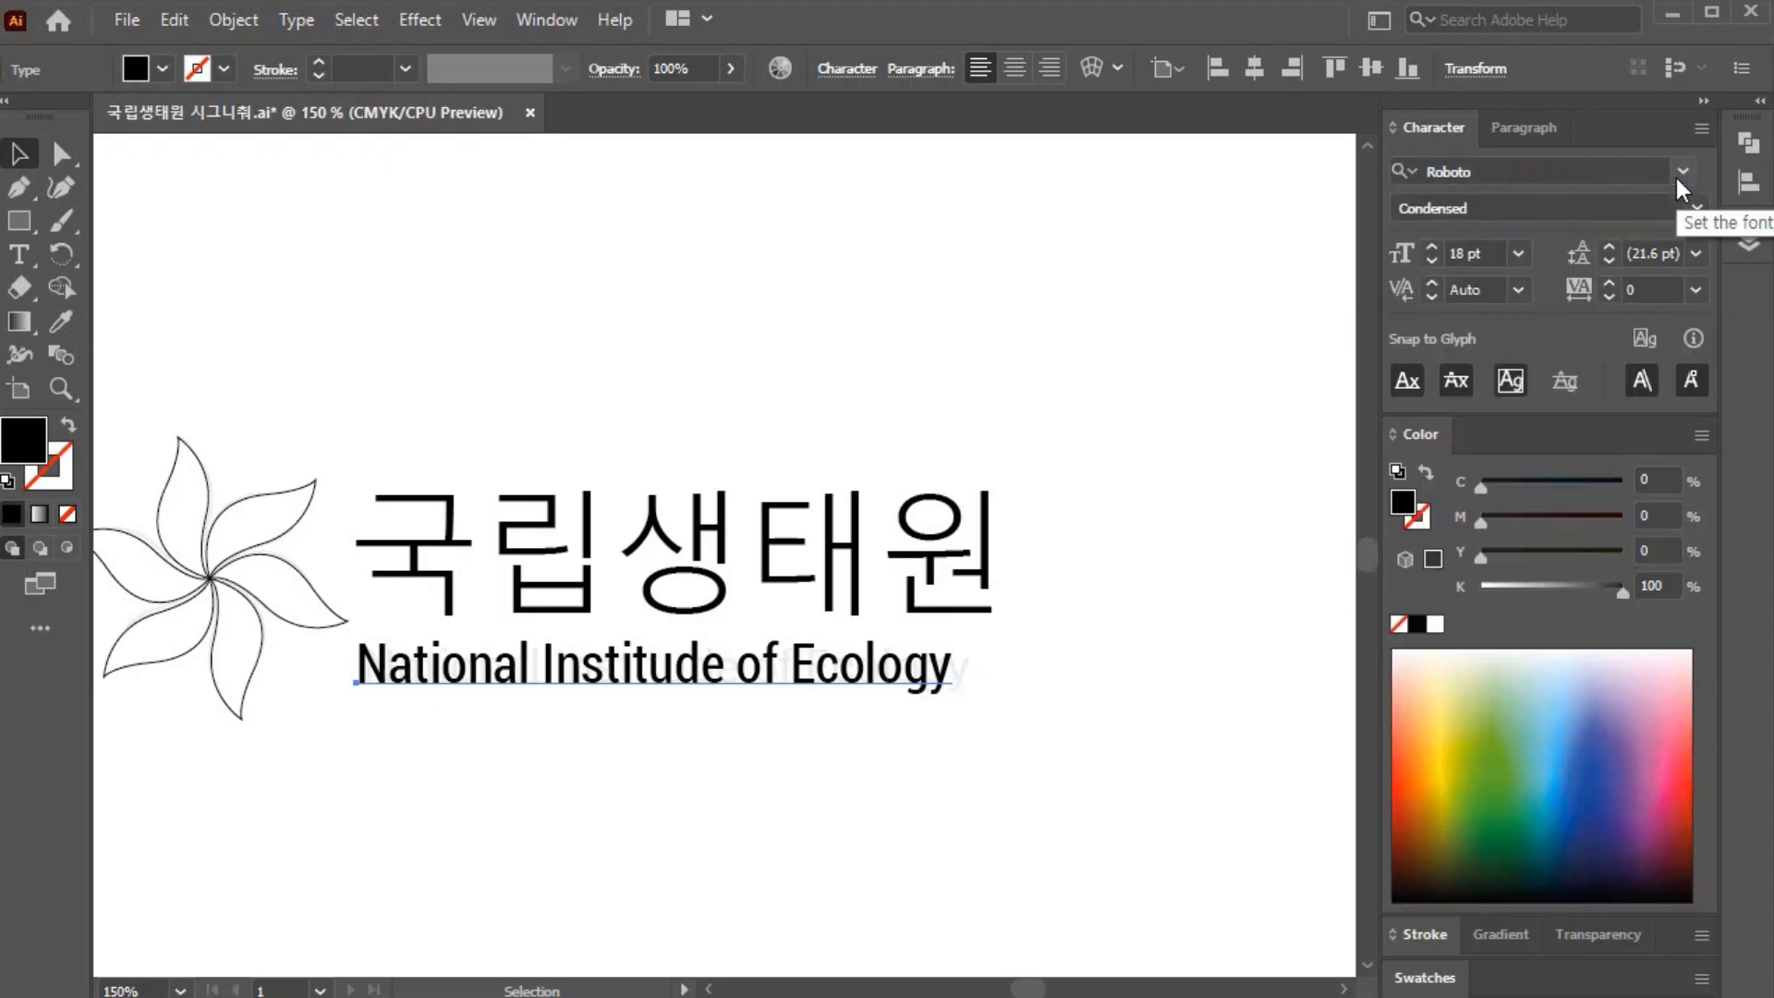
Step: Set the English line to Roboto Regular at 17 pt and deselect it
{"action": "left_click", "coordinate": [1683, 205]}
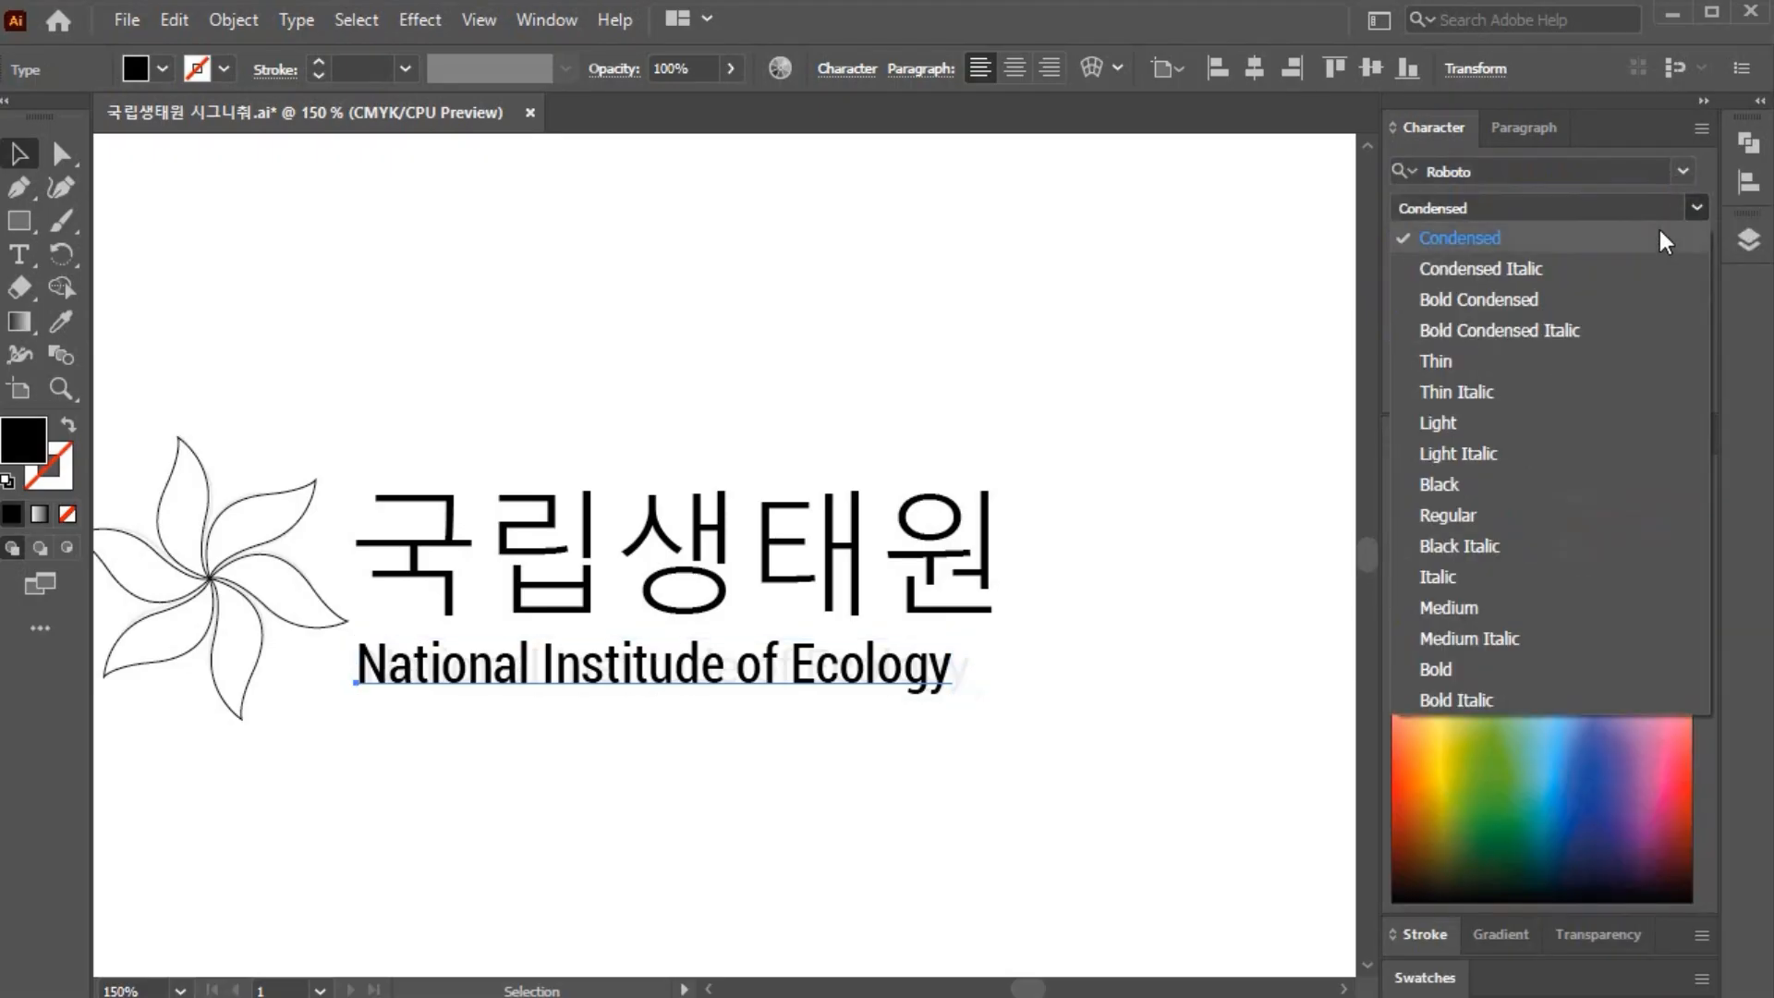
{"action": "left_click", "coordinate": [1515, 514]}
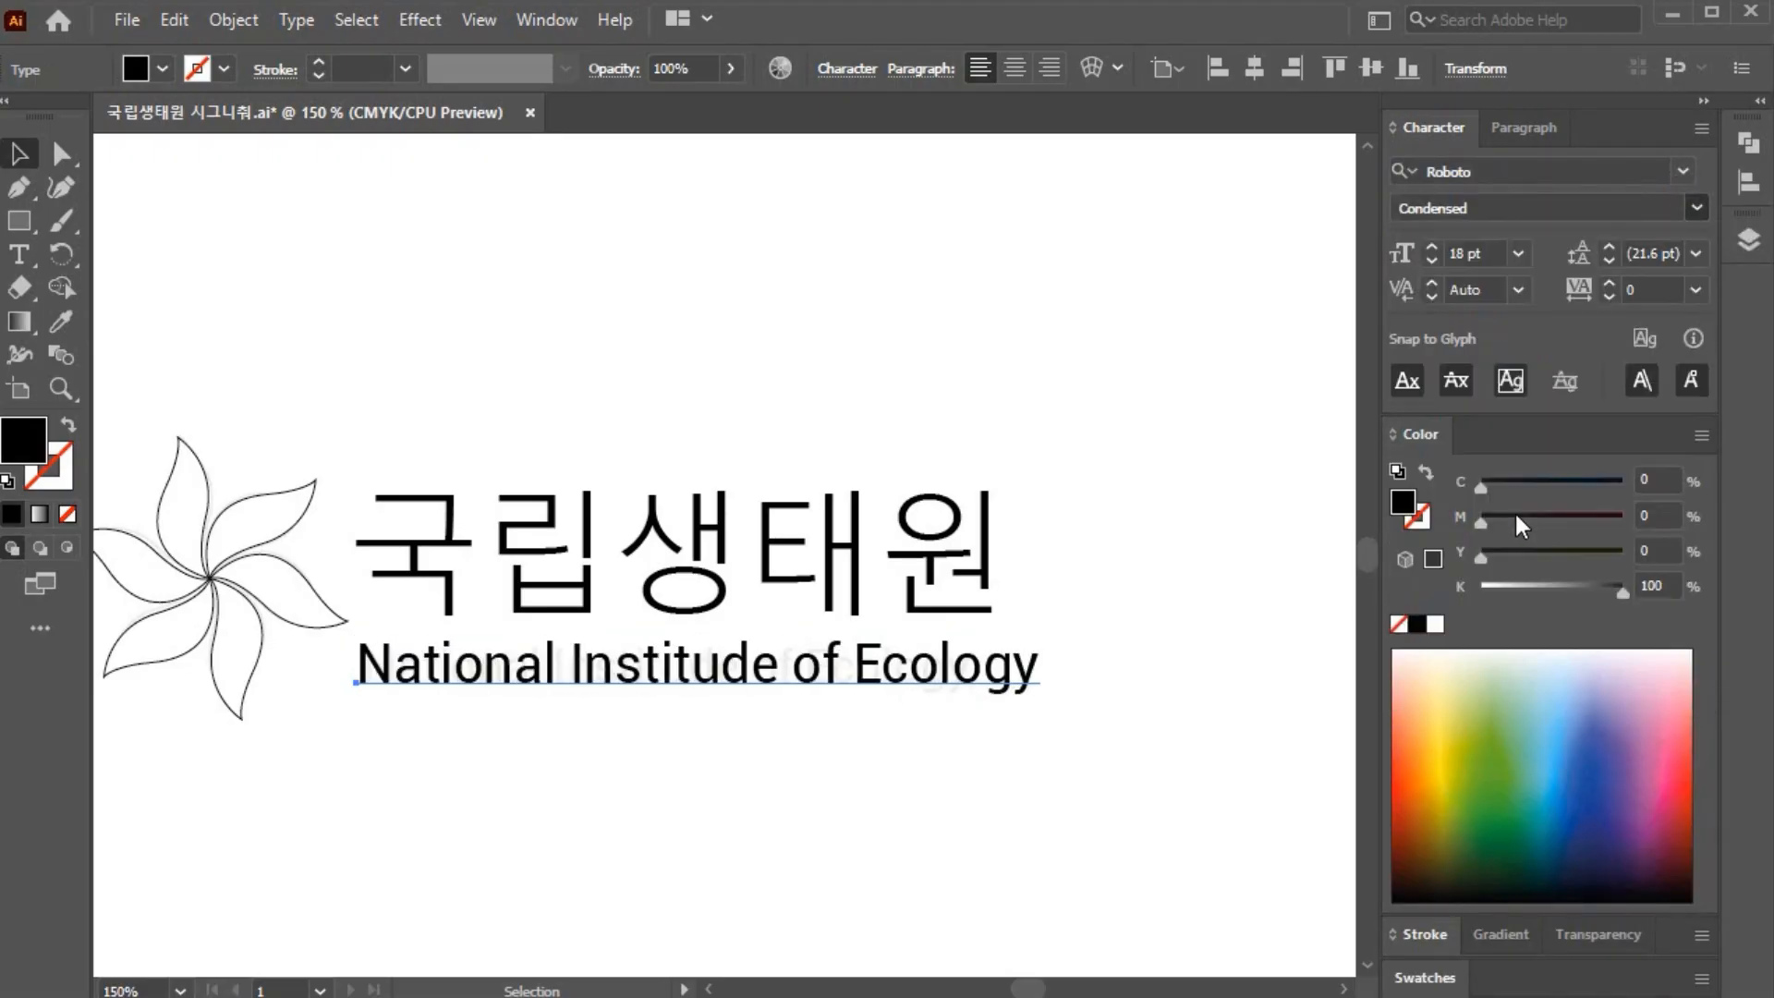
{"action": "left_click", "coordinate": [1436, 259]}
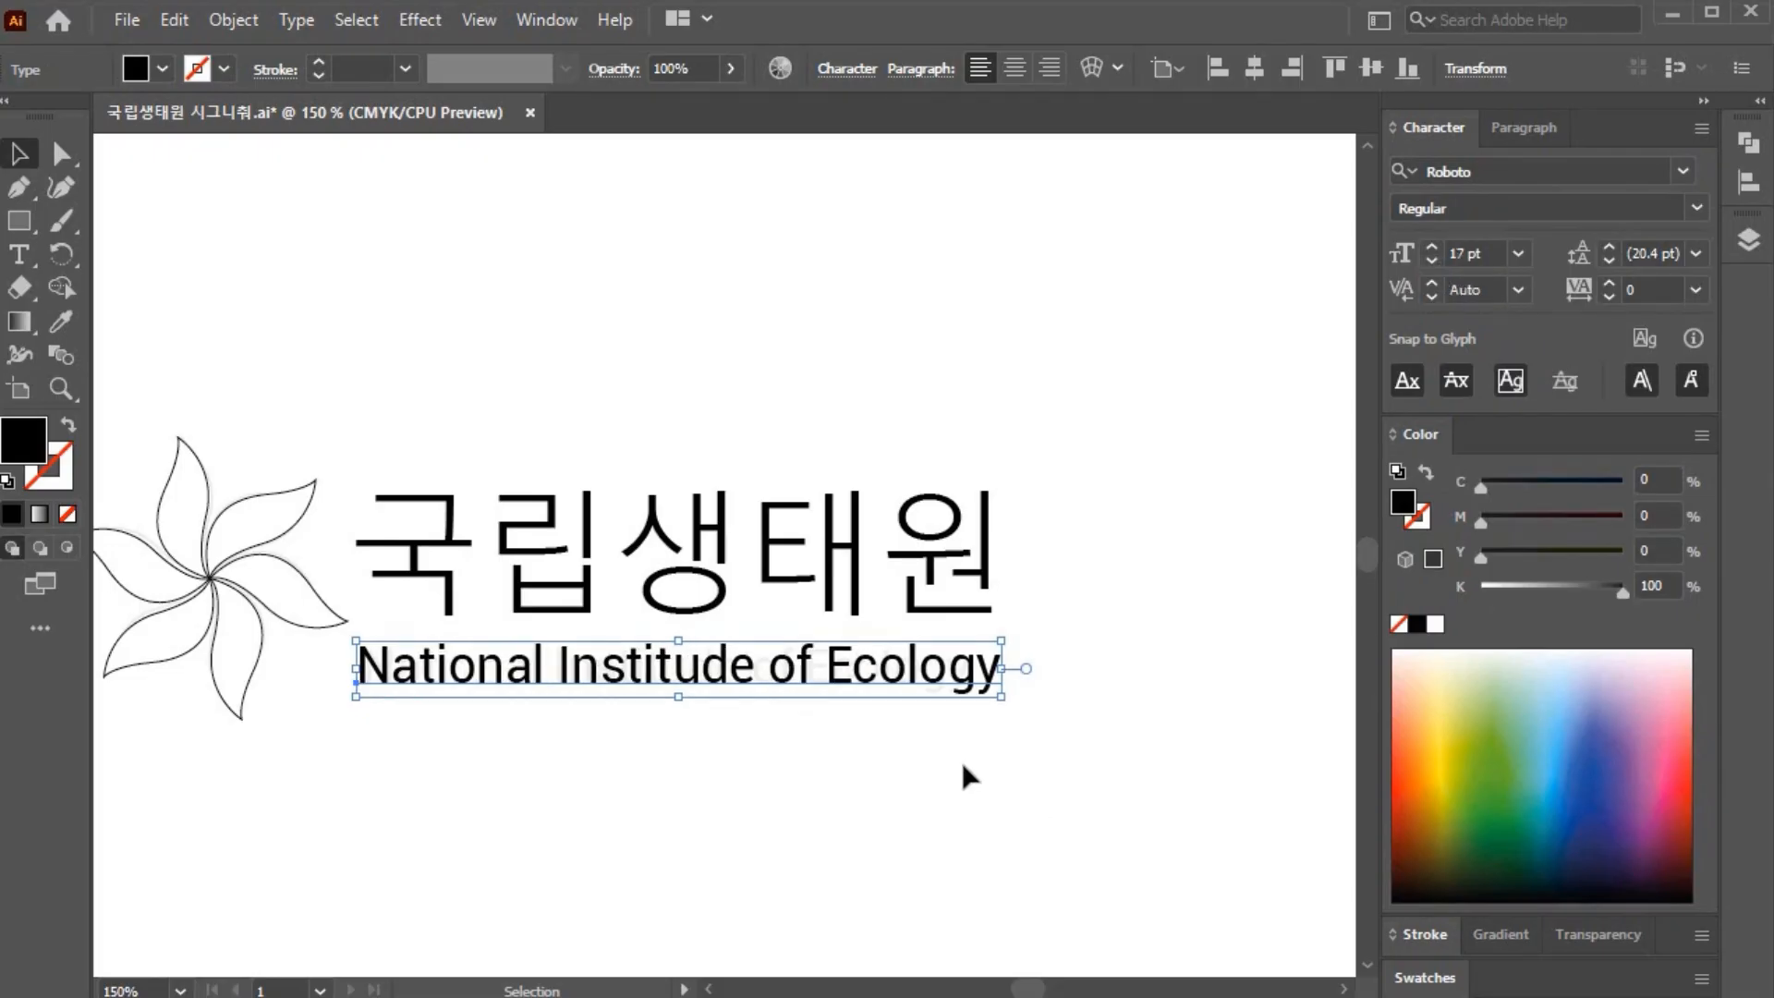
{"action": "left_click", "coordinate": [646, 785]}
{"action": "left_click_drag", "start_coordinate": [646, 789], "coordinate": [678, 708]}
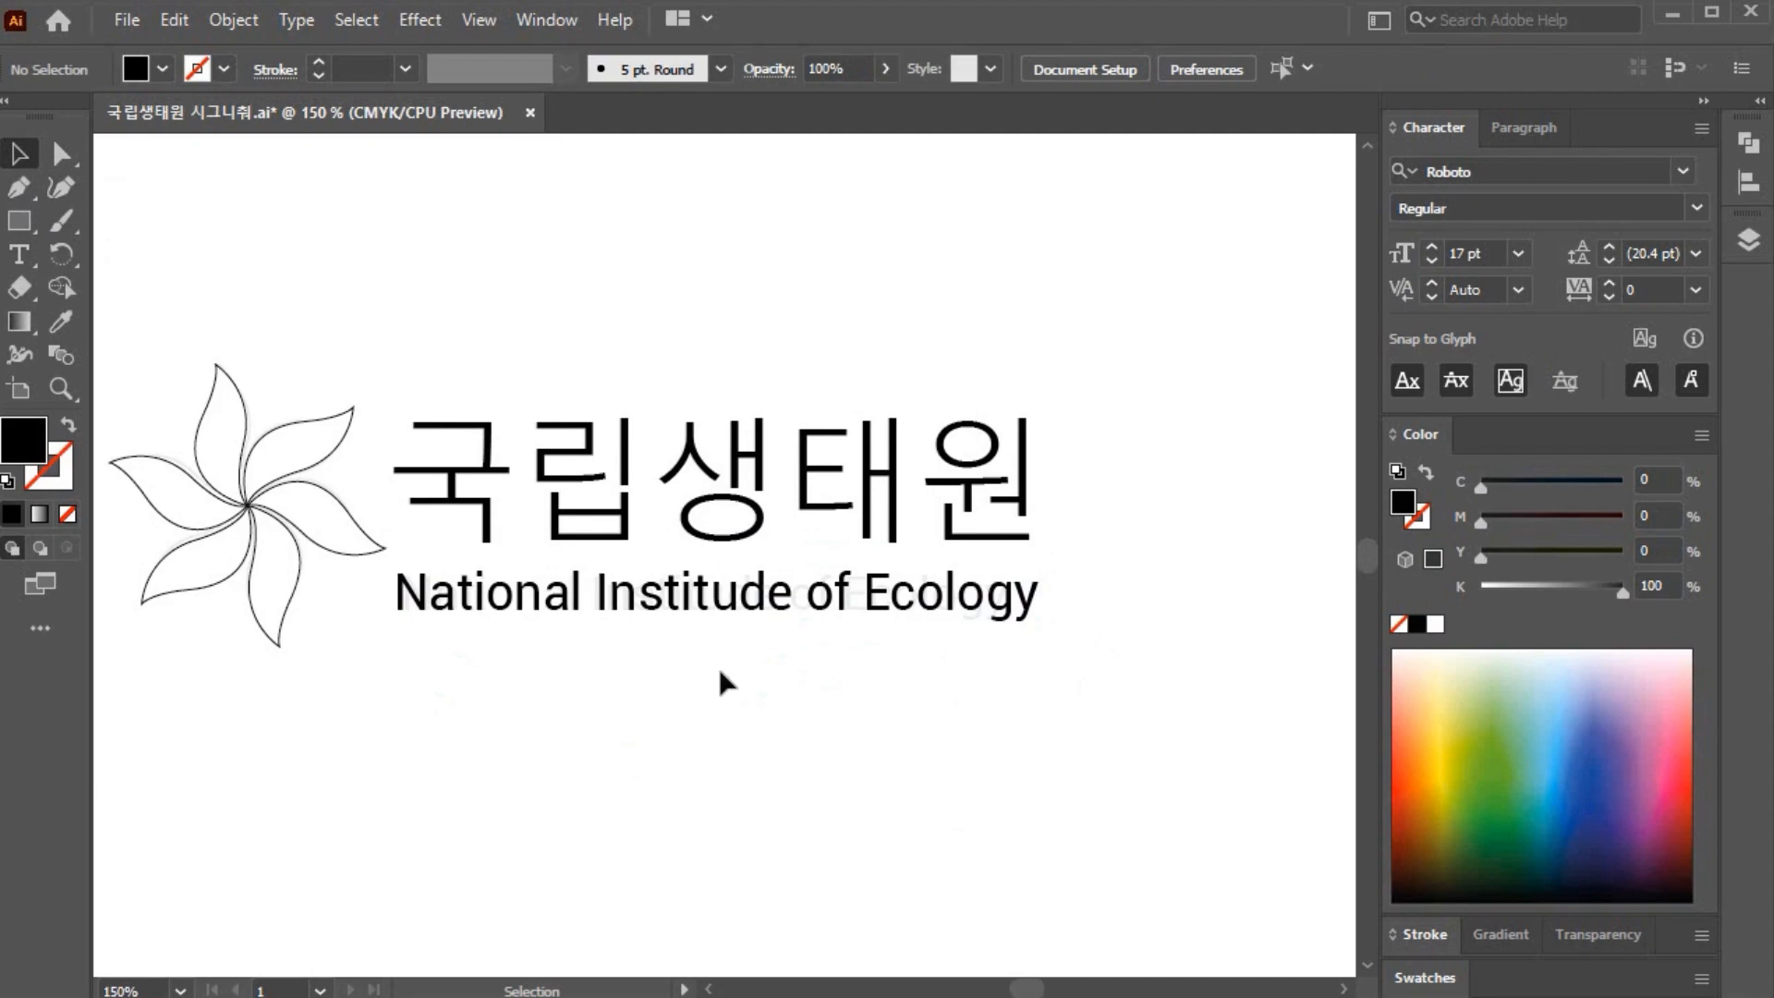
Step: Hide the guide layer so only the drawing layer is shown
{"action": "left_click", "coordinate": [1761, 102]}
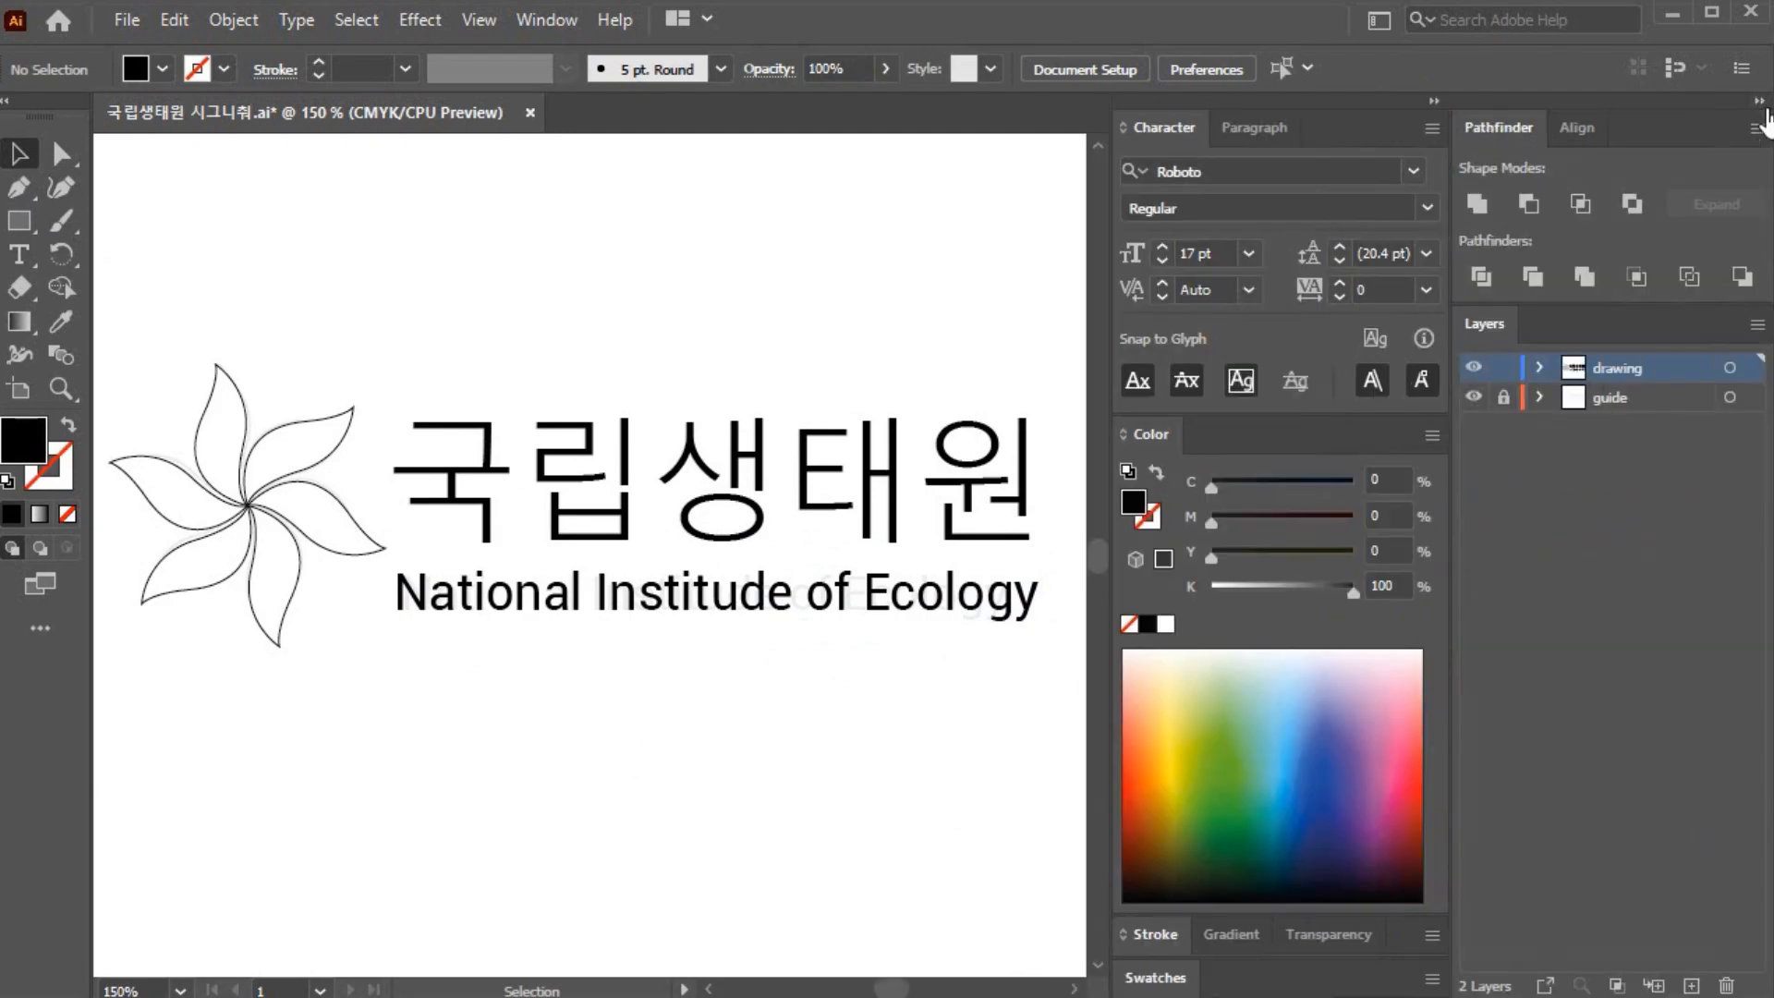
{"action": "left_click", "coordinate": [1474, 398]}
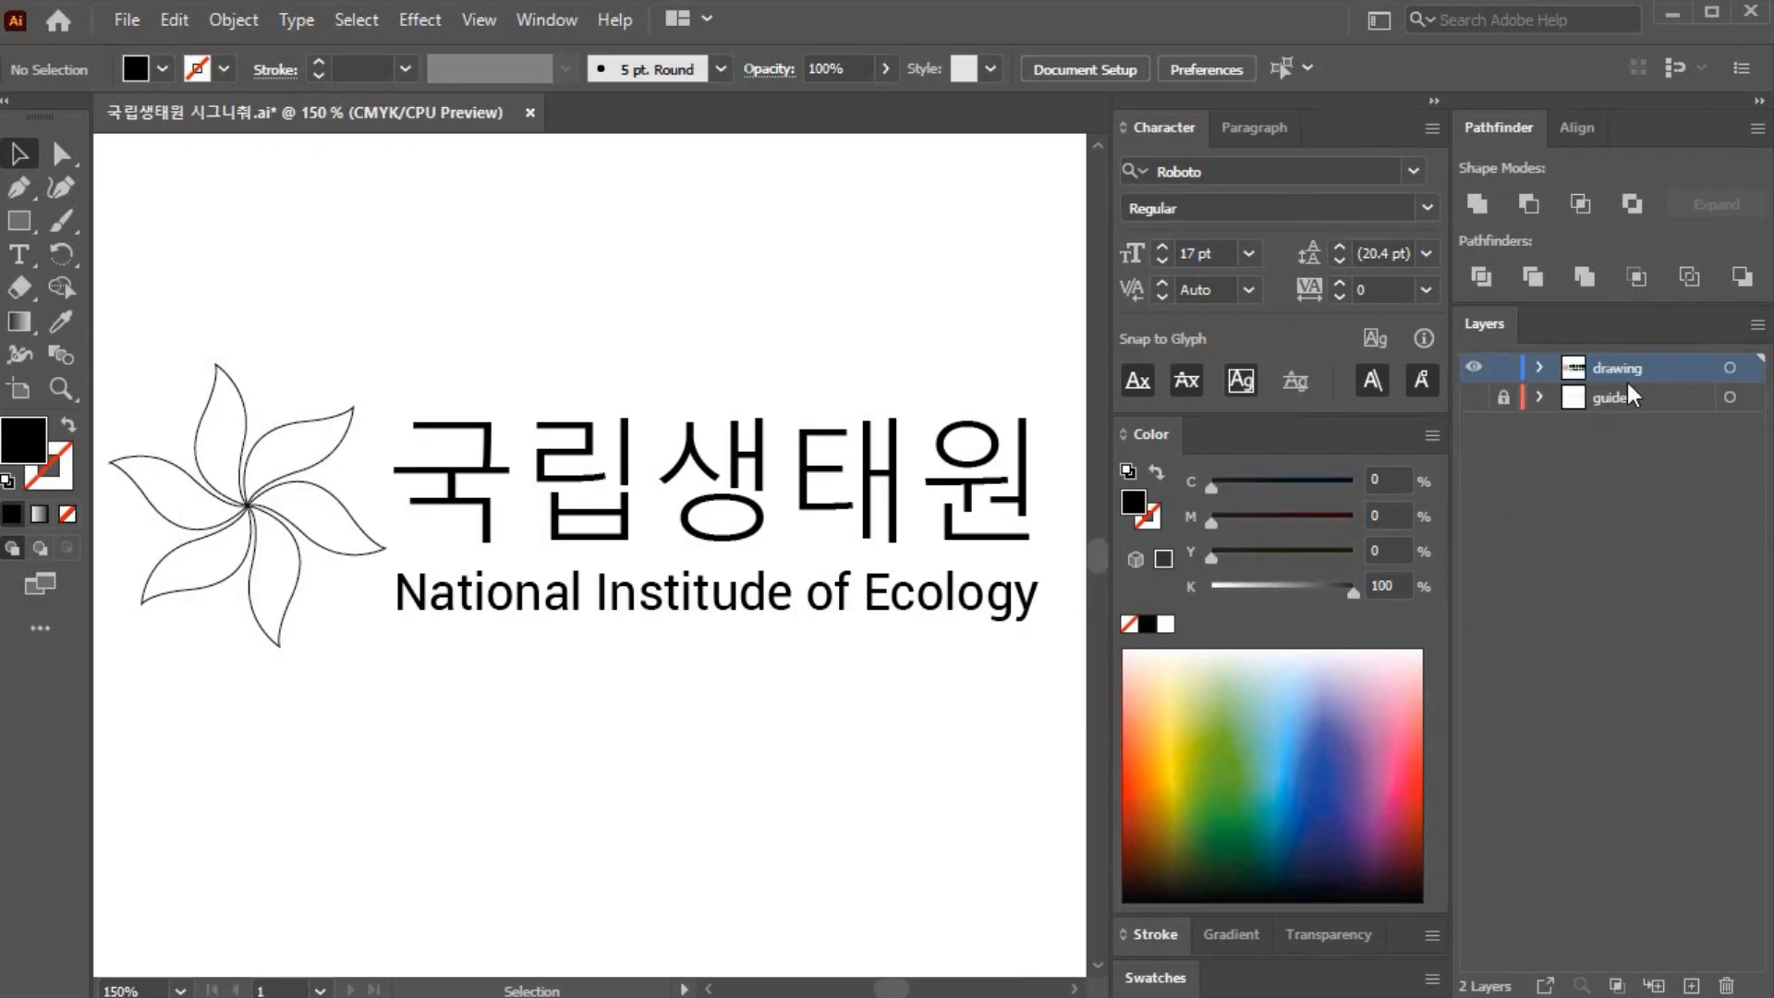
{"action": "left_click", "coordinate": [1759, 102]}
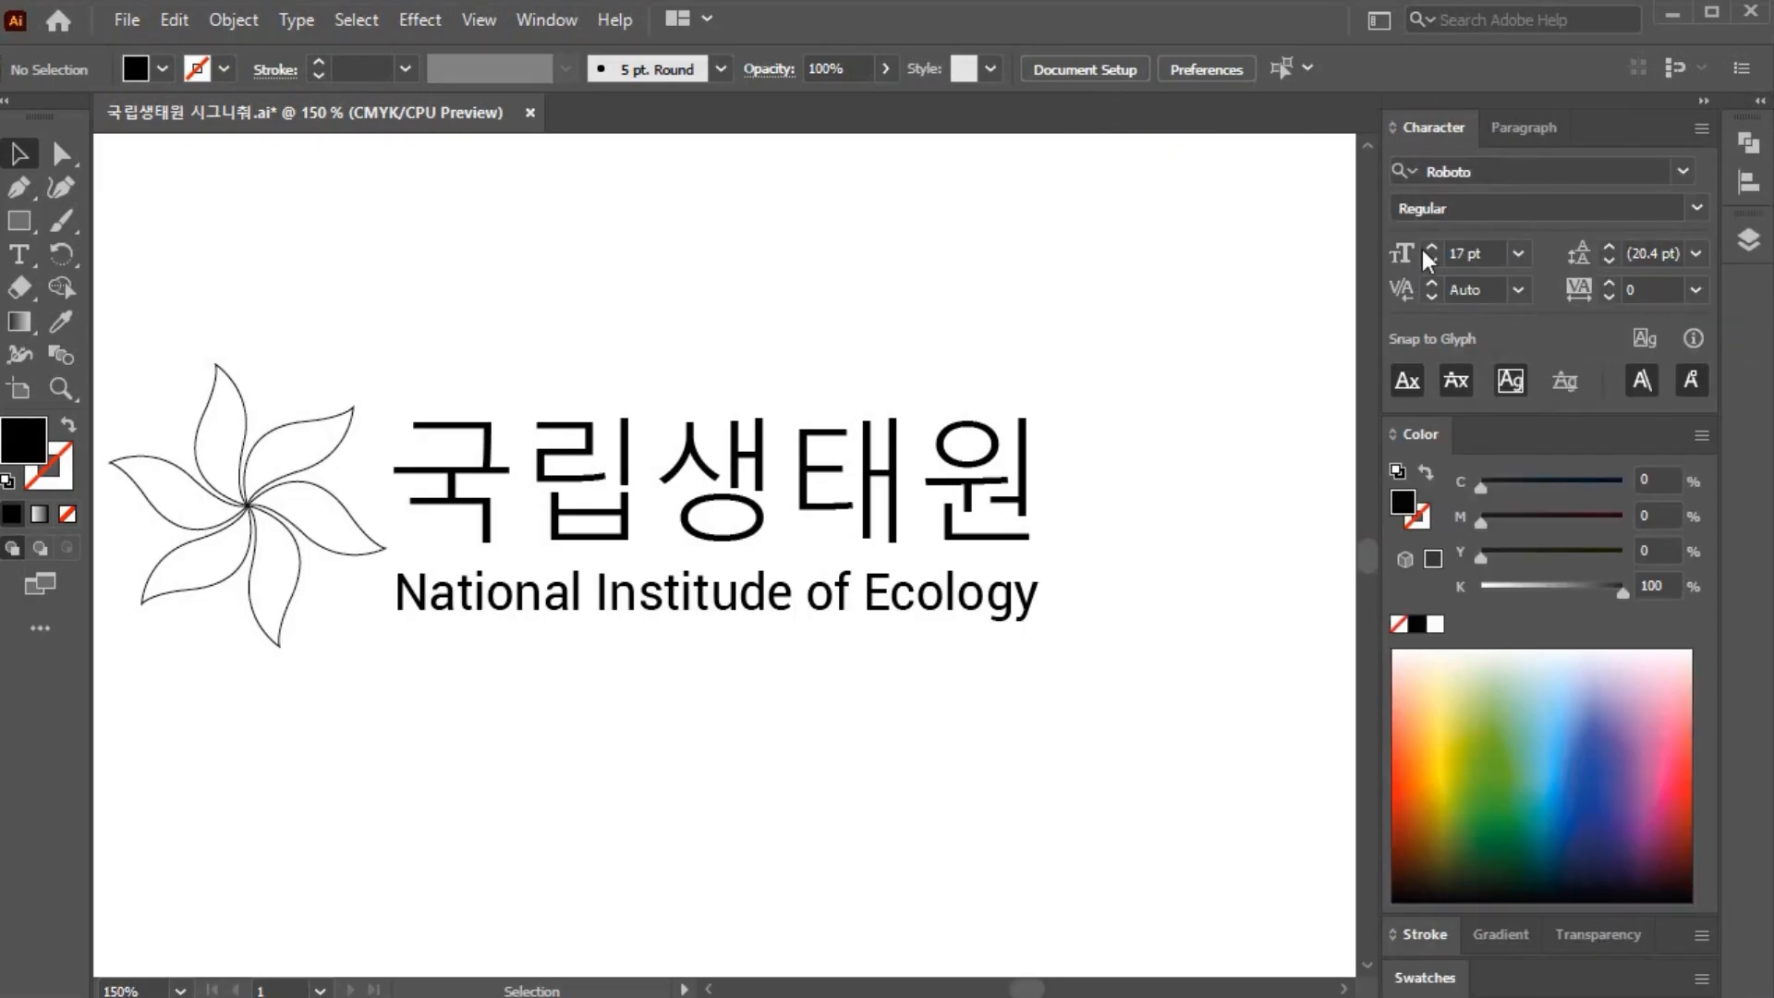
Step: Expand the color swatches and collapse the character and color settings to make room for them
{"action": "left_click", "coordinate": [1439, 986]}
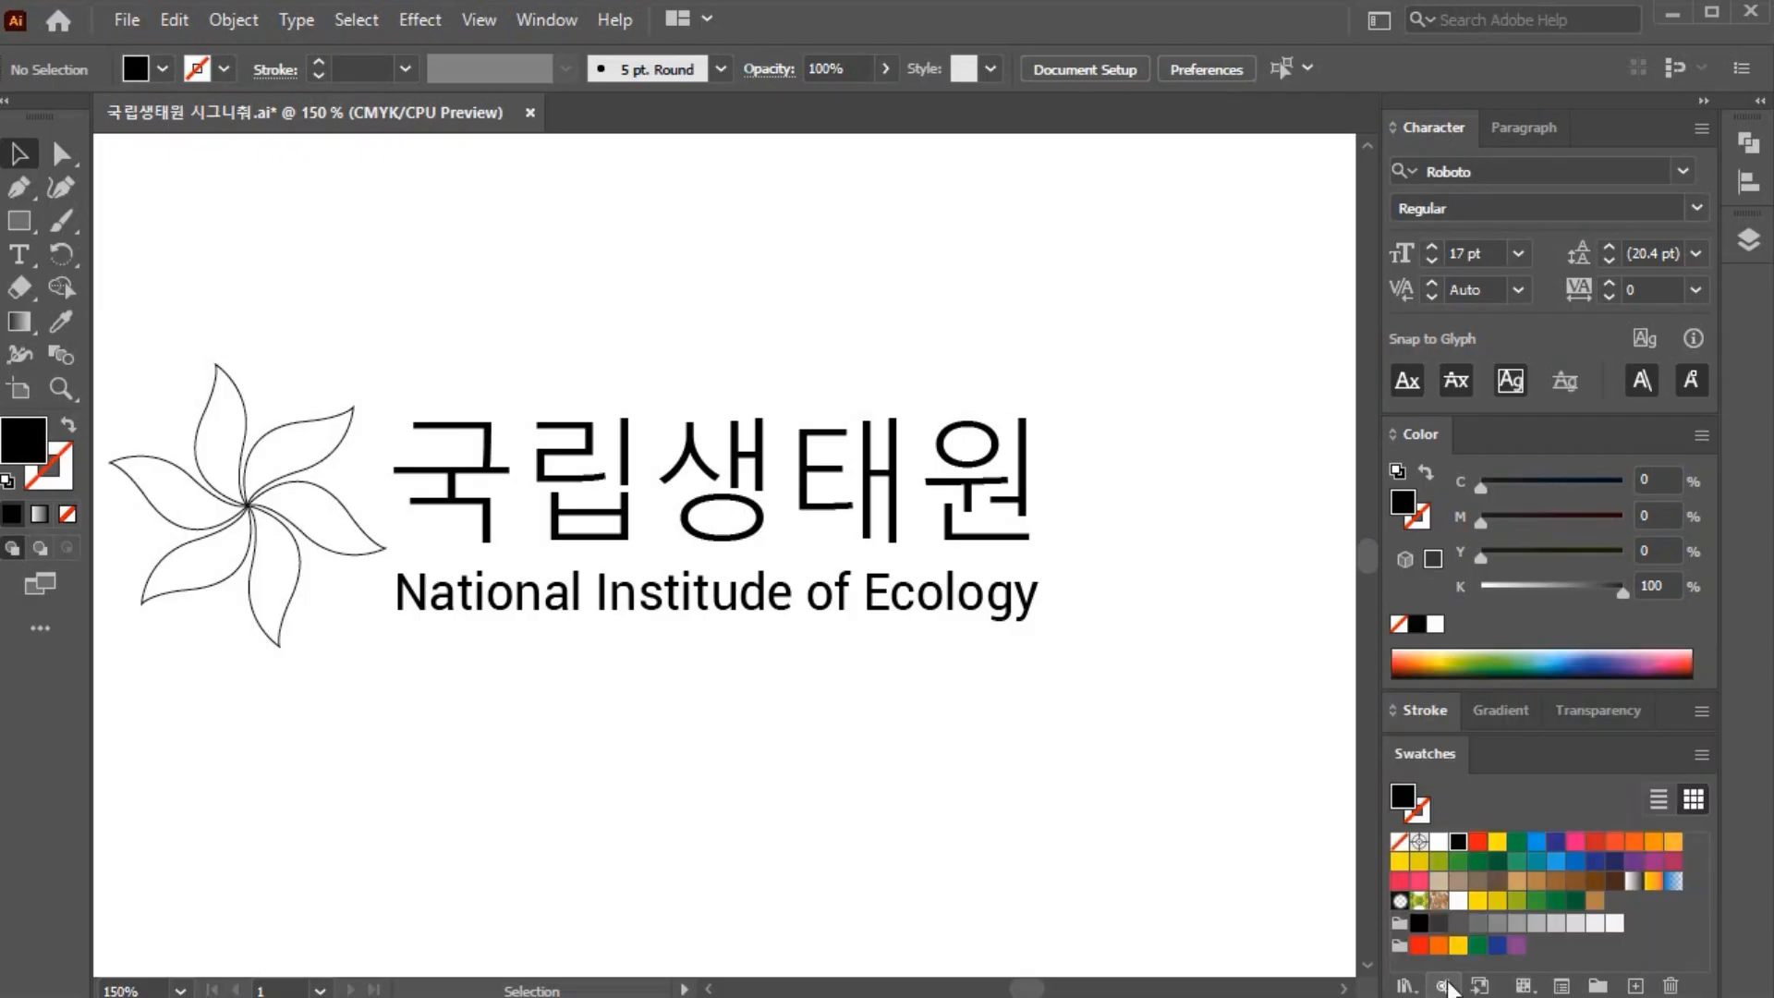
{"action": "left_click", "coordinate": [1437, 128]}
{"action": "left_click", "coordinate": [1436, 126]}
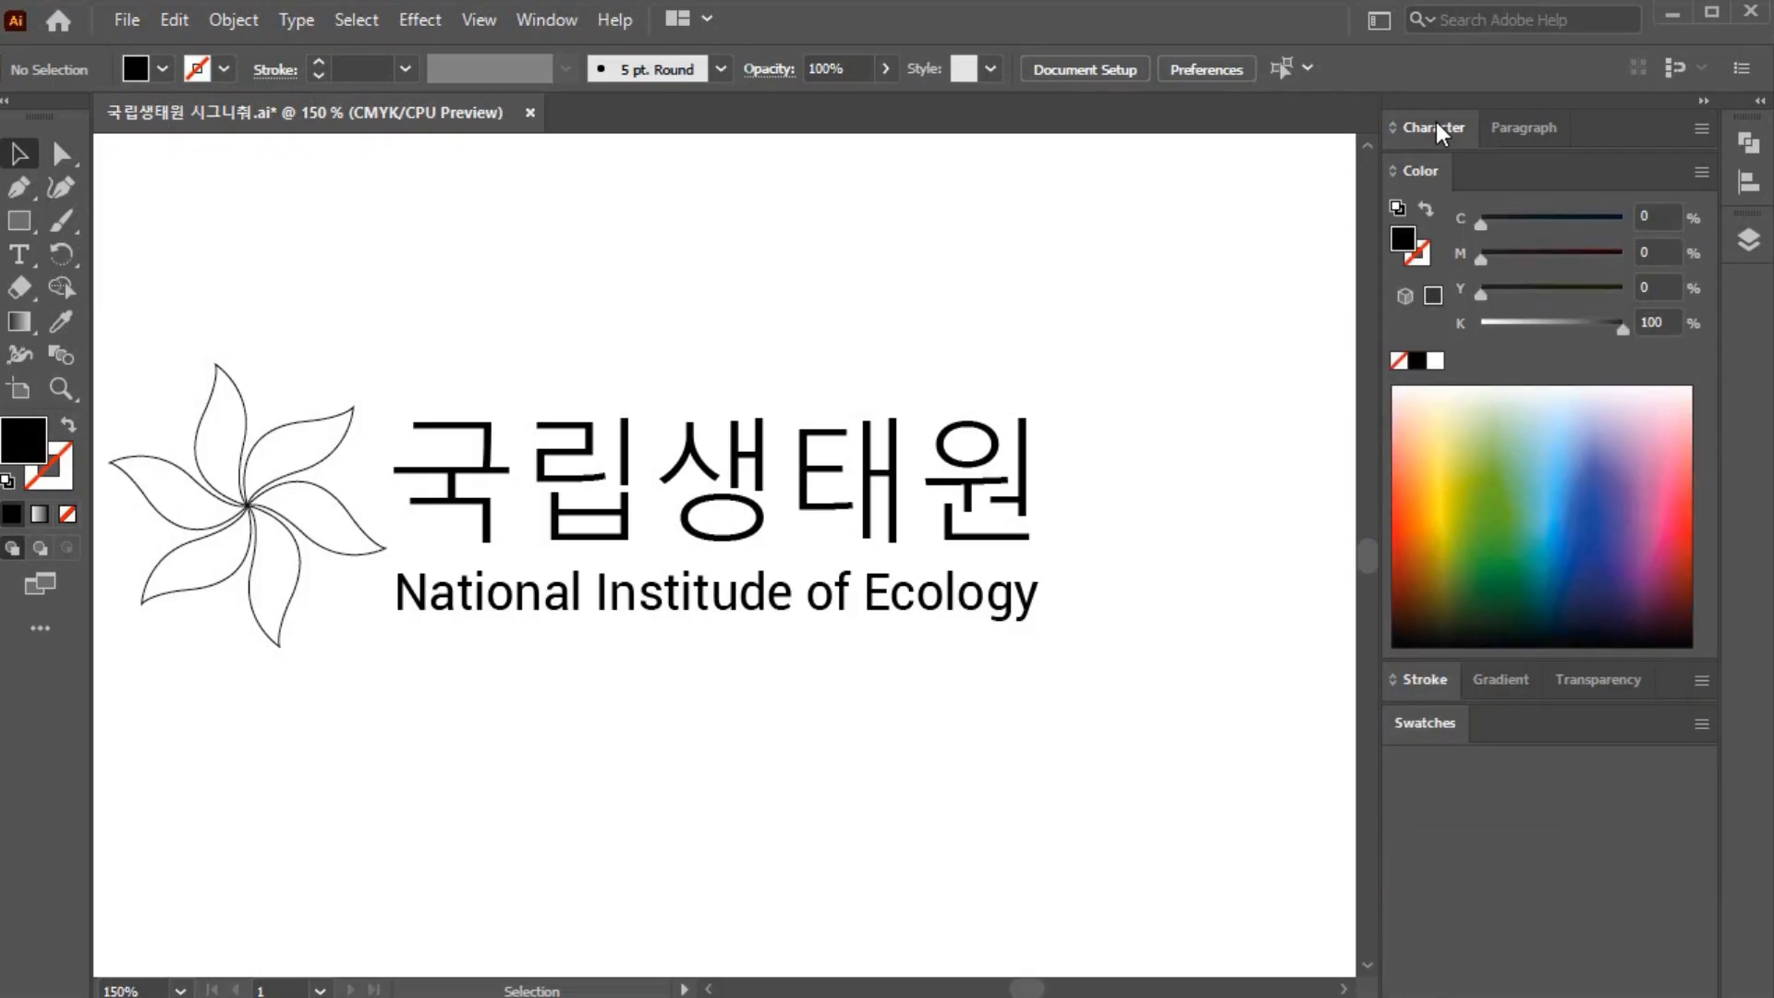
{"action": "left_click", "coordinate": [1421, 176]}
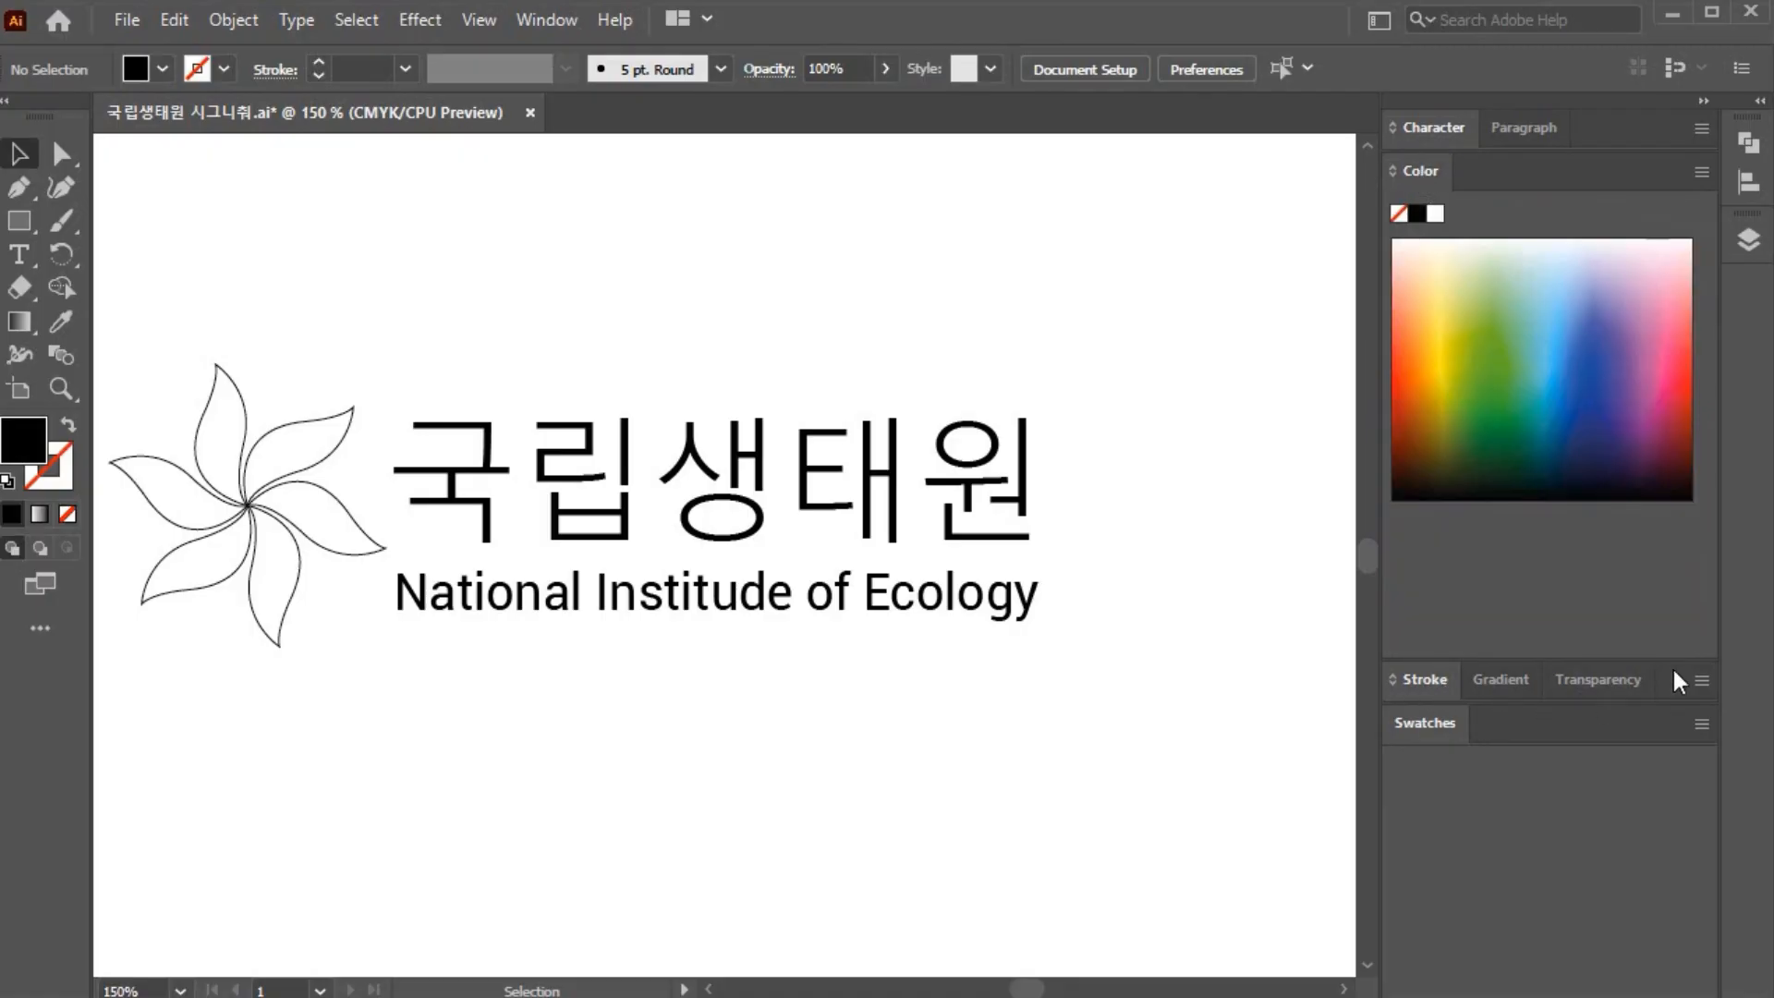
{"action": "left_click", "coordinate": [1424, 723]}
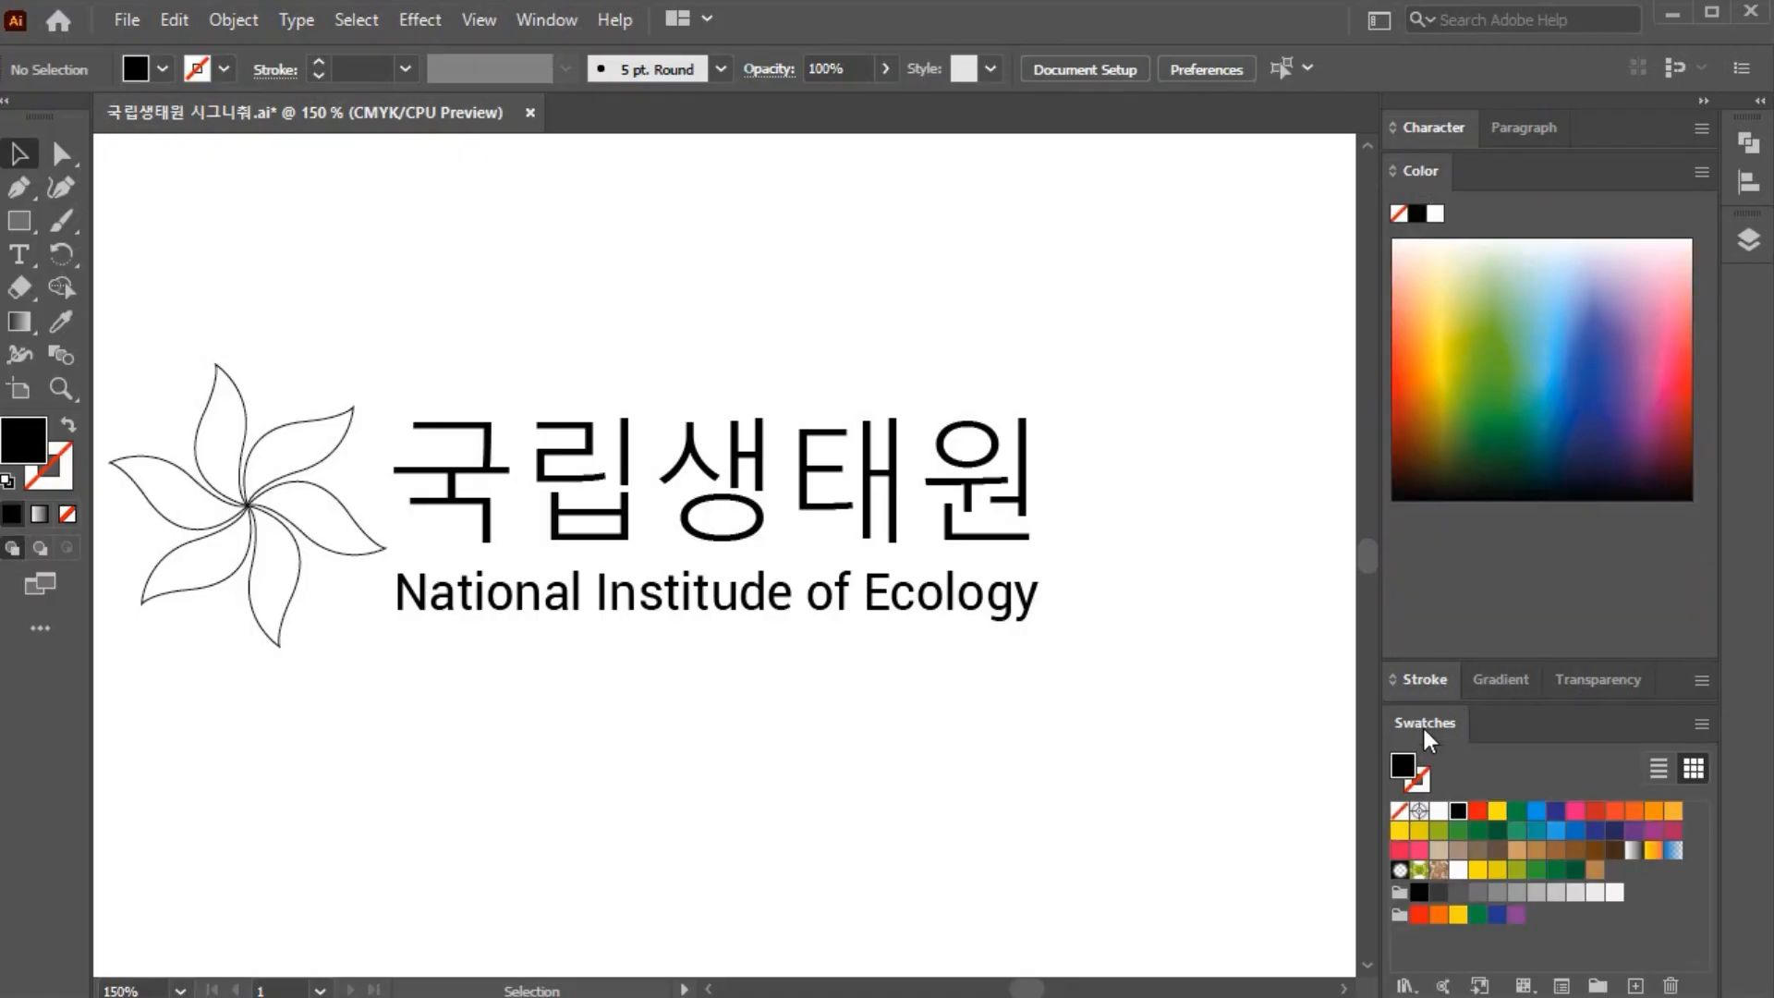
{"action": "left_click", "coordinate": [1419, 174]}
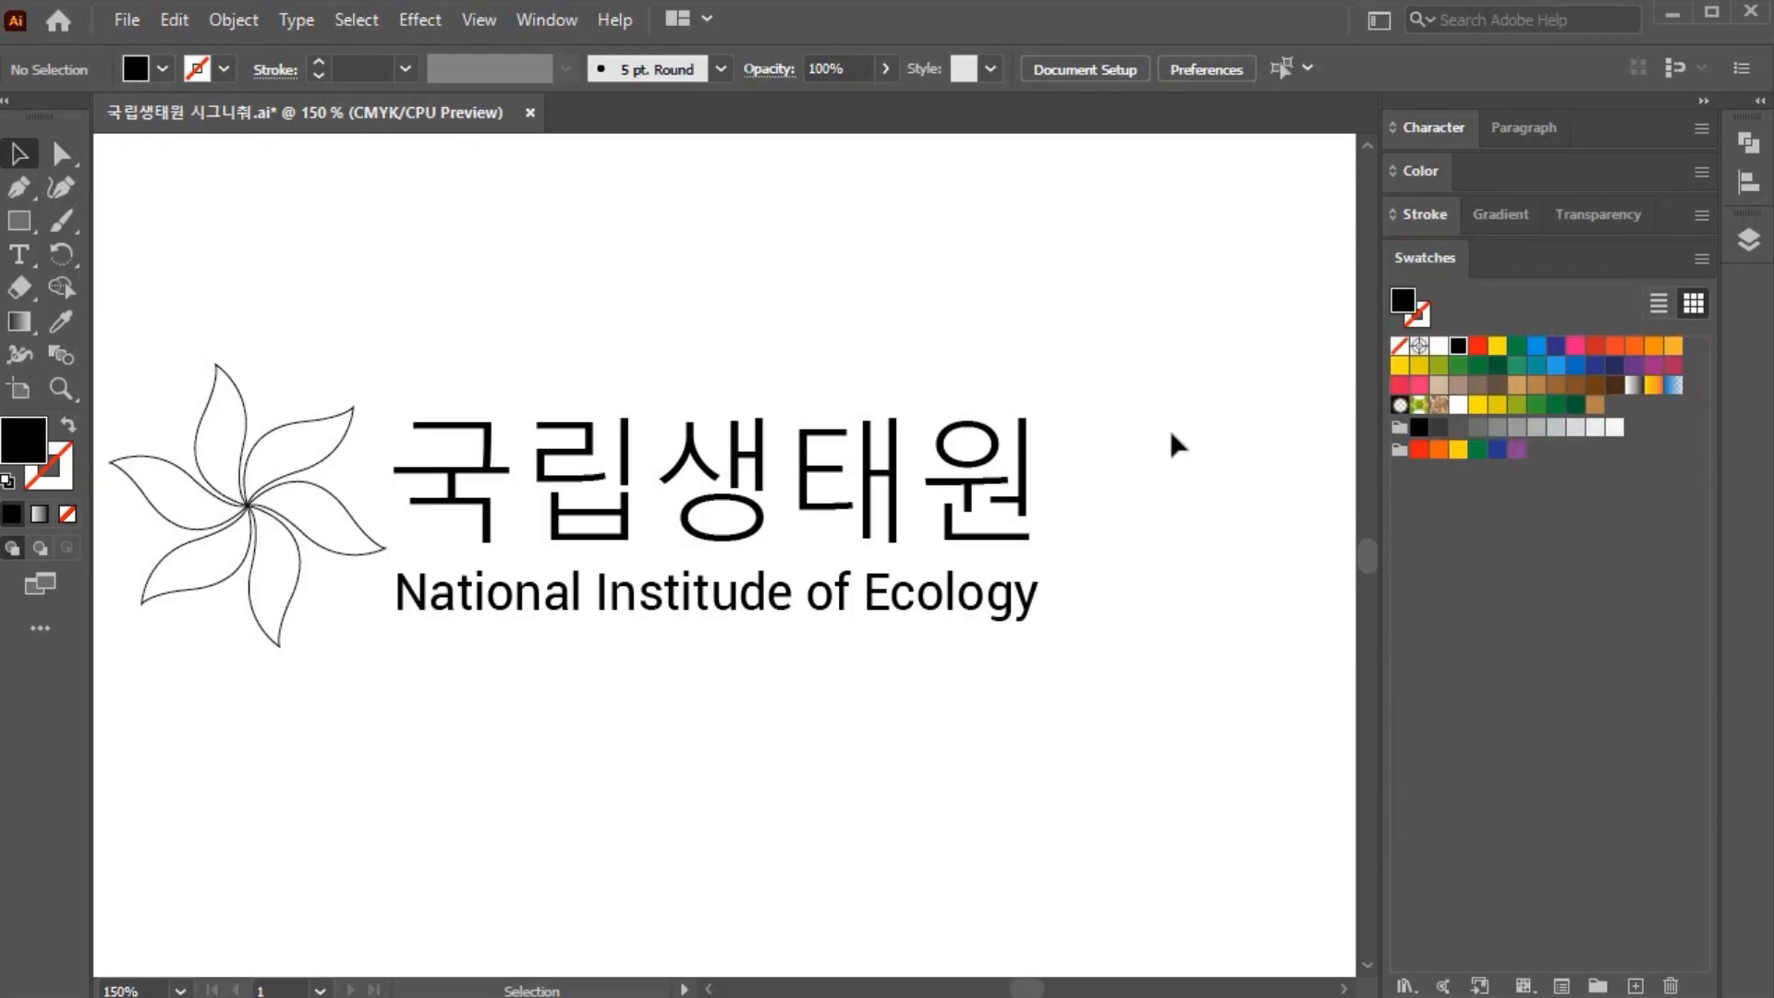
Step: Fill all six flower petals with black and remove their stroke
{"action": "left_click_drag", "start_coordinate": [159, 358], "coordinate": [312, 662]}
{"action": "left_click", "coordinate": [69, 424]}
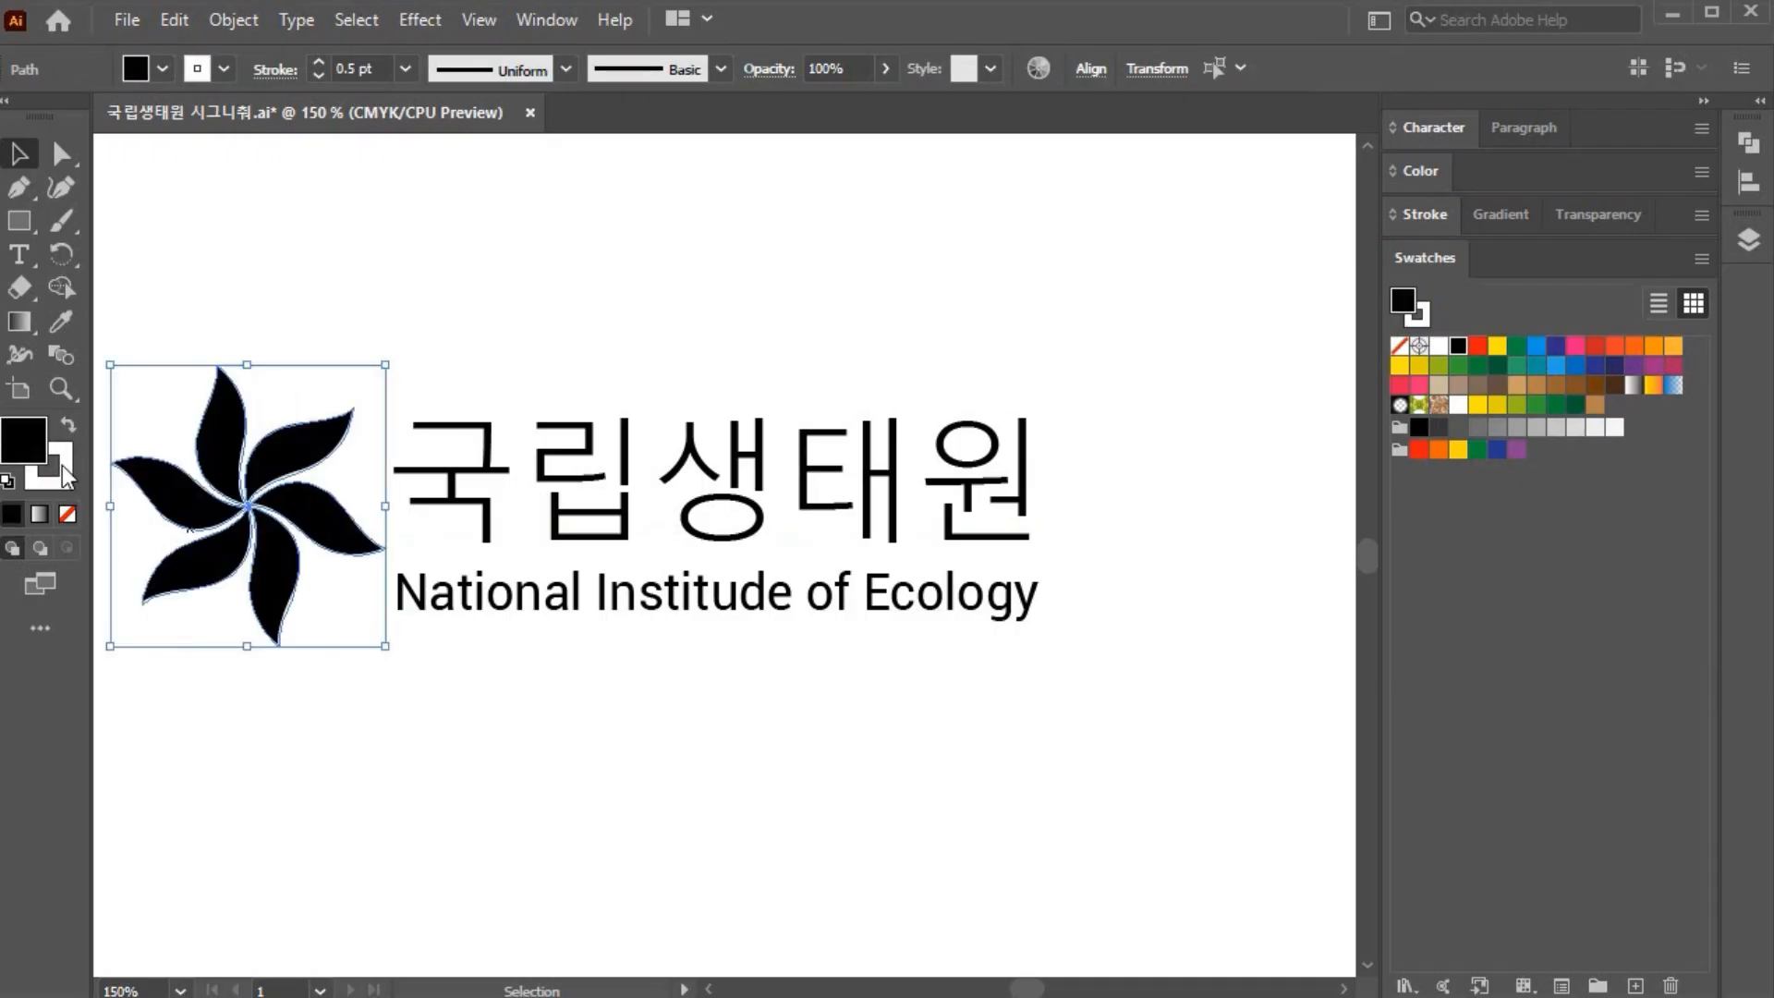
{"action": "left_click", "coordinate": [68, 473]}
{"action": "left_click", "coordinate": [67, 514]}
{"action": "left_click", "coordinate": [508, 824]}
Step: Fill the upper-right petal with brown (C=30 M=50 Y=75 K=10) and the top petal with the darkest green swatch
{"action": "left_click", "coordinate": [20, 436]}
{"action": "left_click", "coordinate": [308, 445]}
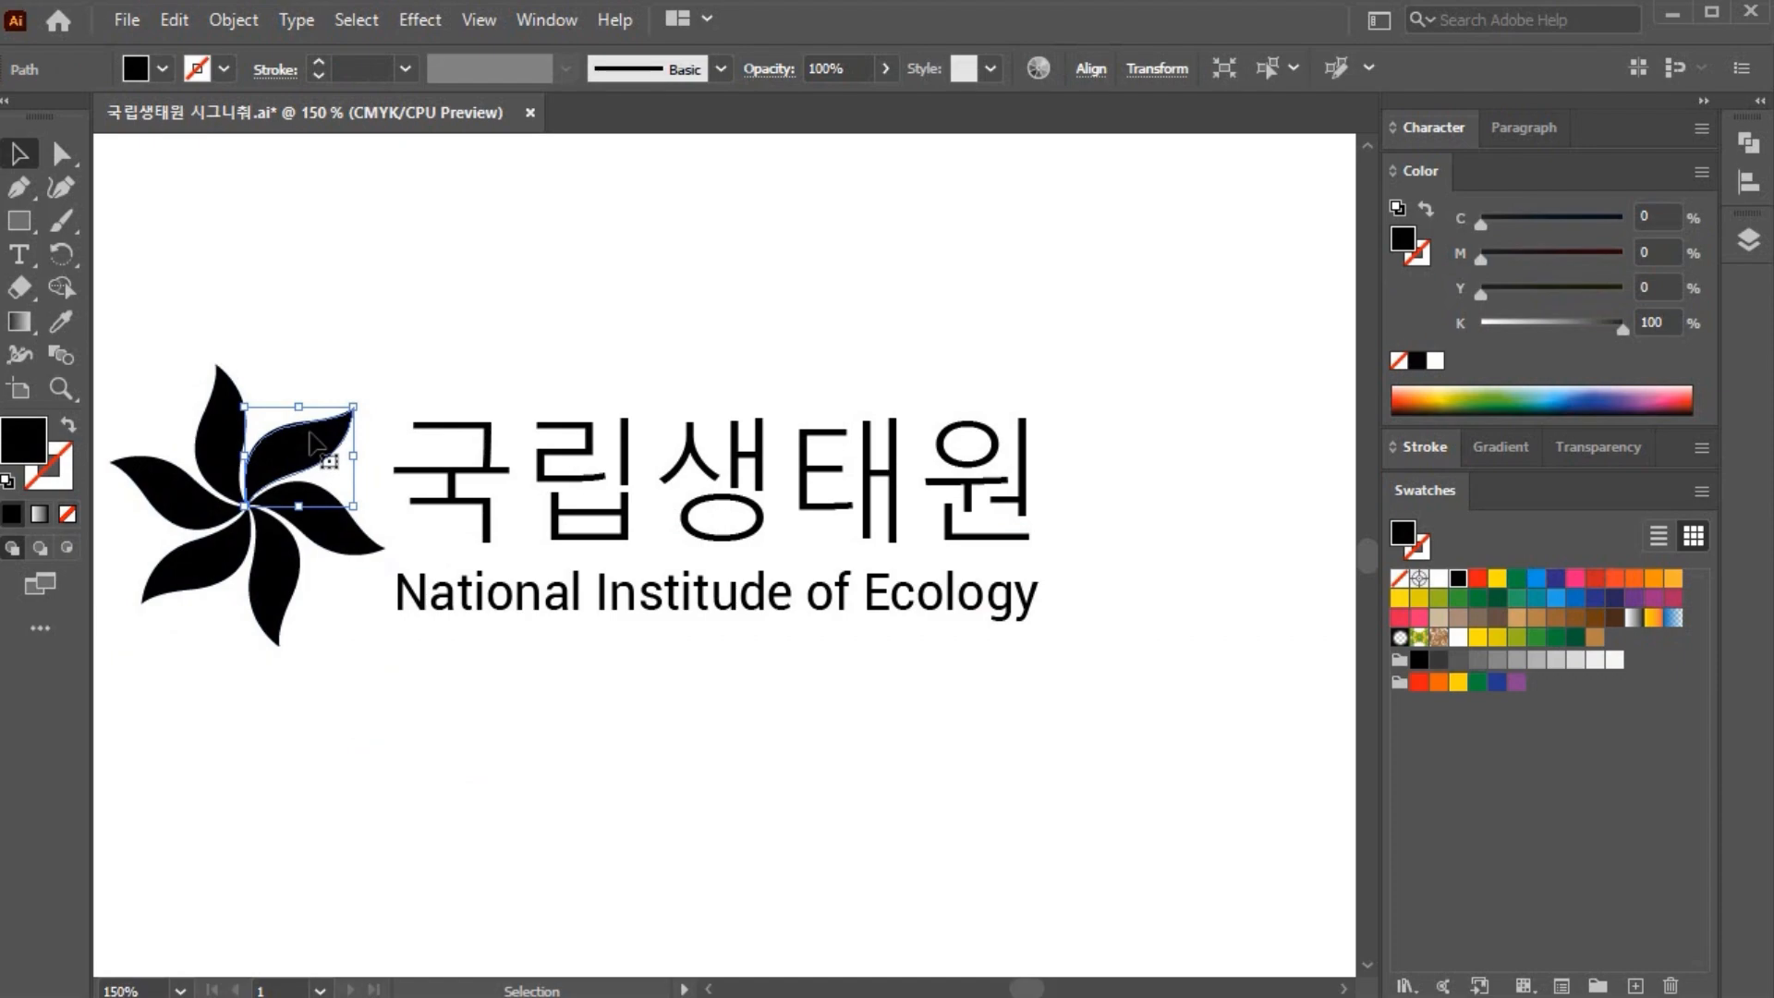
{"action": "left_click", "coordinate": [1595, 636]}
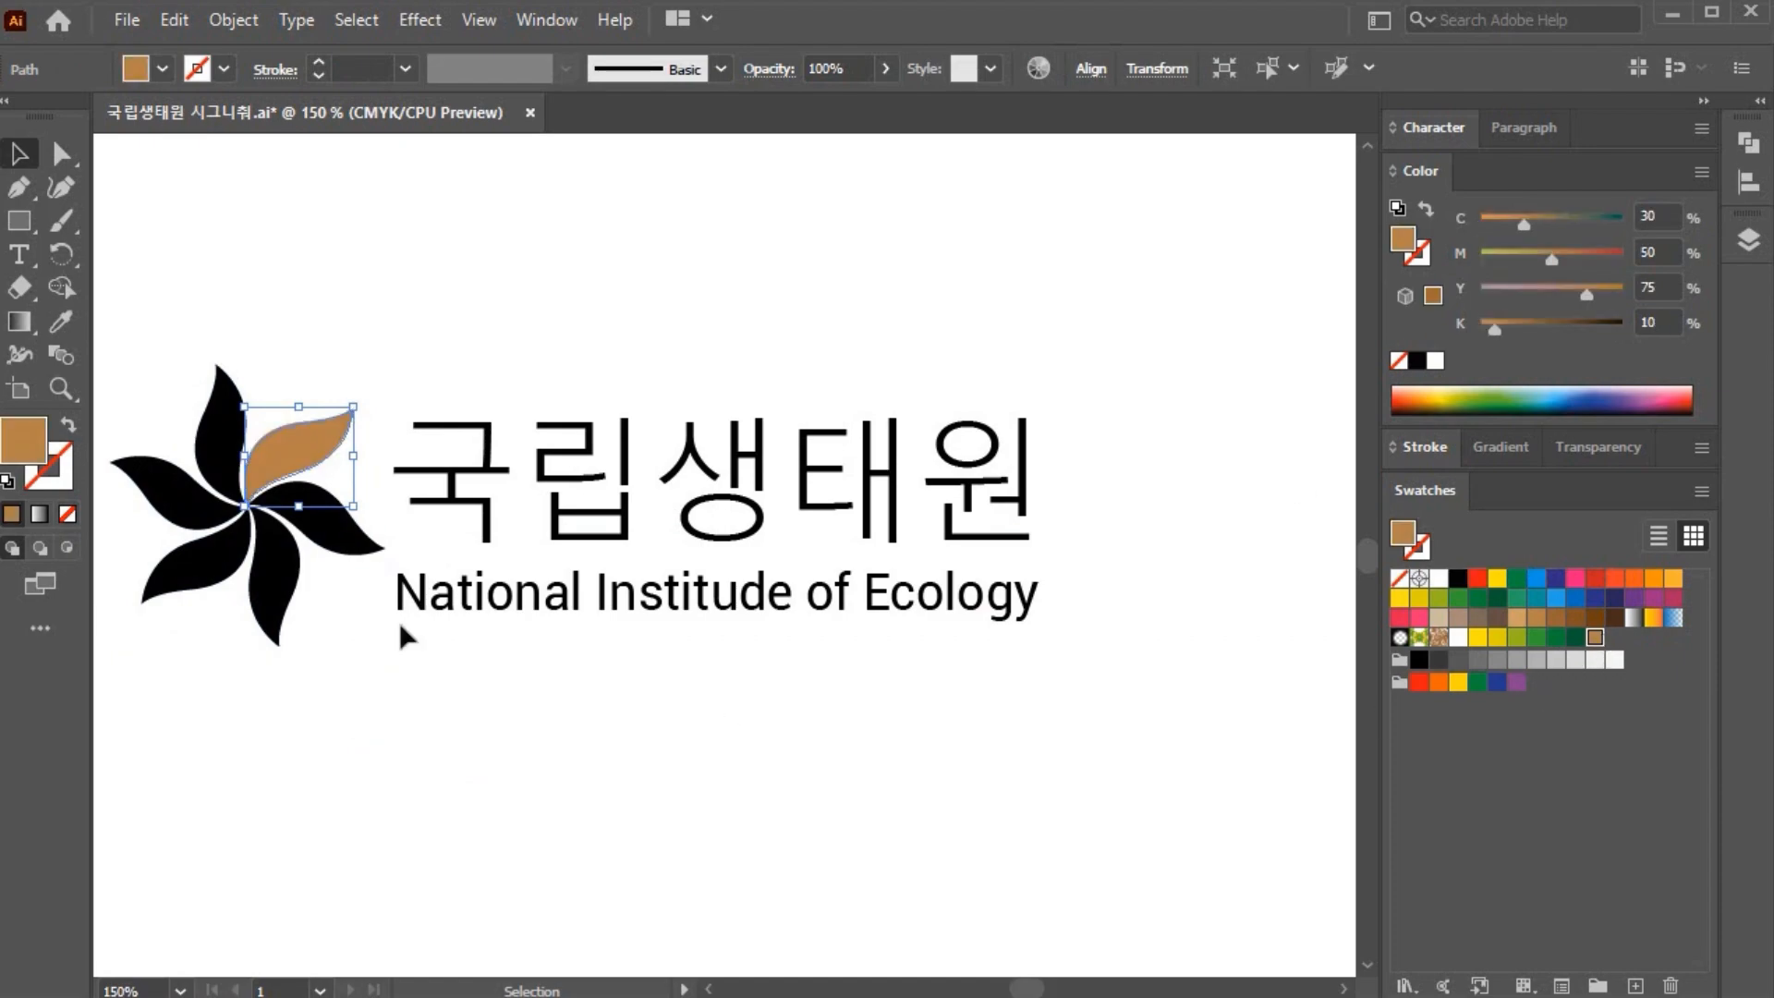
{"action": "left_click", "coordinate": [221, 427]}
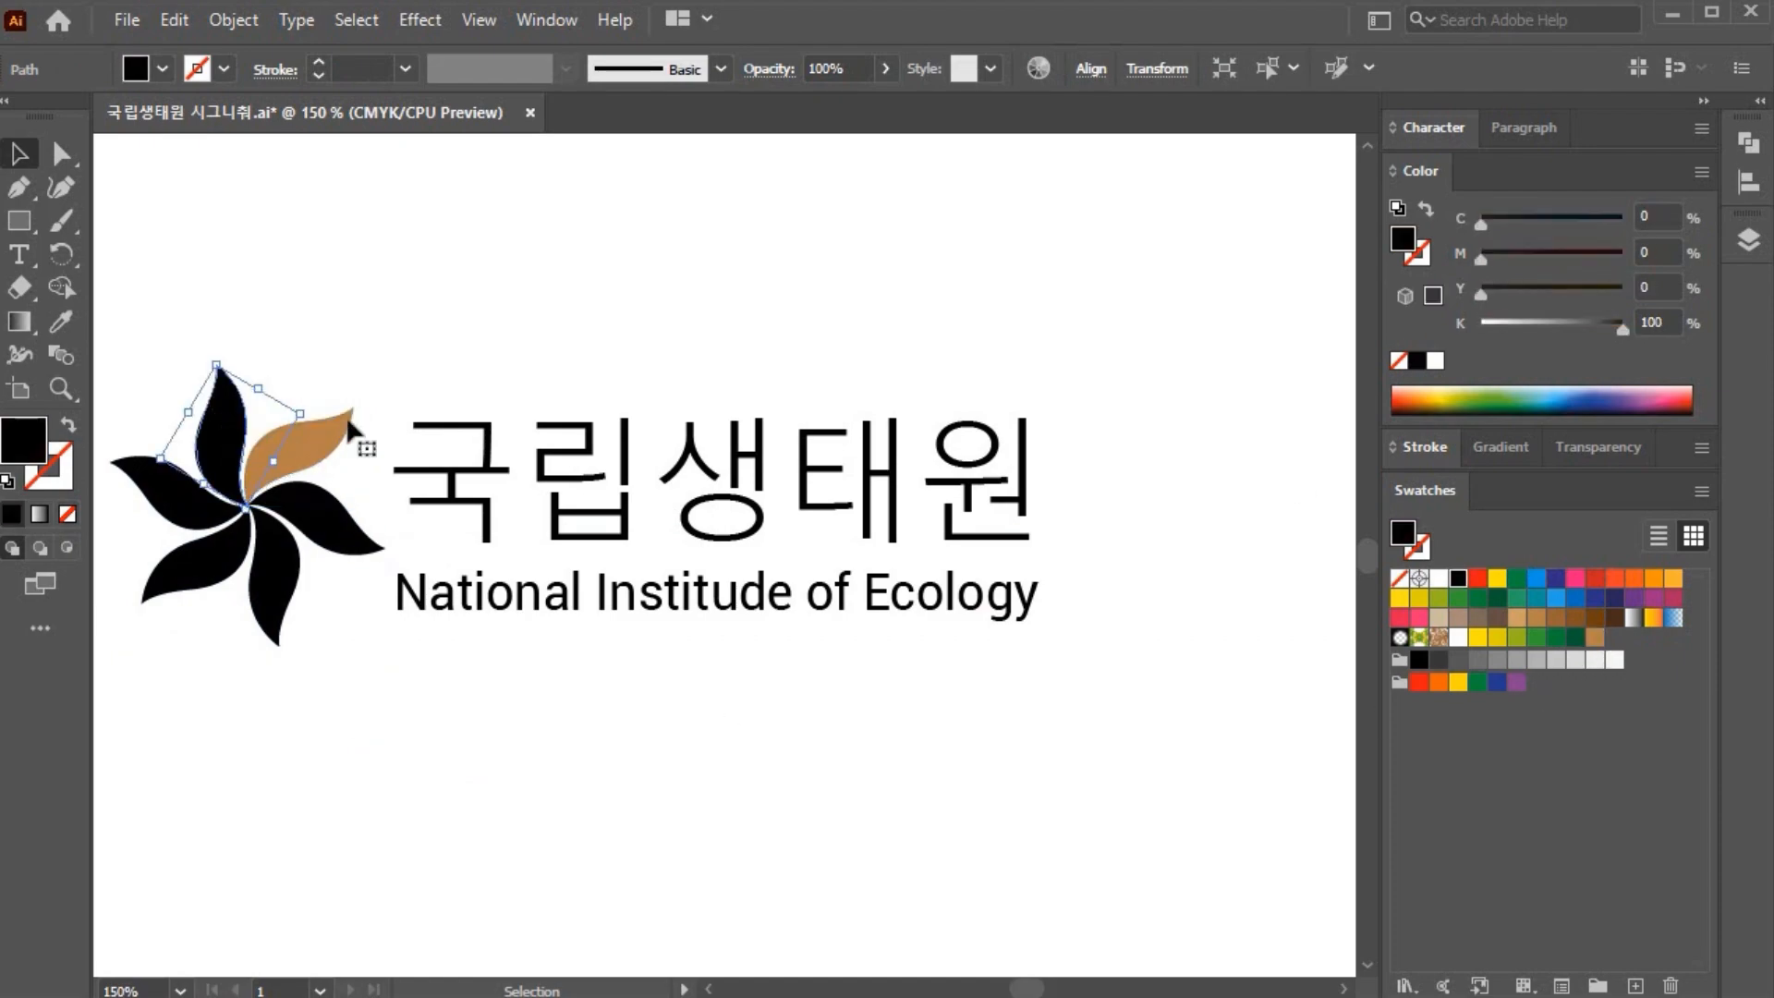
{"action": "left_click", "coordinate": [1576, 637]}
{"action": "left_click", "coordinate": [372, 677]}
Step: Fill the upper-left petal with medium dark green and the lower-left petal with green C=75 M=0 Y=100 K=0
{"action": "left_click", "coordinate": [185, 503]}
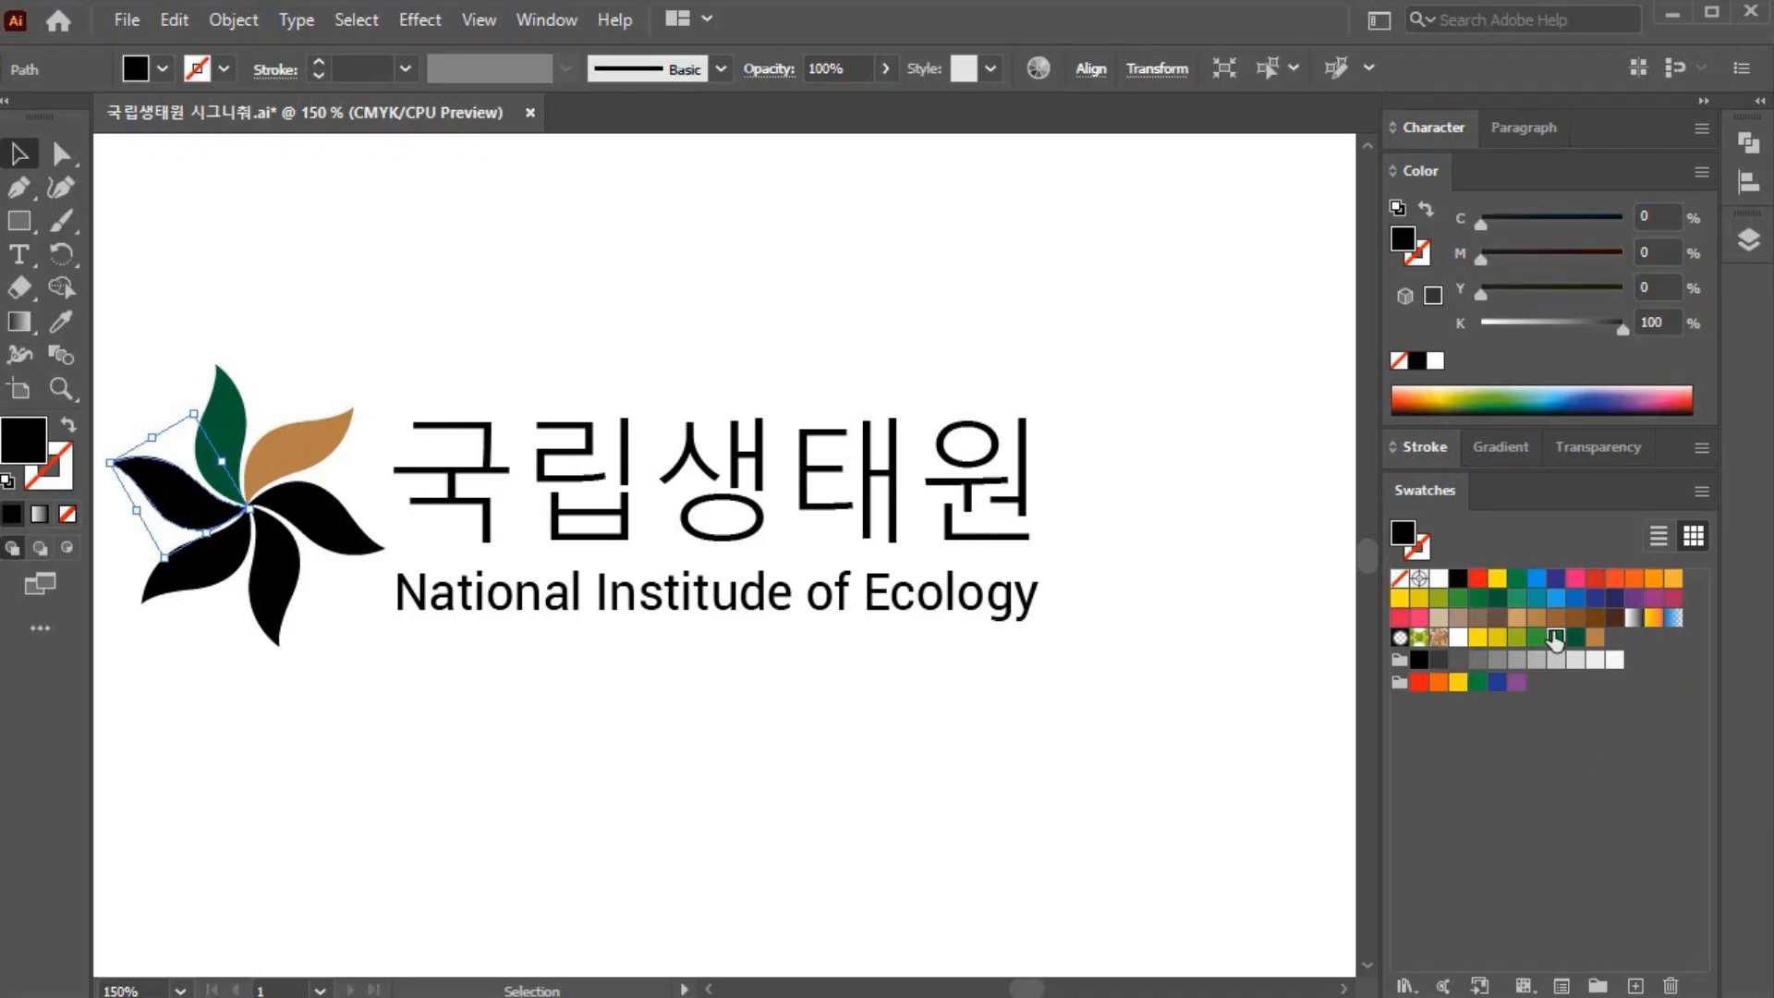
{"action": "left_click", "coordinate": [1556, 637]}
{"action": "left_click", "coordinate": [202, 582]}
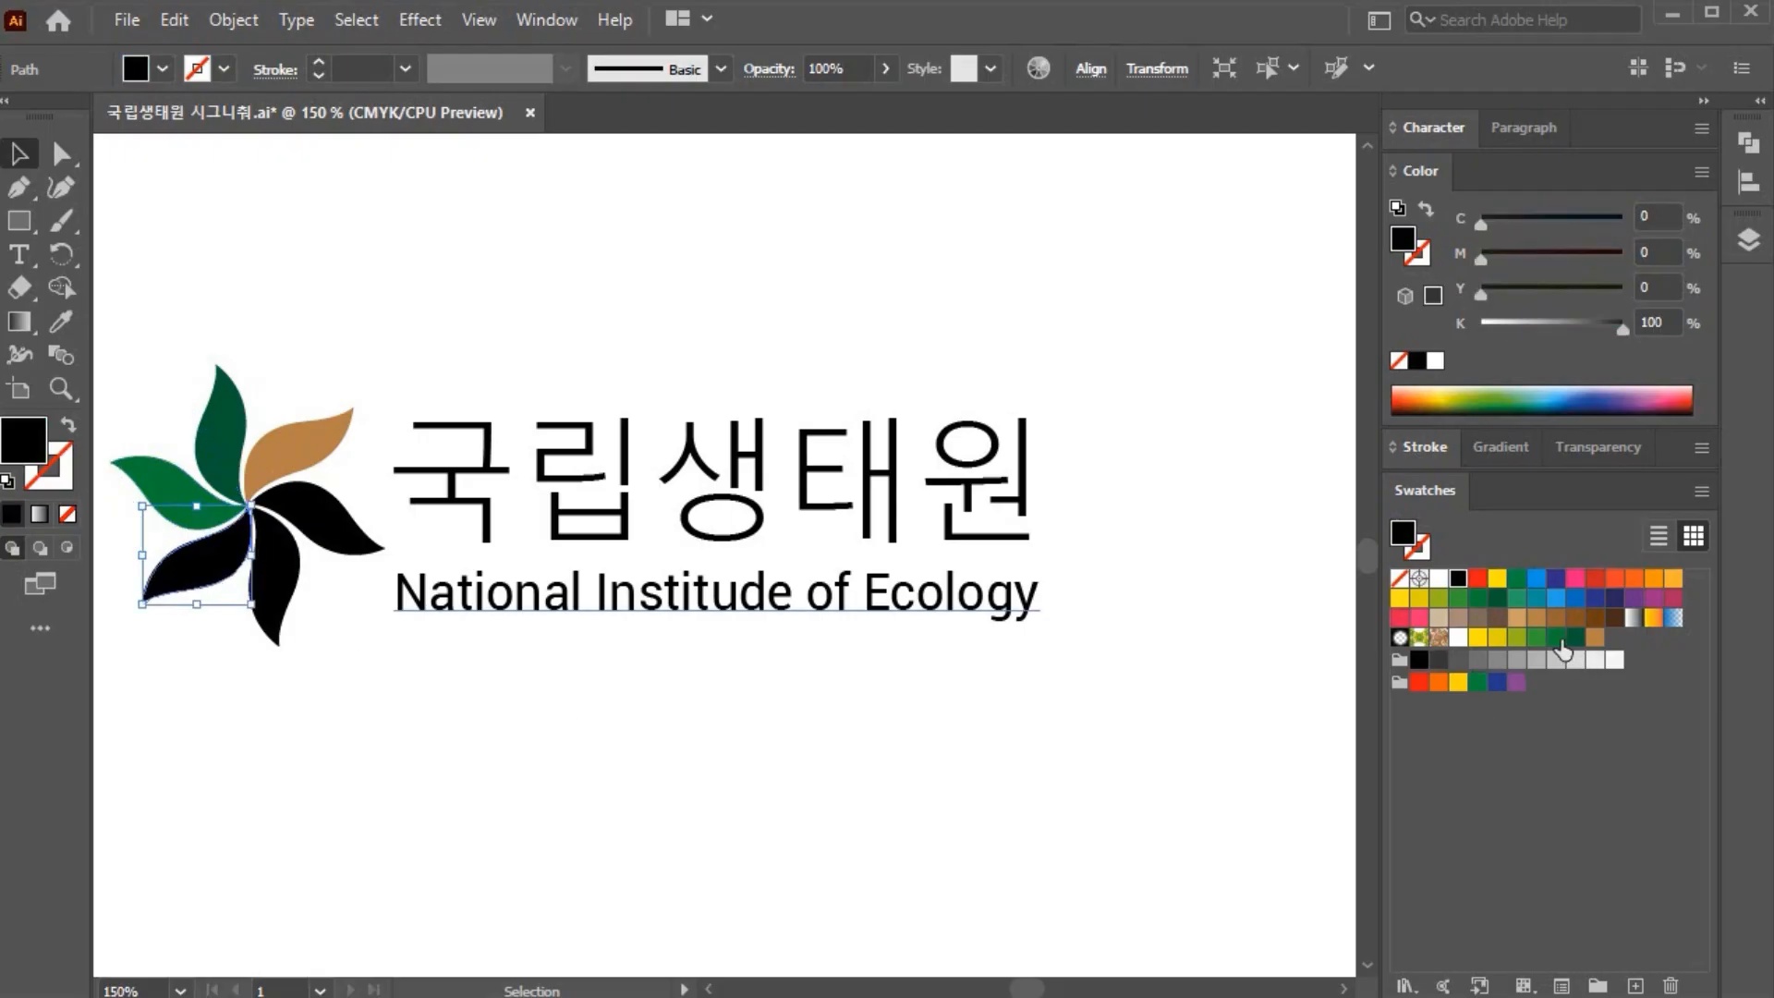
{"action": "left_click", "coordinate": [1536, 639]}
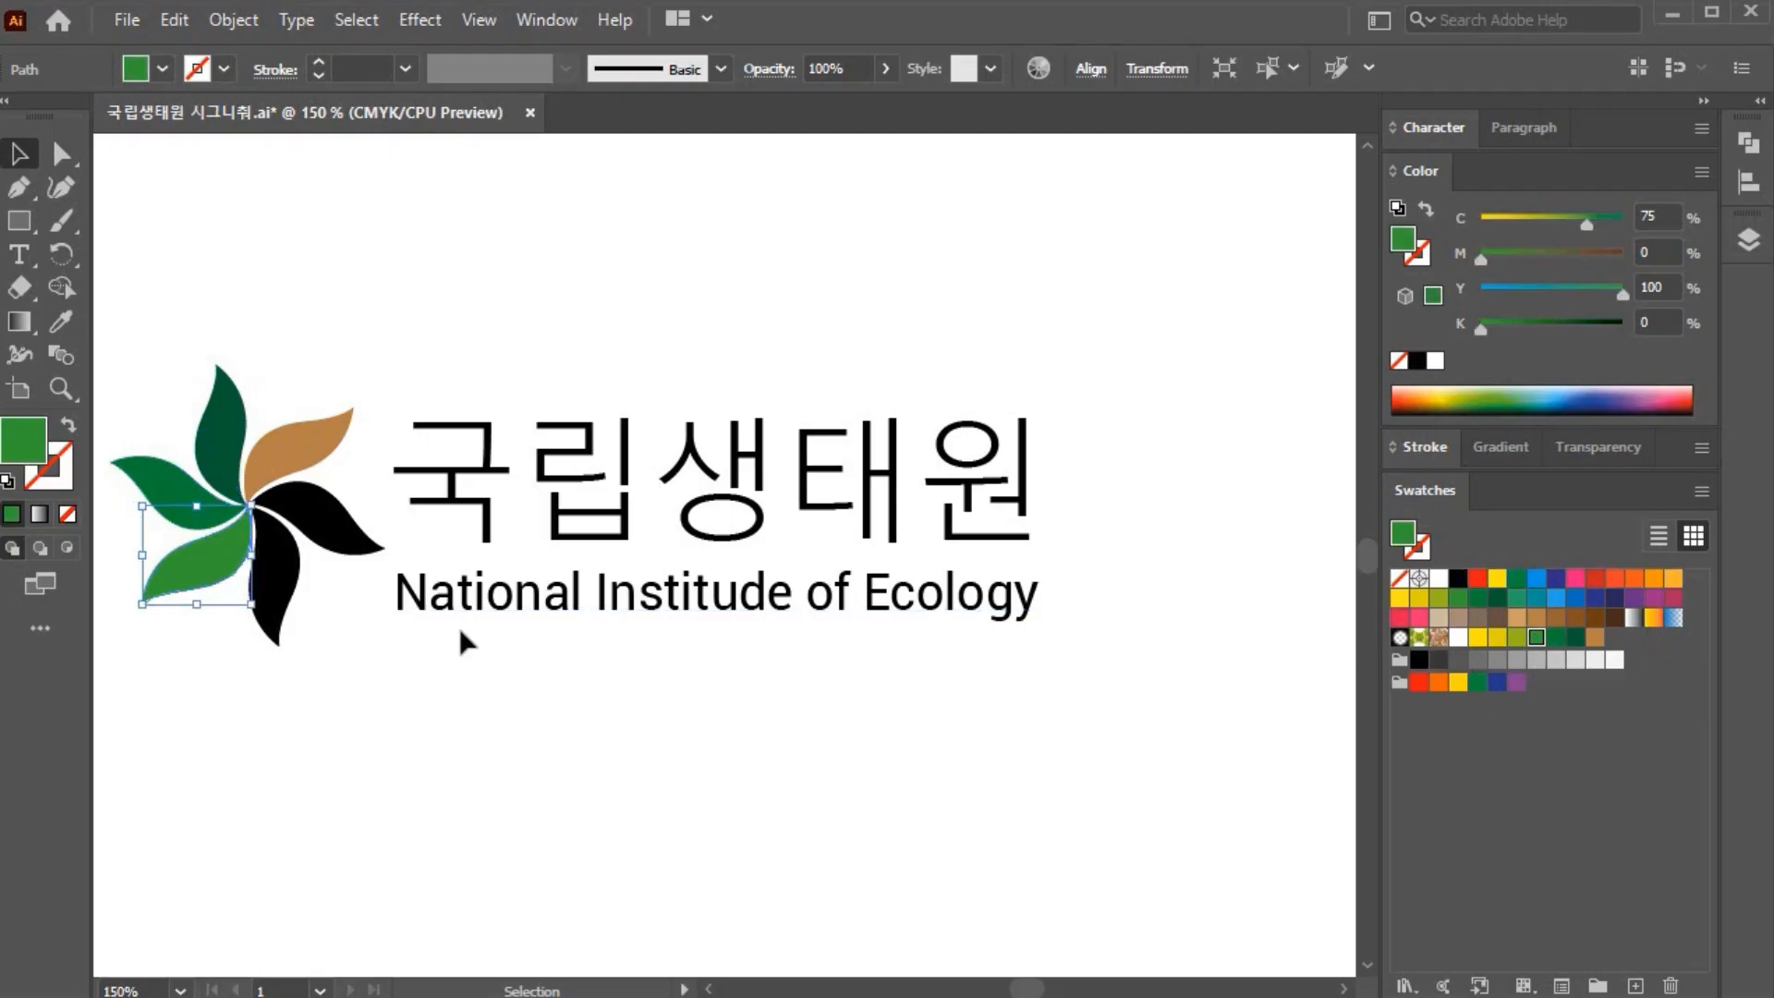
Step: Fill the bottom petal with yellow-green C=50 M=0 Y=100 K=0 and the lower-right petal with yellow C=20 M=0 Y=100 K=0
{"action": "left_click", "coordinate": [277, 582]}
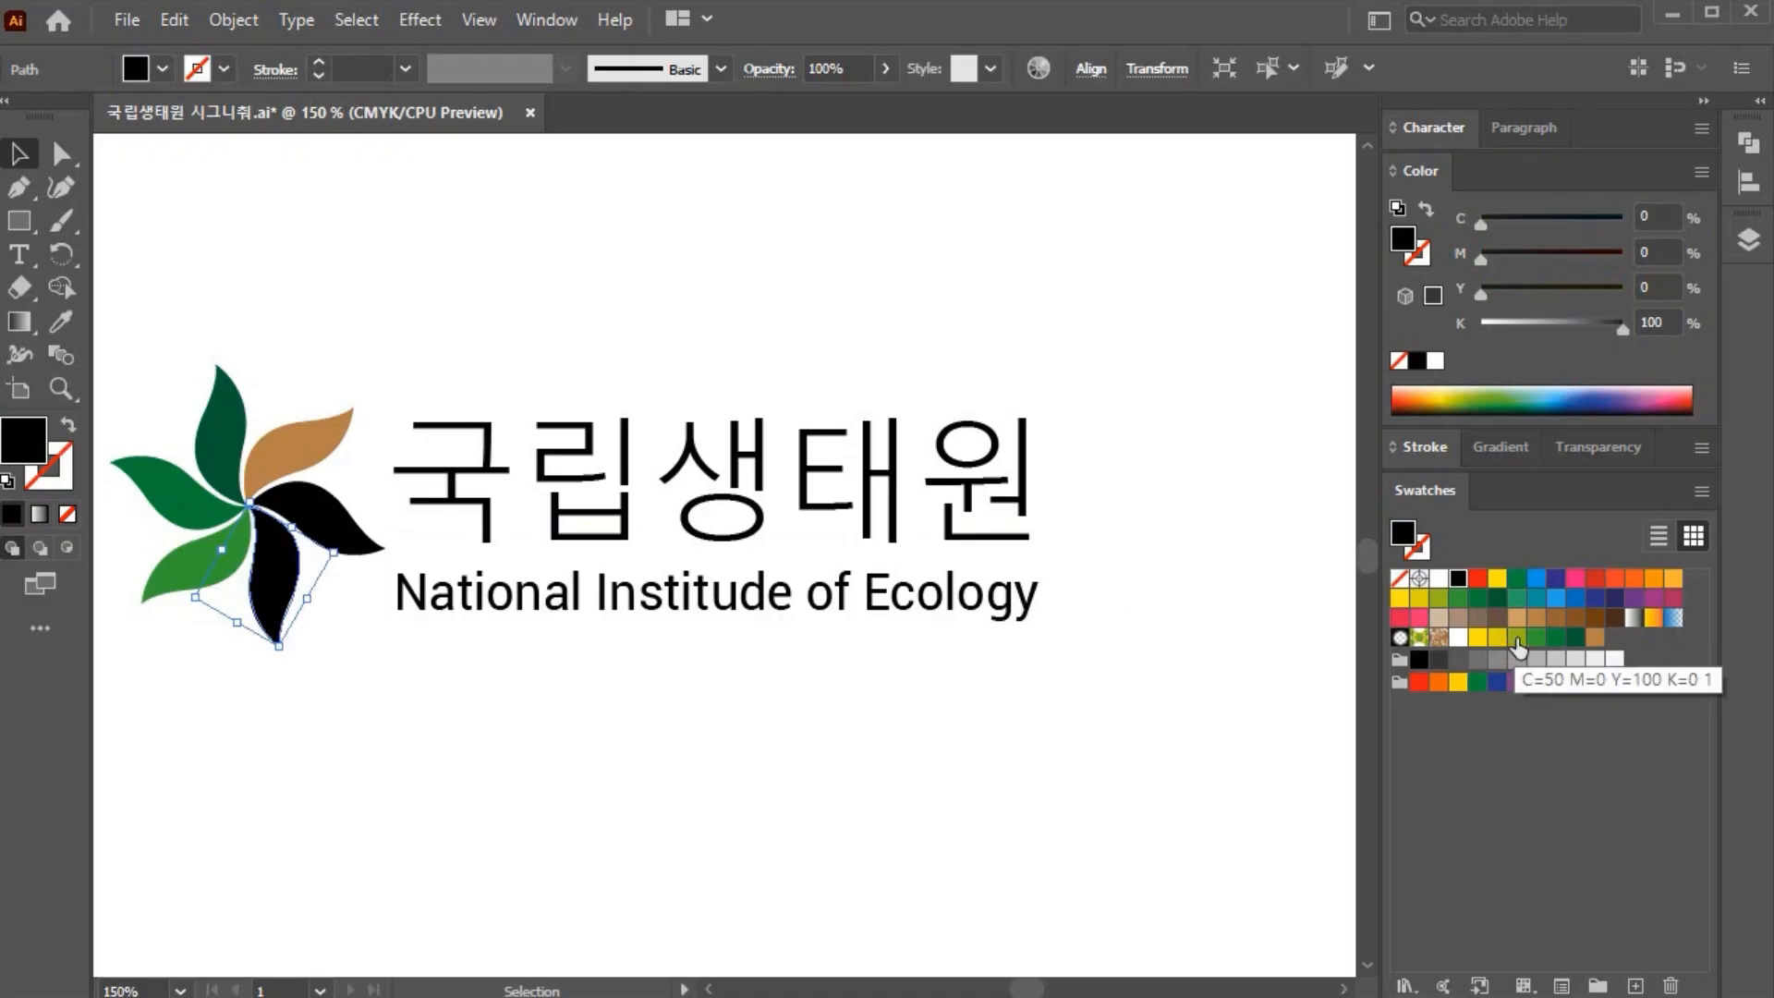
{"action": "left_click", "coordinate": [1517, 639]}
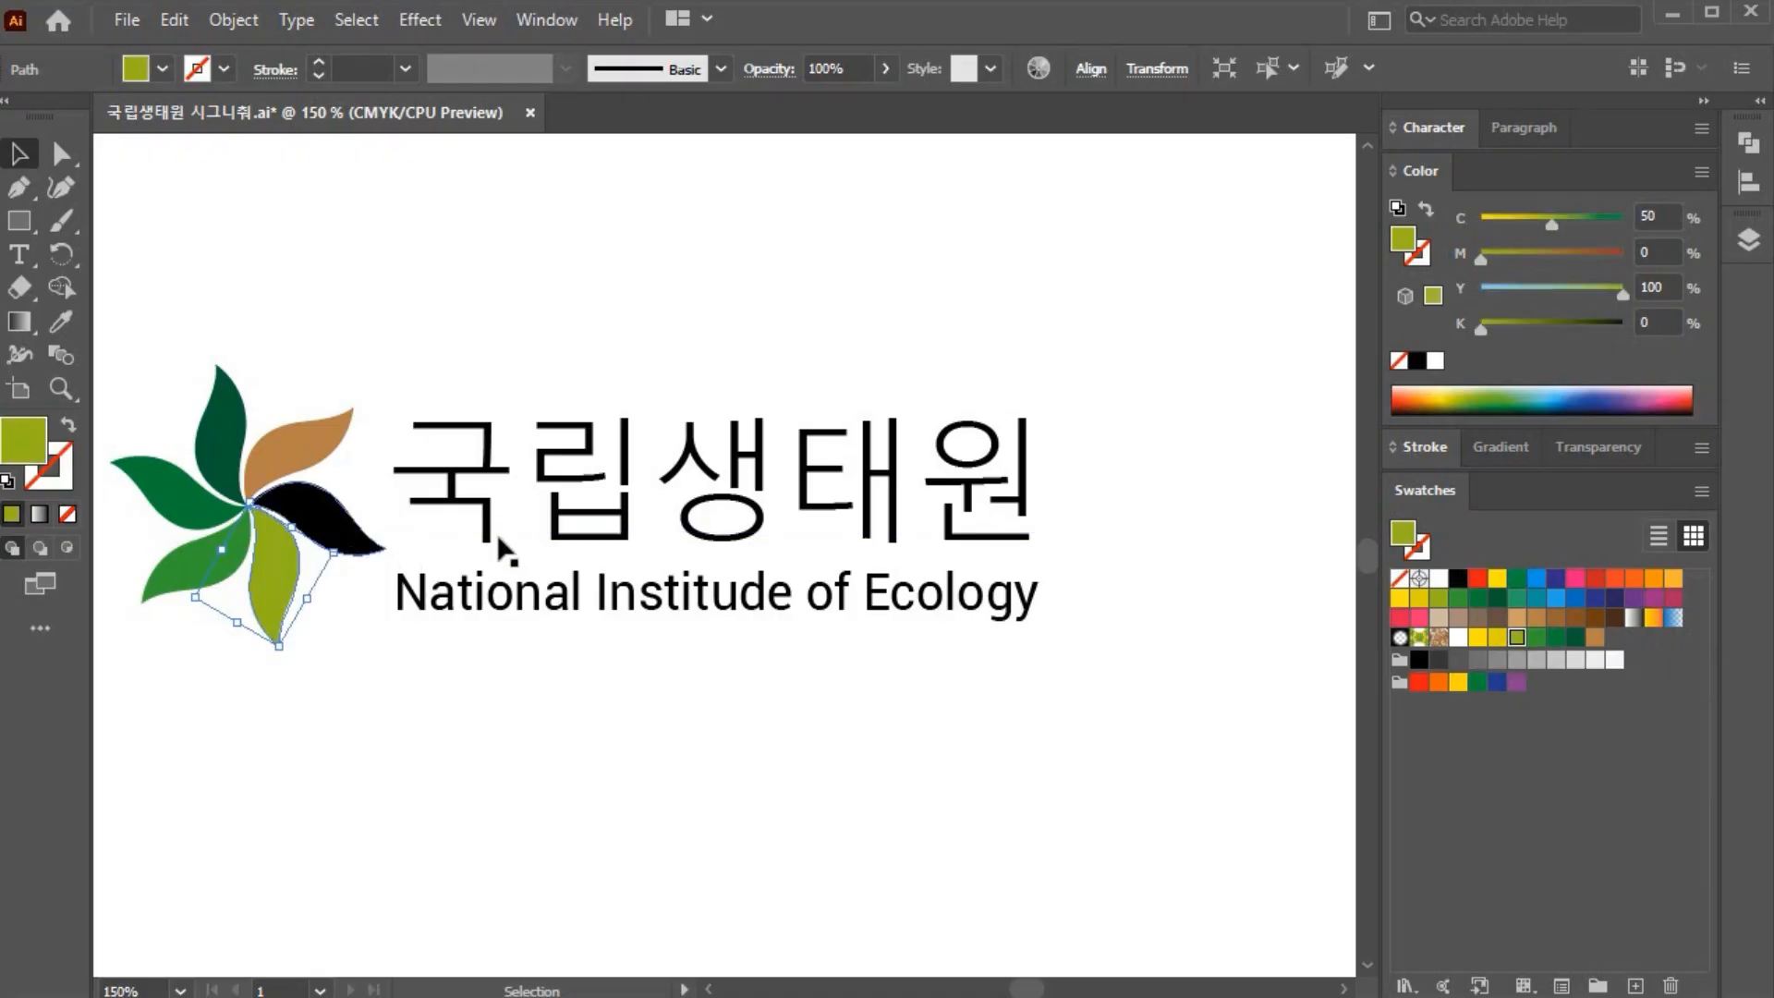
{"action": "left_click", "coordinate": [1496, 638]}
{"action": "key", "text": "ctrl+z"}
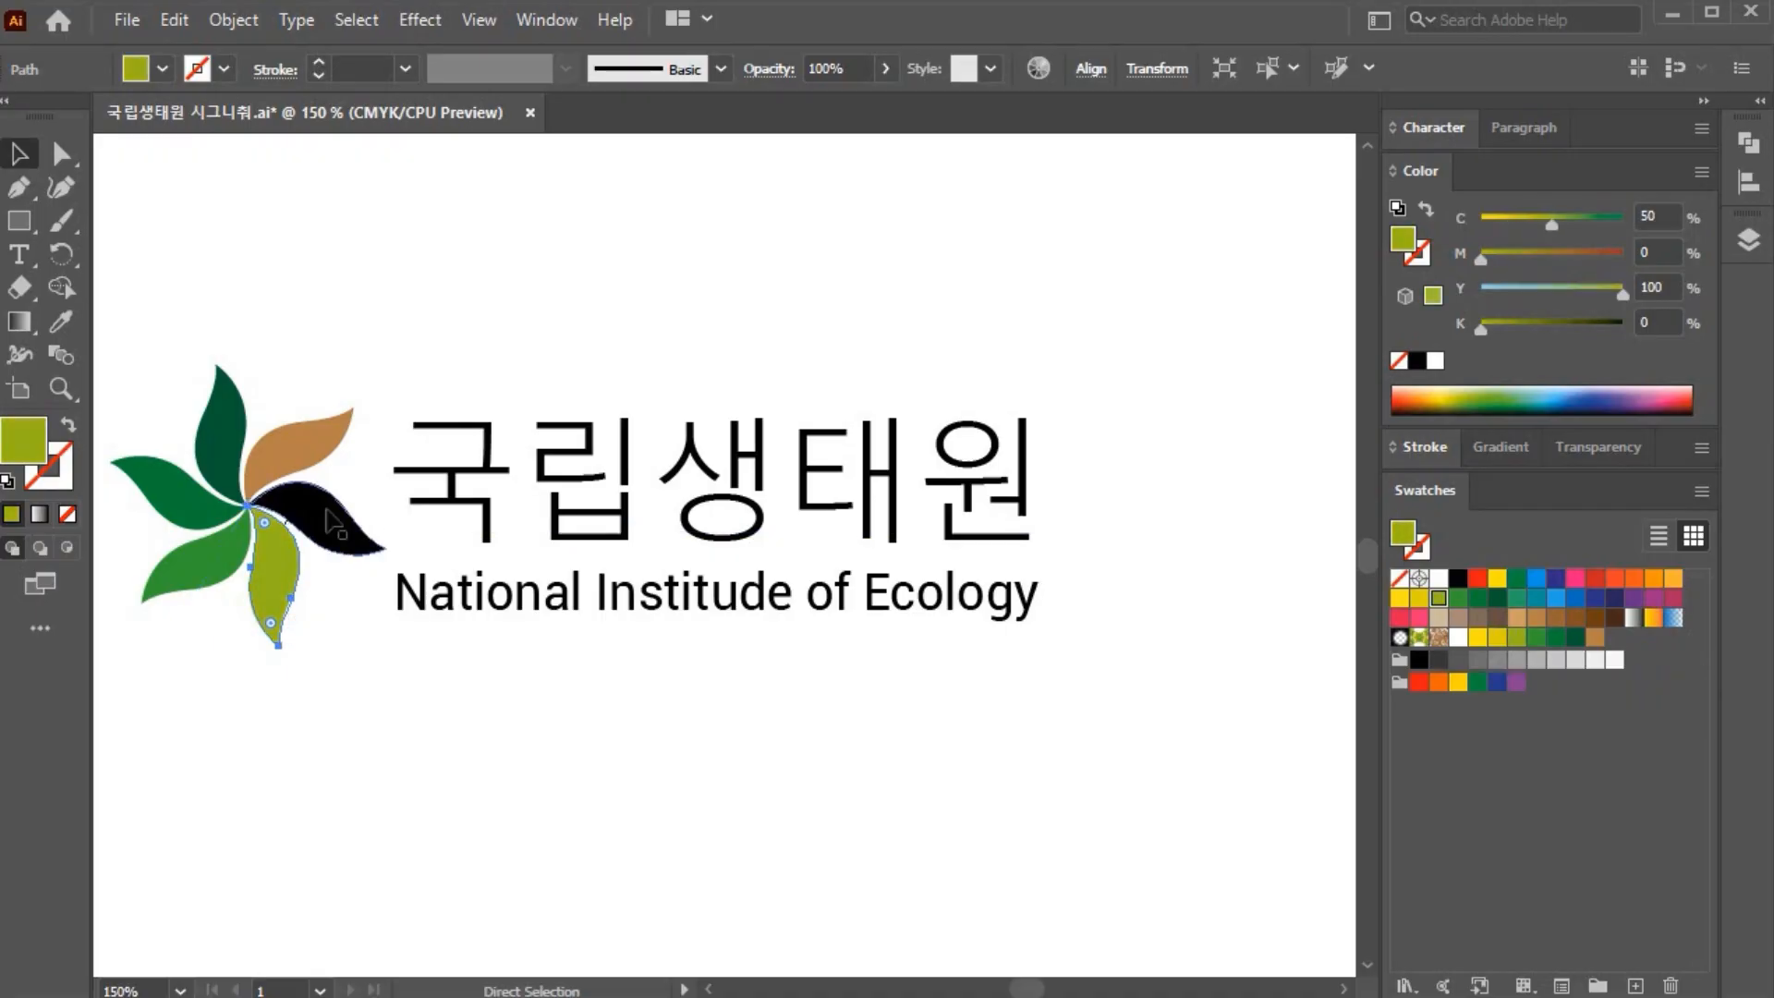
{"action": "key", "text": "ctrl+z"}
{"action": "left_click", "coordinate": [1496, 638]}
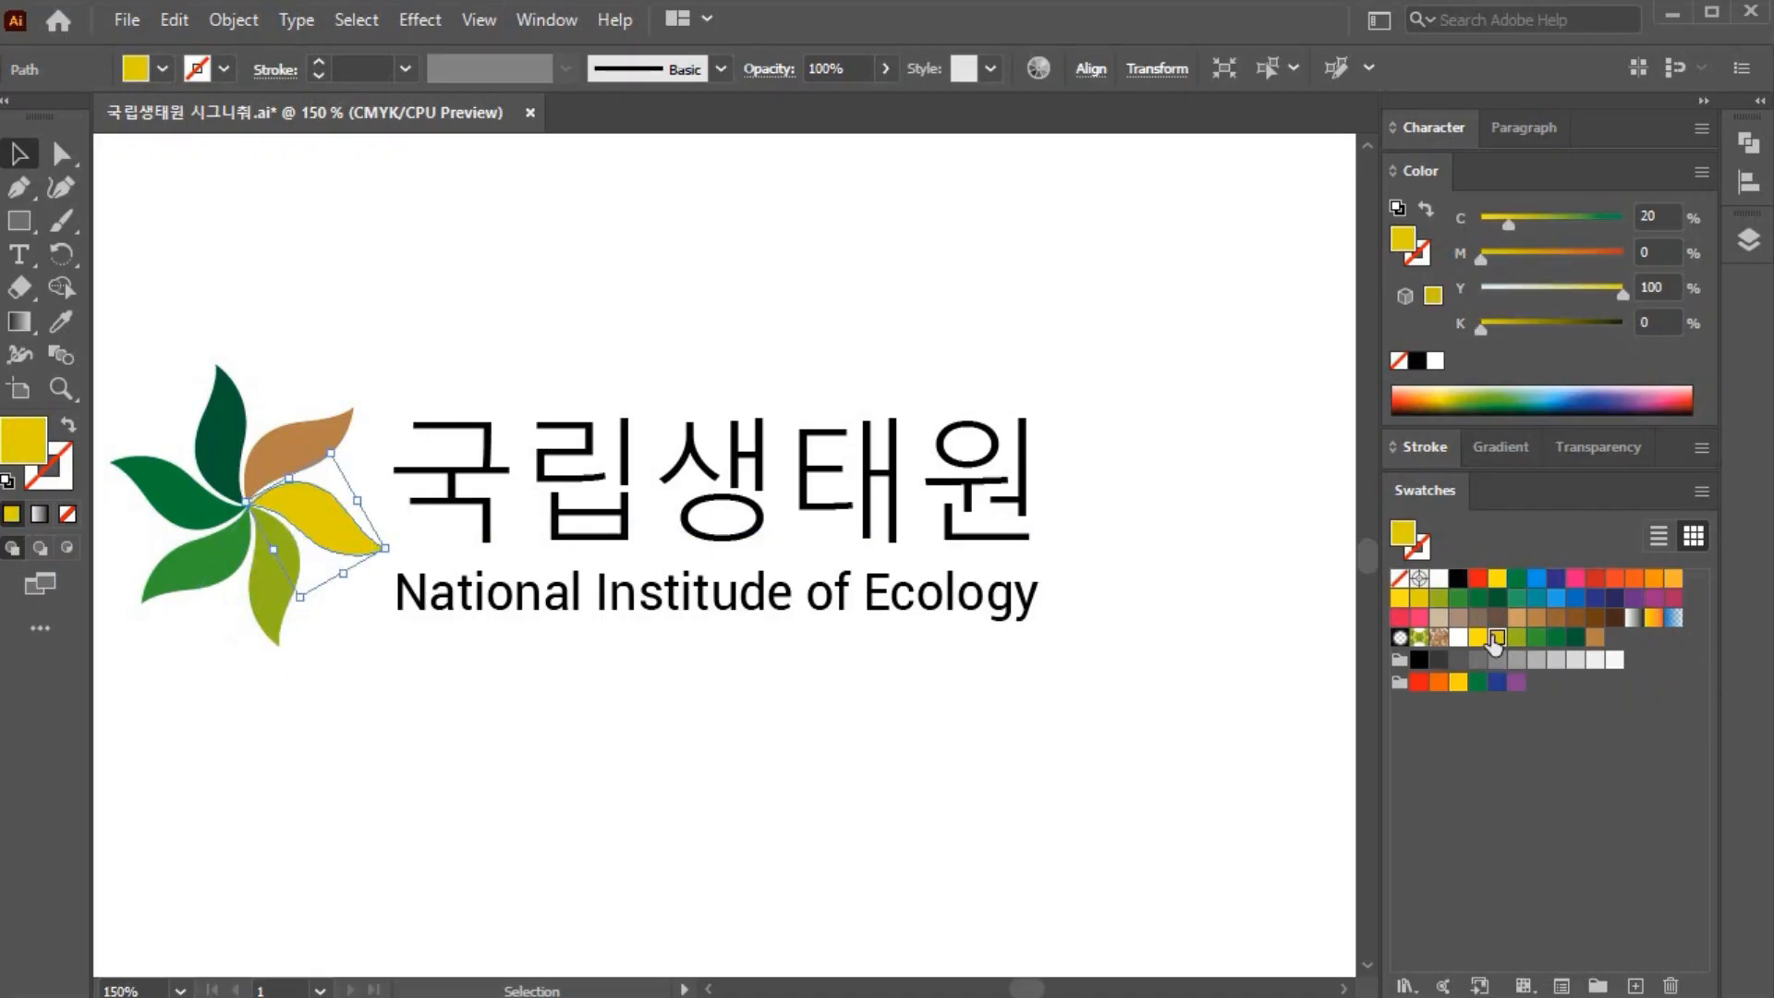
Step: Fill the 국립생태원 text with the bright yellow swatch and deselect it
{"action": "left_click", "coordinate": [602, 473]}
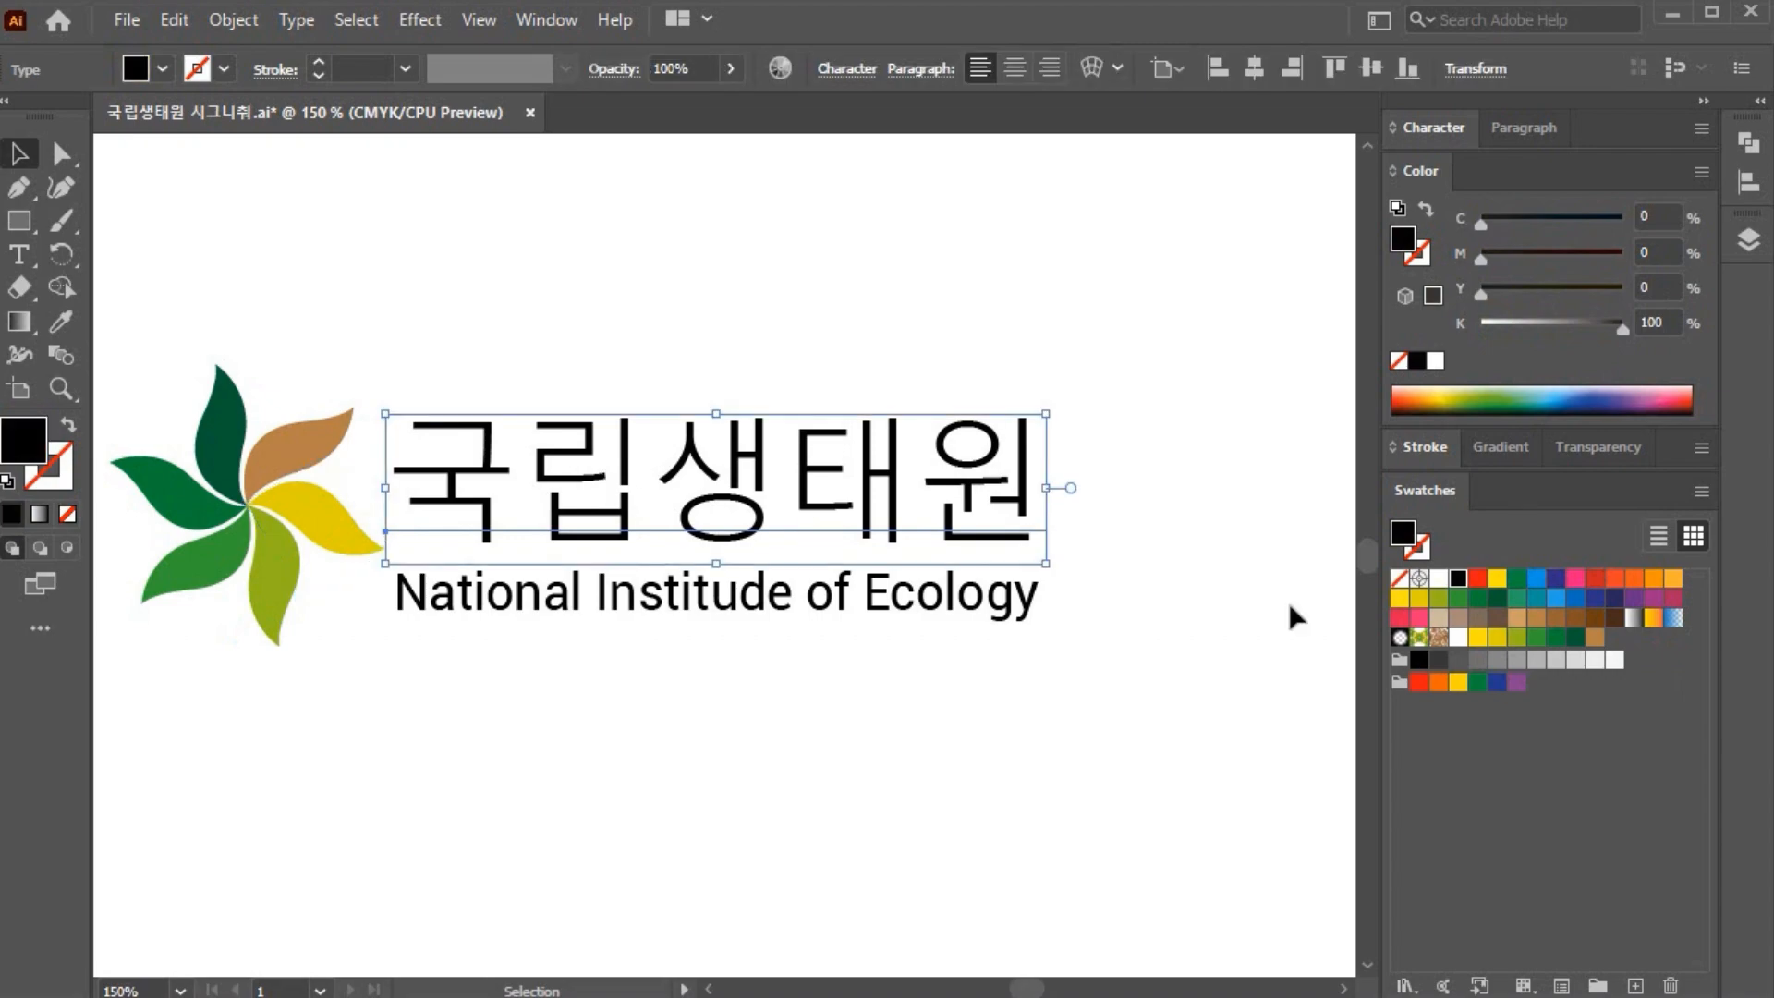
{"action": "left_click", "coordinate": [1474, 639]}
{"action": "left_click", "coordinate": [902, 769]}
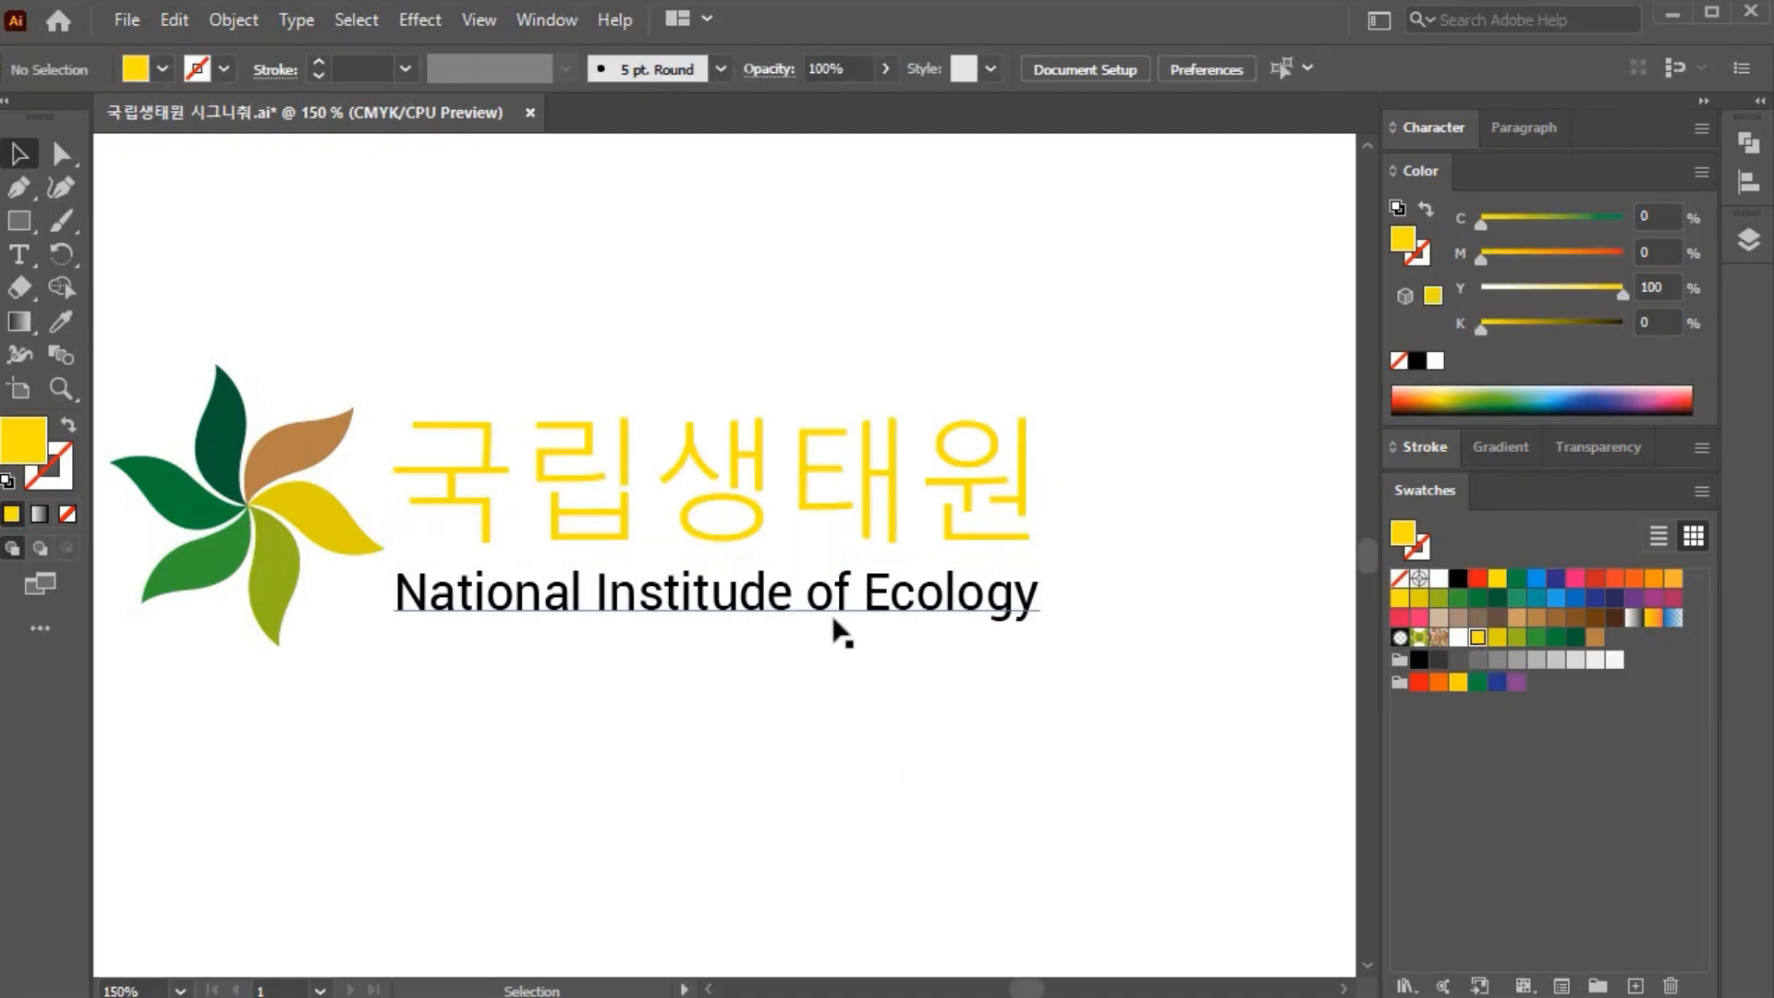
Step: Fill the National Institude of Ecology text with white and deselect it
{"action": "left_click", "coordinate": [831, 605]}
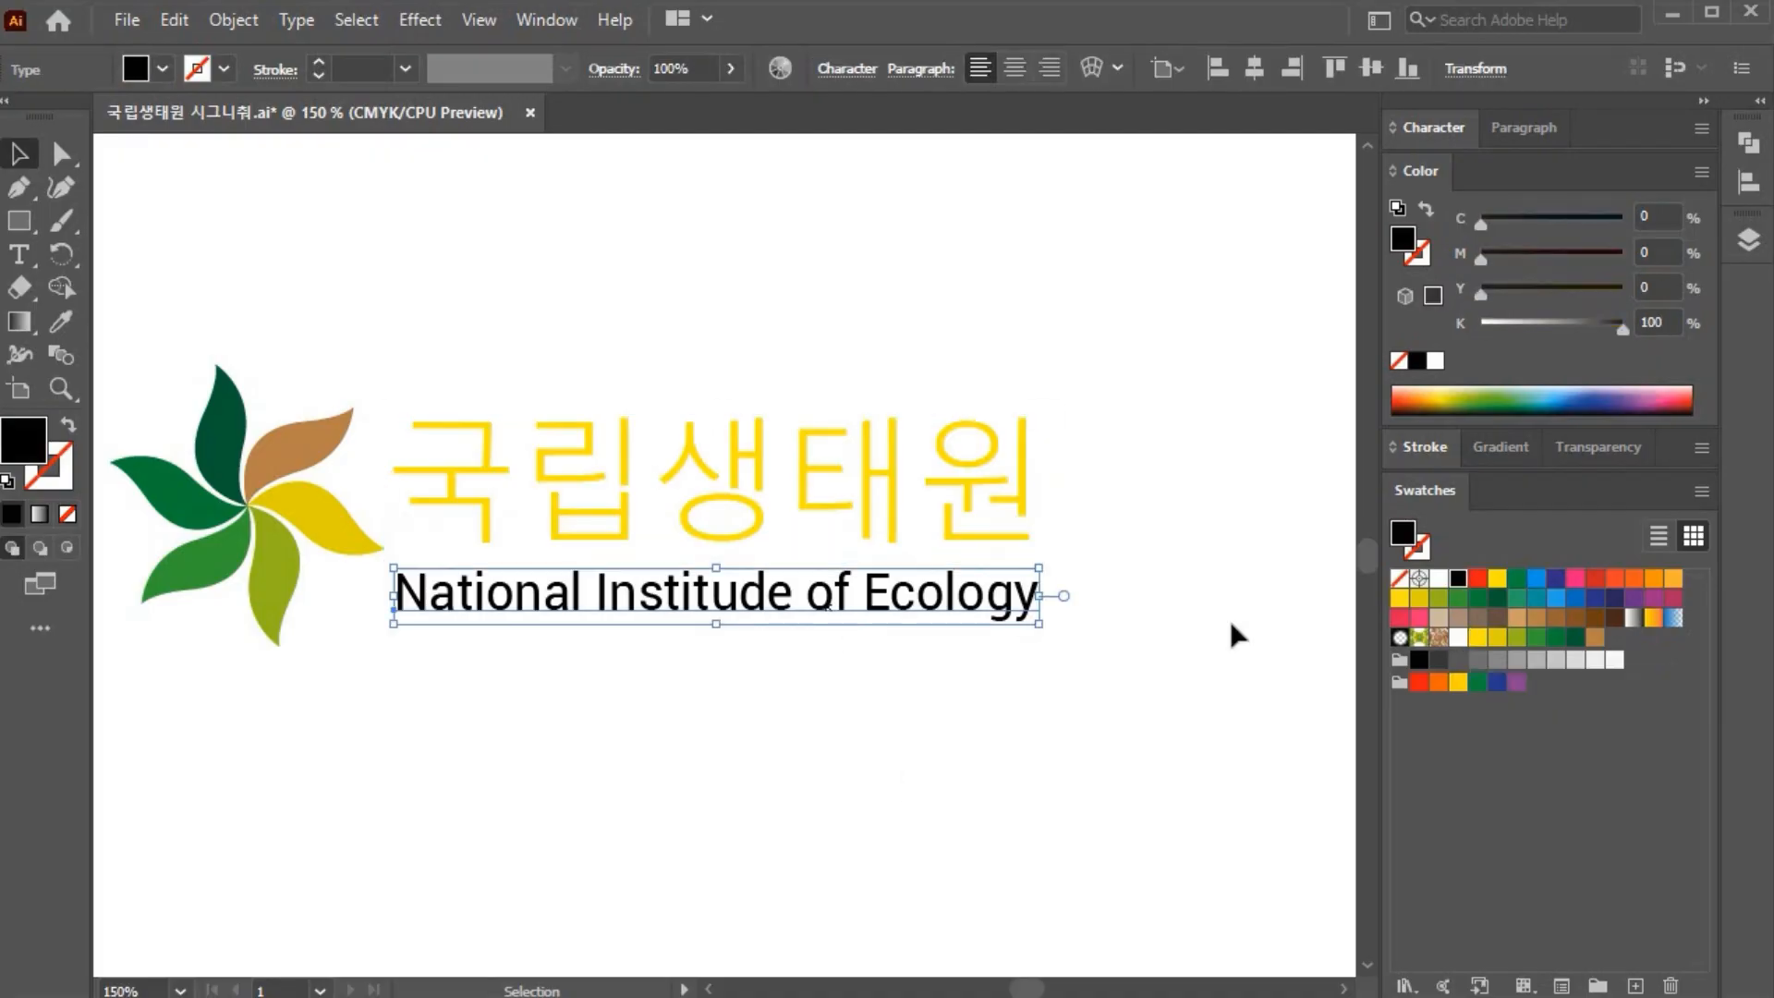
{"action": "left_click", "coordinate": [1439, 579]}
{"action": "left_click", "coordinate": [1016, 780]}
Step: Group the flower symbol with the Korean and English names, and save the signature document
{"action": "left_click_drag", "start_coordinate": [1148, 796], "coordinate": [181, 300]}
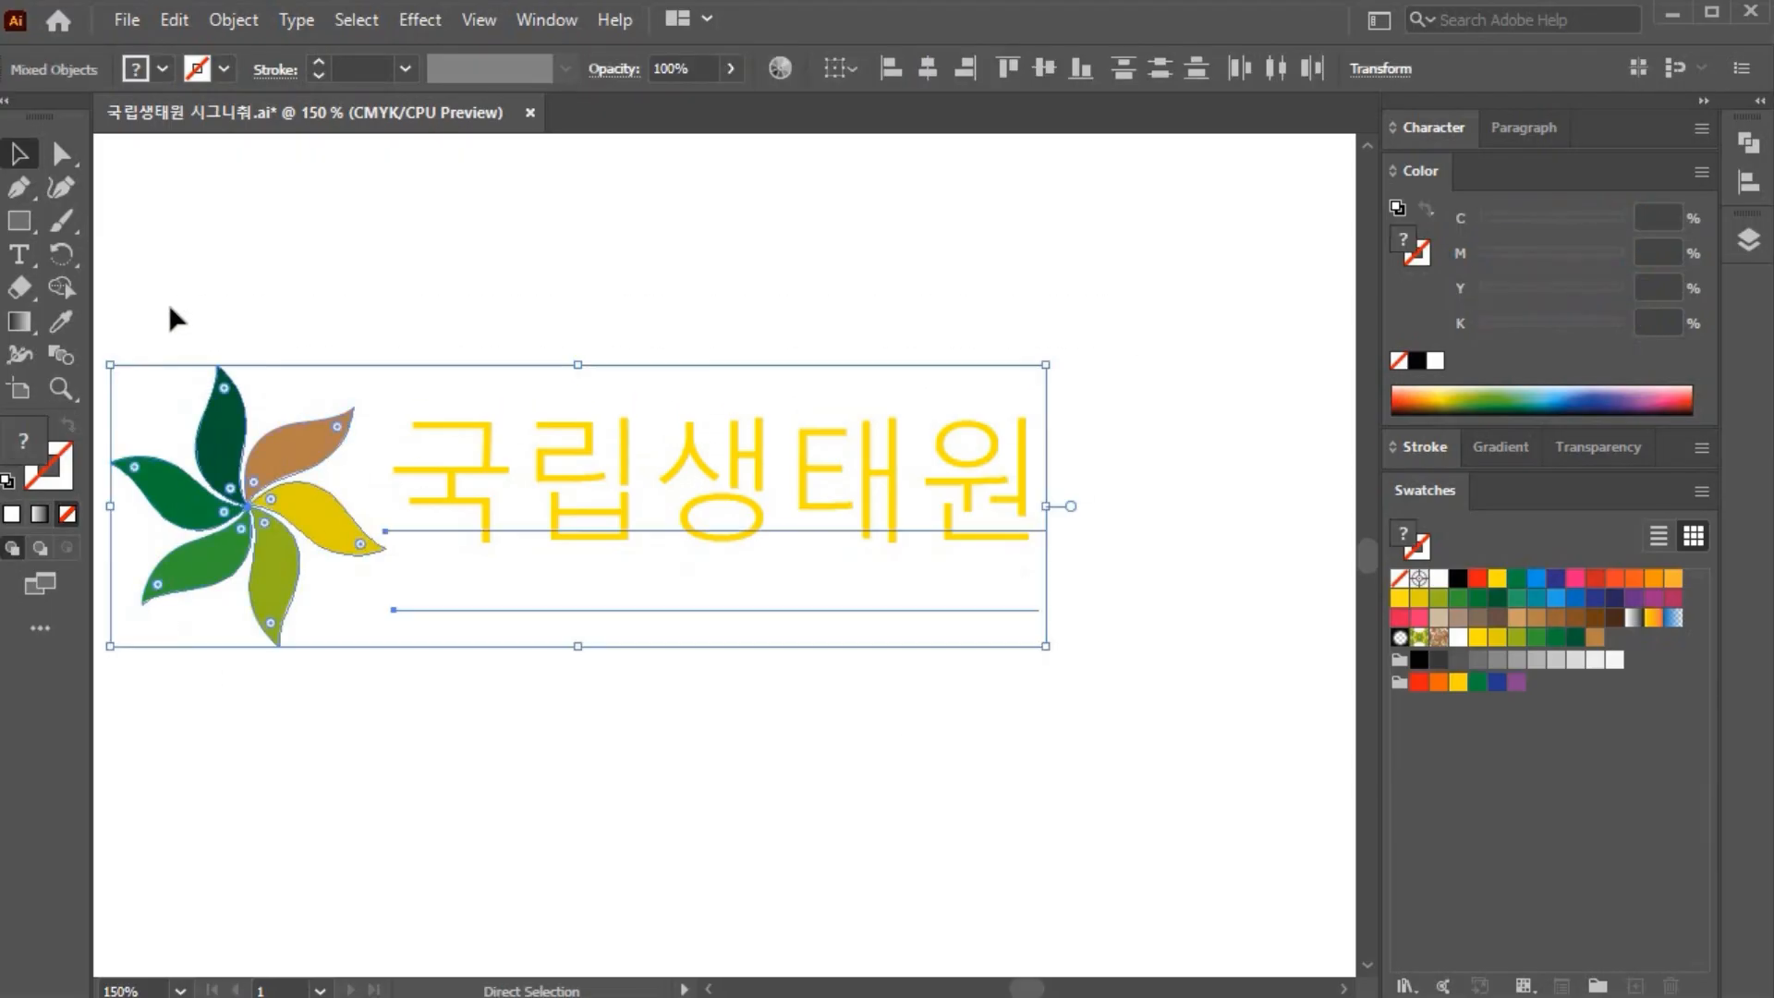
{"action": "key", "text": "ctrl+0"}
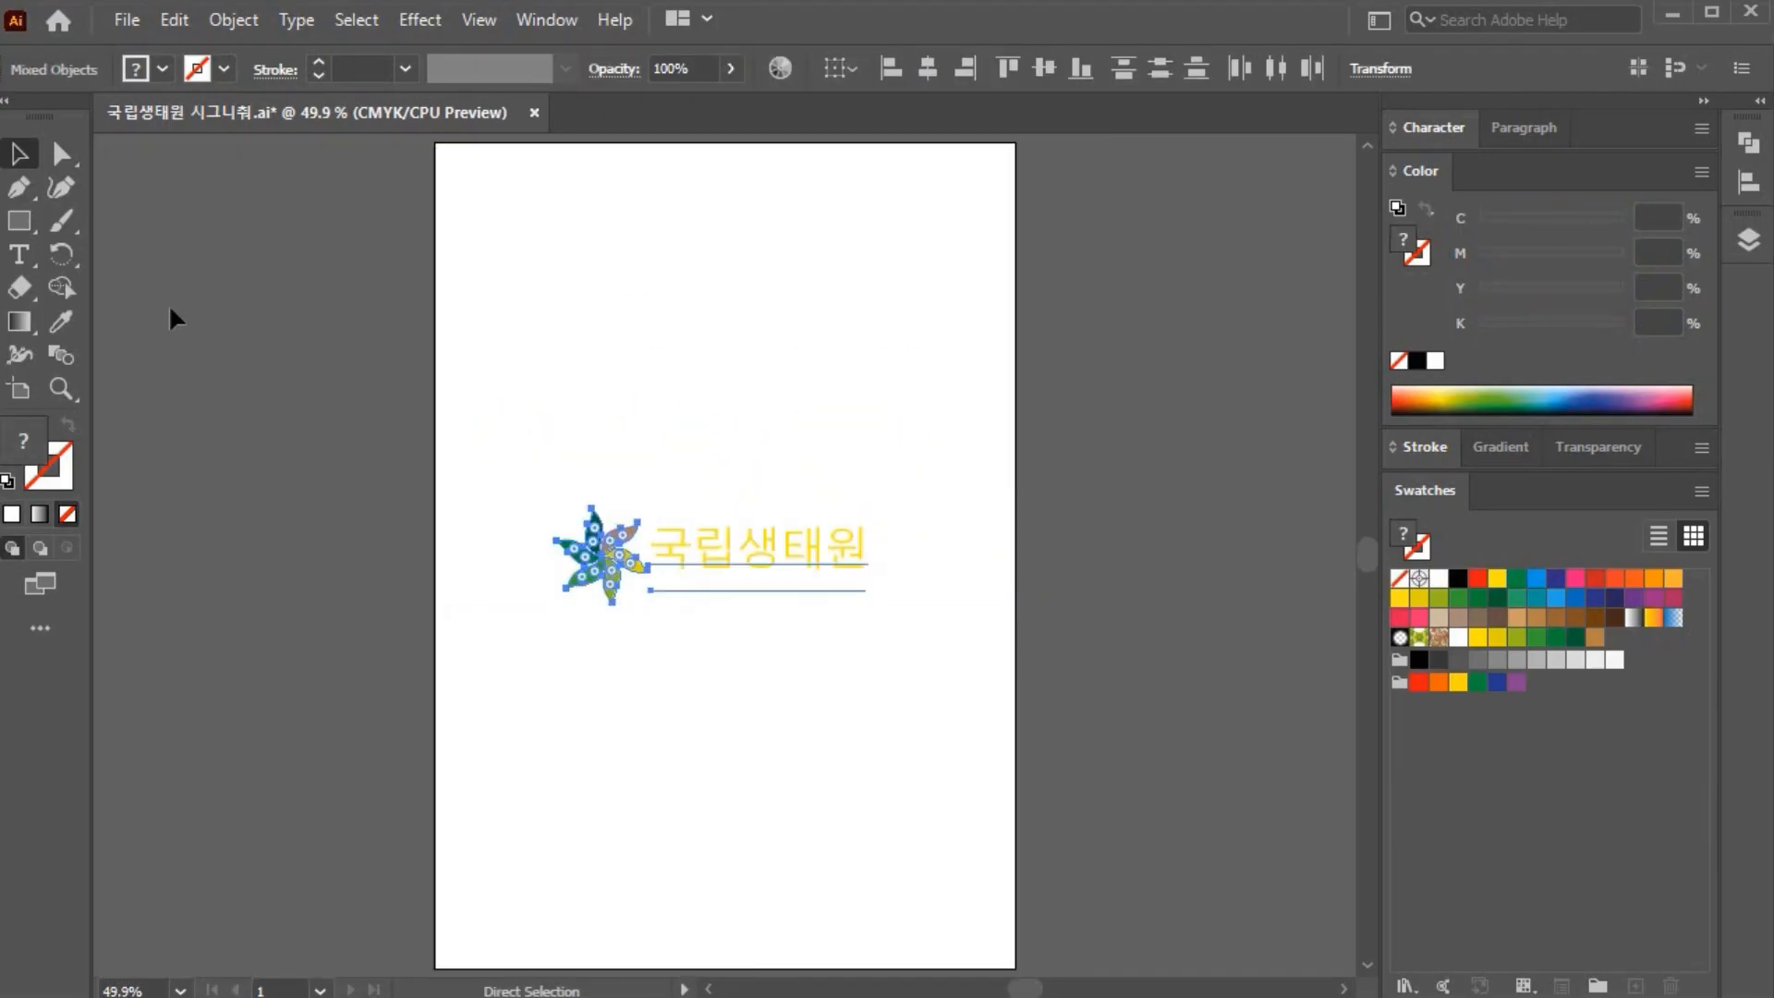
{"action": "key", "text": "v"}
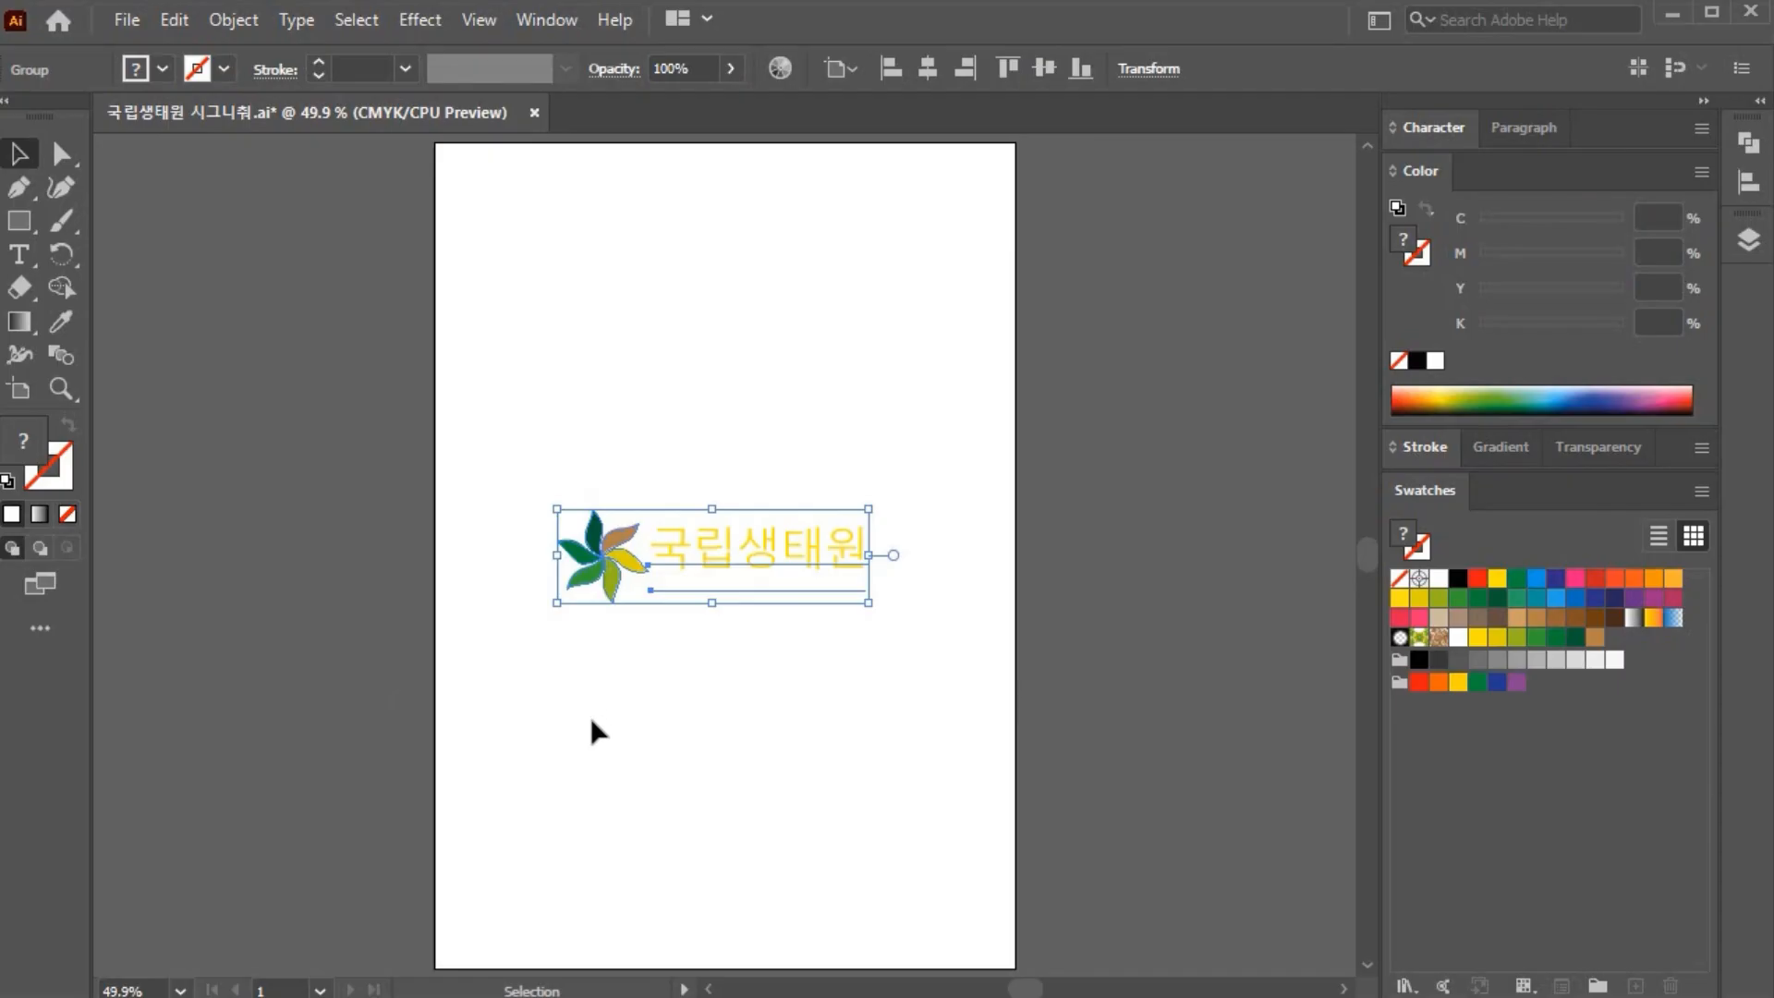
{"action": "key", "text": "a"}
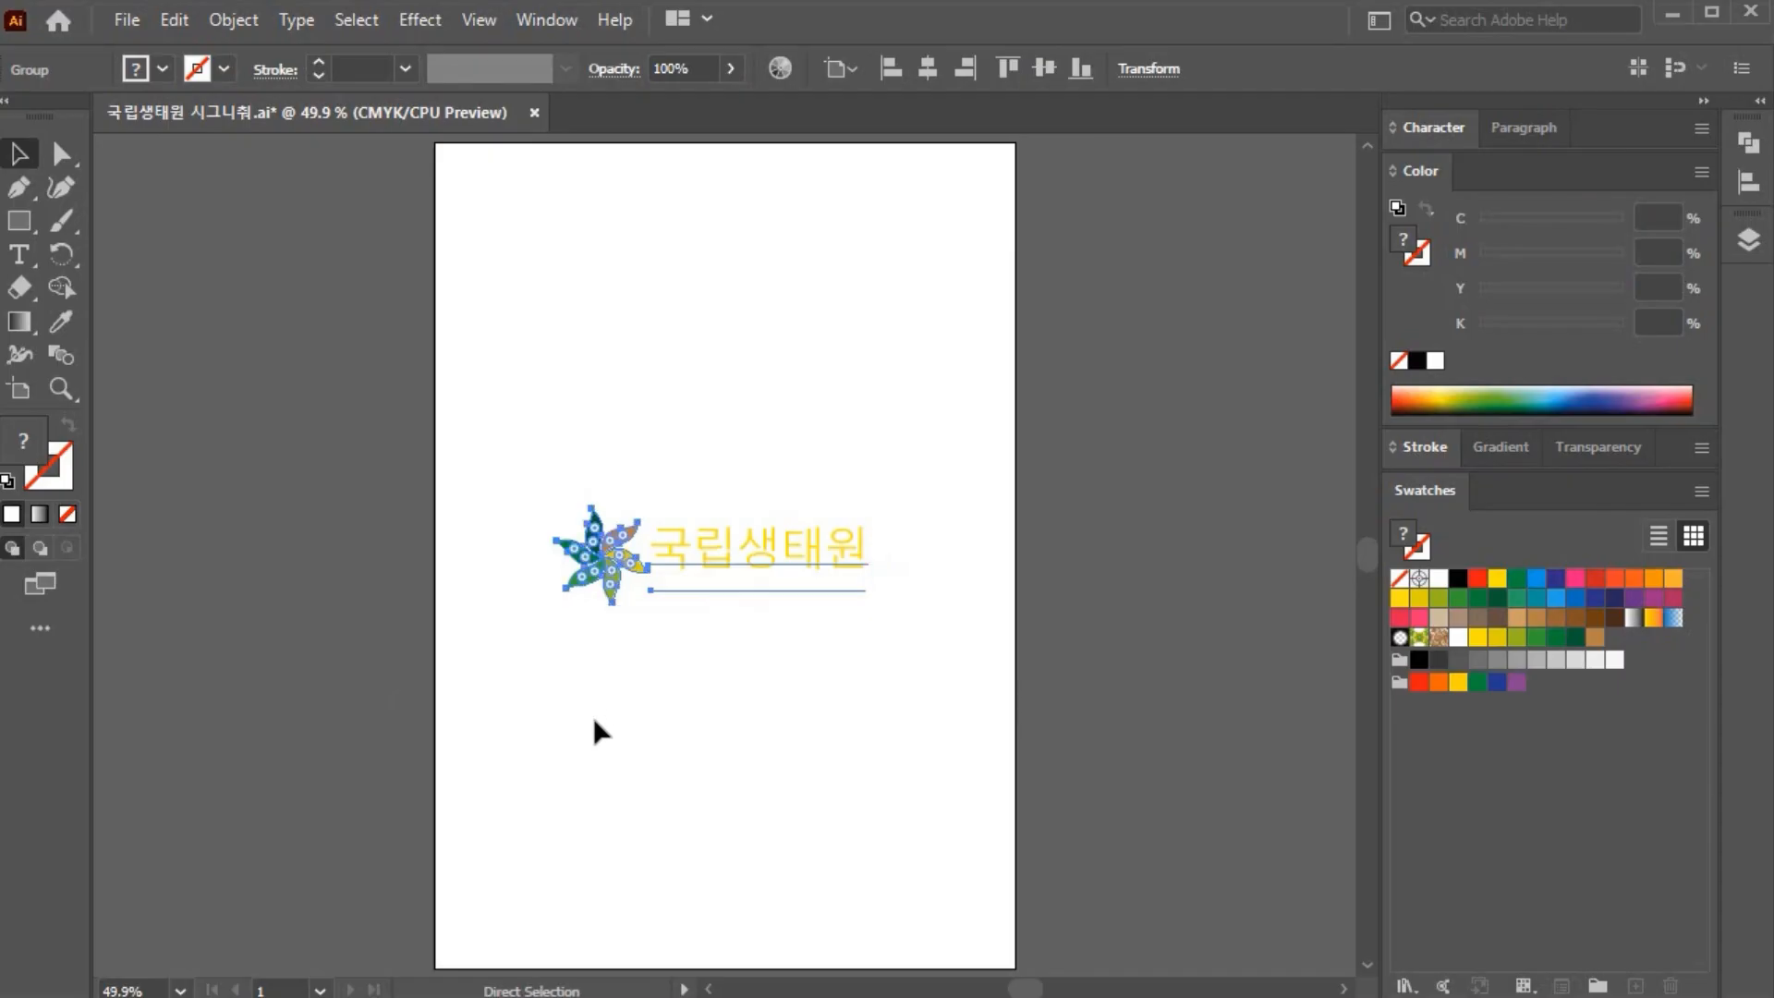
{"action": "key", "text": "v"}
{"action": "key", "text": "ctrl+s"}
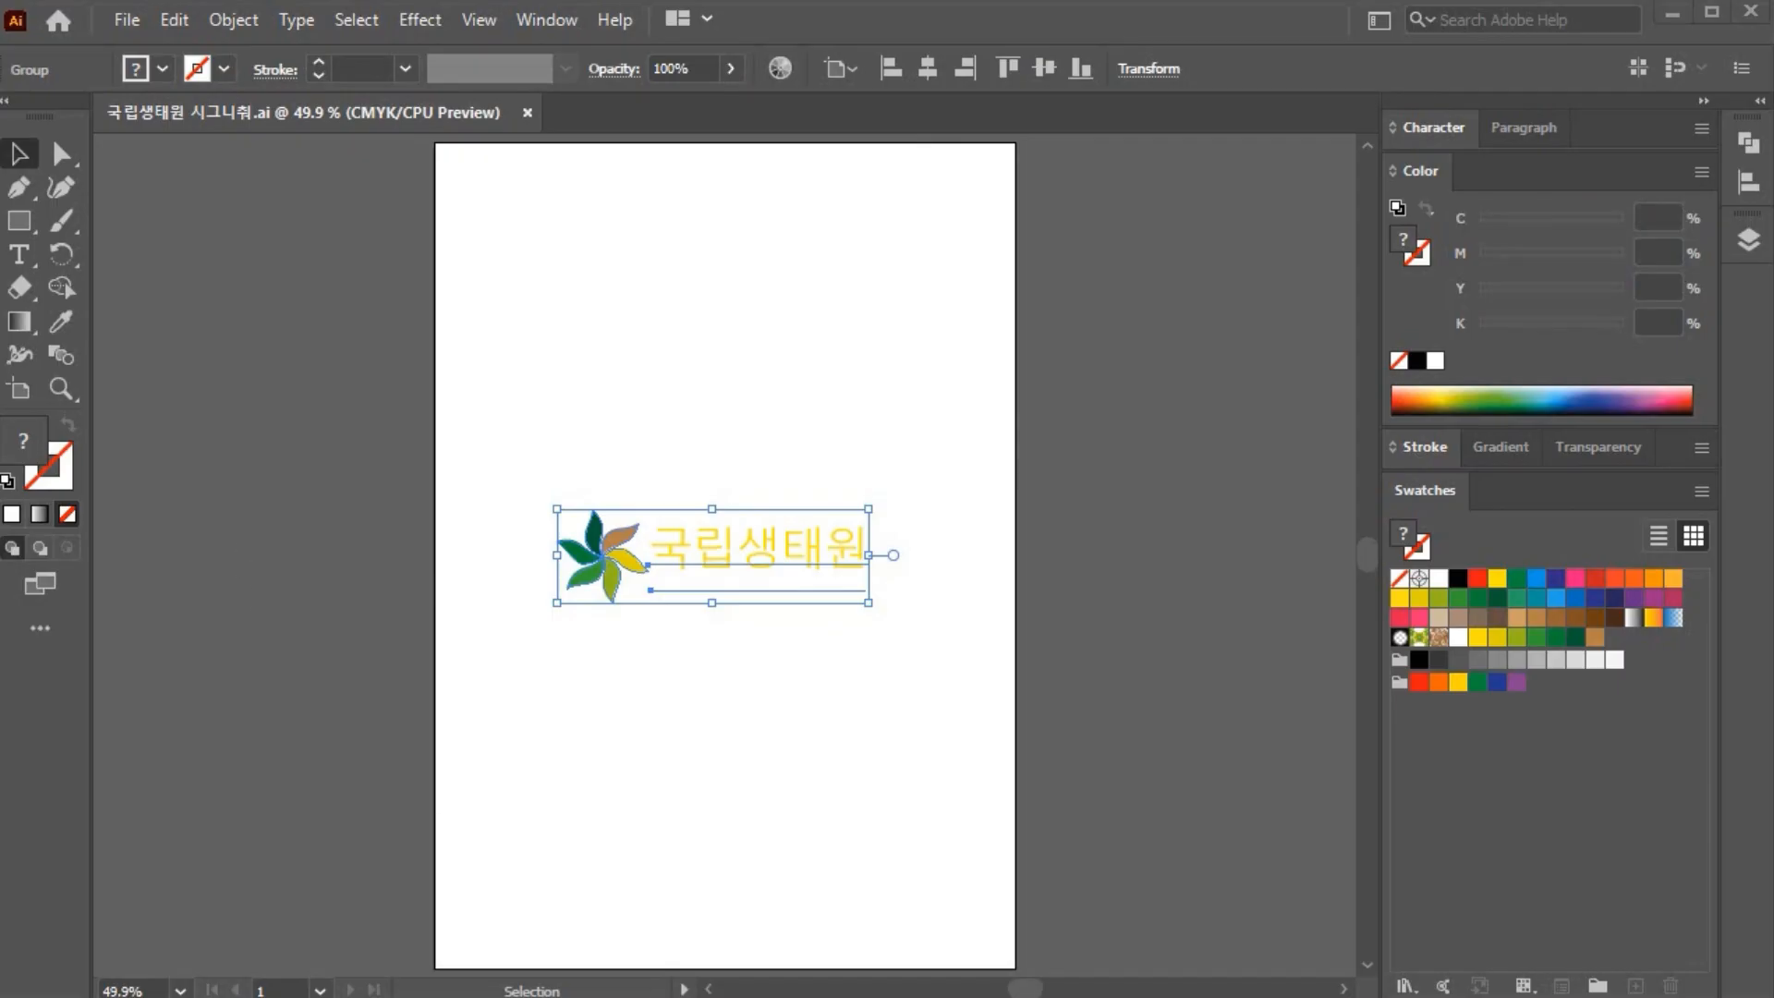
Step: Switch to File Explorer, browse to the Illustrator 시작 folder and open 나무가지.ai
{"action": "key", "text": "alt+Tab"}
{"action": "left_click", "coordinate": [789, 475]}
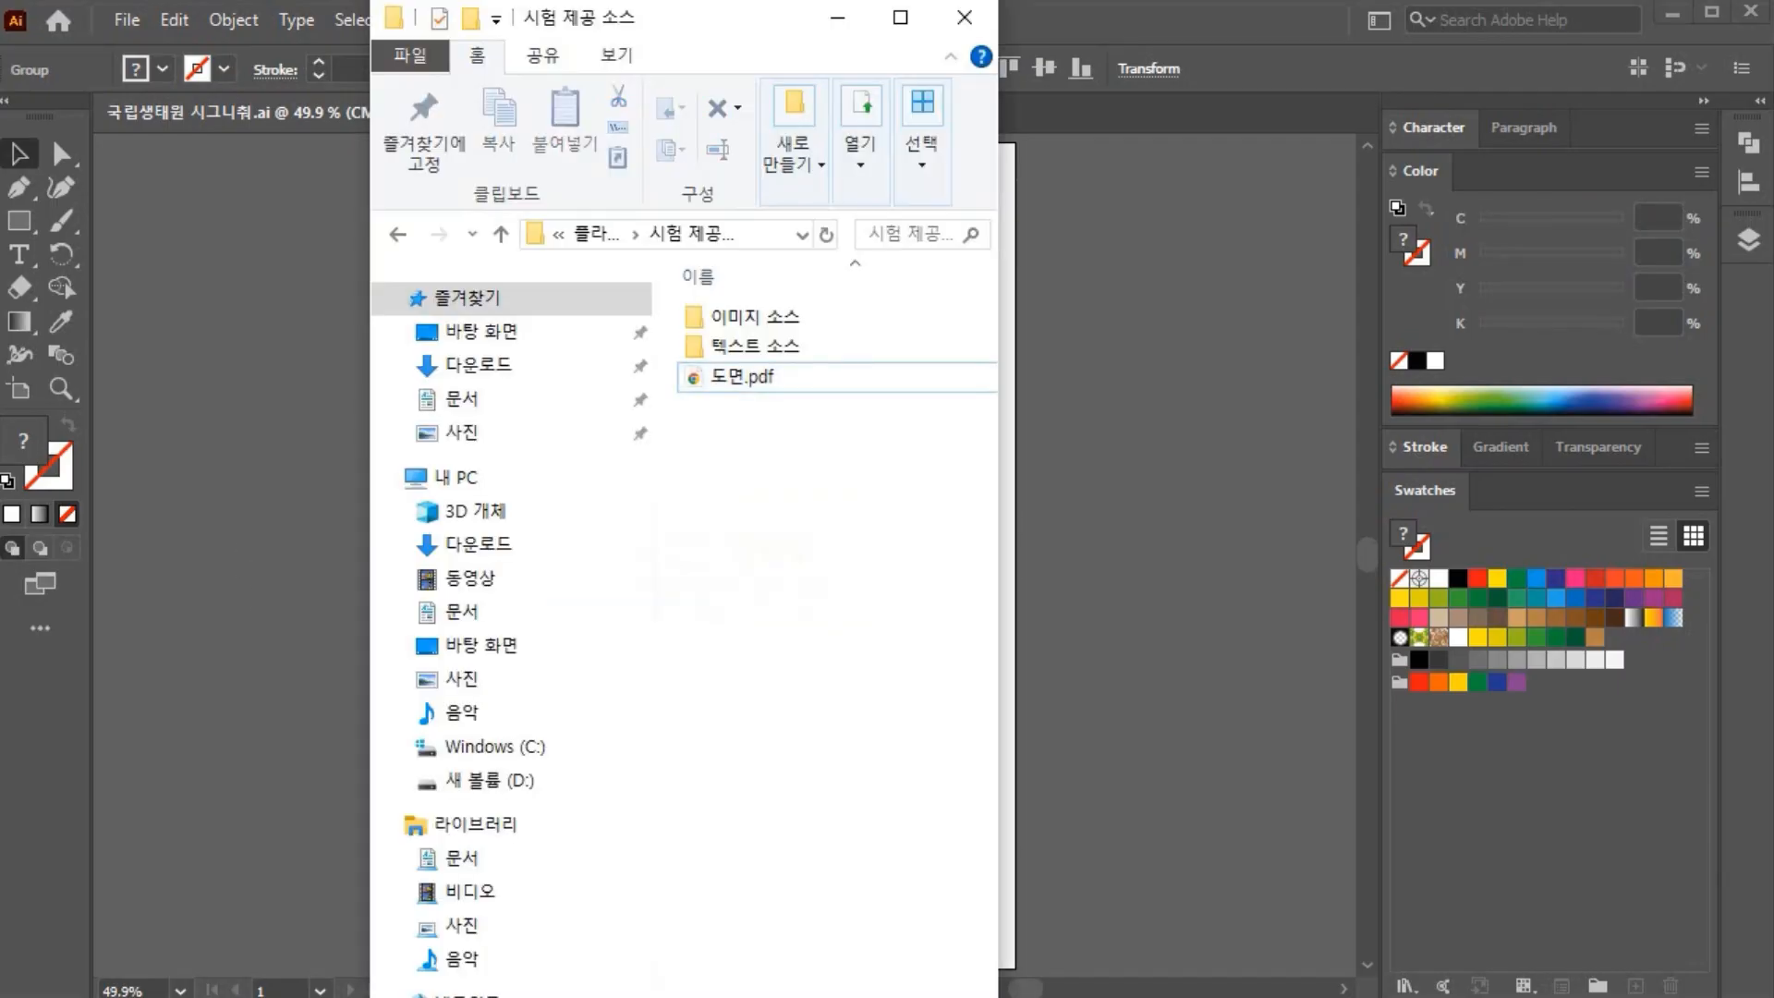
{"action": "left_click", "coordinate": [750, 325]}
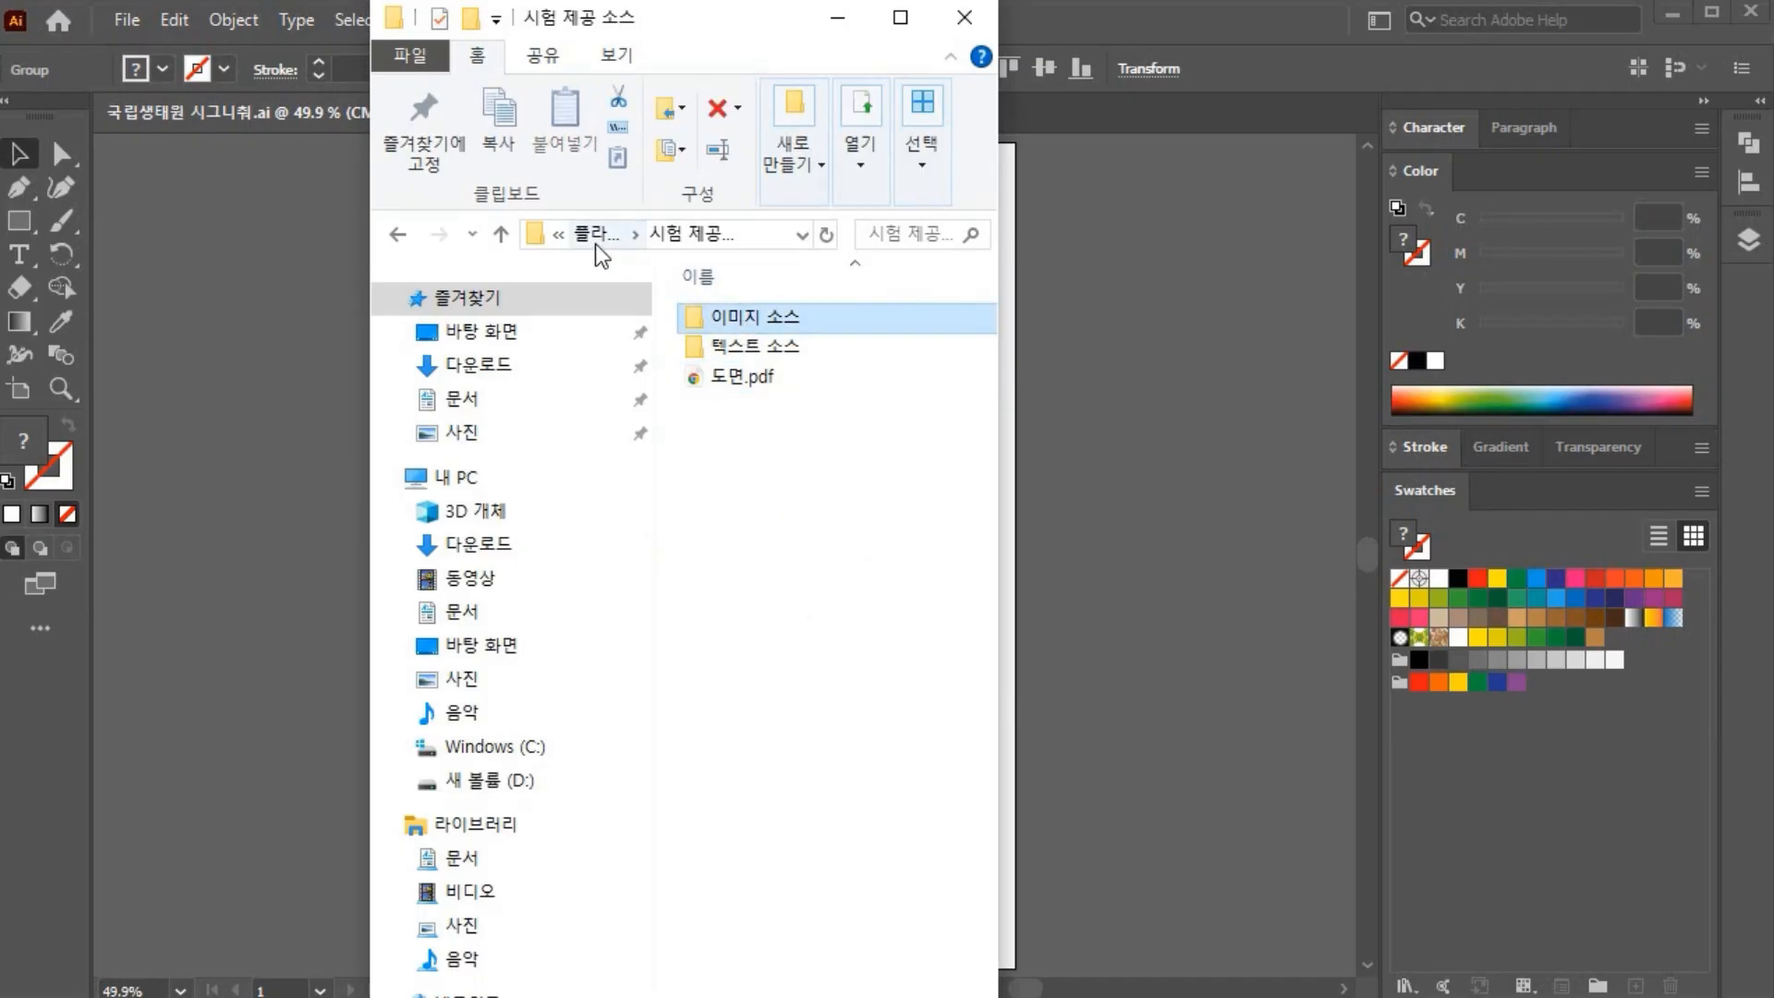
{"action": "left_click", "coordinate": [595, 242]}
{"action": "double_click", "coordinate": [734, 319]}
{"action": "double_click", "coordinate": [725, 349]}
{"action": "double_click", "coordinate": [717, 316]}
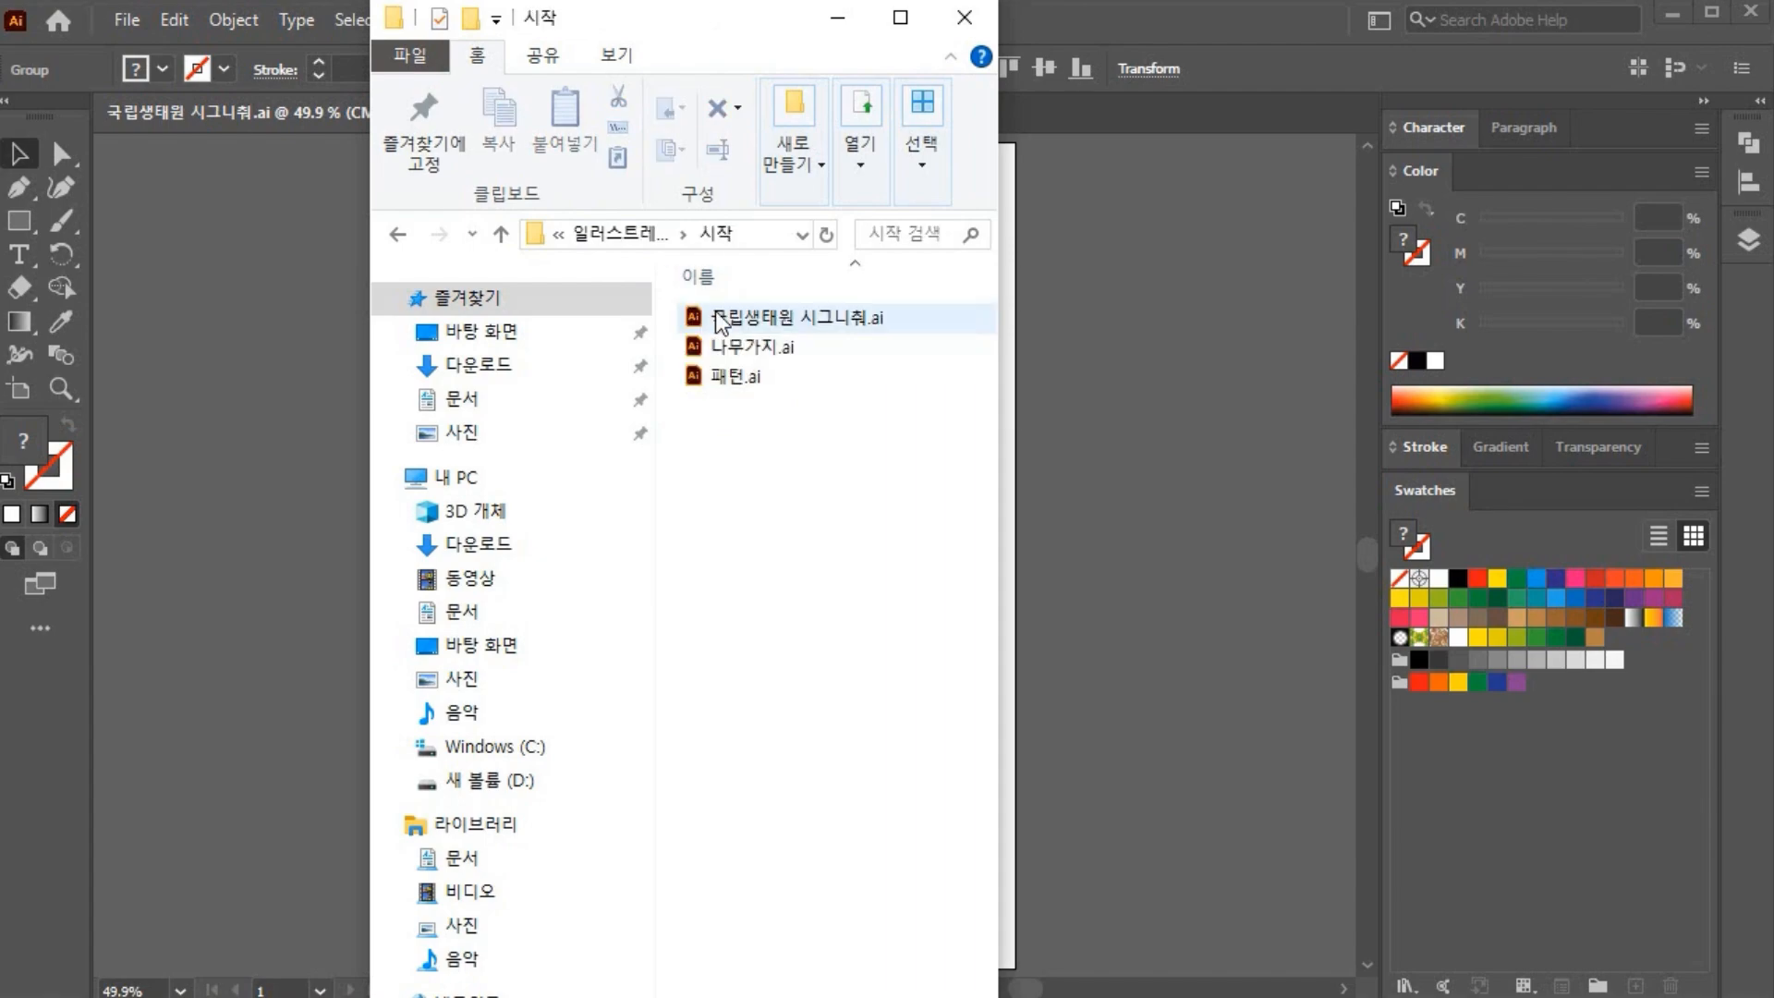
{"action": "double_click", "coordinate": [734, 346]}
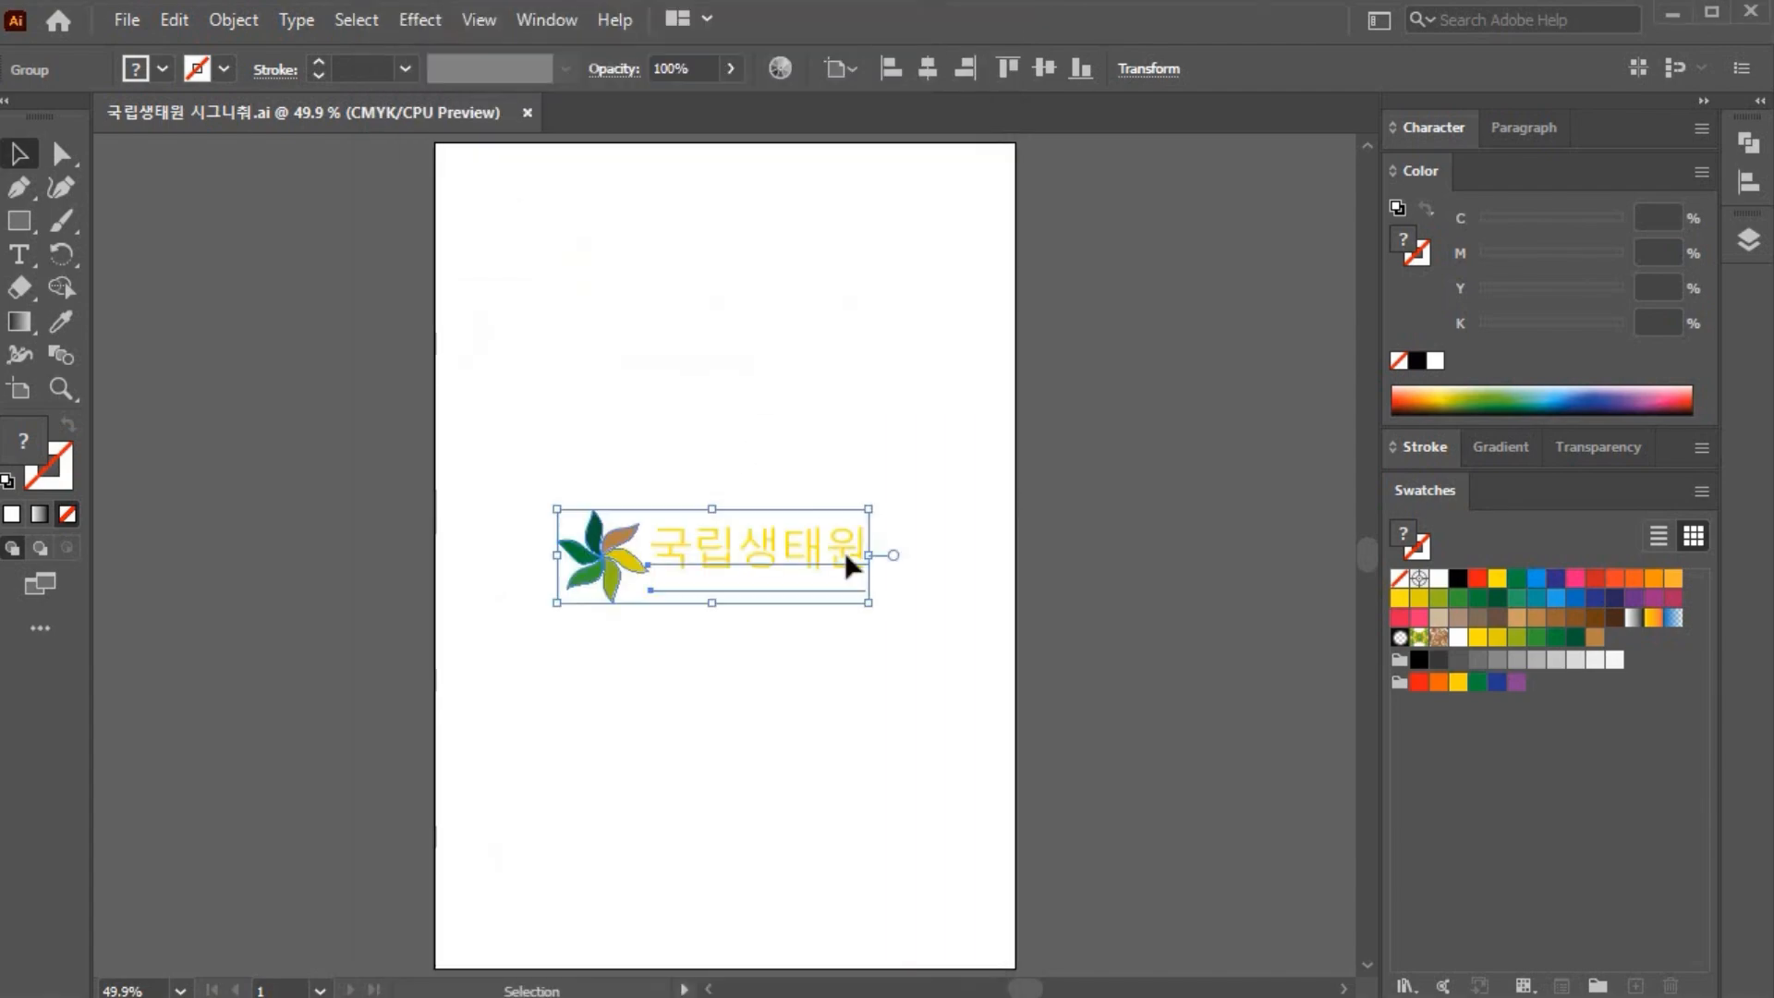
{"action": "scroll", "coordinate": [1153, 756], "scroll_direction": "down", "scroll_amount": 5}
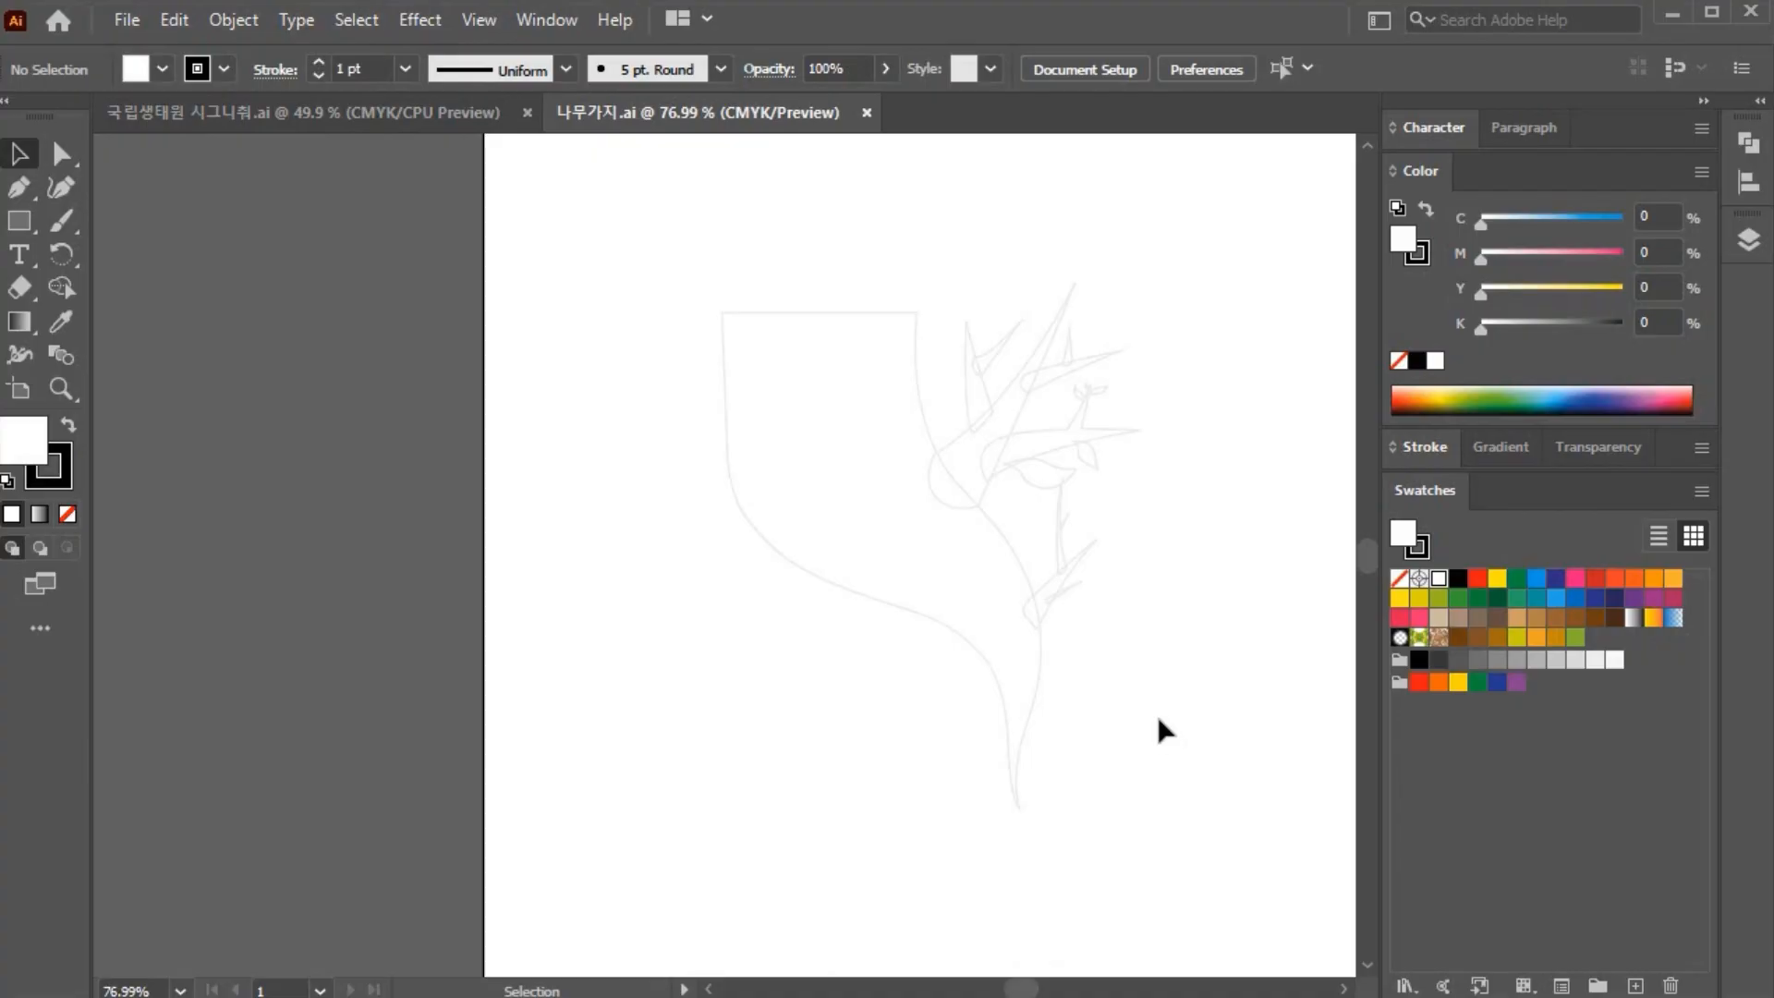
Step: Examine the tree branch color specifications and the poster layout in 도면.pdf in the browser
{"action": "key", "text": "alt+Tab"}
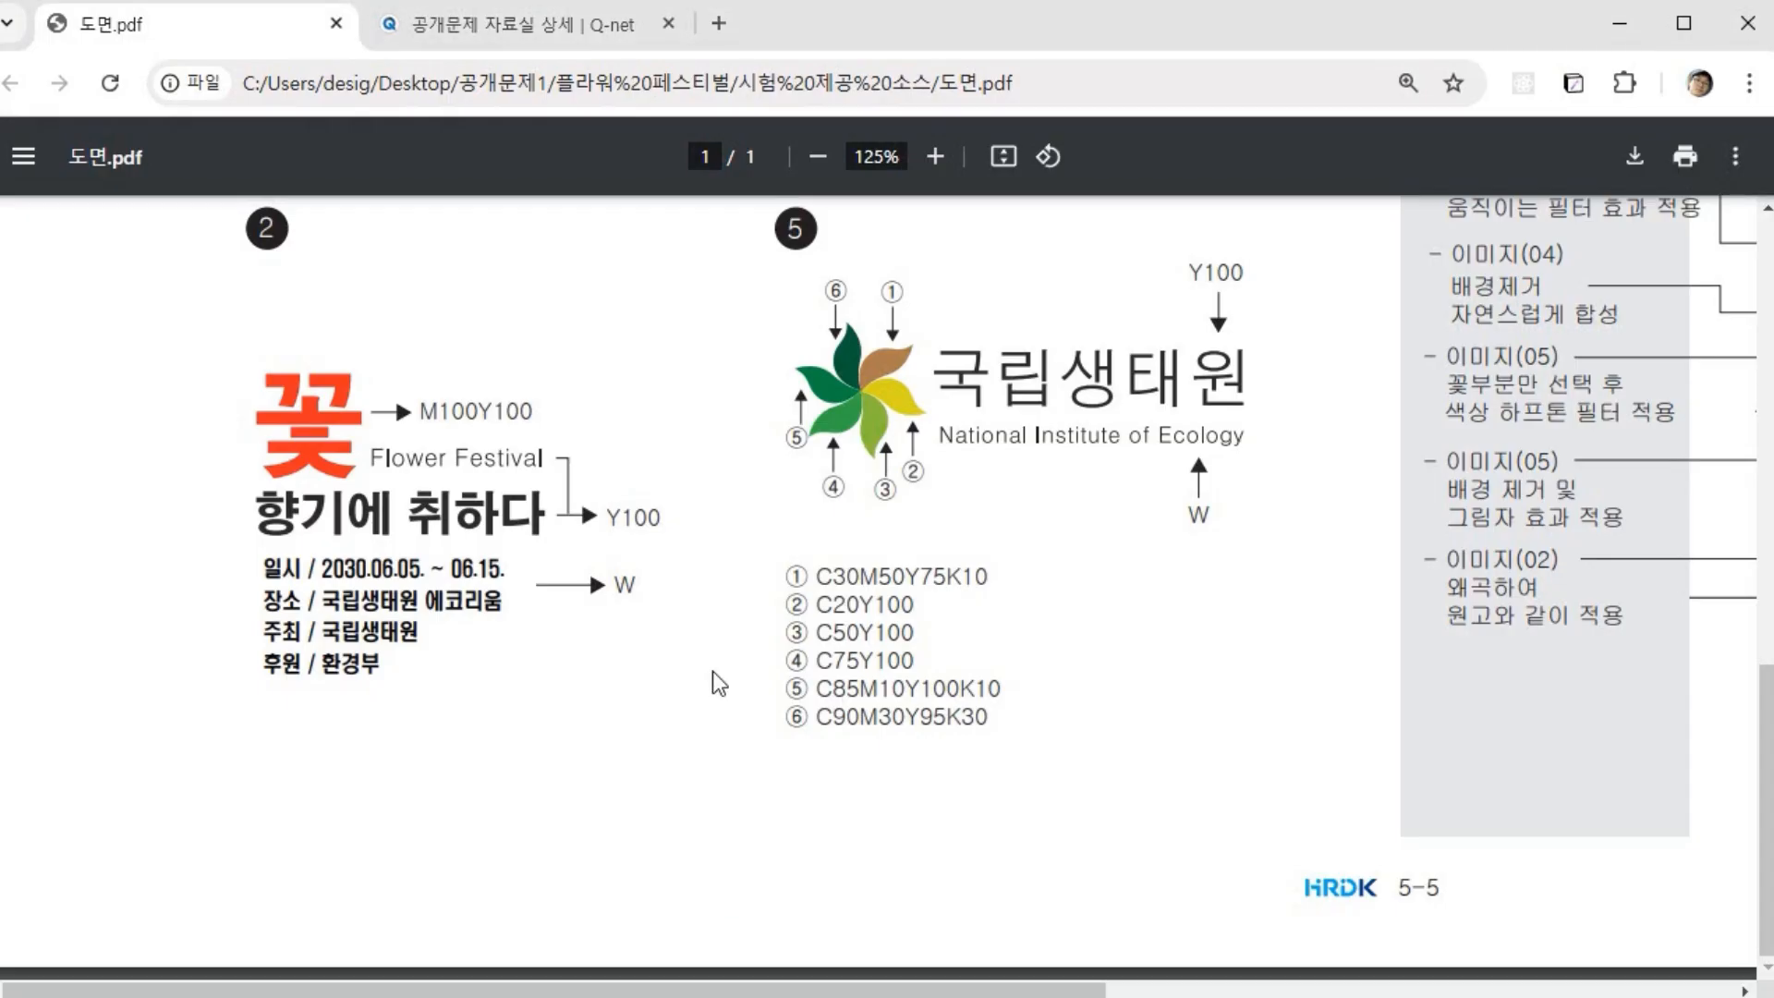
{"action": "scroll", "coordinate": [788, 409], "scroll_direction": "up", "scroll_amount": 9}
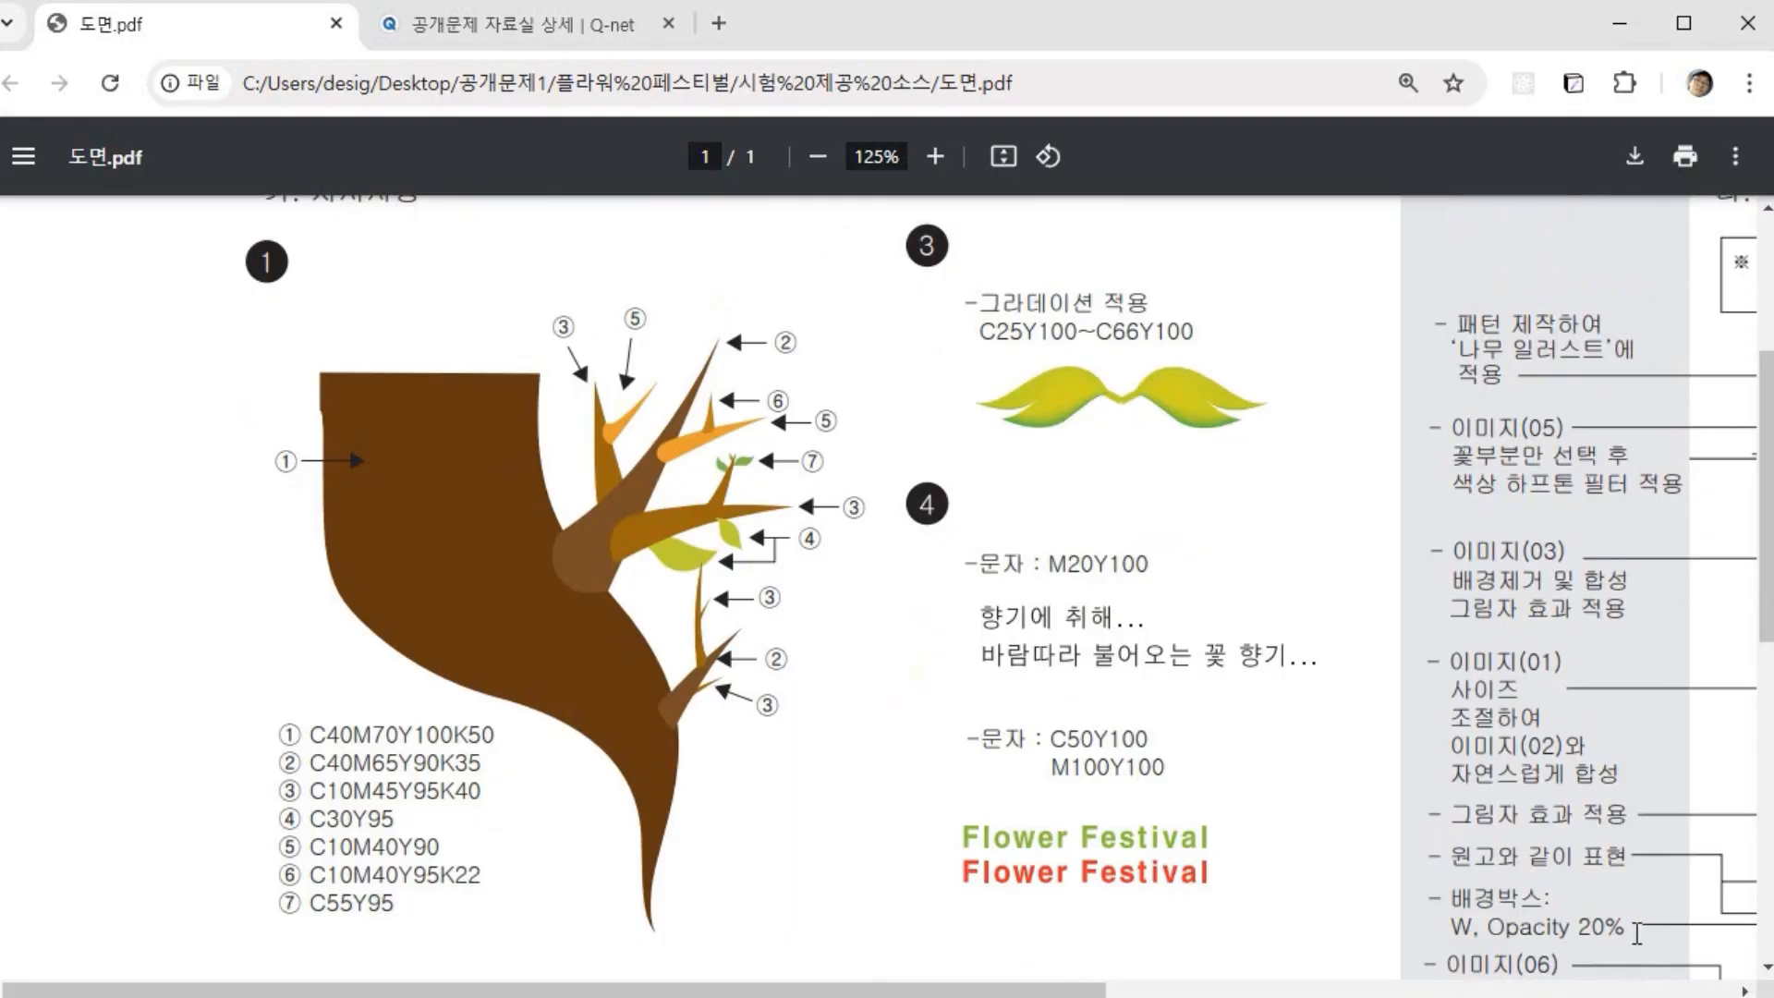
{"action": "scroll", "coordinate": [1092, 690], "scroll_direction": "right", "scroll_amount": 10}
{"action": "scroll", "coordinate": [1195, 682], "scroll_direction": "down", "scroll_amount": 6}
{"action": "scroll", "coordinate": [1195, 682], "scroll_direction": "up", "scroll_amount": 6}
{"action": "scroll", "coordinate": [1255, 708], "scroll_direction": "down", "scroll_amount": 3}
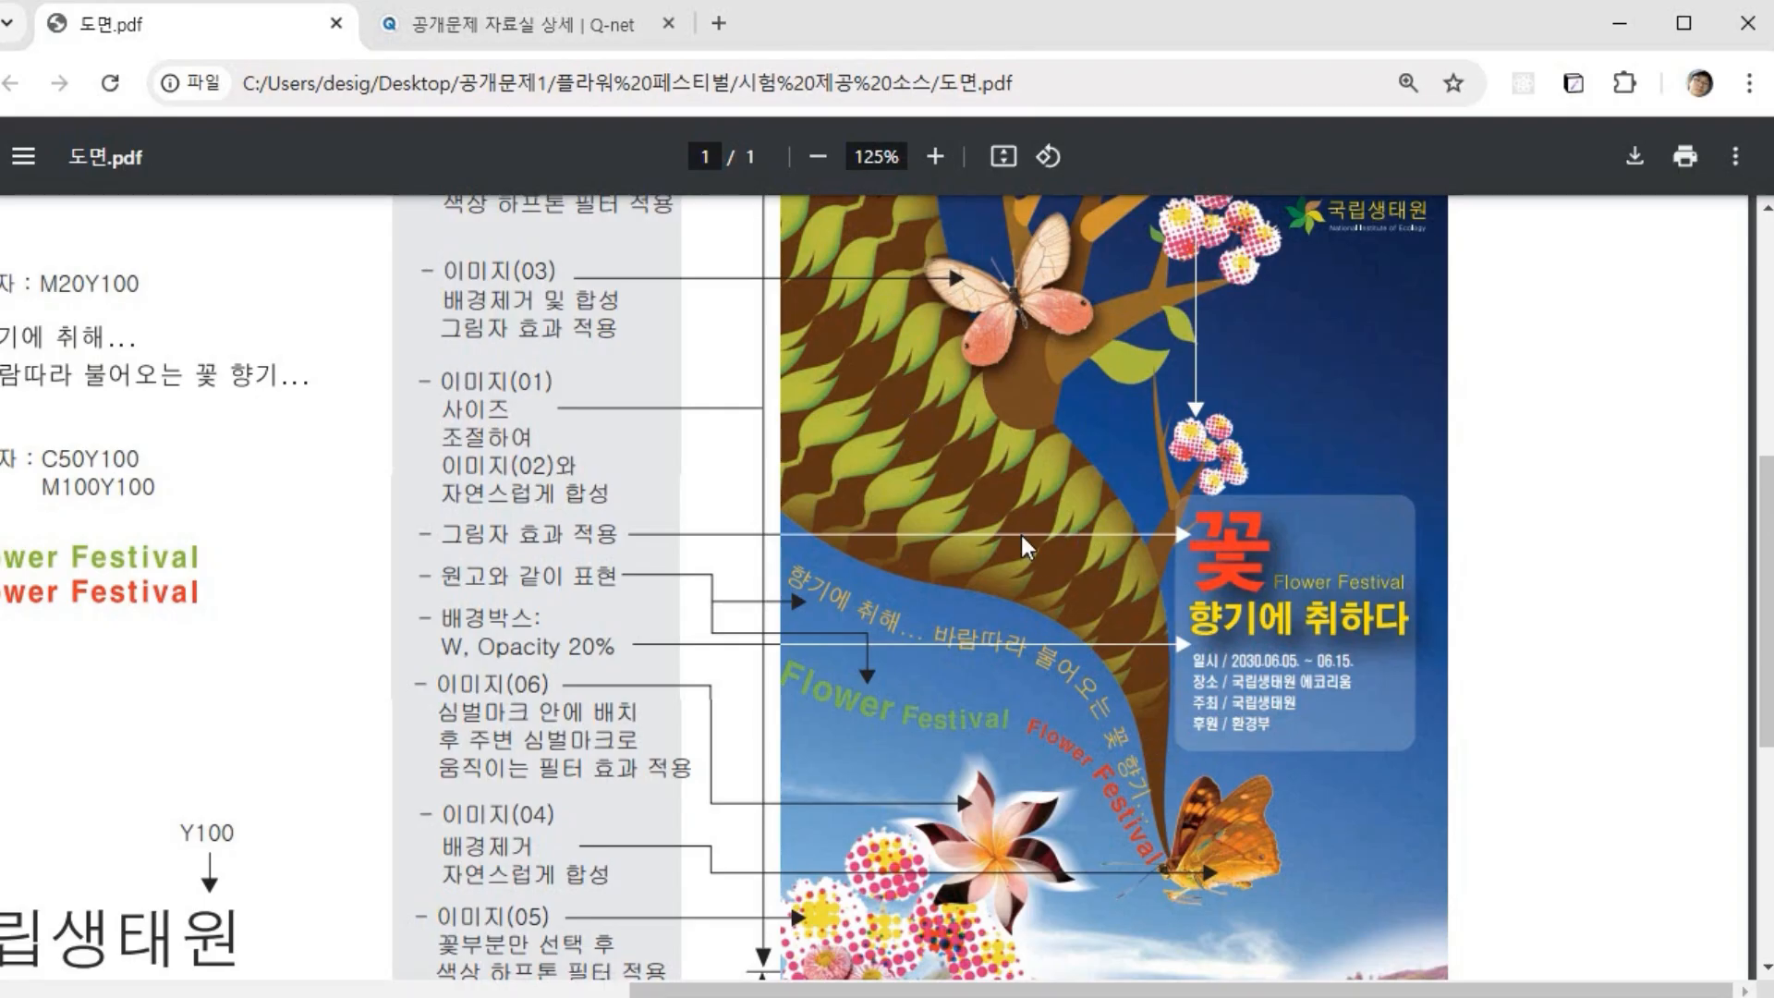
{"action": "left_click", "coordinate": [1620, 23]}
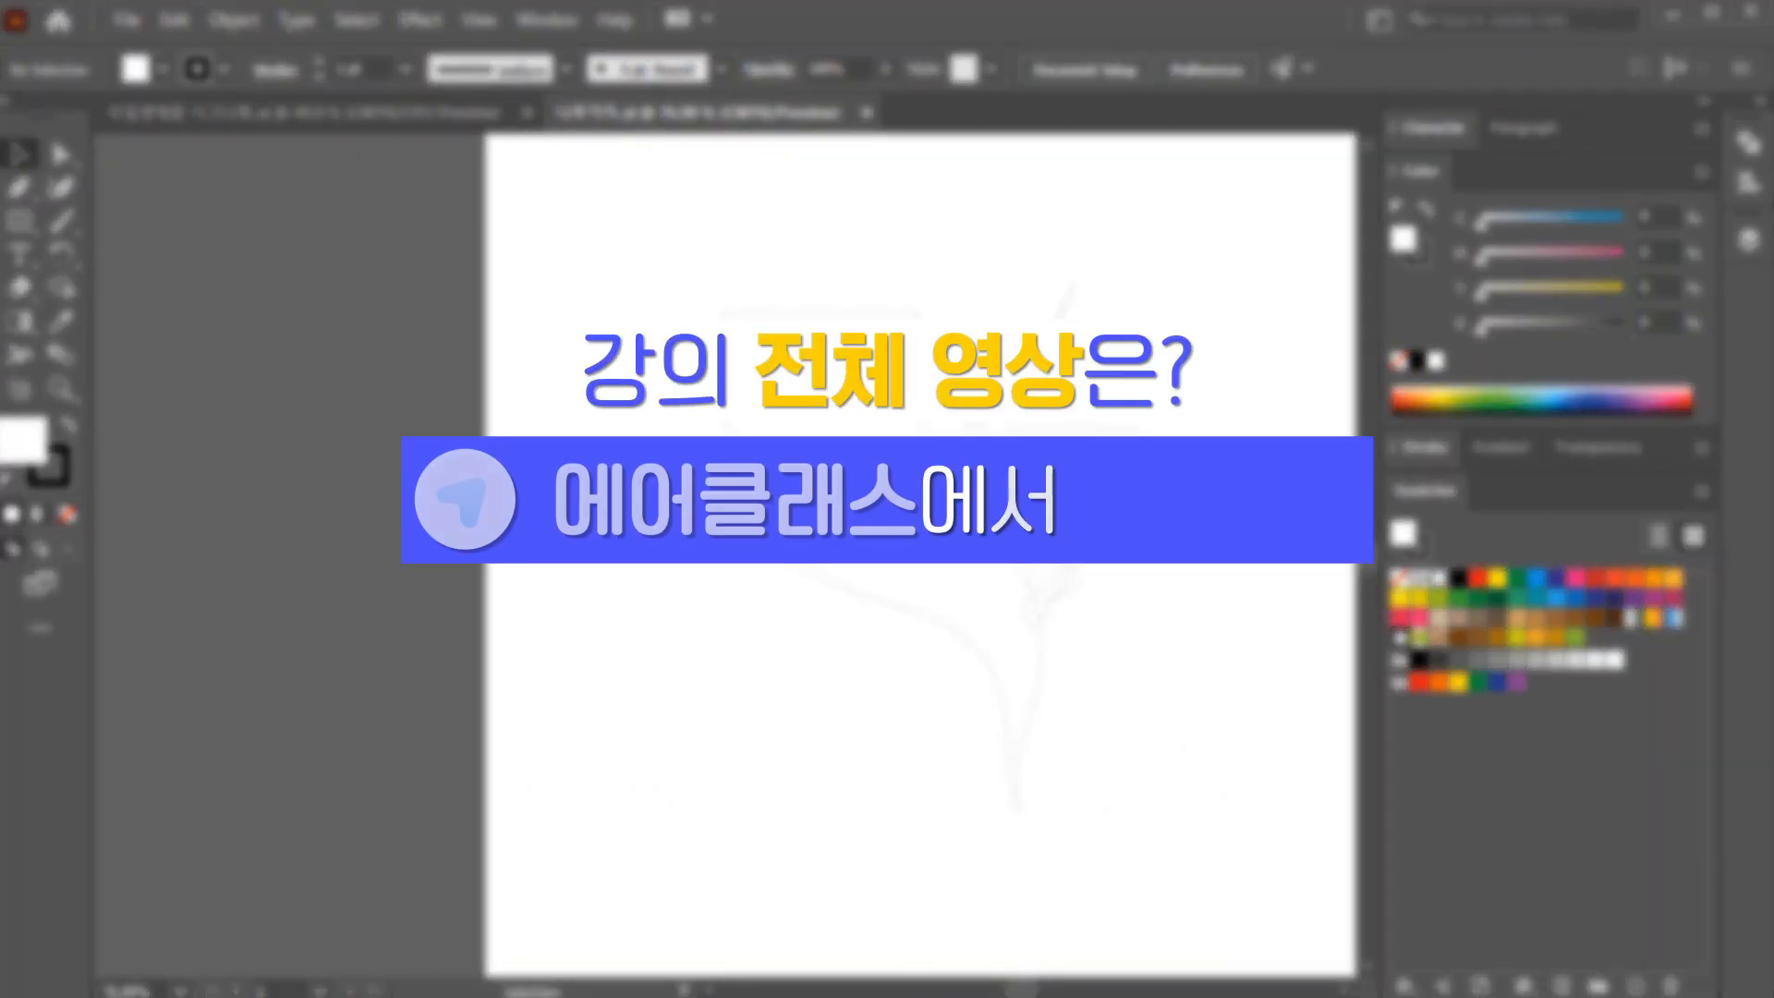
Step: Set up the Pen tool with no fill and a 0.5 pt stroke for tracing the tree sketch
{"action": "key", "text": "ctrl+1"}
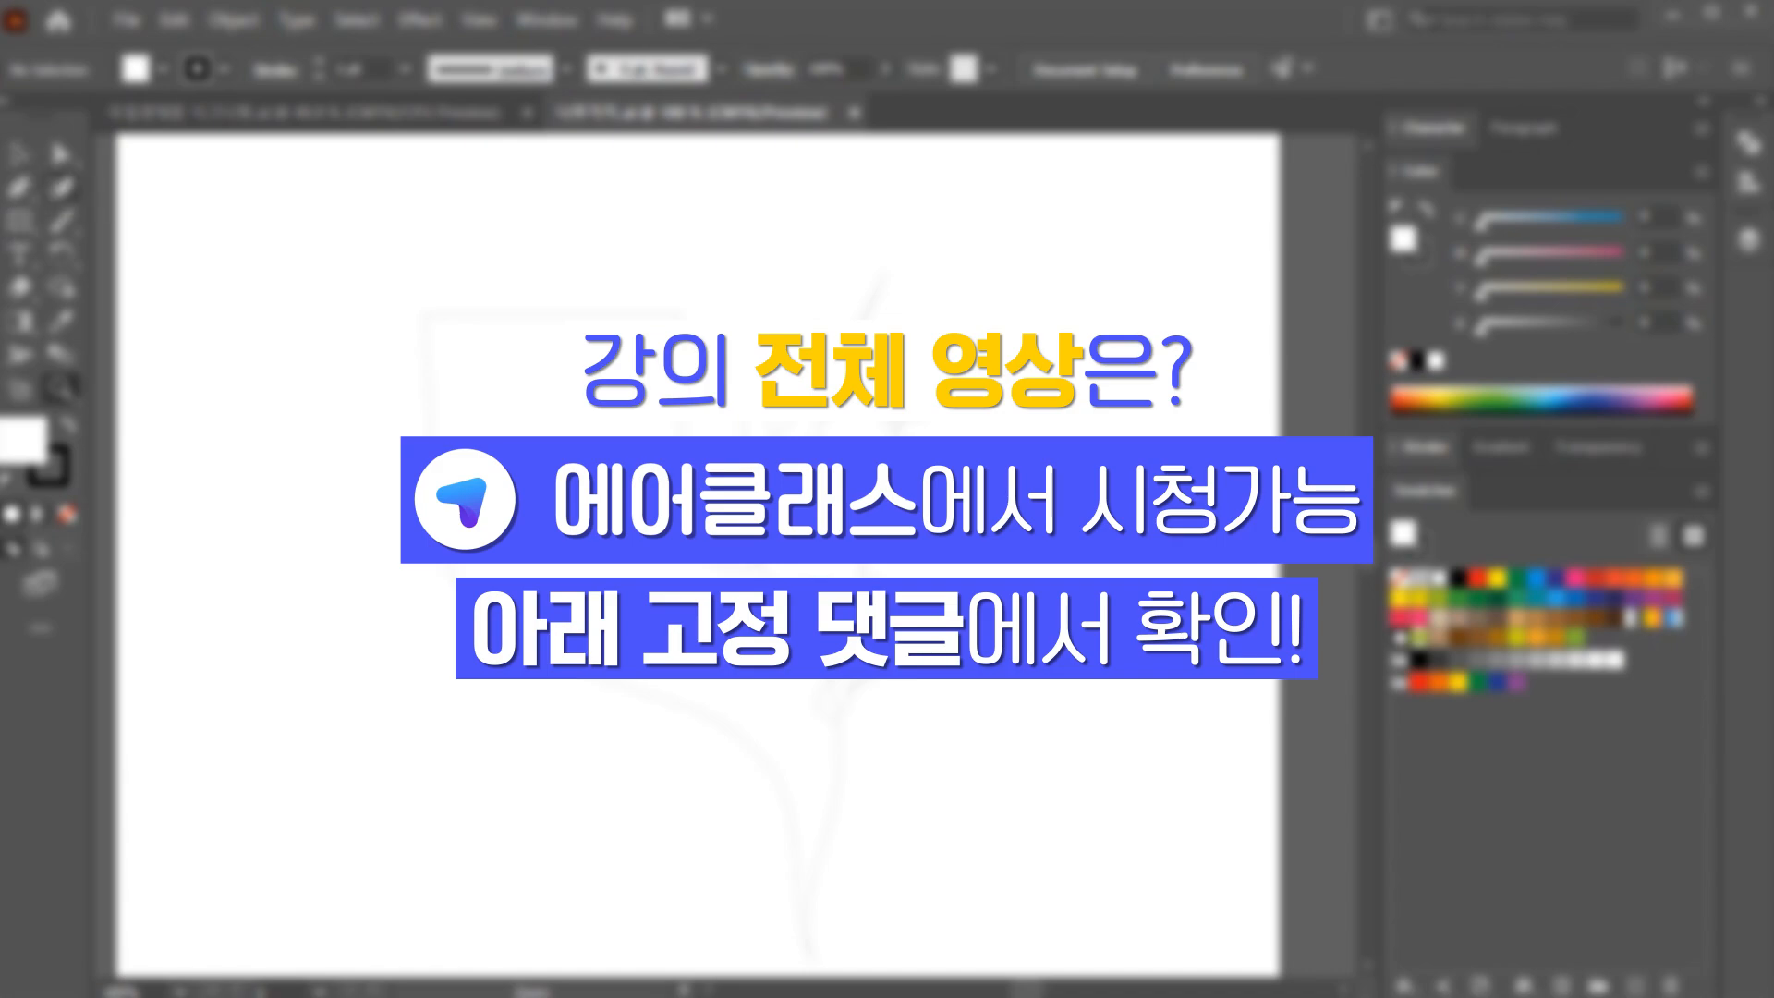
{"action": "left_click", "coordinate": [561, 399]}
{"action": "left_click", "coordinate": [13, 185]}
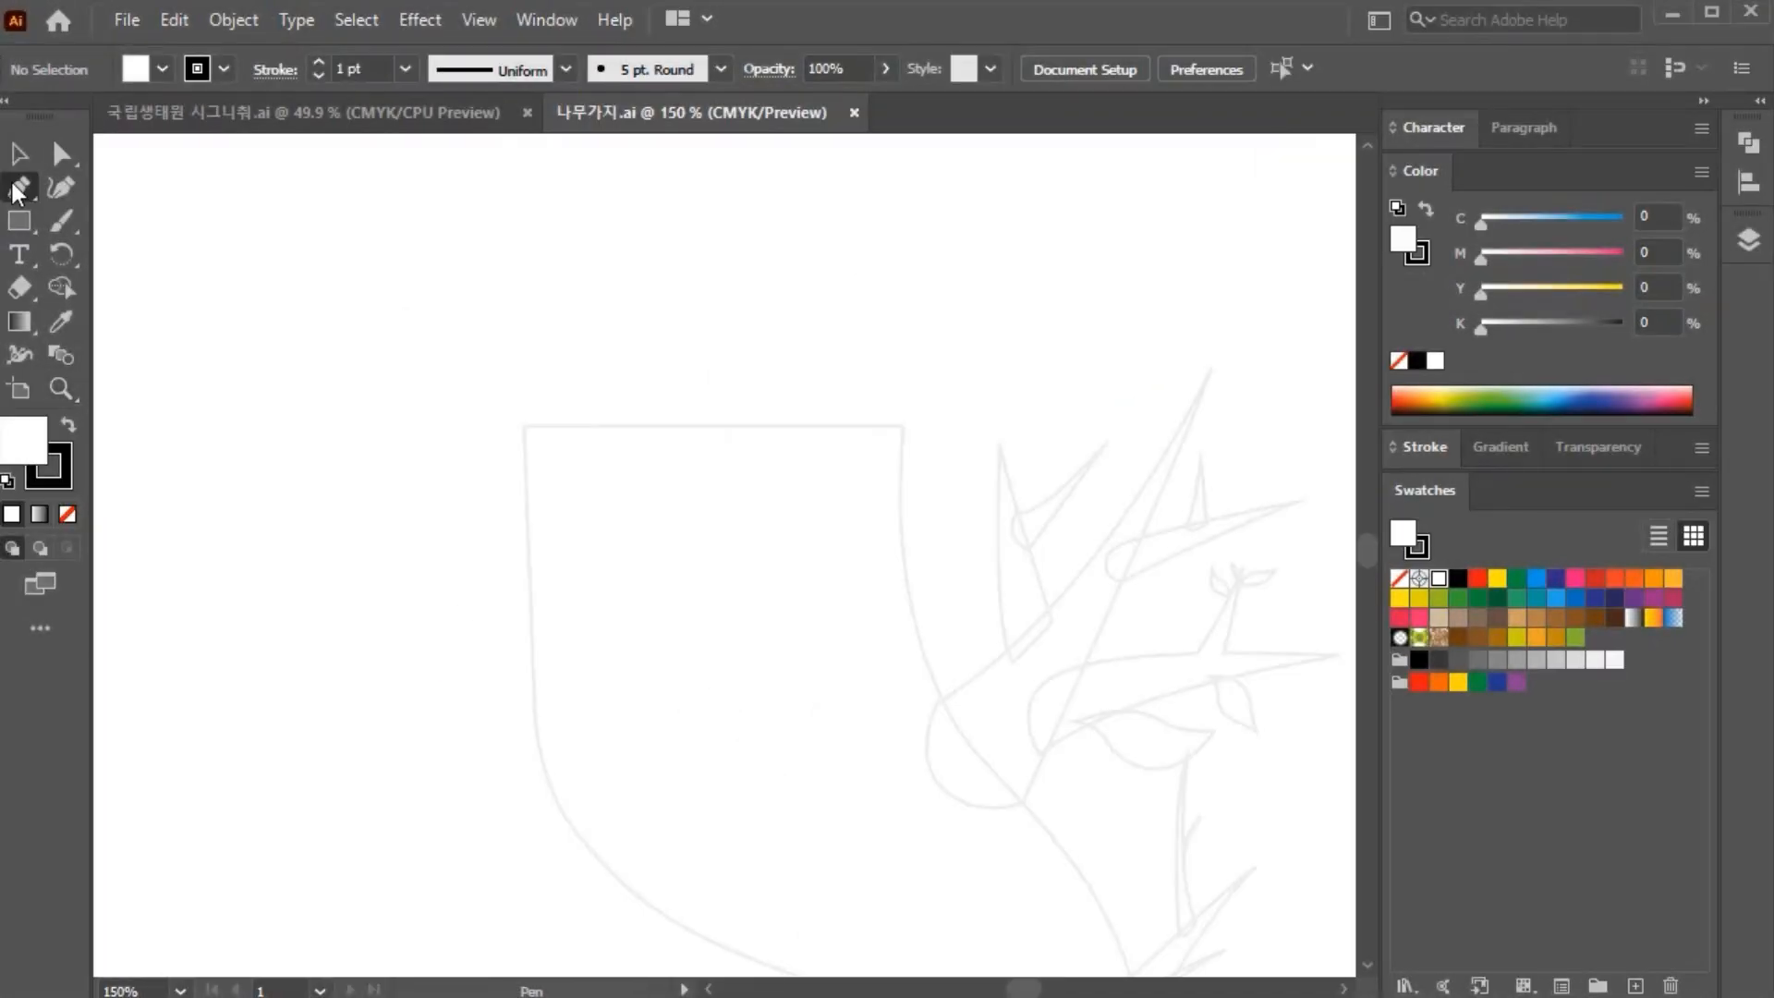
{"action": "left_click", "coordinate": [69, 510]}
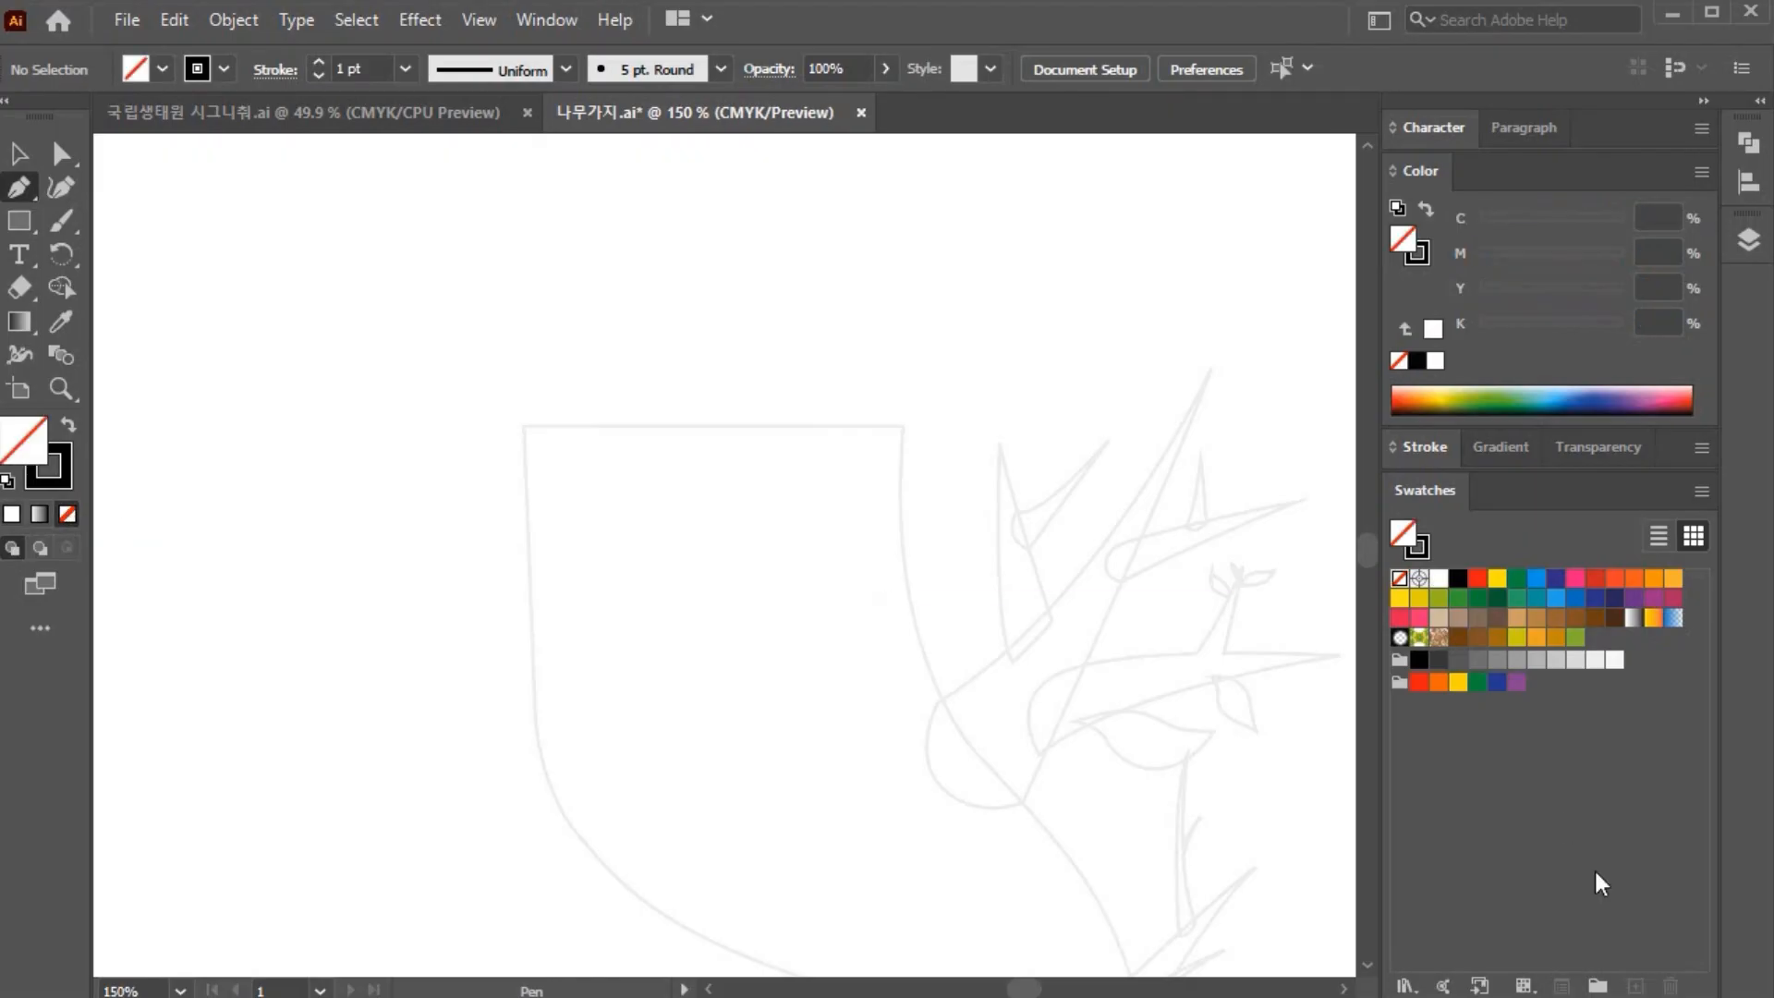
{"action": "left_click", "coordinate": [1427, 447]}
{"action": "left_click", "coordinate": [1582, 491]}
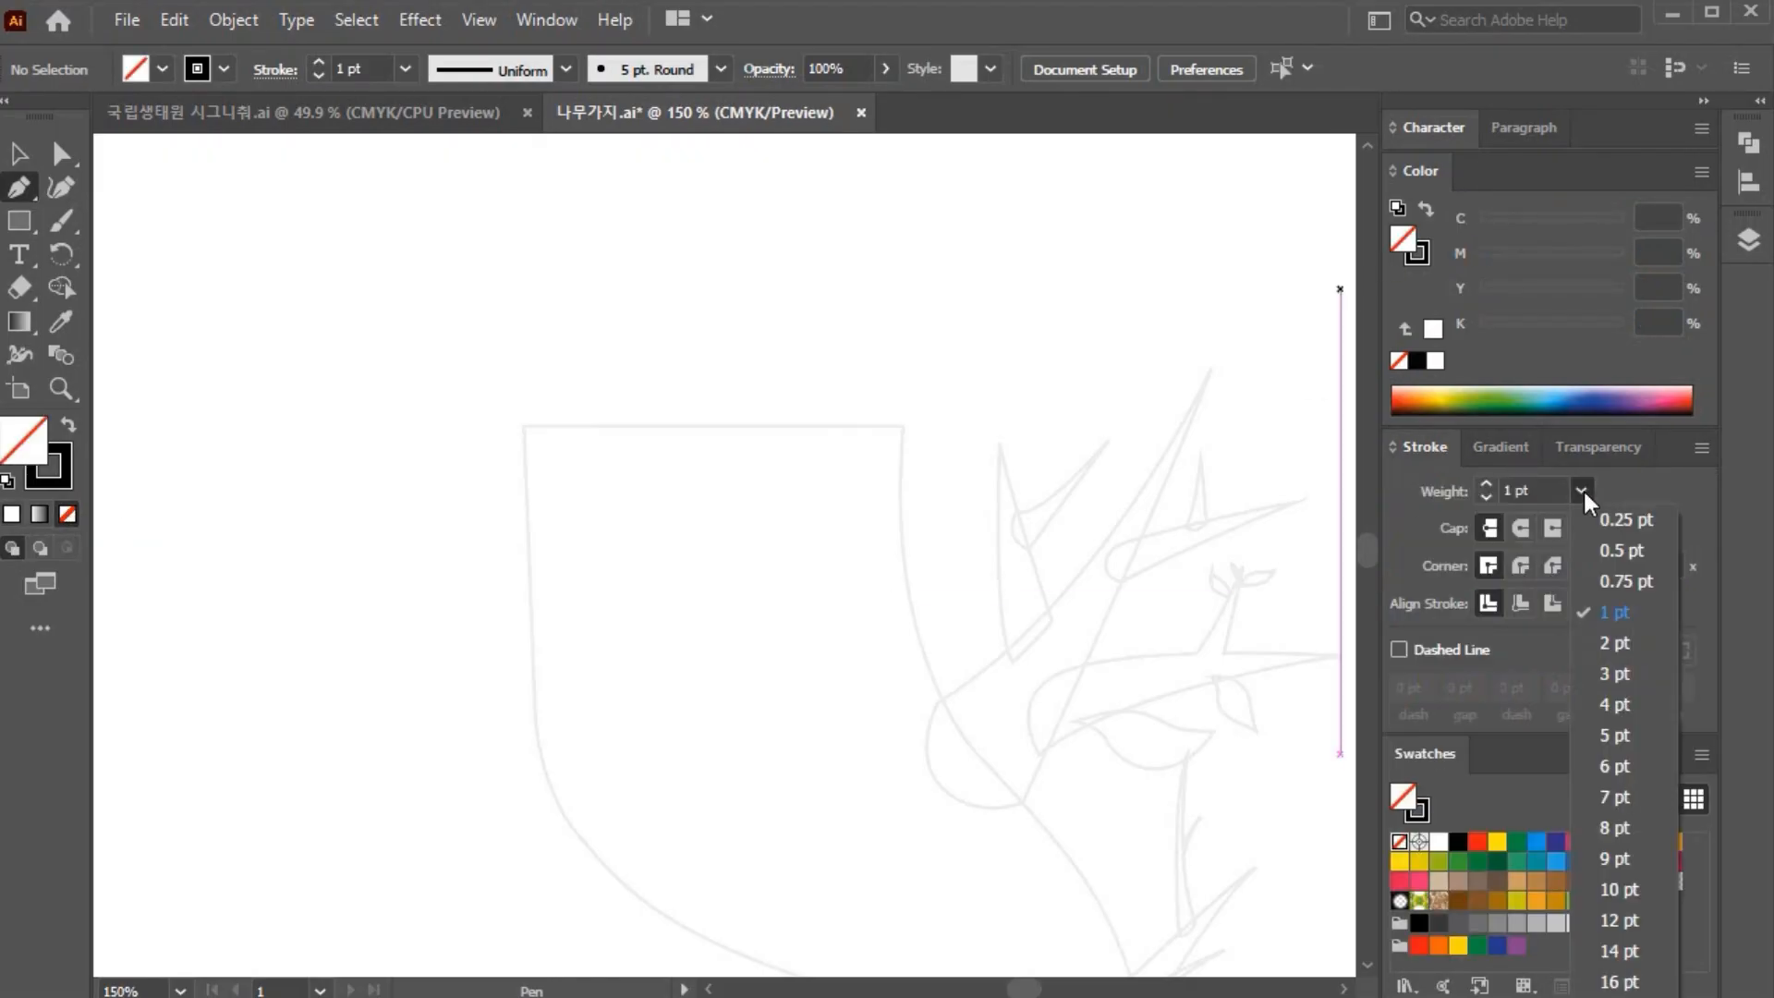
{"action": "left_click", "coordinate": [1613, 544]}
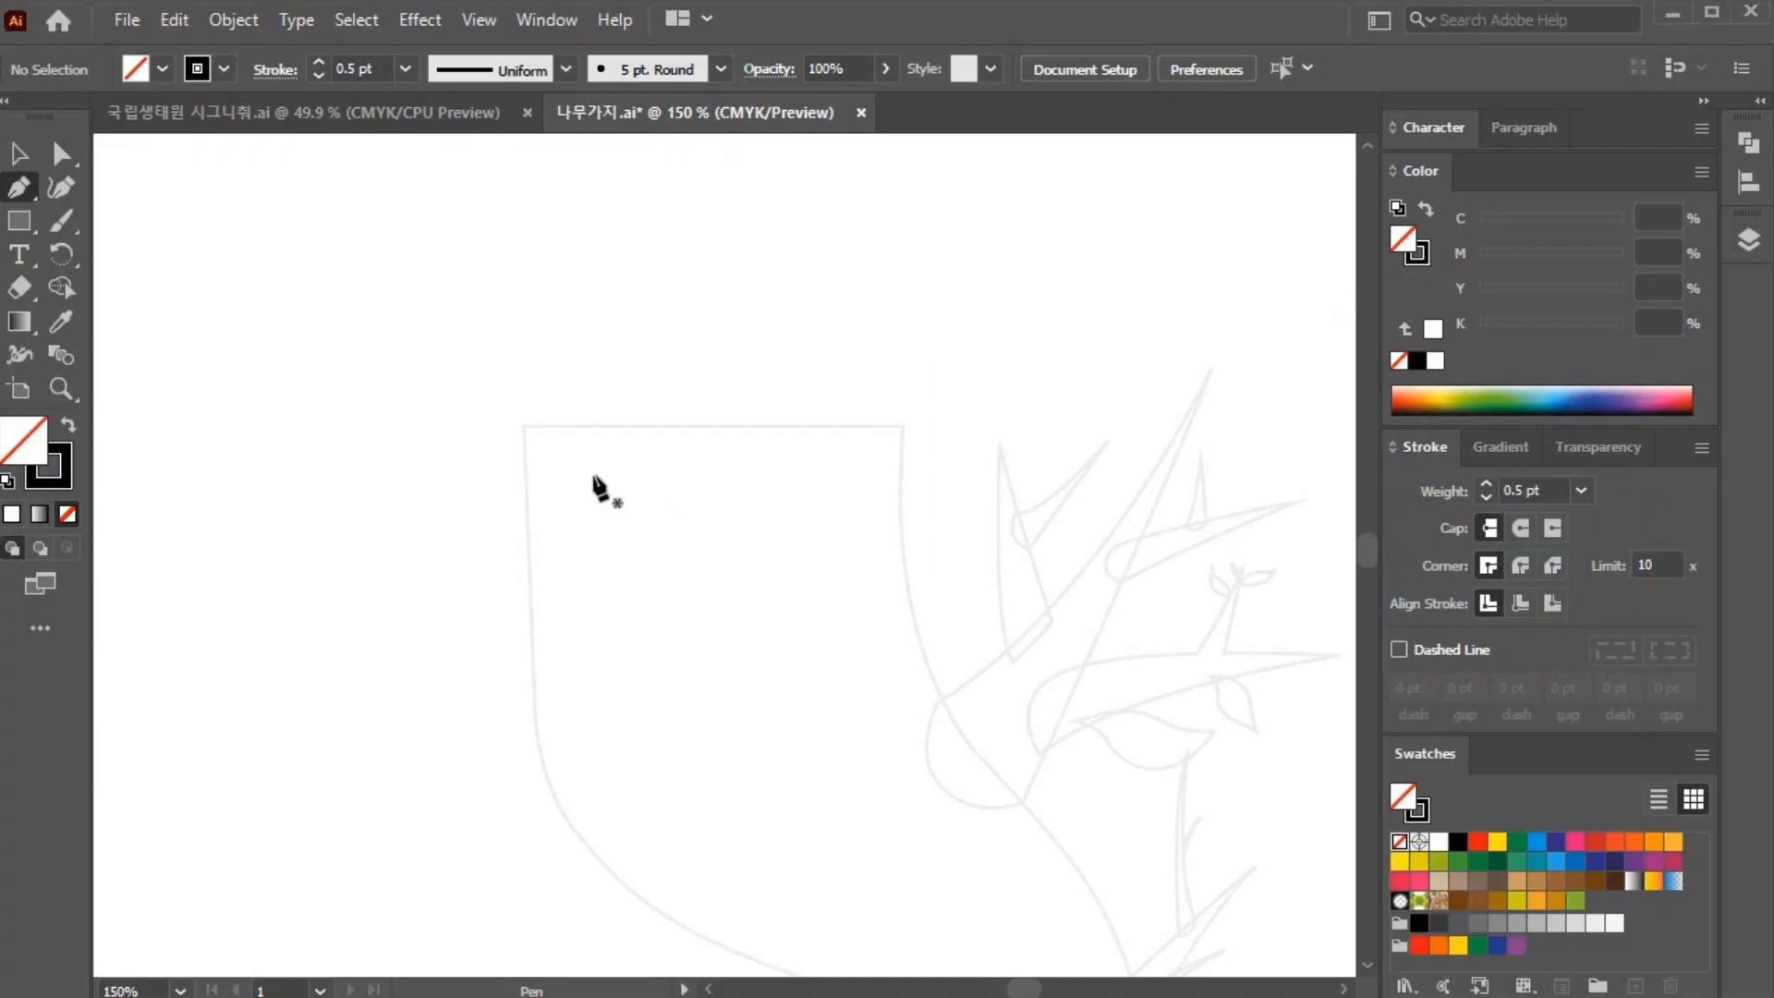
Step: Draw the straight top edge of the tree trunk with the Pen tool and turn off Smart Guides
{"action": "left_click", "coordinate": [522, 426]}
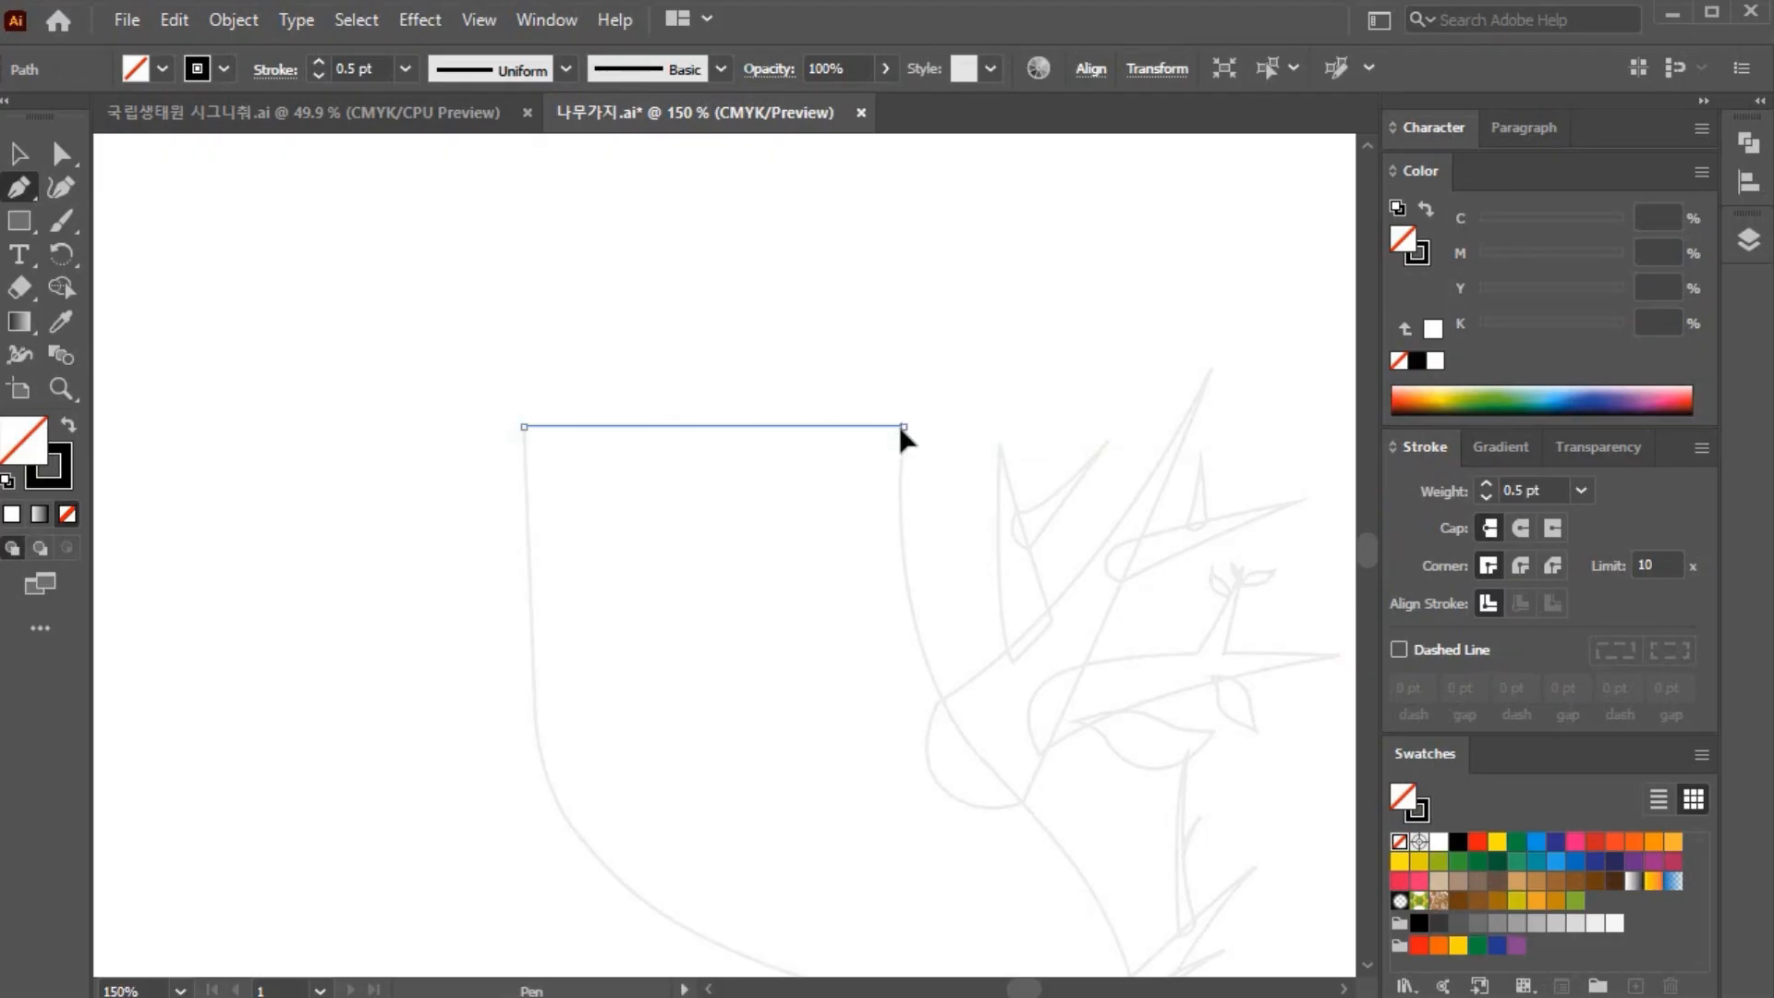
{"action": "left_click", "coordinate": [902, 431]}
{"action": "left_click_drag", "start_coordinate": [963, 596], "coordinate": [812, 402]}
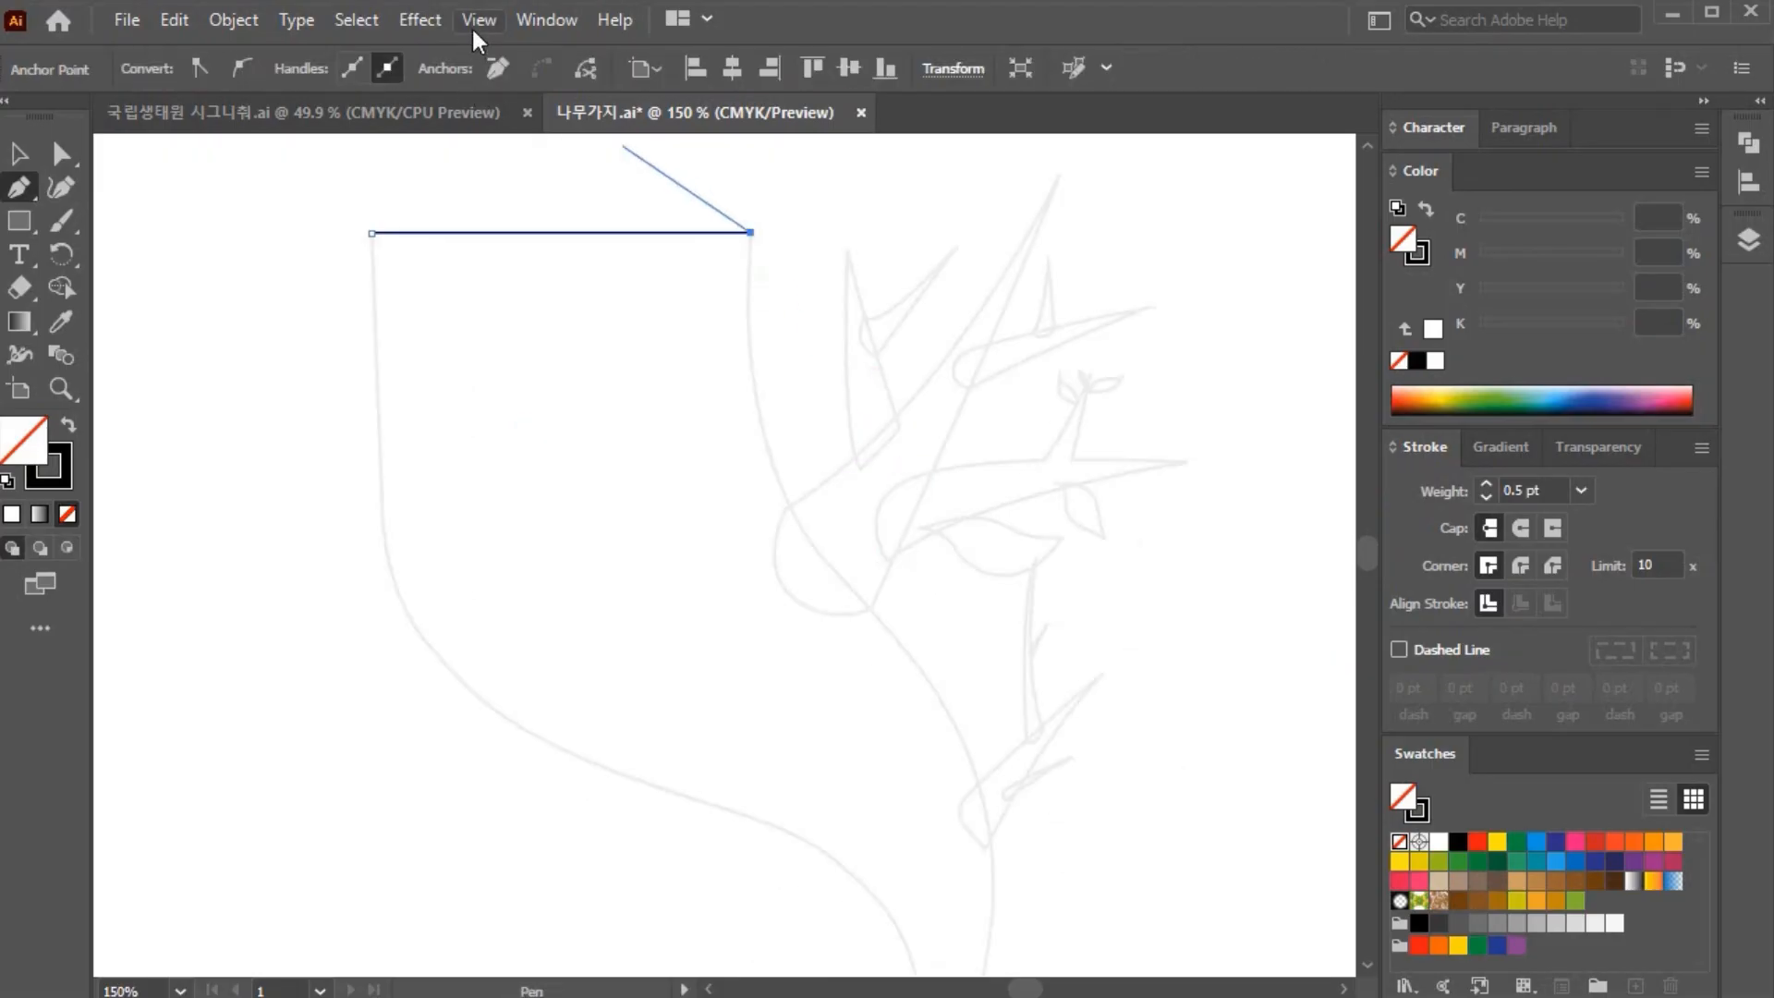
{"action": "left_click", "coordinate": [475, 18]}
{"action": "left_click", "coordinate": [731, 909]}
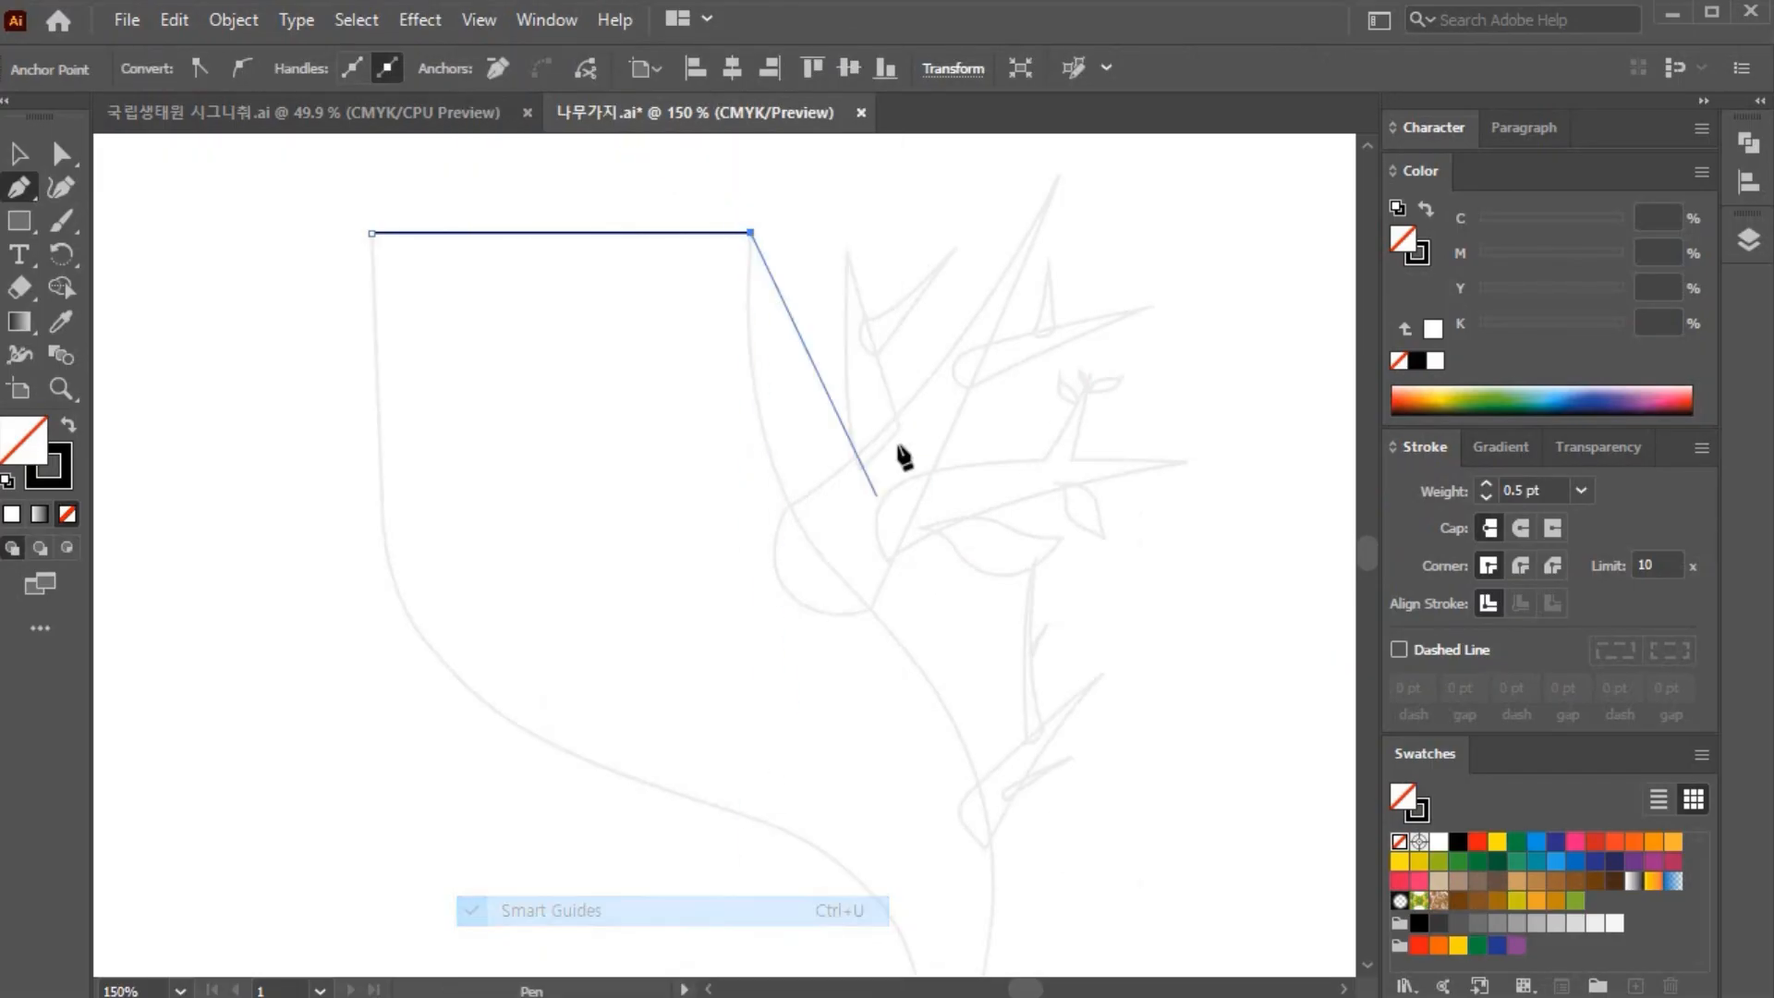
Step: Trace the trunk's curved right edge along the sketch down to its pointed lower tip, redoing the first curve segment
{"action": "left_click_drag", "start_coordinate": [786, 491], "coordinate": [847, 591]}
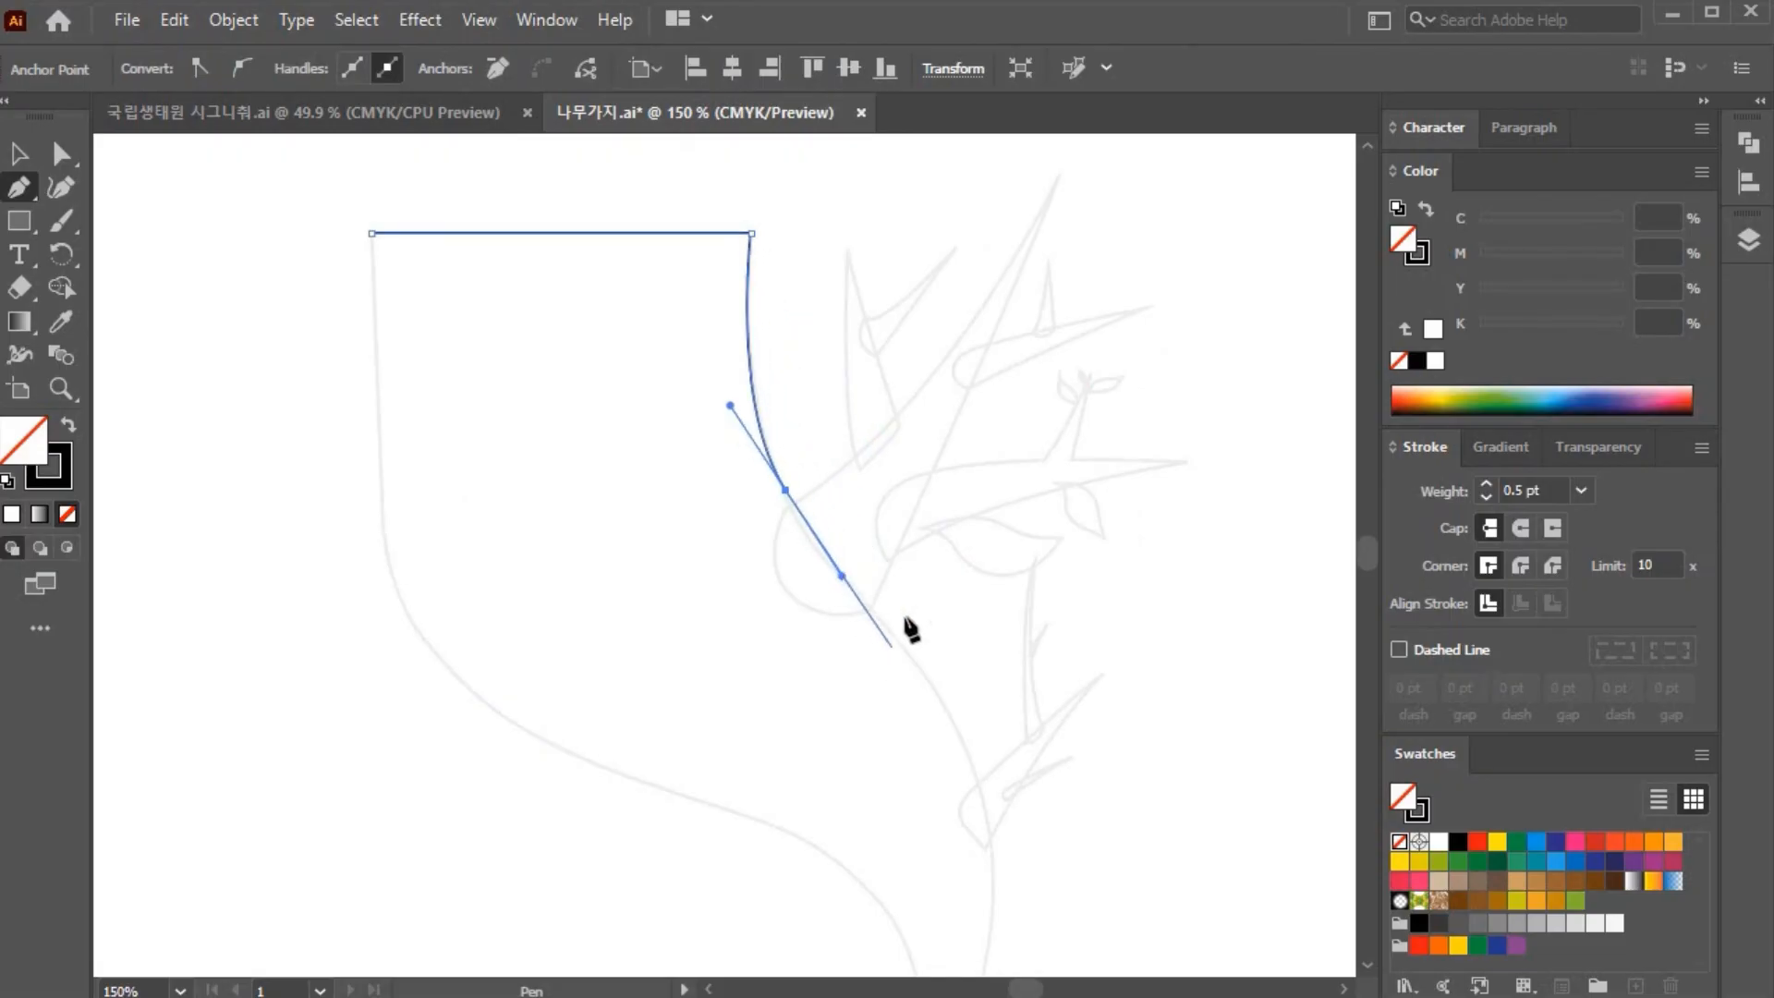
{"action": "key", "text": "ctrl+z"}
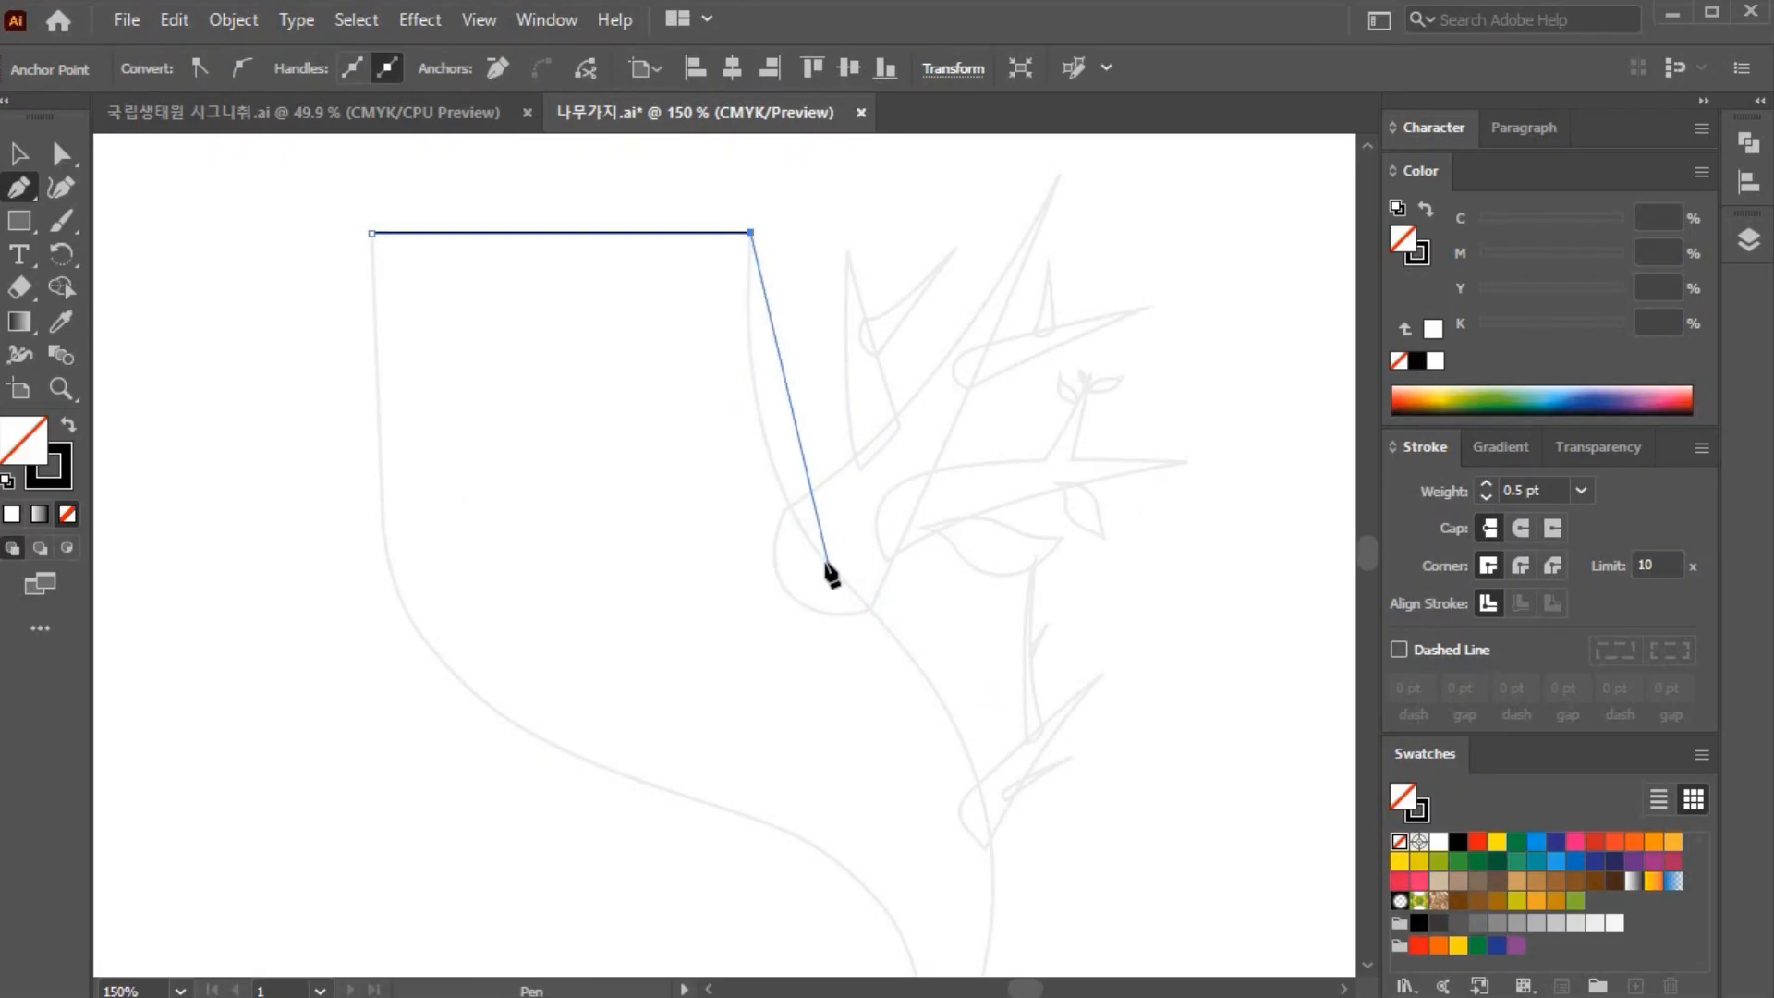
{"action": "left_click_drag", "start_coordinate": [824, 555], "coordinate": [923, 651]}
{"action": "scroll", "coordinate": [996, 957], "scroll_direction": "down", "scroll_amount": 5}
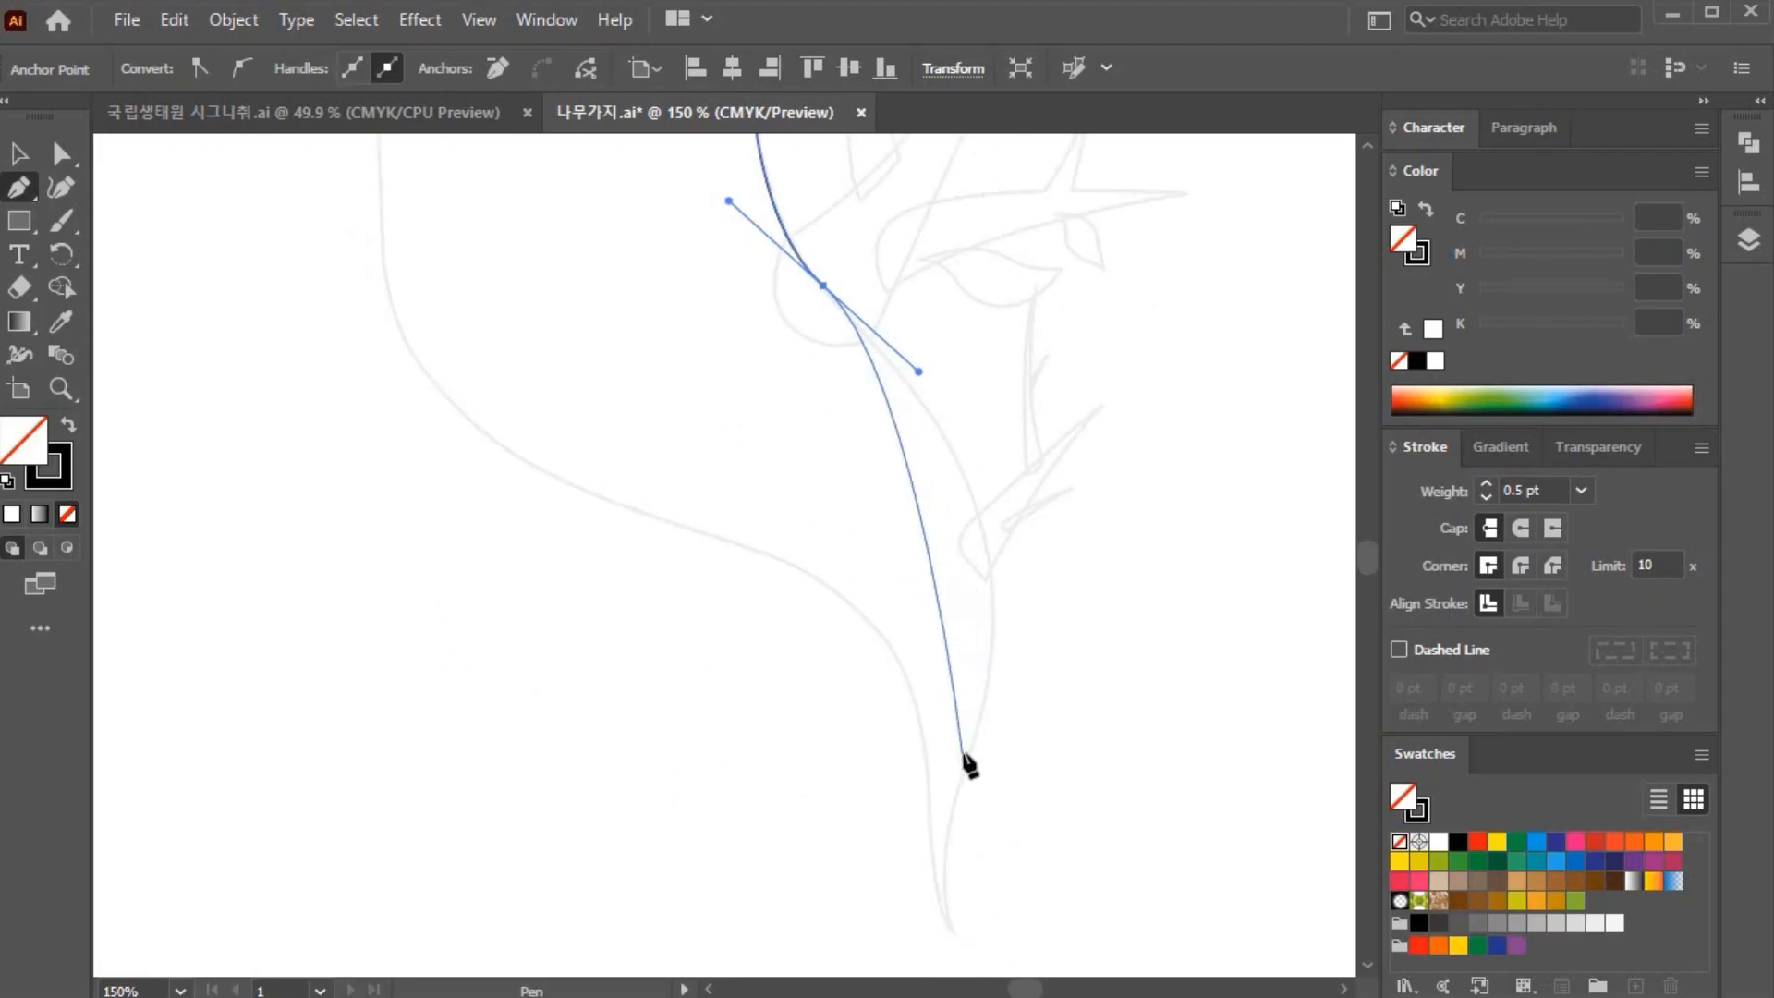
{"action": "left_click_drag", "start_coordinate": [977, 739], "coordinate": [911, 963]}
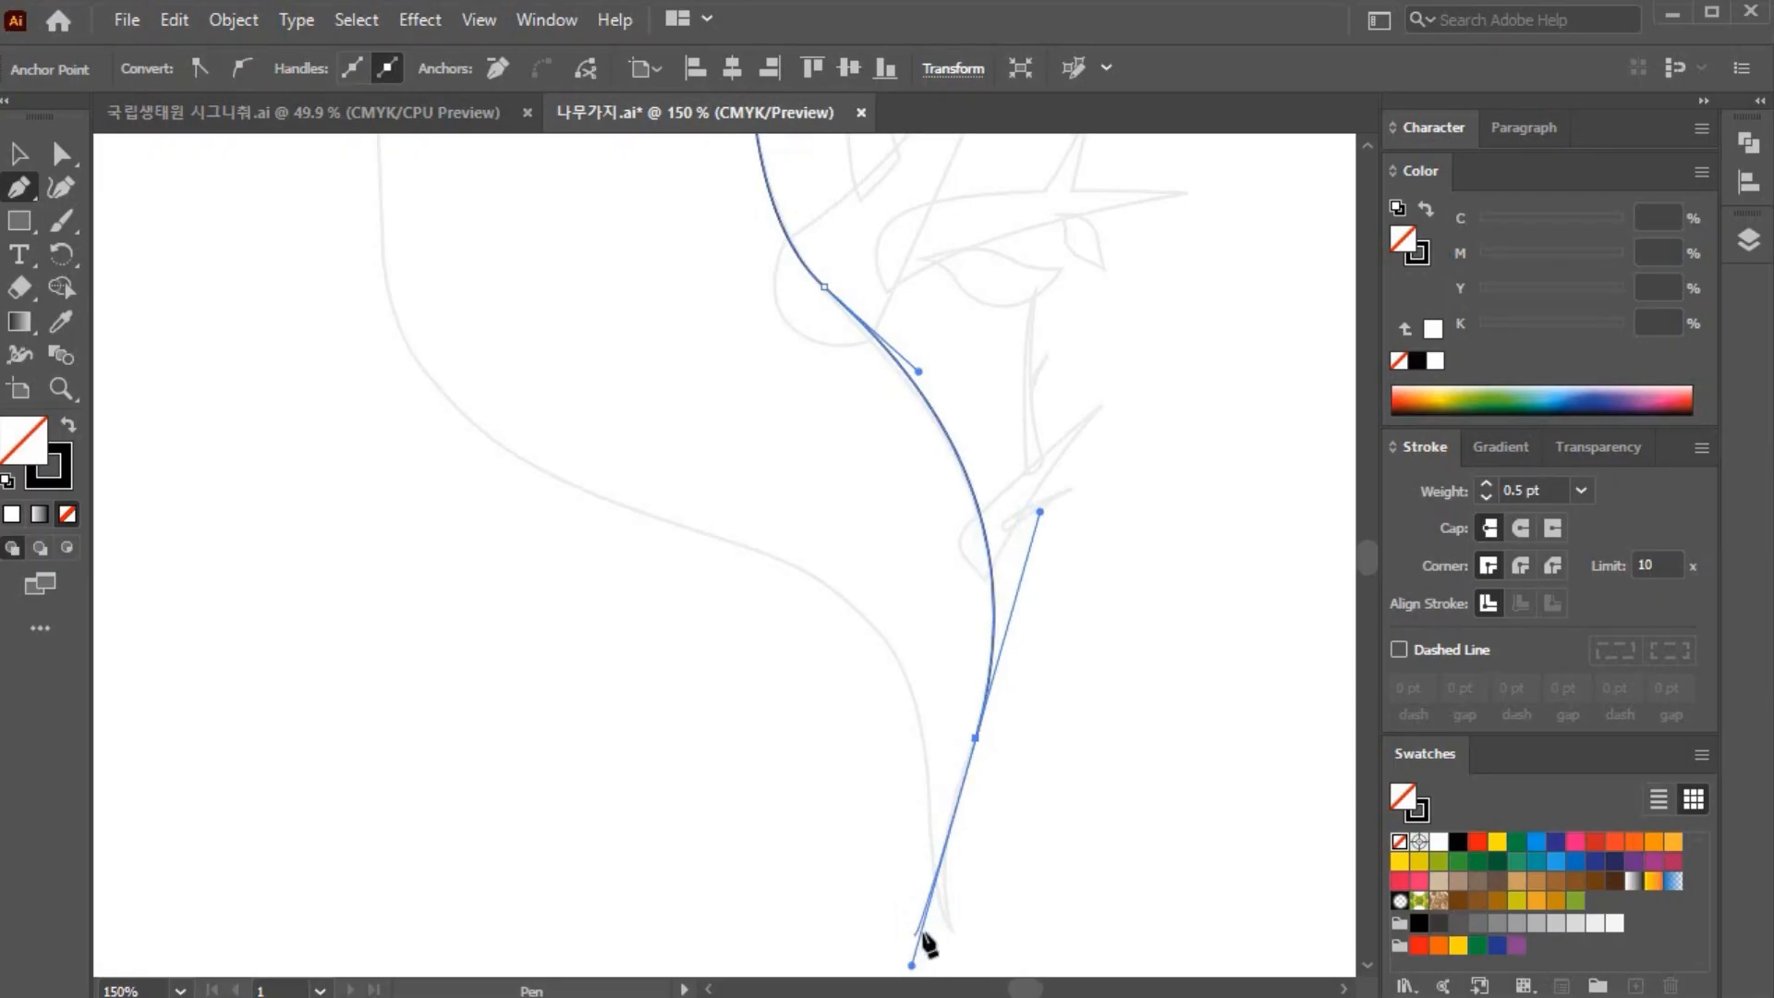
{"action": "left_click_drag", "start_coordinate": [945, 924], "coordinate": [930, 753]}
Step: Trace the trunk's left edge from the lower tip up to the top-left corner and close the path
{"action": "left_click_drag", "start_coordinate": [912, 634], "coordinate": [916, 564]}
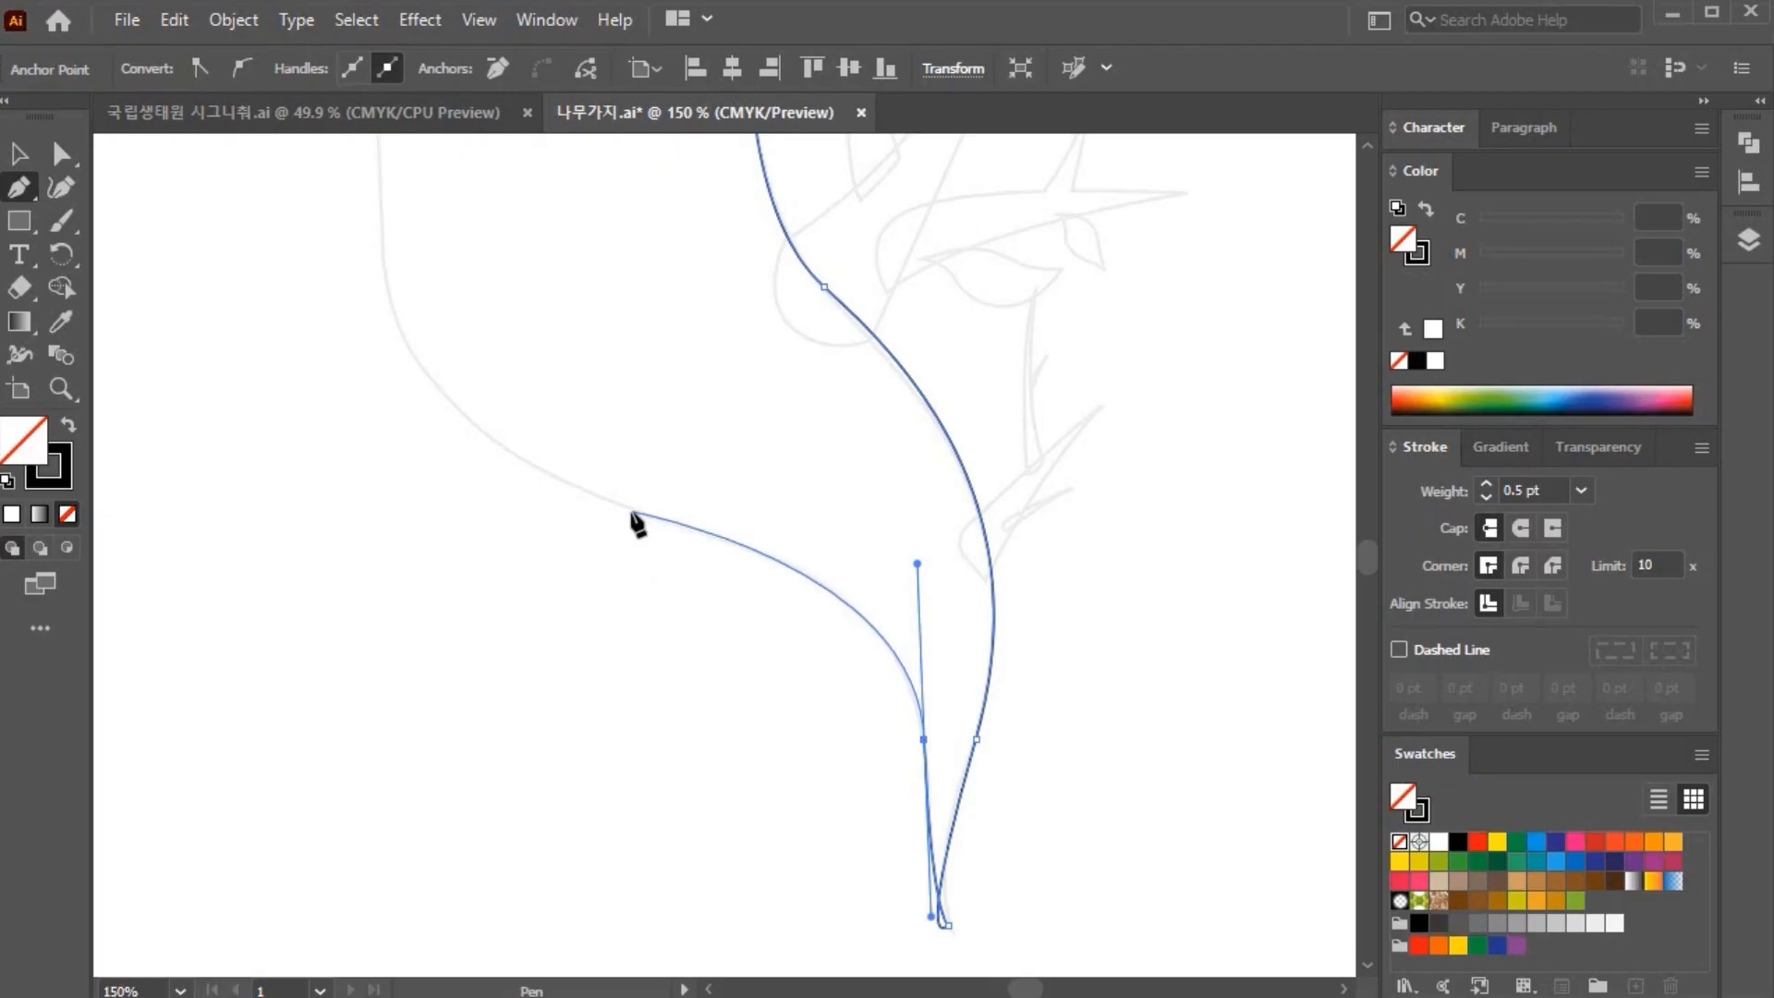
{"action": "left_click_drag", "start_coordinate": [668, 521], "coordinate": [578, 486]}
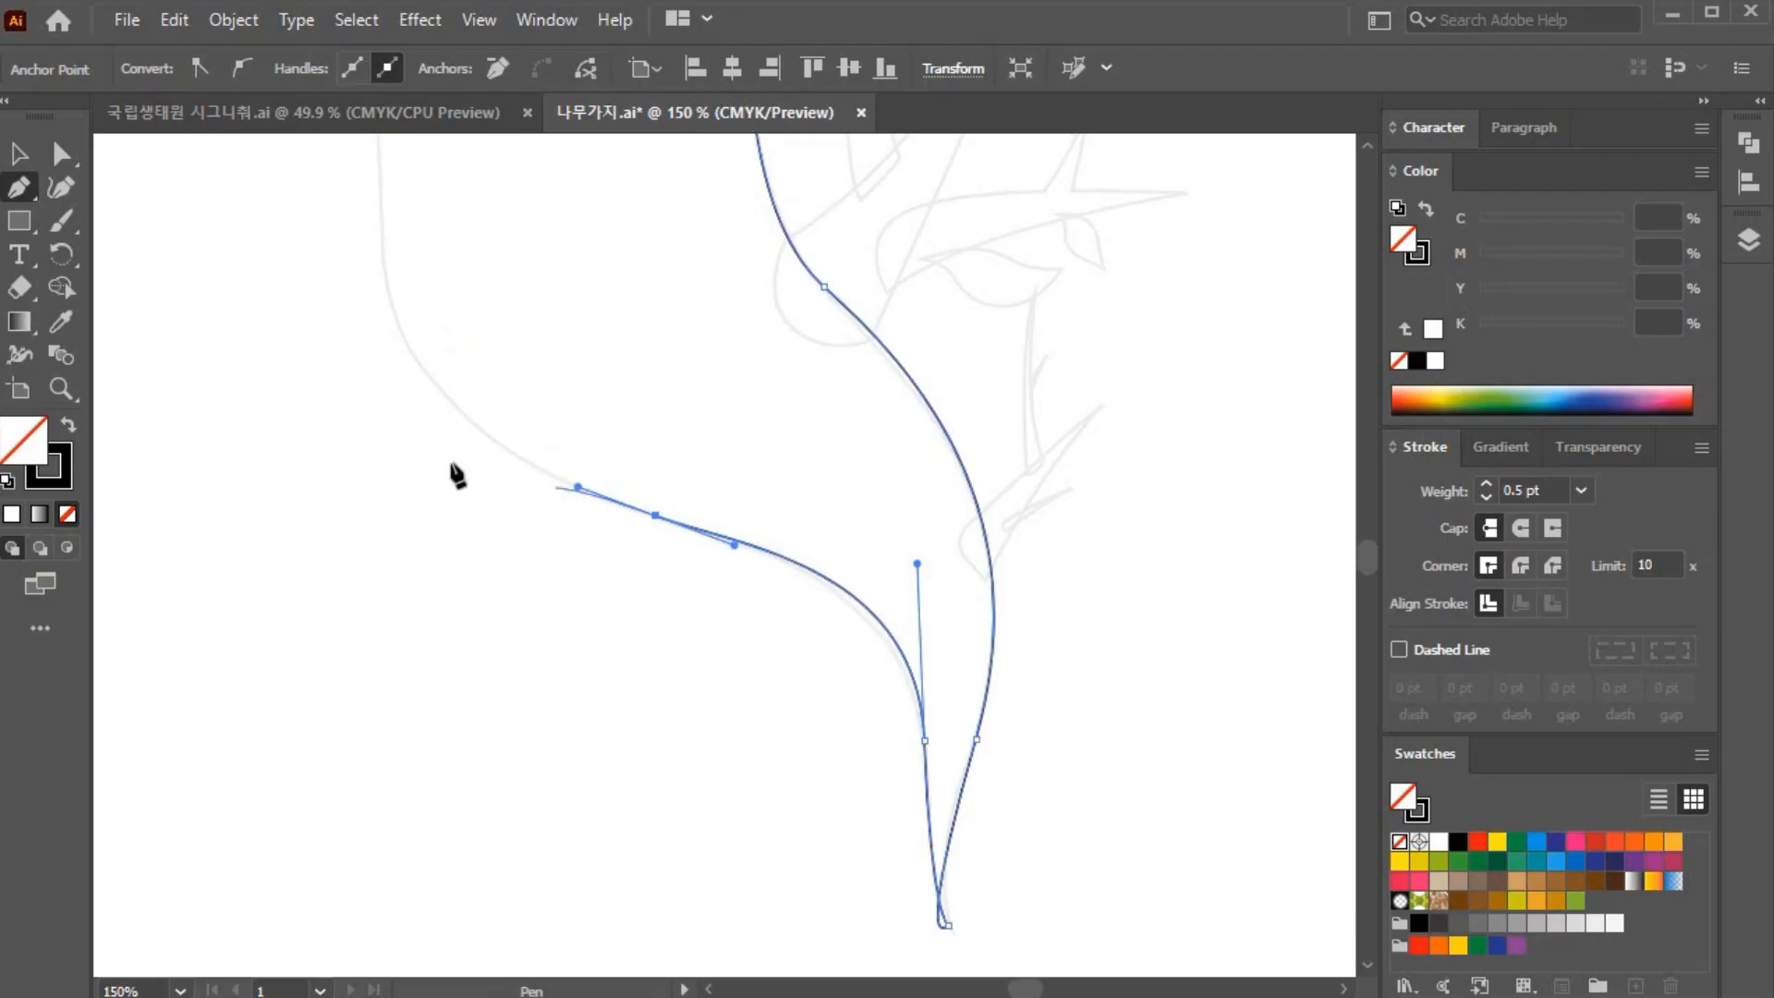
{"action": "scroll", "coordinate": [427, 324], "scroll_direction": "up", "scroll_amount": 5}
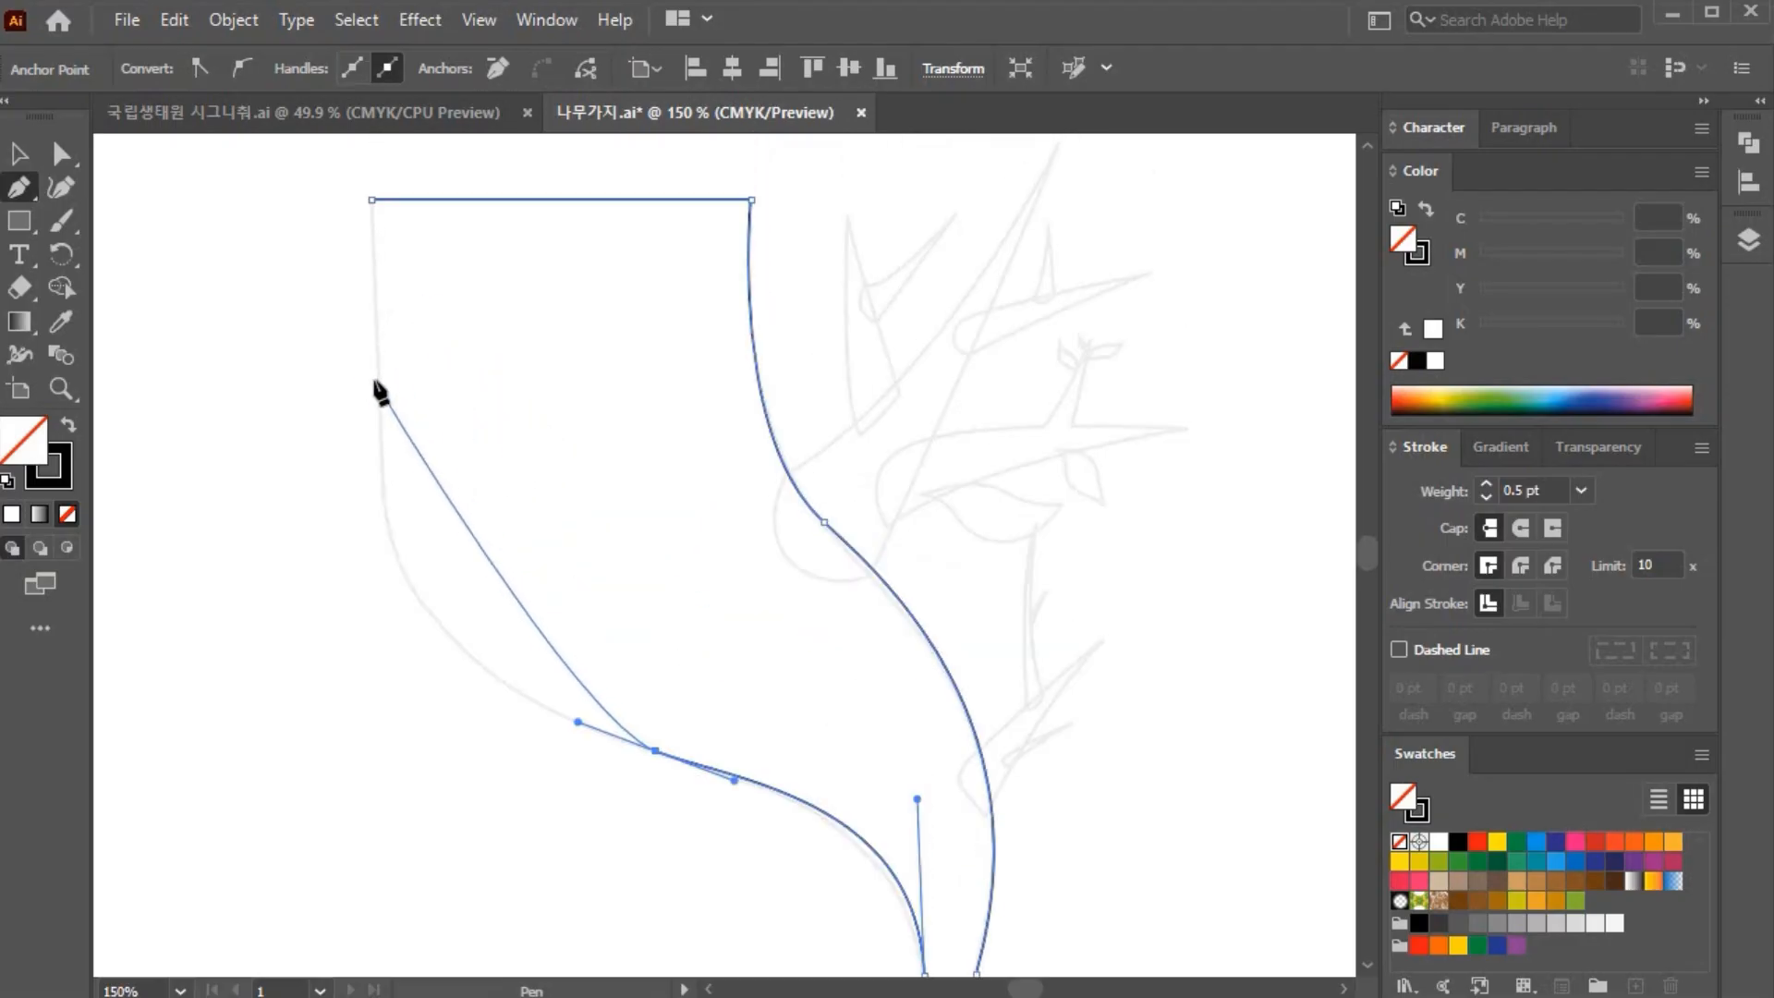
{"action": "left_click_drag", "start_coordinate": [374, 381], "coordinate": [381, 325]}
{"action": "left_click", "coordinate": [374, 644]}
{"action": "left_click", "coordinate": [371, 462]}
Step: Adjust the upper curve handle of the left-edge anchor near the tip to match the sketch
{"action": "scroll", "coordinate": [555, 702], "scroll_direction": "down", "scroll_amount": 5}
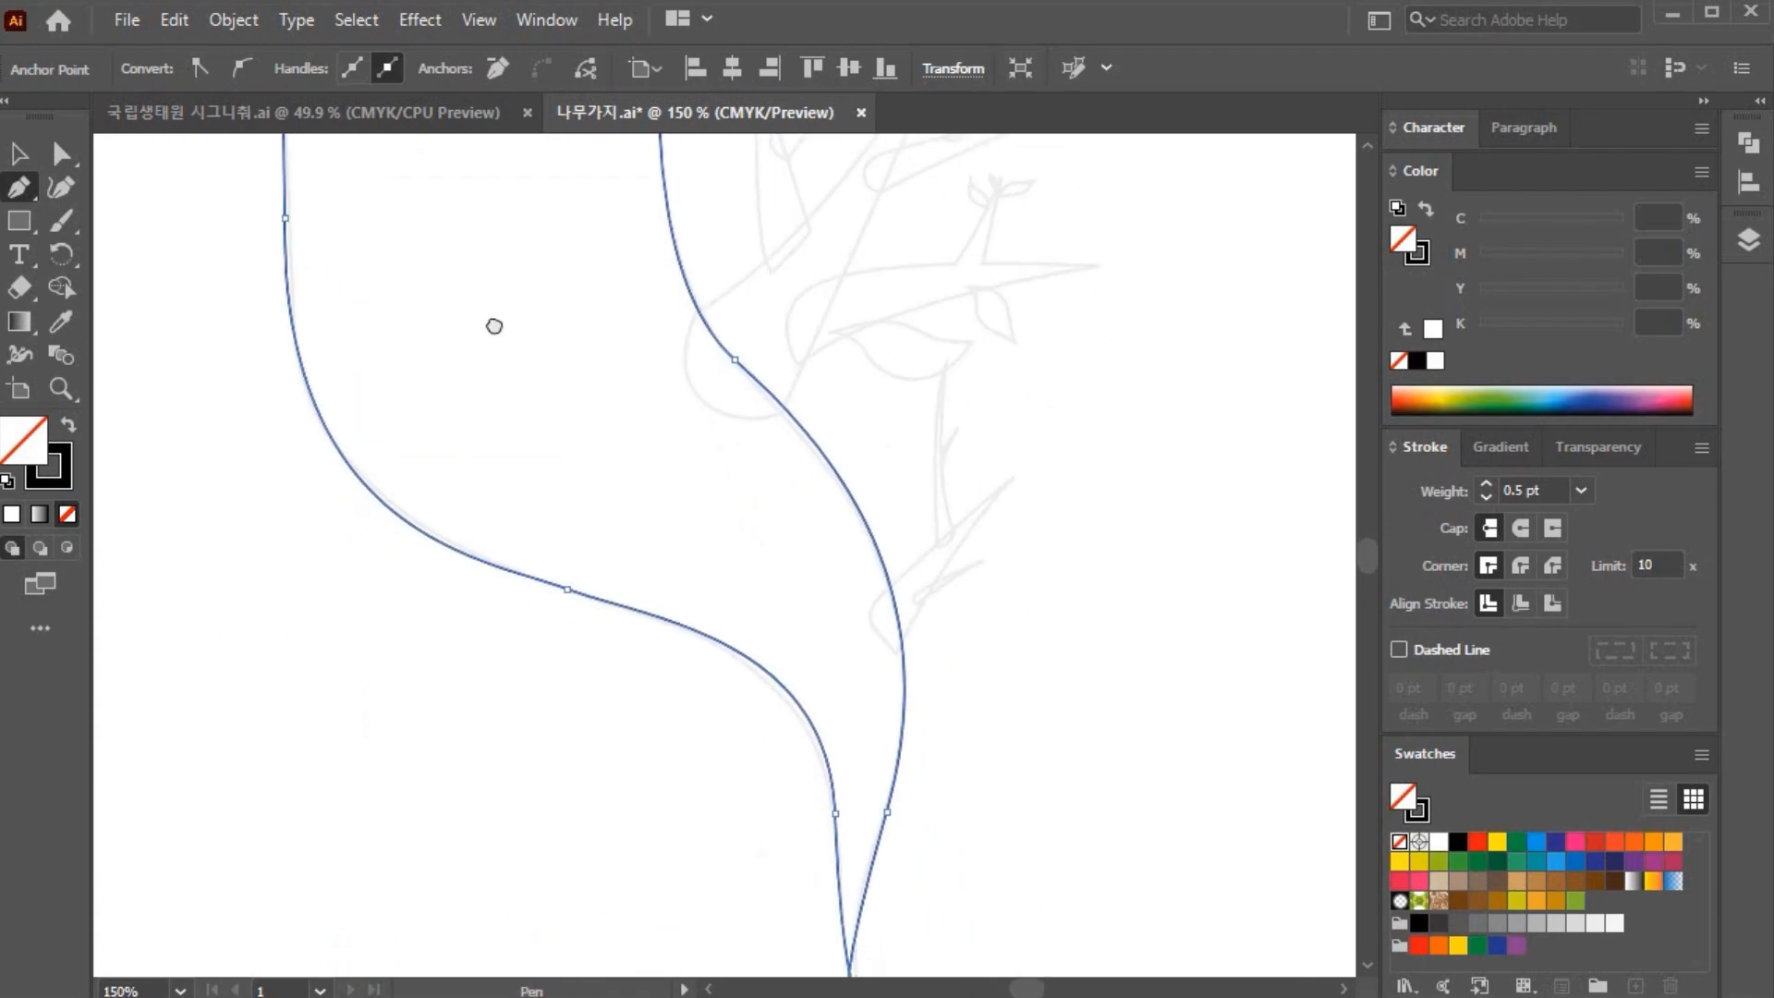
{"action": "left_click", "coordinate": [61, 153]}
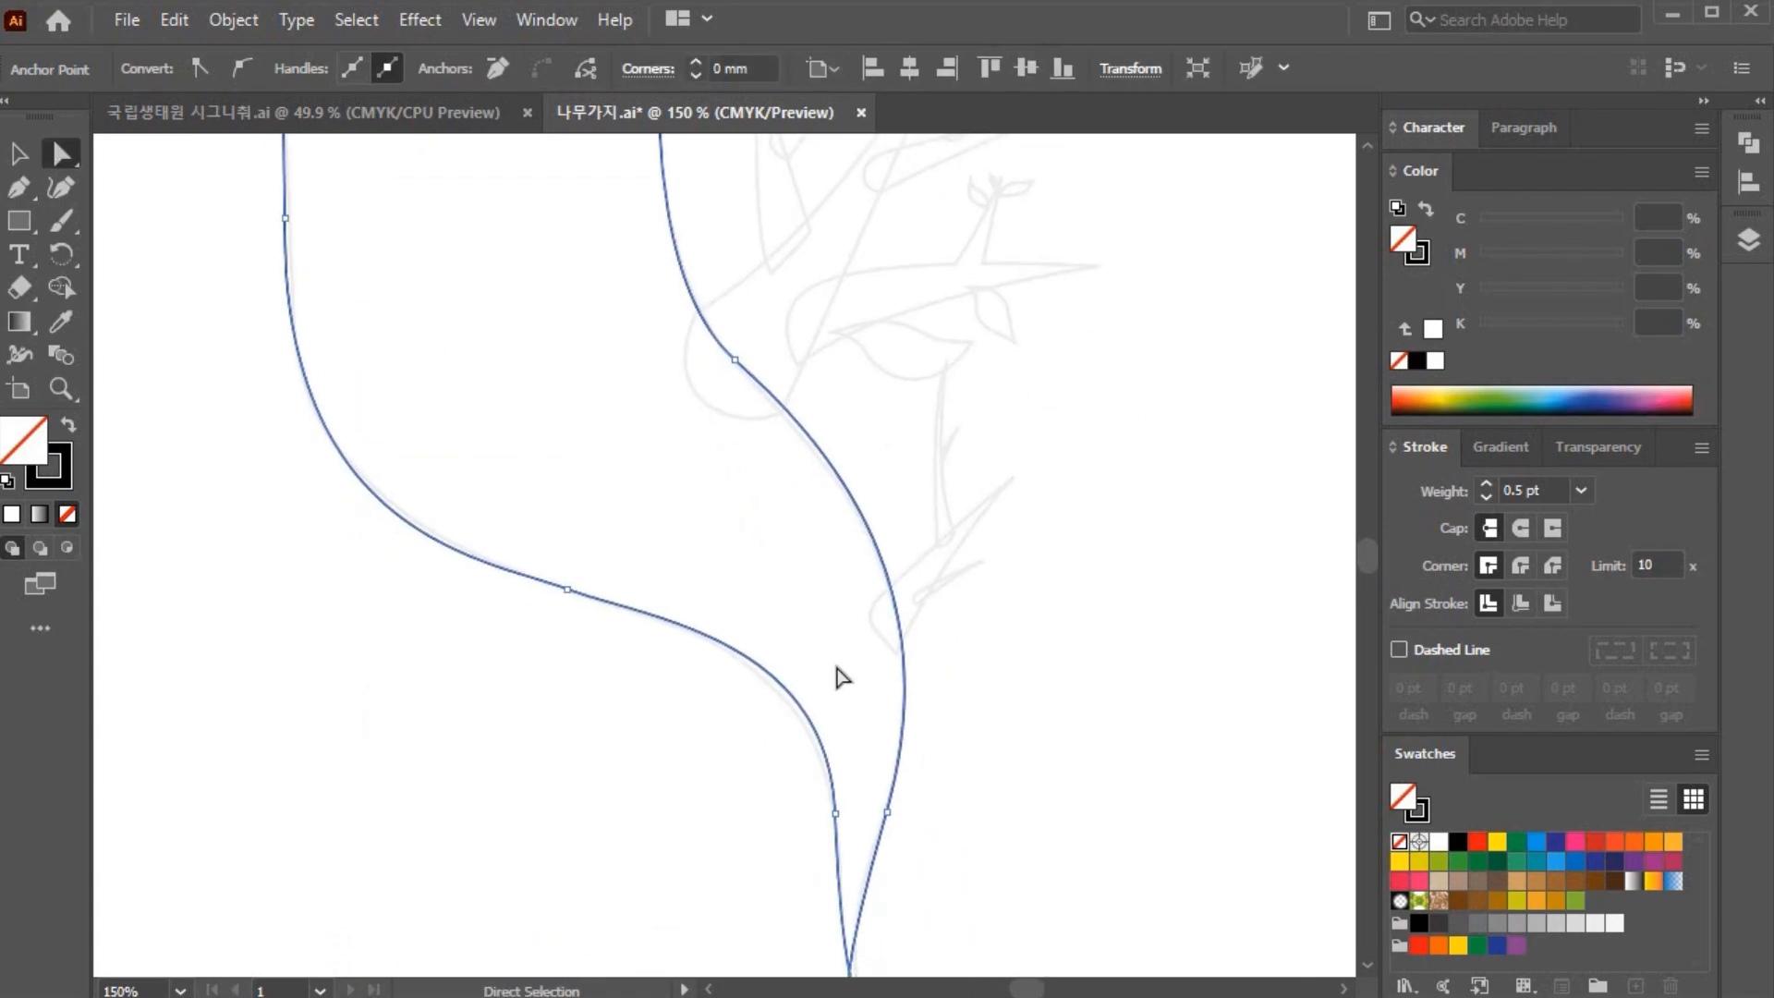
{"action": "left_click", "coordinate": [835, 814]}
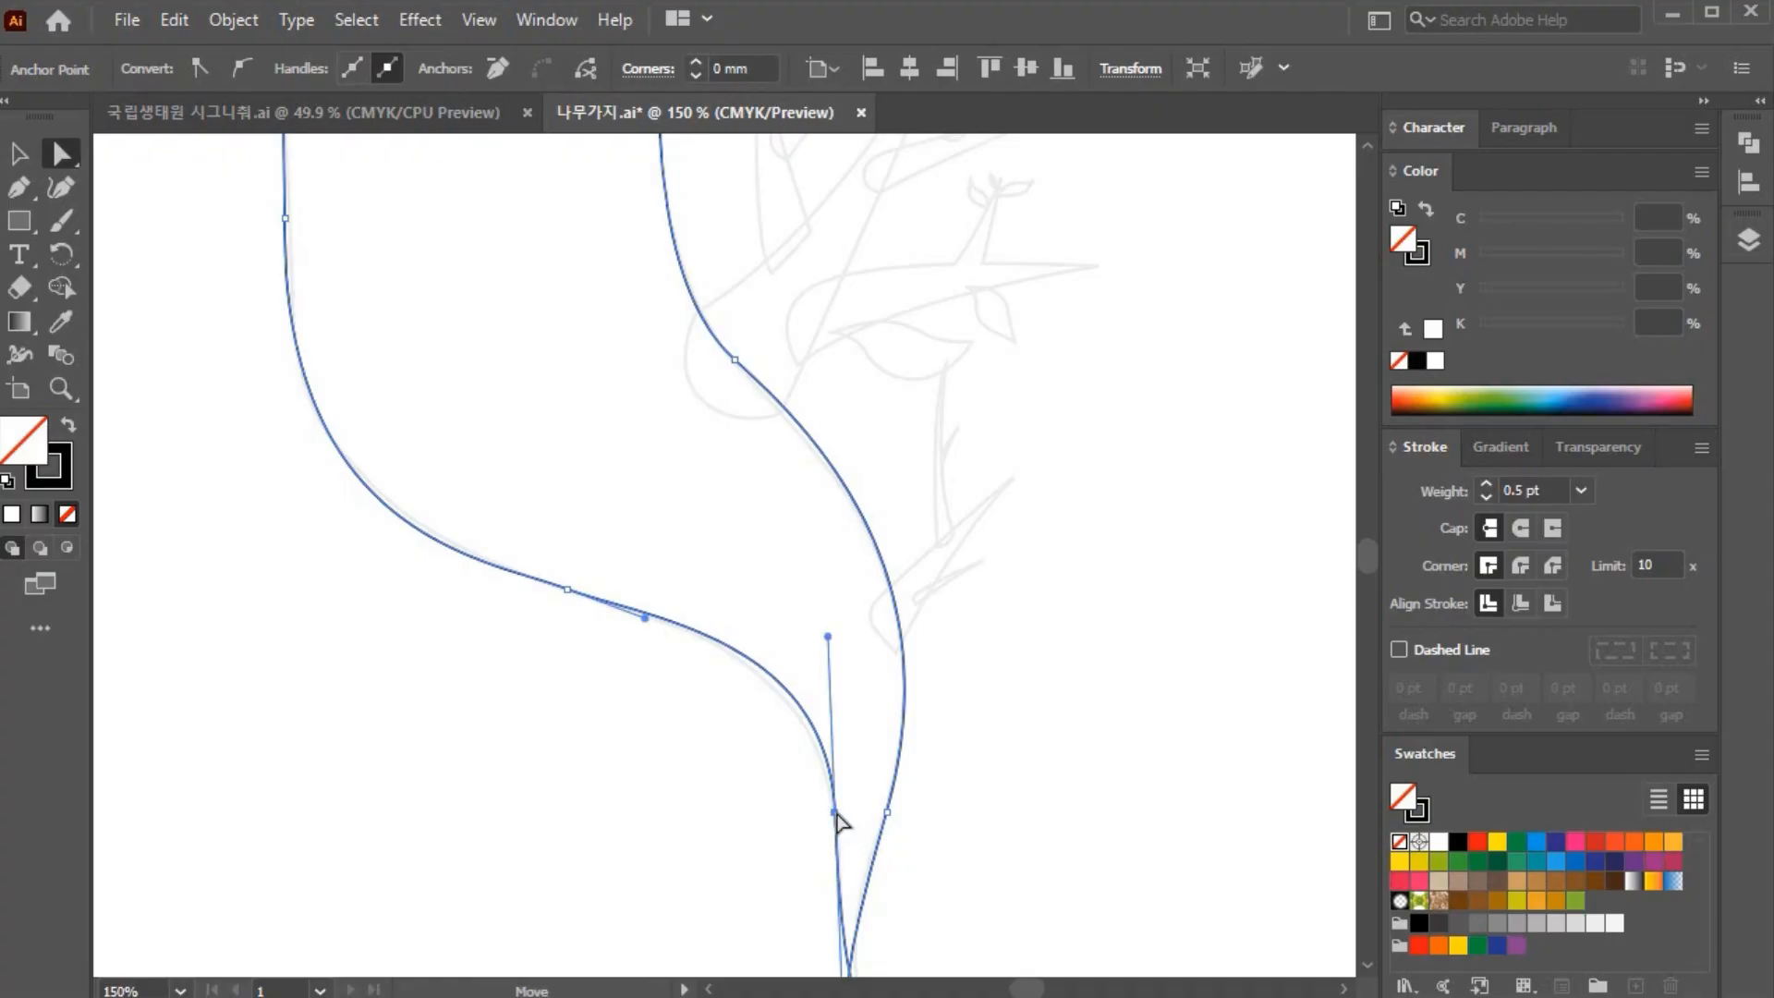
{"action": "left_click_drag", "start_coordinate": [829, 638], "coordinate": [827, 664]}
Step: Adjust the curve handles around the trunk's pointed lower tip so its two edges meet without crossing, and deselect the path
{"action": "key", "text": "space"}
{"action": "left_click_drag", "start_coordinate": [1064, 755], "coordinate": [1057, 606]}
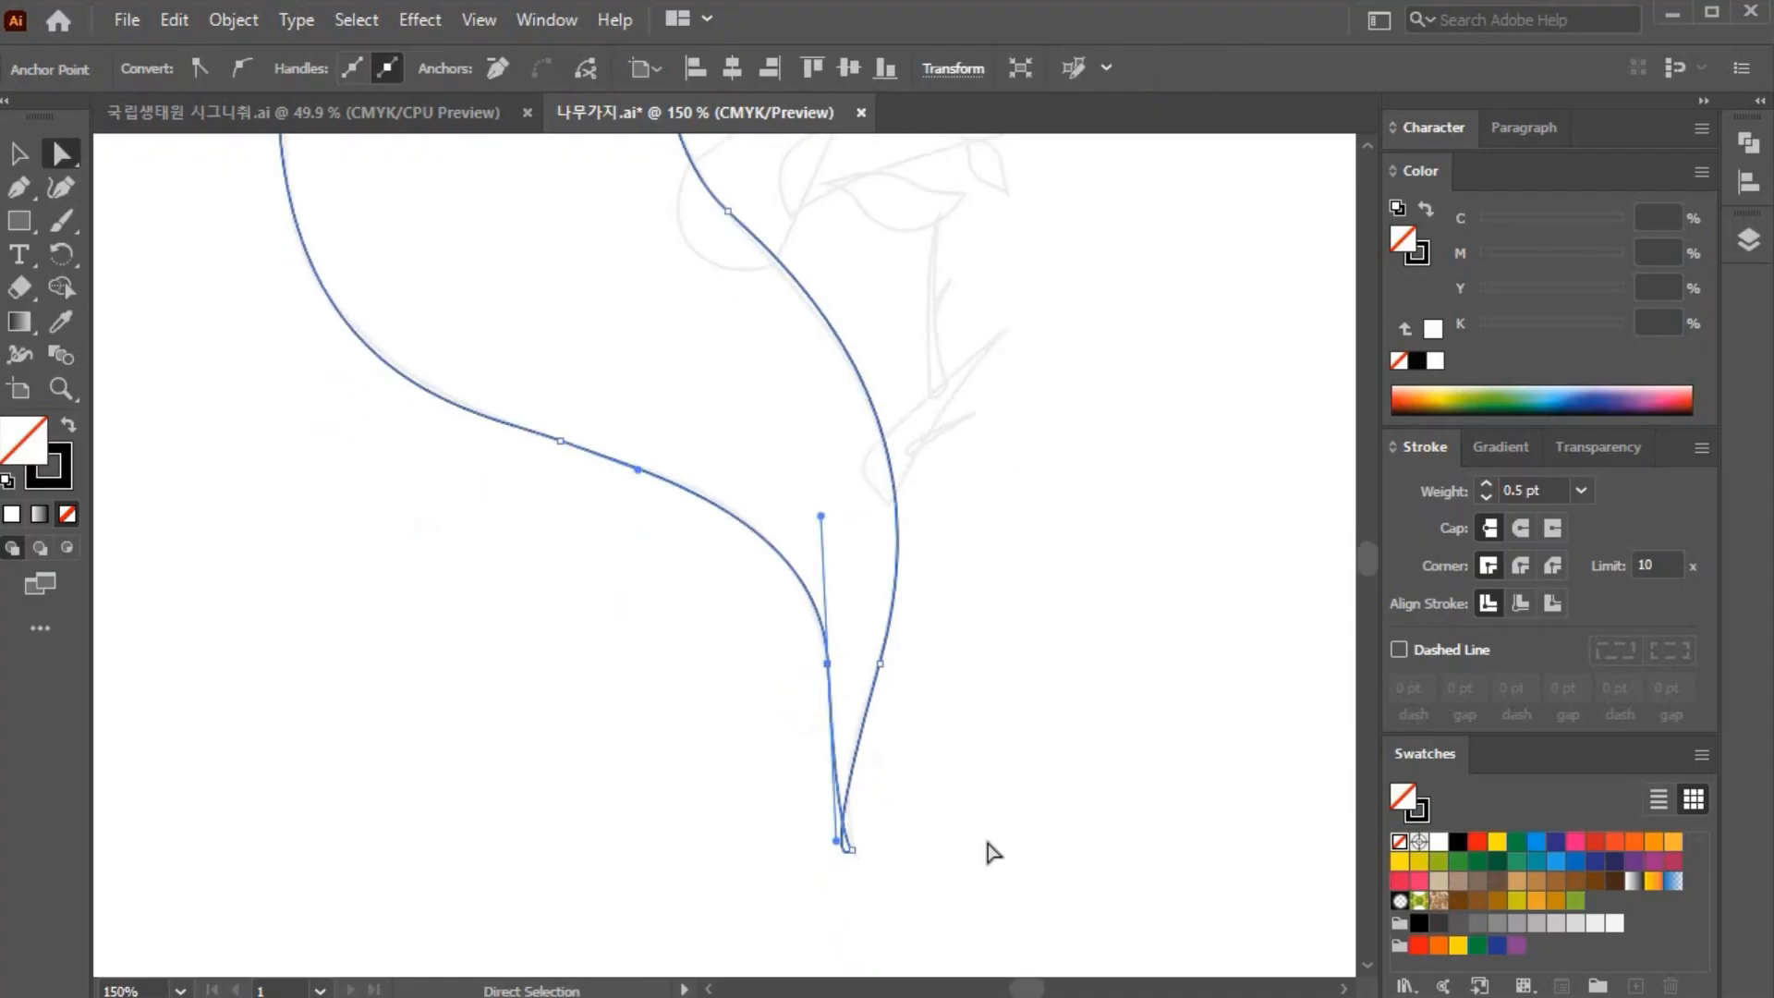
{"action": "left_click", "coordinate": [856, 865]}
{"action": "left_click", "coordinate": [851, 850]}
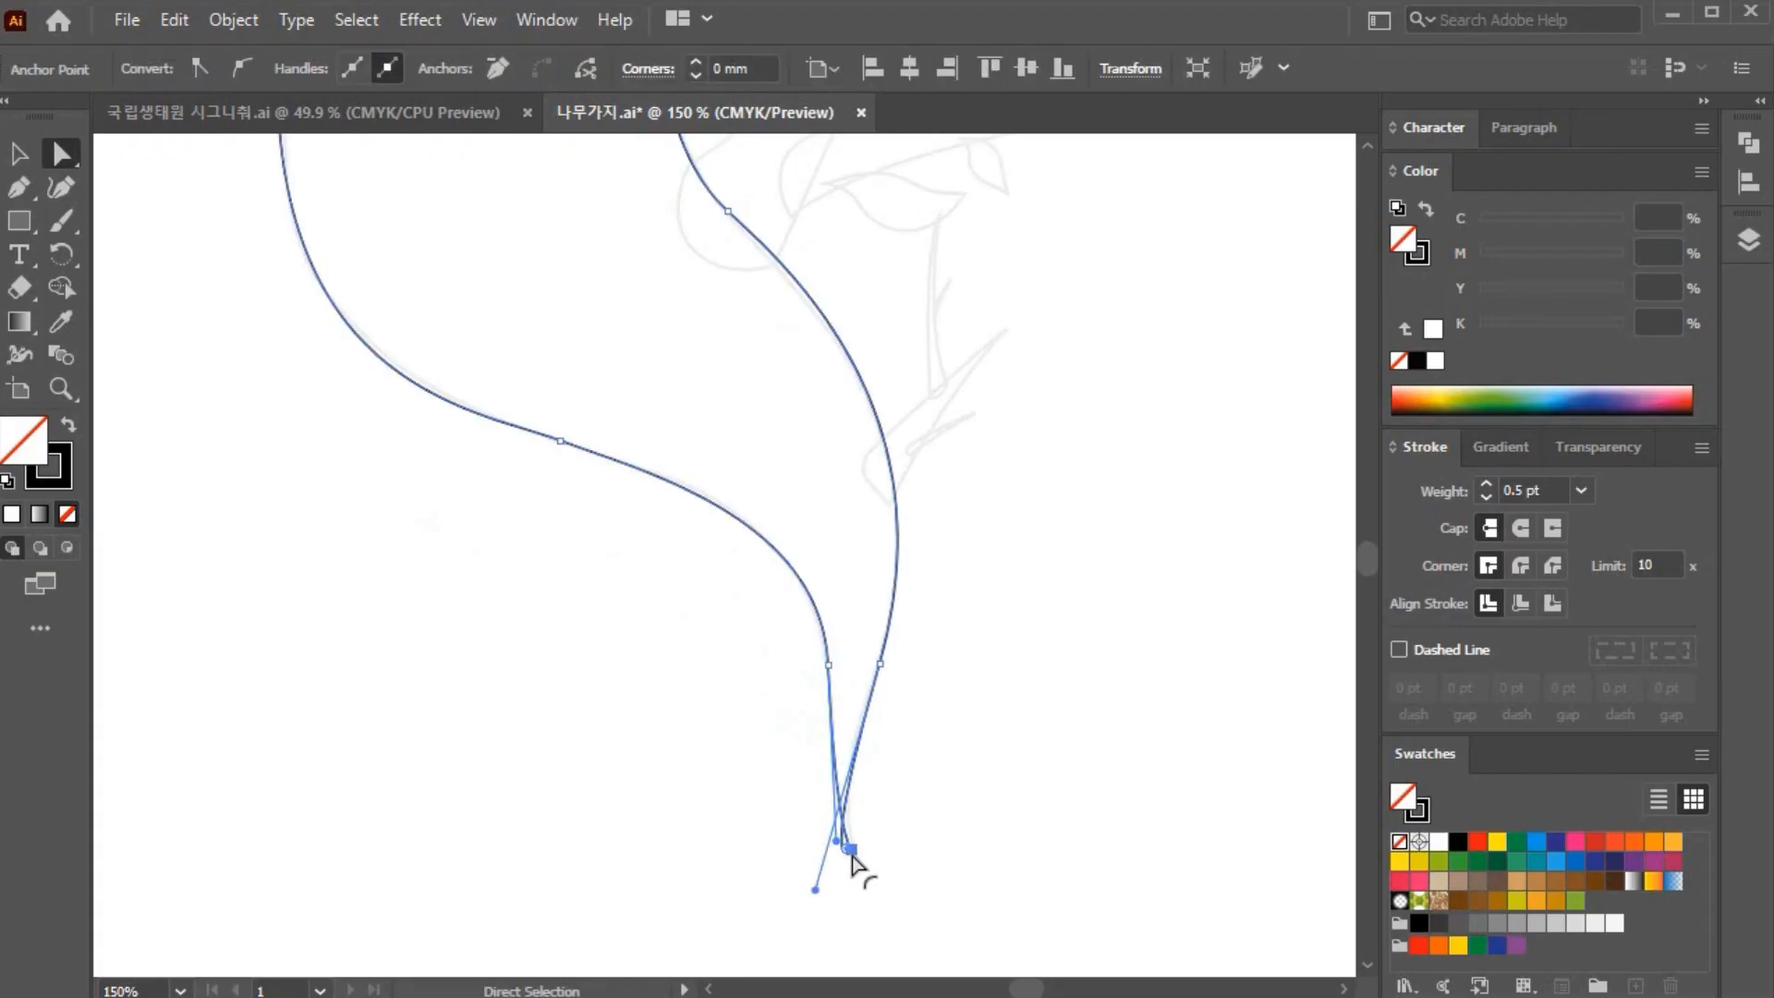
{"action": "left_click", "coordinate": [817, 893]}
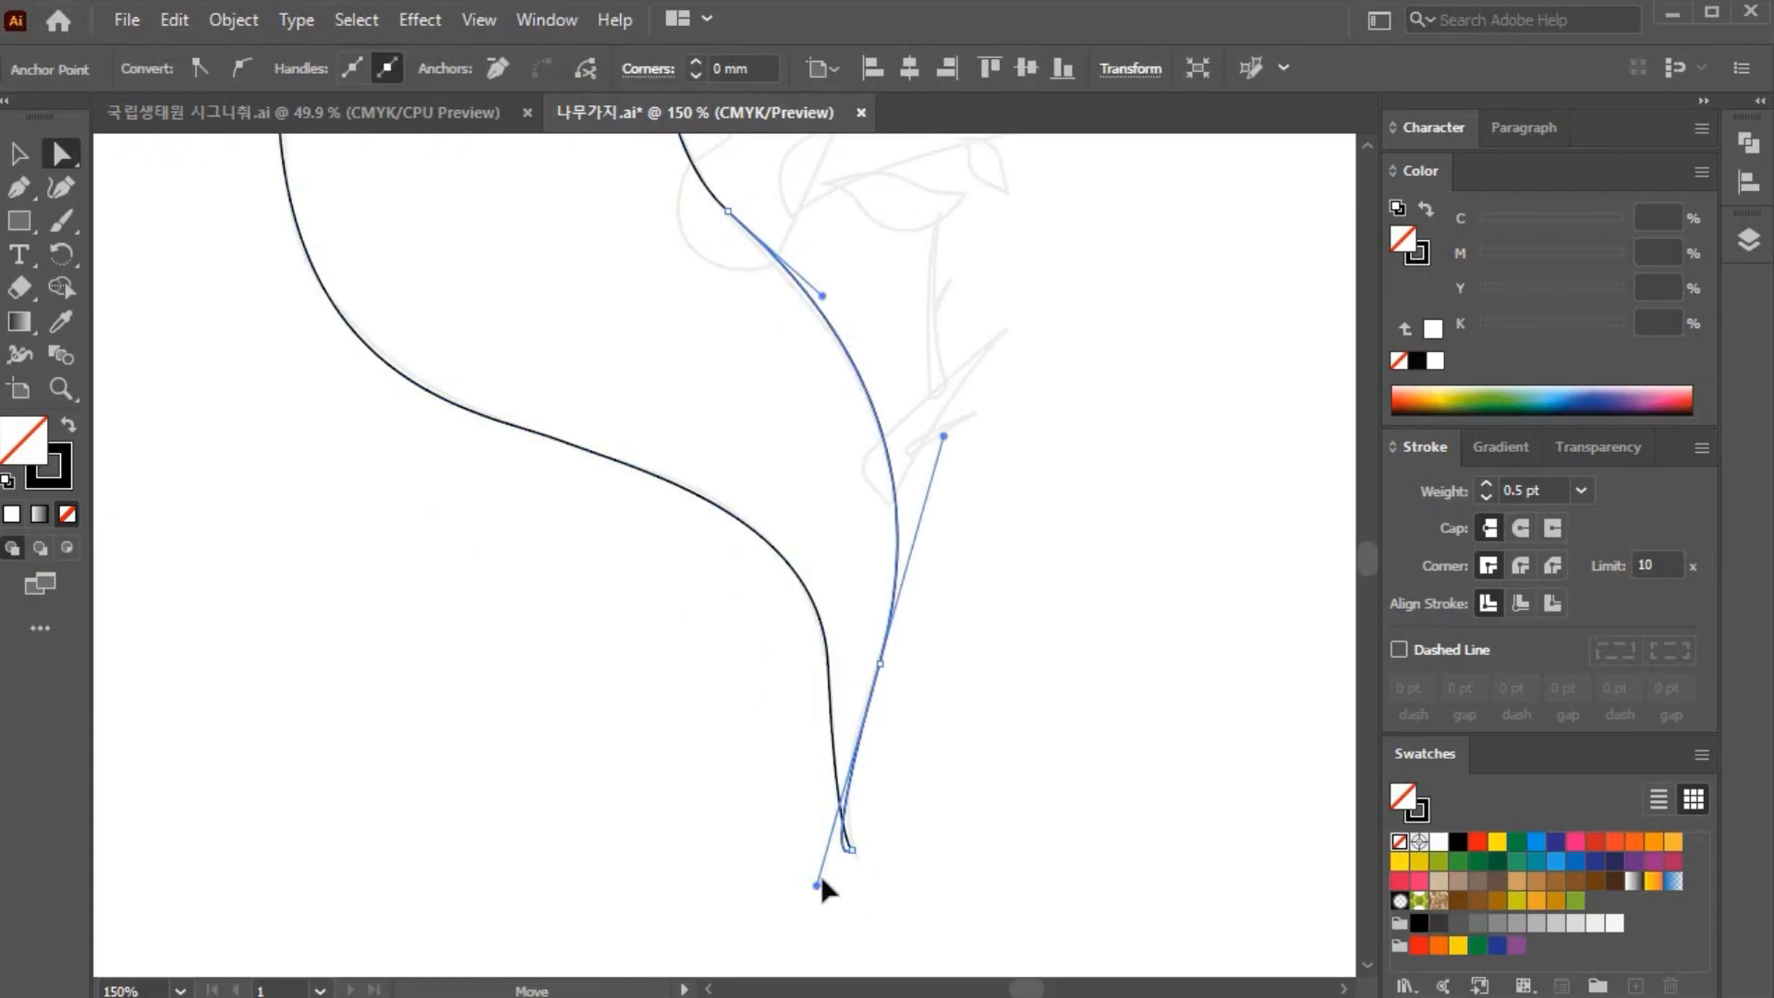
{"action": "left_click_drag", "start_coordinate": [830, 800], "coordinate": [842, 813]}
{"action": "left_click", "coordinate": [851, 848]}
{"action": "left_click", "coordinate": [1086, 776]}
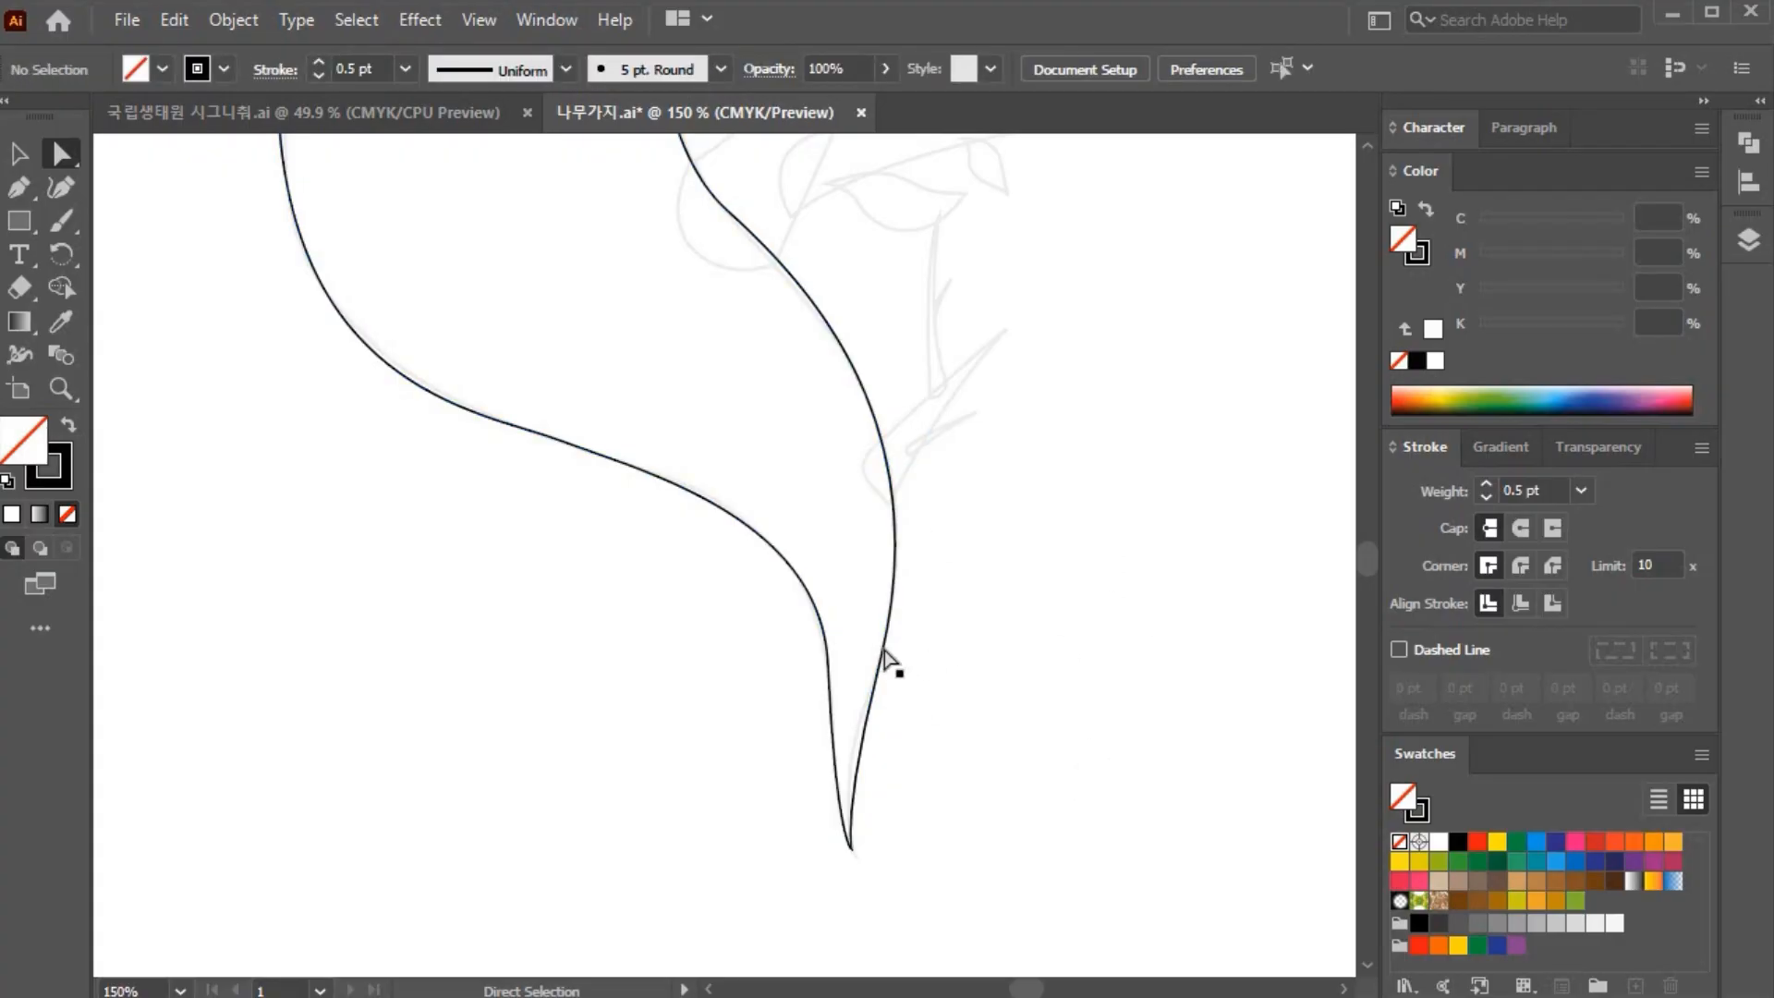
Step: Refine the handles of the lower anchors on the trunk's right edge so the curve follows the sketch
{"action": "left_click", "coordinate": [890, 641]}
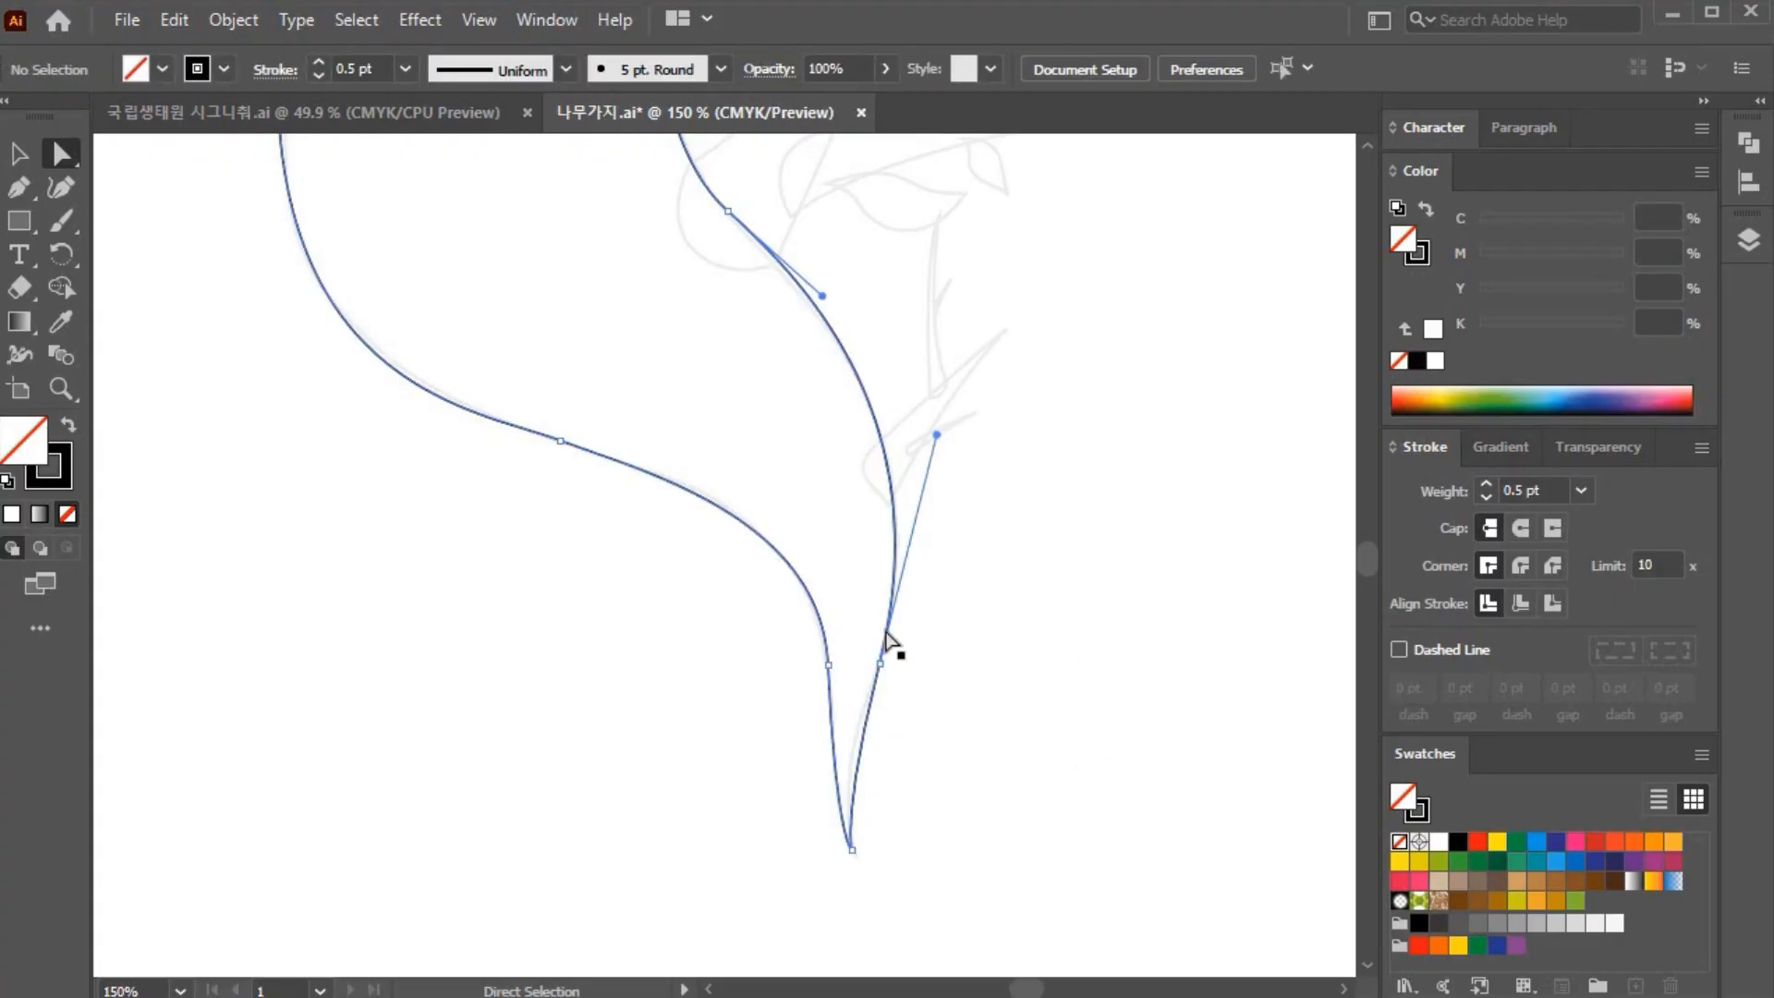
{"action": "left_click", "coordinate": [878, 663]}
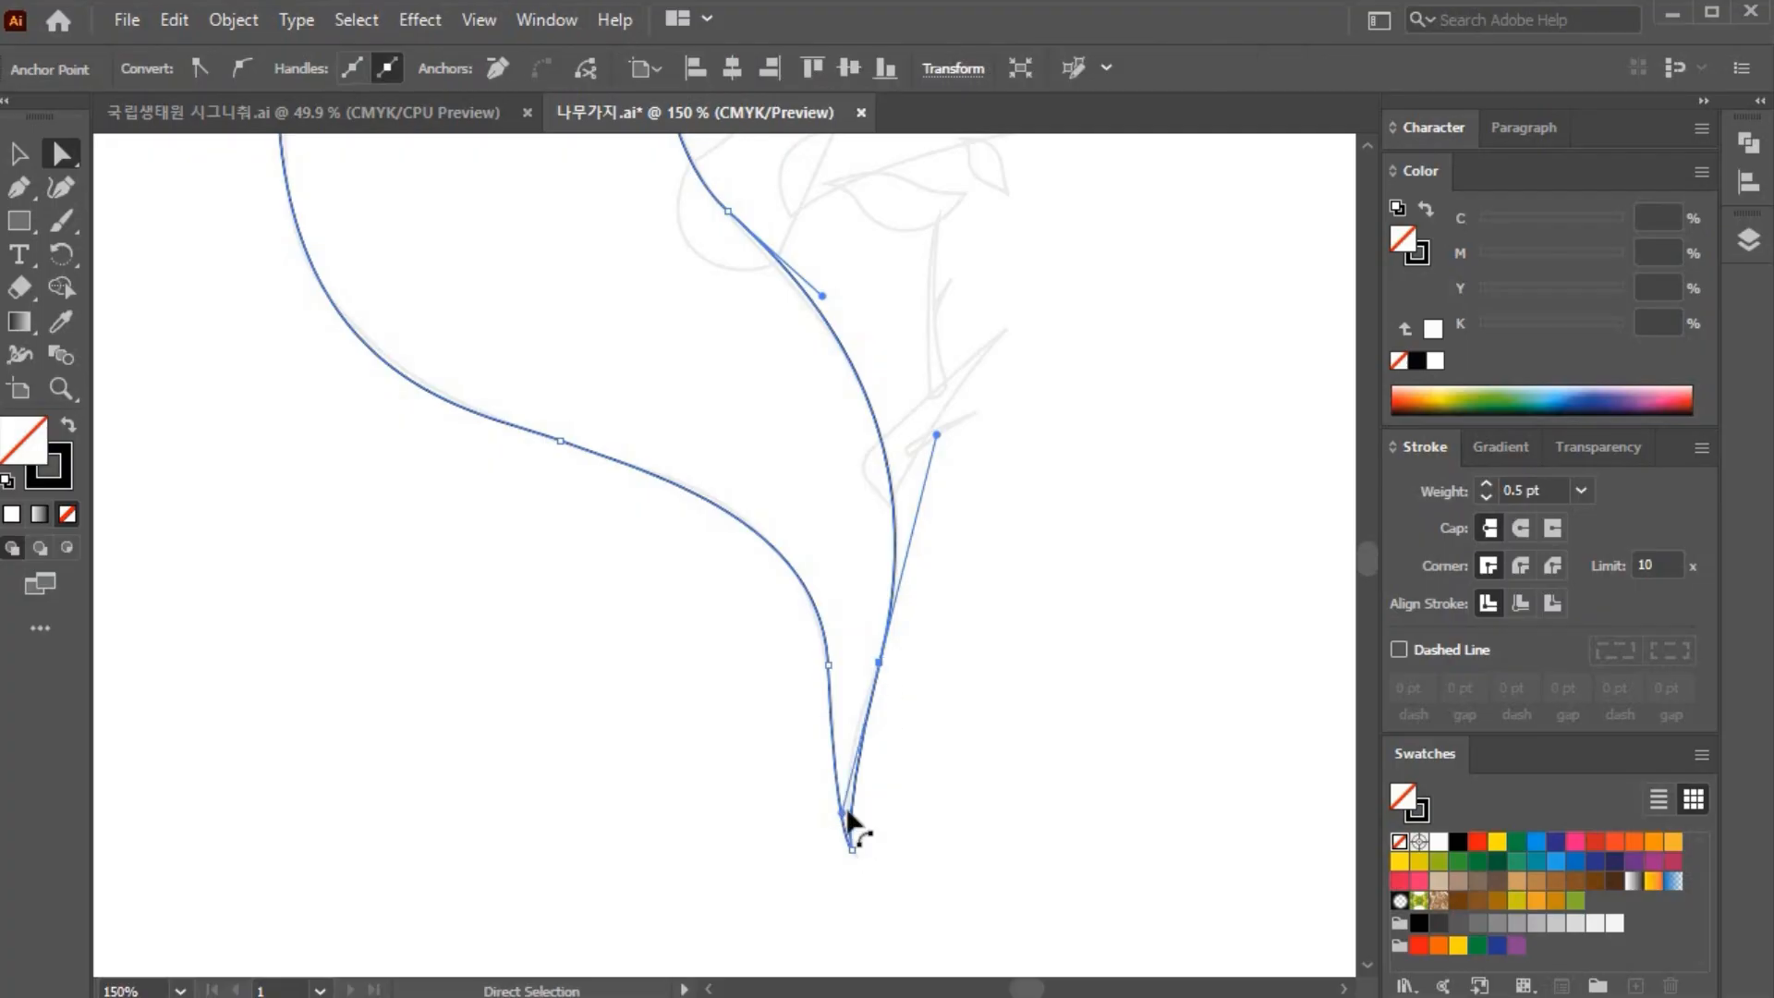
{"action": "left_click_drag", "start_coordinate": [846, 822], "coordinate": [831, 802]}
{"action": "left_click_drag", "start_coordinate": [1041, 421], "coordinate": [1040, 693]}
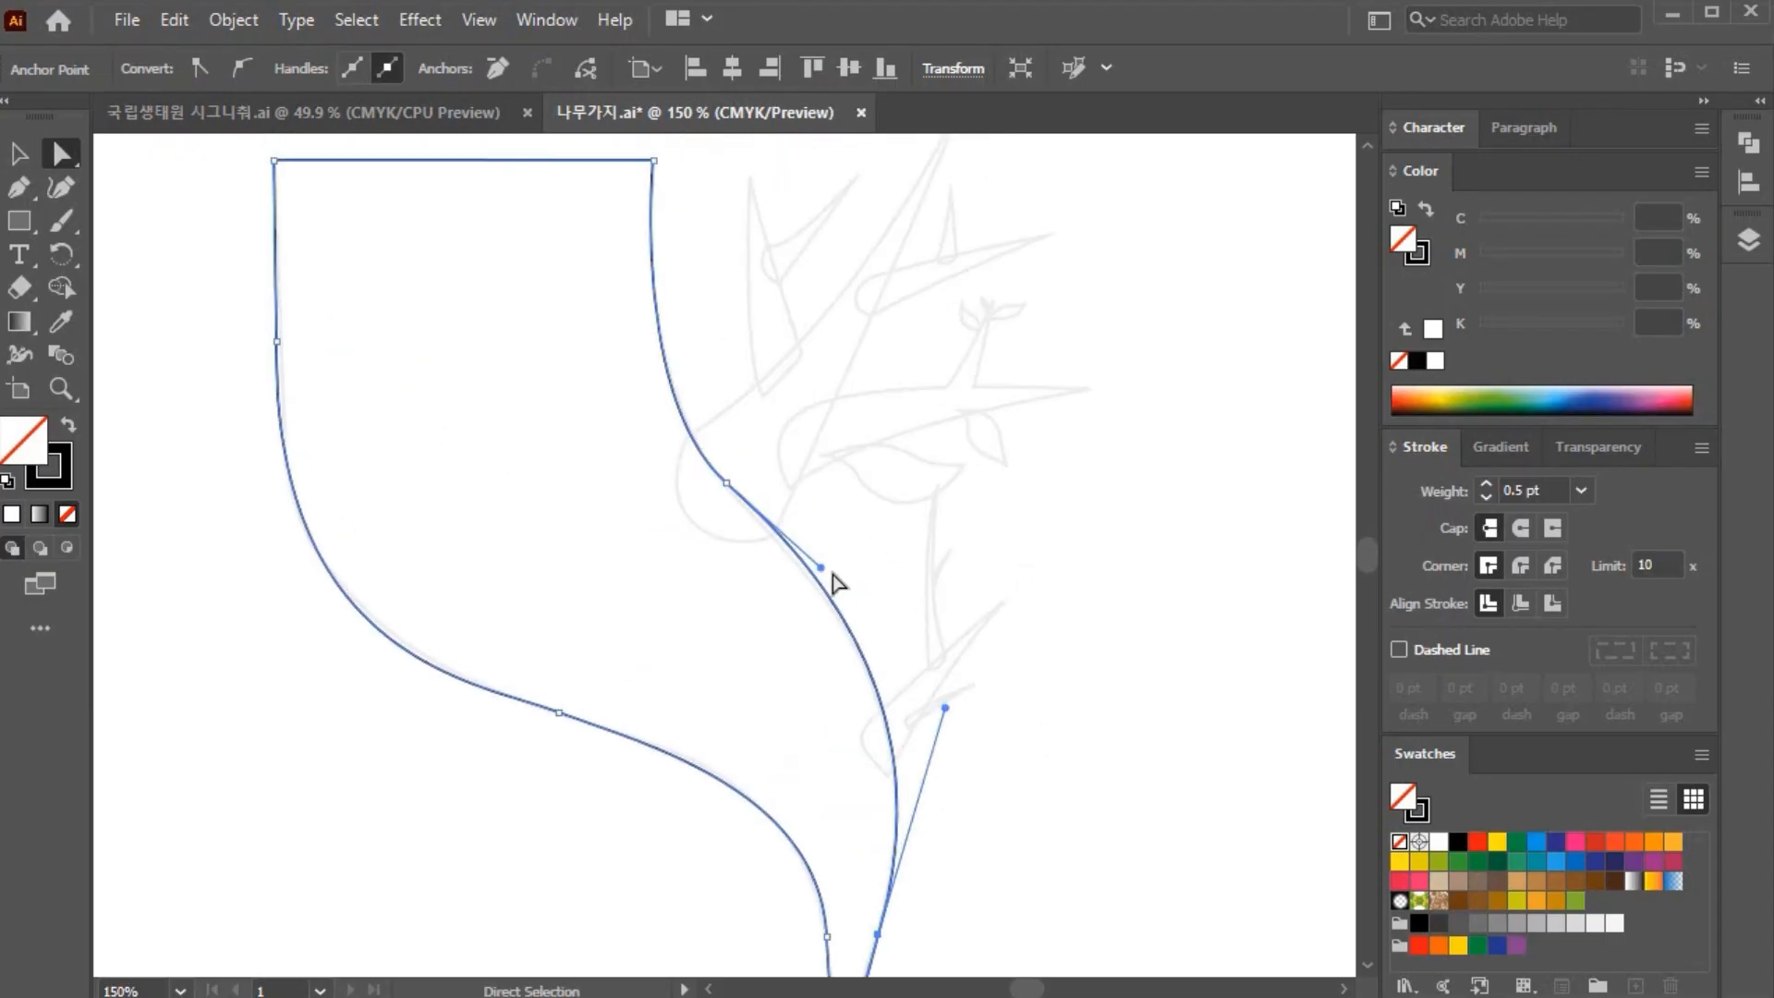
{"action": "left_click_drag", "start_coordinate": [822, 580], "coordinate": [829, 615]}
{"action": "left_click", "coordinate": [1104, 536]}
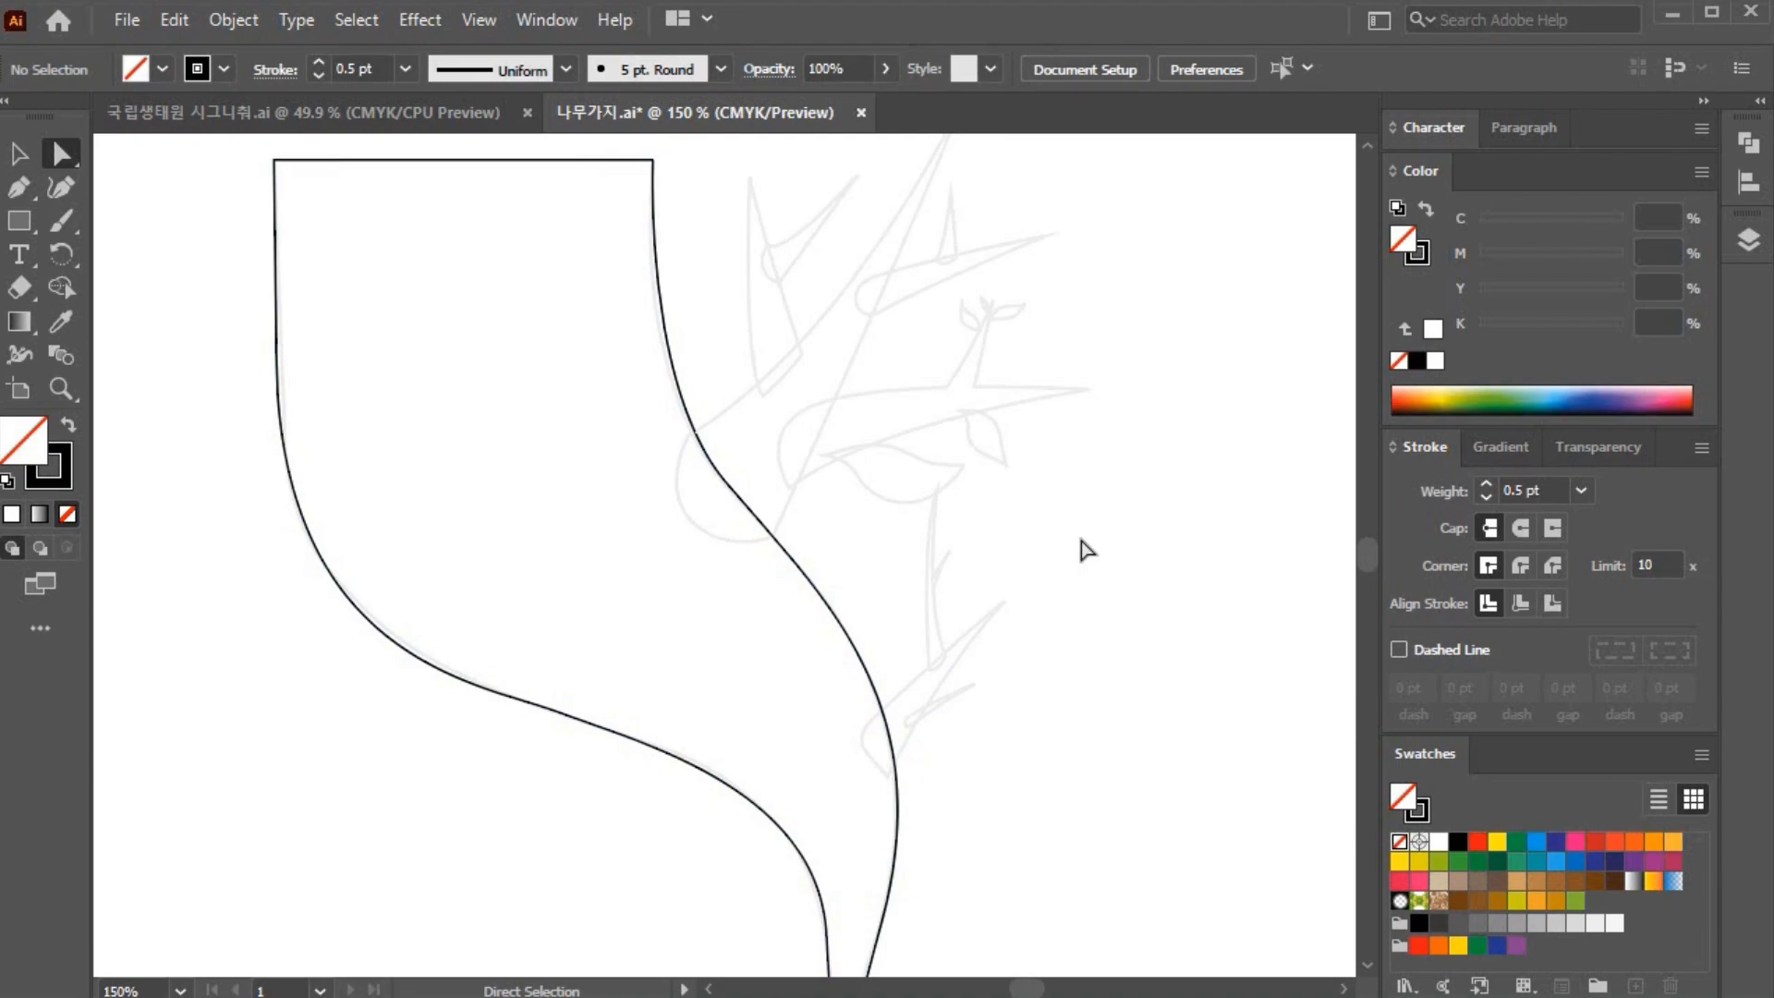
Step: Reshape the upper part of the trunk's right edge by extending the middle anchor's upper handle to match the sketch
{"action": "left_click", "coordinate": [61, 389]}
{"action": "left_click", "coordinate": [905, 408]}
{"action": "left_click", "coordinate": [61, 154]}
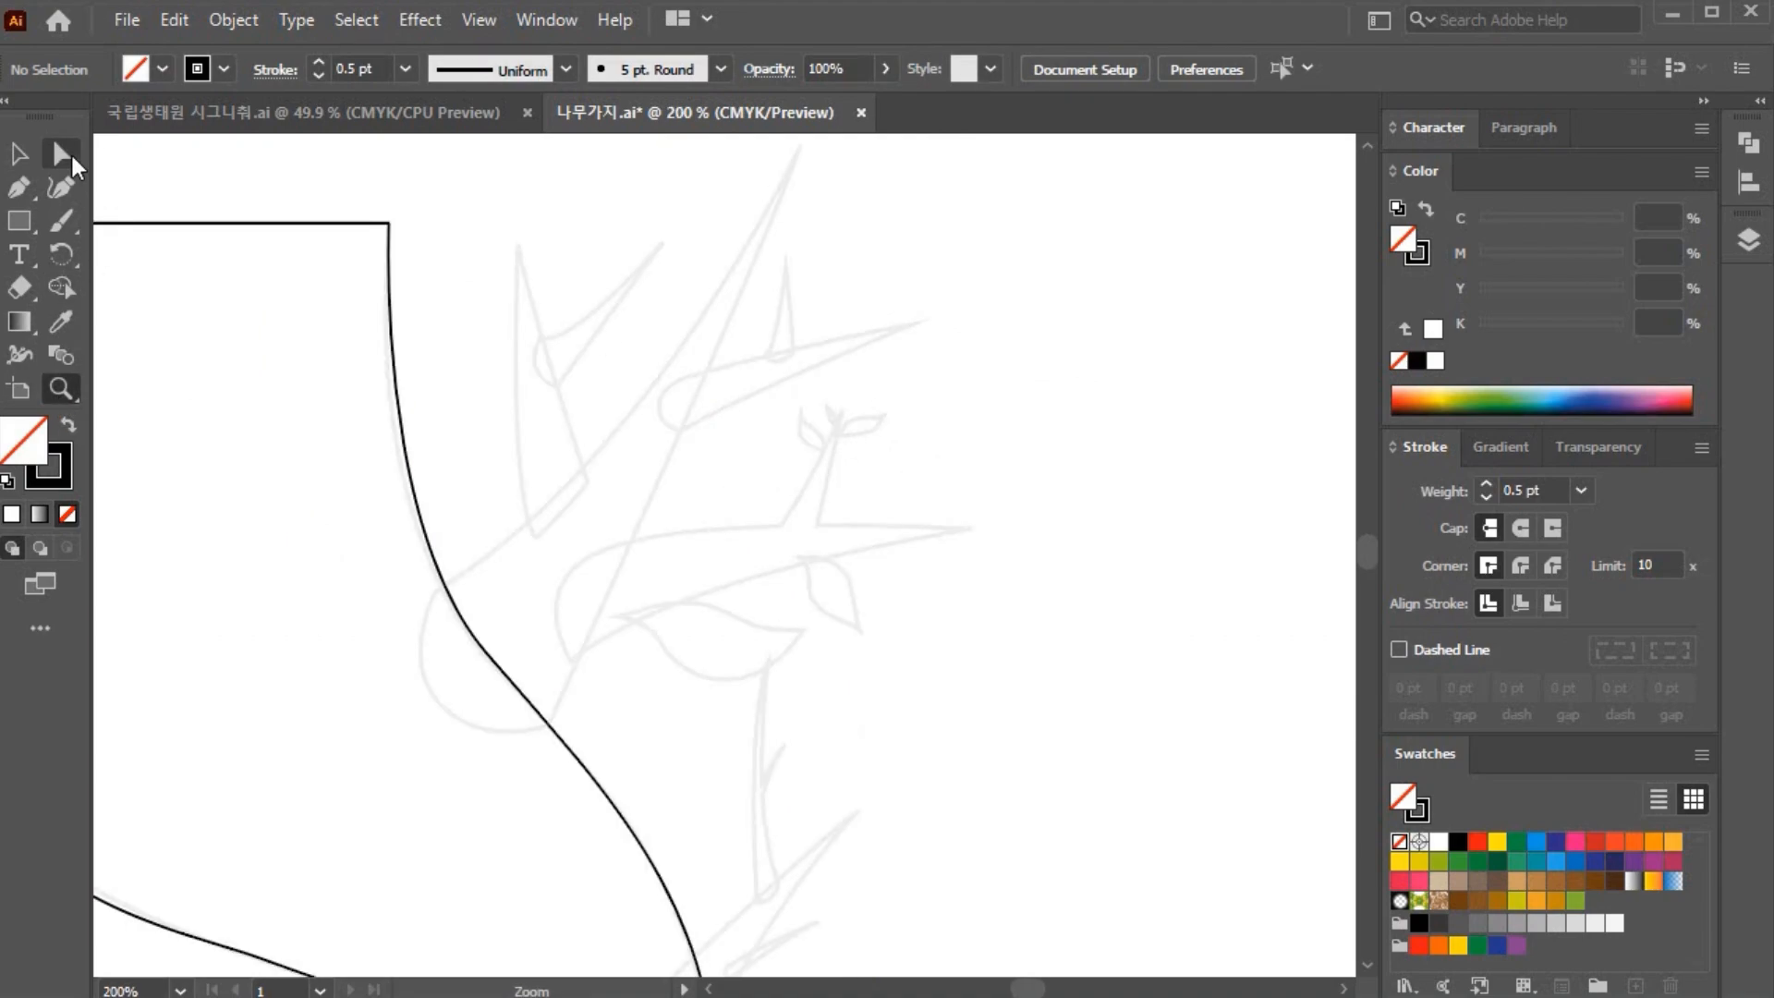
{"action": "left_click", "coordinate": [469, 638]}
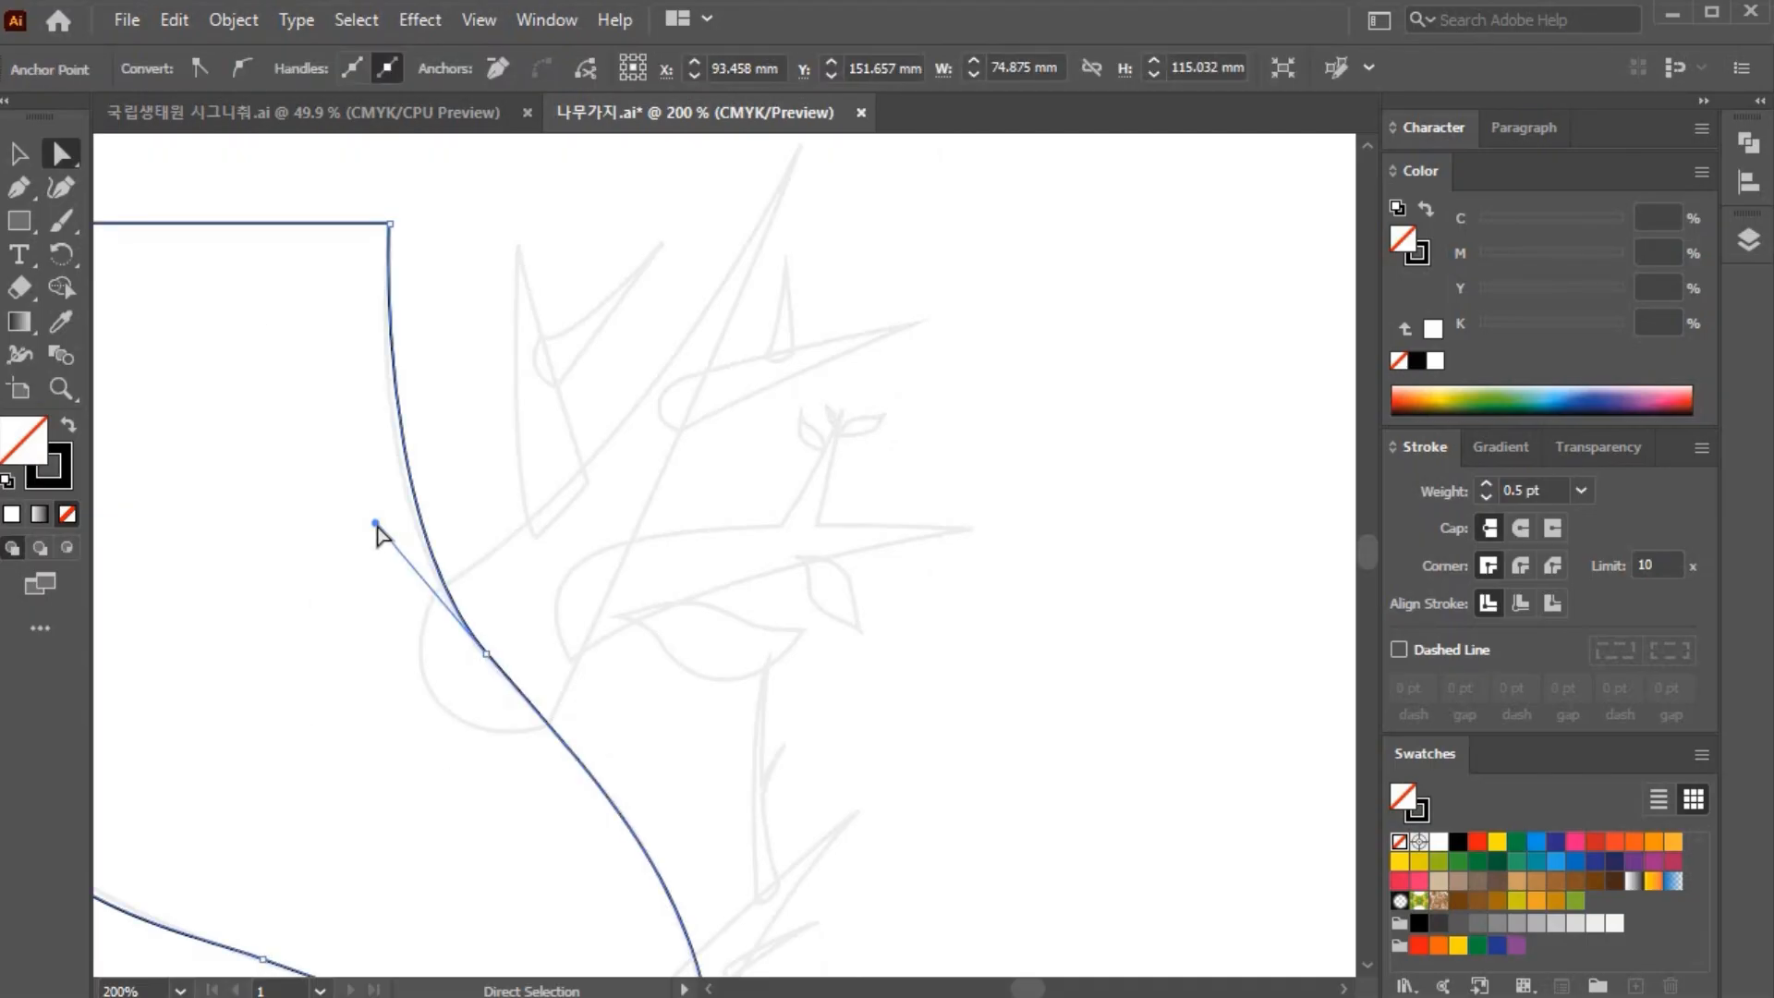
{"action": "left_click_drag", "start_coordinate": [374, 523], "coordinate": [359, 513]}
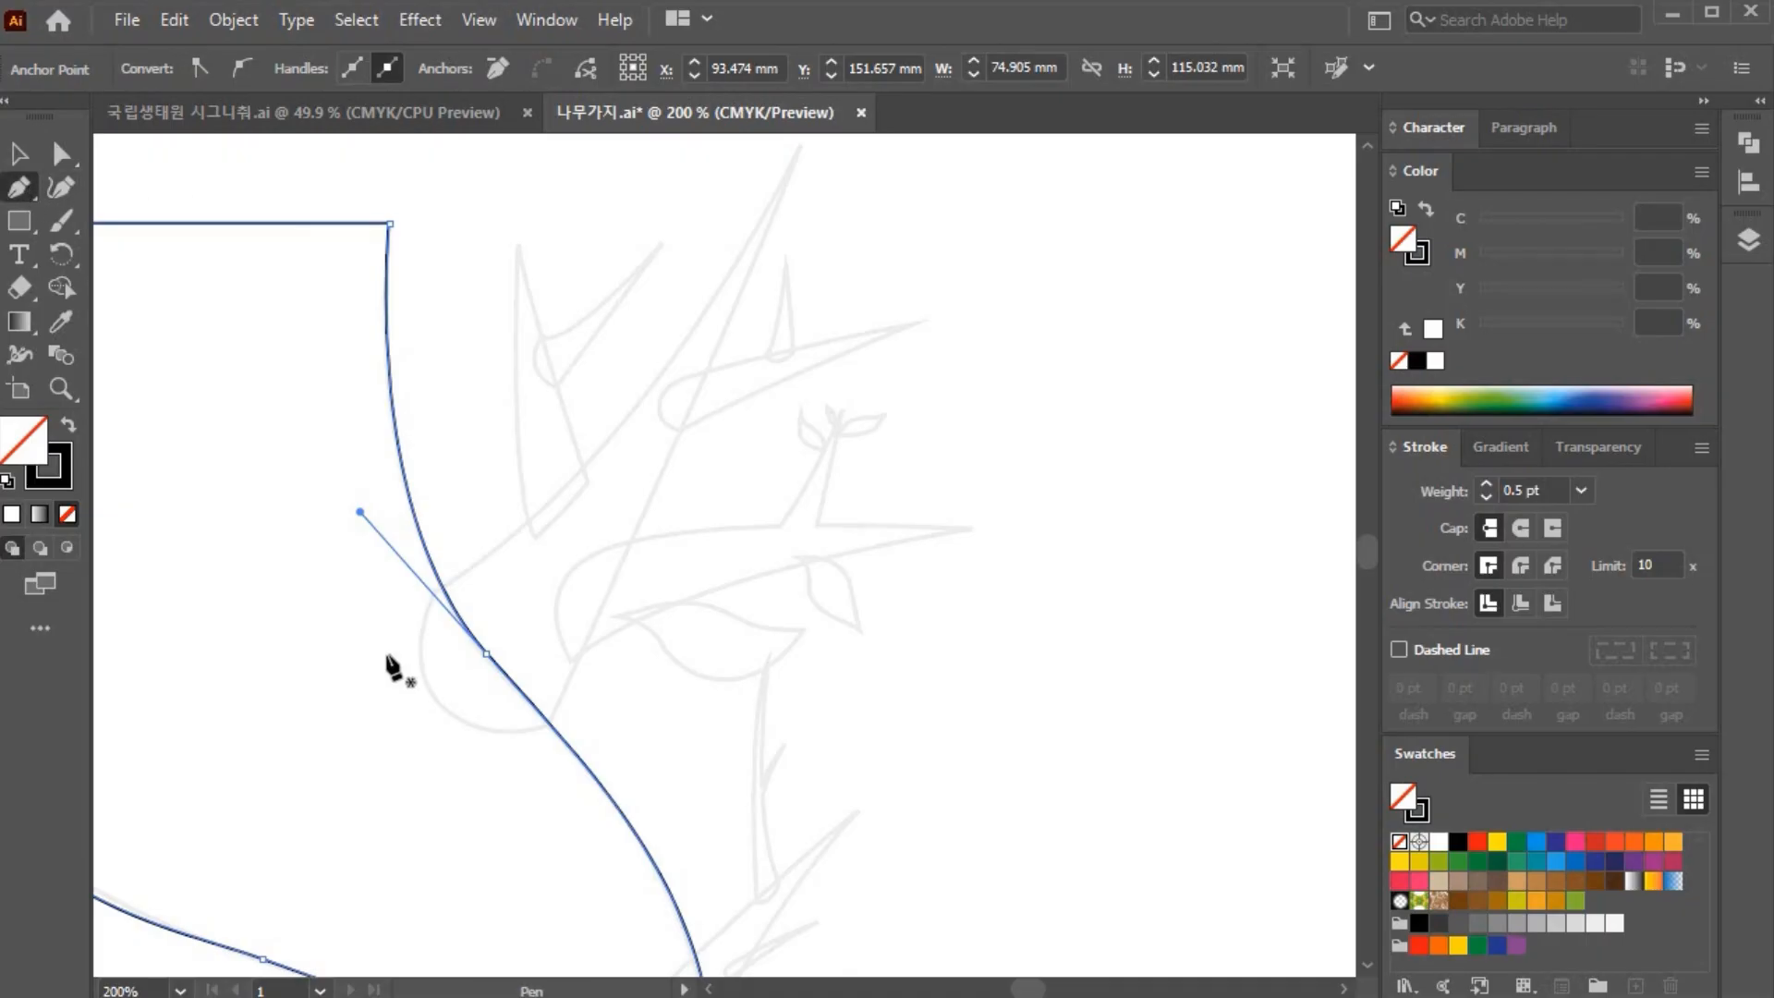
Step: Trace the large upper branch with the Pen tool as a closed path with a pointed tip and a rounded base overlapping the trunk
{"action": "left_click", "coordinate": [438, 601]}
{"action": "scroll", "coordinate": [840, 304], "scroll_direction": "up", "scroll_amount": 3}
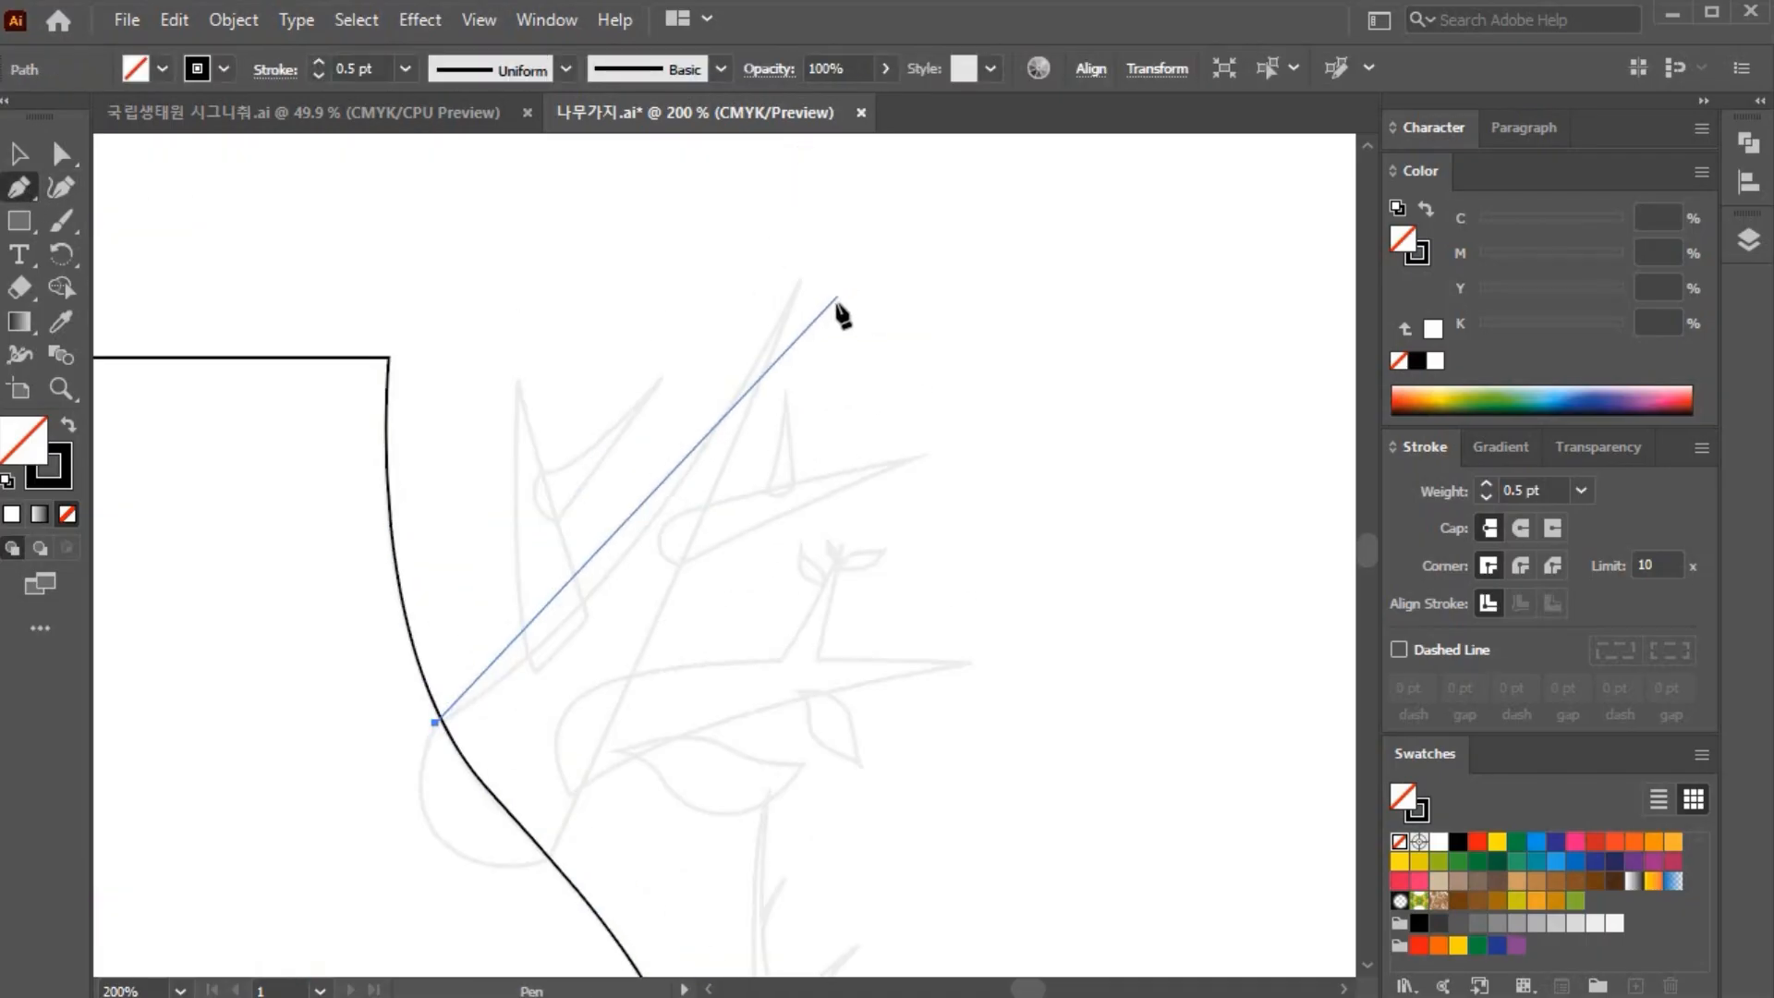
{"action": "left_click_drag", "start_coordinate": [801, 288], "coordinate": [913, 324]}
{"action": "scroll", "coordinate": [882, 684], "scroll_direction": "down", "scroll_amount": 5}
{"action": "scroll", "coordinate": [883, 685], "scroll_direction": "down", "scroll_amount": 4}
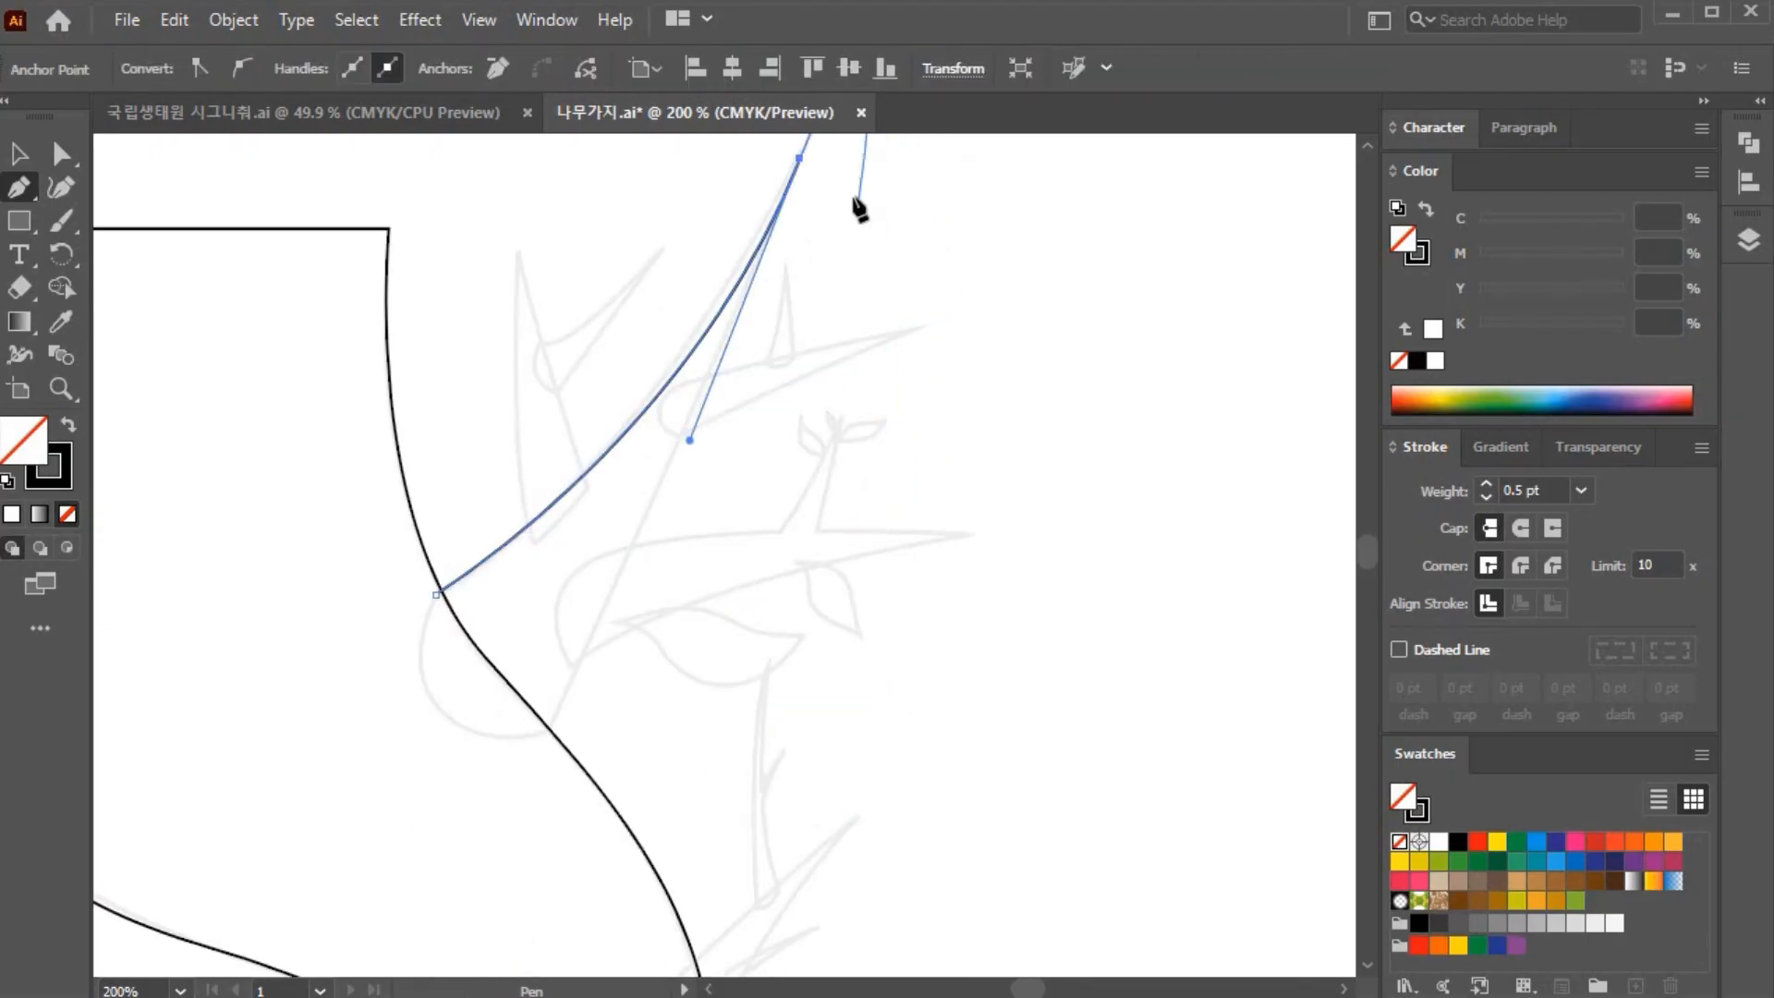
{"action": "key", "text": "Escape"}
{"action": "left_click_drag", "start_coordinate": [549, 731], "coordinate": [500, 811]}
{"action": "left_click", "coordinate": [549, 732]}
{"action": "left_click_drag", "start_coordinate": [436, 596], "coordinate": [494, 420]}
Step: Adjust the curve handle at the large branch's tip so its upper edge follows the sketch
{"action": "scroll", "coordinate": [651, 504], "scroll_direction": "up", "scroll_amount": 3}
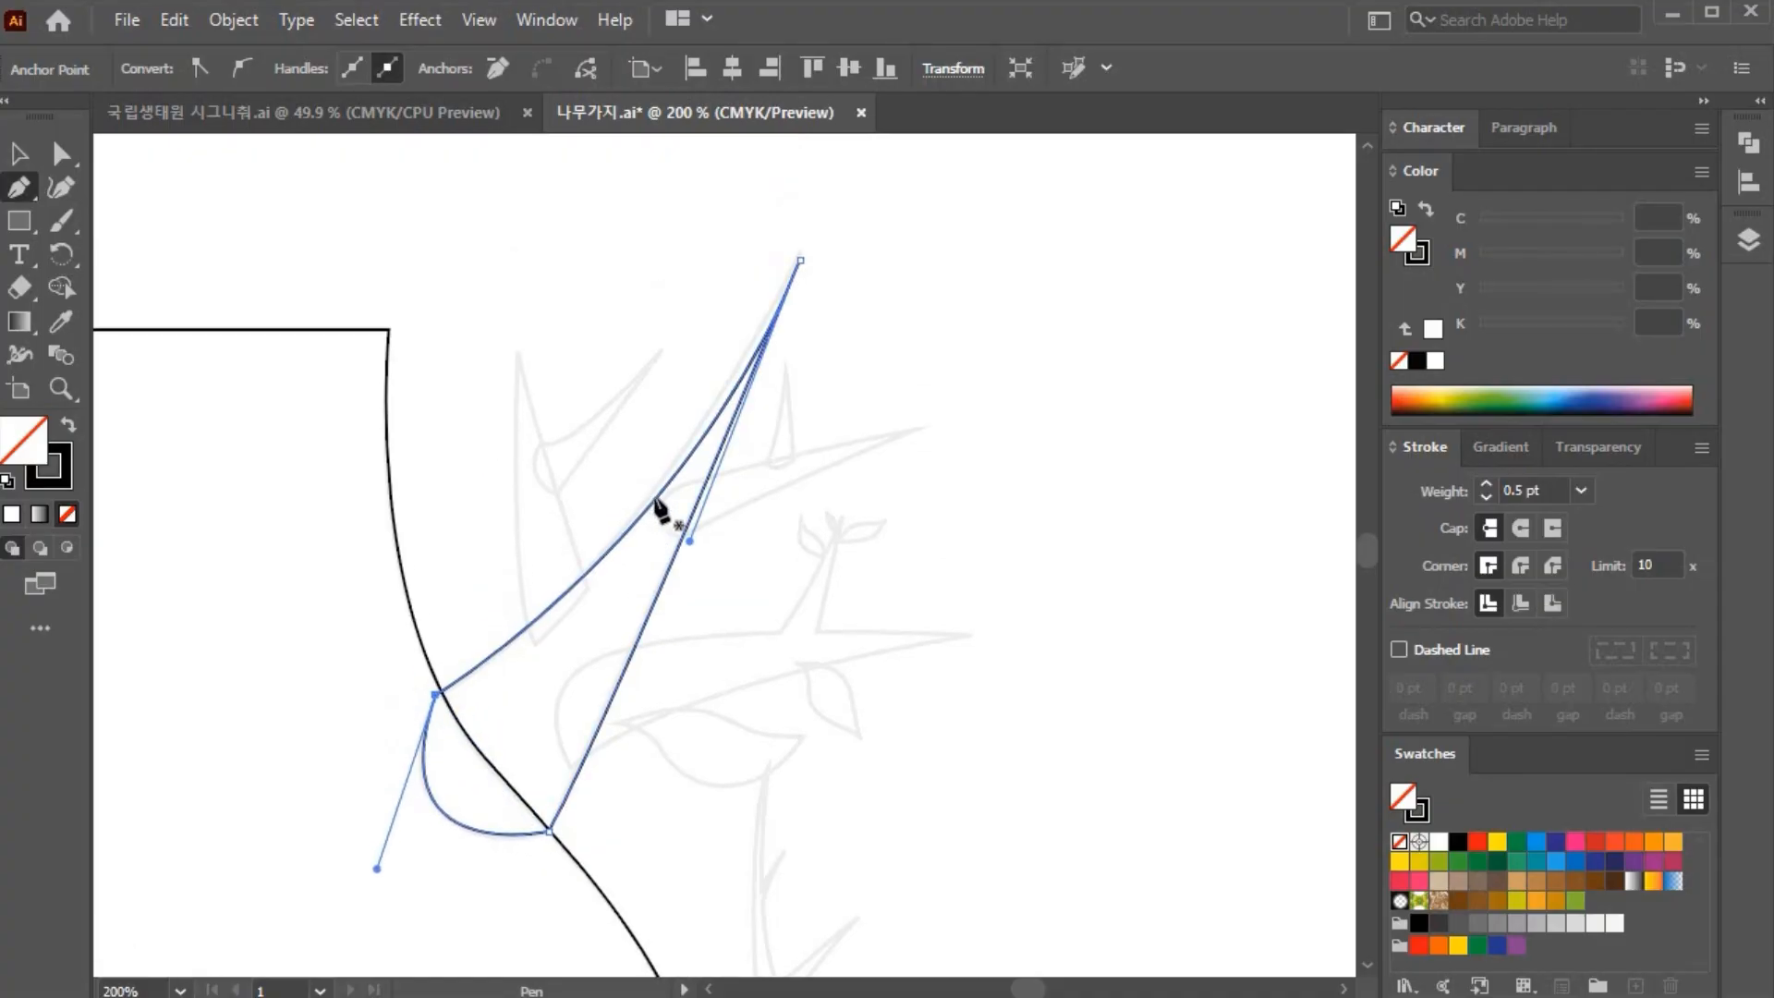
{"action": "key", "text": "a"}
{"action": "left_click_drag", "start_coordinate": [691, 545], "coordinate": [641, 567]}
{"action": "scroll", "coordinate": [848, 742], "scroll_direction": "down", "scroll_amount": 3}
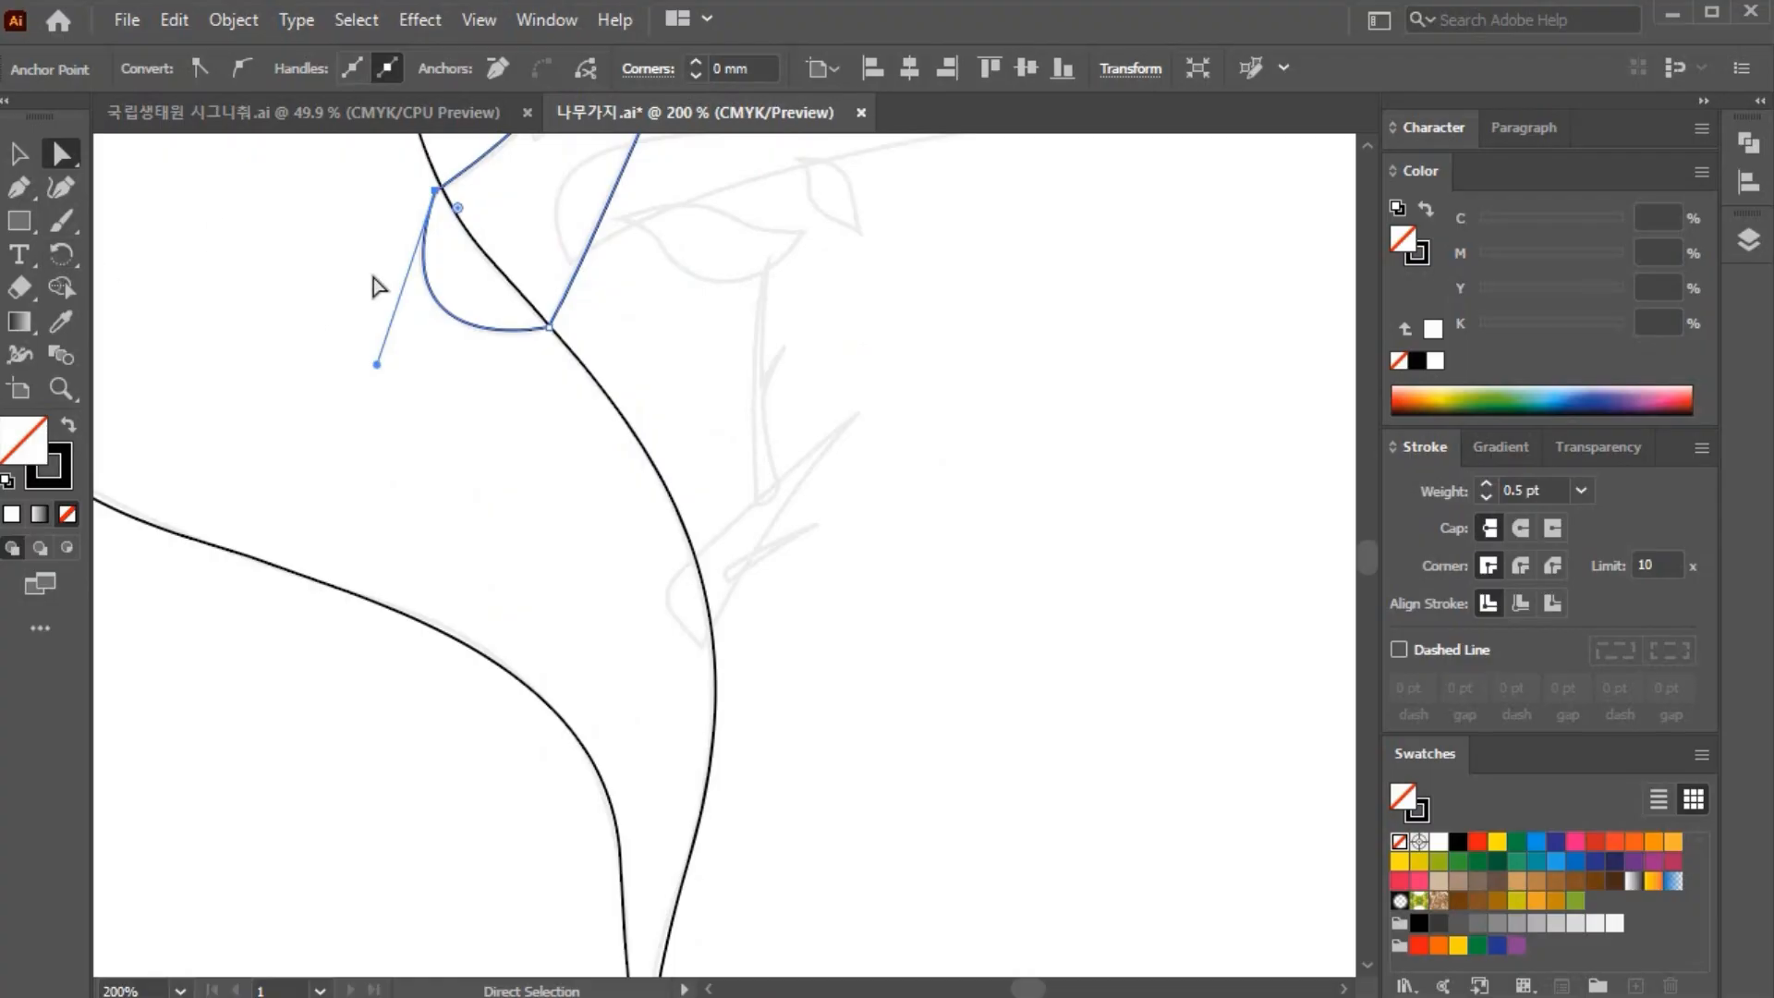
Step: Trace the lower branch on the trunk's right side with the Pen tool as a closed path with a rounded base and pointed tip
{"action": "key", "text": "p"}
{"action": "key", "text": "ctrl+plus"}
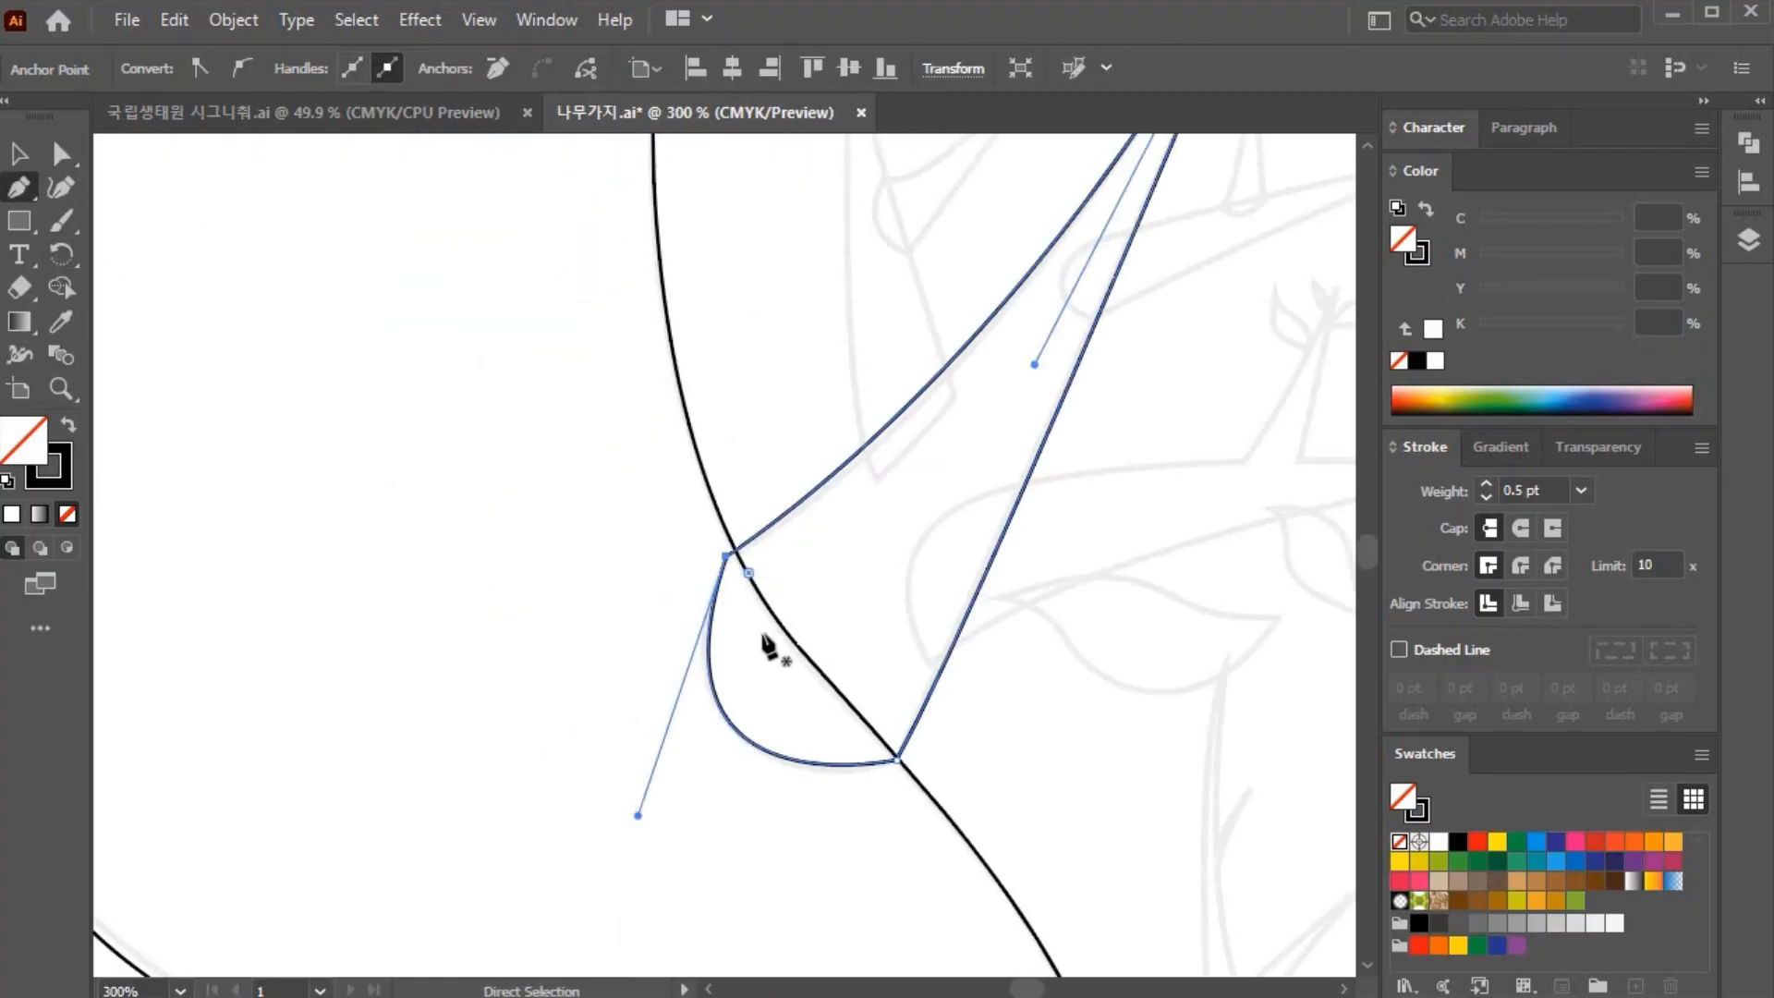
{"action": "left_click_drag", "start_coordinate": [990, 696], "coordinate": [506, 360]}
{"action": "left_click_drag", "start_coordinate": [716, 654], "coordinate": [717, 479]}
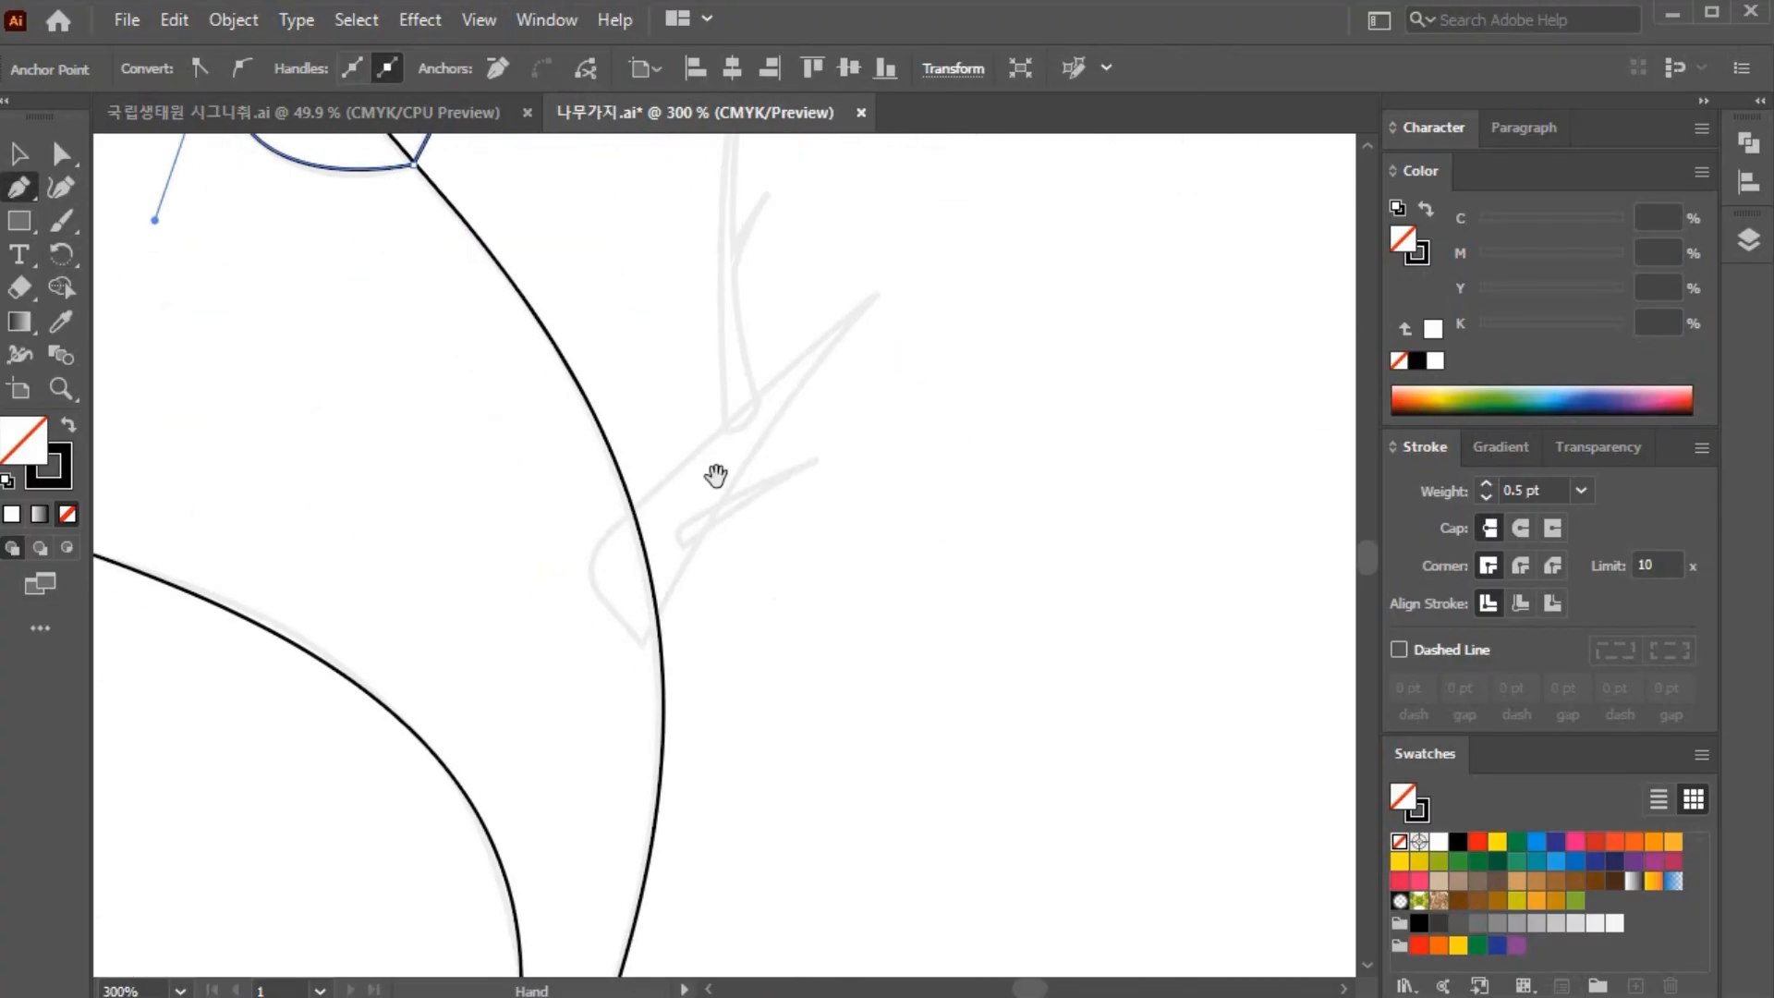
{"action": "left_click", "coordinate": [611, 607]}
{"action": "left_click_drag", "start_coordinate": [625, 517], "coordinate": [691, 464]}
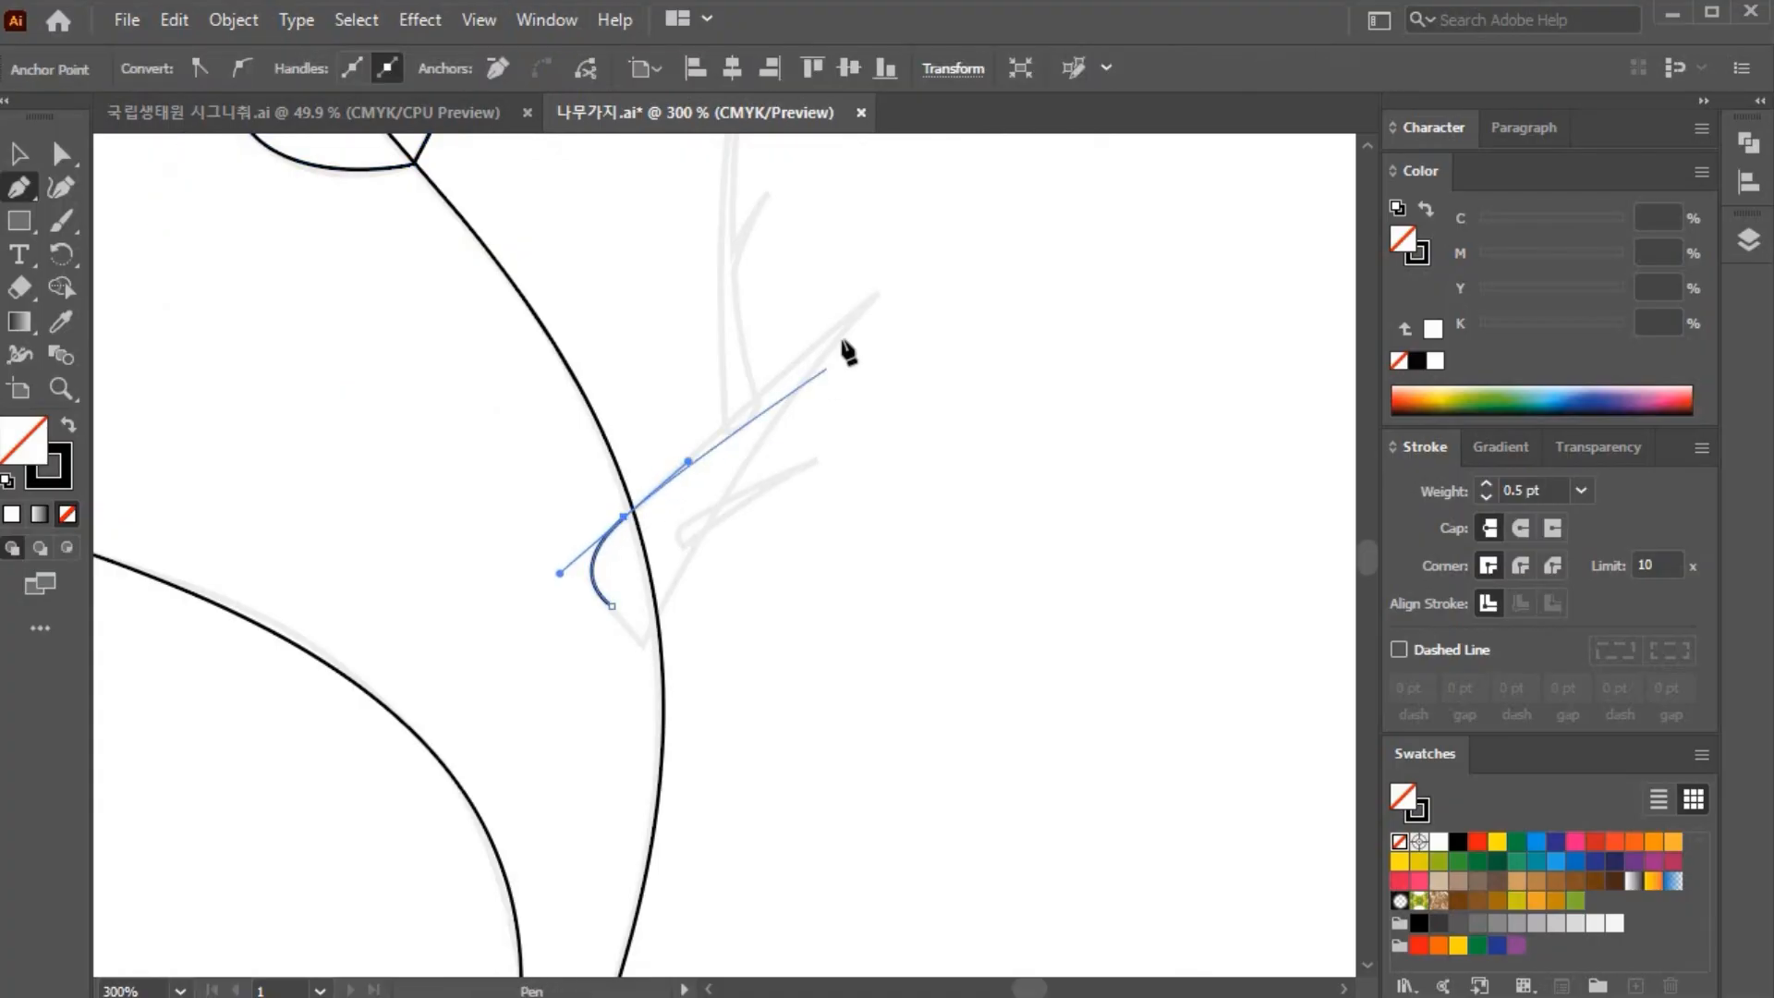
{"action": "left_click_drag", "start_coordinate": [875, 300], "coordinate": [947, 248]}
{"action": "left_click", "coordinate": [875, 299]}
{"action": "mouse_move", "coordinate": [644, 644]}
{"action": "left_mouse_down"}
{"action": "mouse_move", "coordinate": [562, 758]}
{"action": "mouse_move", "coordinate": [526, 874]}
{"action": "left_mouse_up"}
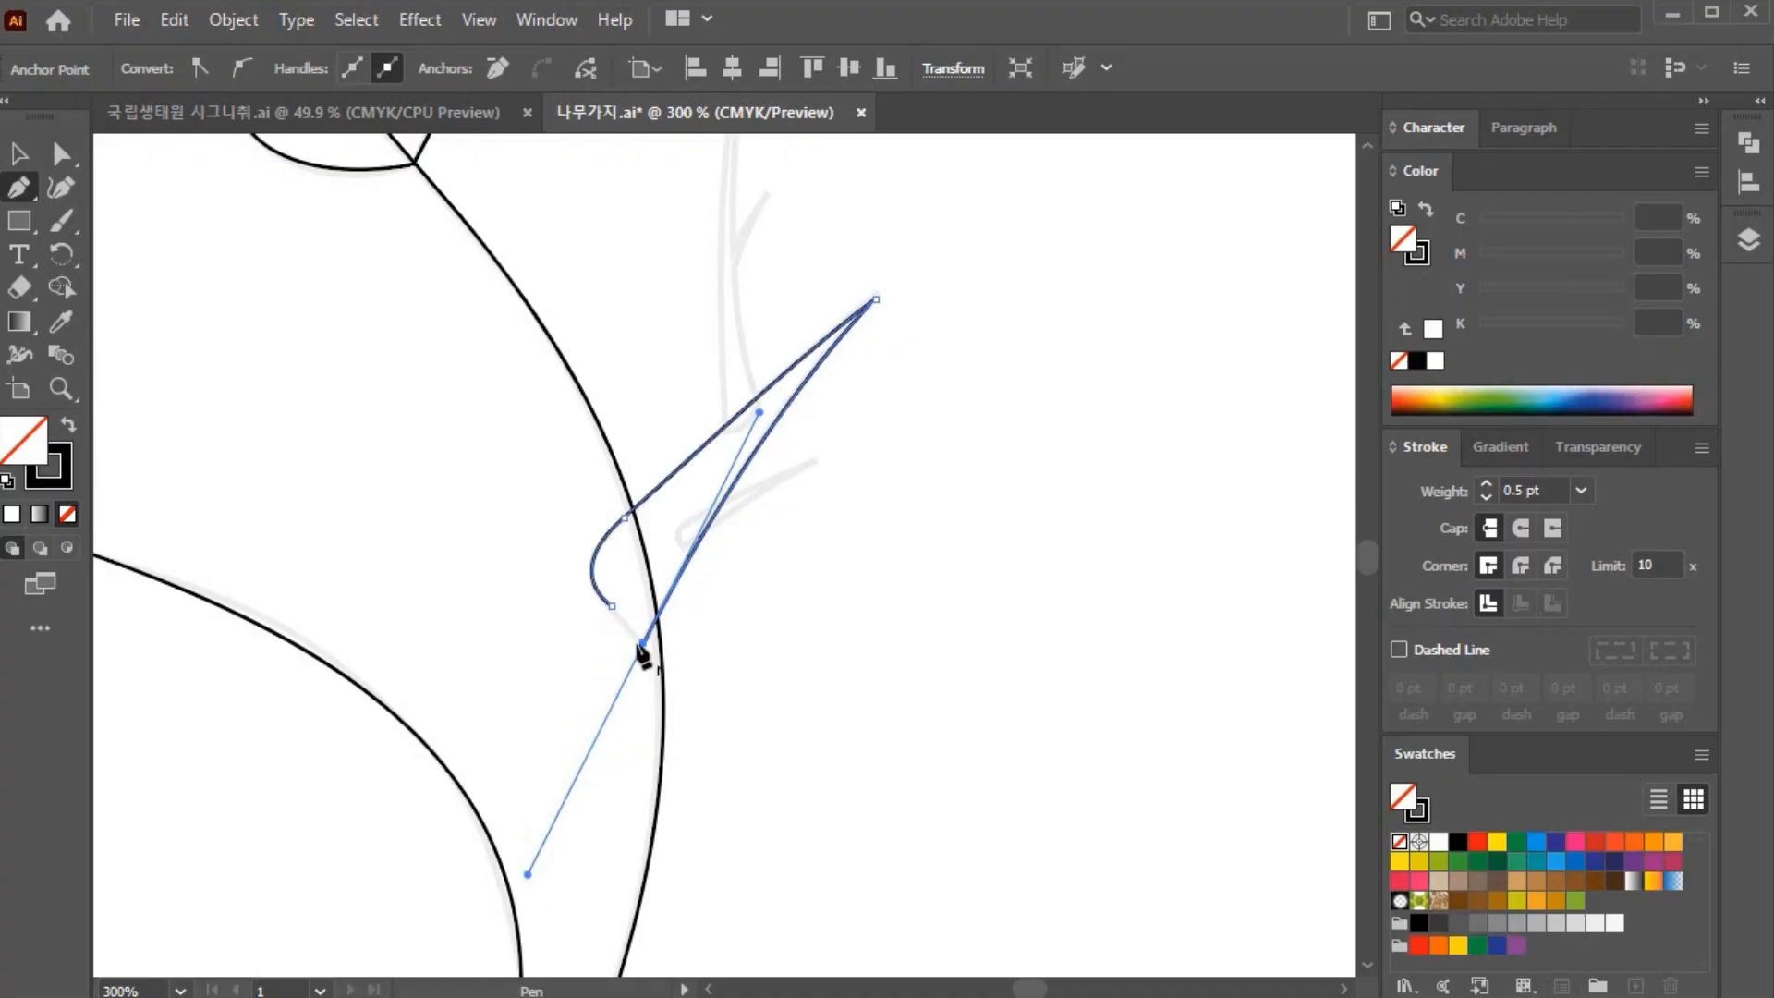
{"action": "left_click", "coordinate": [644, 644]}
{"action": "left_click", "coordinate": [611, 605]}
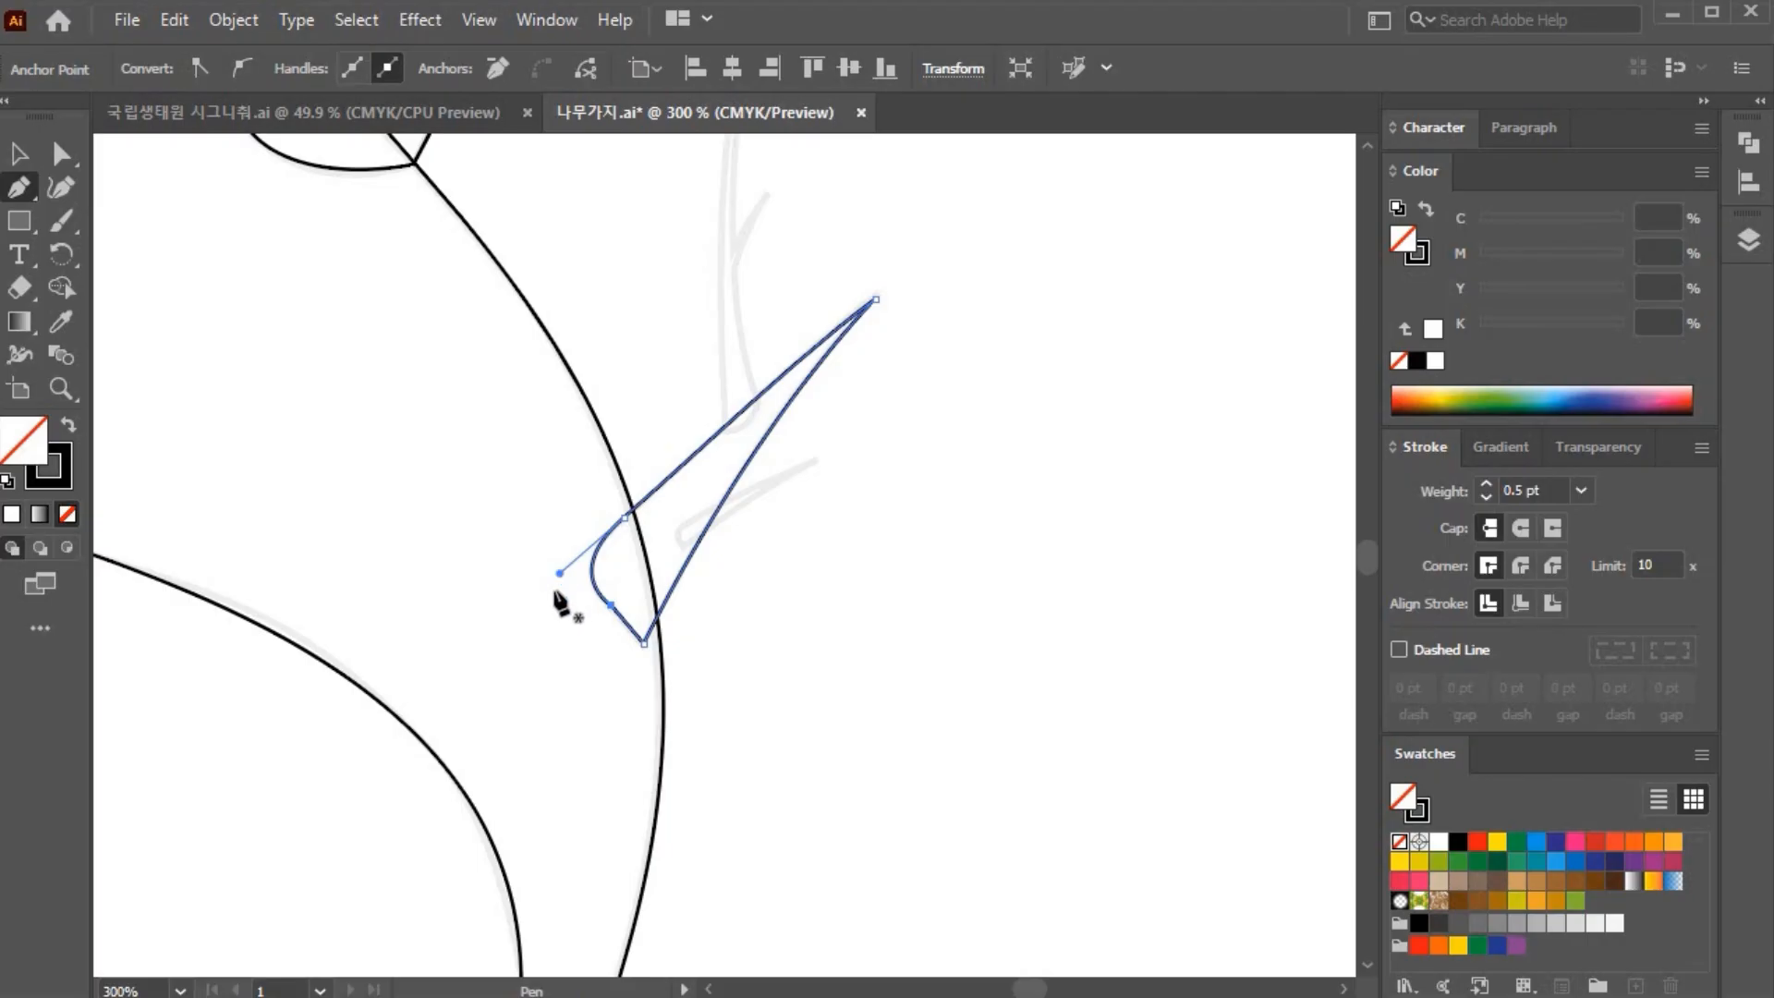
Step: Adjust the curve handle at the lower branch's rounded base to match the sketch, and deselect the path
{"action": "left_click", "coordinate": [73, 155]}
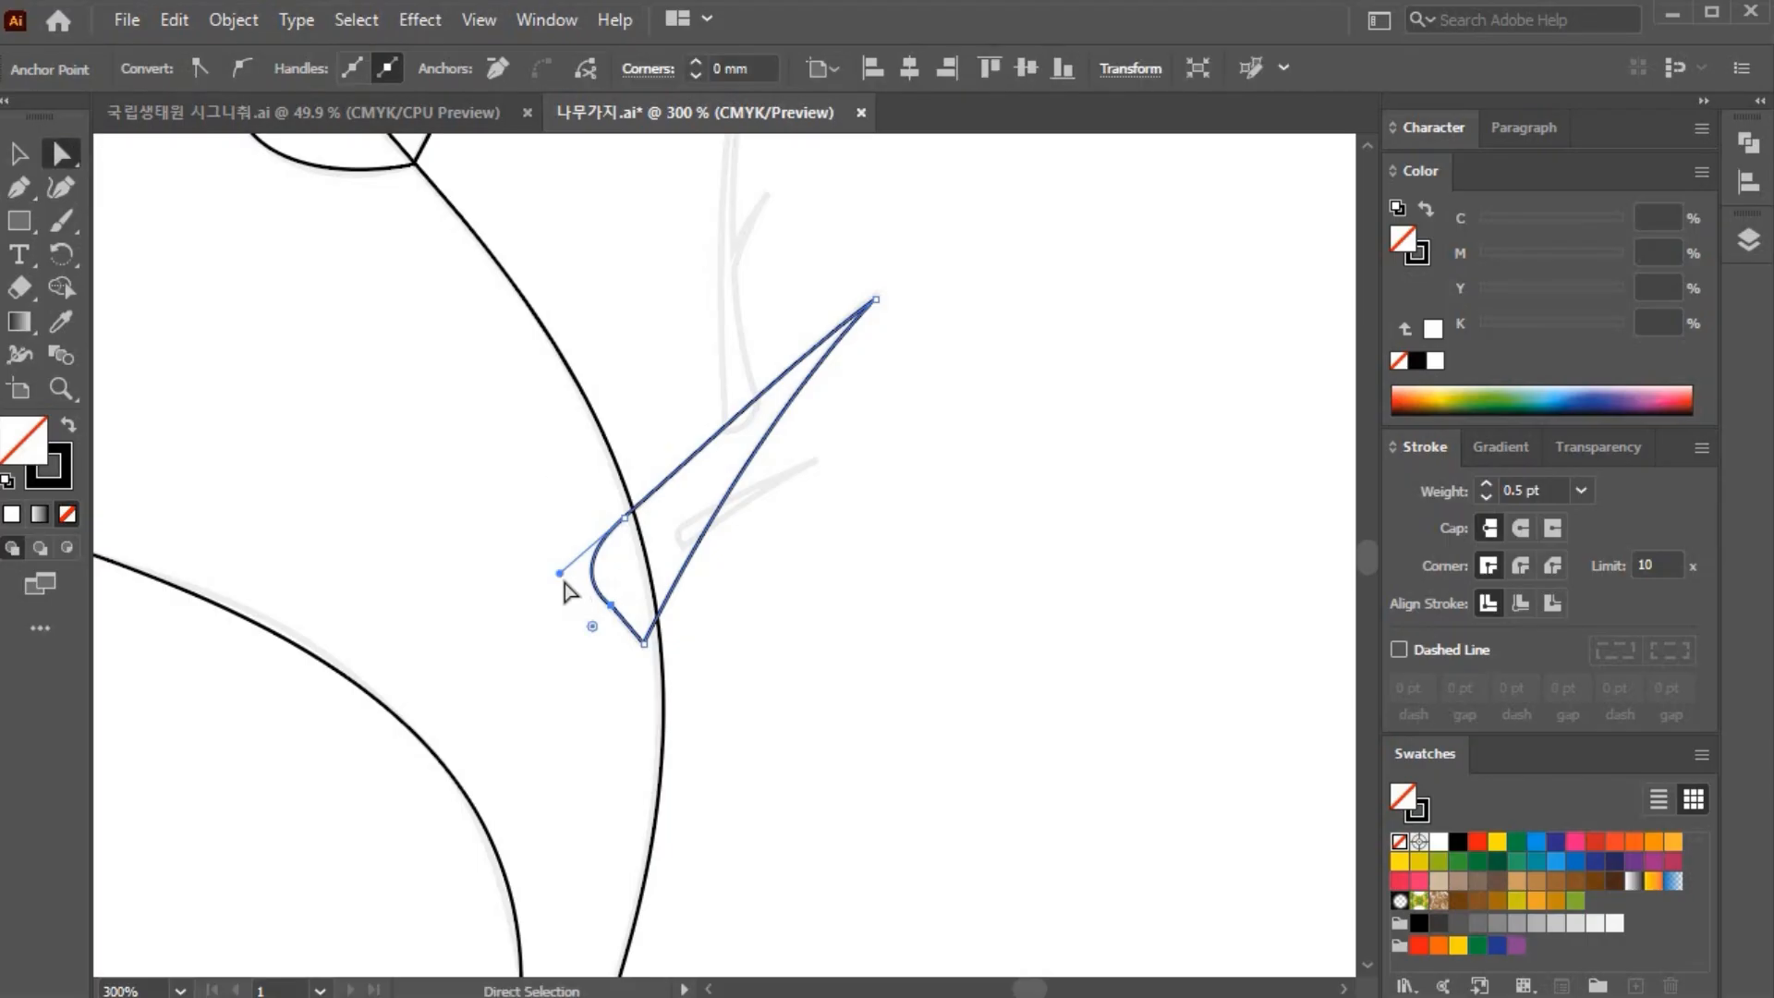
{"action": "left_click_drag", "start_coordinate": [561, 580], "coordinate": [558, 559]}
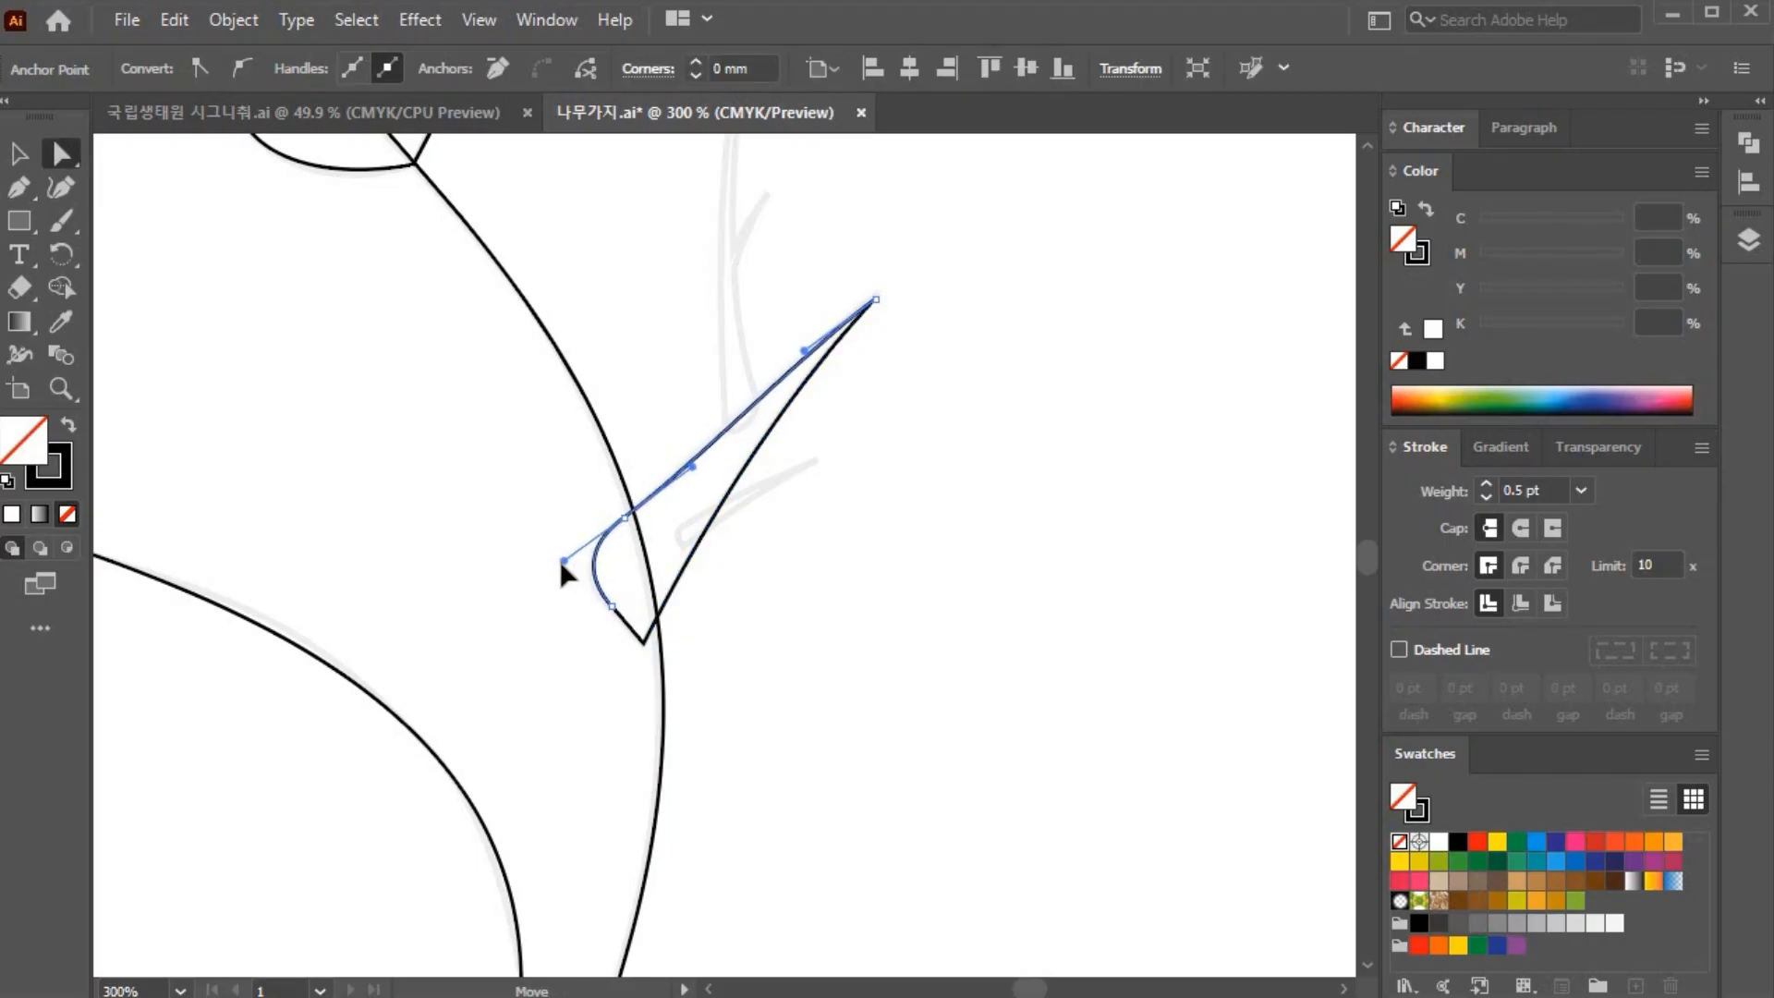
{"action": "left_click", "coordinate": [1053, 504]}
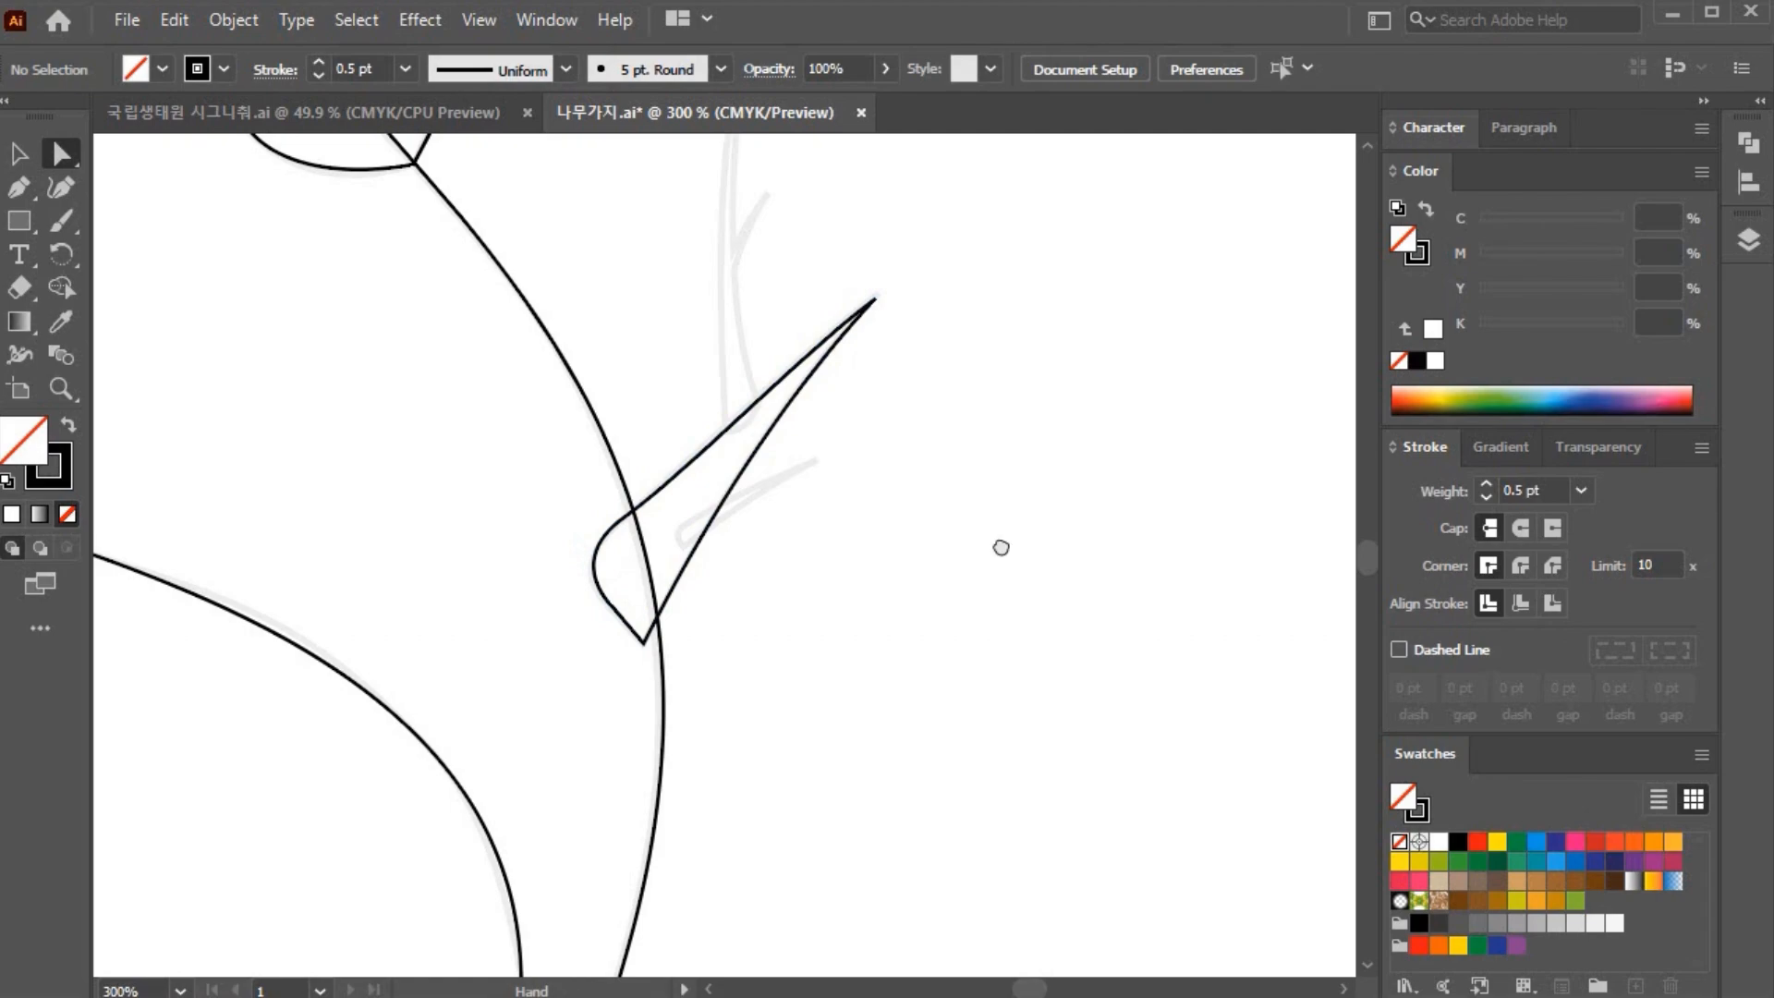
Step: Trace the slender upright twig growing from the lower branch as a closed path with a pointed tip and rounded base, and deselect it
{"action": "scroll", "coordinate": [1000, 591], "scroll_direction": "up", "scroll_amount": 3}
{"action": "left_click", "coordinate": [19, 188]}
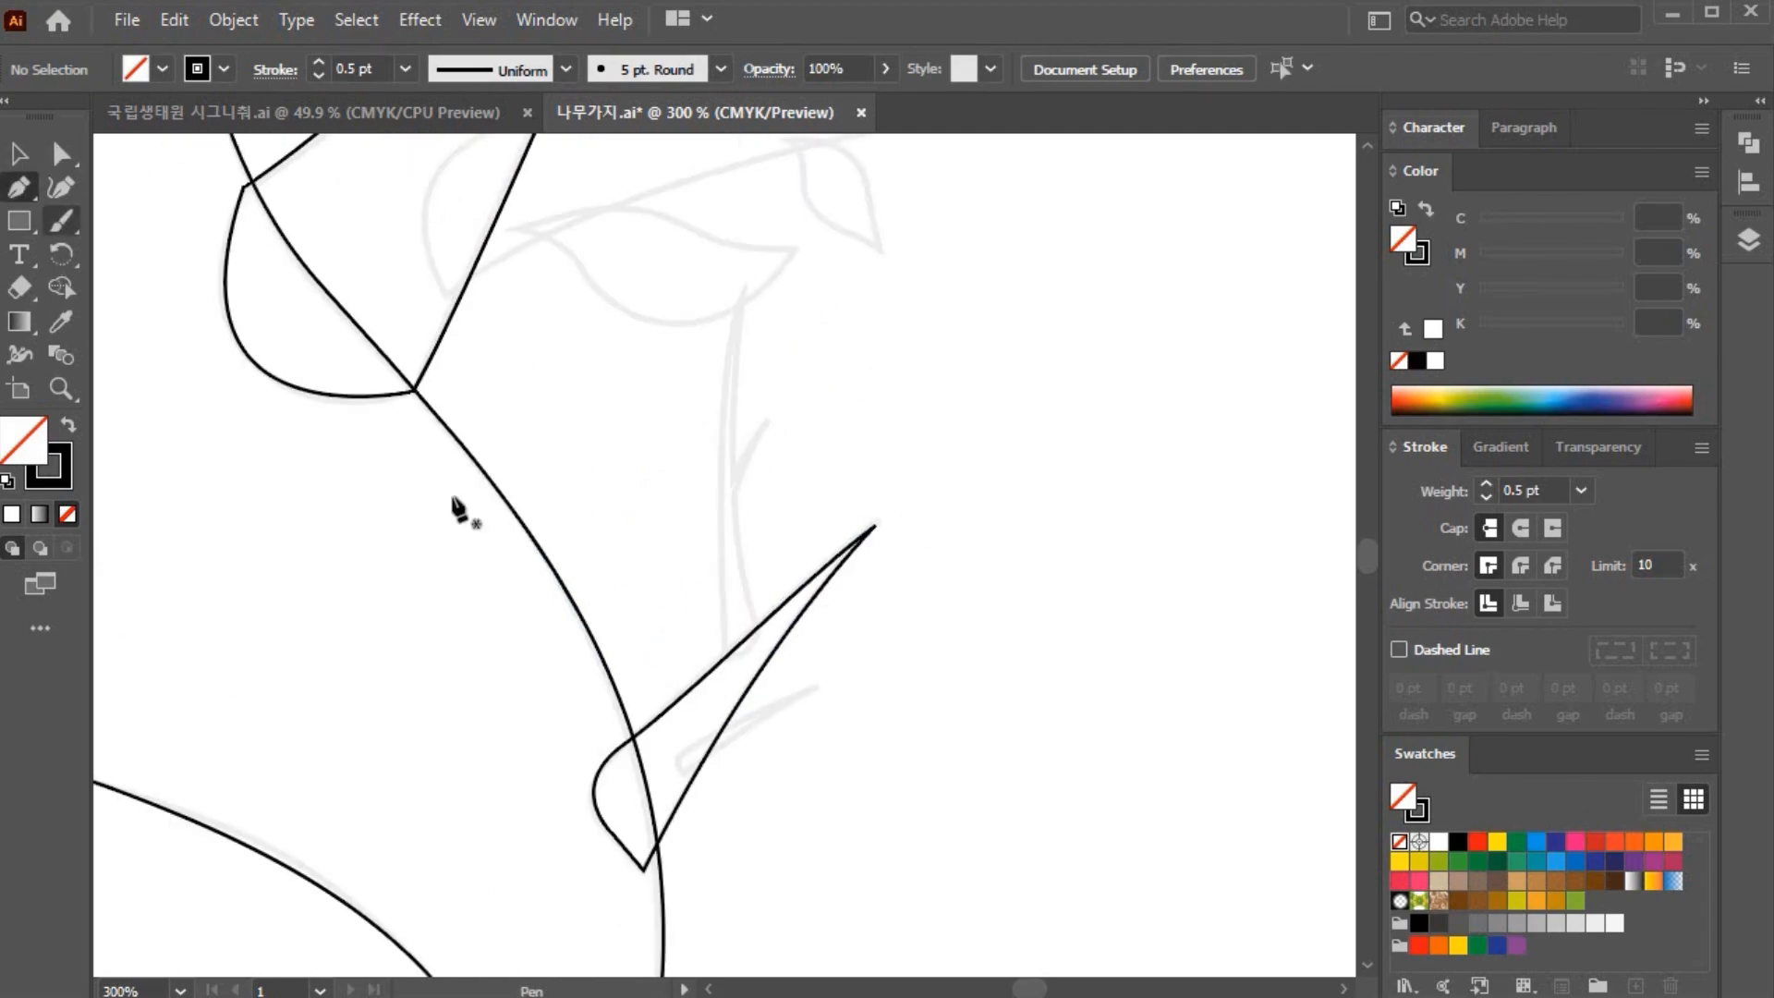
{"action": "left_click", "coordinate": [729, 656]}
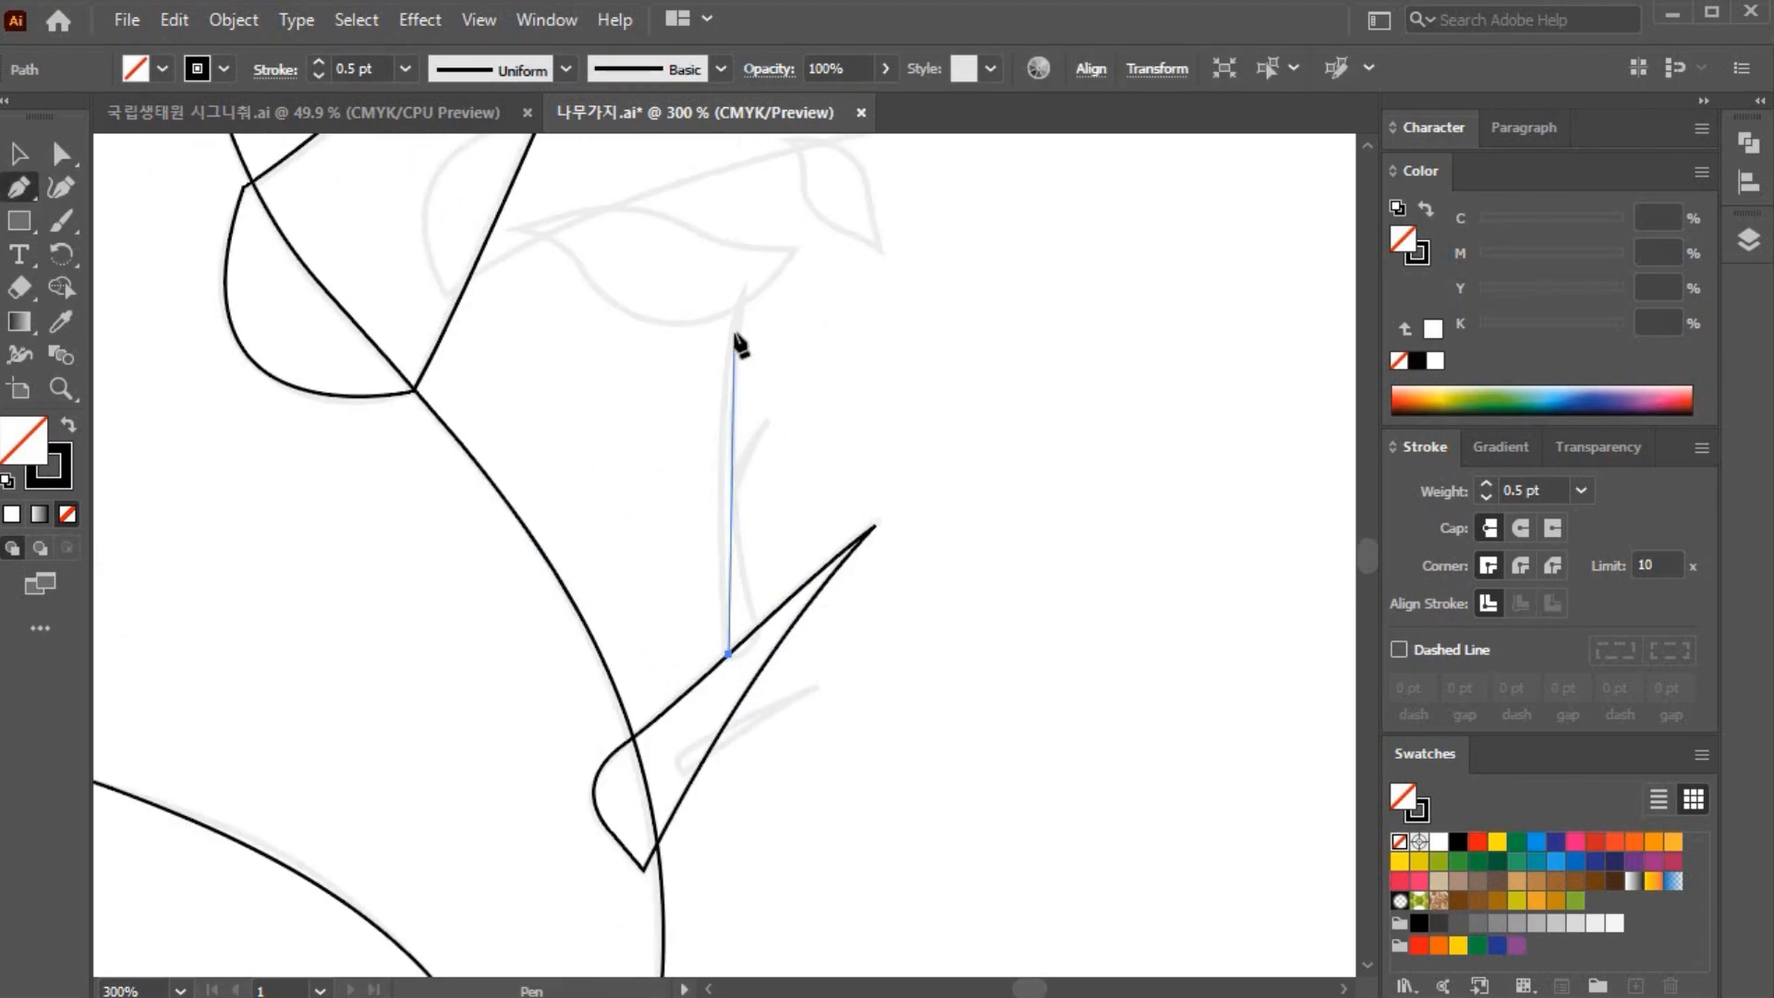
{"action": "left_click_drag", "start_coordinate": [746, 291], "coordinate": [802, 283]}
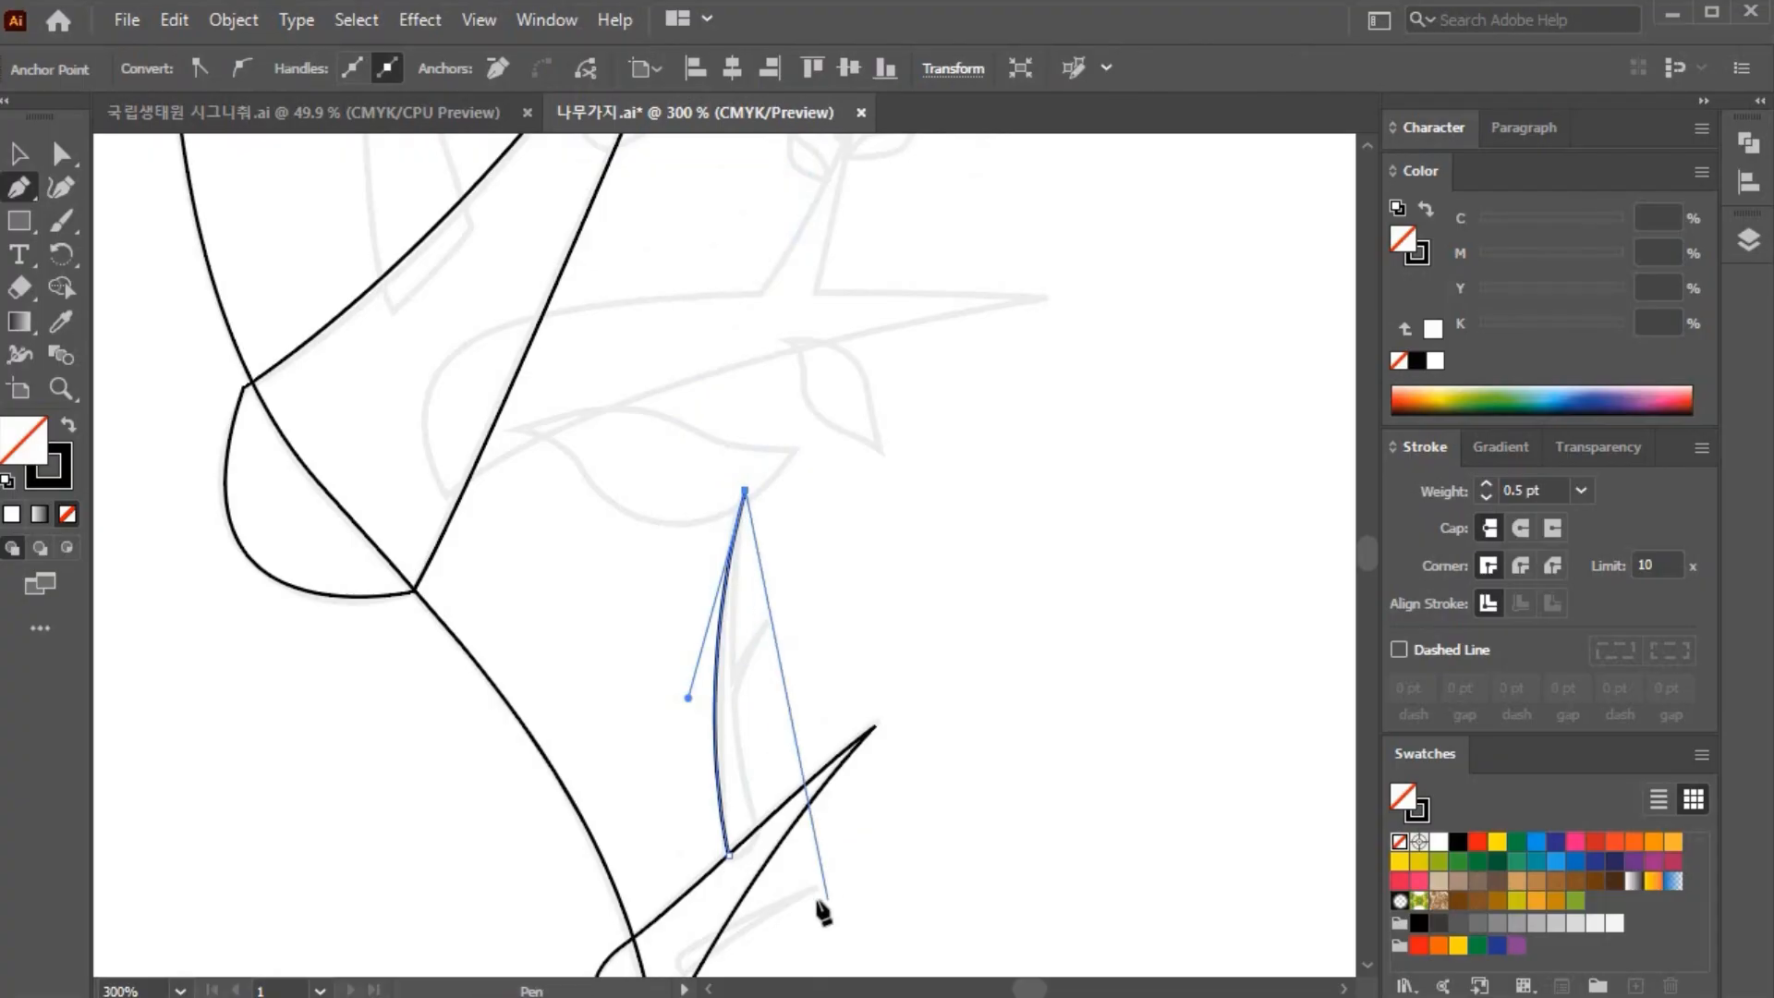
{"action": "left_click", "coordinate": [761, 826]}
{"action": "left_click_drag", "start_coordinate": [763, 836], "coordinate": [817, 911]}
{"action": "left_click", "coordinate": [760, 827]}
{"action": "left_click", "coordinate": [729, 855]}
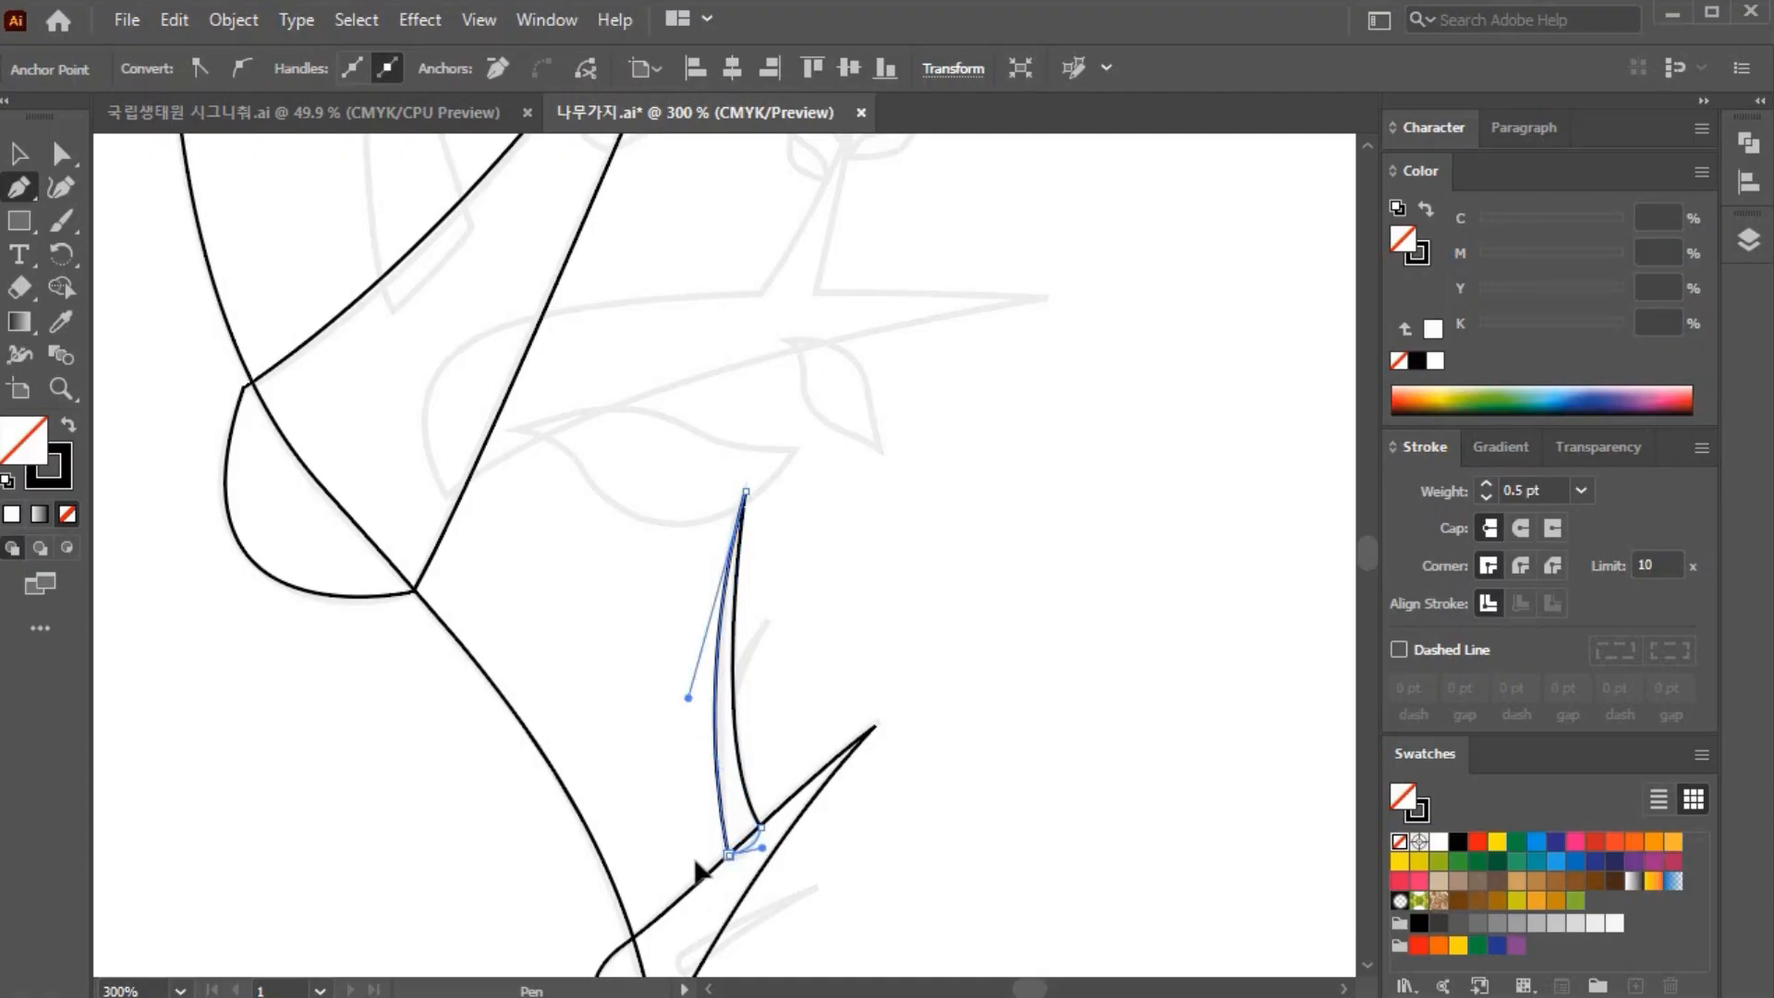
{"action": "left_click", "coordinate": [919, 804], "text": "ctrl"}
Step: Trace the small pointed twig on the underside of the lower branch as a closed path and deselect it
{"action": "scroll", "coordinate": [933, 794], "scroll_direction": "down", "scroll_amount": 4}
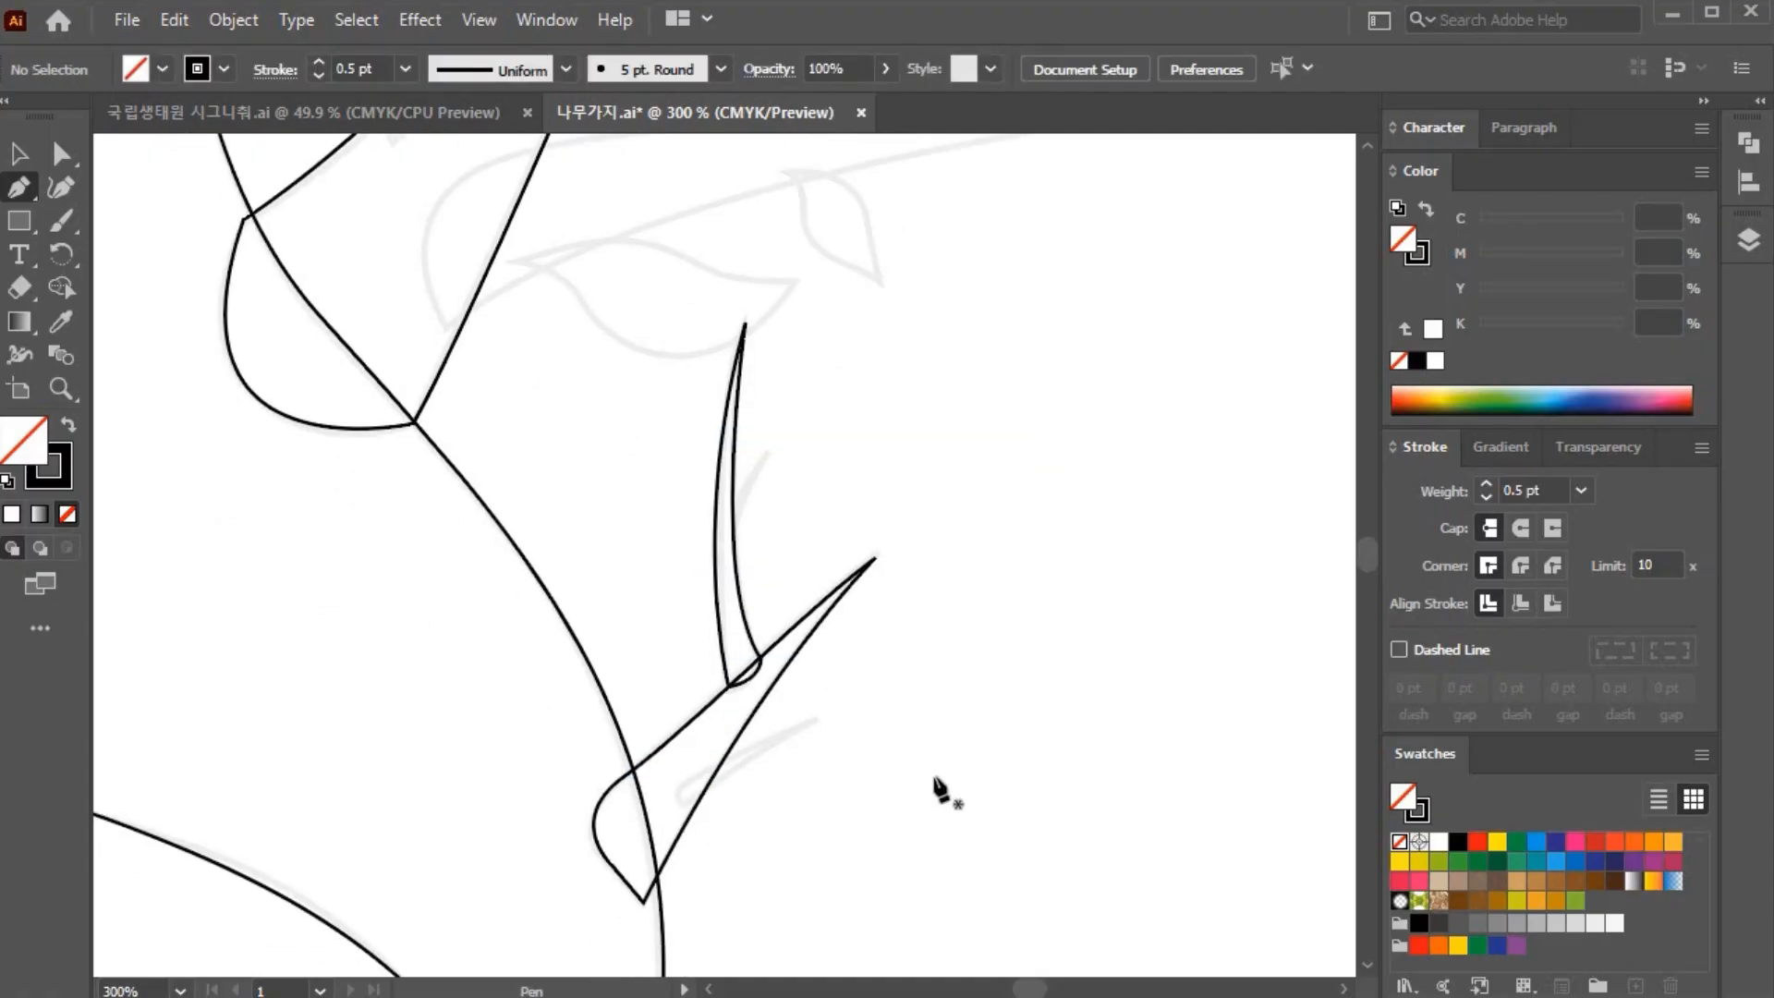
{"action": "scroll", "coordinate": [941, 790], "scroll_direction": "down", "scroll_amount": 2}
{"action": "left_click", "coordinate": [678, 686]}
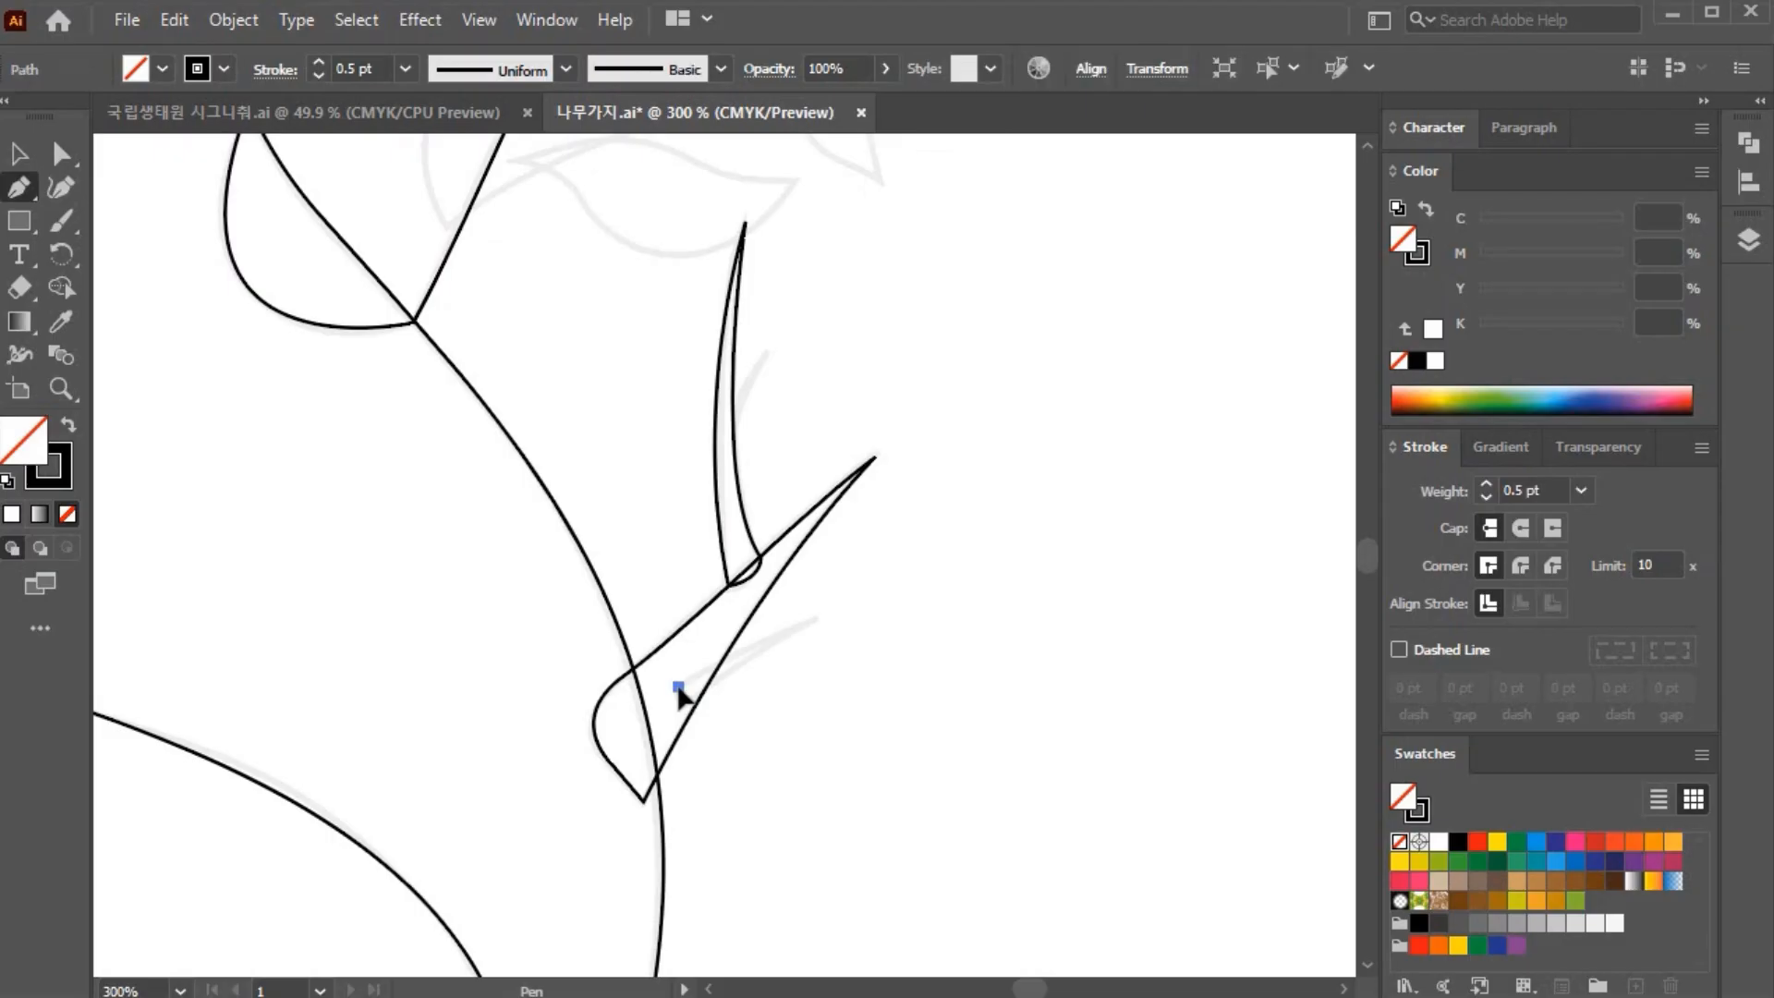
{"action": "left_click_drag", "start_coordinate": [854, 618], "coordinate": [901, 597]}
{"action": "left_click", "coordinate": [824, 618]}
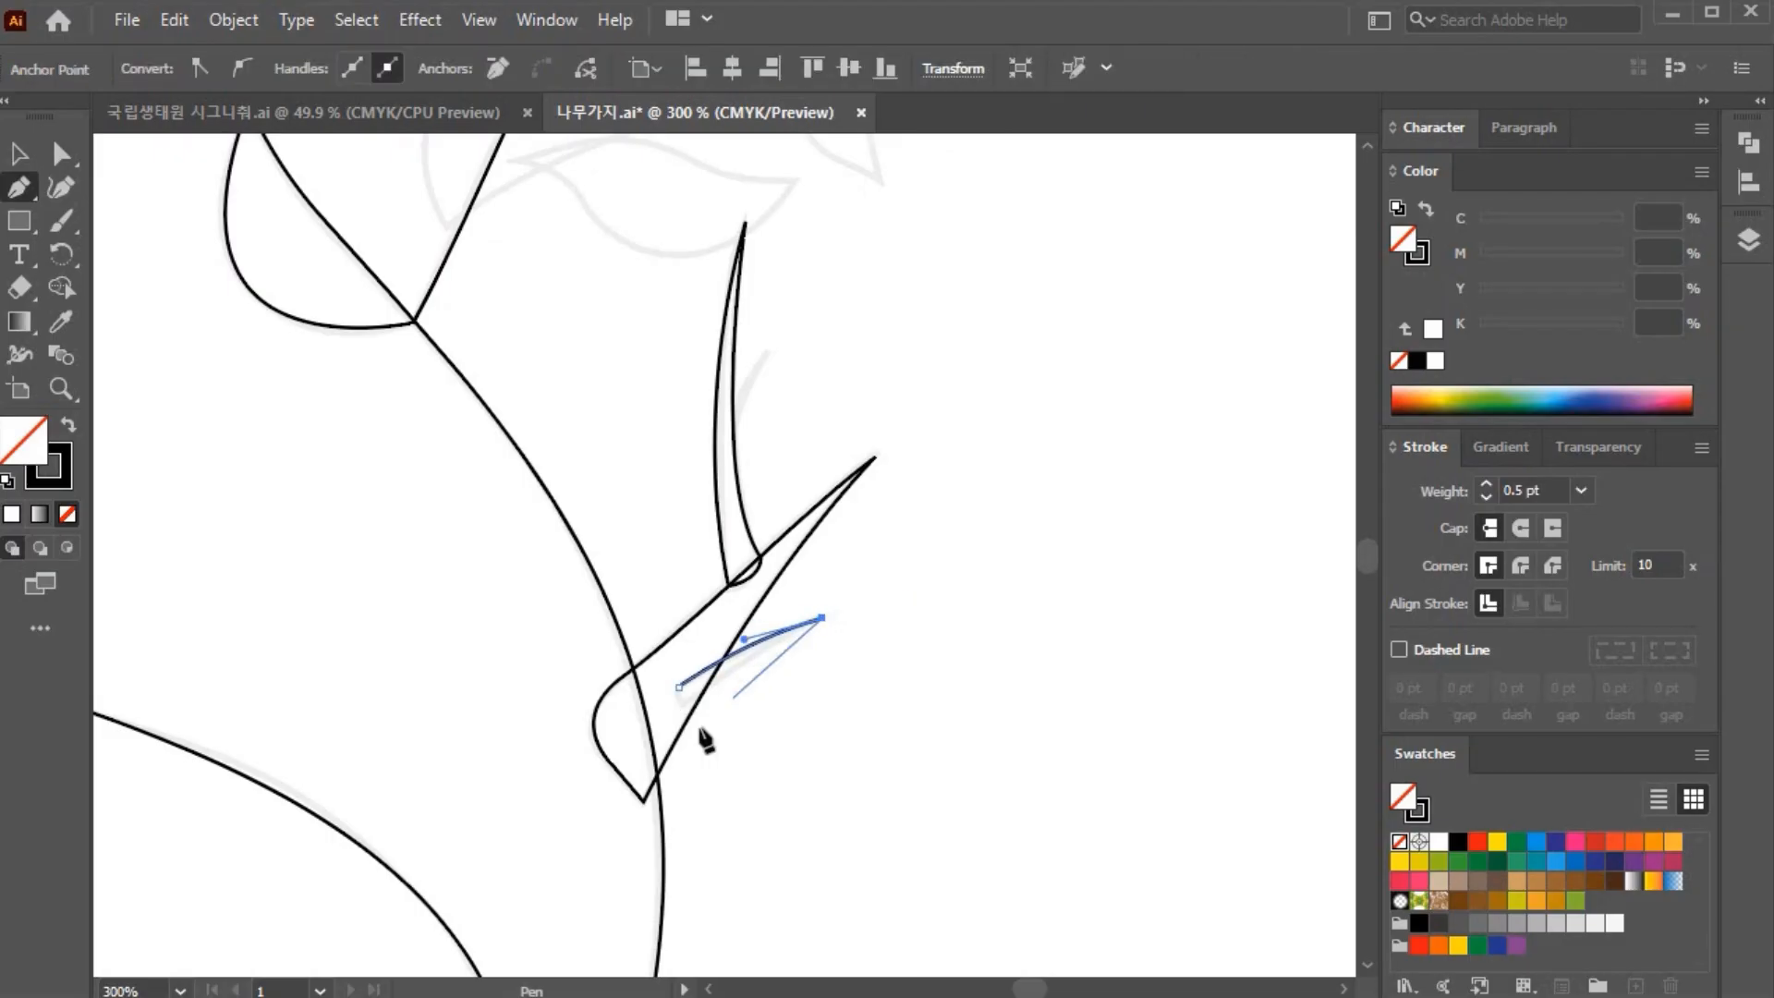
{"action": "left_click_drag", "start_coordinate": [680, 709], "coordinate": [639, 760]}
{"action": "left_click", "coordinate": [680, 711]}
{"action": "left_click", "coordinate": [680, 689]}
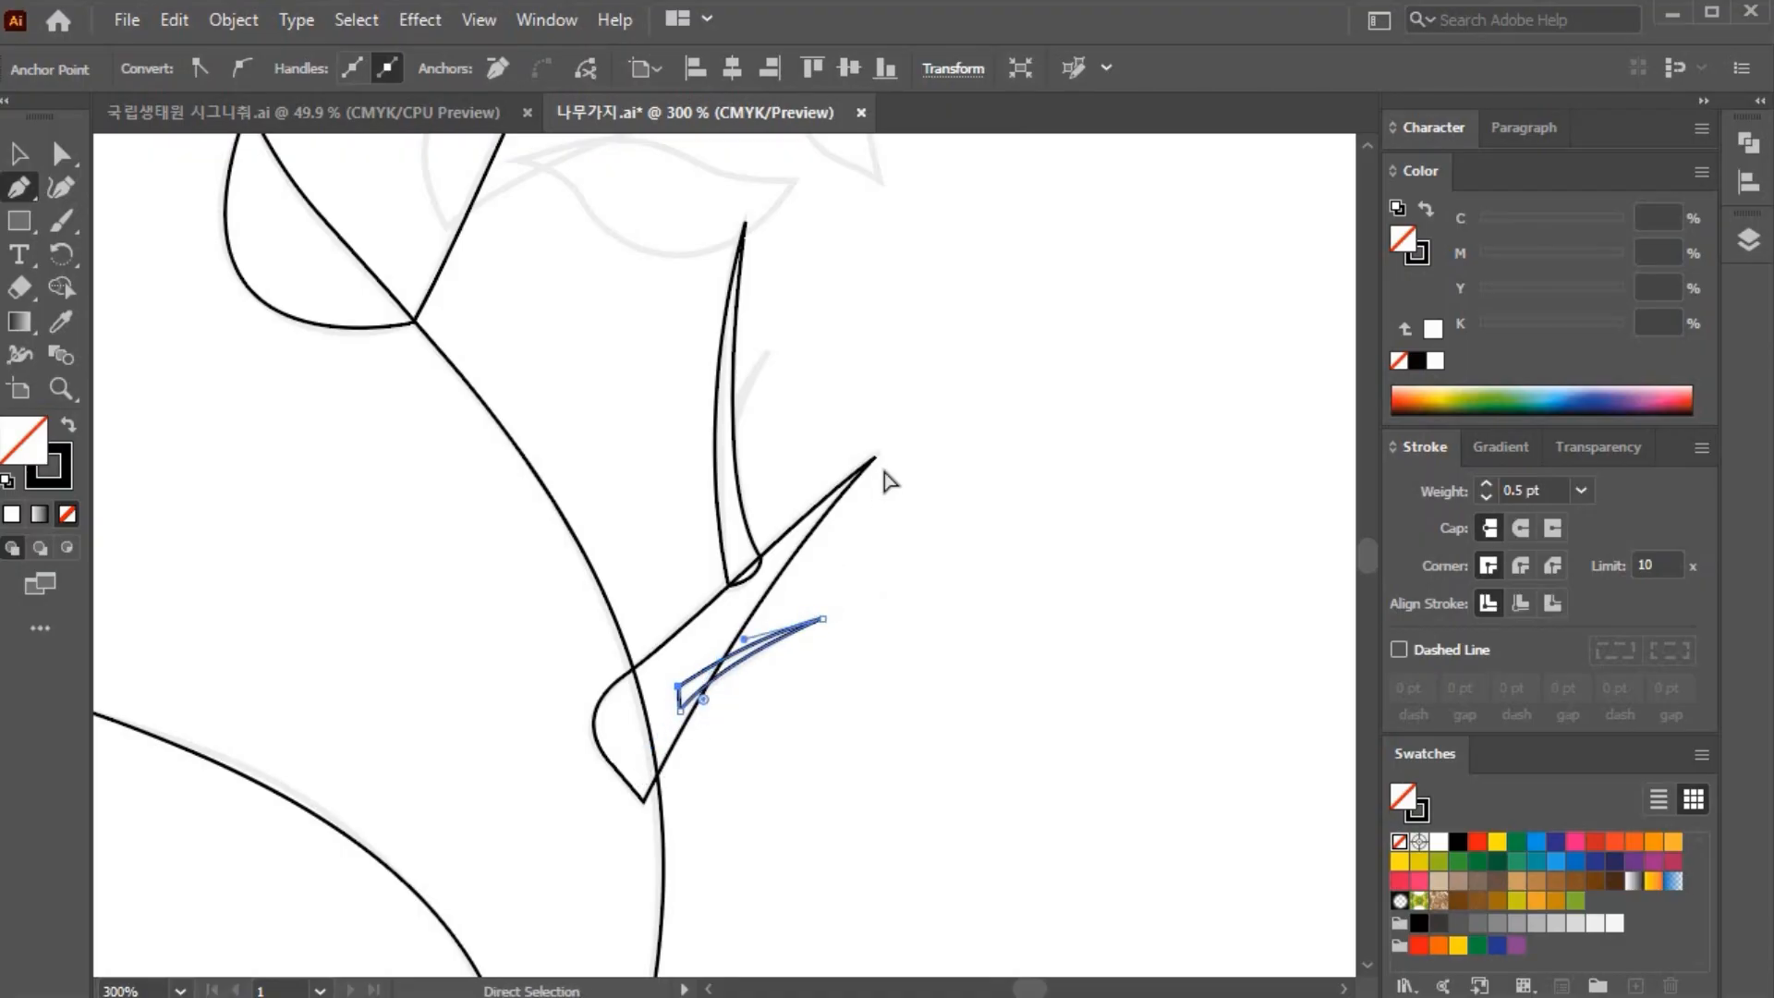
{"action": "left_click", "coordinate": [993, 436], "text": "ctrl"}
Step: Trace the small pointed side twig on the right of the upright twig as a closed path with the Pen tool and deselect it
{"action": "key", "text": "ctrl+equal"}
{"action": "key", "text": "ctrl+equal"}
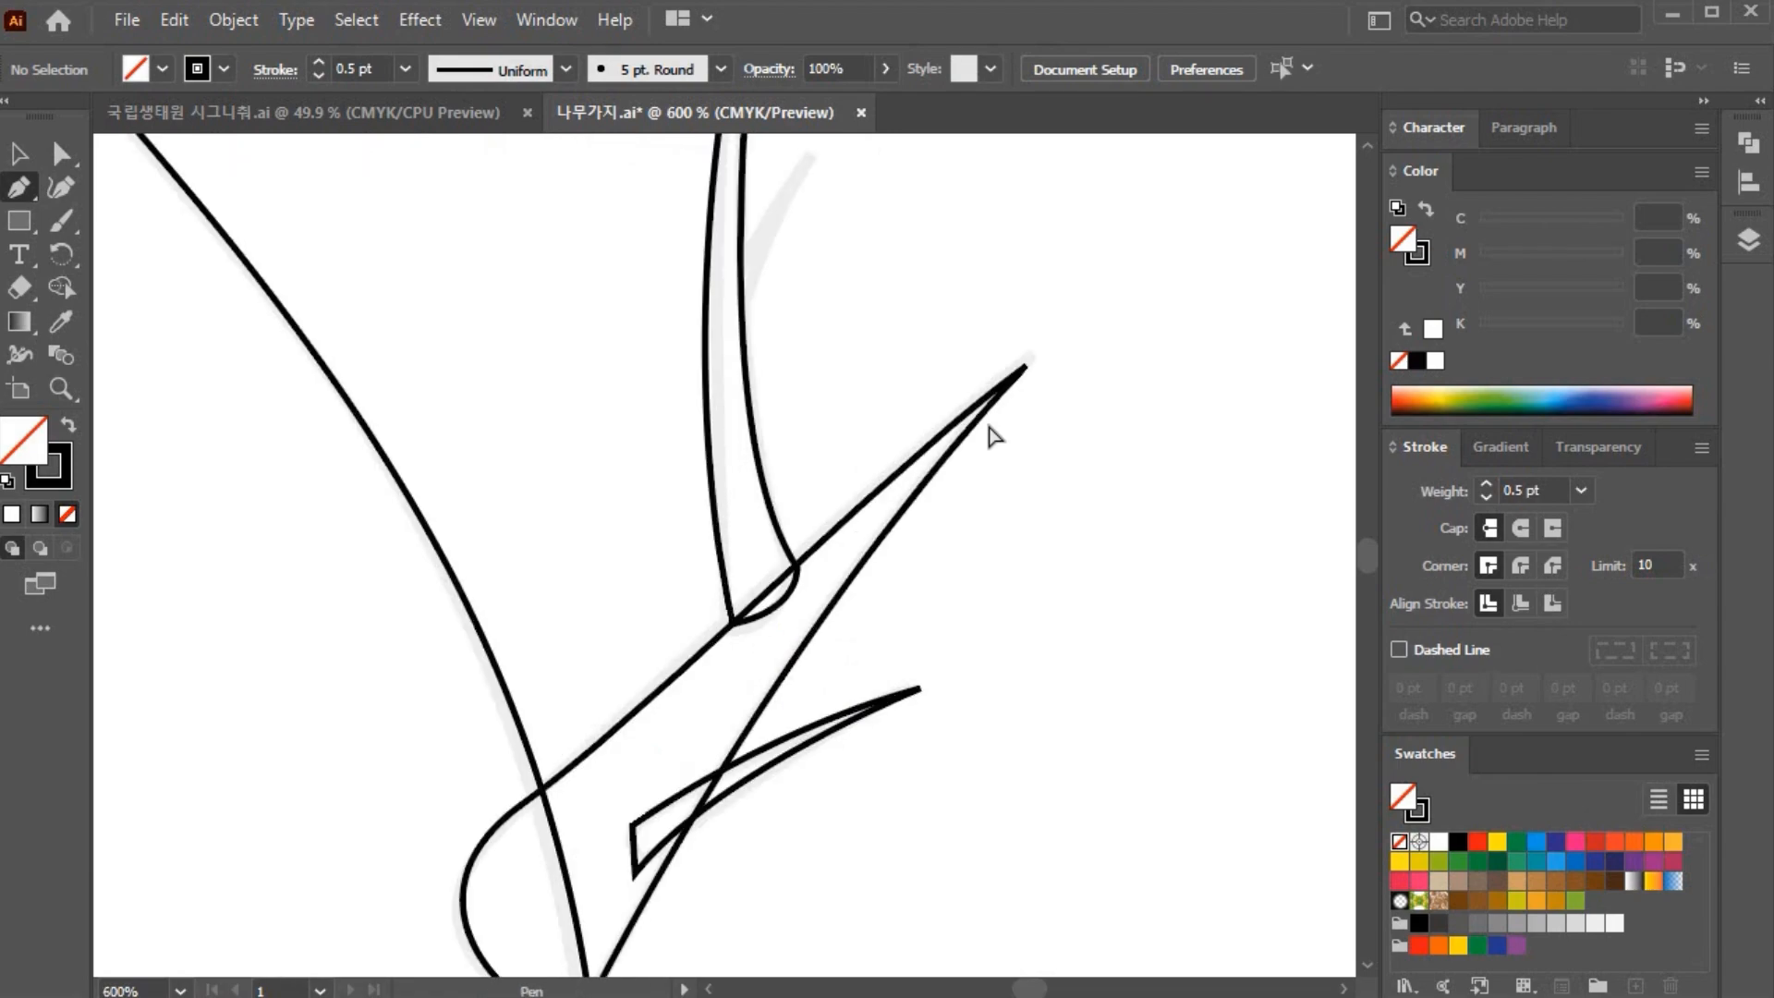
{"action": "left_click_drag", "start_coordinate": [987, 372], "coordinate": [960, 649]}
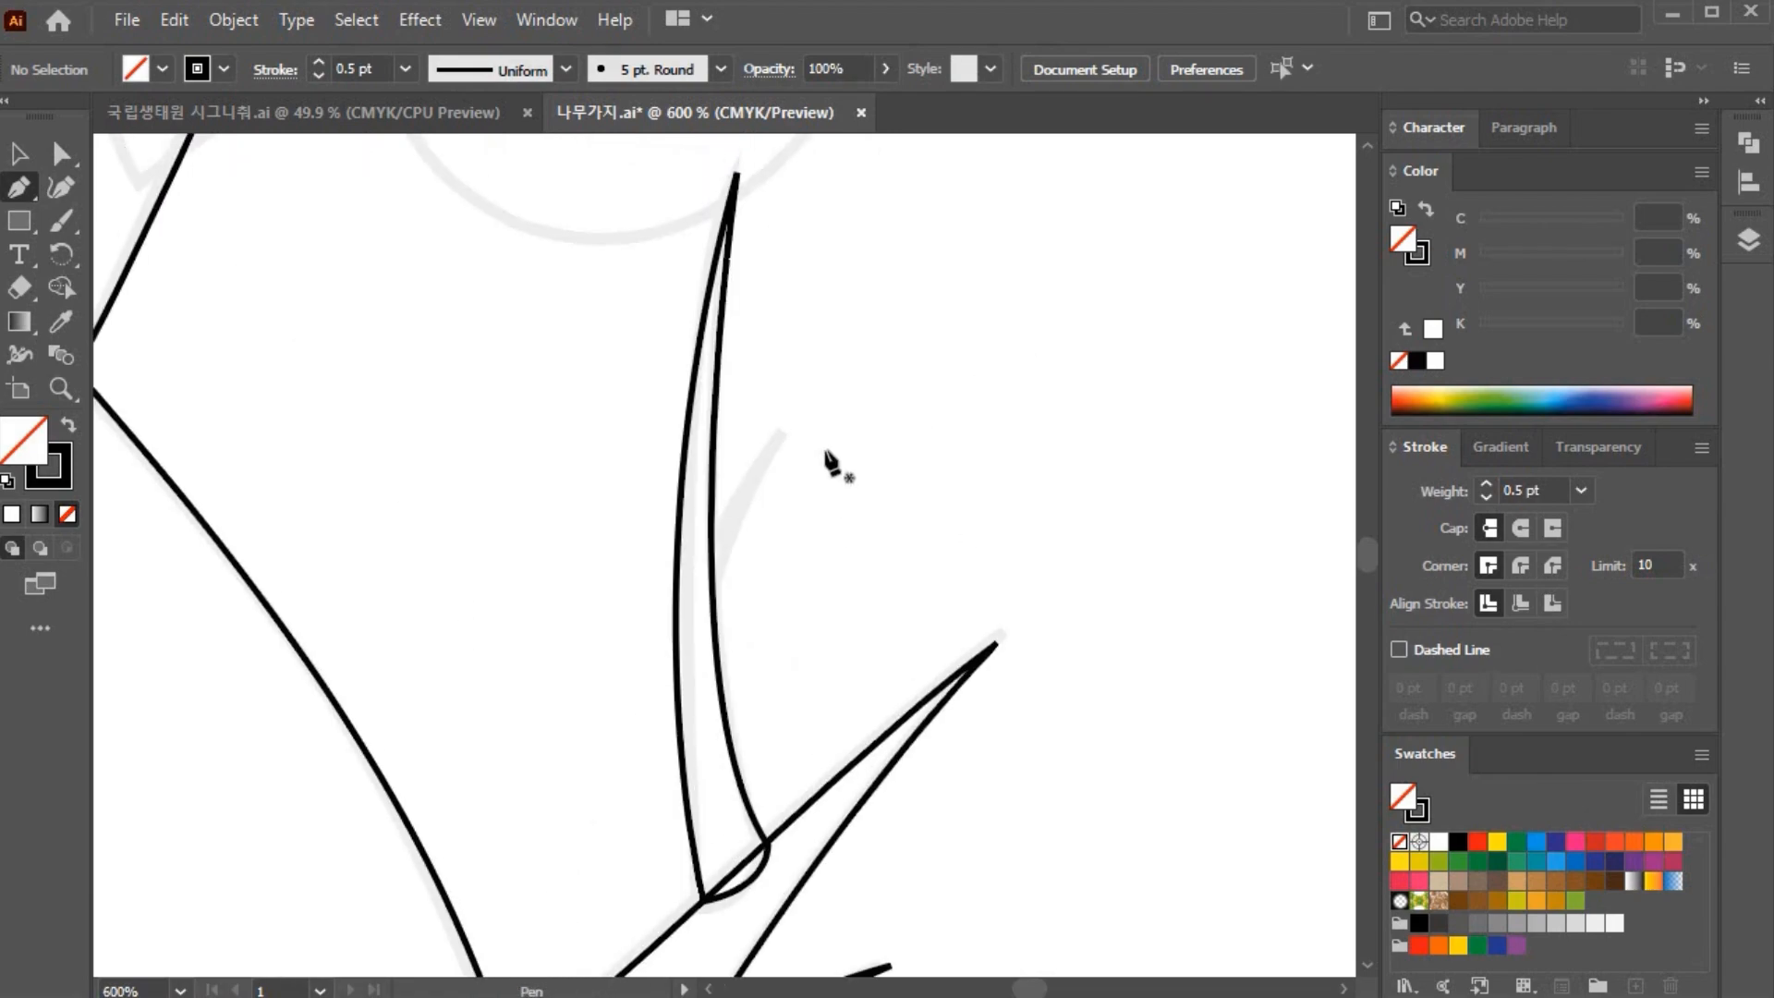
{"action": "left_click", "coordinate": [697, 560]}
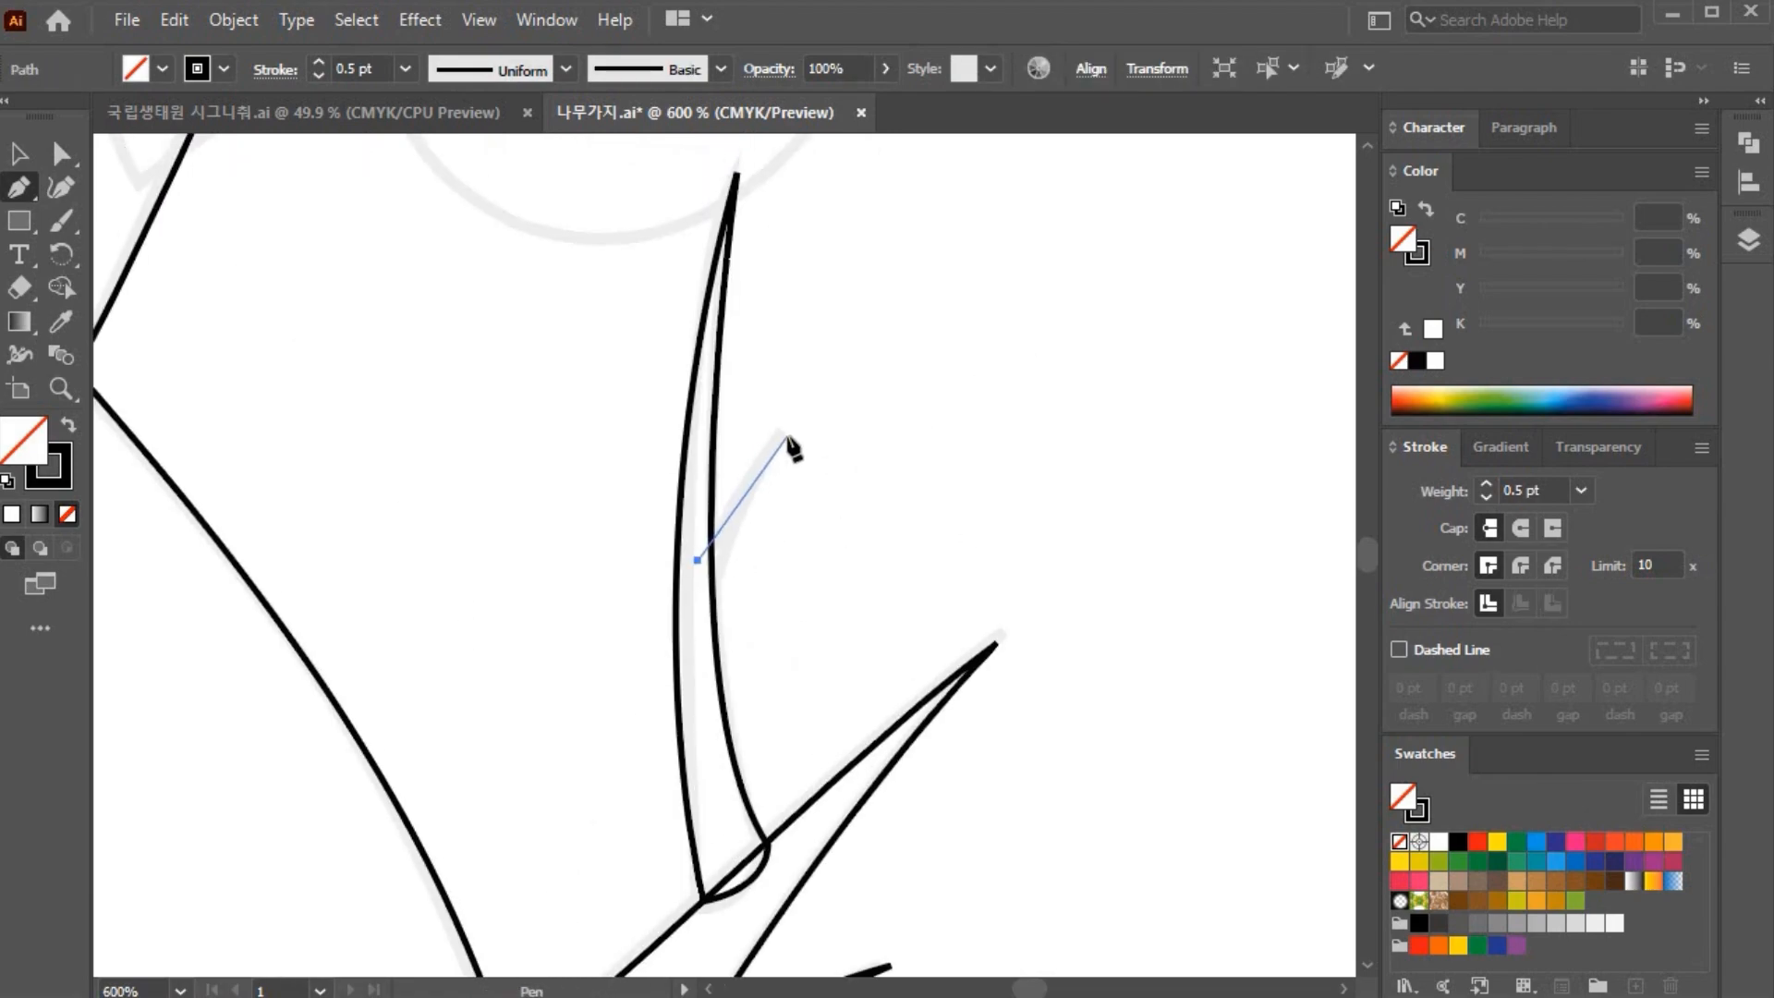
{"action": "left_click_drag", "start_coordinate": [818, 421], "coordinate": [824, 406]}
{"action": "left_click", "coordinate": [786, 435]}
{"action": "left_click_drag", "start_coordinate": [706, 596], "coordinate": [650, 725]}
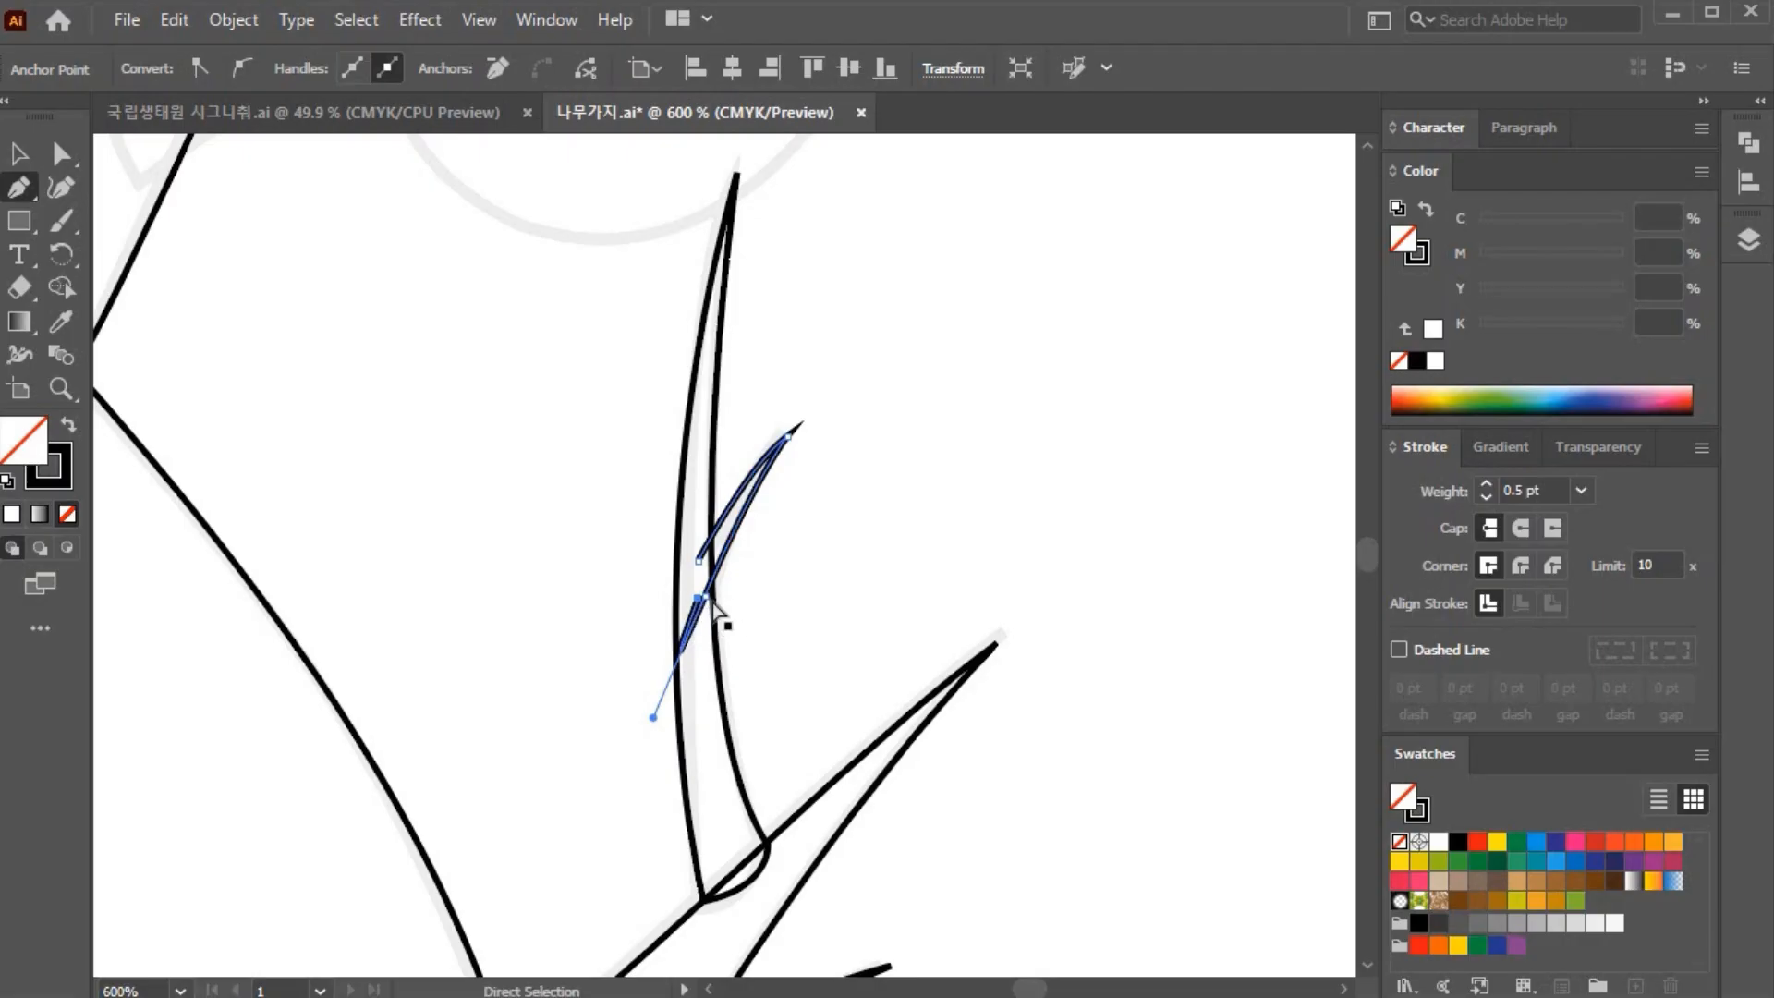
{"action": "left_click", "coordinate": [706, 596]}
{"action": "left_click", "coordinate": [700, 566]}
{"action": "left_click", "coordinate": [699, 561]}
{"action": "left_click", "coordinate": [929, 537], "text": "ctrl"}
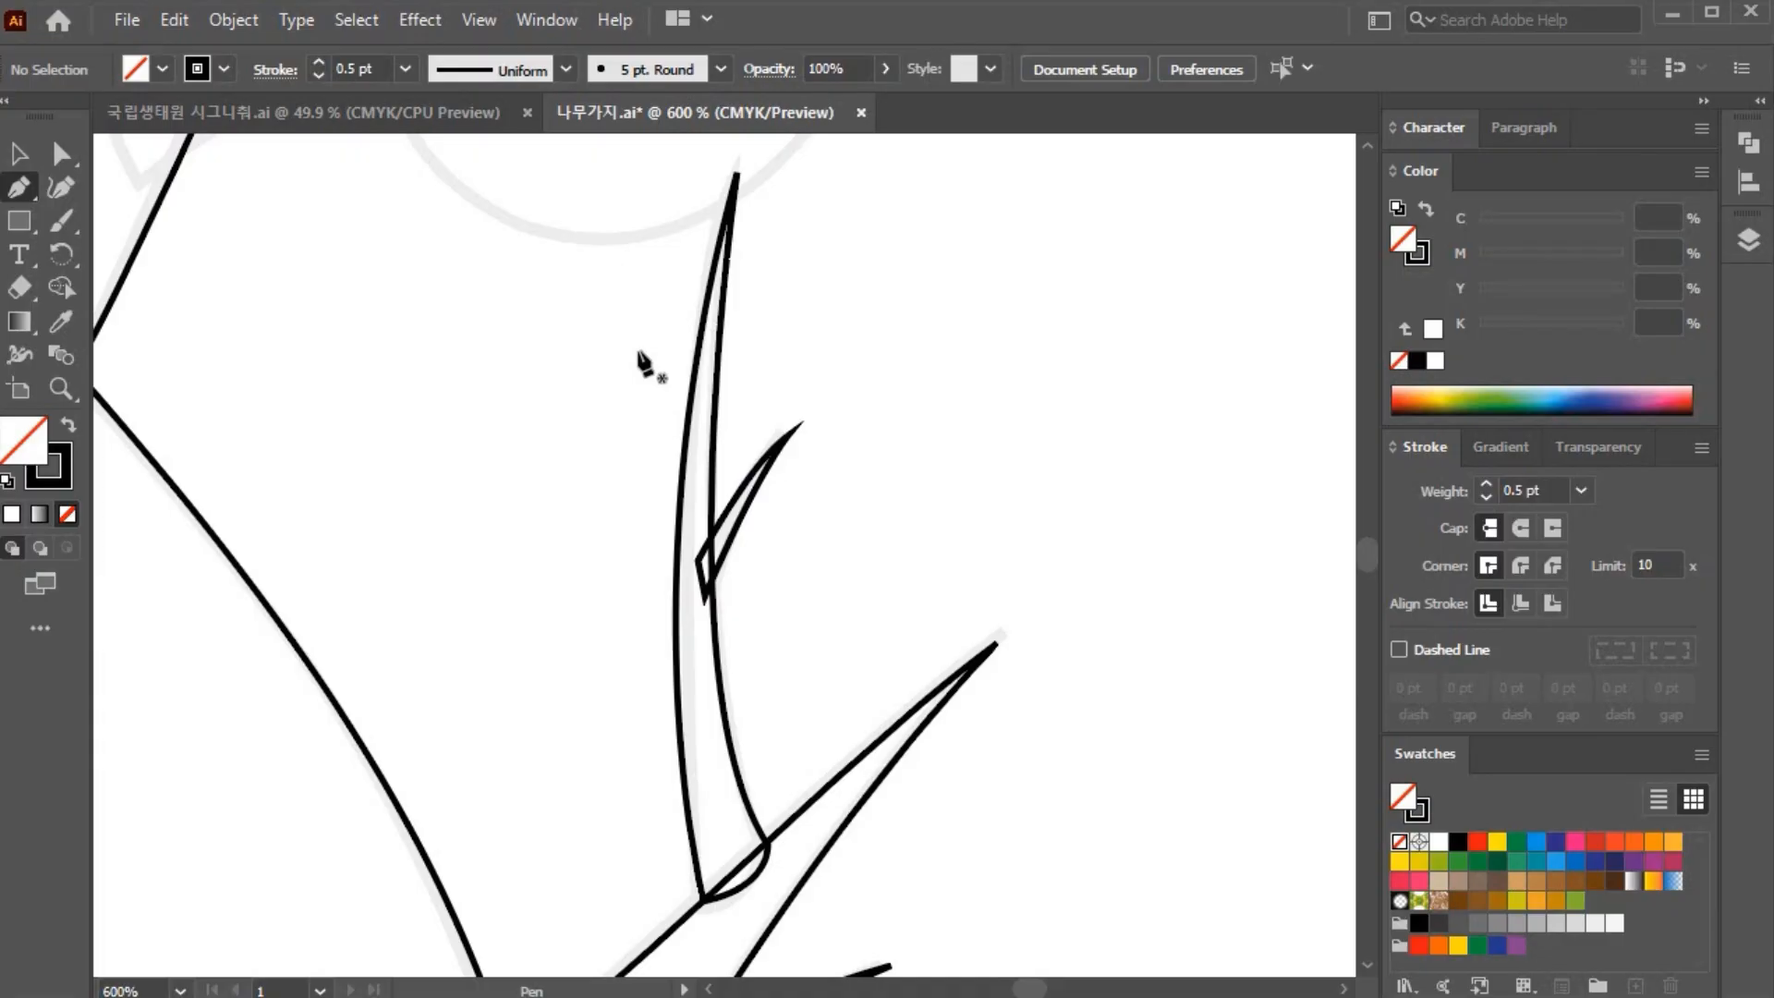
Step: Unite the upright twig and its small side twig into one shape with Pathfinder
{"action": "key", "text": "v"}
{"action": "left_click_drag", "start_coordinate": [613, 463], "coordinate": [866, 597]}
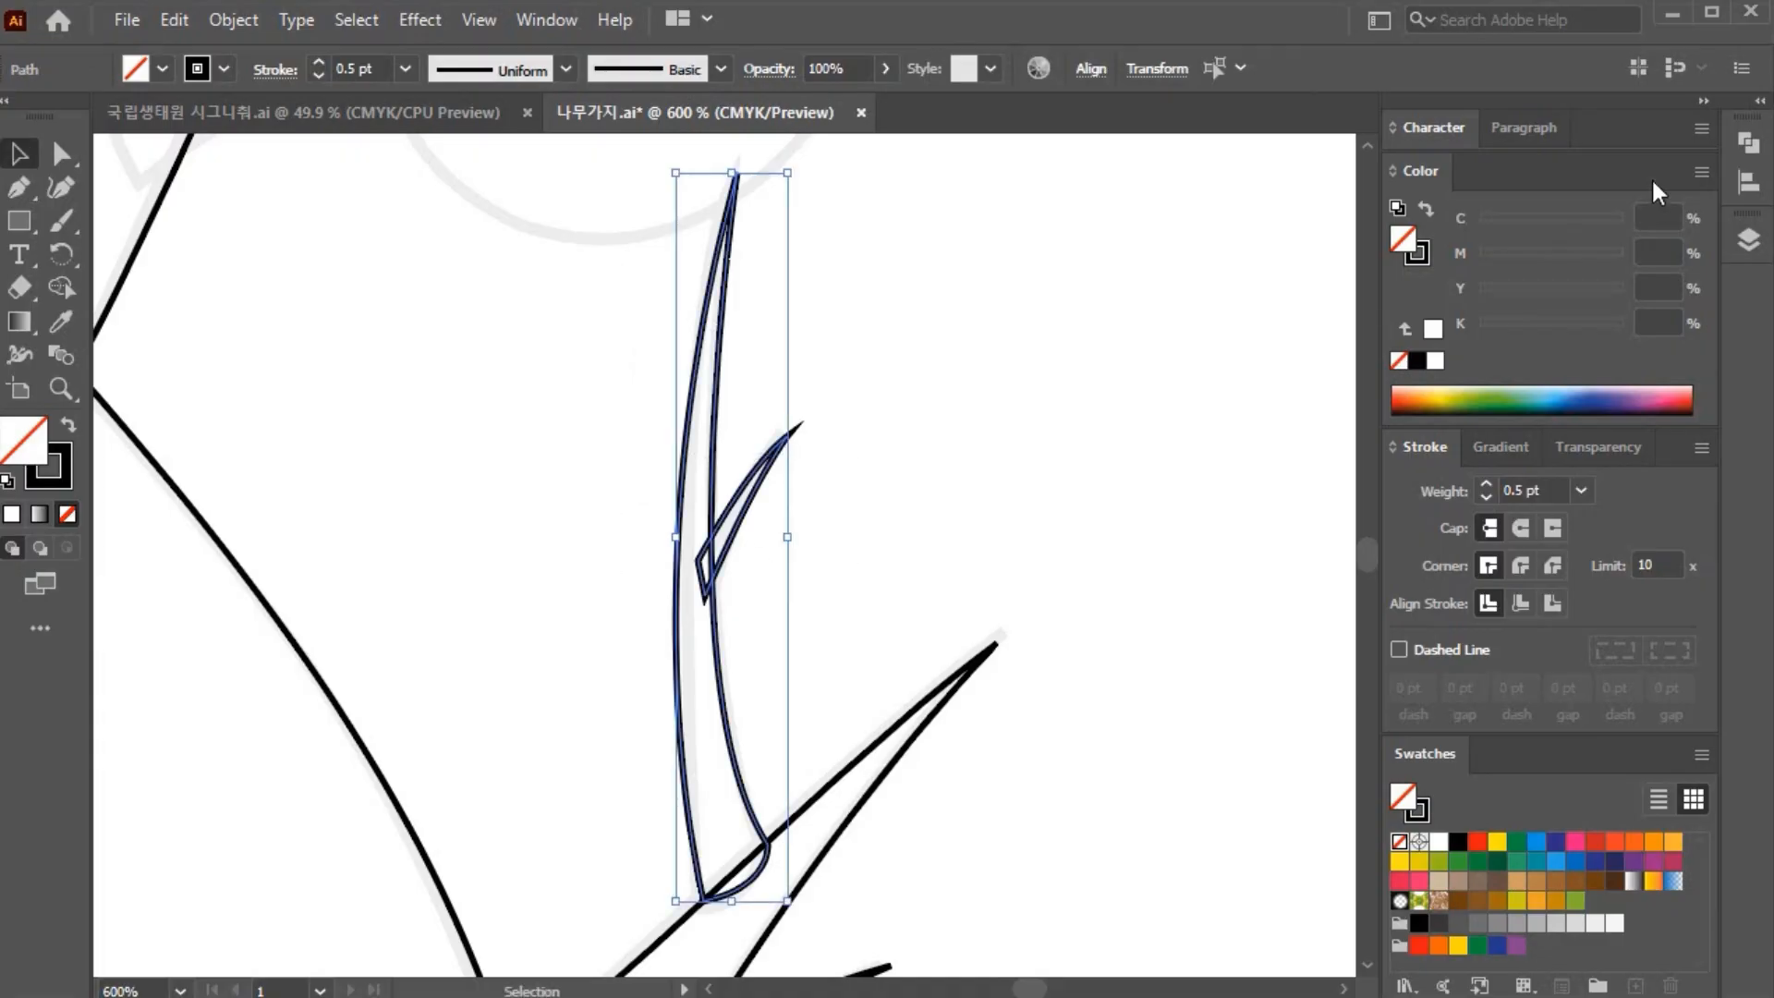
{"action": "left_click", "coordinate": [1761, 98]}
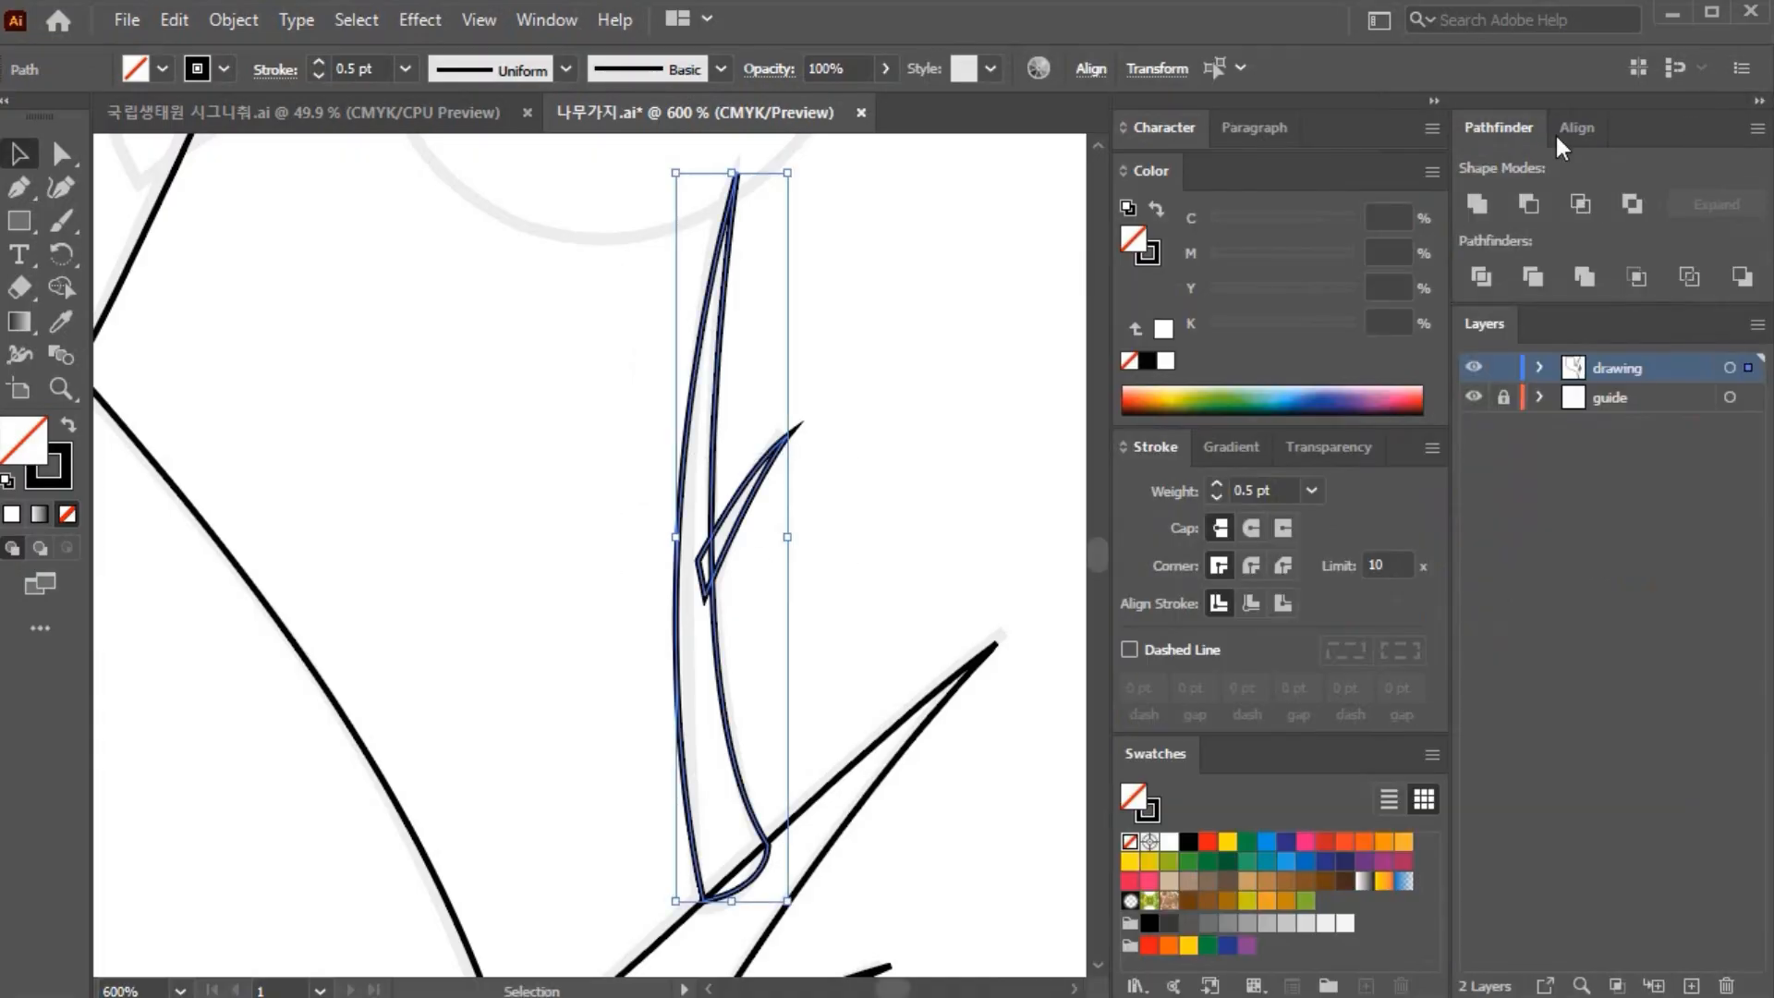
{"action": "left_click", "coordinate": [1479, 206]}
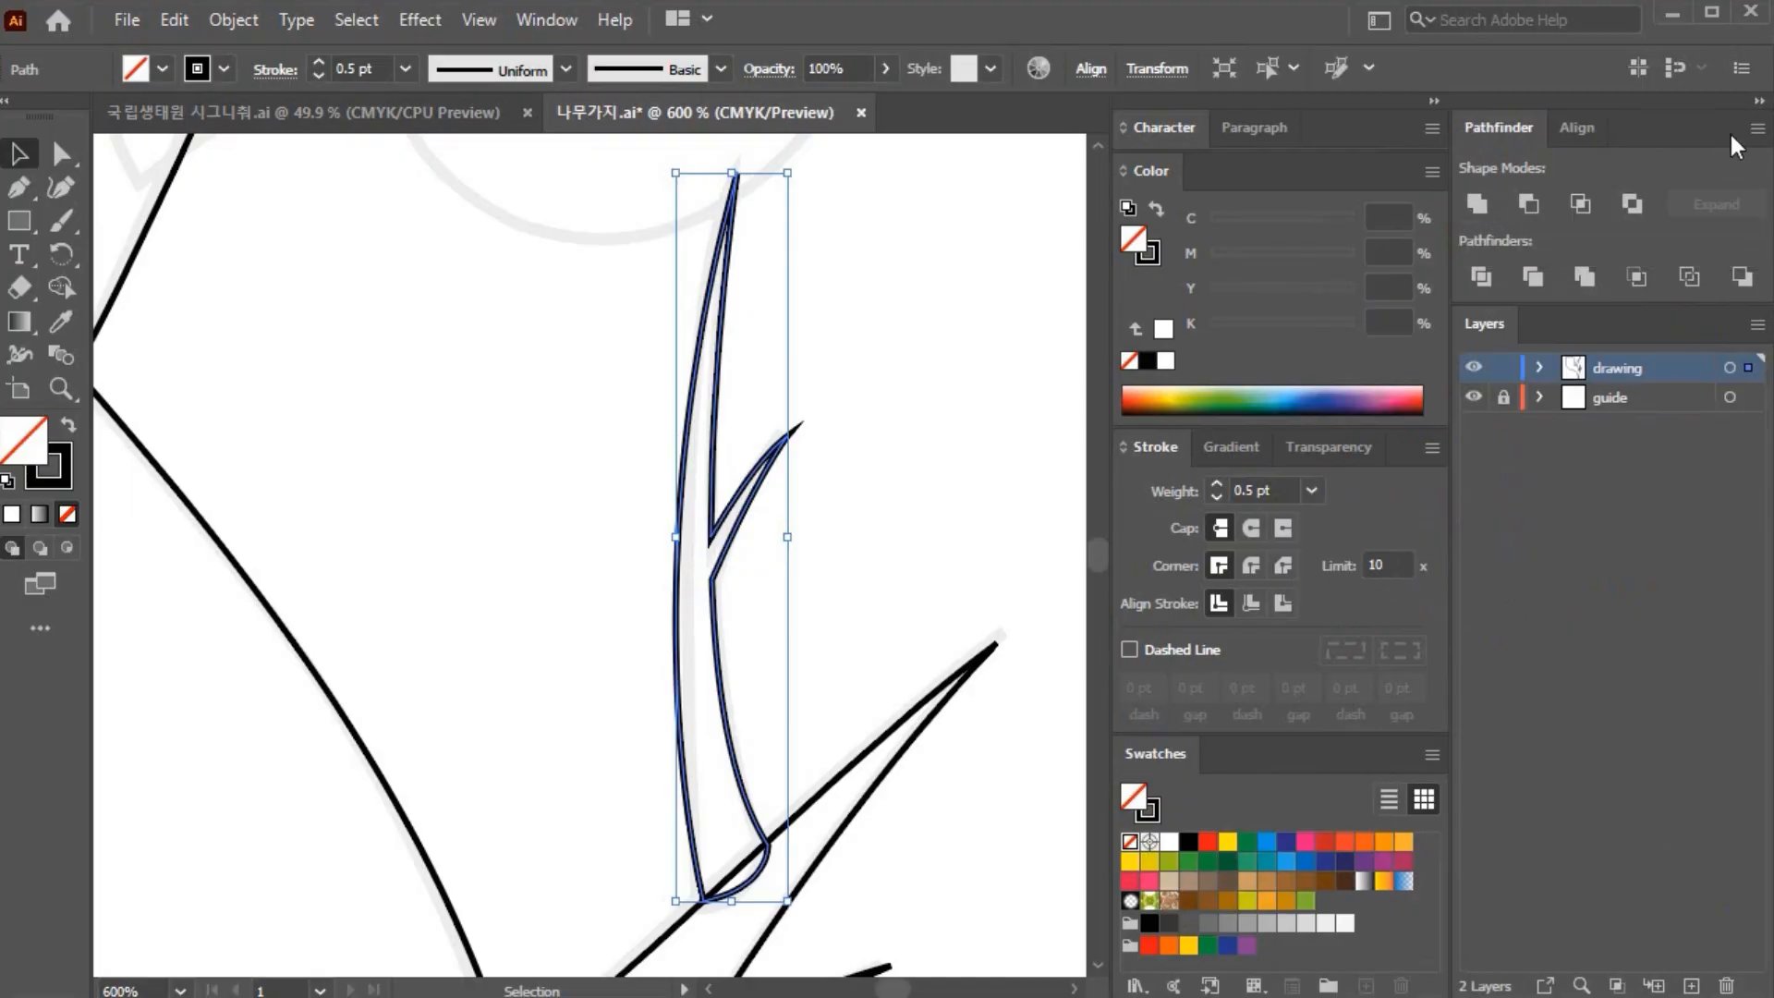
{"action": "left_click", "coordinate": [1759, 100]}
Step: Trace the long horizontal branch above the upright twig as a closed Pen path with a pointed tip and rounded base, and deselect it
{"action": "scroll", "coordinate": [853, 517], "scroll_direction": "up", "scroll_amount": 8}
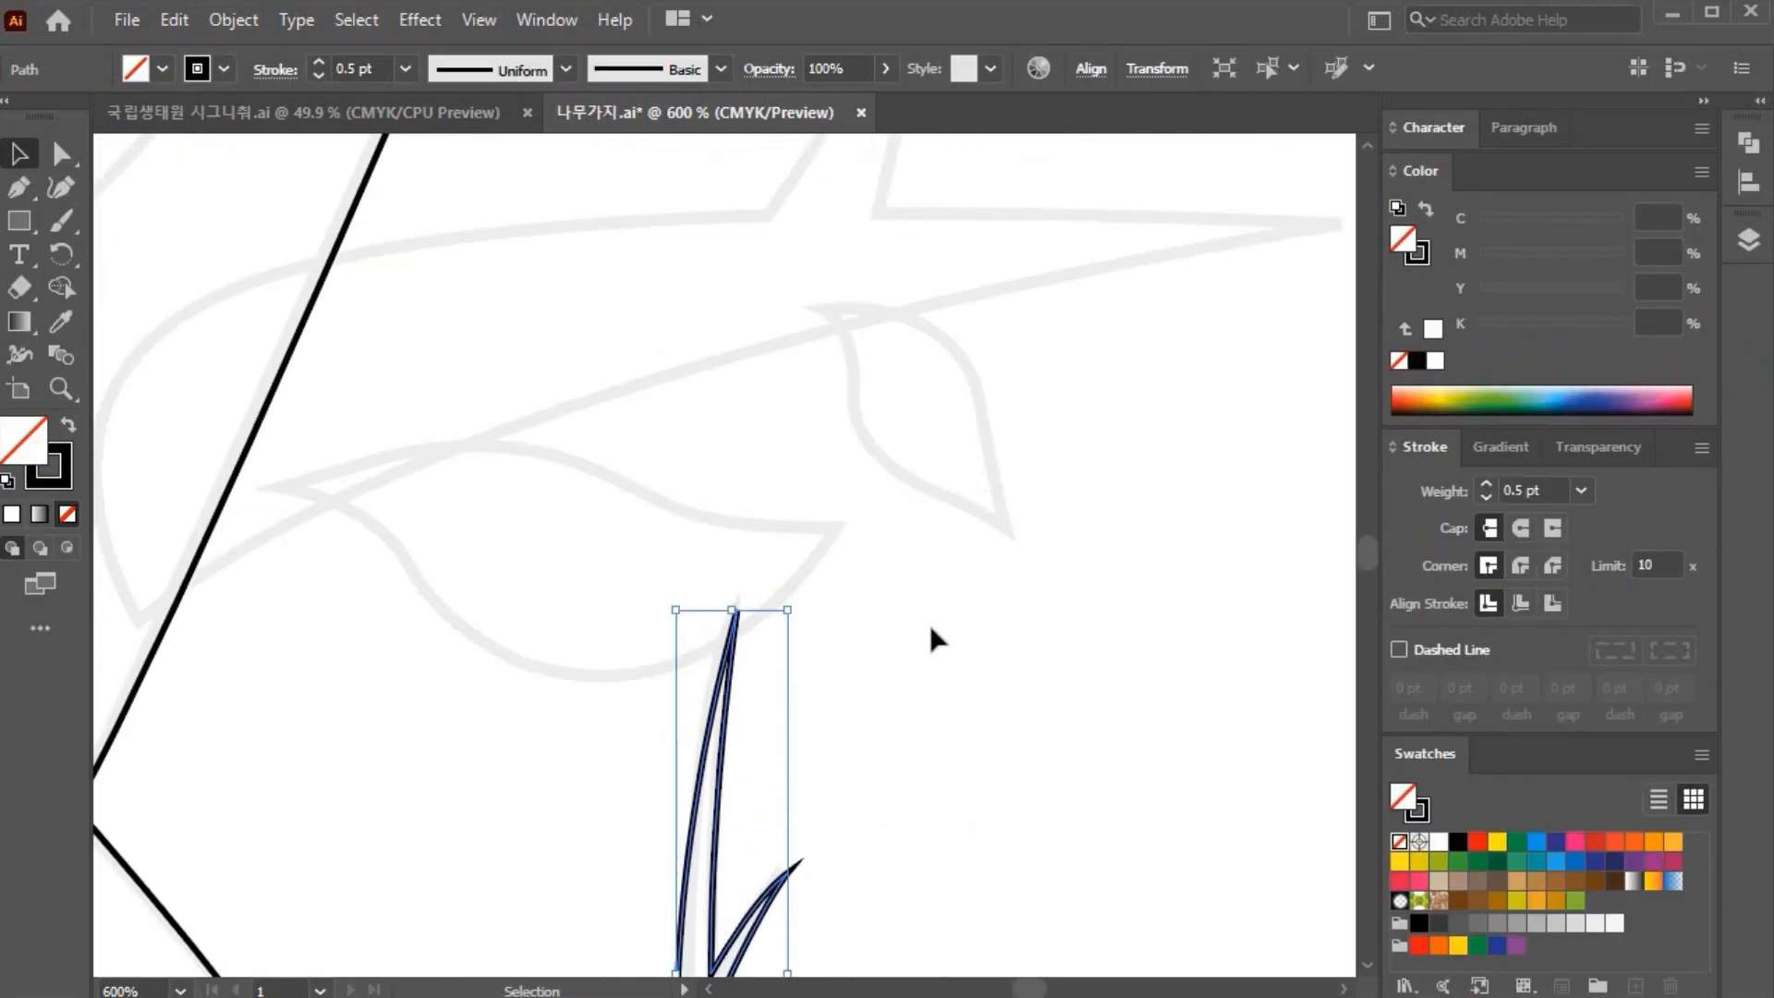
{"action": "scroll", "coordinate": [702, 629], "scroll_direction": "up", "scroll_amount": 2}
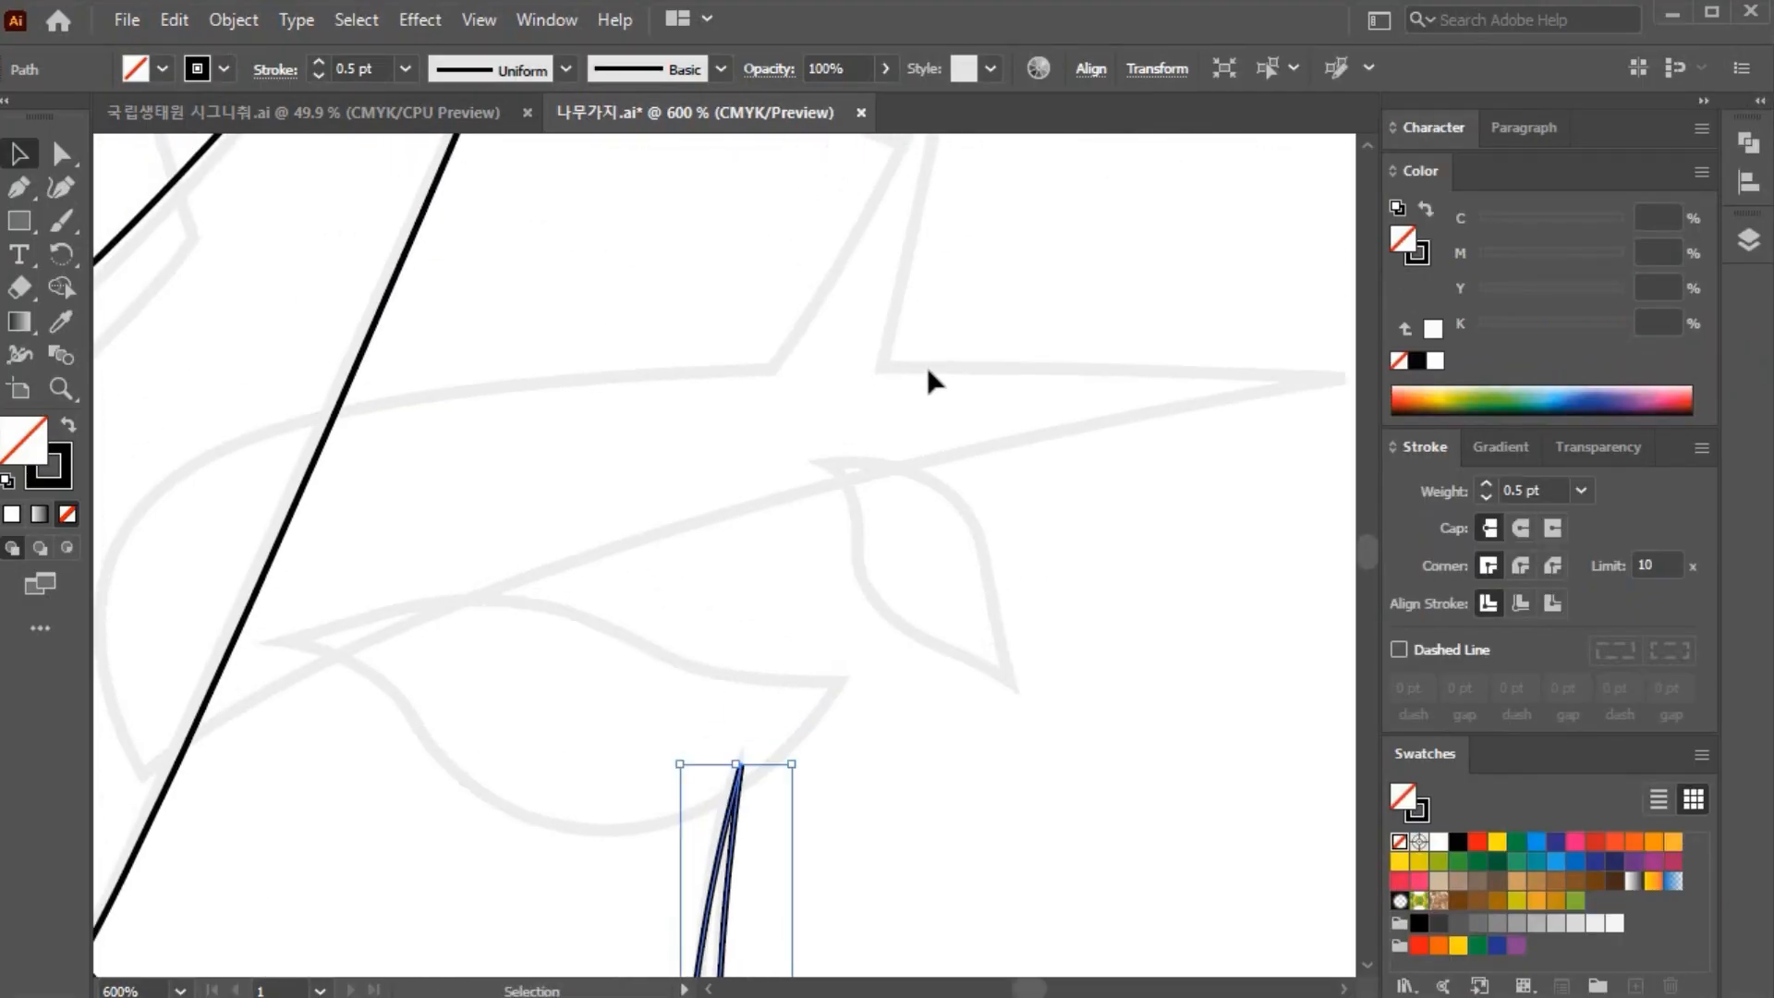
{"action": "key", "text": "ctrl+plus"}
{"action": "key", "text": "ctrl+minus"}
{"action": "key", "text": "ctrl+minus"}
{"action": "key", "text": "ctrl+minus"}
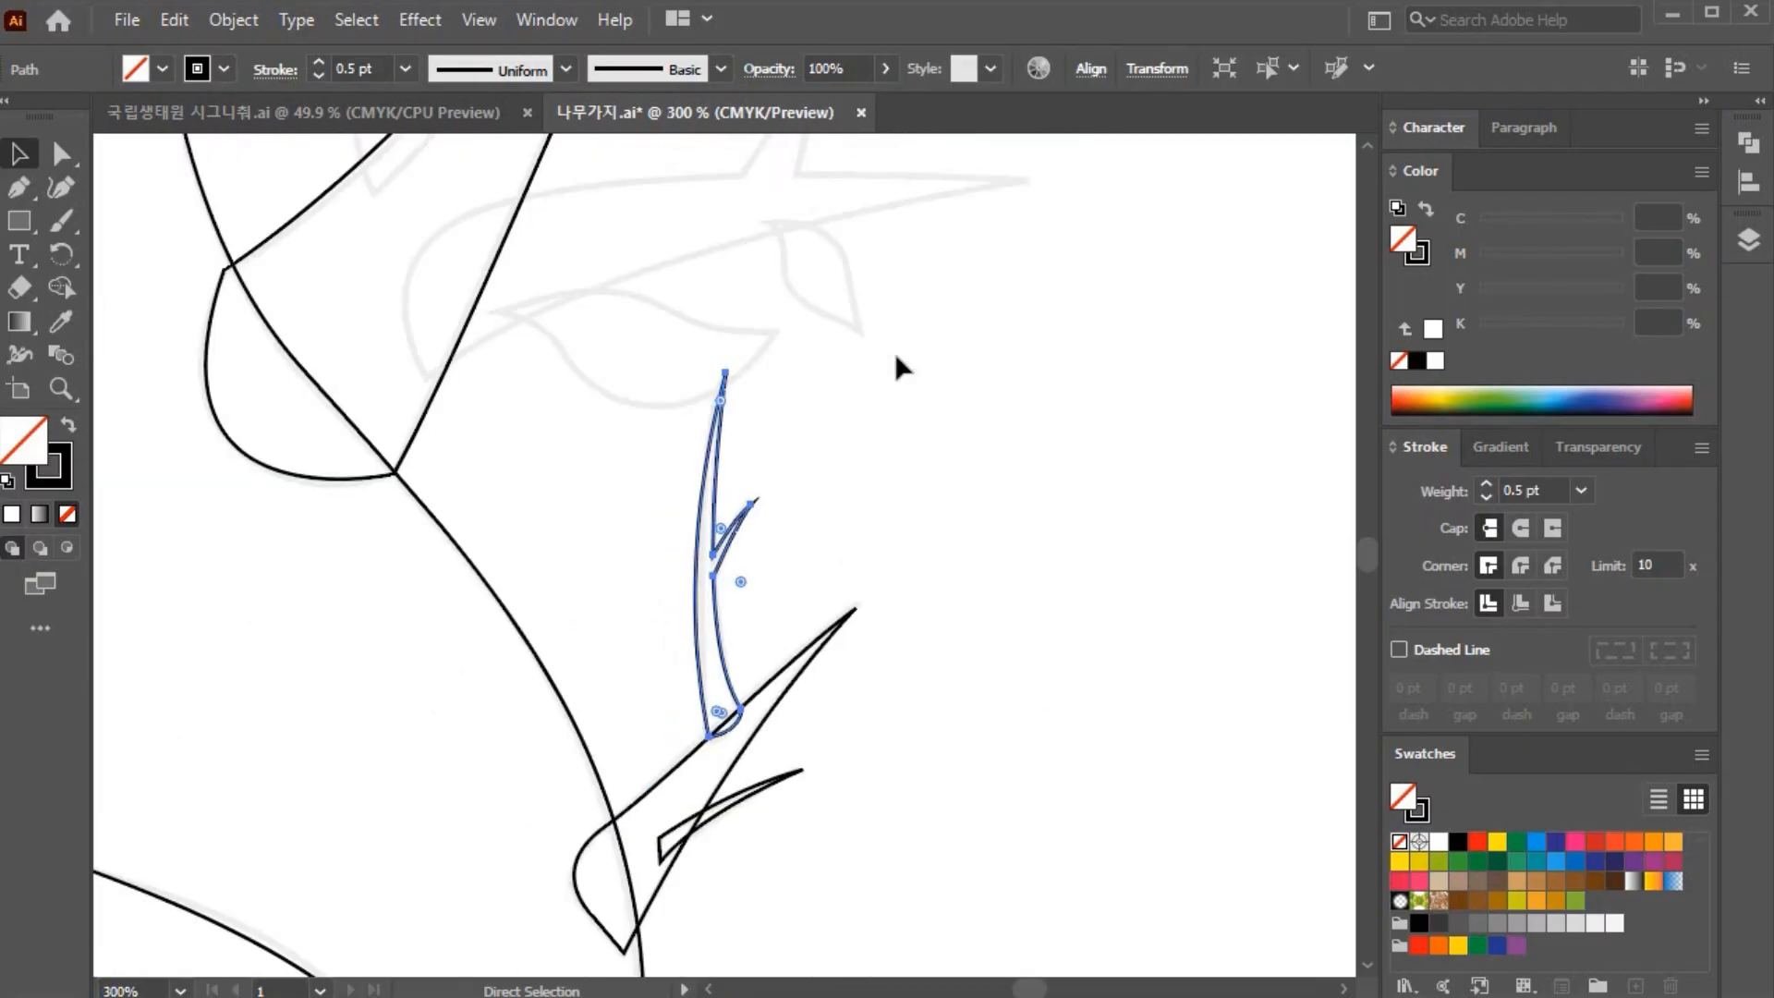
{"action": "left_click_drag", "start_coordinate": [896, 358], "coordinate": [963, 781]}
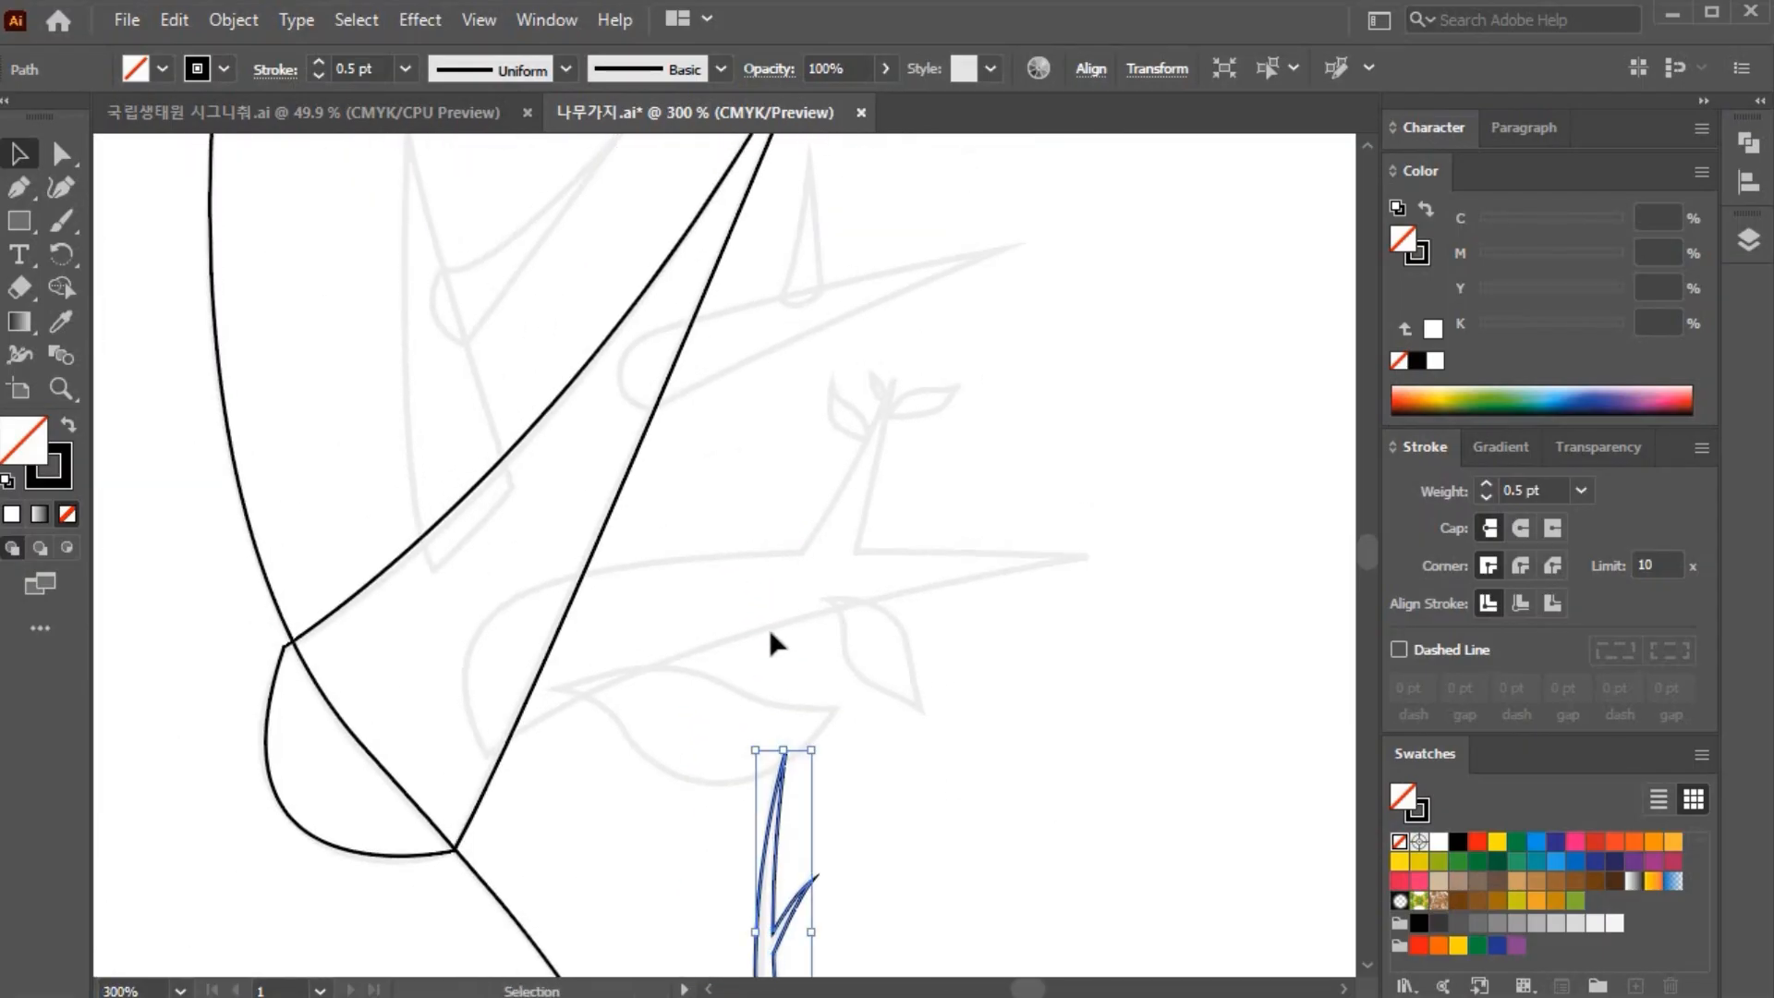
{"action": "left_click", "coordinate": [19, 188]}
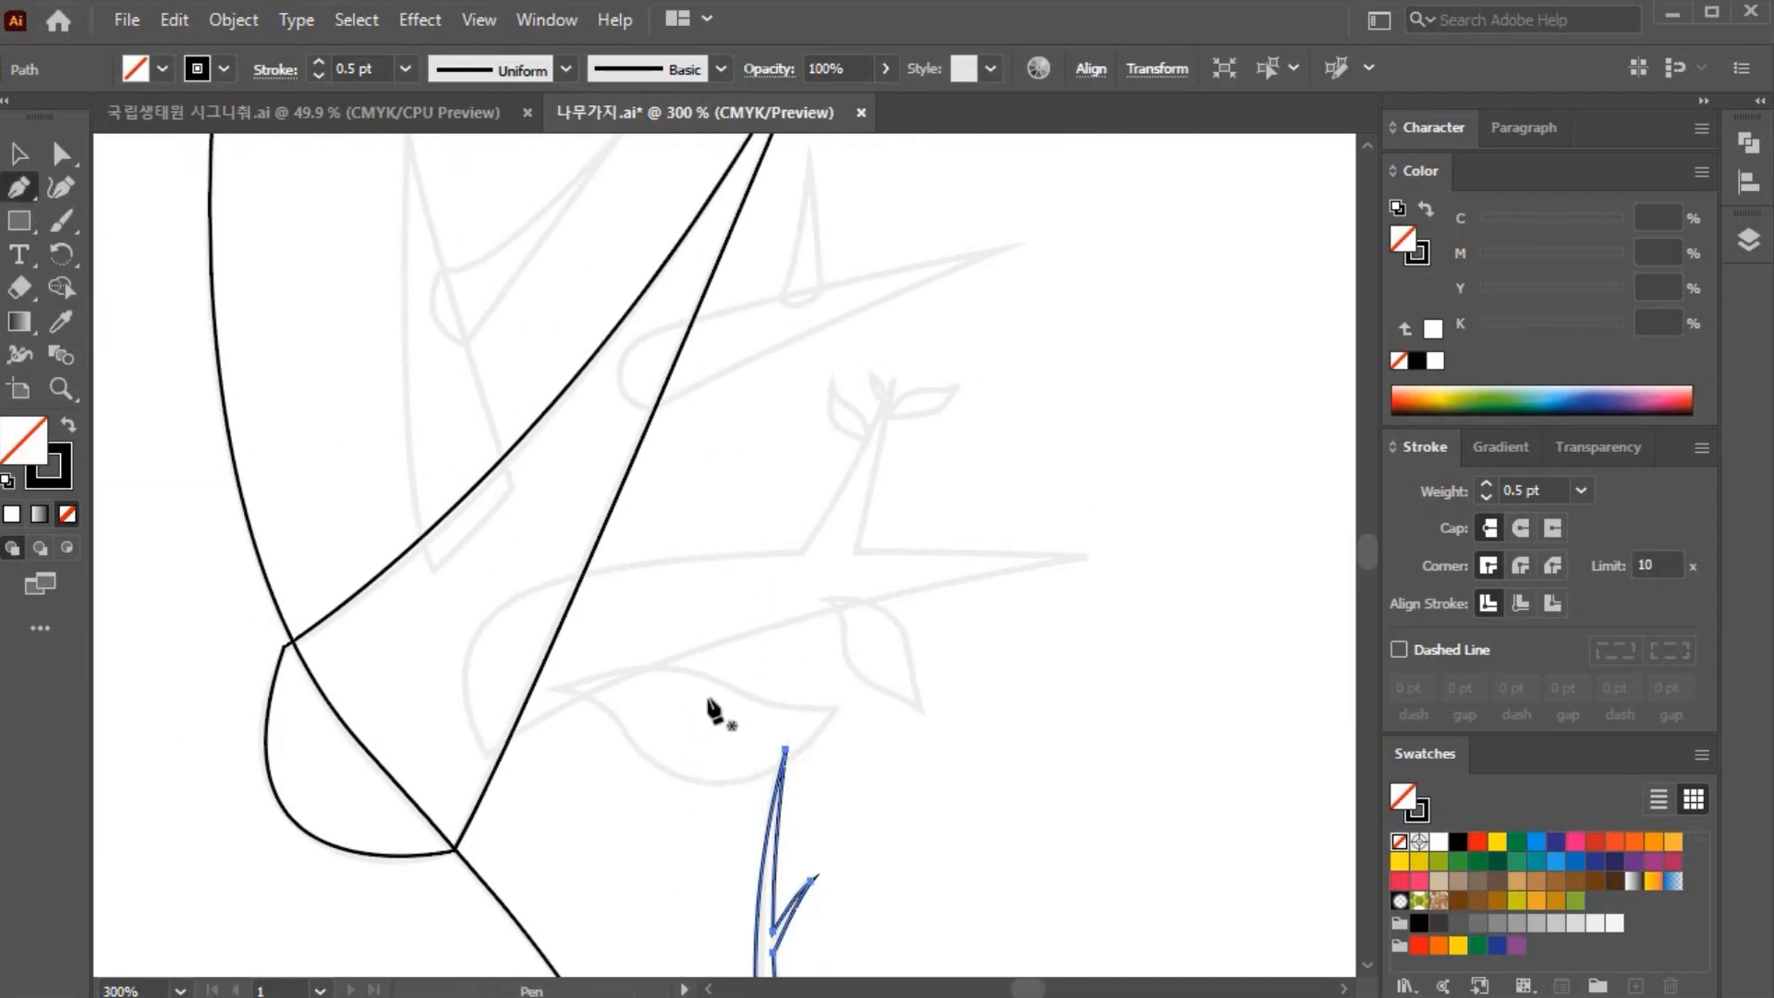
{"action": "left_click", "coordinate": [486, 748]}
{"action": "left_click_drag", "start_coordinate": [1081, 563], "coordinate": [1332, 528]}
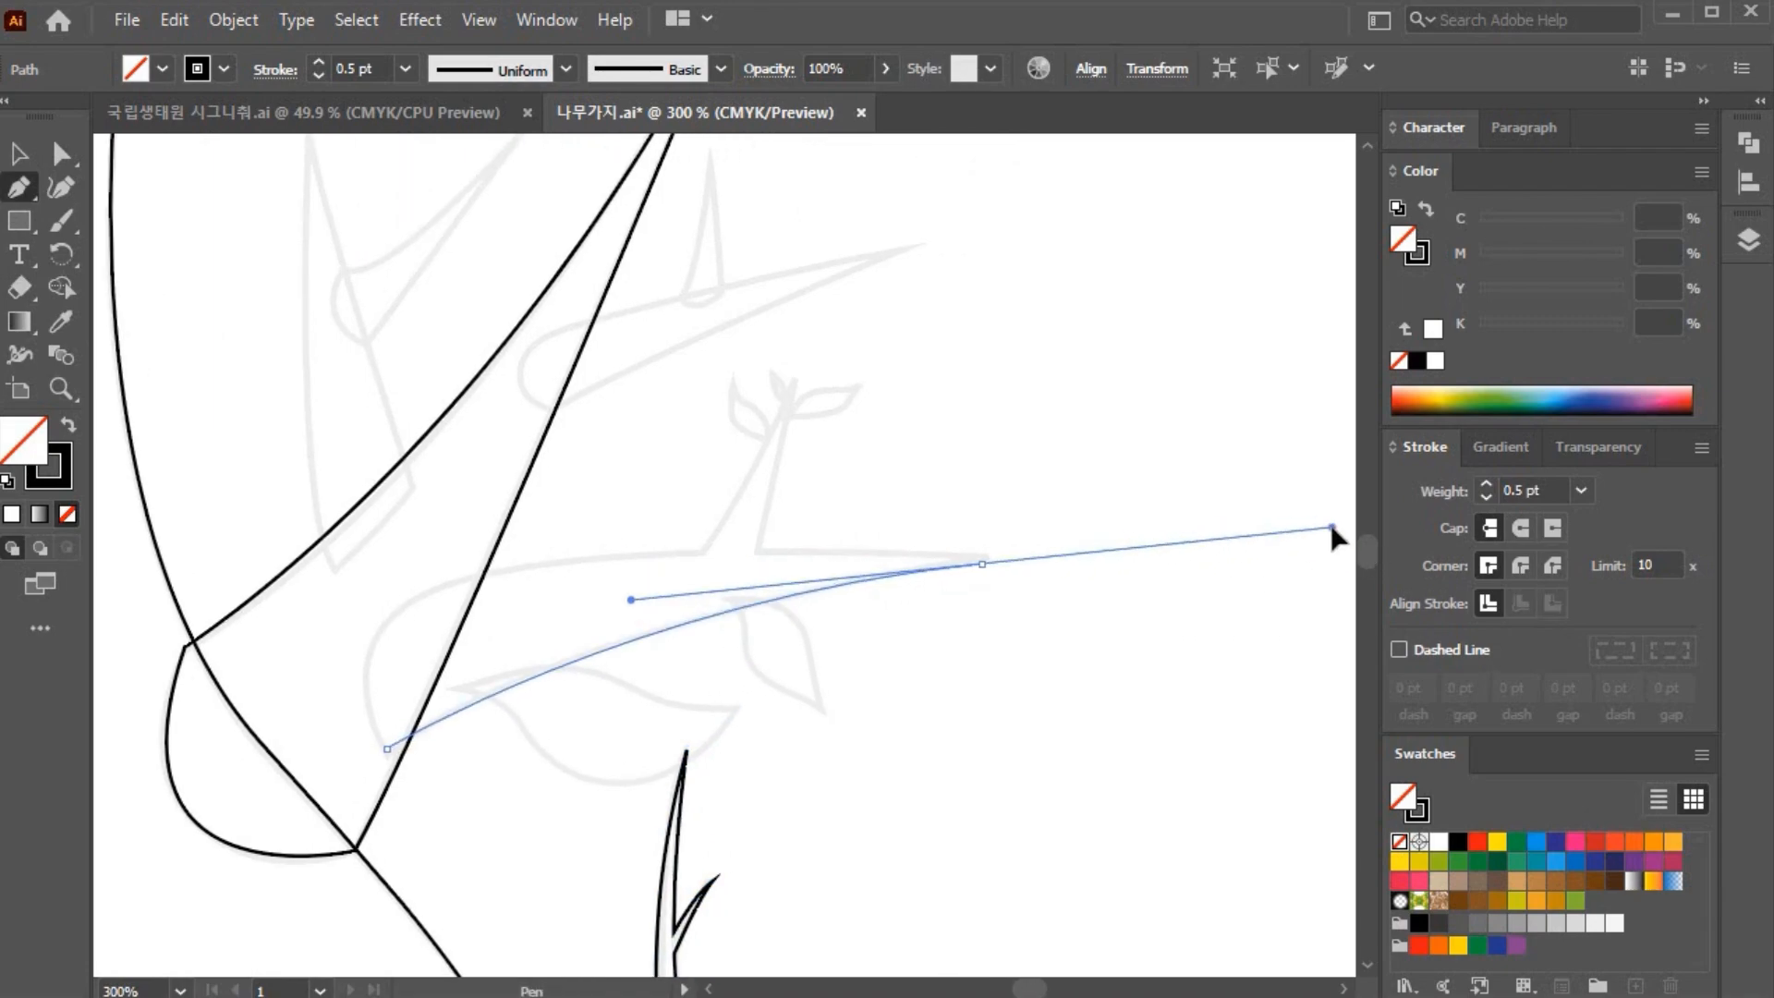
{"action": "left_click", "coordinate": [982, 563]}
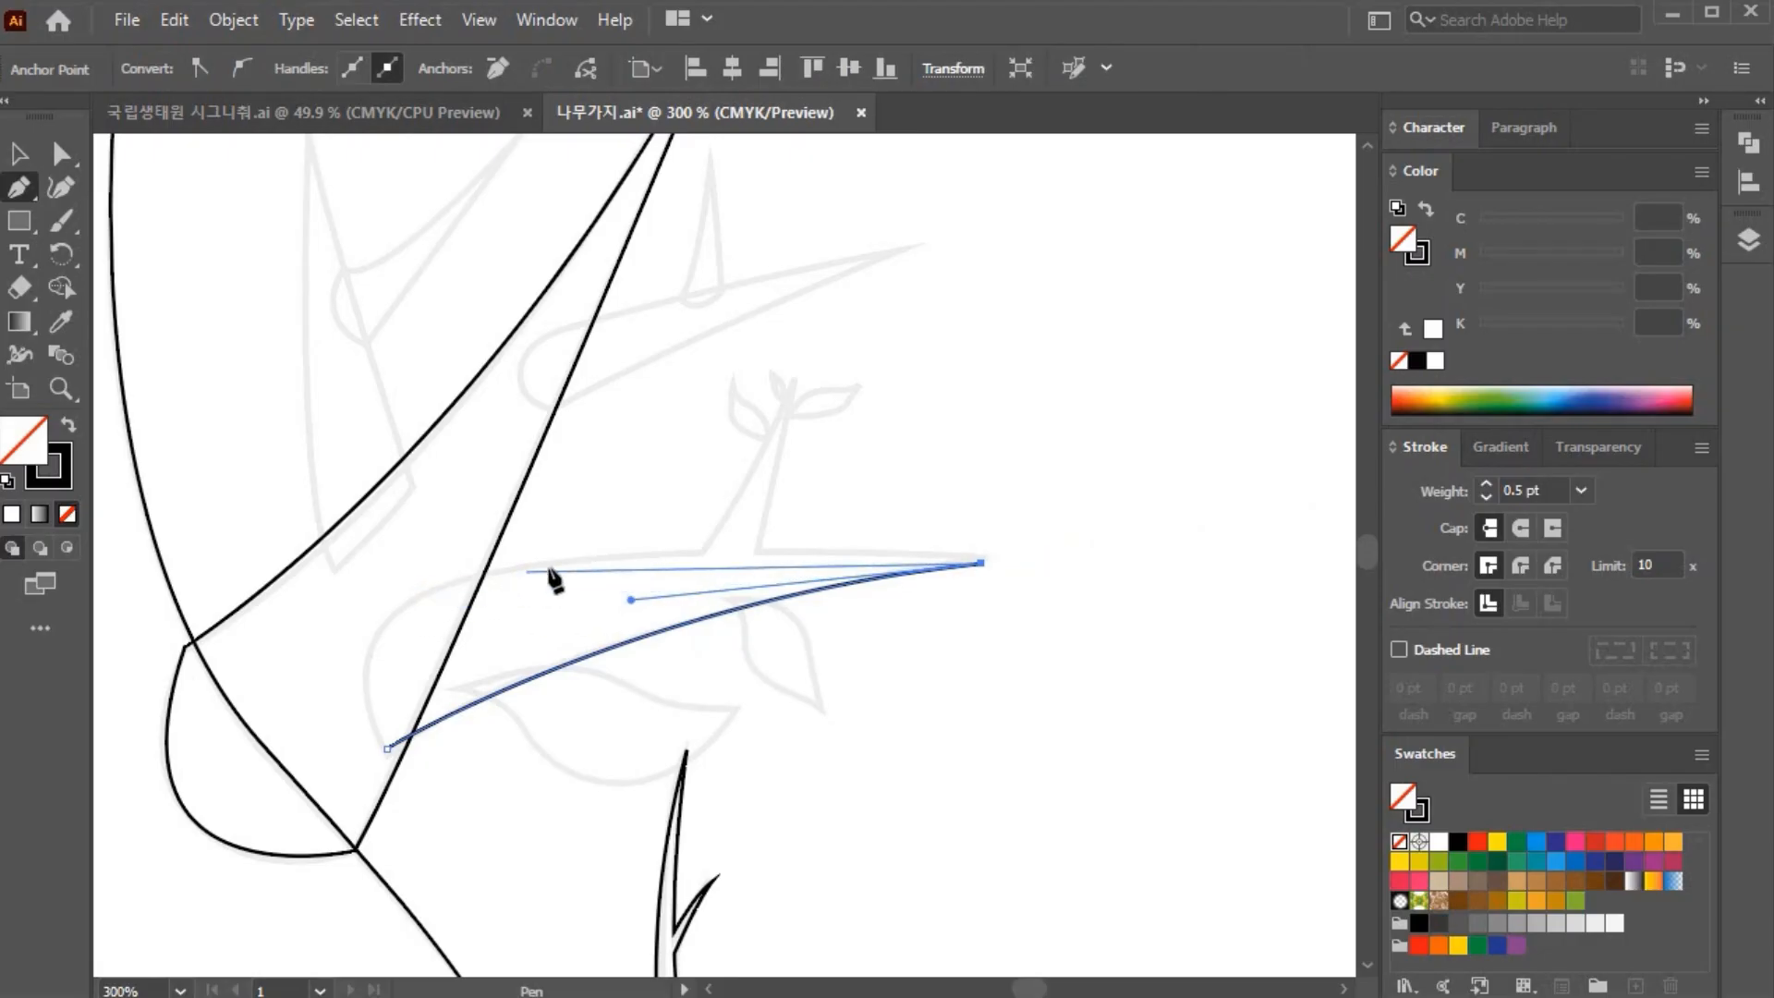
{"action": "left_click", "coordinate": [523, 564]}
{"action": "left_click_drag", "start_coordinate": [506, 580], "coordinate": [357, 583]}
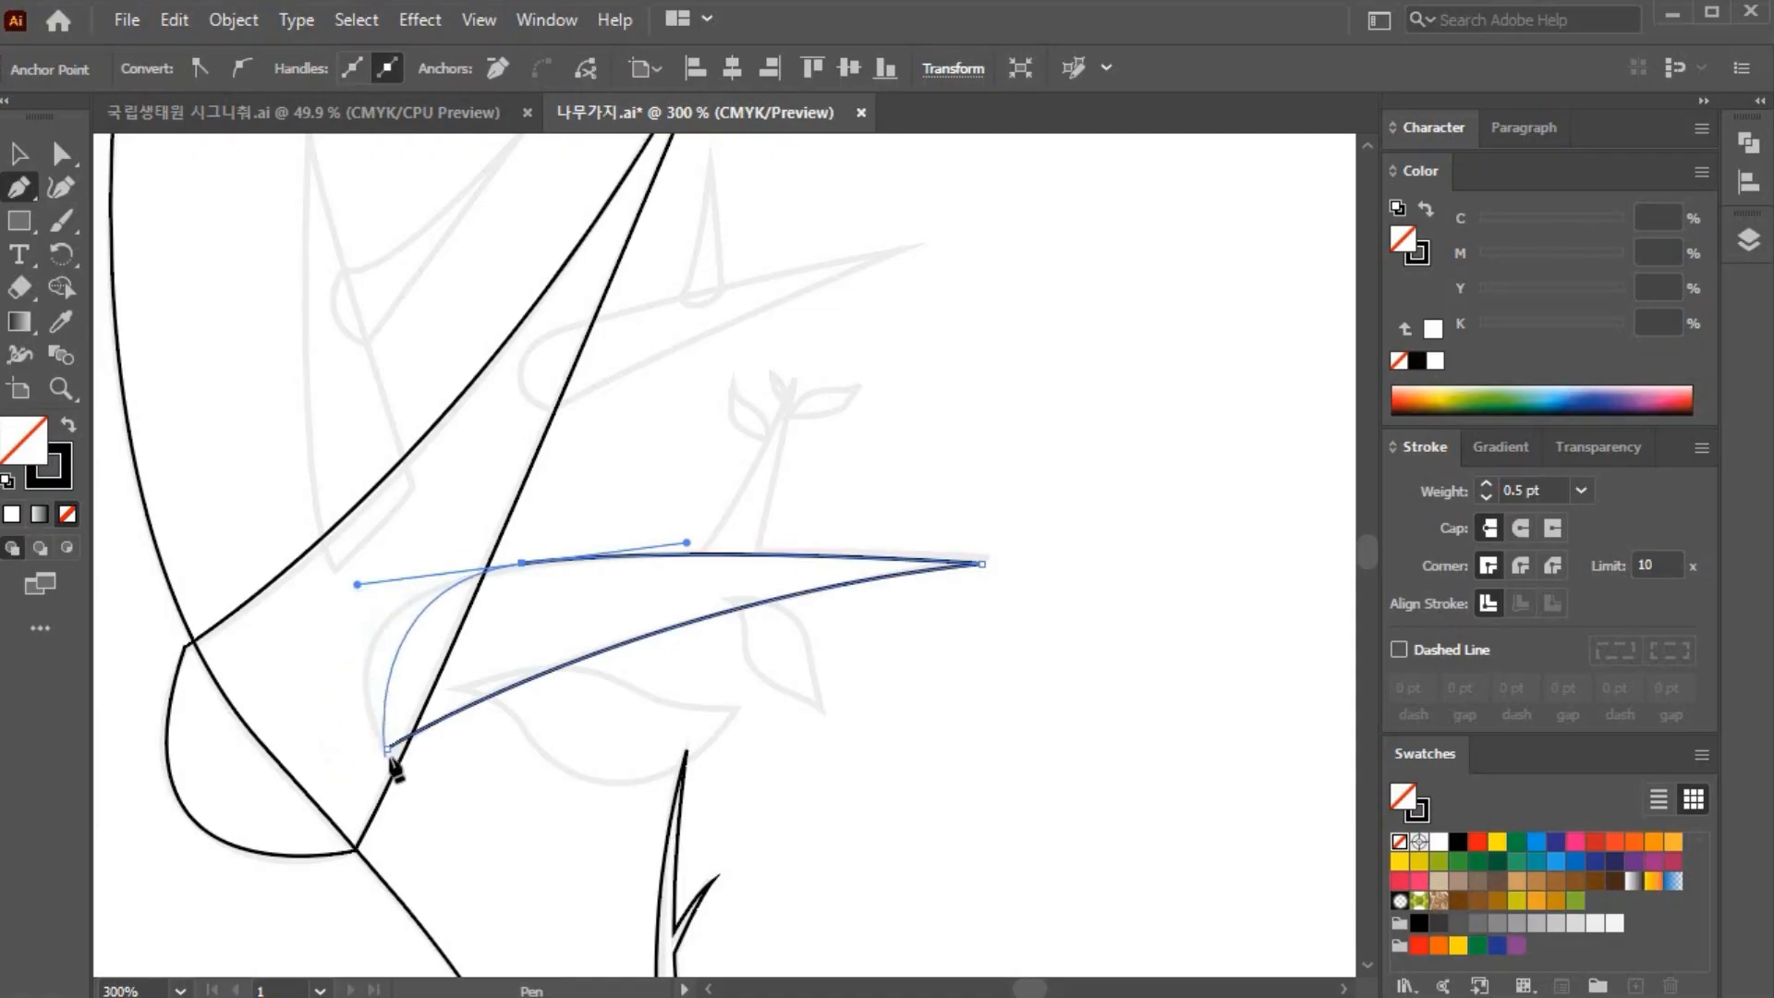
{"action": "left_click_drag", "start_coordinate": [387, 748], "coordinate": [424, 804]}
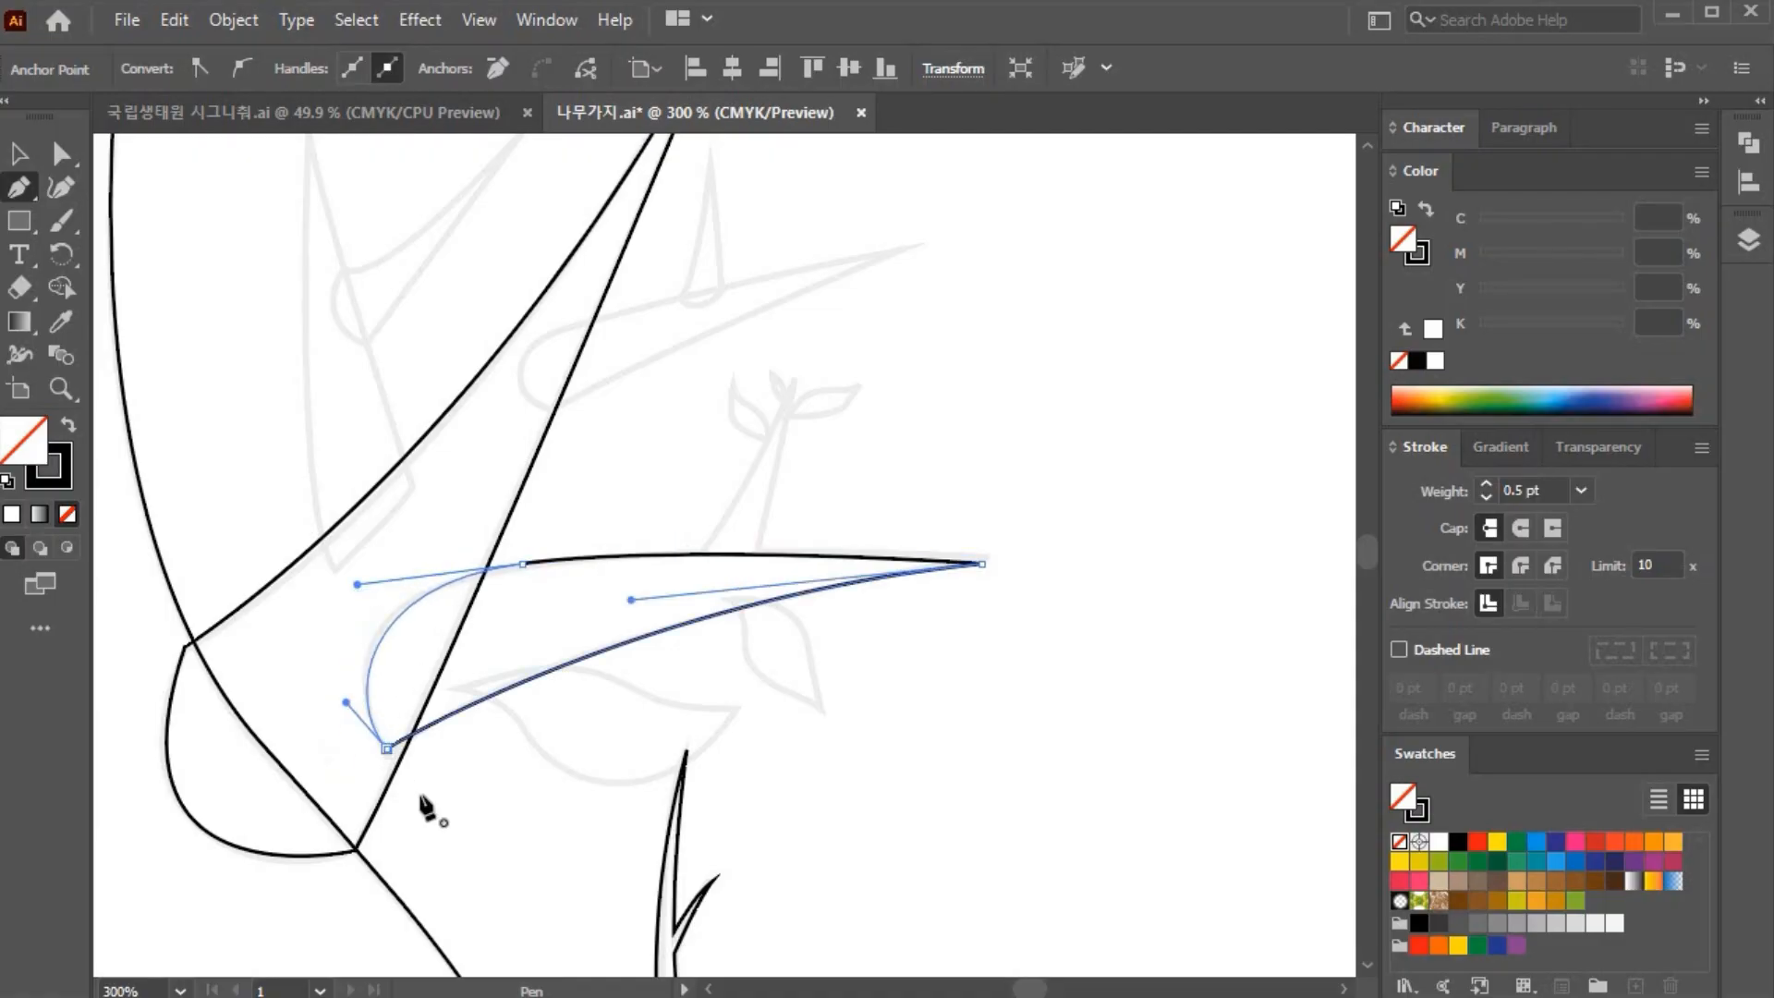
{"action": "left_click", "coordinate": [910, 633], "text": "ctrl"}
Step: Trace the pointed twig rising from the horizontal branch's upper edge as a closed path and deselect it
{"action": "left_click", "coordinate": [686, 561]}
{"action": "left_click_drag", "start_coordinate": [795, 377], "coordinate": [805, 294]}
{"action": "left_click", "coordinate": [794, 377]}
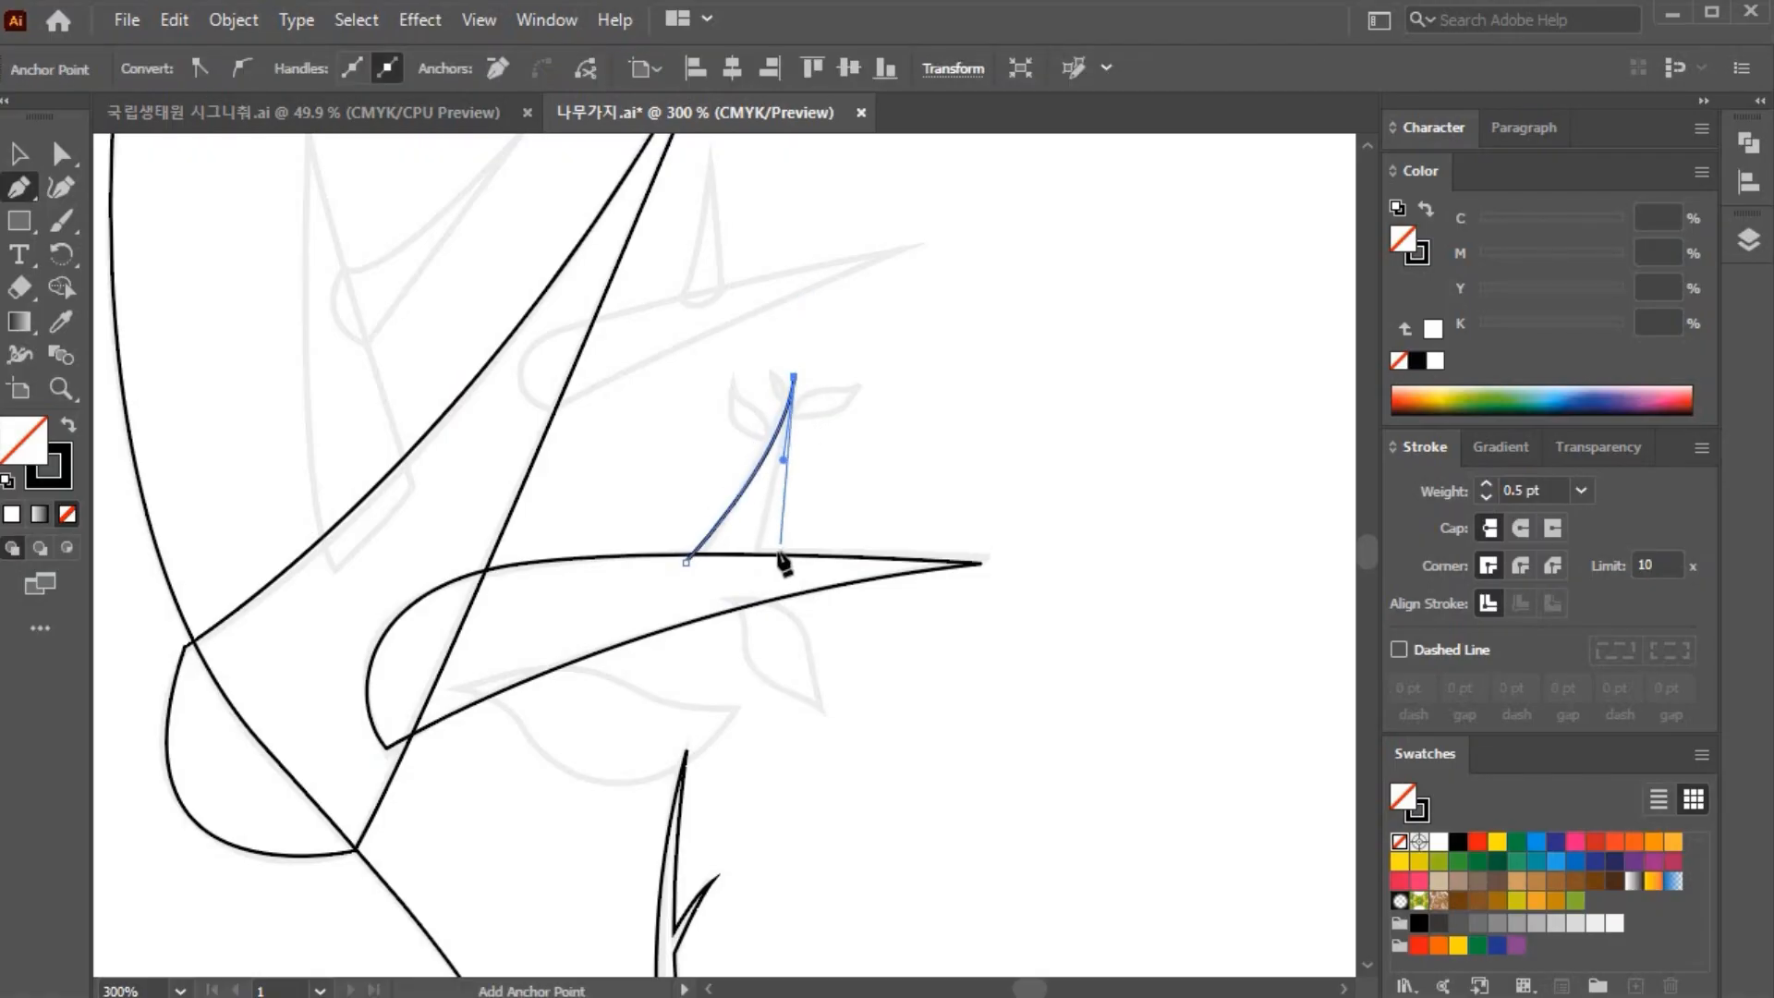
{"action": "left_click", "coordinate": [753, 565]}
{"action": "left_click", "coordinate": [689, 563]}
{"action": "left_click", "coordinate": [1024, 524], "text": "ctrl"}
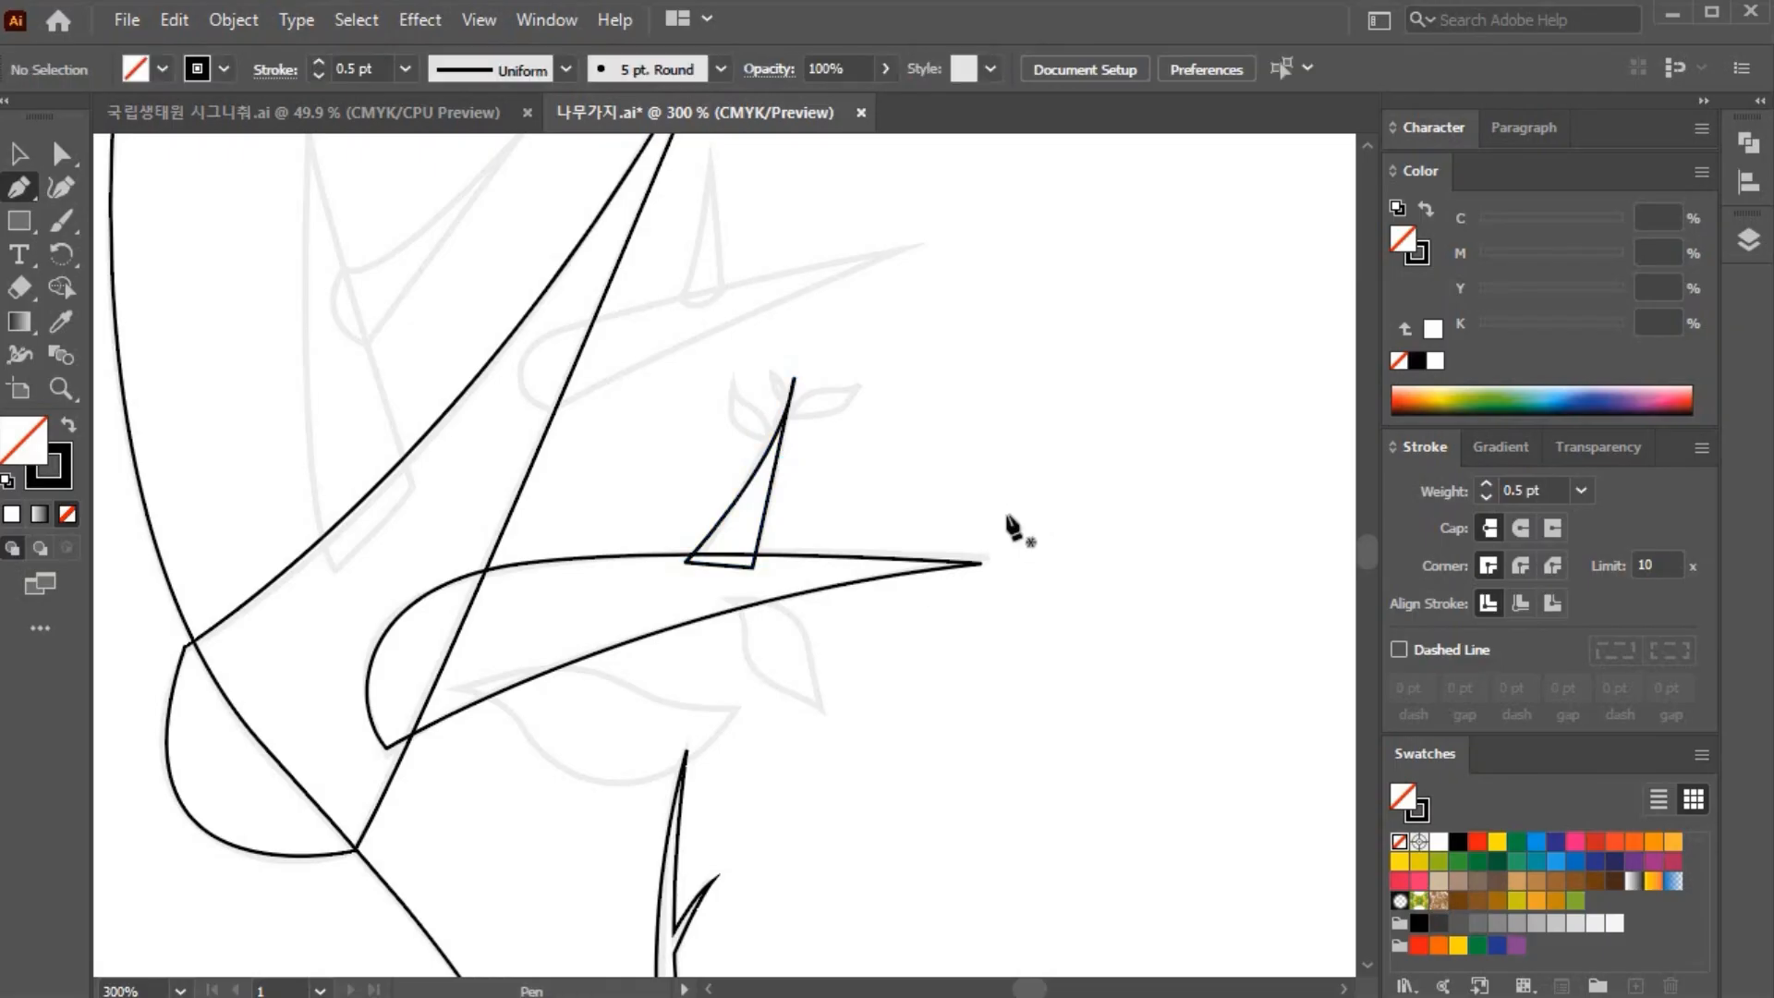
Step: Adjust the curve handle at the rising twig's tip so its left edge follows the sketch
{"action": "key", "text": "a"}
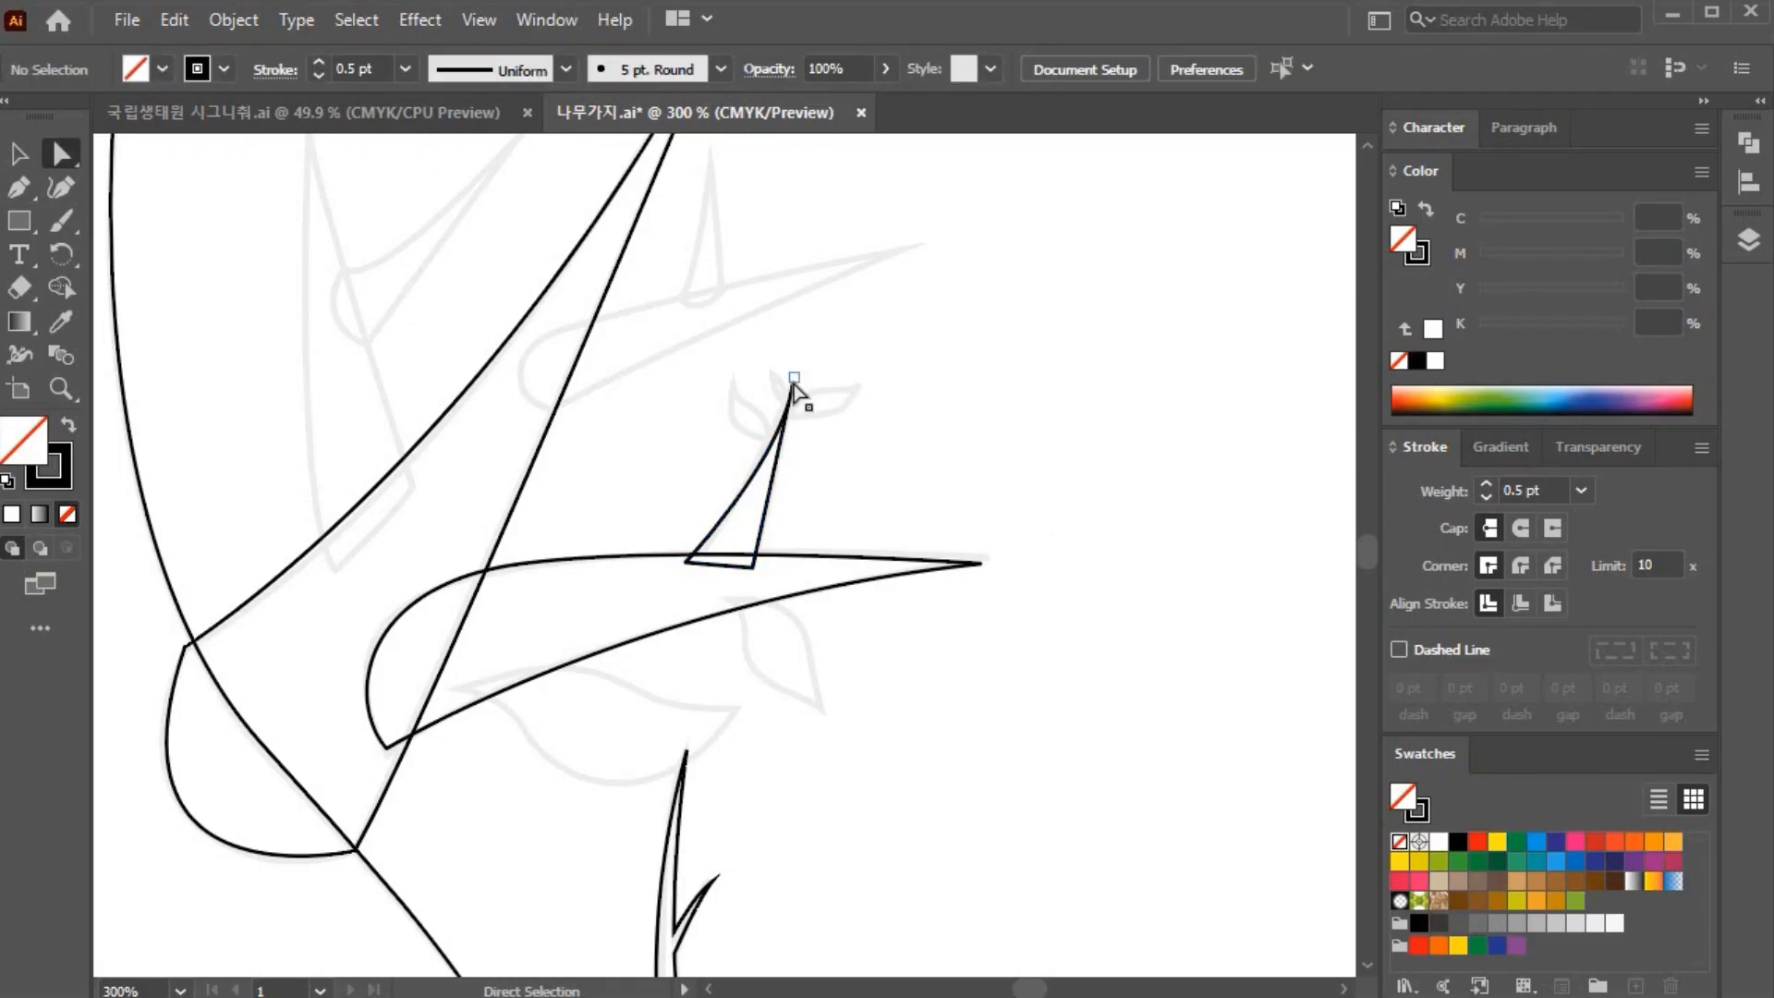
{"action": "left_click", "coordinate": [794, 379]}
{"action": "left_click_drag", "start_coordinate": [777, 460], "coordinate": [765, 466]}
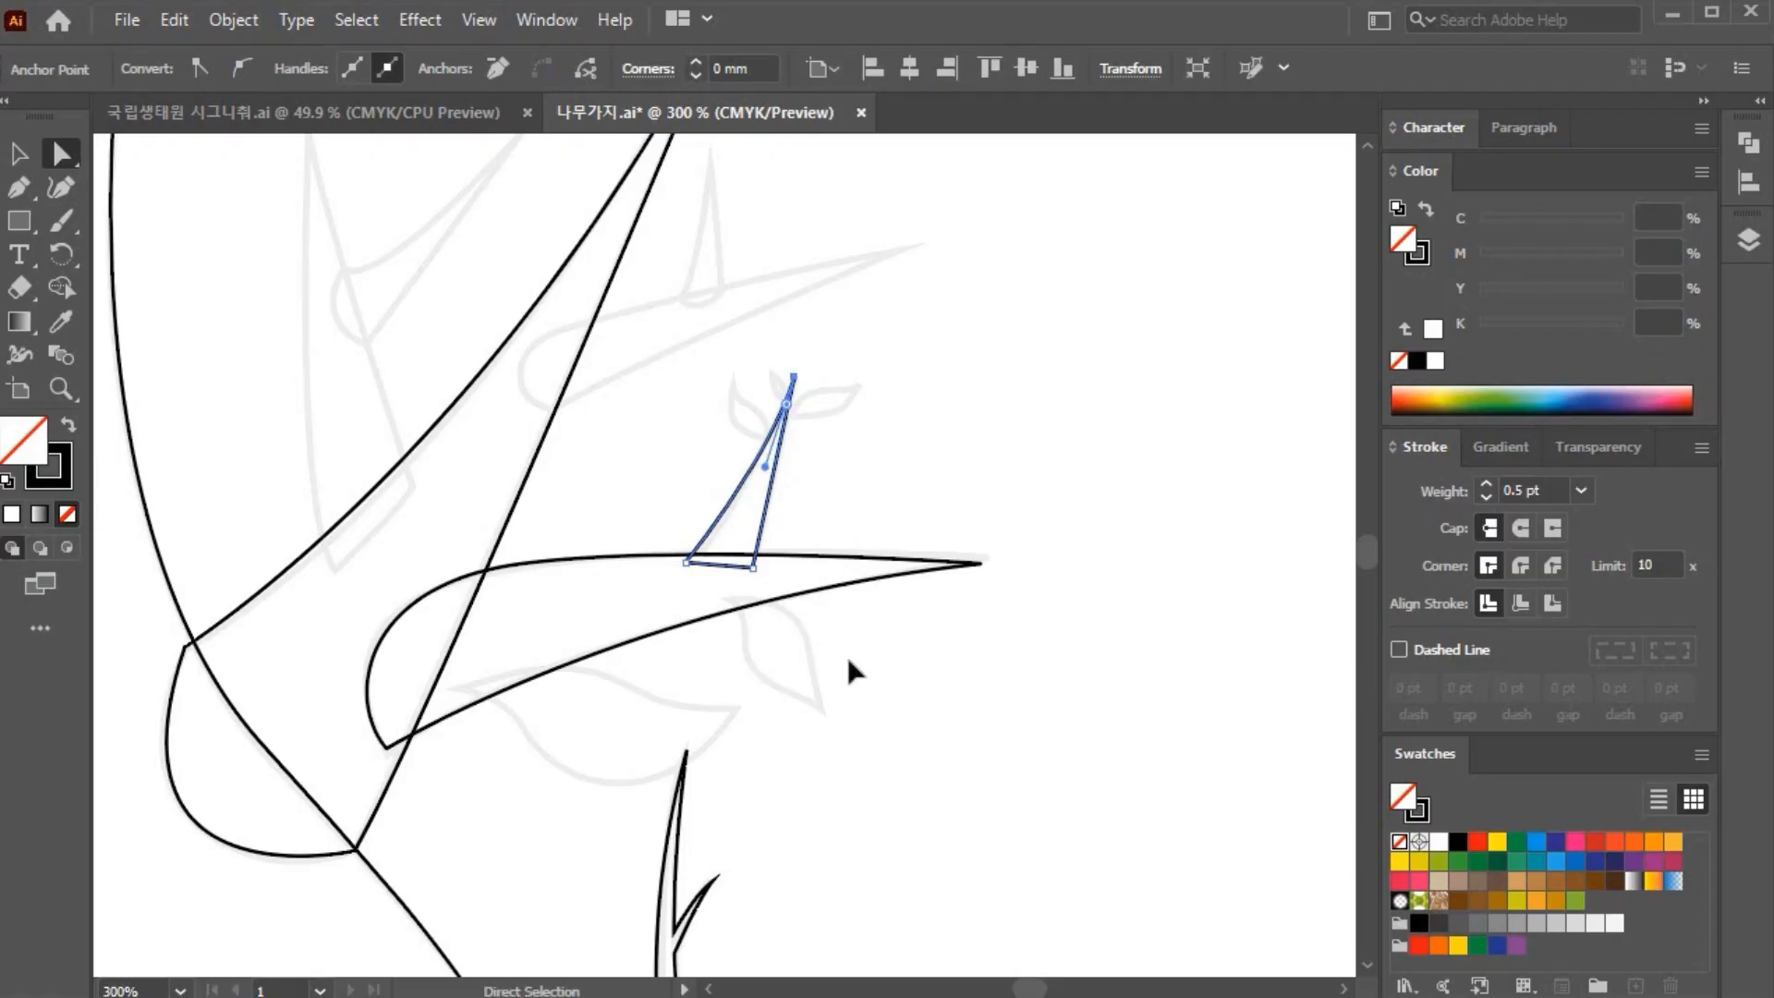
Step: Unite the horizontal branch and its rising twig into one shape with Pathfinder, and deselect it
{"action": "key", "text": "v"}
{"action": "left_click_drag", "start_coordinate": [662, 501], "coordinate": [765, 577]}
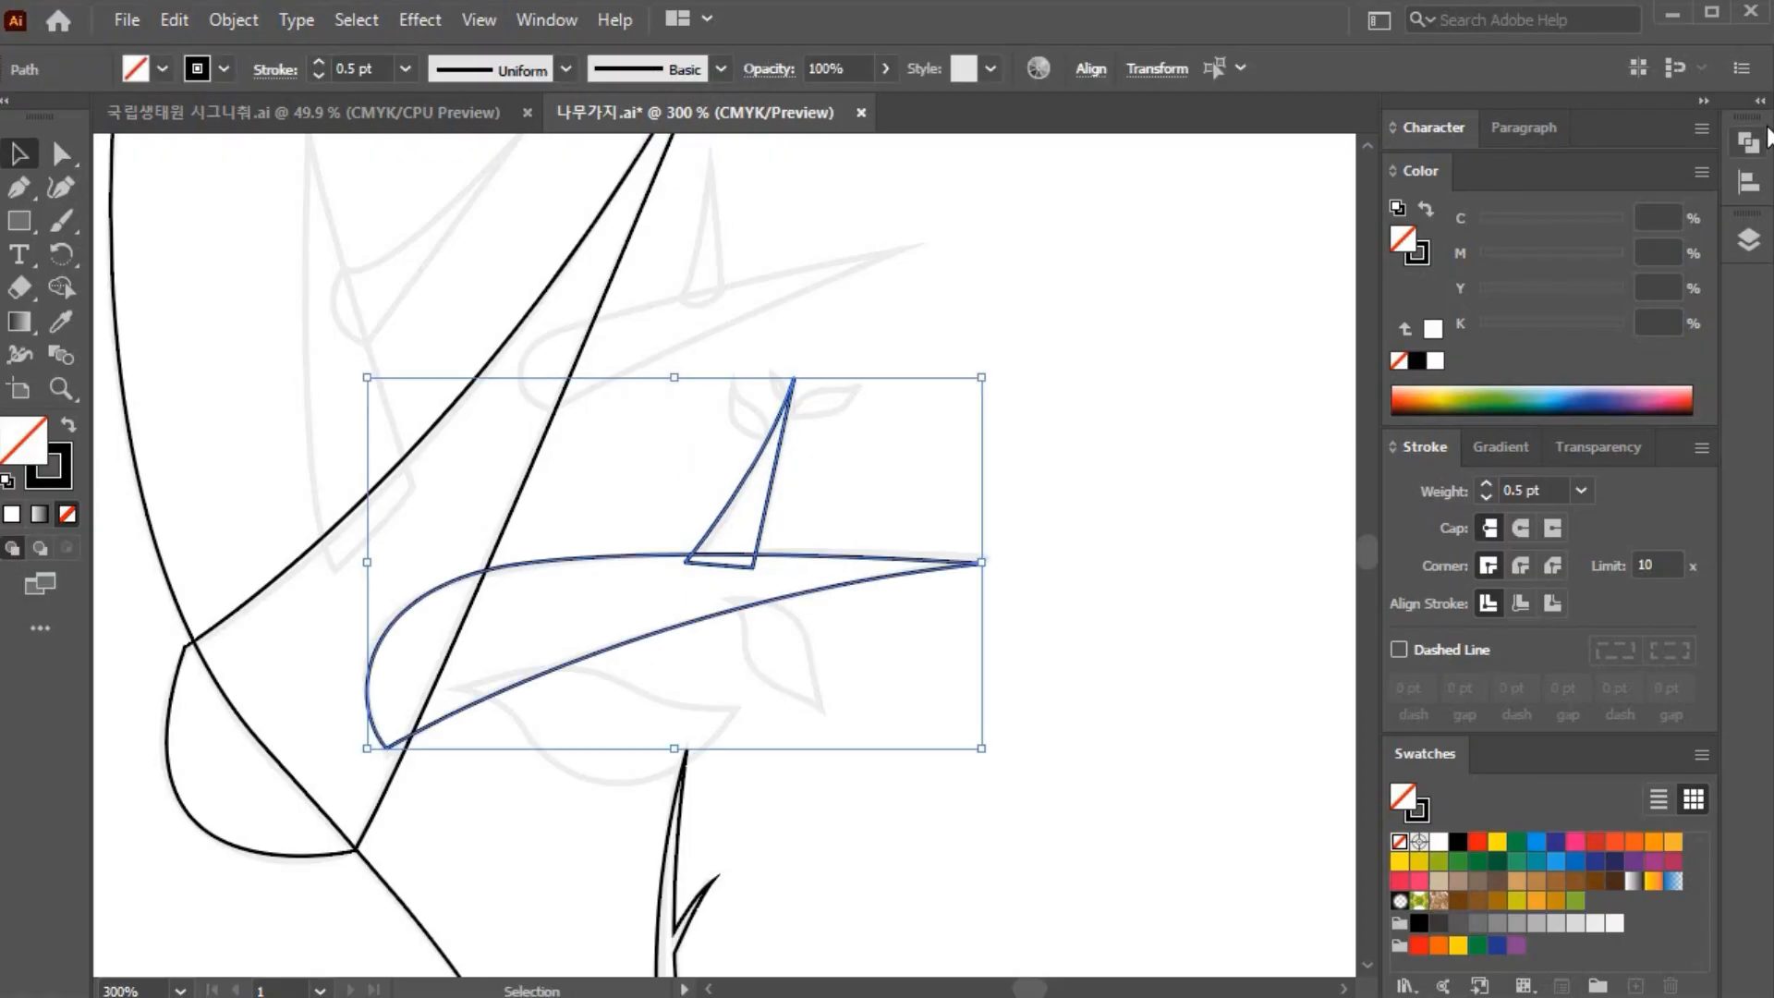
{"action": "left_click", "coordinate": [1757, 101]}
{"action": "left_click", "coordinate": [1477, 204]}
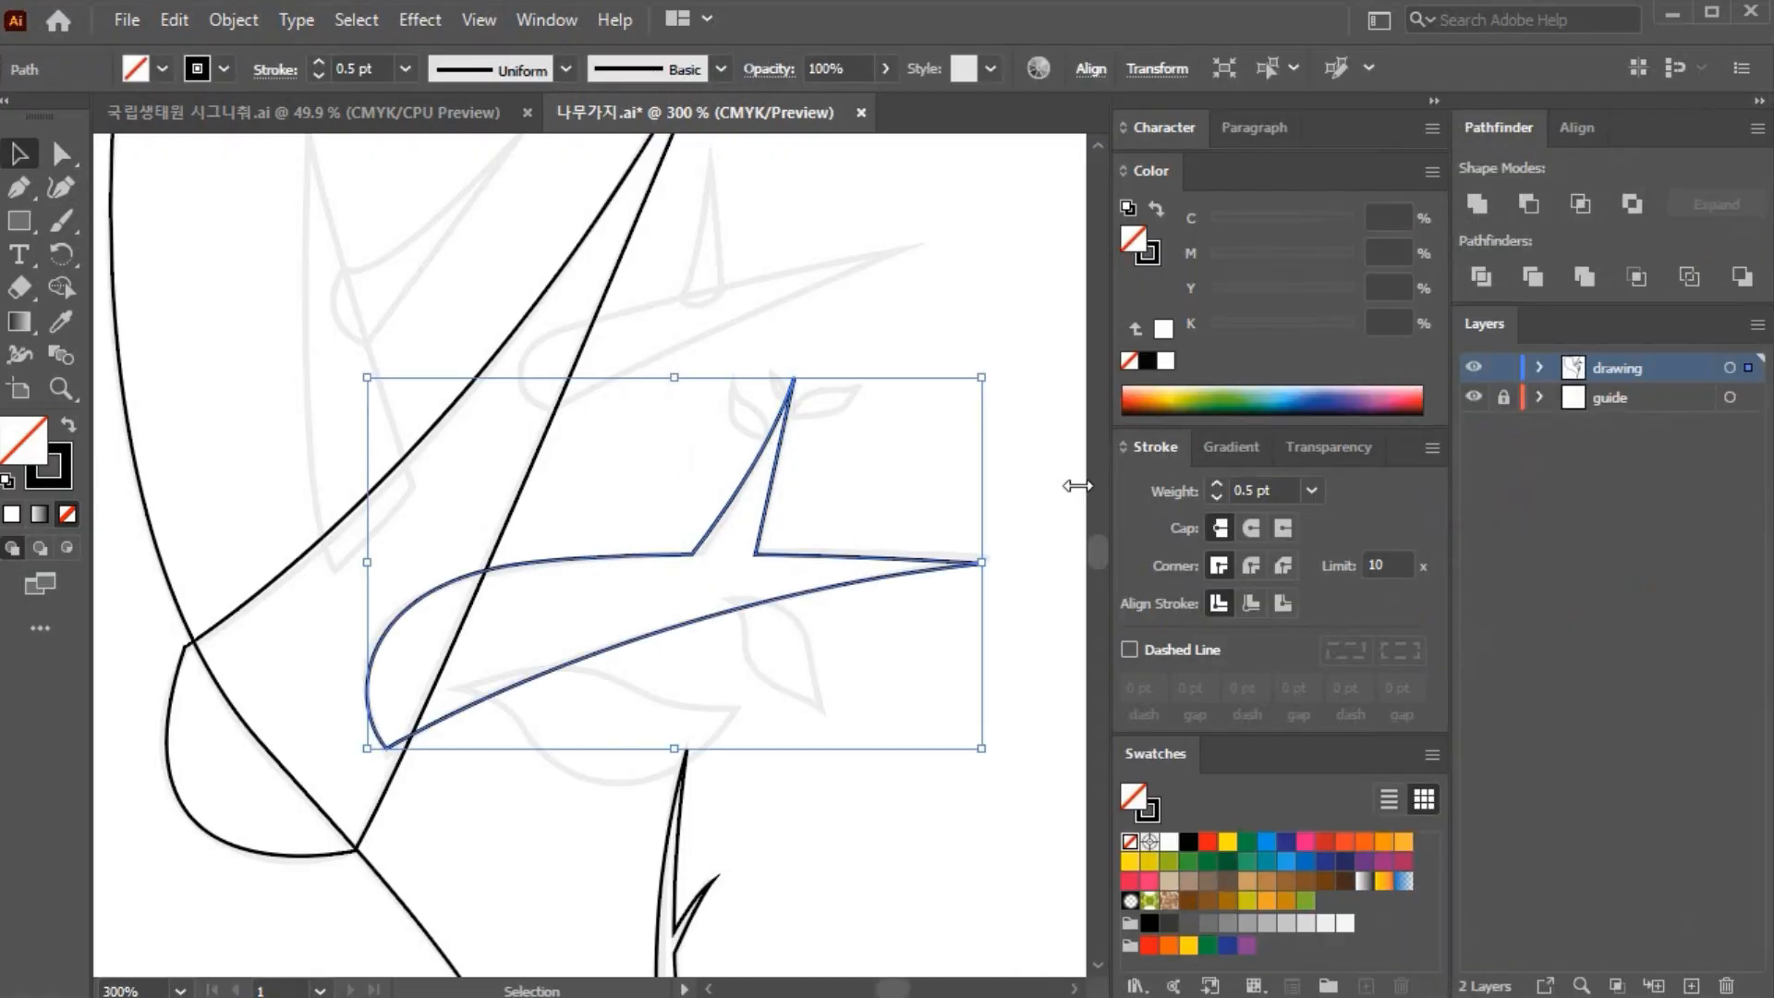
{"action": "left_click", "coordinate": [834, 785]}
Step: Trace the large leaf below the horizontal branch as a closed path with the Pen tool, redoing the anchor on its lower edge
{"action": "left_click_drag", "start_coordinate": [664, 457], "coordinate": [749, 665]}
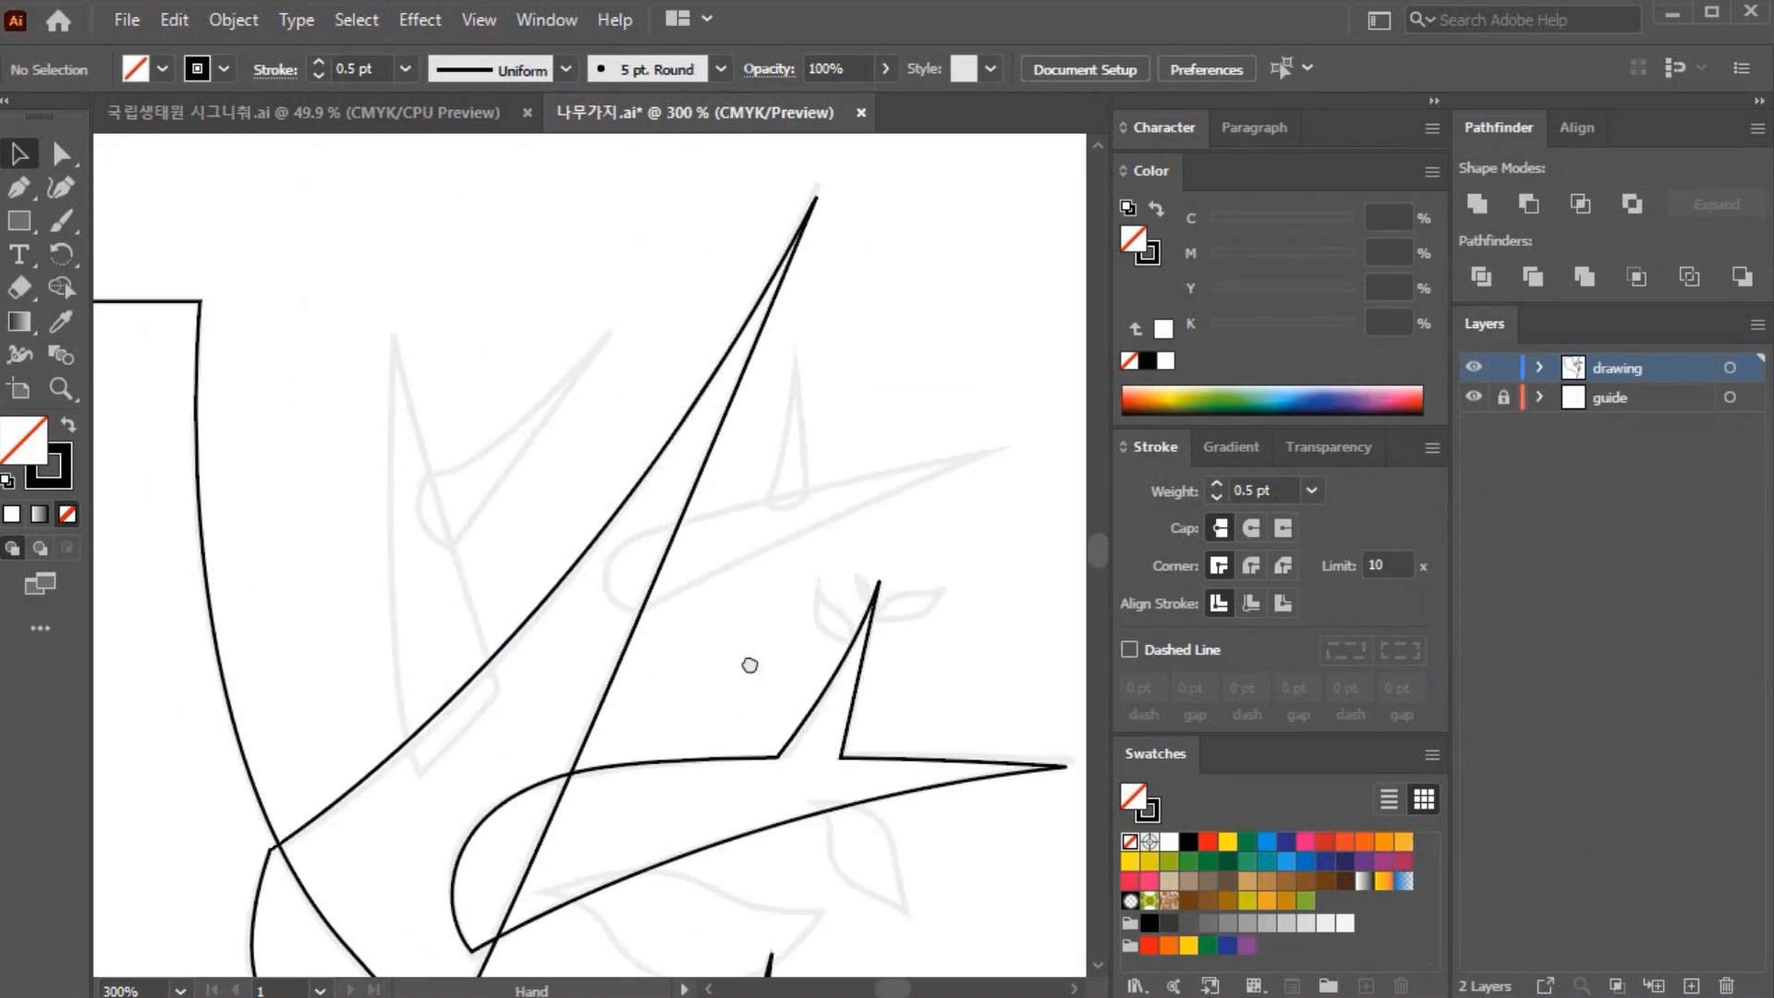
{"action": "left_click", "coordinate": [20, 187]}
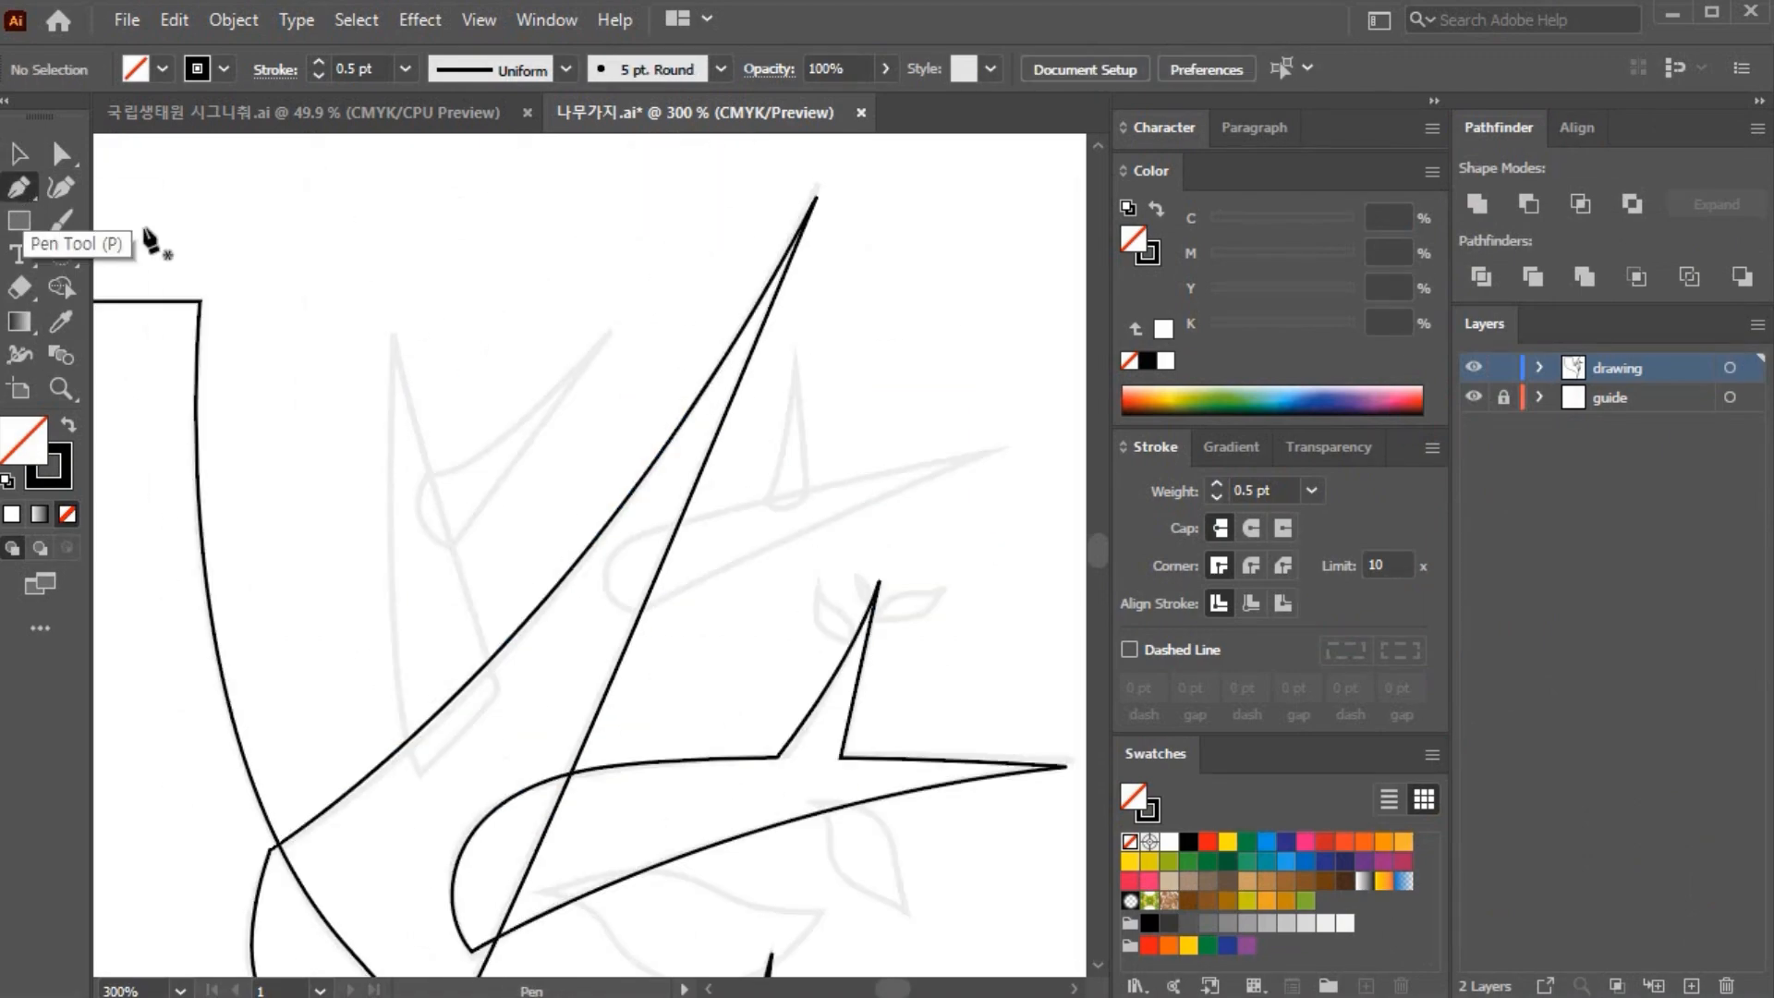
{"action": "left_click_drag", "start_coordinate": [834, 589], "coordinate": [773, 225]}
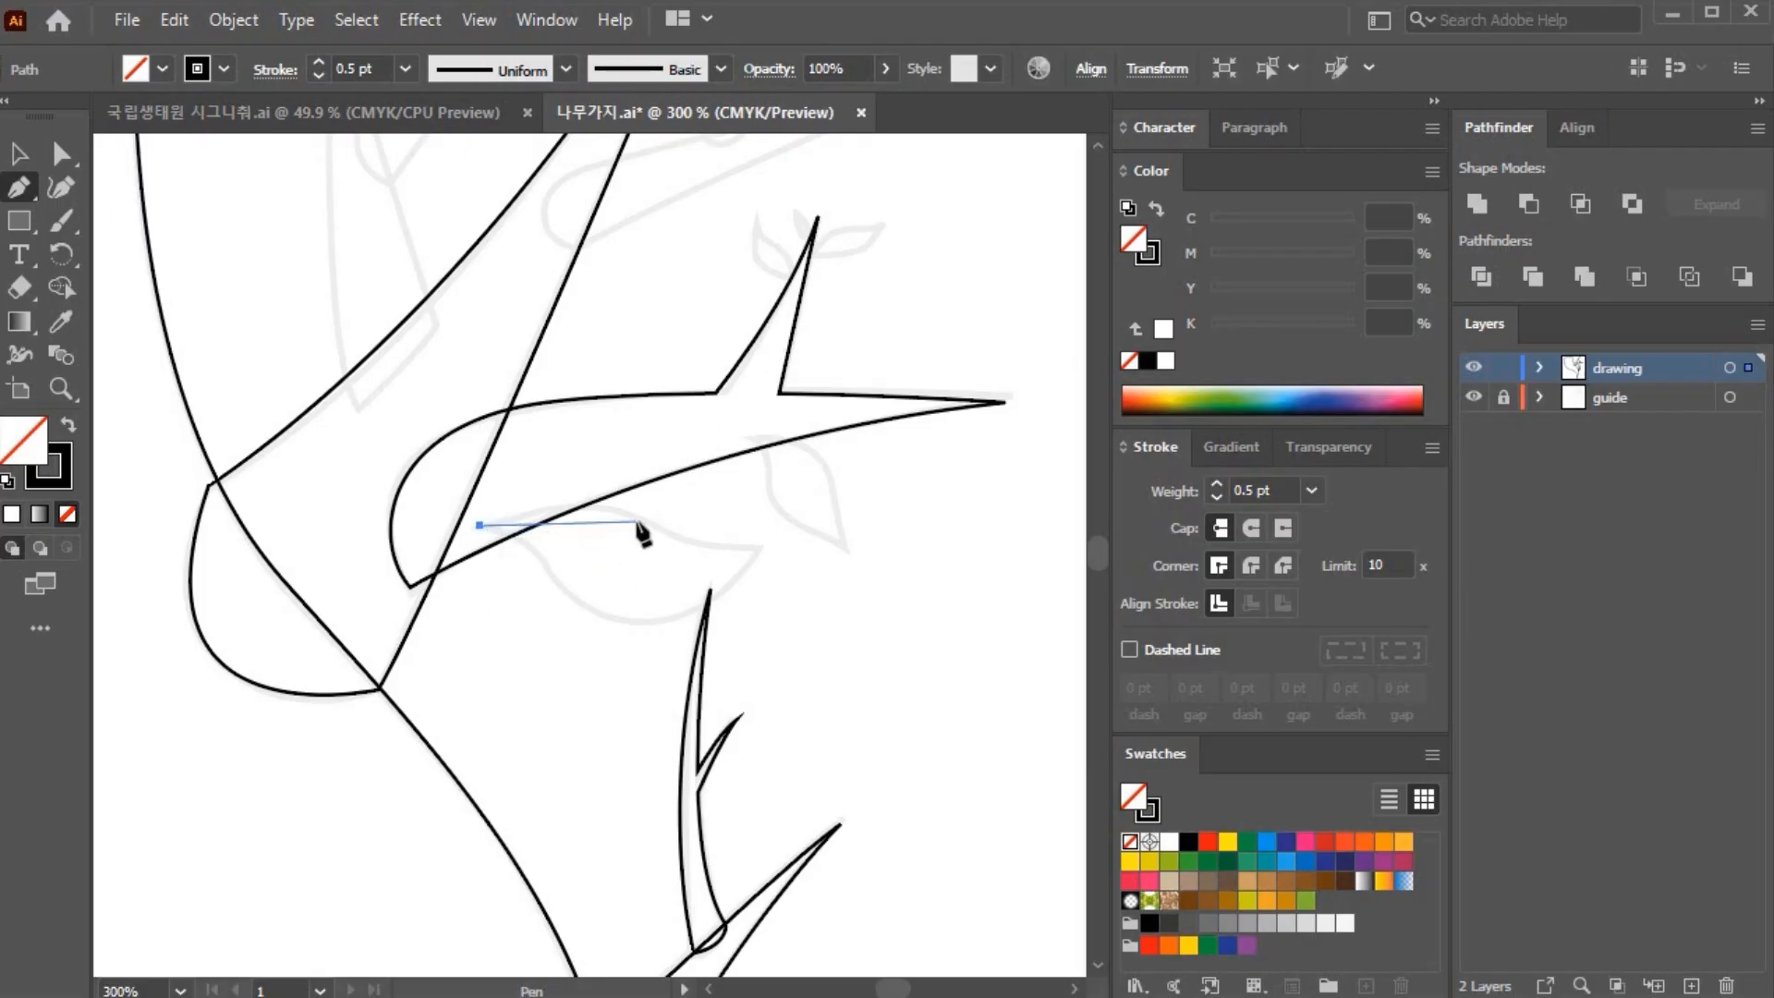
{"action": "left_click_drag", "start_coordinate": [638, 518], "coordinate": [735, 547]}
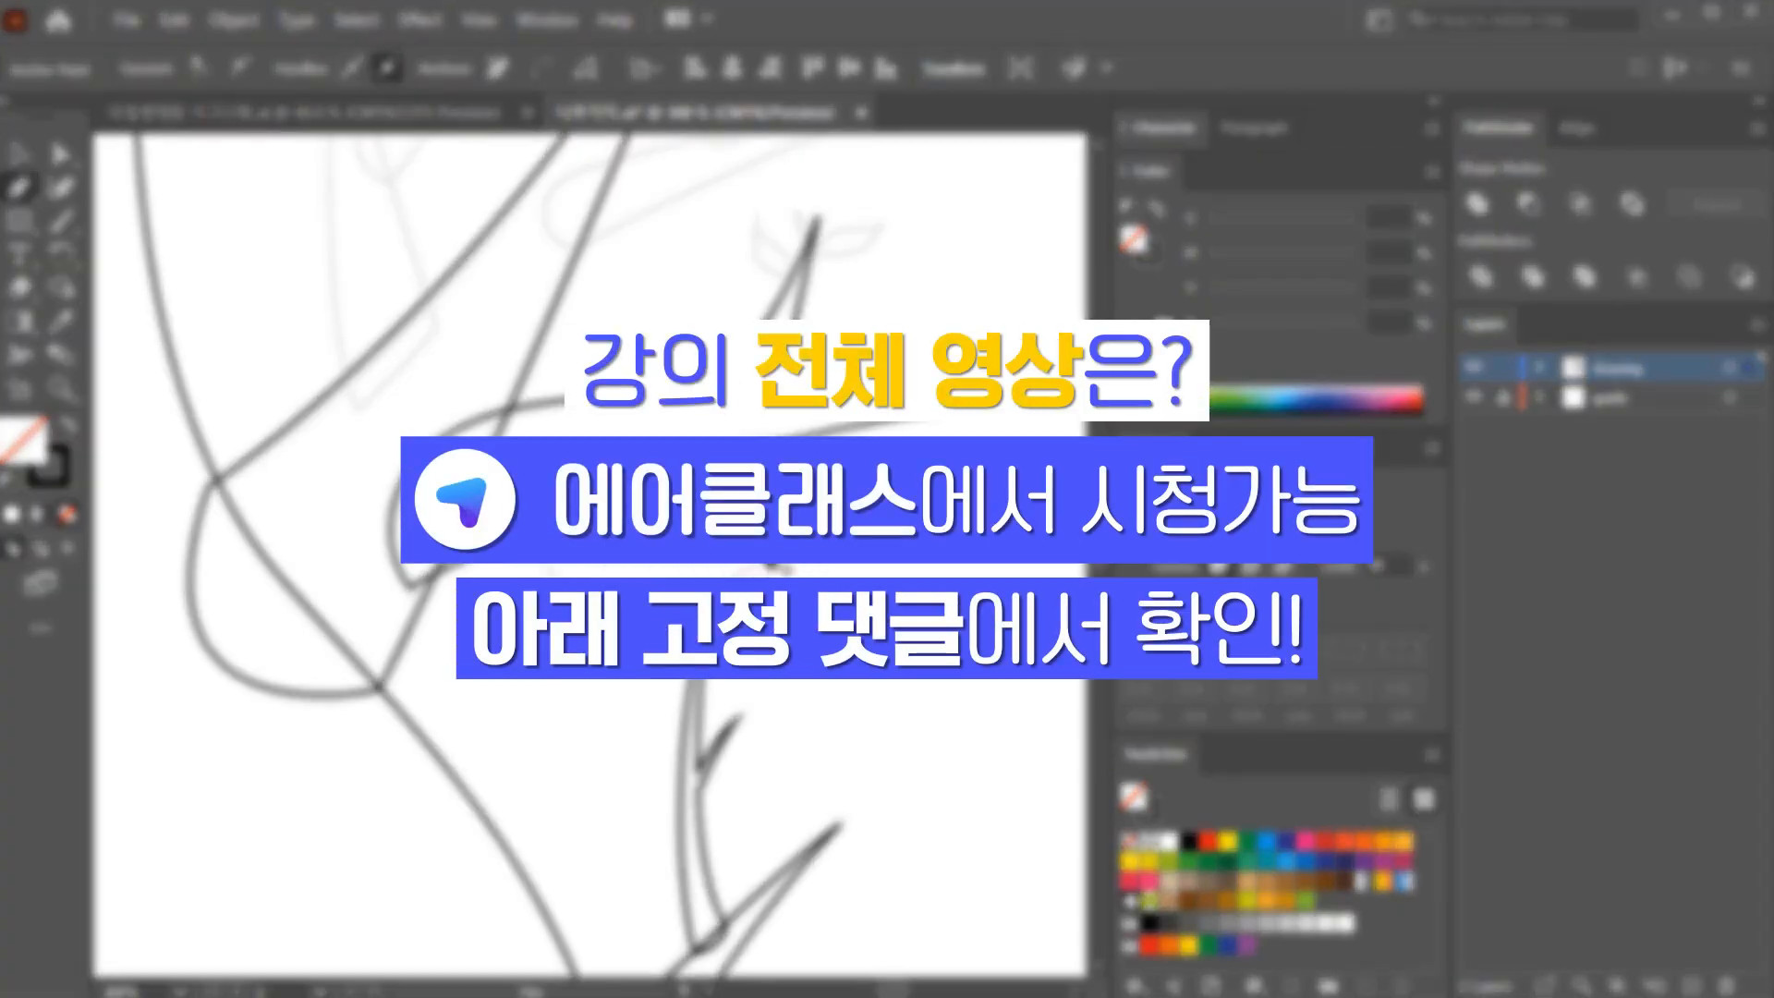
{"action": "left_click_drag", "start_coordinate": [577, 598], "coordinate": [467, 525]}
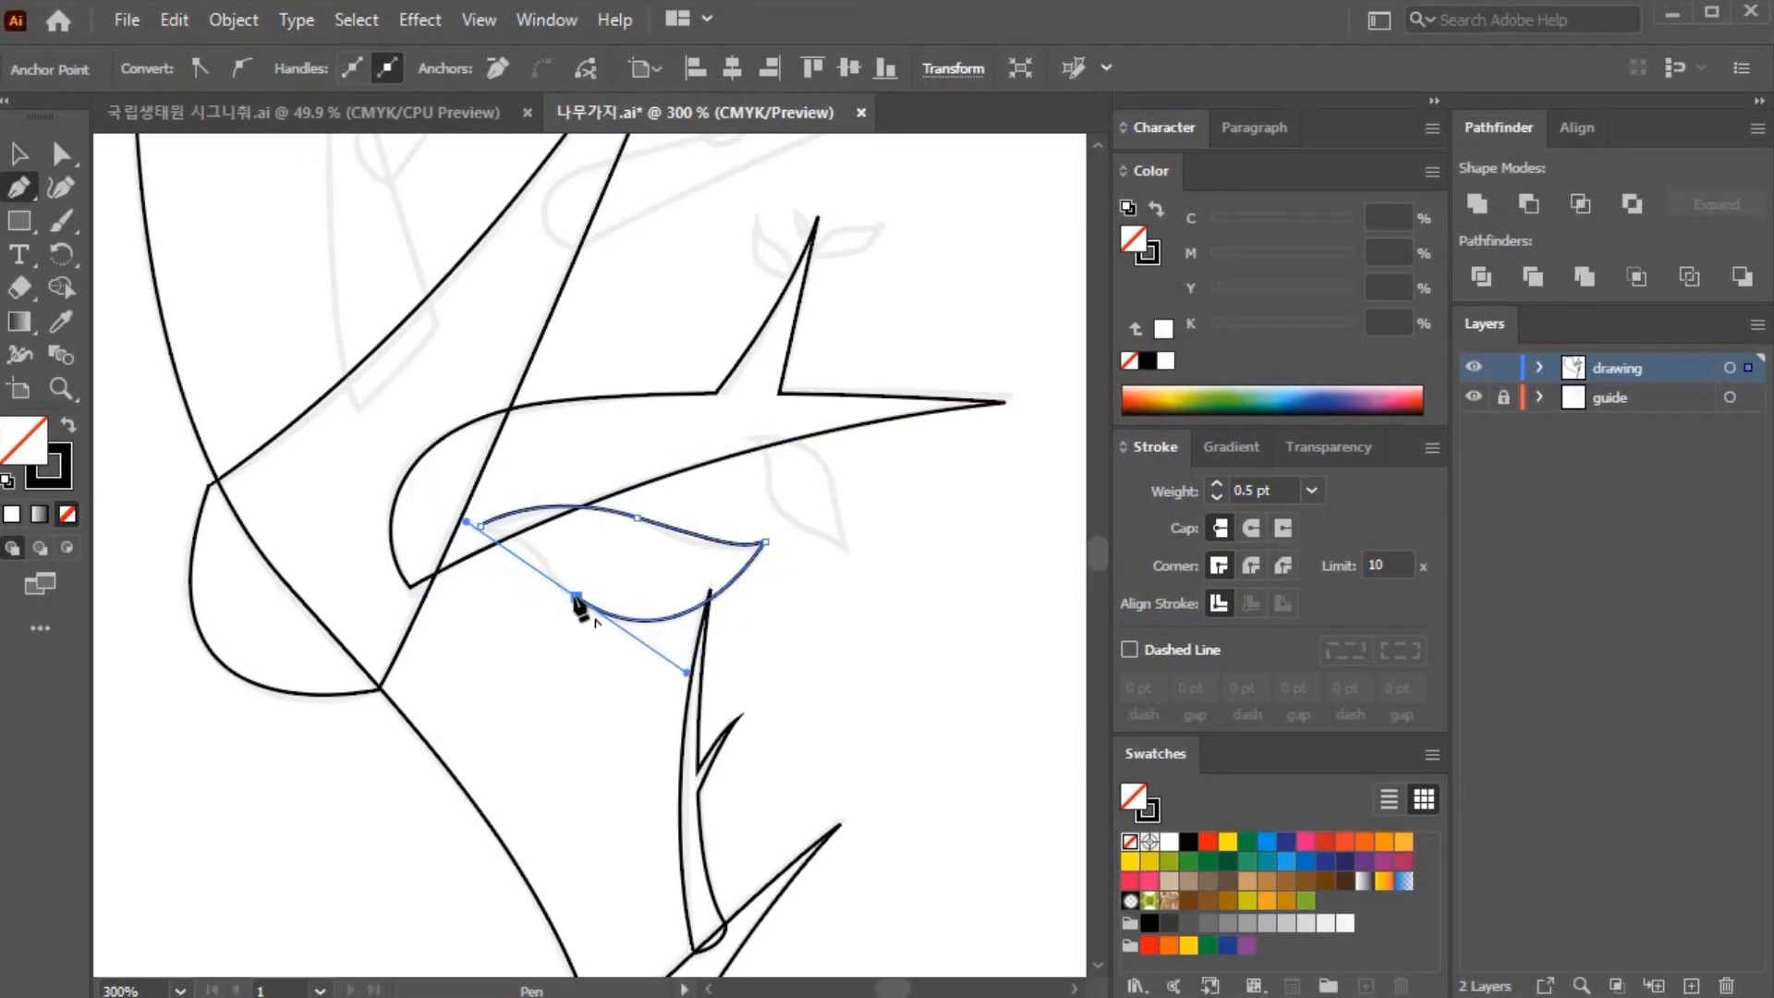
{"action": "key", "text": "ctrl+z"}
{"action": "left_click_drag", "start_coordinate": [553, 574], "coordinate": [441, 454]}
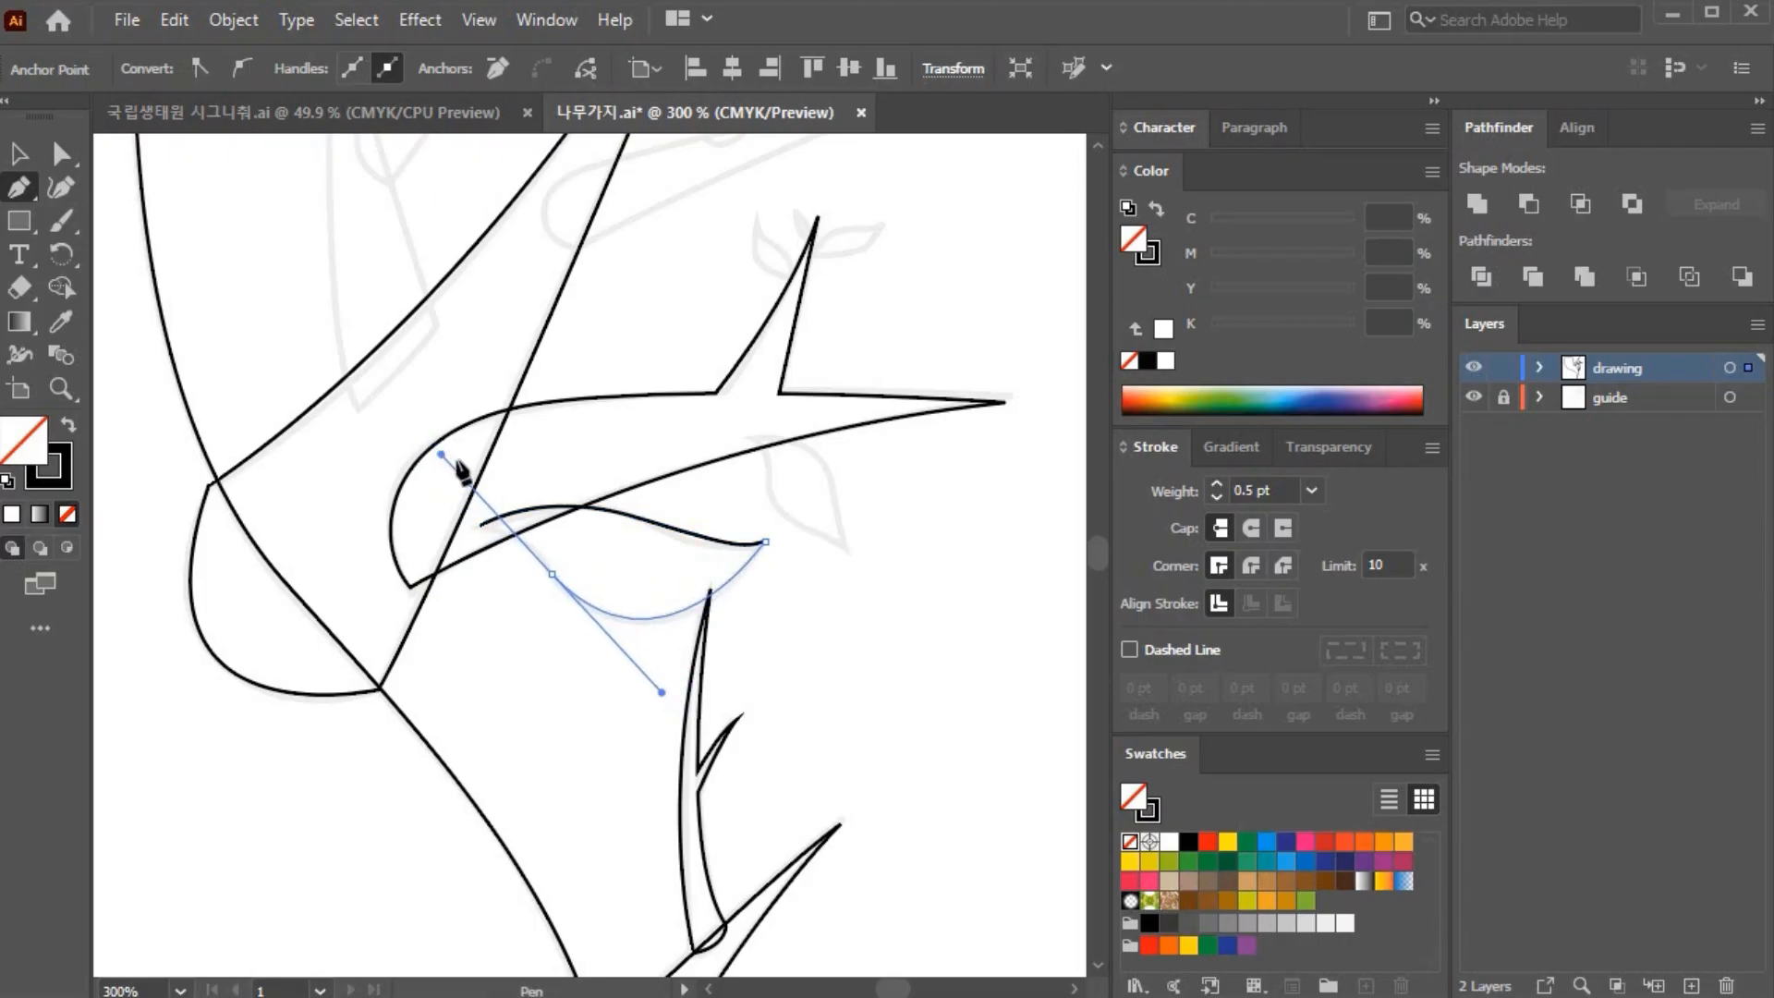
{"action": "left_click", "coordinate": [481, 527]}
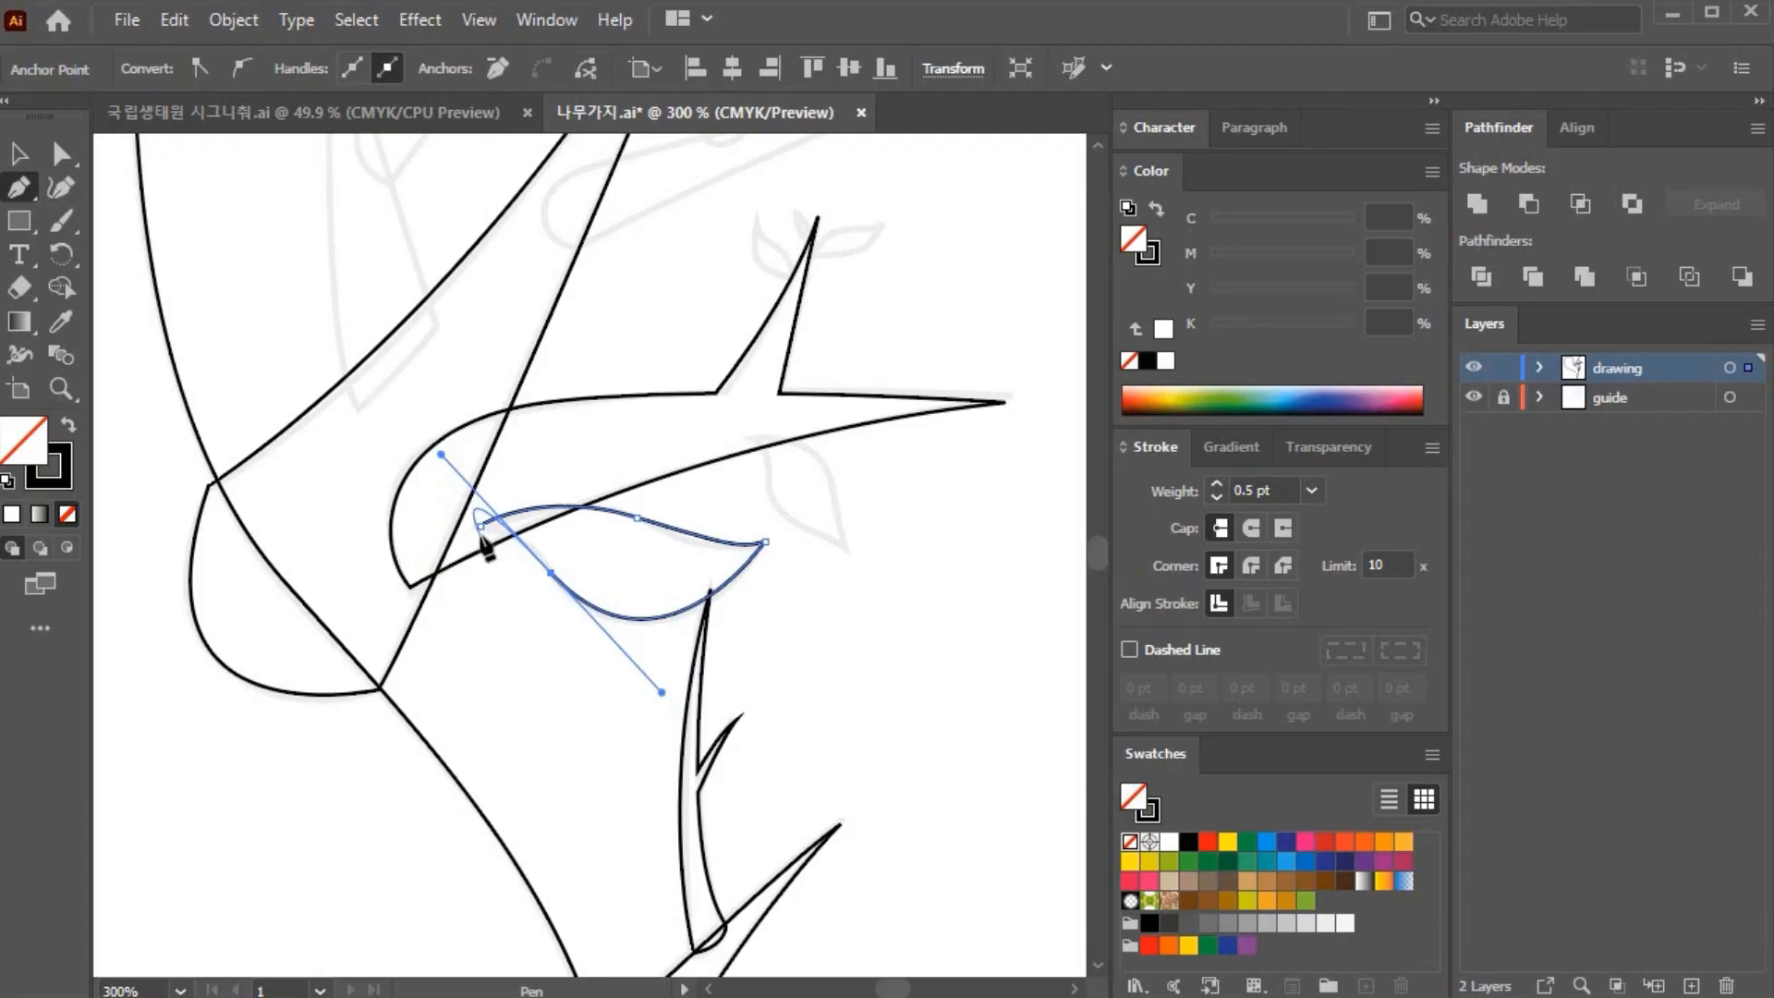
{"action": "left_click", "coordinate": [480, 526]}
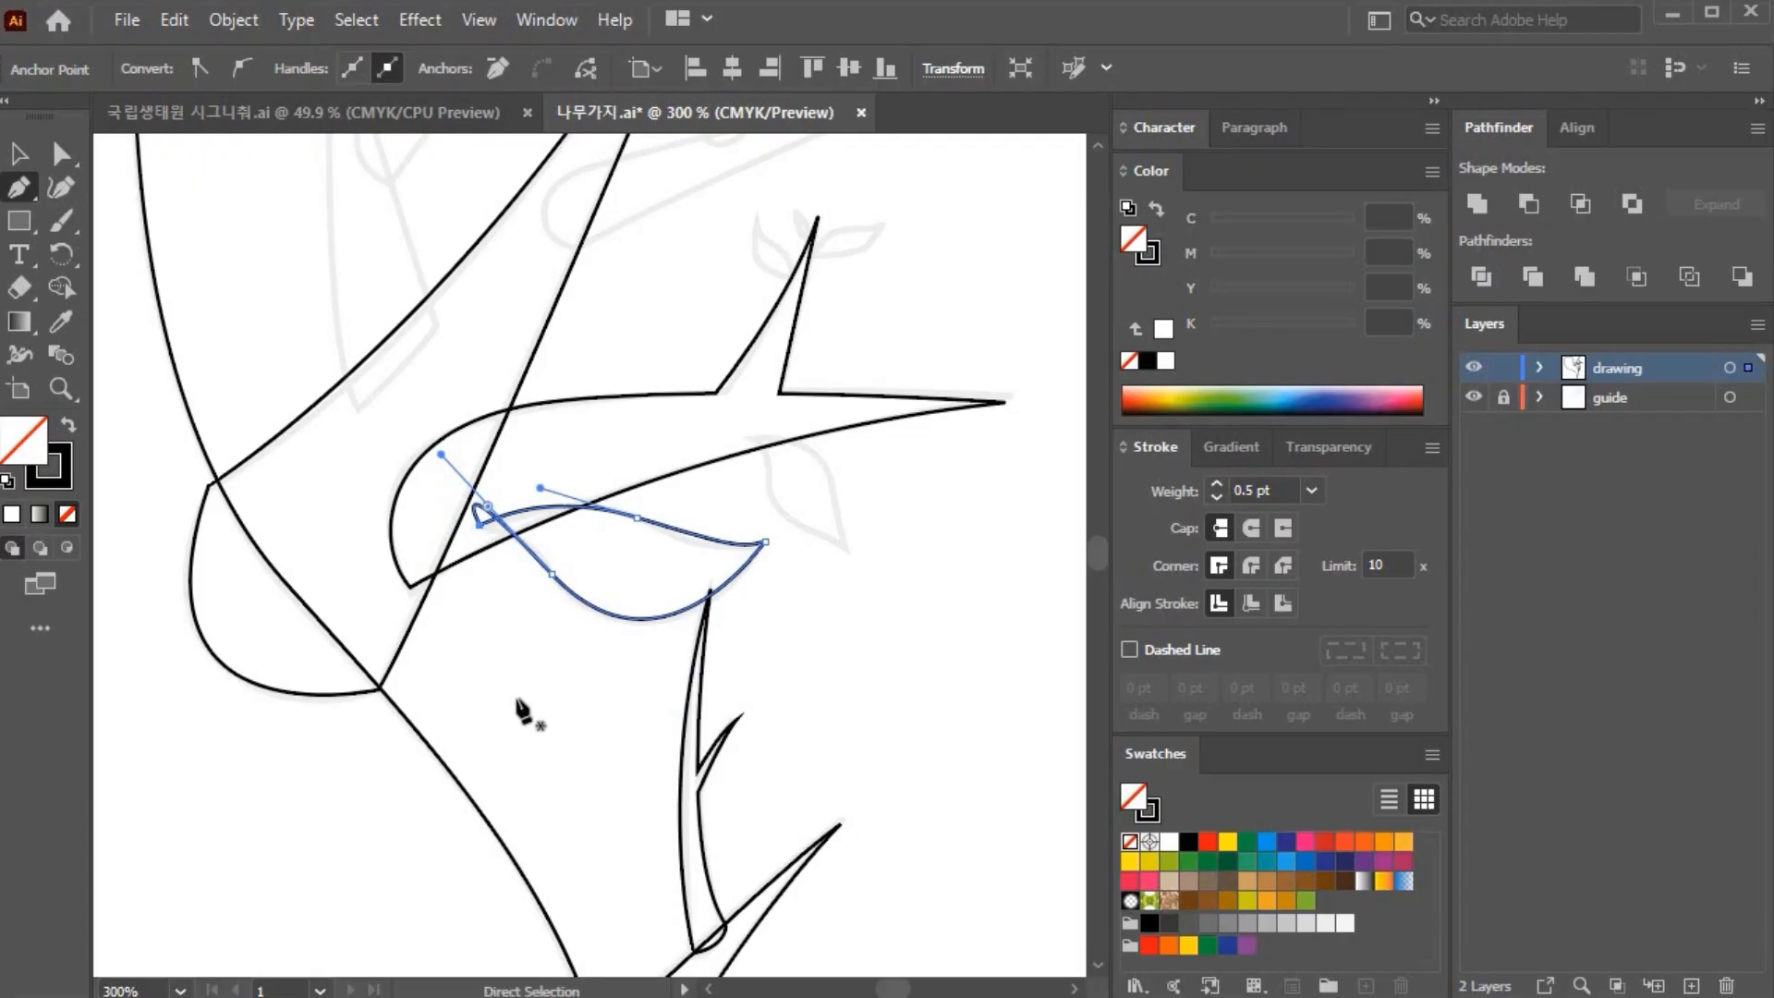
Step: Shorten the curve handle on the leaf's lower edge to remove the loop at its left tip and match the sketch
{"action": "key", "text": "ctrl+equal"}
{"action": "key", "text": "ctrl+equal"}
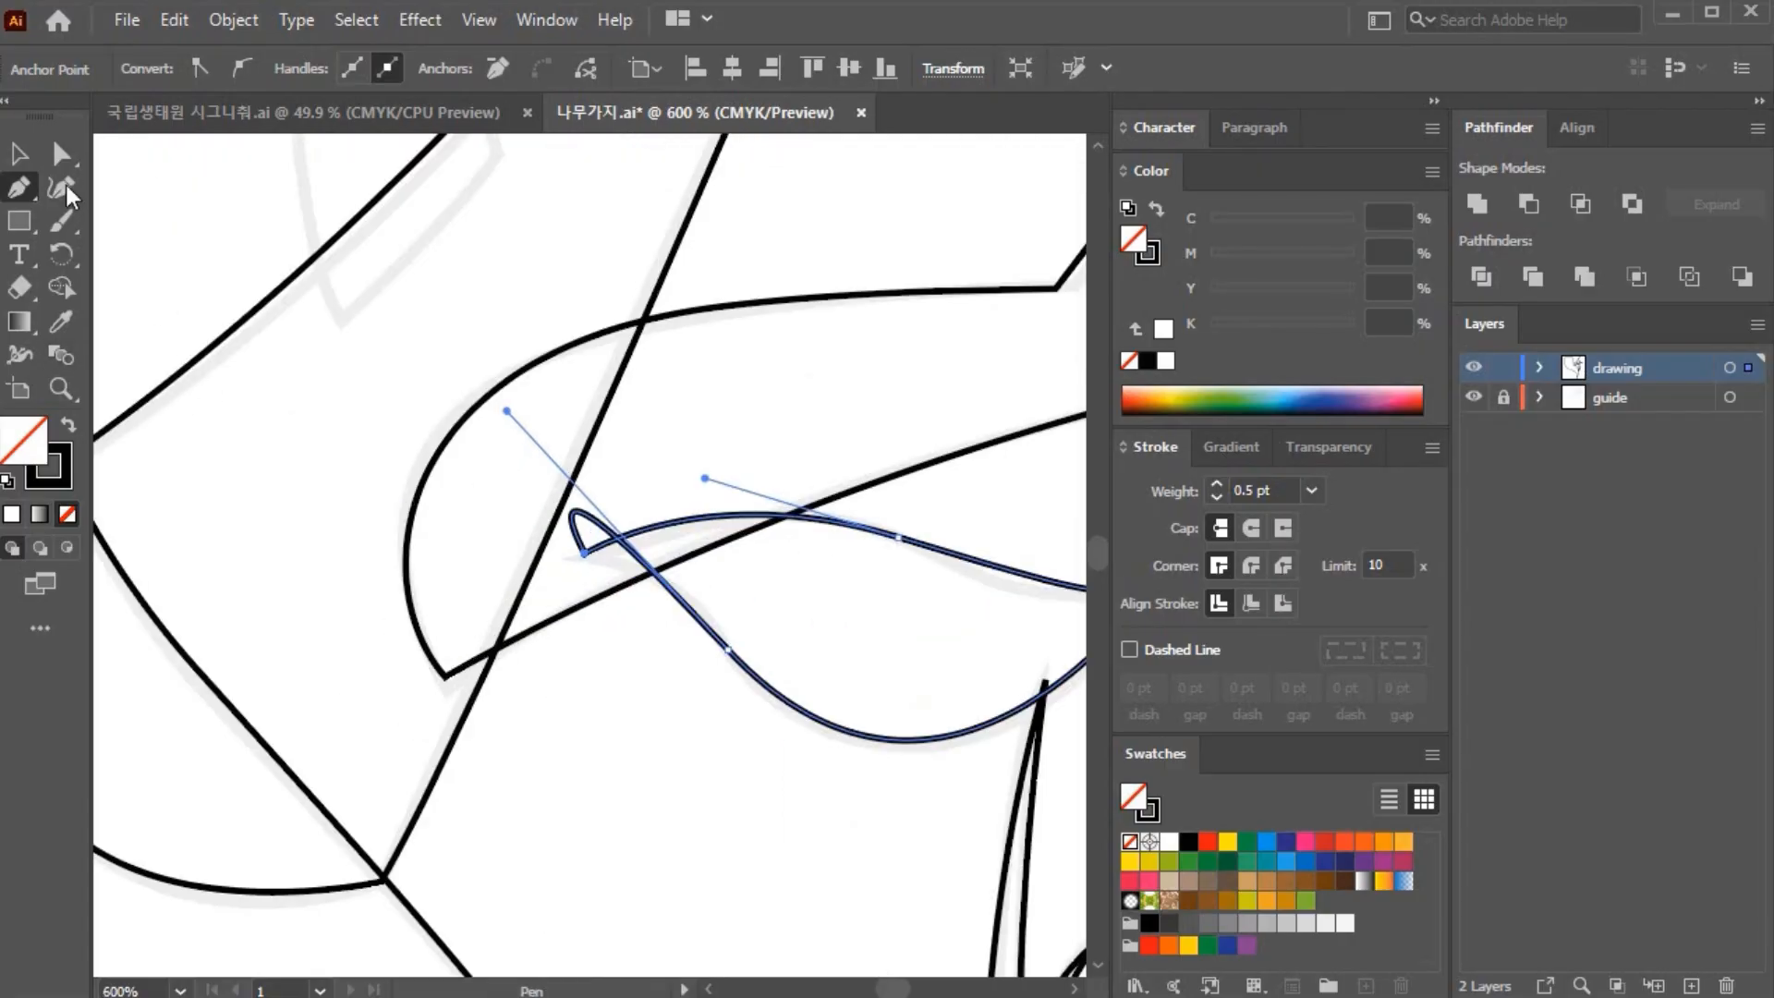
{"action": "left_click", "coordinate": [60, 150]}
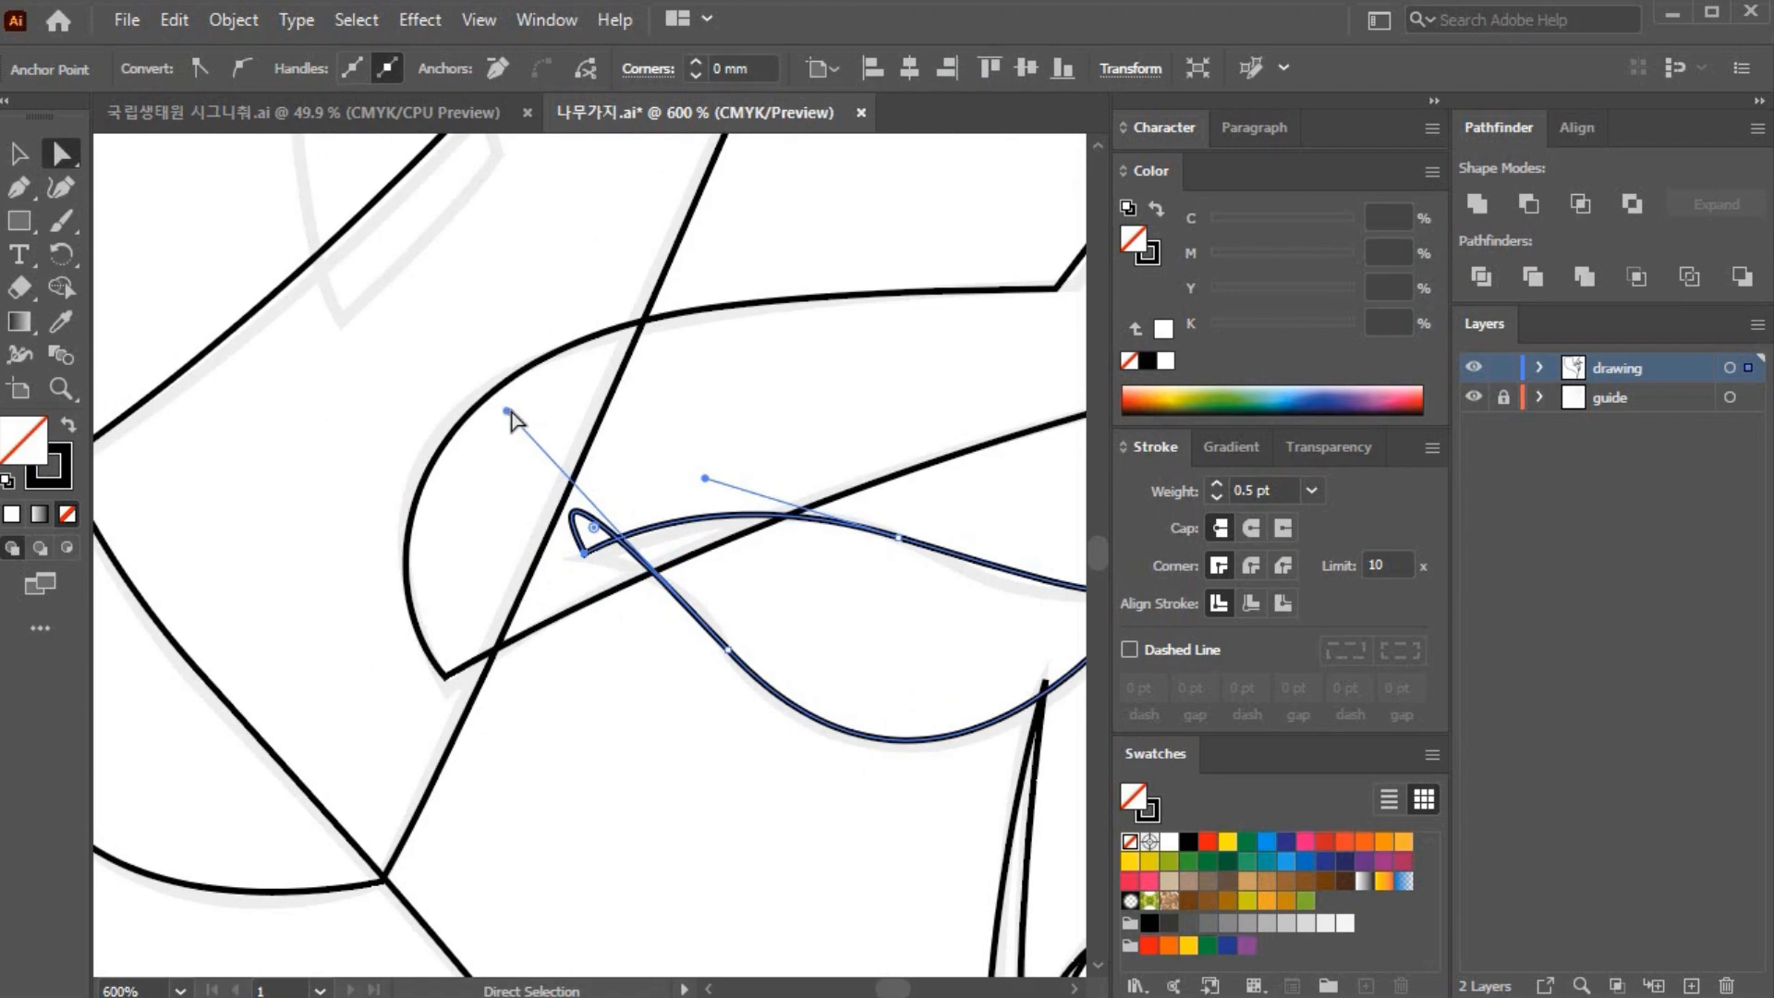
{"action": "left_click_drag", "start_coordinate": [590, 502], "coordinate": [590, 509]}
{"action": "left_click", "coordinate": [625, 545]}
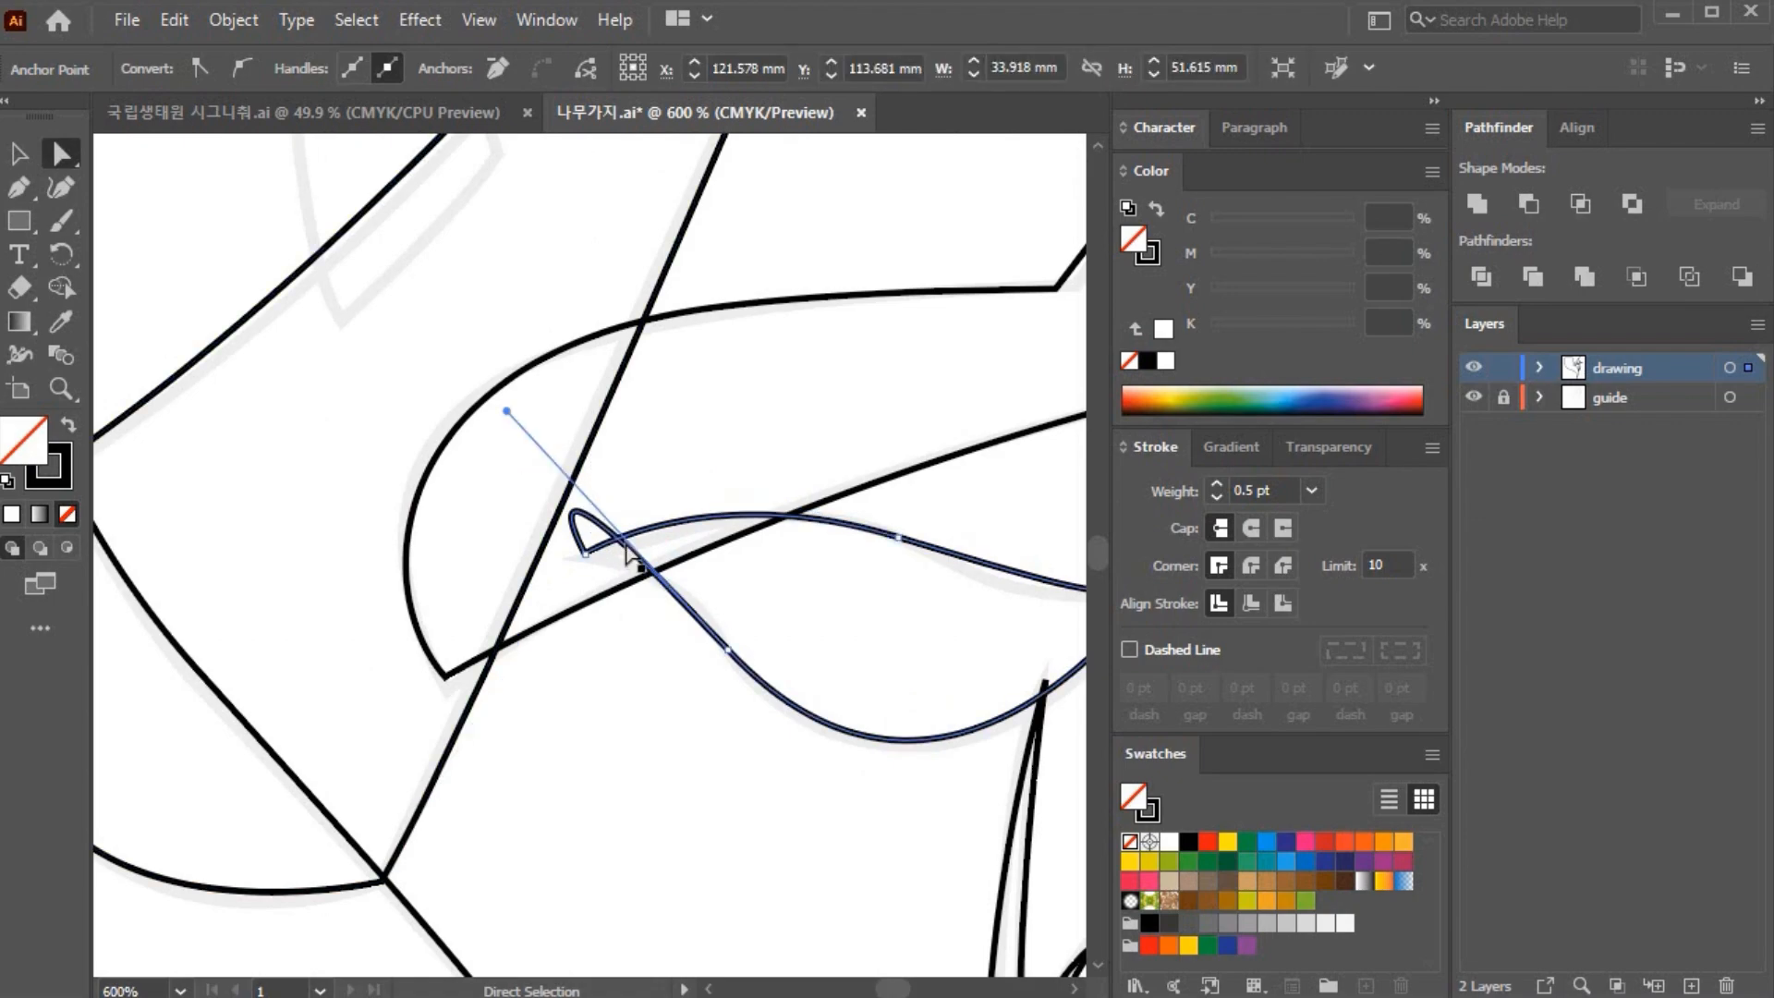
{"action": "left_click_drag", "start_coordinate": [508, 414], "coordinate": [654, 555]}
{"action": "scroll", "coordinate": [625, 672], "scroll_direction": "right", "scroll_amount": 3}
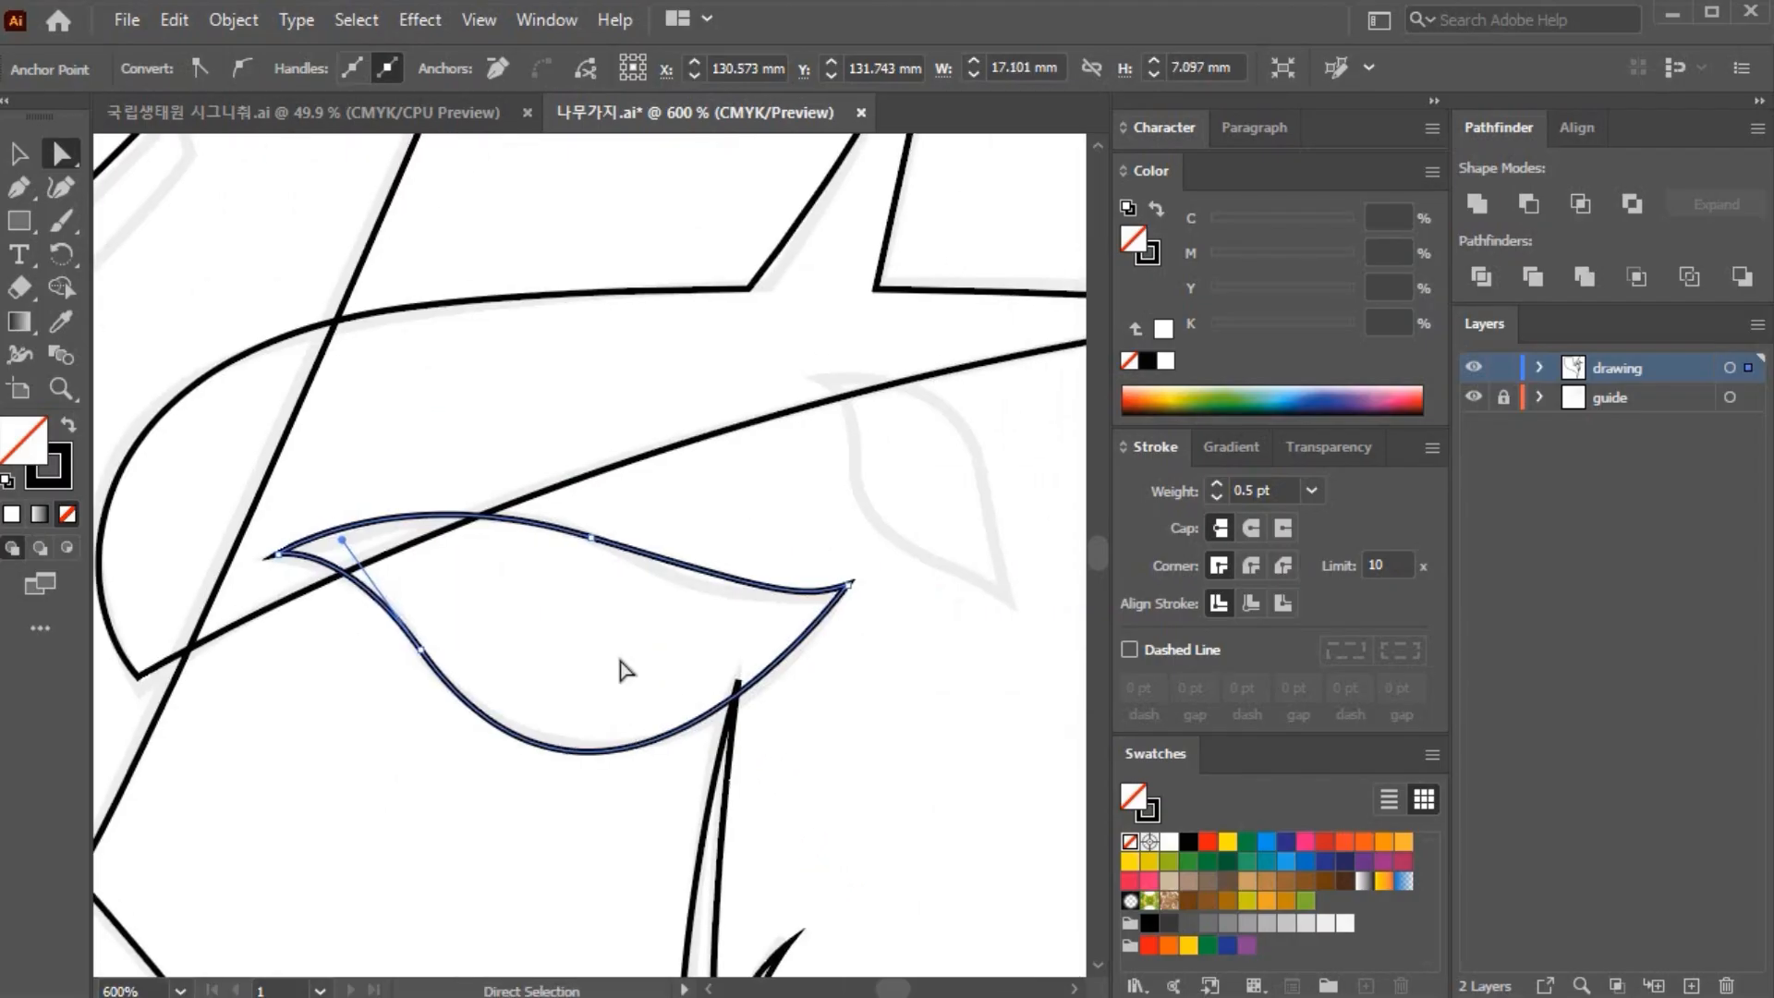
Step: Adjust both curve handles of the anchor on the large leaf's upper edge so the edge follows the sketch
{"action": "left_click", "coordinate": [591, 539]}
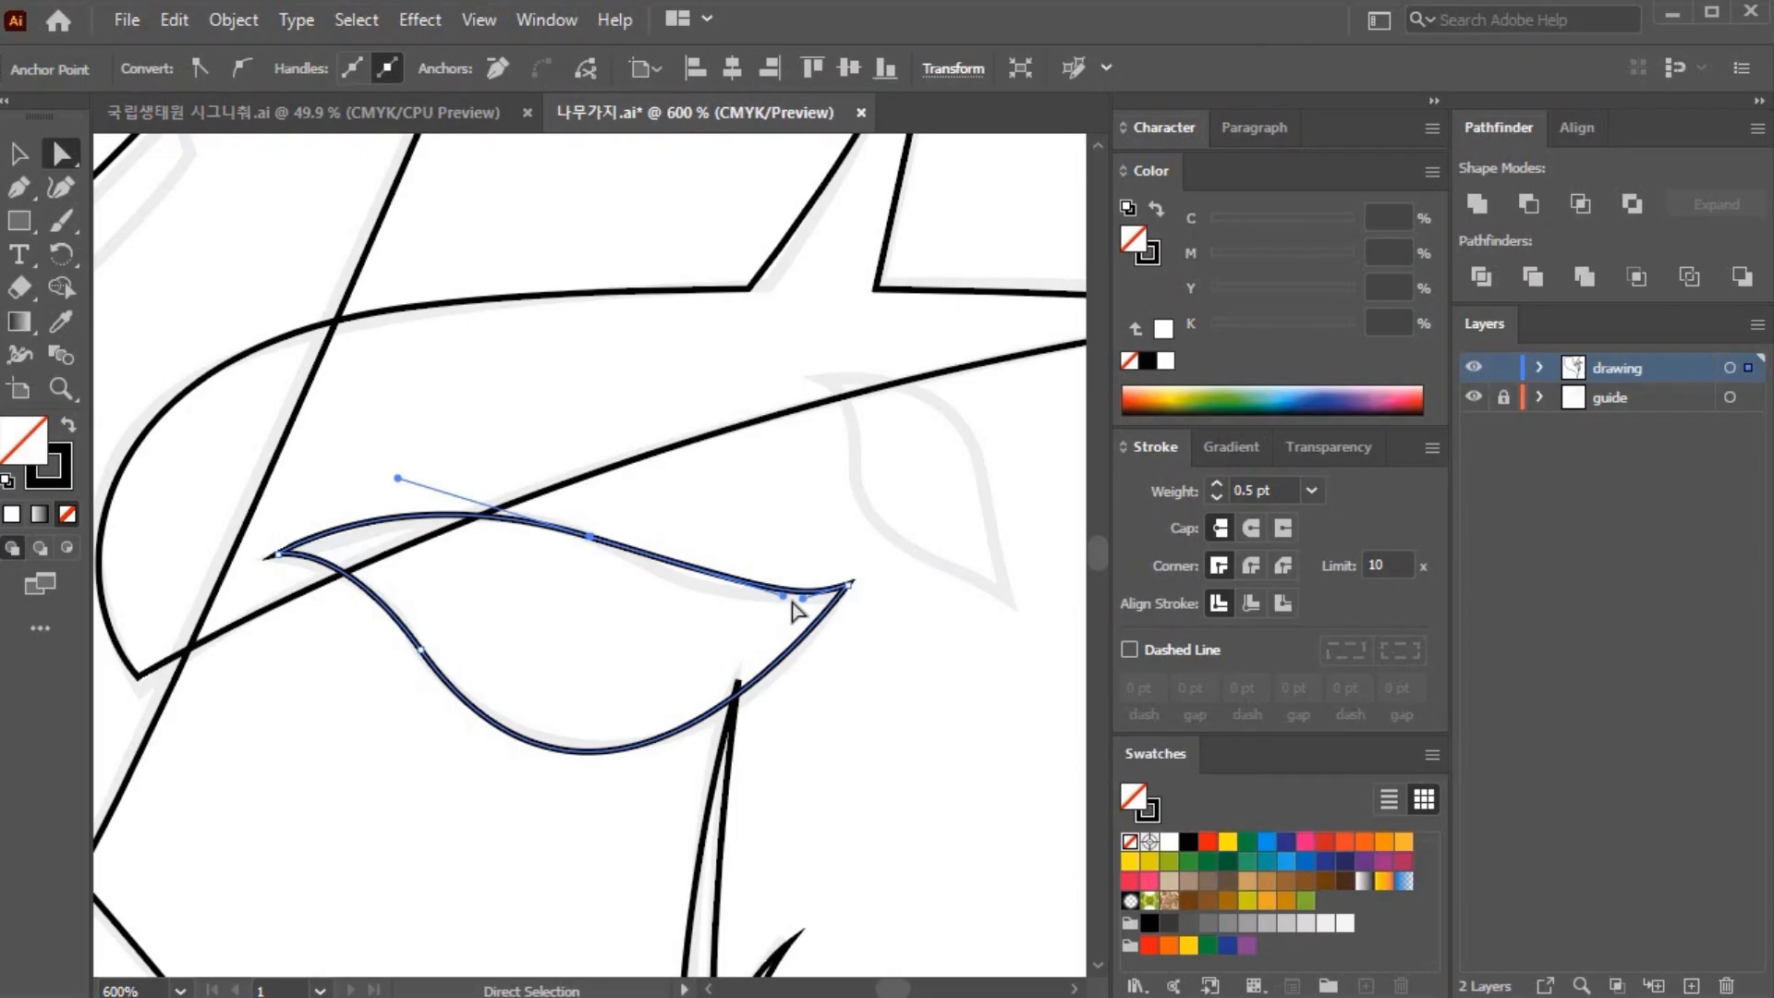
{"action": "mouse_move", "coordinate": [779, 597]}
{"action": "left_mouse_down"}
{"action": "mouse_move", "coordinate": [735, 599]}
{"action": "mouse_move", "coordinate": [749, 603]}
{"action": "left_mouse_up"}
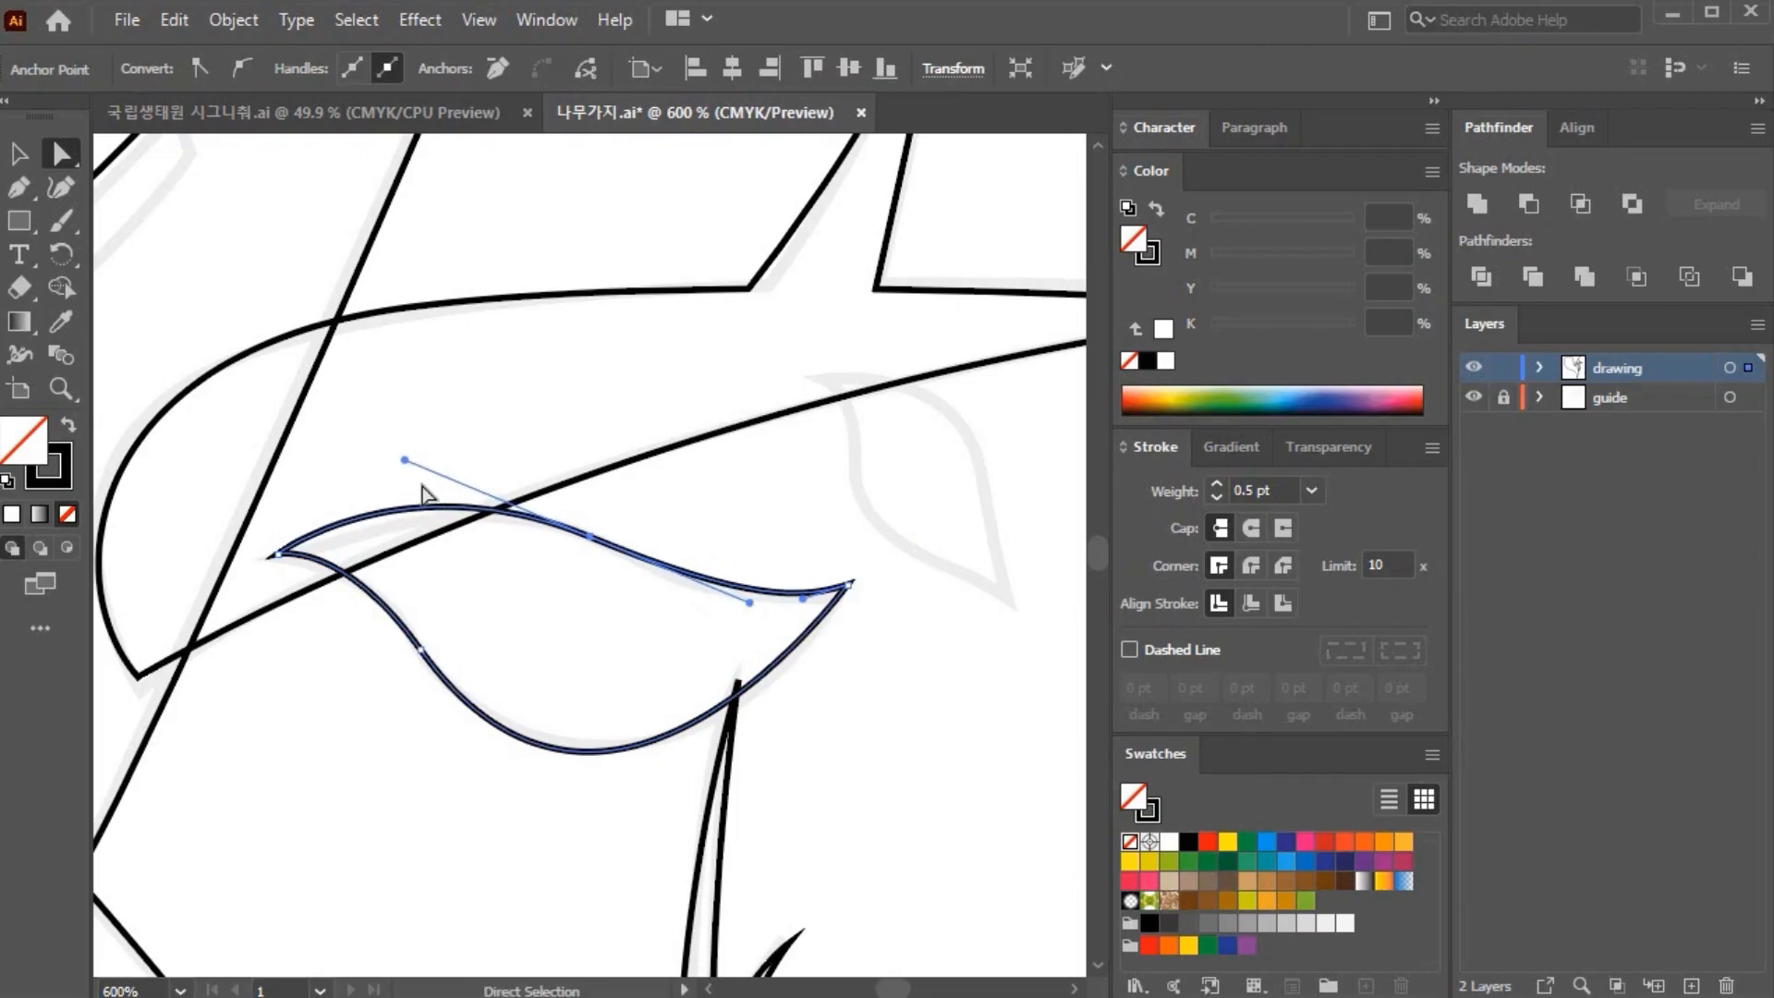
{"action": "left_click_drag", "start_coordinate": [404, 461], "coordinate": [462, 474]}
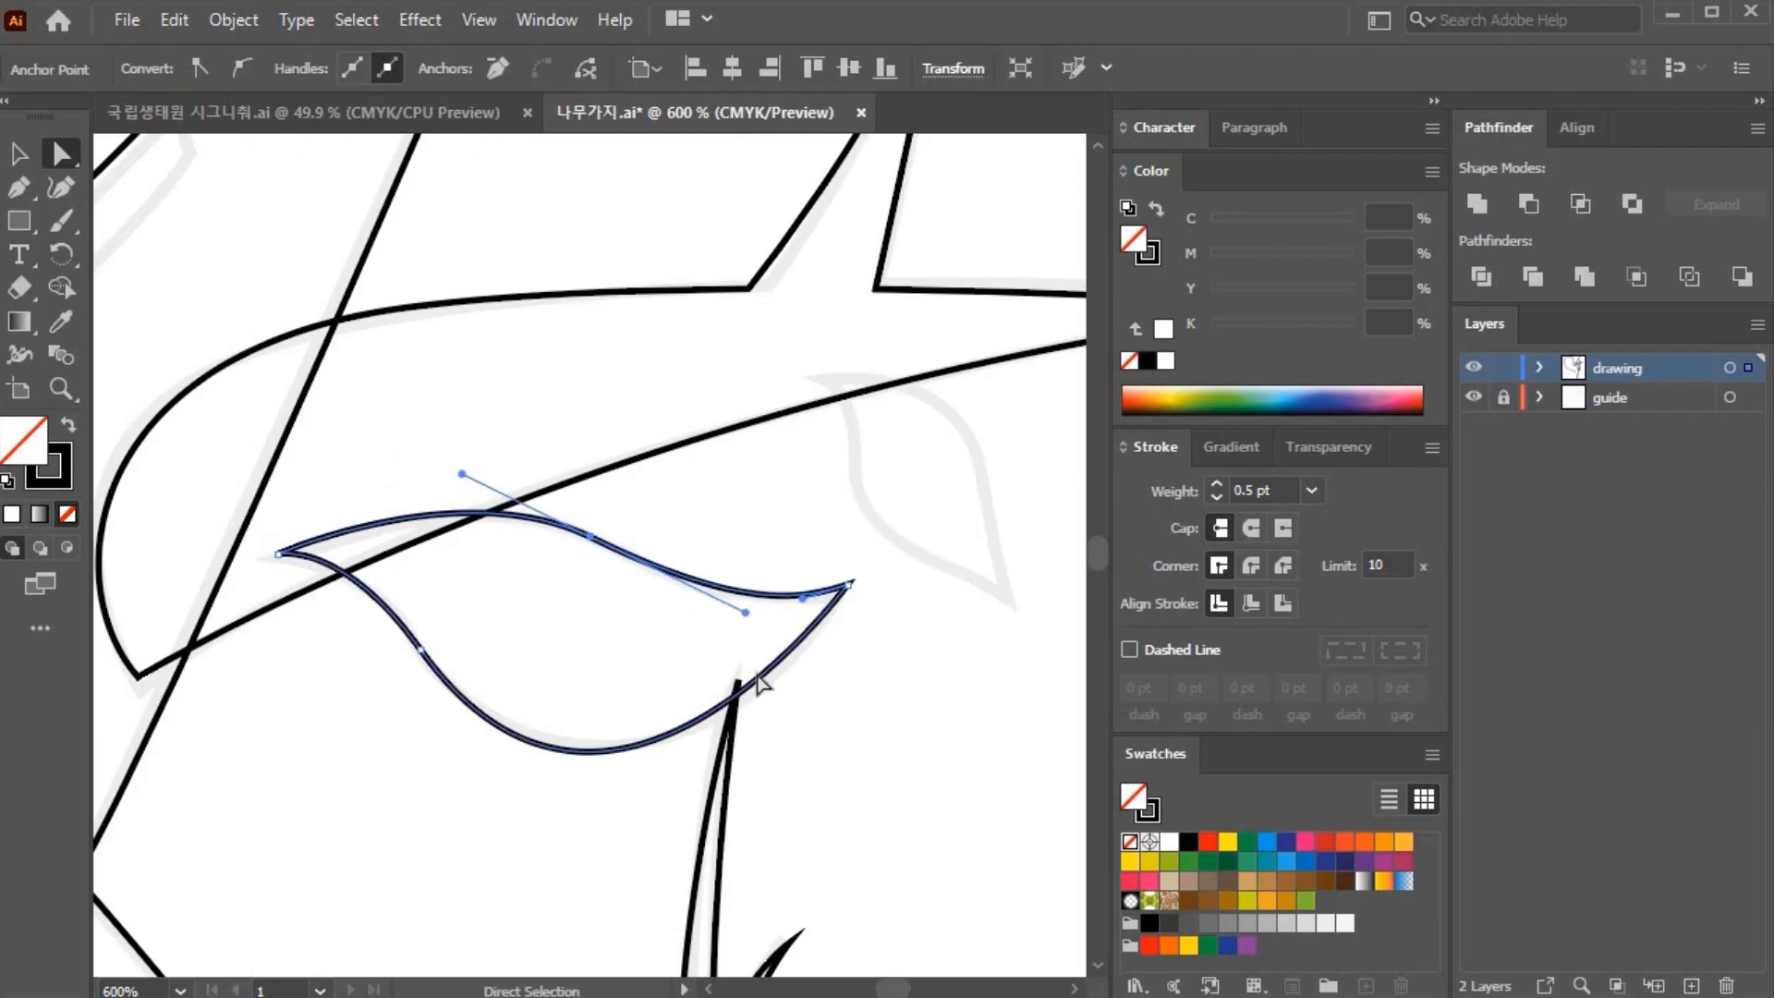
Step: Trace the smaller leaf below the horizontal branch as a closed path with the Pen tool, redoing its left-edge and upper anchors
{"action": "left_click_drag", "start_coordinate": [977, 645], "coordinate": [641, 621]}
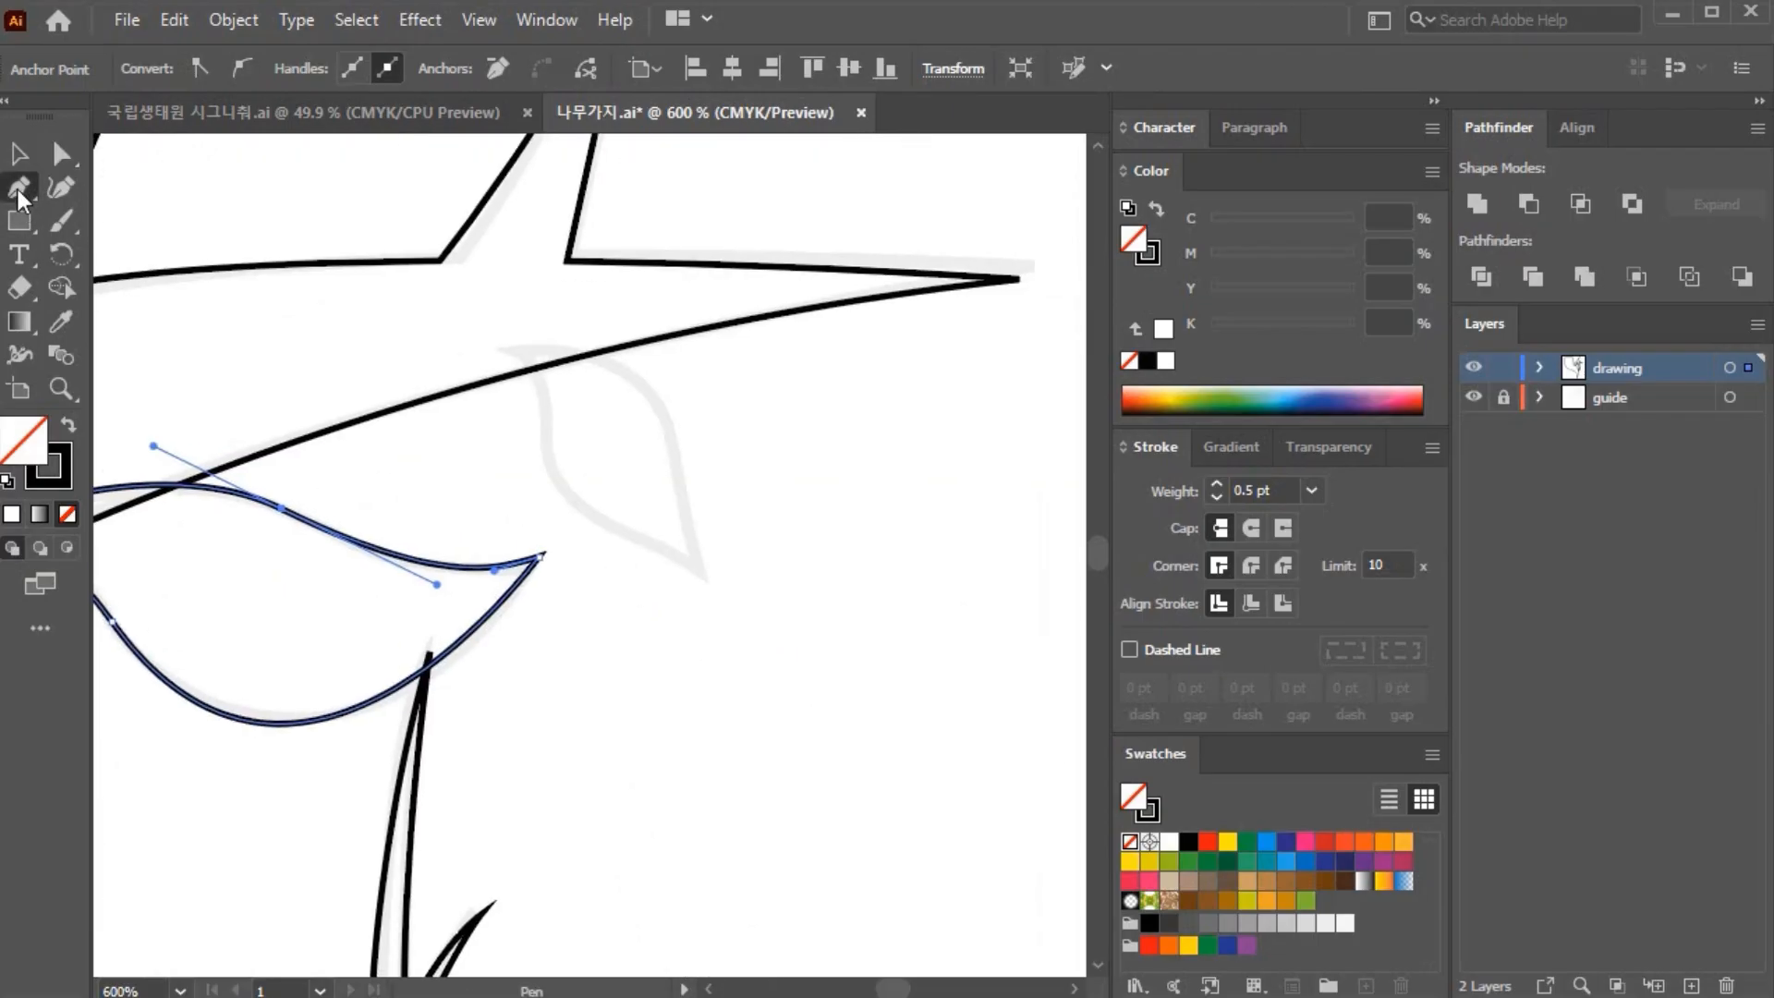
{"action": "left_click_drag", "start_coordinate": [498, 346], "coordinate": [546, 467]}
{"action": "left_click_drag", "start_coordinate": [572, 556], "coordinate": [547, 592]}
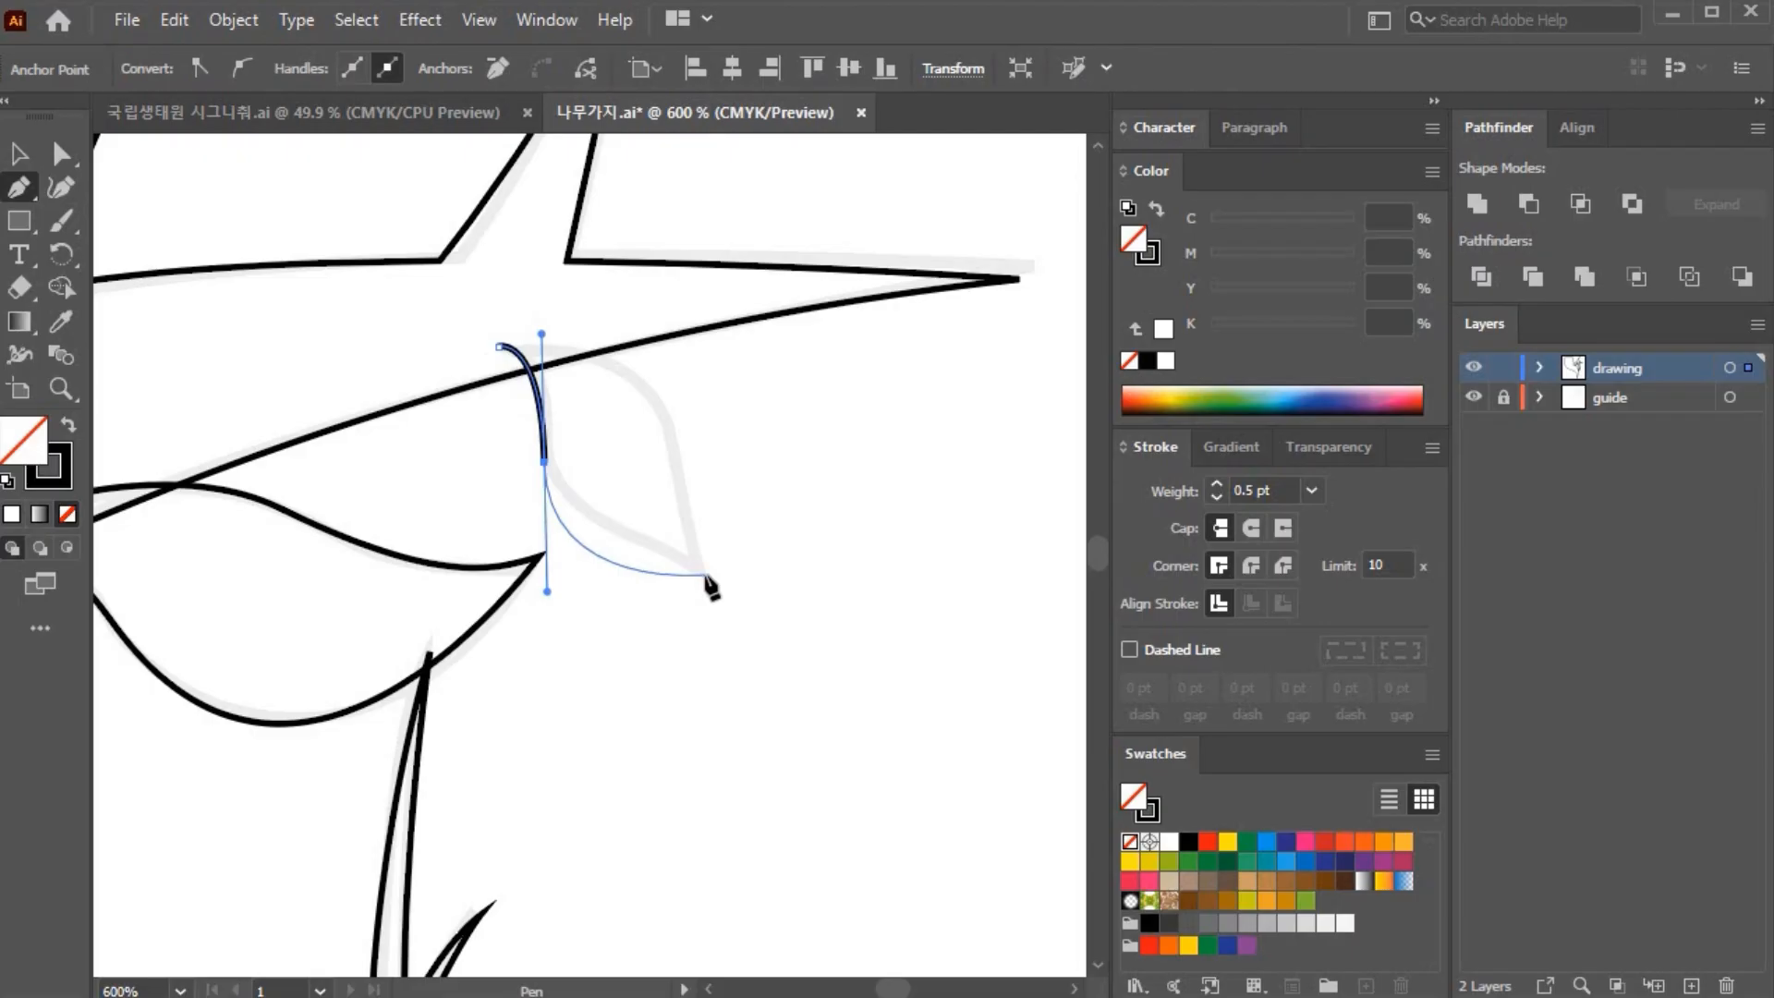
{"action": "key", "text": "ctrl+z"}
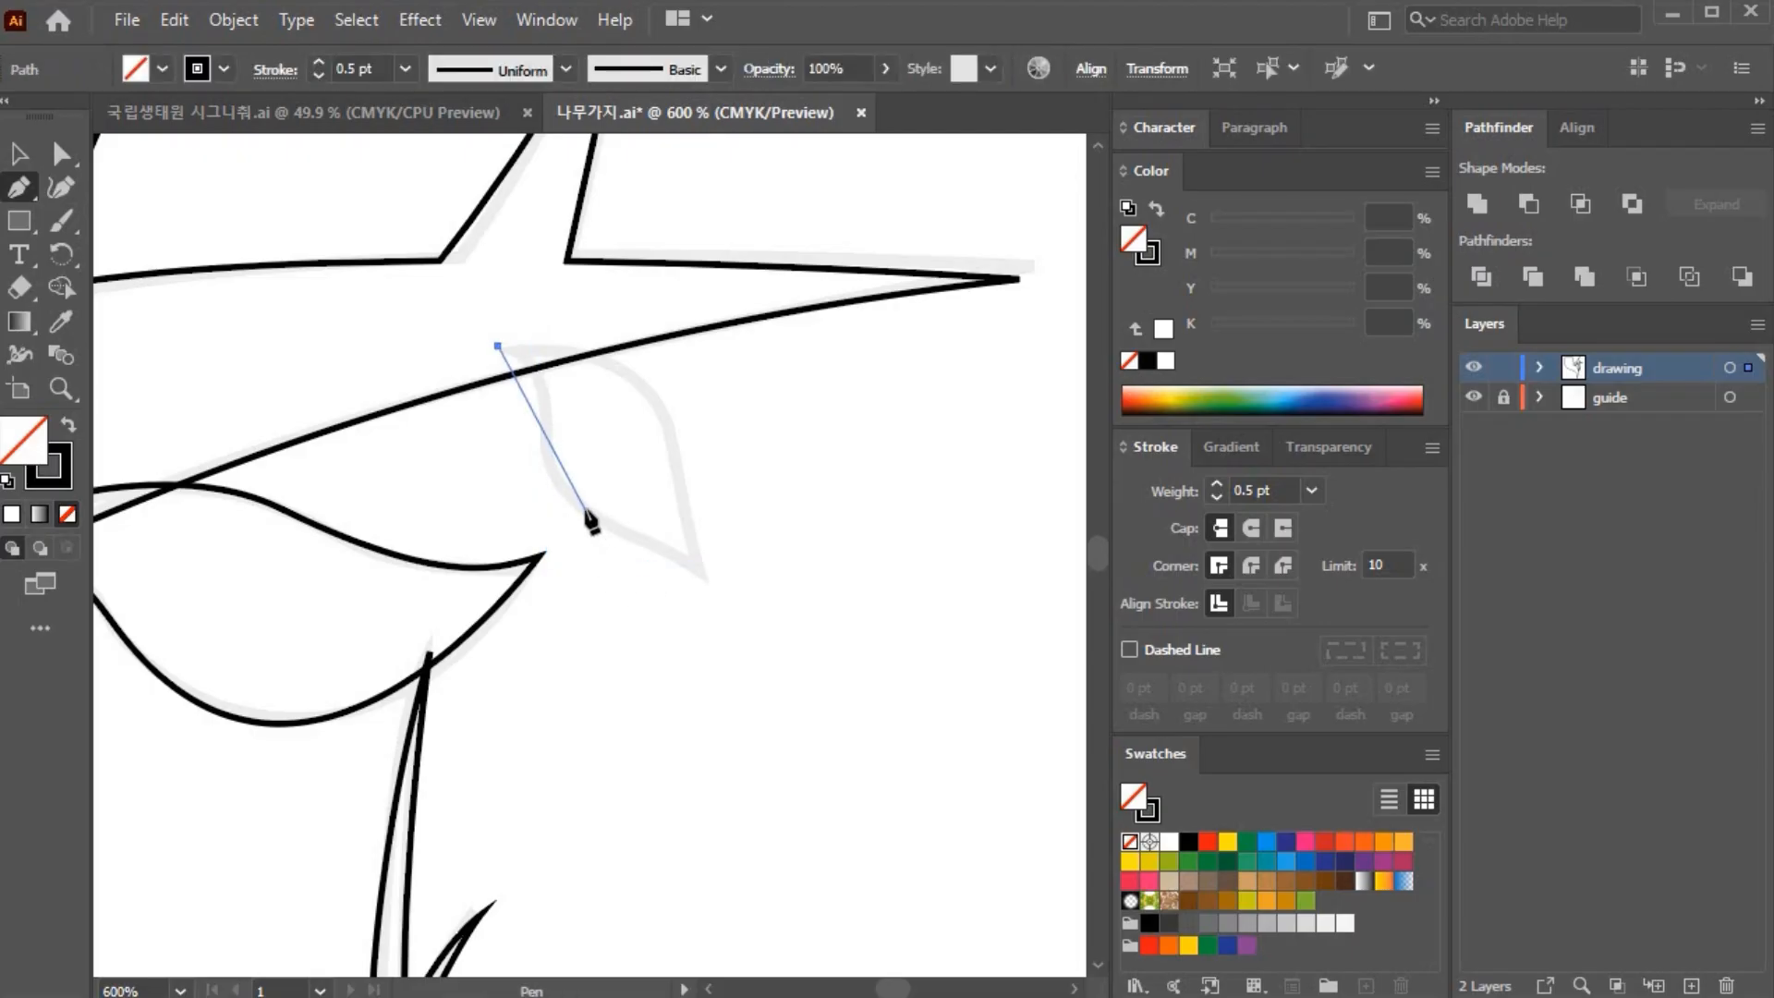
{"action": "left_click_drag", "start_coordinate": [544, 446], "coordinate": [536, 535]}
{"action": "left_click_drag", "start_coordinate": [704, 575], "coordinate": [735, 606]}
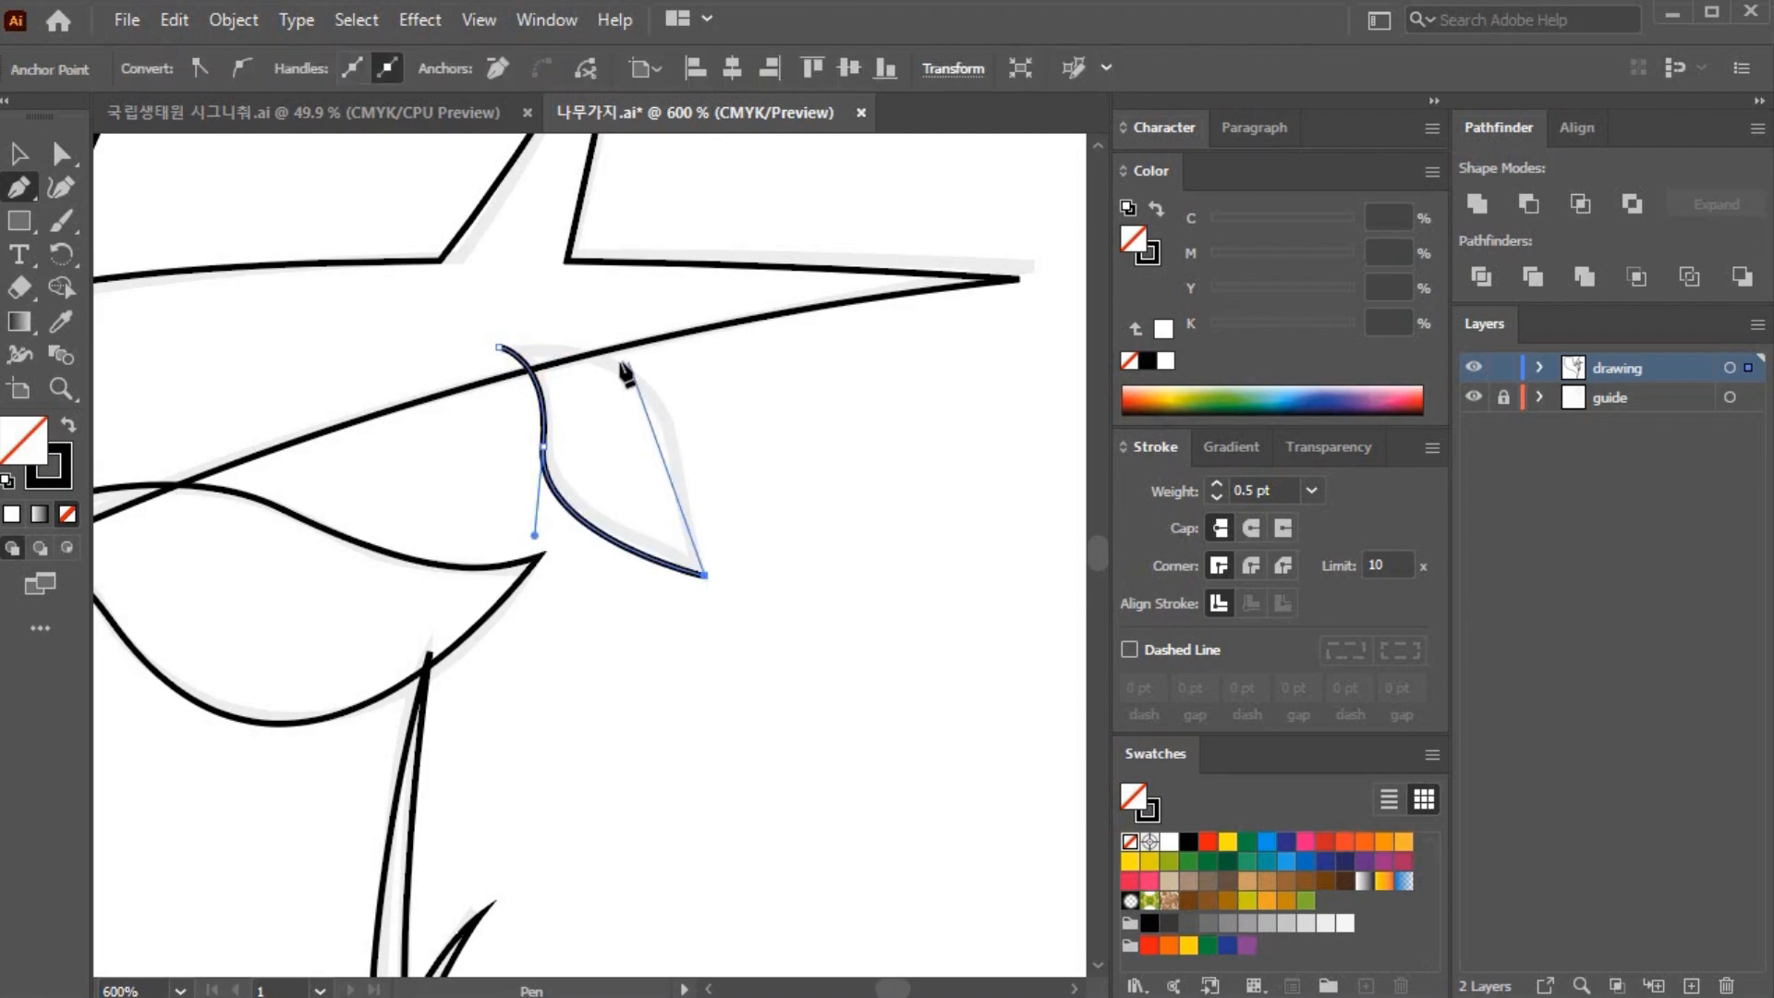
{"action": "left_click_drag", "start_coordinate": [497, 345], "coordinate": [340, 407]}
{"action": "key", "text": "ctrl+z"}
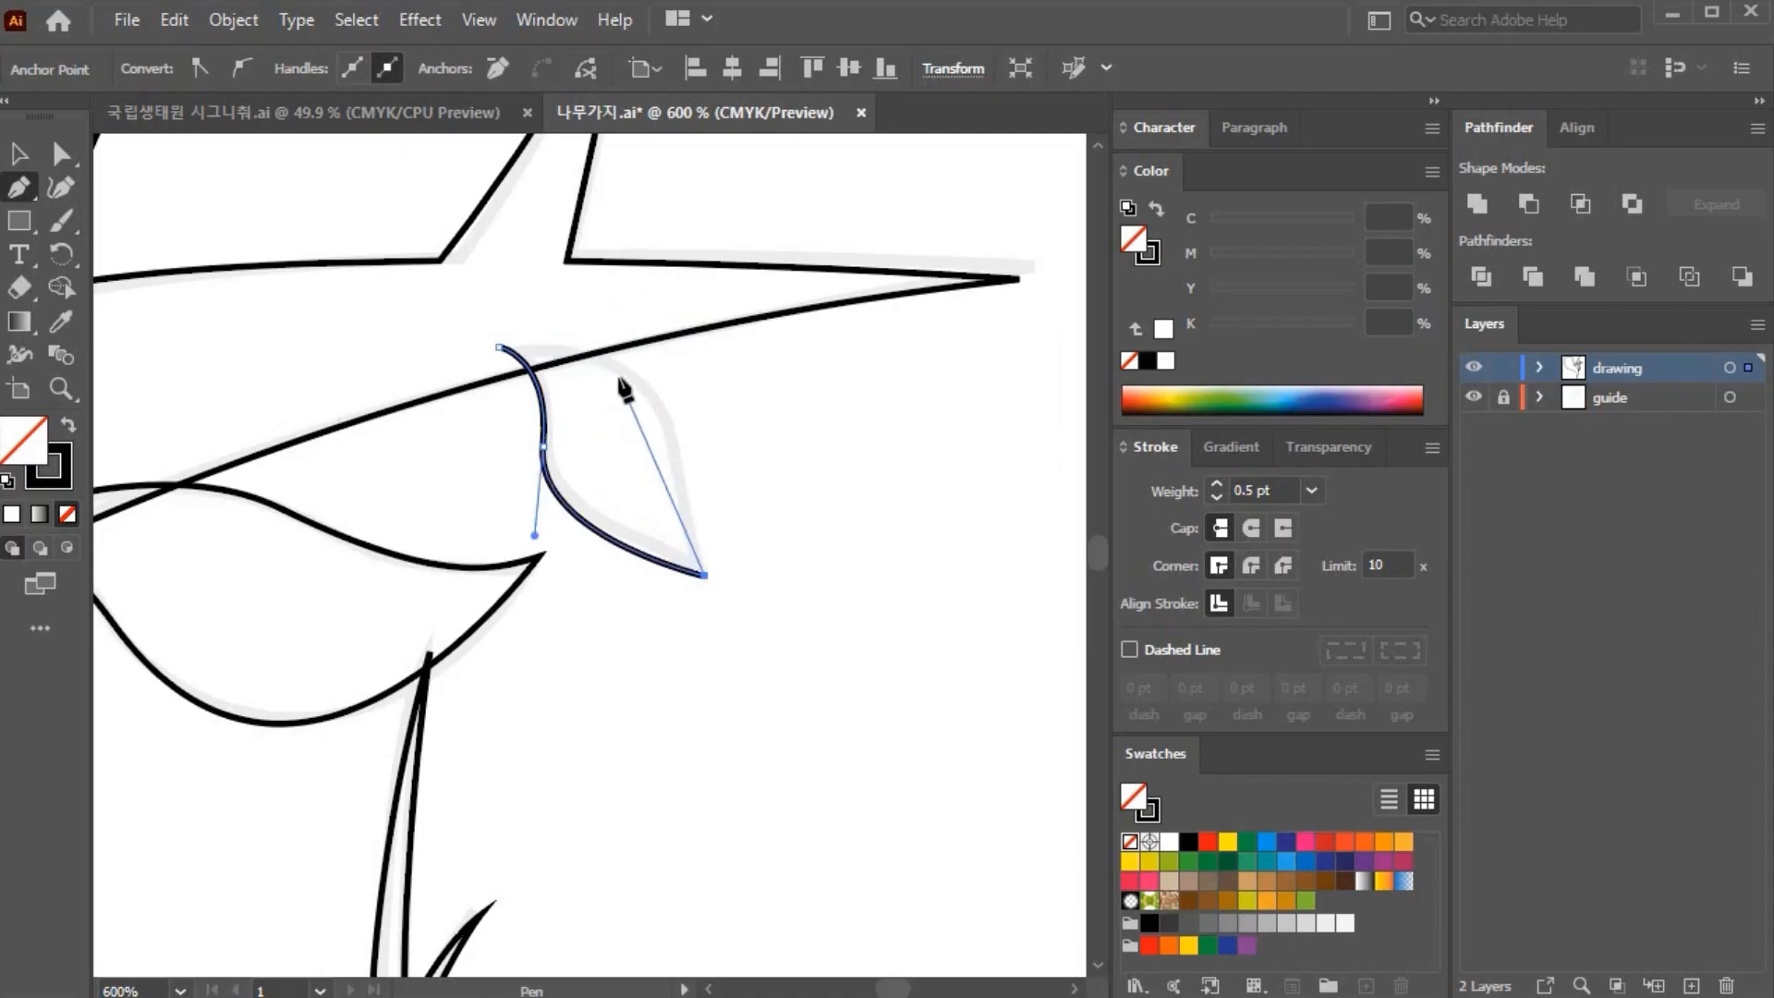
{"action": "left_click_drag", "start_coordinate": [621, 371], "coordinate": [413, 353]}
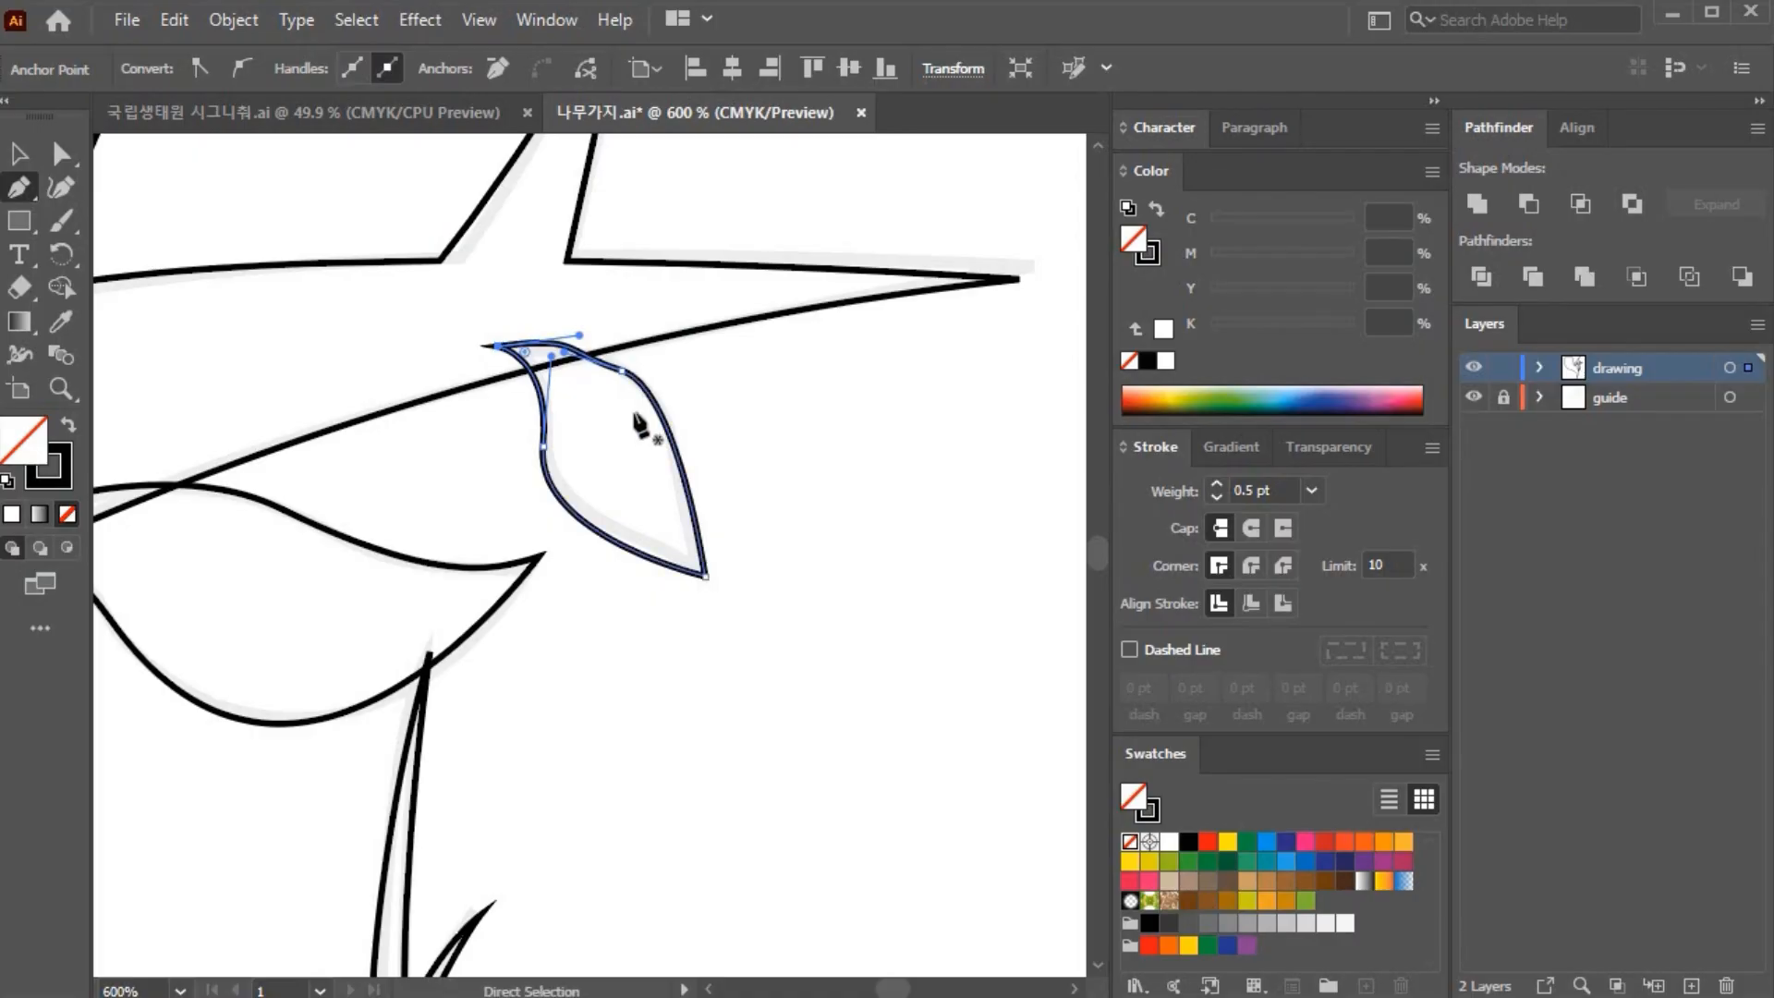
Step: Smooth the smaller leaf's upper tip curve, shift its left-edge anchor slightly inward to match the sketch, and deselect it
{"action": "left_click", "coordinate": [621, 371], "text": "ctrl"}
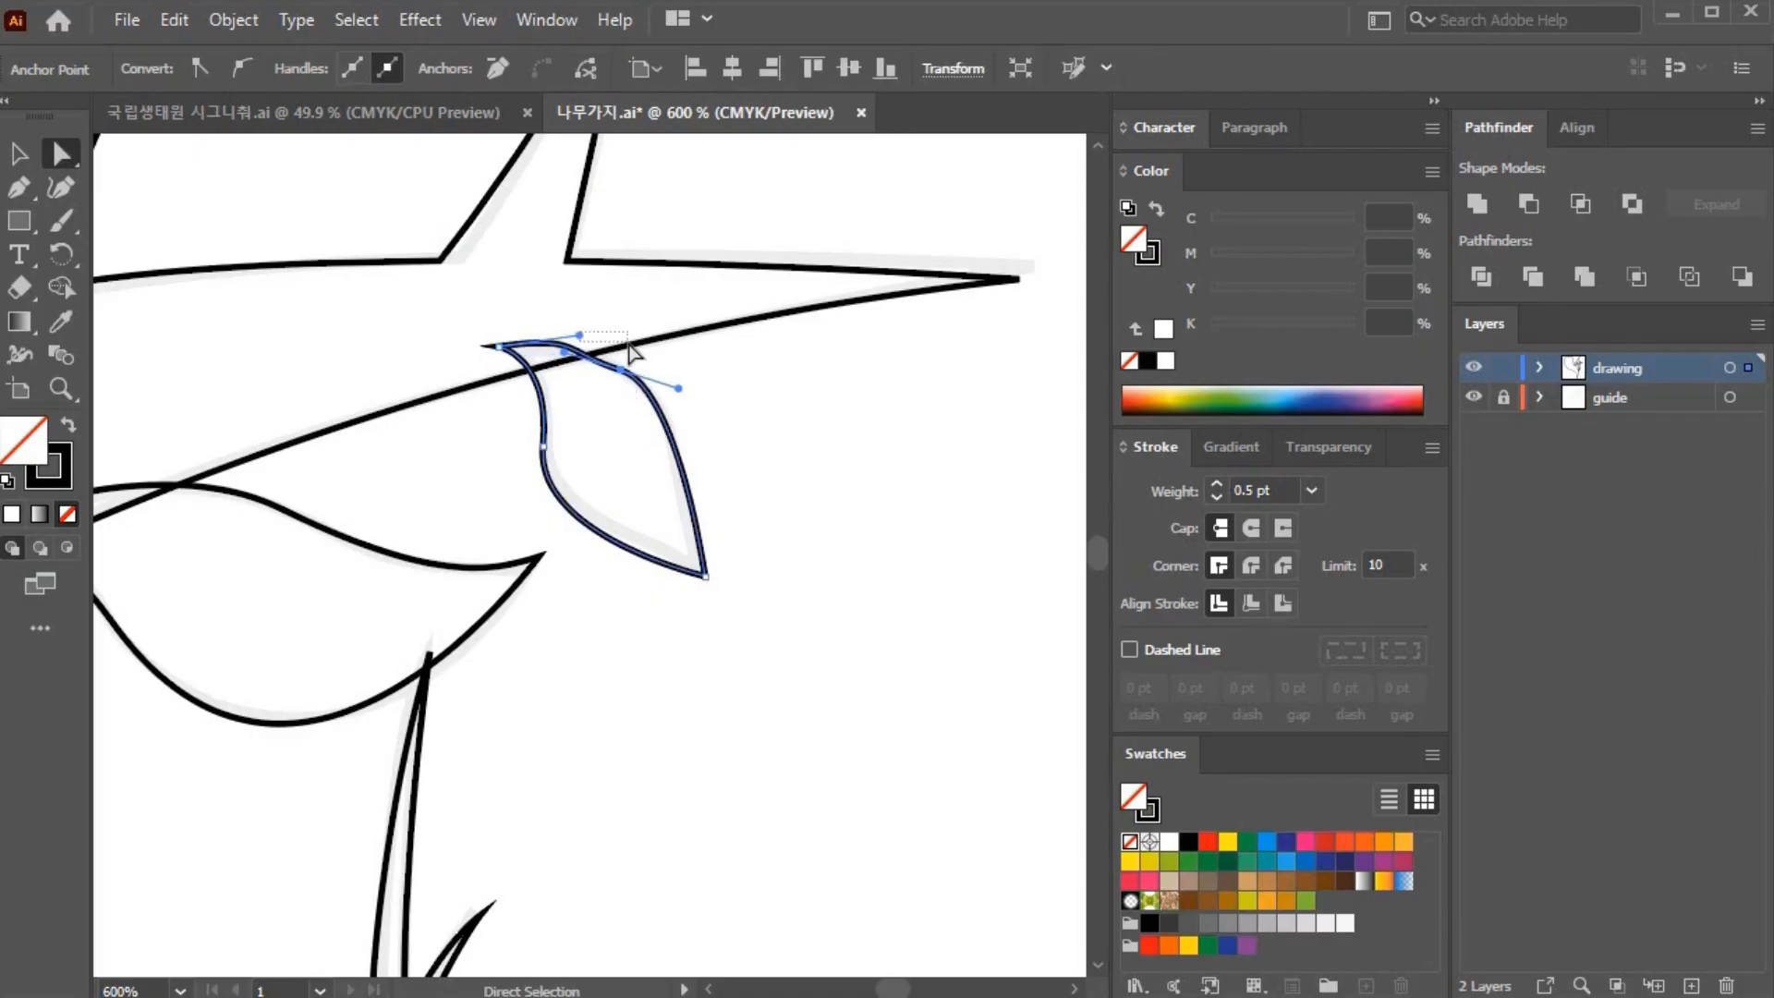
{"action": "left_click", "coordinate": [629, 346]}
{"action": "left_click", "coordinate": [632, 374]}
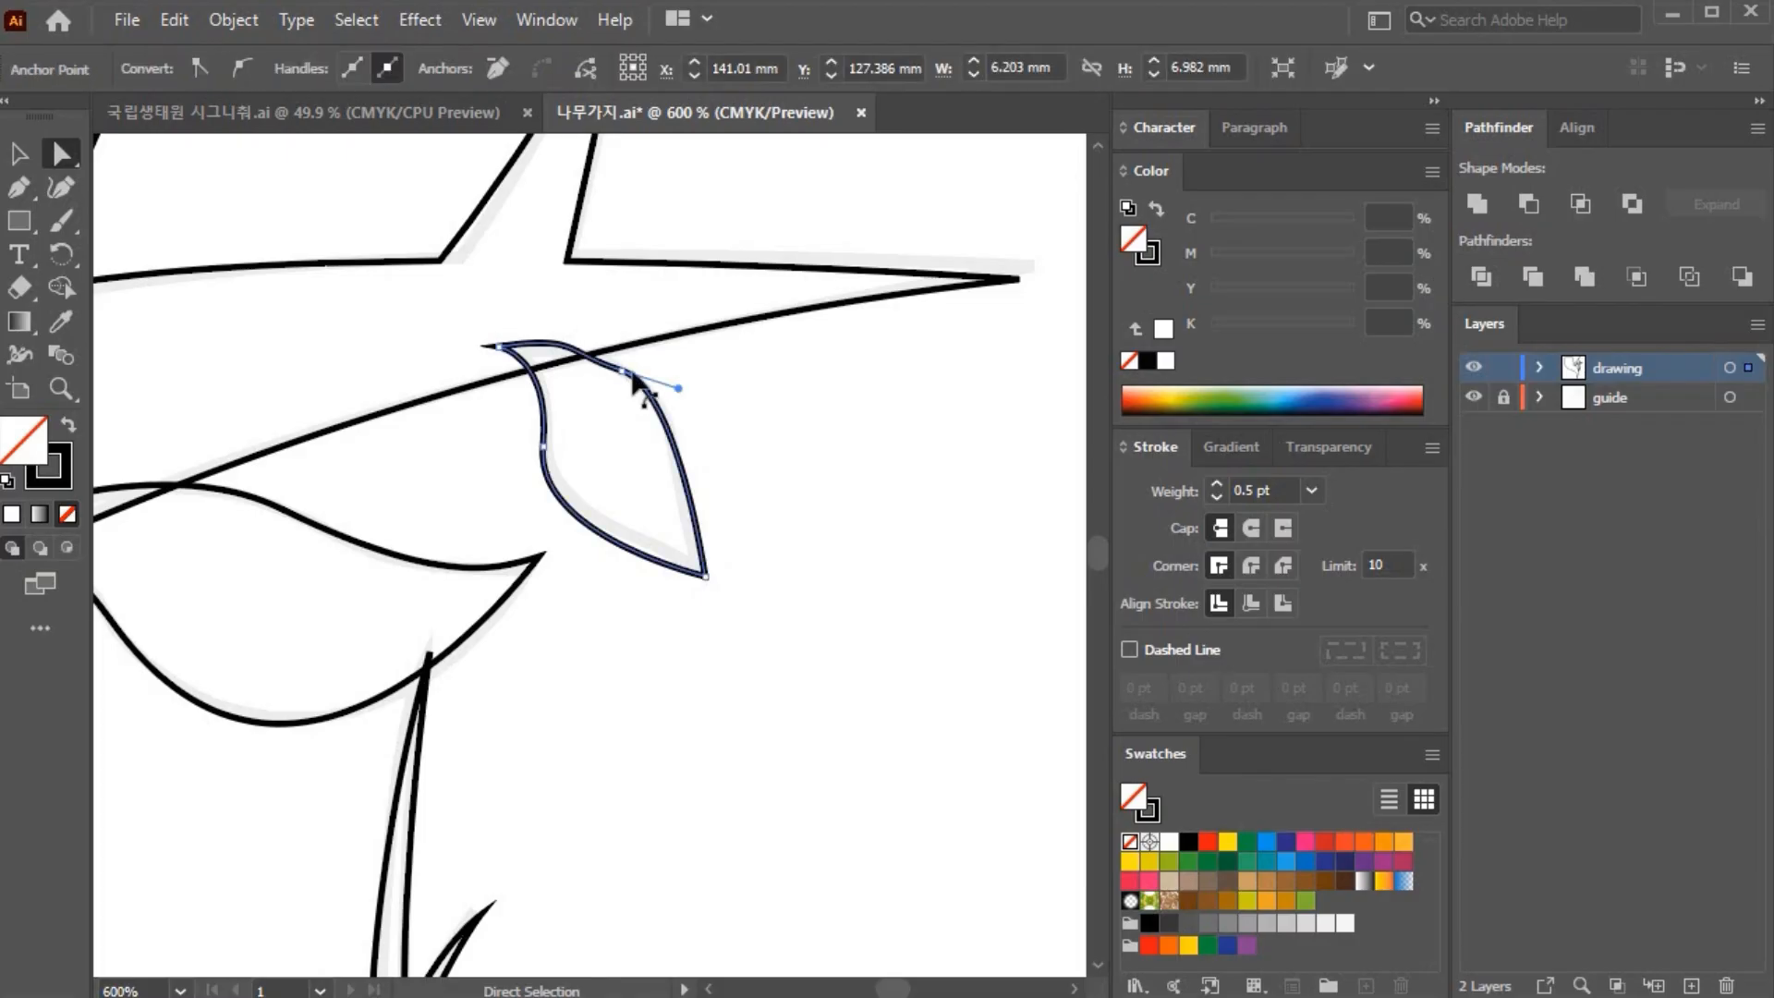
{"action": "left_click", "coordinate": [624, 371]}
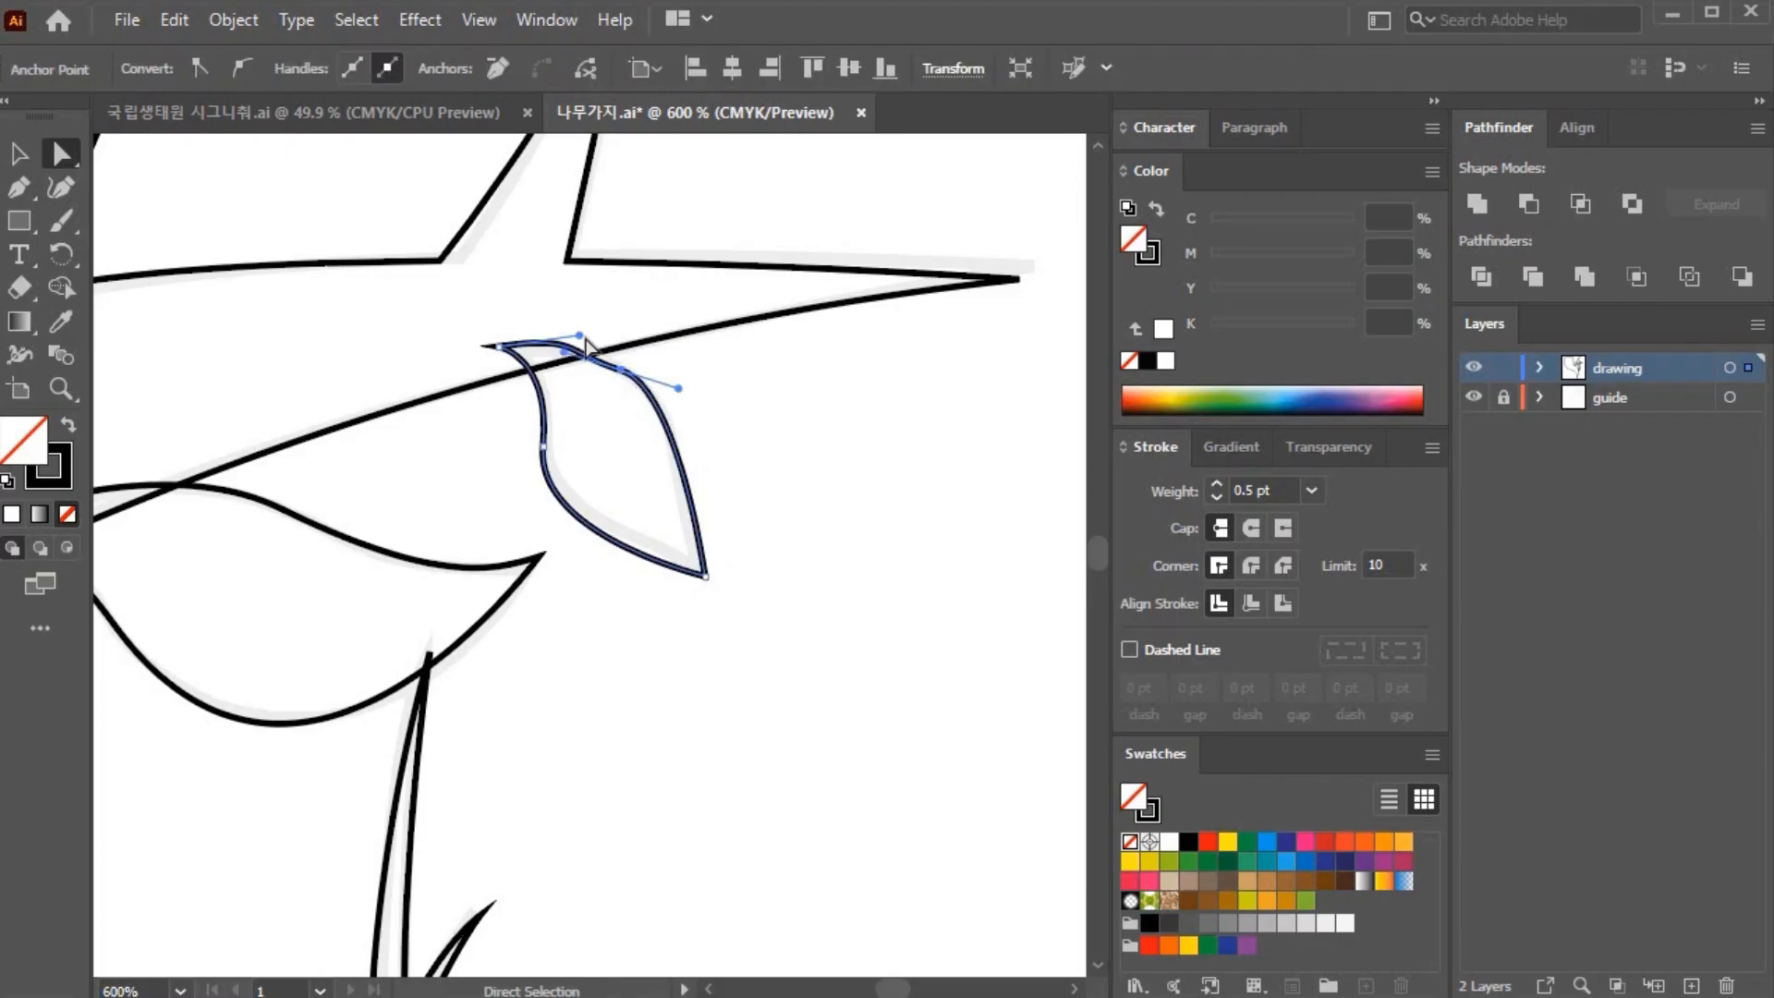
{"action": "mouse_move", "coordinate": [580, 335]}
{"action": "left_mouse_down"}
{"action": "mouse_move", "coordinate": [607, 363]}
{"action": "mouse_move", "coordinate": [575, 356]}
{"action": "left_mouse_up"}
{"action": "left_click_drag", "start_coordinate": [543, 446], "coordinate": [558, 447]}
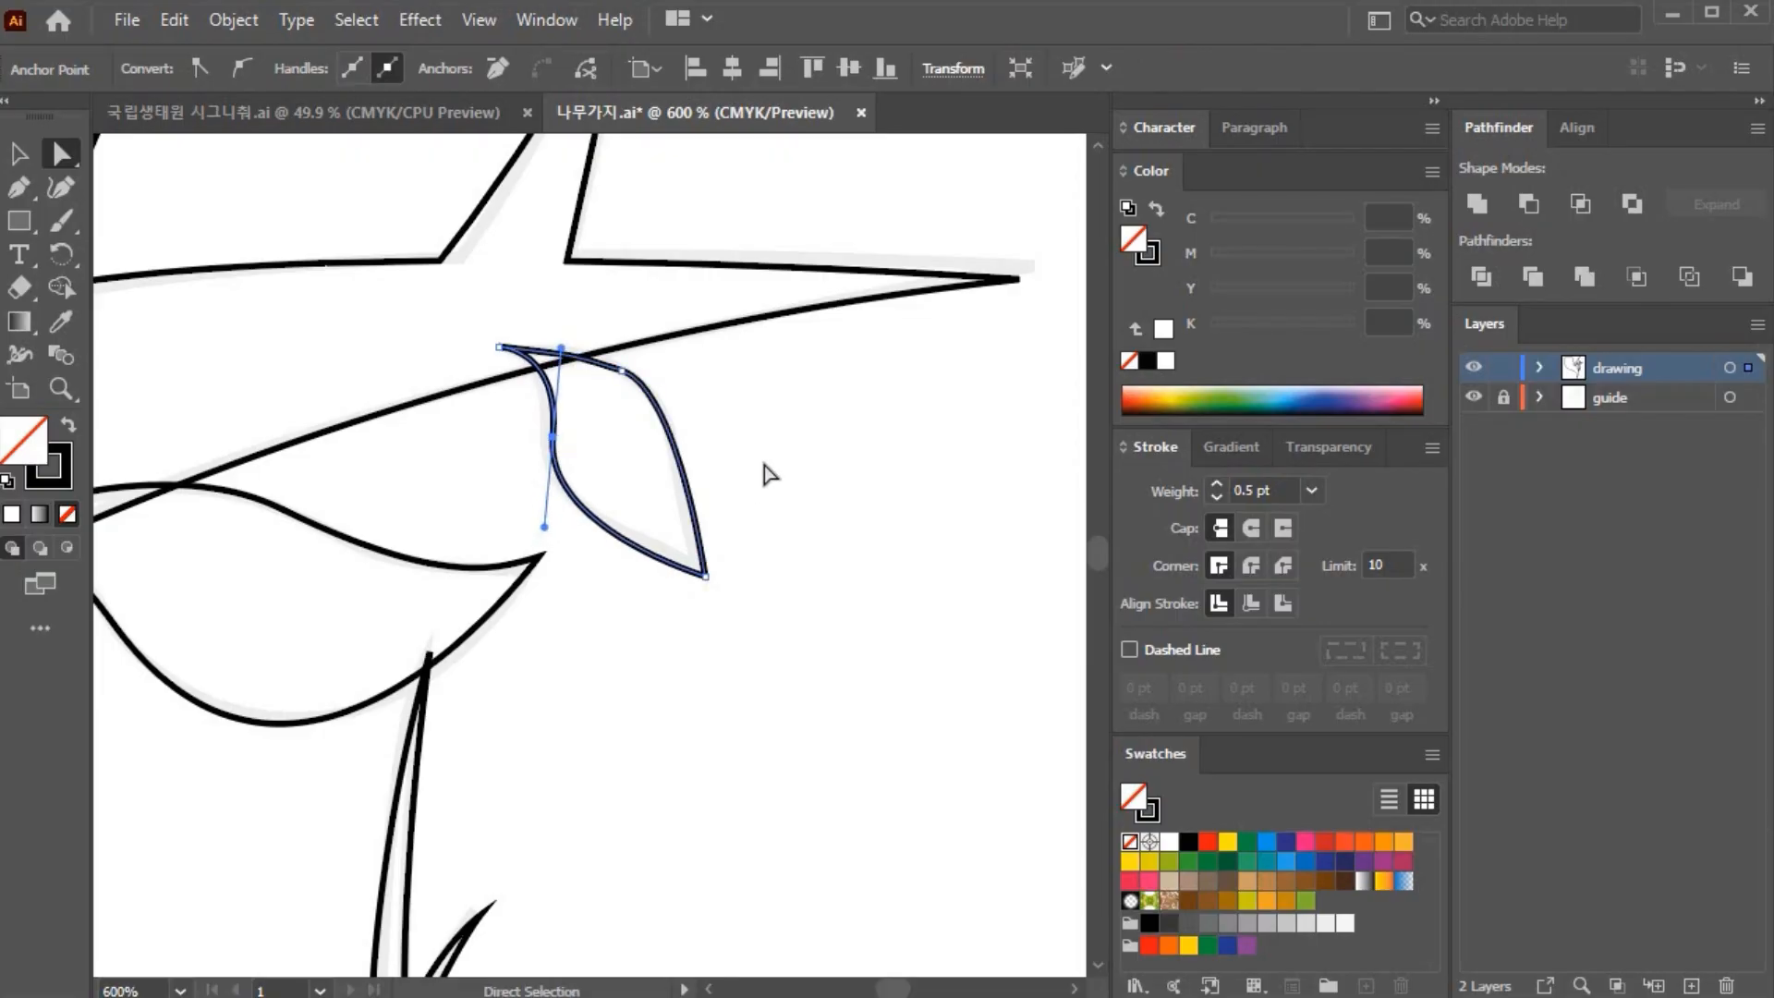
{"action": "left_click", "coordinate": [792, 459]}
Step: Swap fill and stroke on all the traced trunk, branch and leaf shapes so they are filled black without an outline
{"action": "left_click_drag", "start_coordinate": [809, 373], "coordinate": [1053, 641]}
{"action": "left_click_drag", "start_coordinate": [908, 378], "coordinate": [670, 621]}
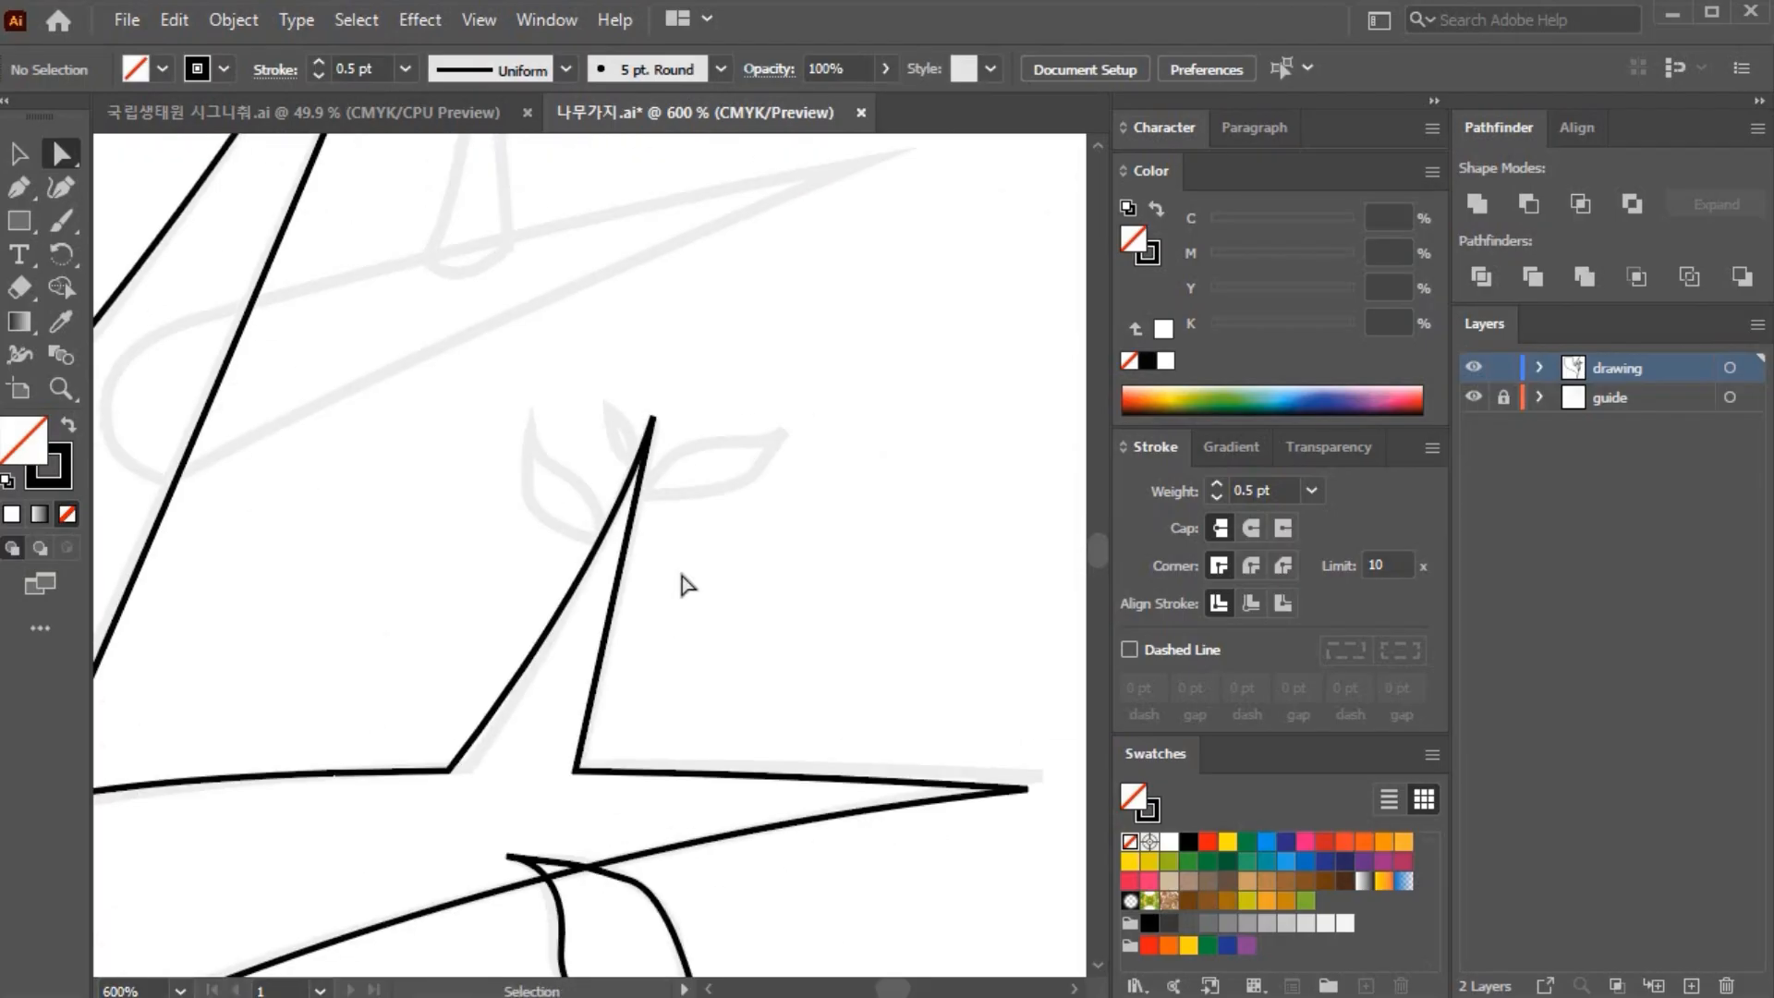
{"action": "key", "text": "ctrl+minus"}
{"action": "key", "text": "ctrl+minus"}
{"action": "key", "text": "ctrl+minus"}
{"action": "key", "text": "ctrl+minus"}
{"action": "left_click_drag", "start_coordinate": [685, 584], "coordinate": [901, 491]}
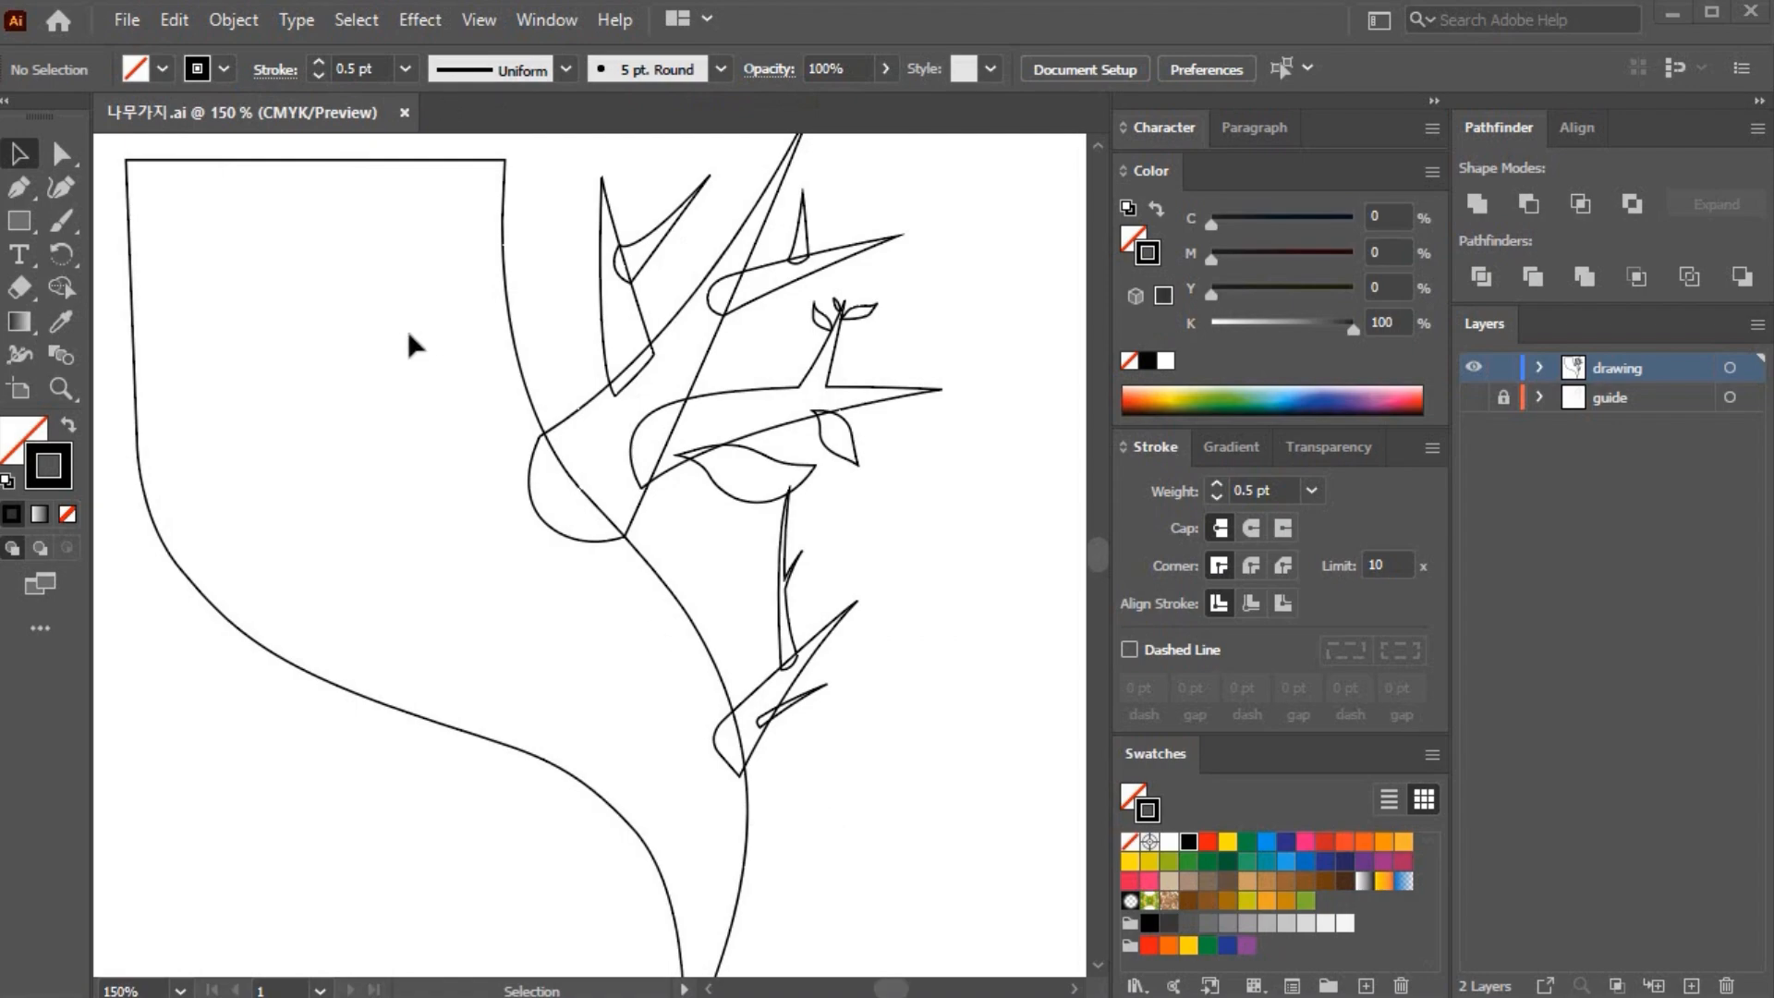
{"action": "mouse_move", "coordinate": [949, 752]}
{"action": "left_mouse_down"}
{"action": "mouse_move", "coordinate": [359, 261]}
{"action": "mouse_move", "coordinate": [314, 182]}
{"action": "left_mouse_up"}
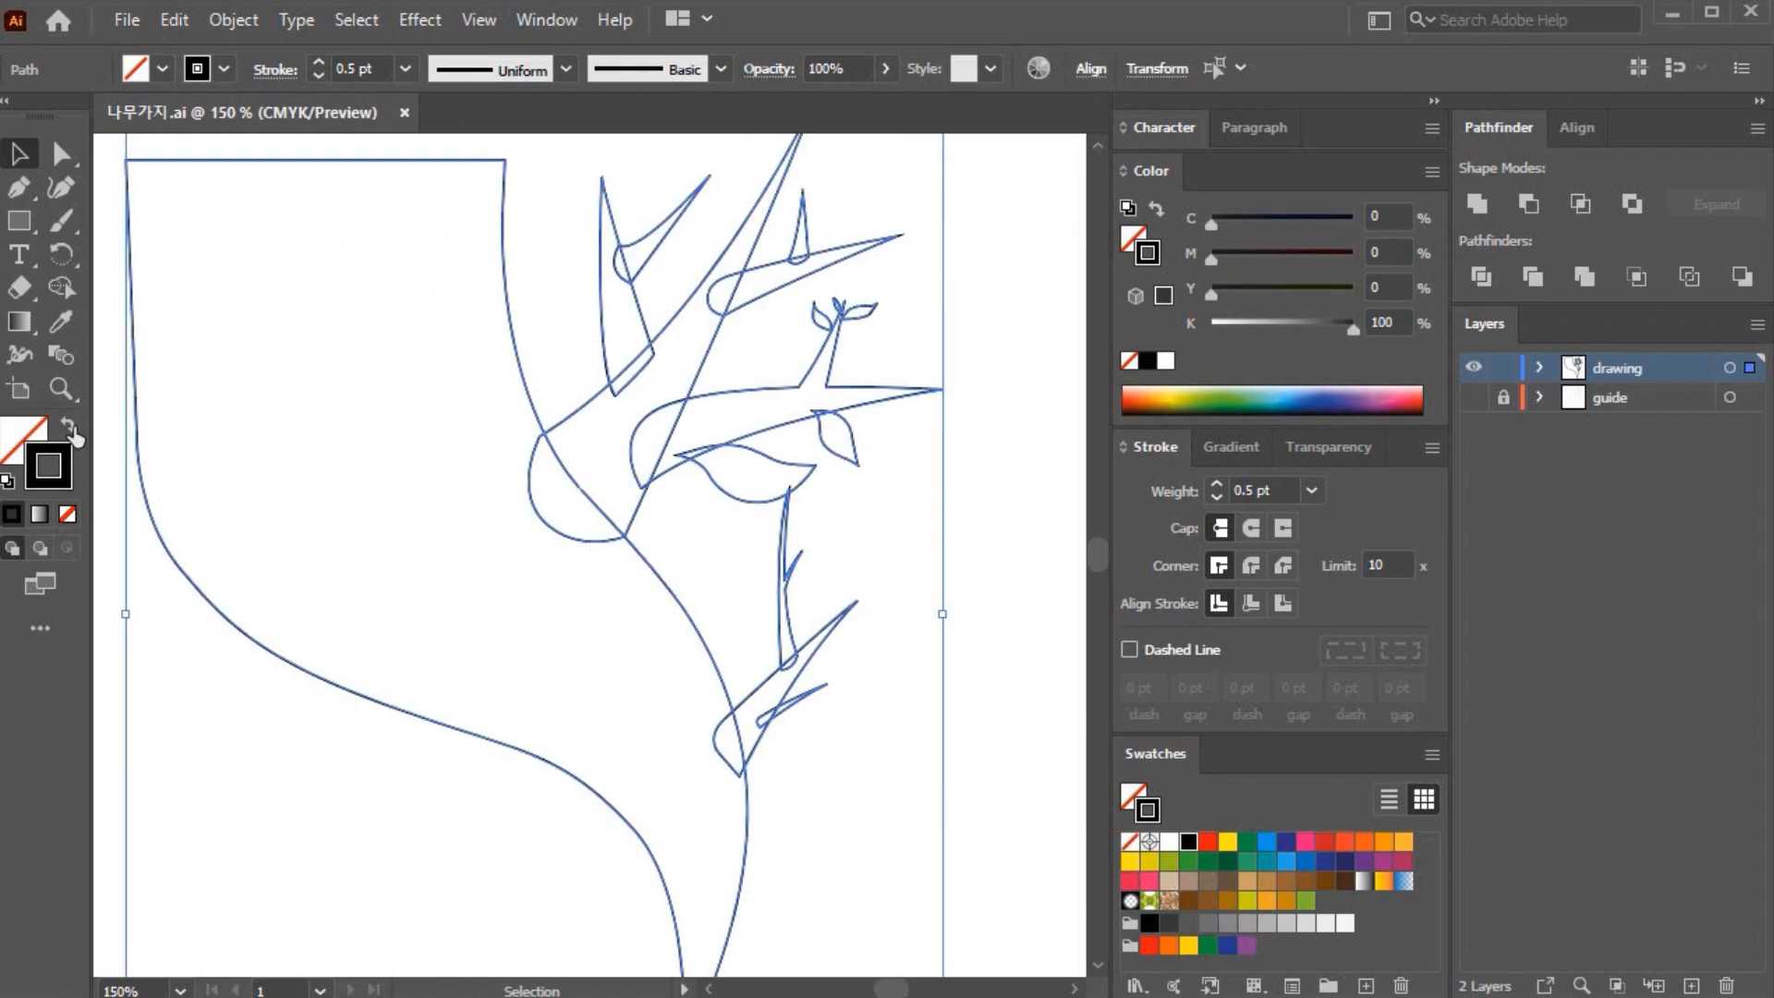
{"action": "left_click", "coordinate": [69, 425]}
{"action": "left_click", "coordinate": [1005, 564]}
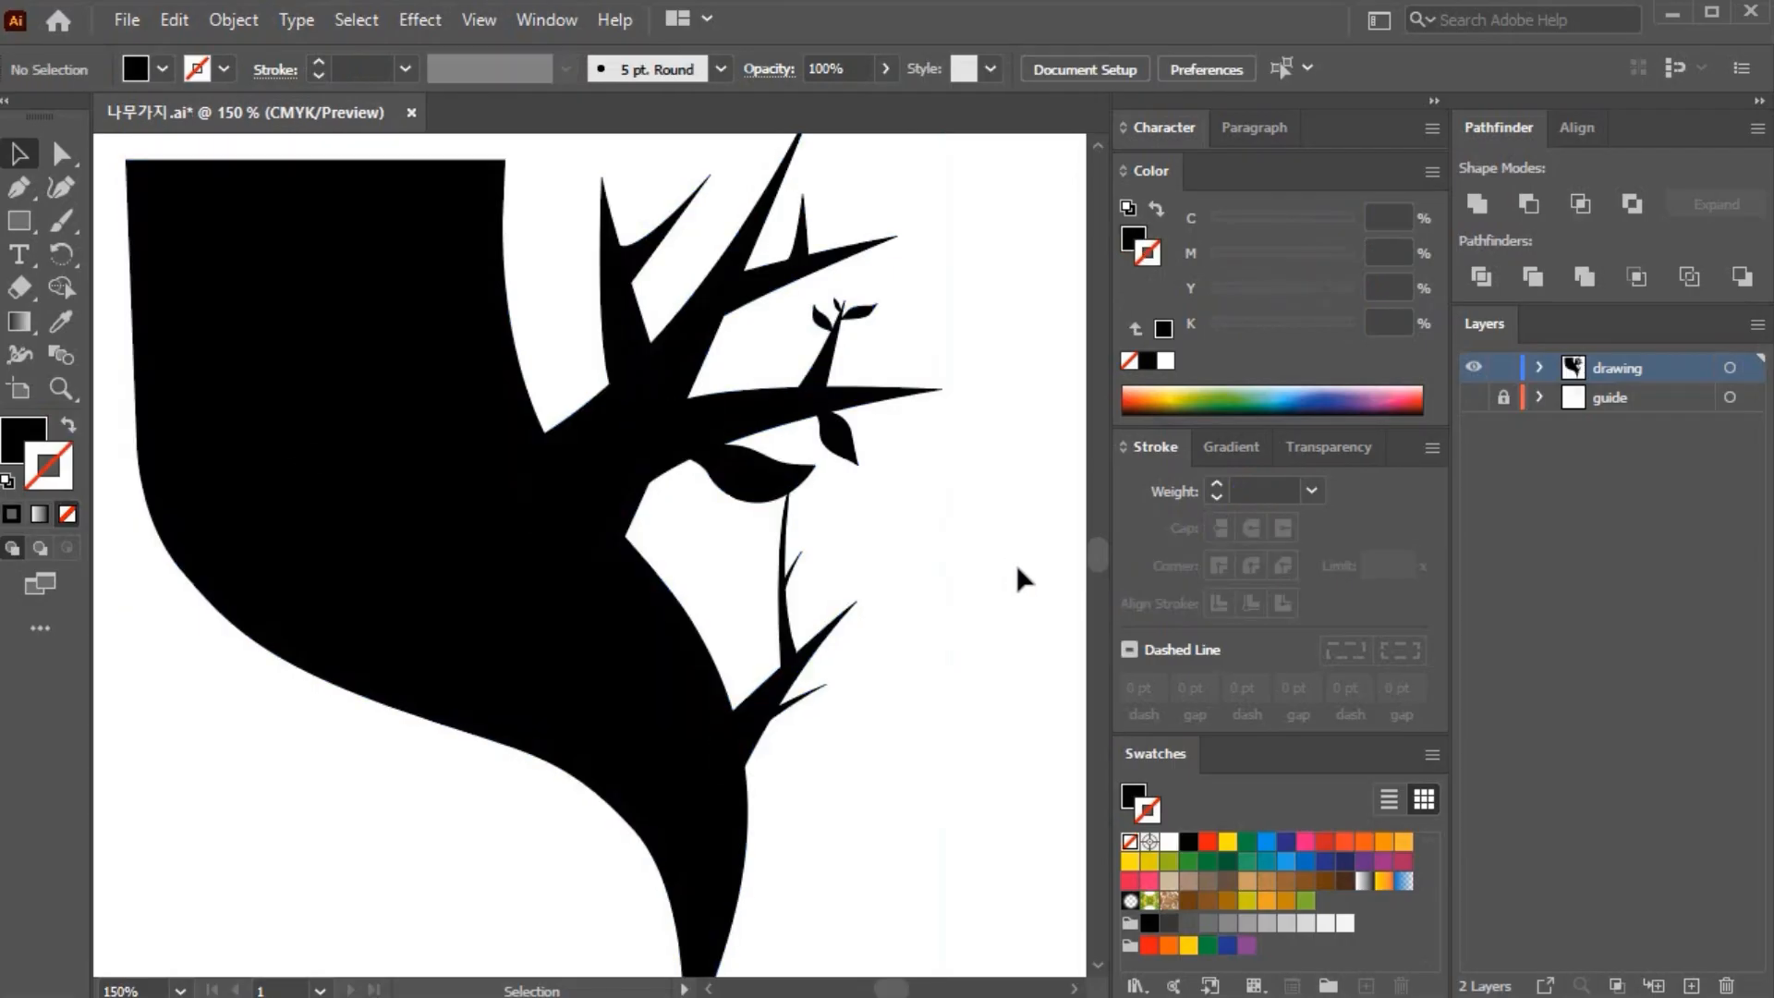
Step: Fill the trunk with the dark brown swatch C=40 M=70 Y=100 K=50
{"action": "left_click", "coordinate": [362, 287]}
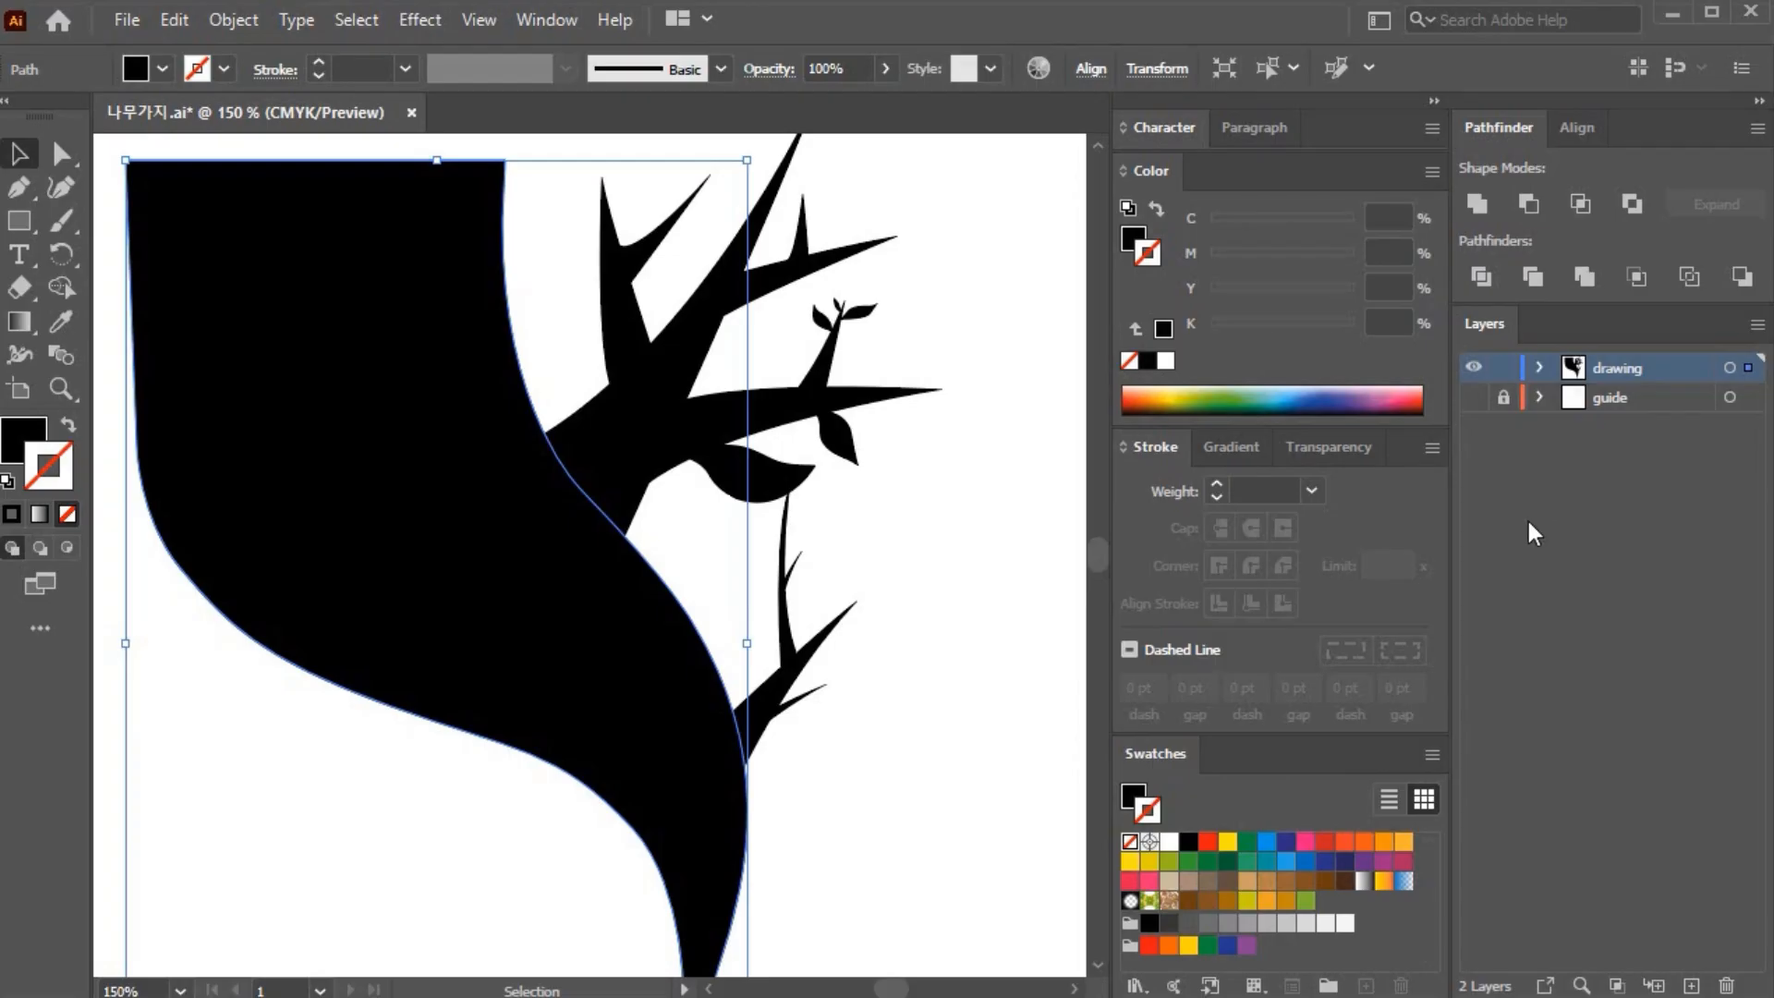
{"action": "left_click", "coordinate": [1134, 792]}
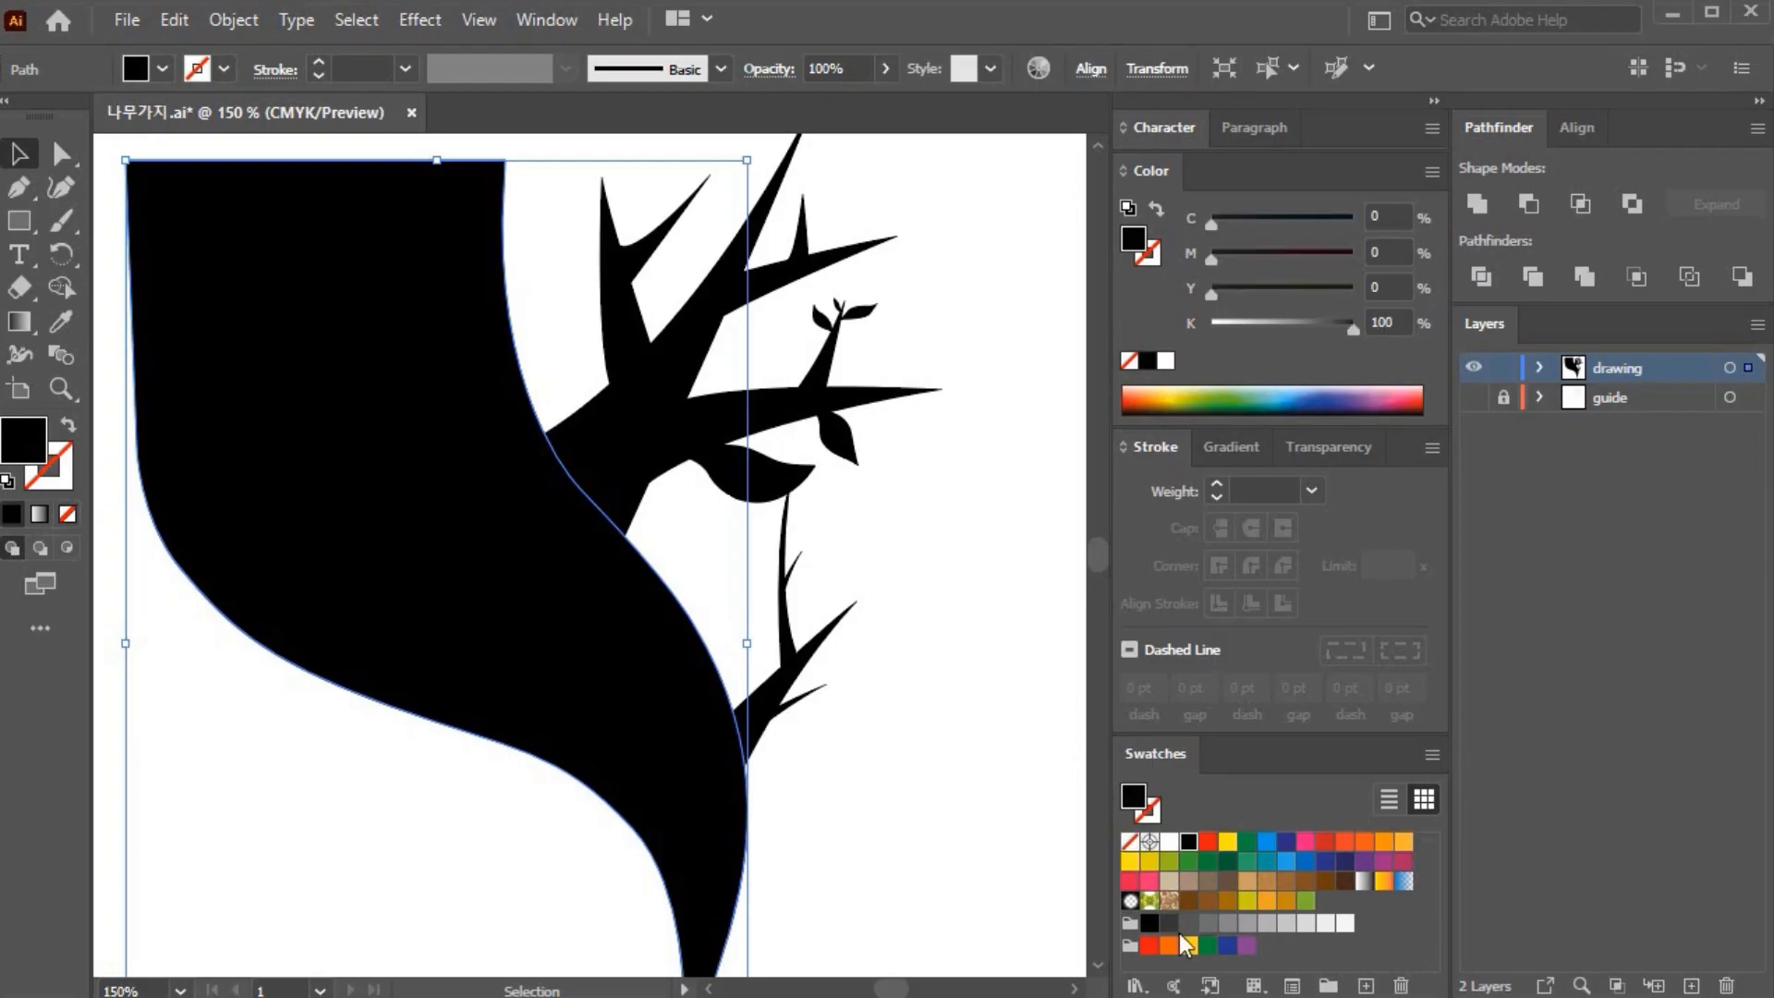
{"action": "left_click", "coordinate": [1188, 901]}
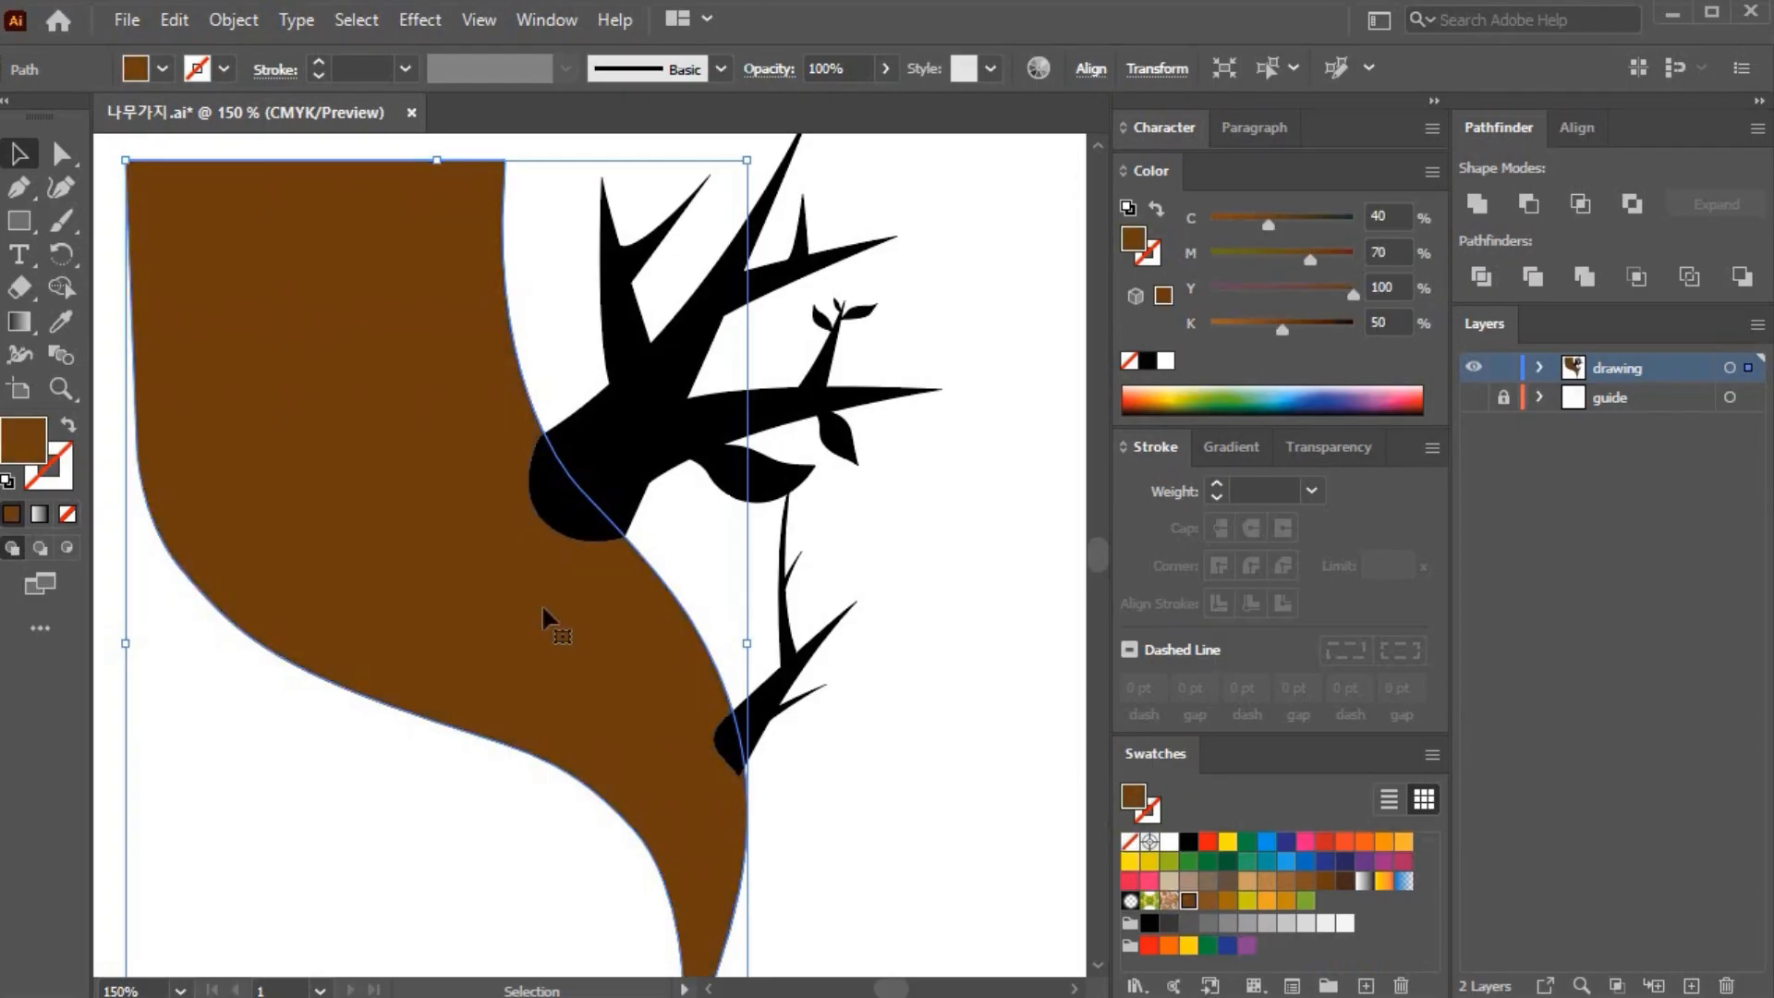
{"action": "left_click", "coordinate": [885, 545]}
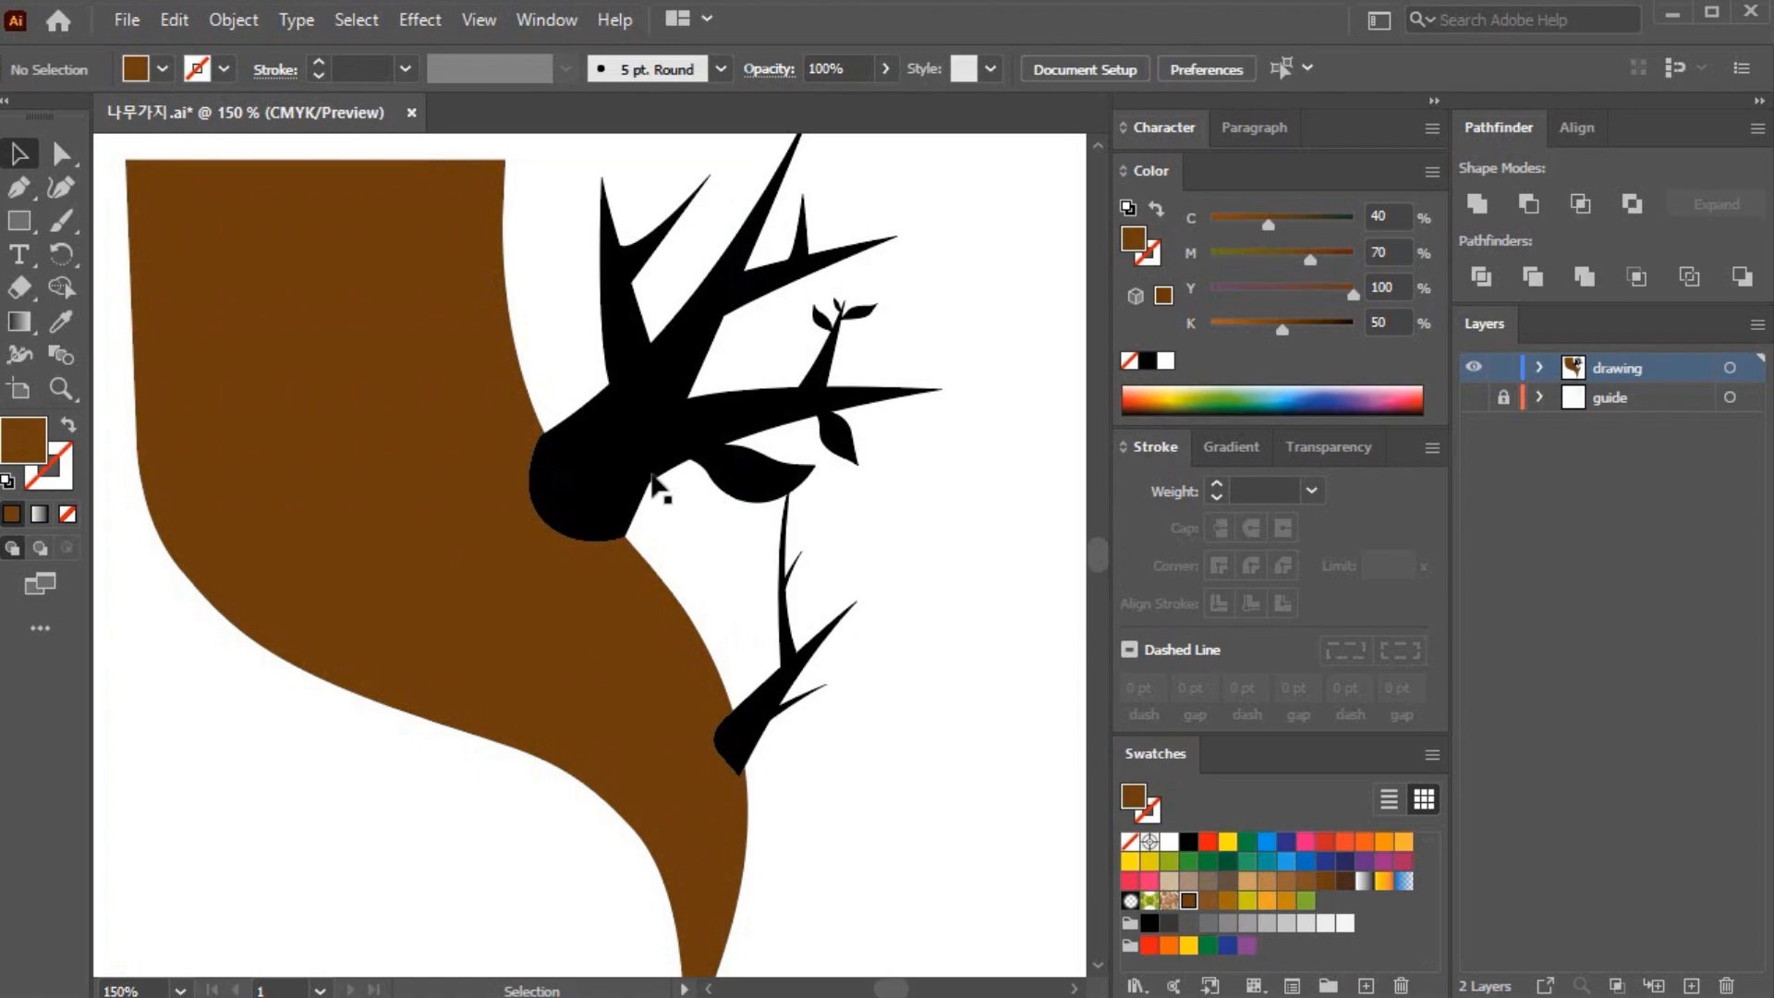
Step: Fill the large diagonal branch and the lower main branch with the brown swatch C=40 M=65 Y=90 K=35
{"action": "left_click", "coordinate": [647, 485]}
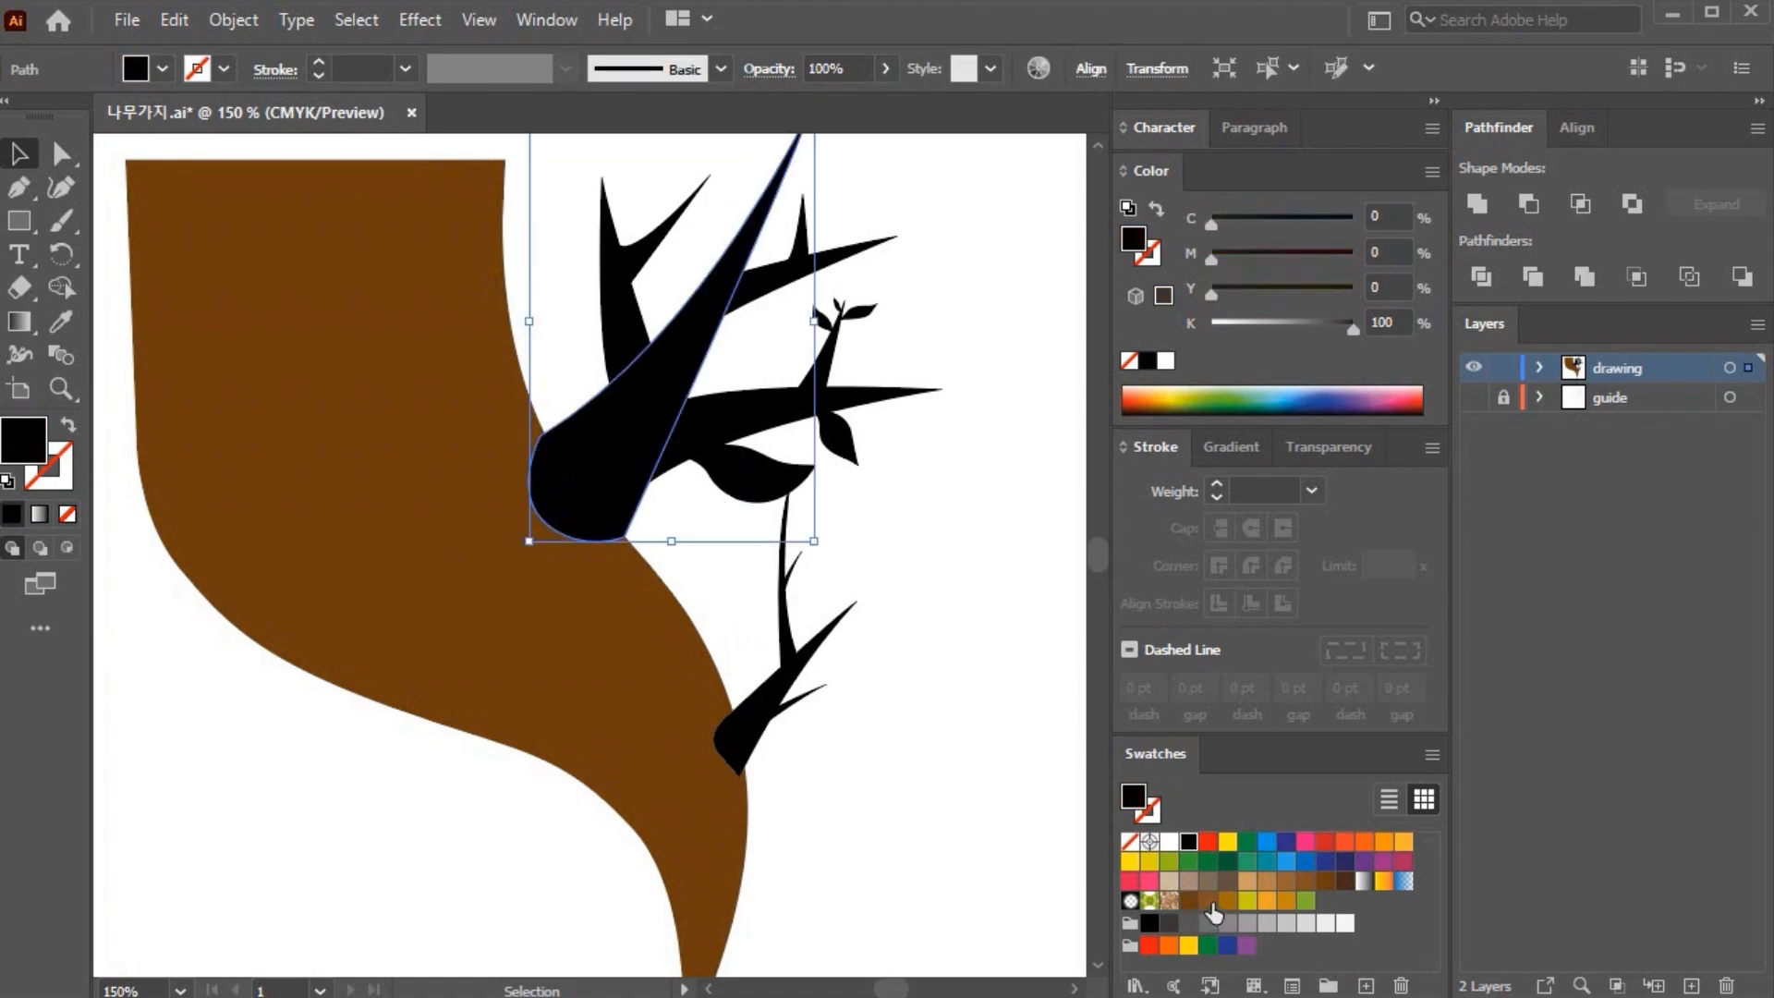
{"action": "left_click", "coordinate": [1208, 900]}
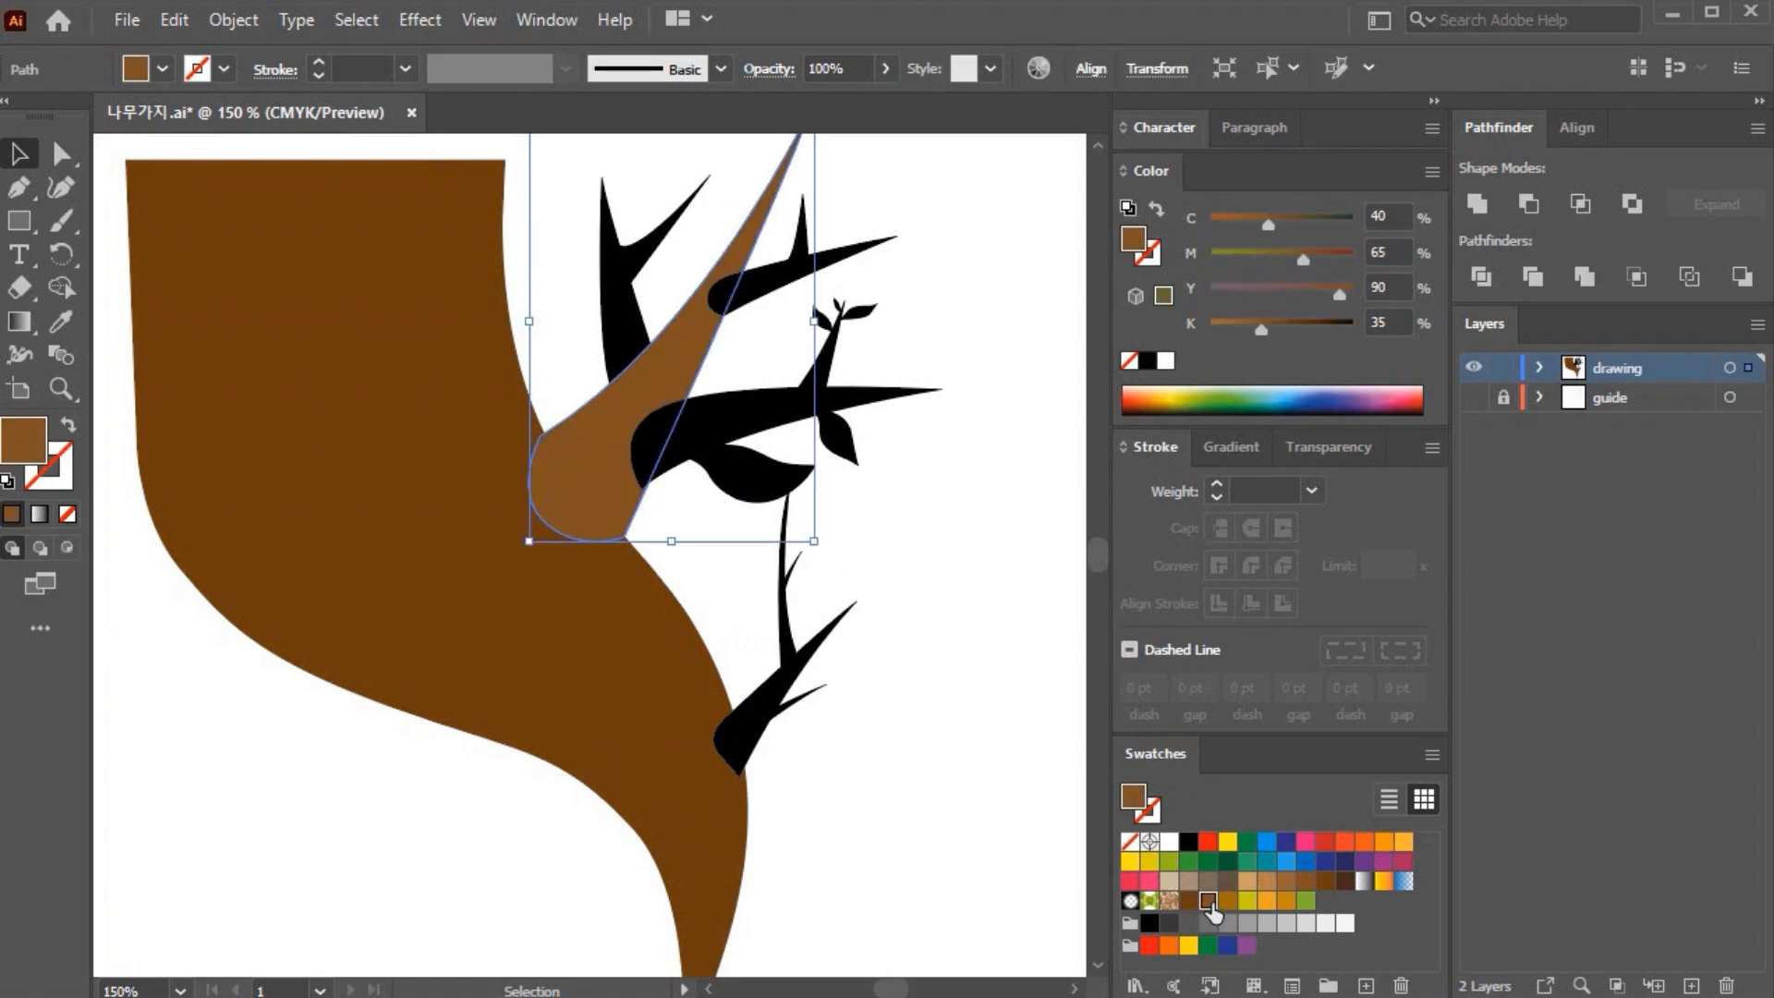
{"action": "left_click", "coordinate": [957, 728]}
{"action": "left_click", "coordinate": [746, 750]}
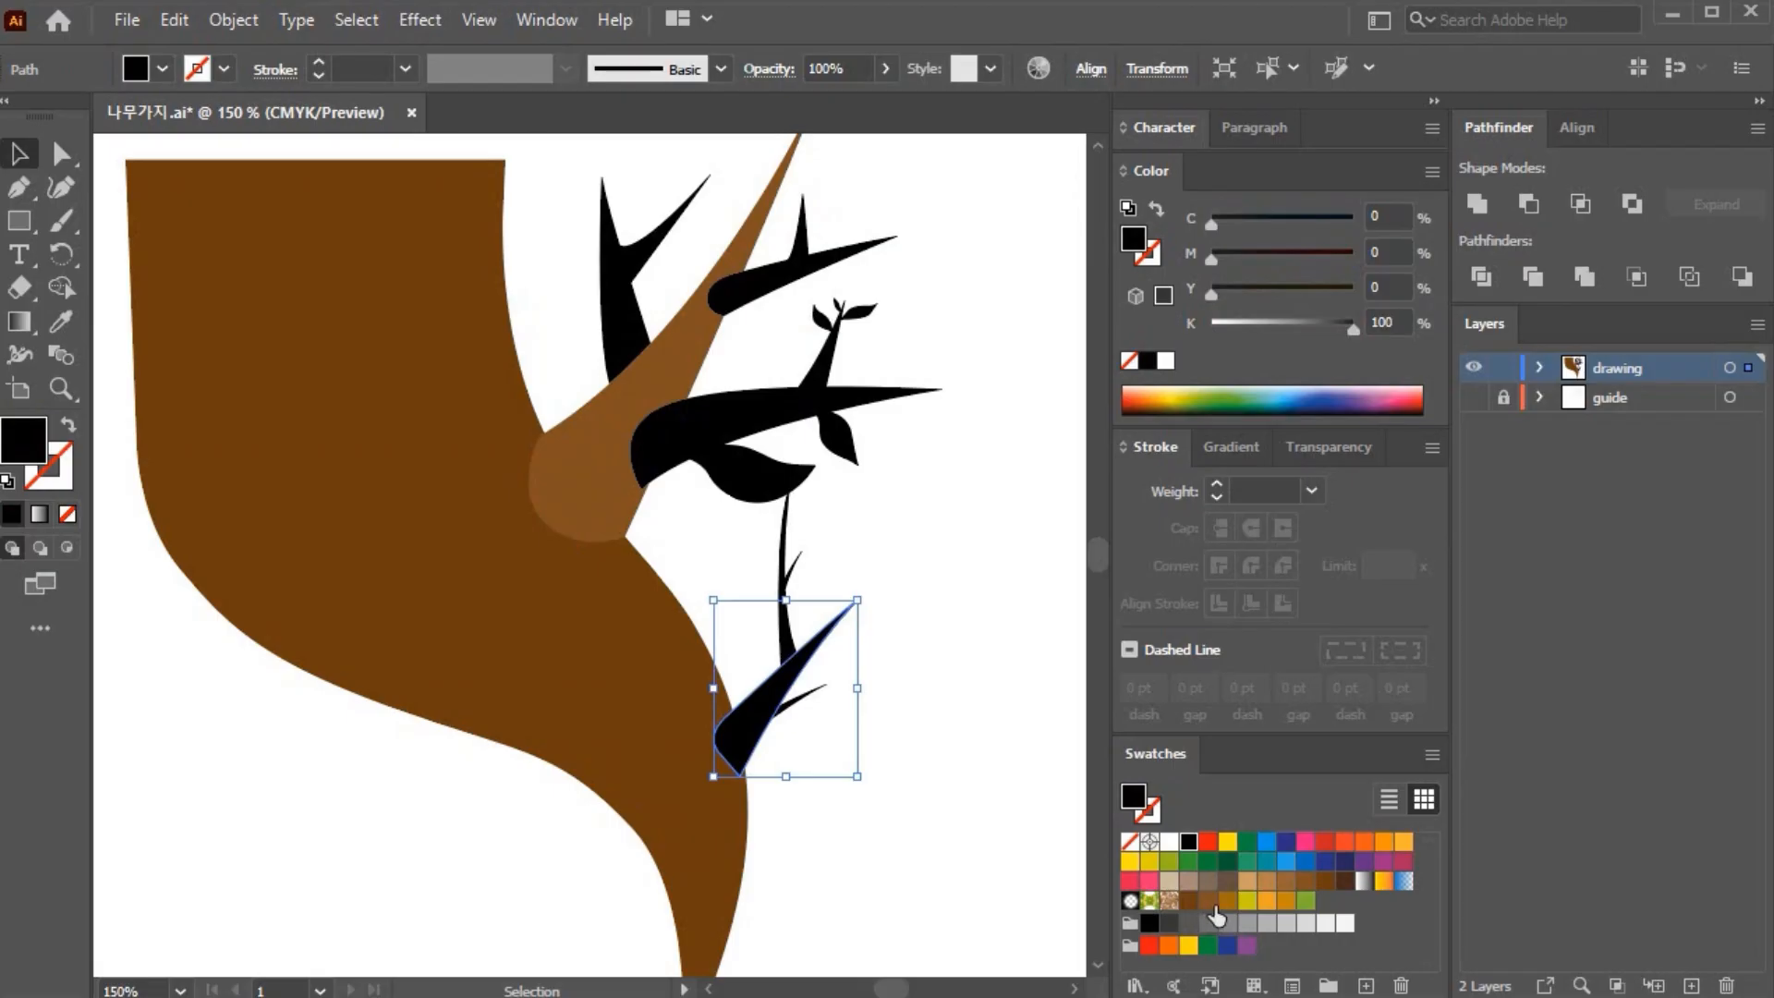
{"action": "left_click", "coordinate": [1208, 900]}
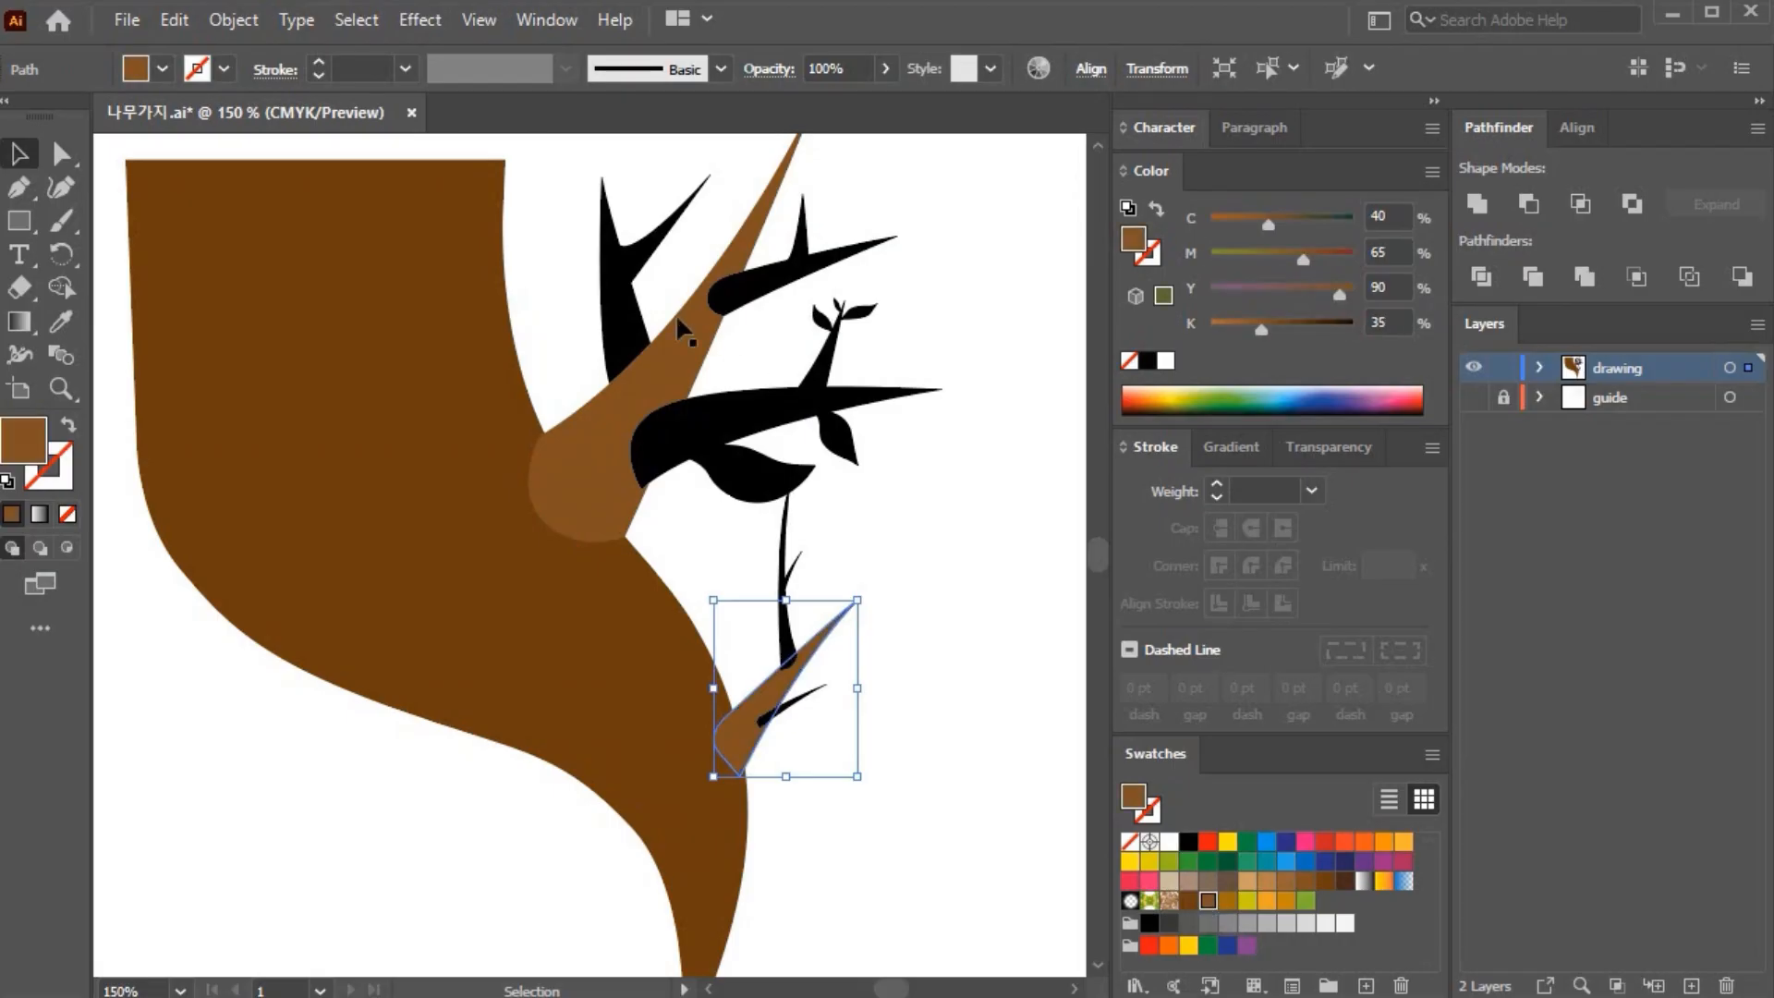
Step: Fill the upright upper branch, the horizontal branch and both twigs on the lower branch with the swatch C=10 M=45 Y=95 K=40
{"action": "left_click", "coordinate": [642, 349]}
{"action": "left_click", "coordinate": [750, 421], "text": "shift"}
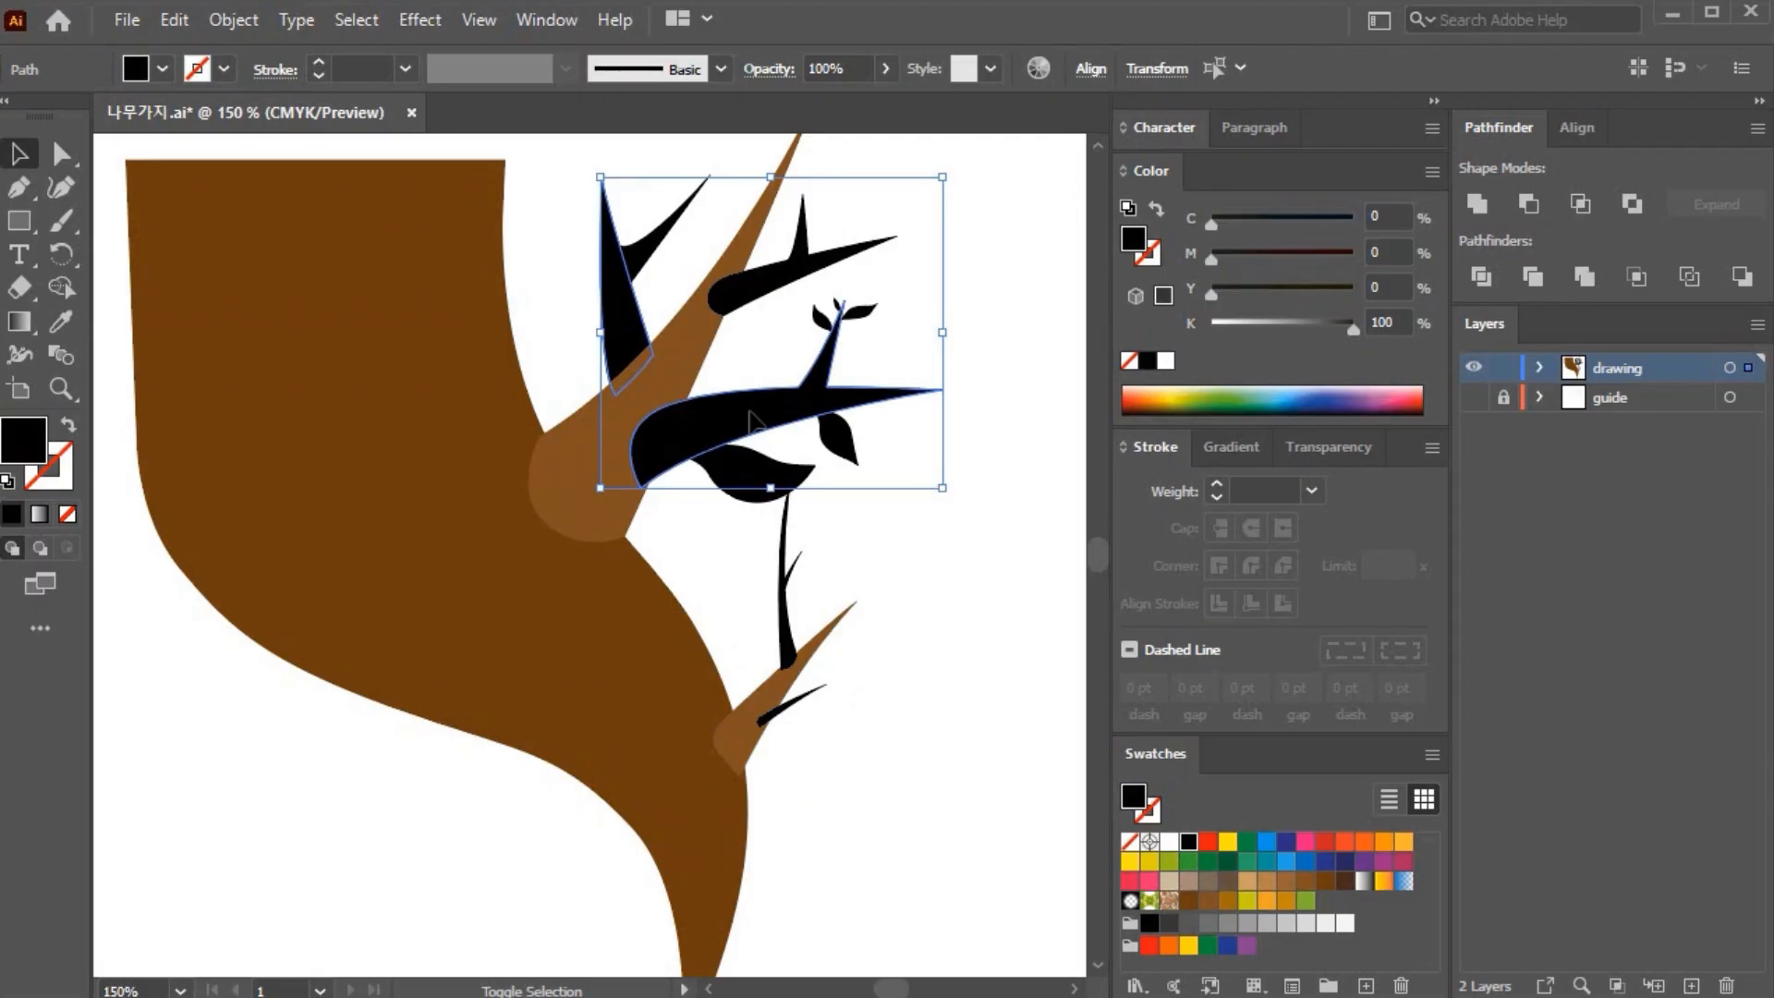
{"action": "left_click", "coordinate": [784, 636], "text": "shift"}
{"action": "left_click", "coordinate": [797, 710], "text": "shift"}
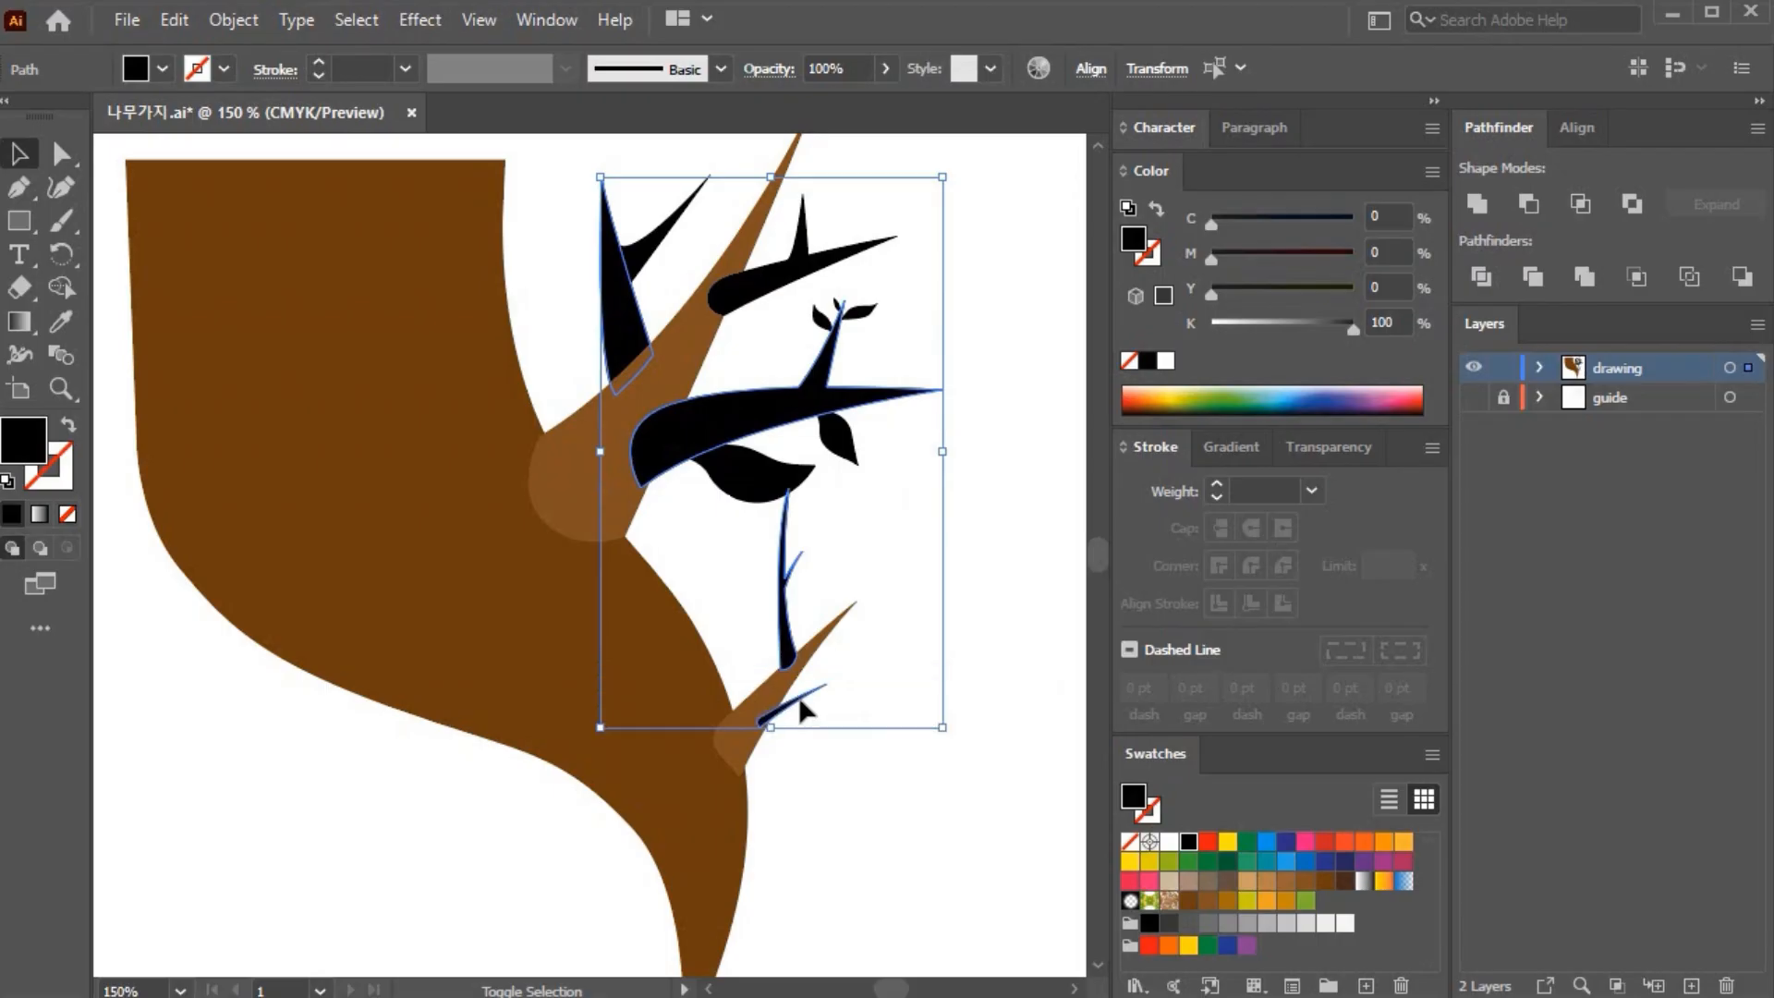
{"action": "left_click", "coordinate": [1228, 900]}
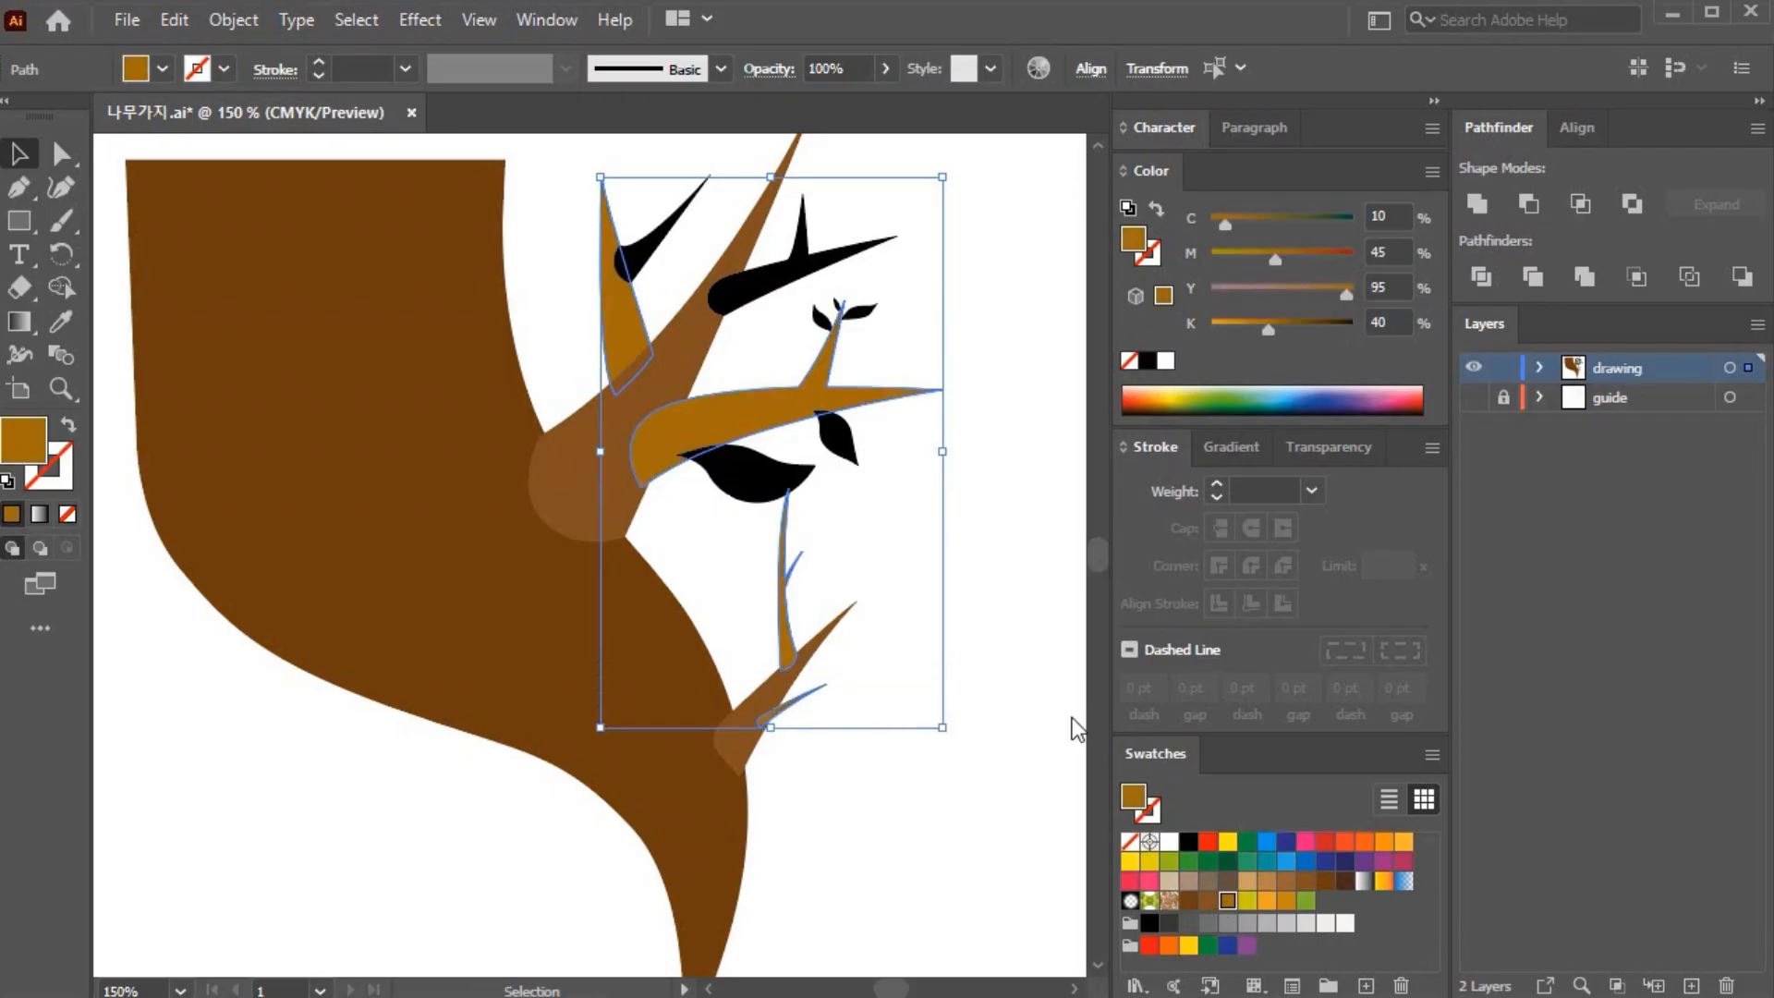
{"action": "left_click", "coordinate": [974, 564]}
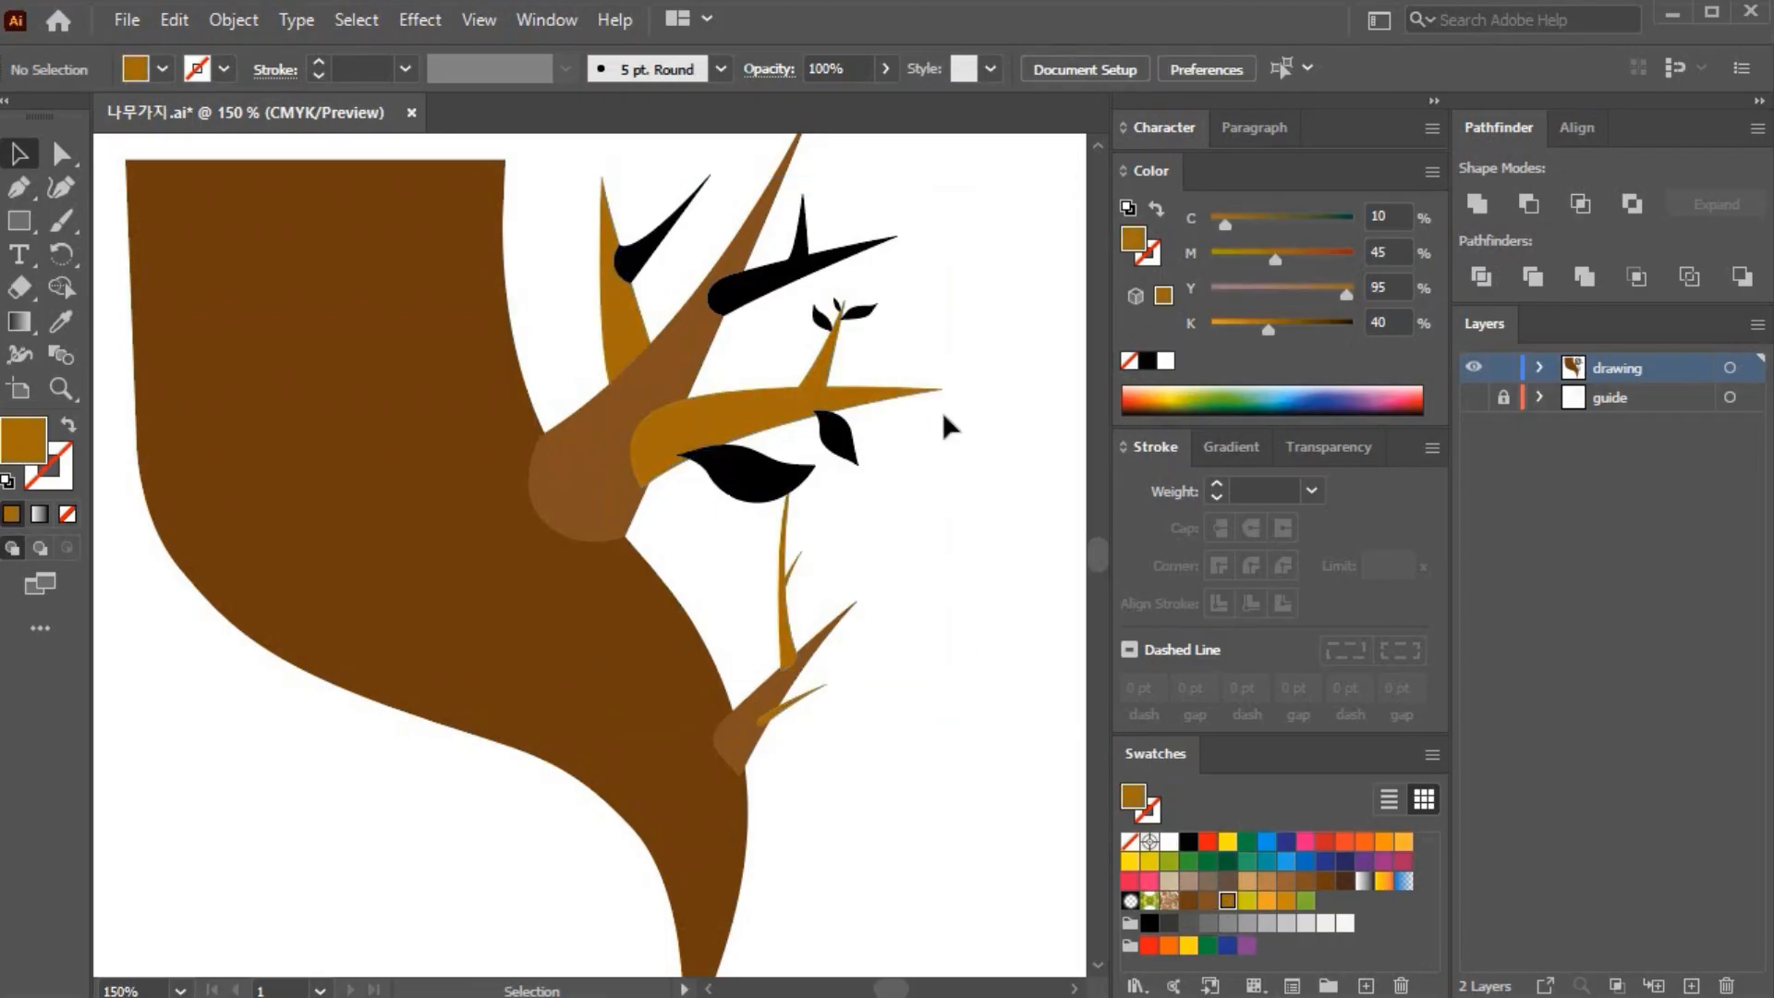
Step: Fill the short twig rising from the upper side branch with the same light brown as the horizontal branch
{"action": "left_click", "coordinate": [801, 238]}
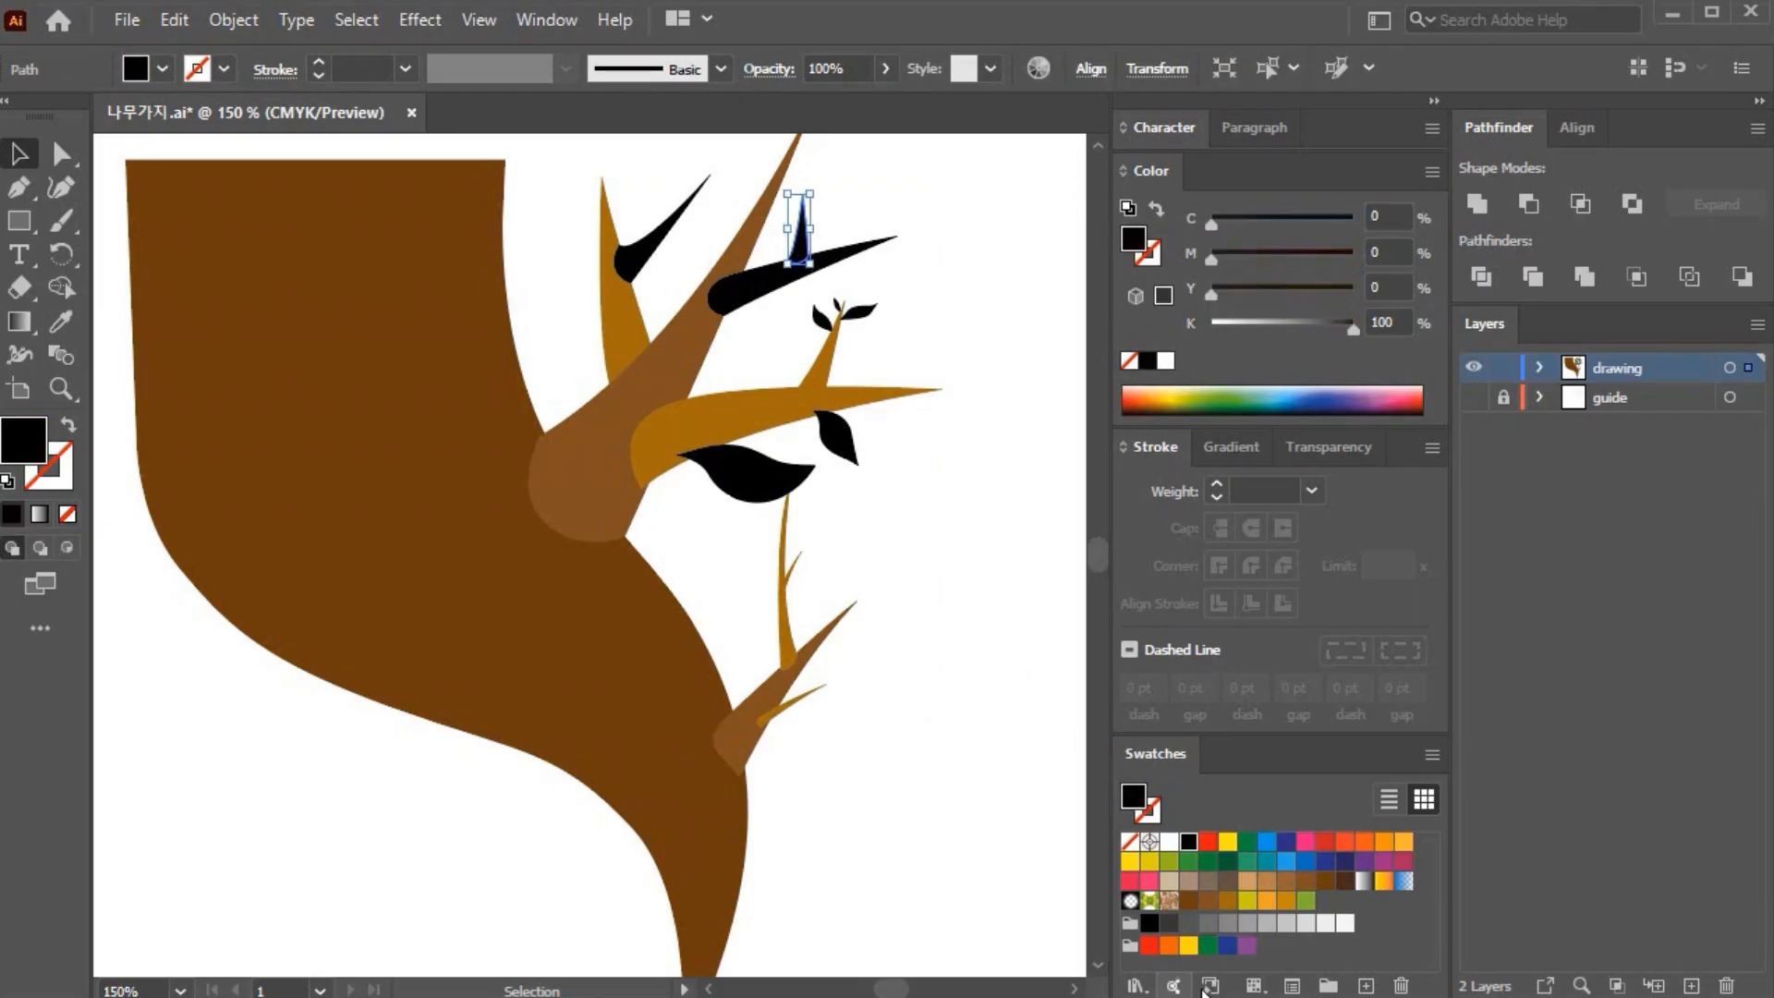
{"action": "left_click", "coordinate": [1228, 900]}
{"action": "left_click", "coordinate": [825, 442]}
Step: Fill the upright branch's side twig and the upper side branch with the orange swatch C=10 M=40 Y=90 K=0
{"action": "left_click", "coordinate": [663, 247]}
{"action": "left_click", "coordinate": [767, 291], "text": "shift"}
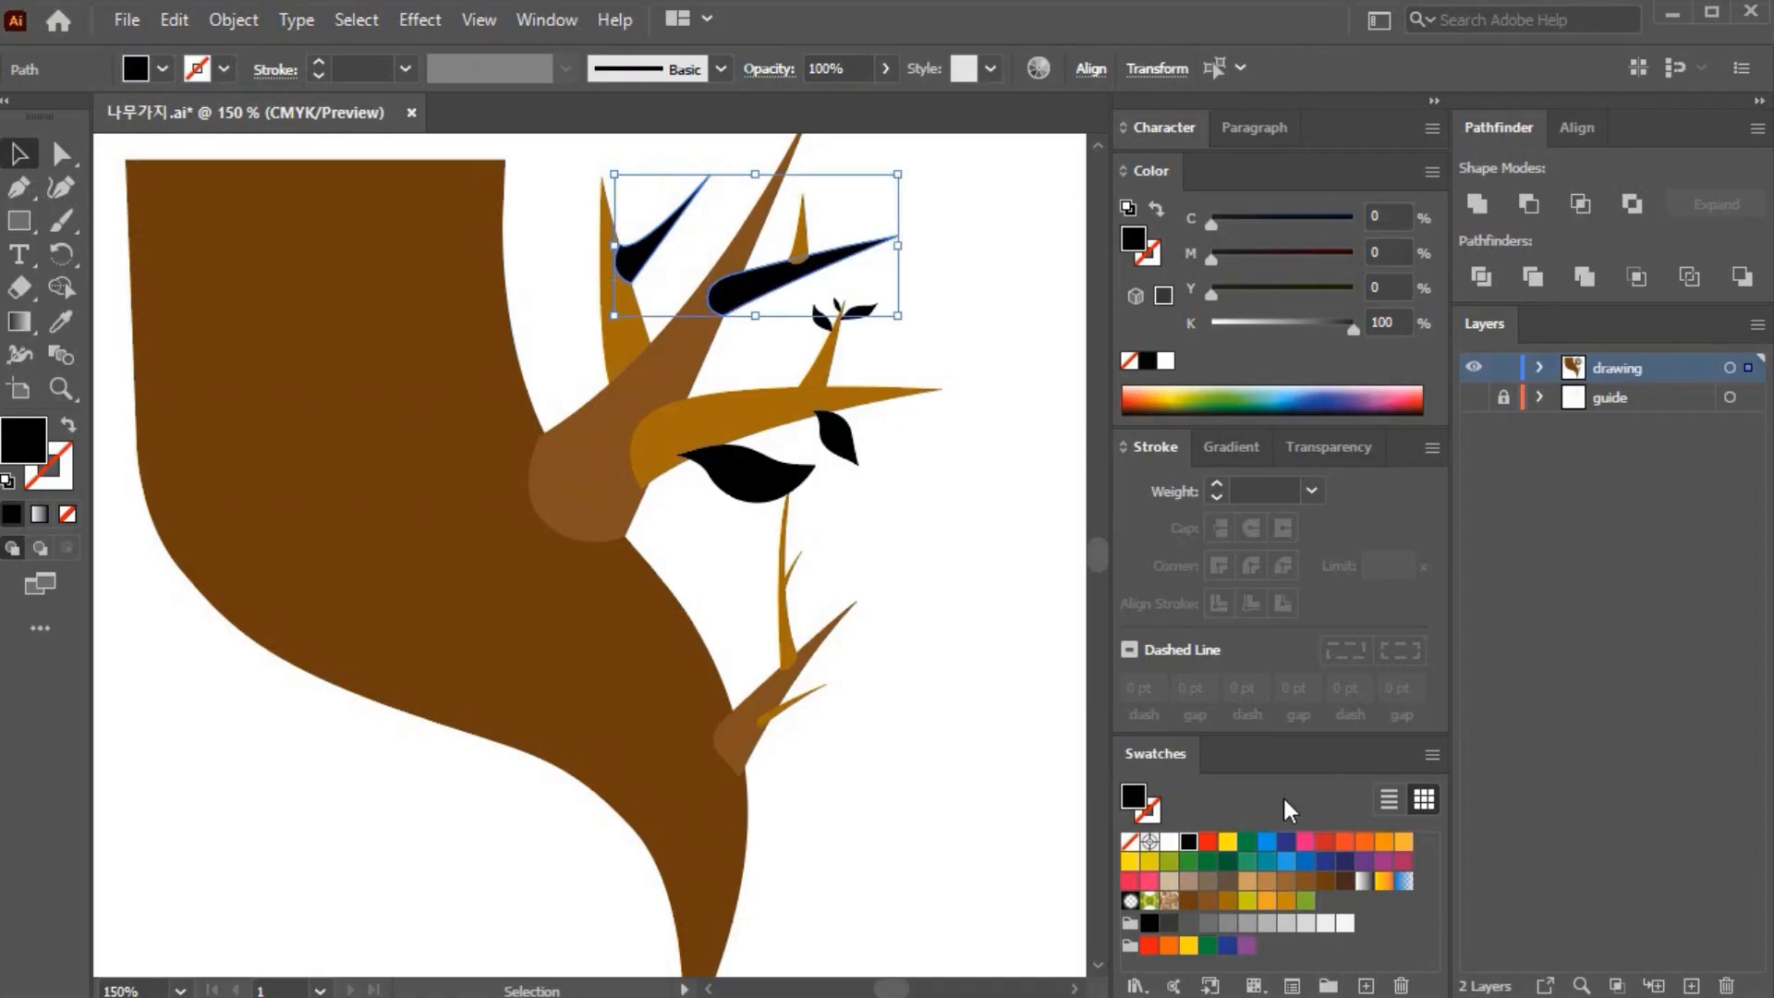
{"action": "left_click", "coordinate": [1266, 901]}
{"action": "left_click", "coordinate": [939, 541]}
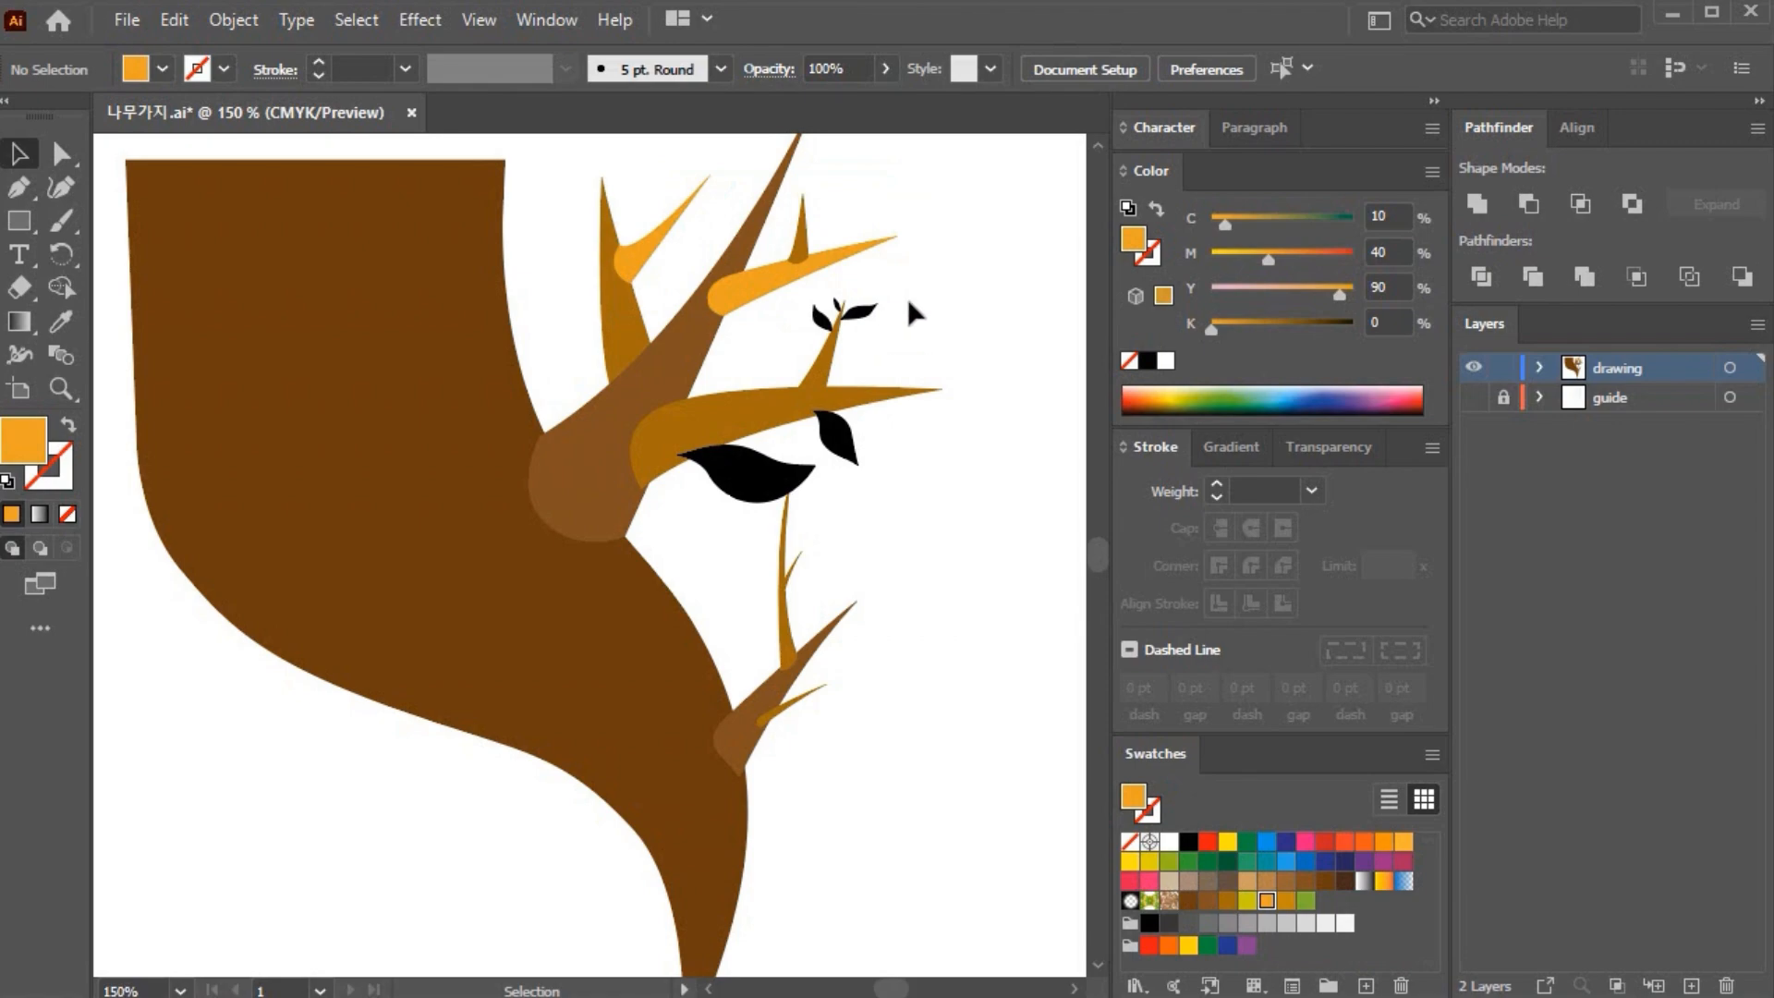
Step: Fill the two leaves below the horizontal branch with the yellow-green swatch C=30 M=0 Y=95 K=0
{"action": "left_click", "coordinate": [836, 436]}
{"action": "left_click", "coordinate": [753, 473], "text": "shift"}
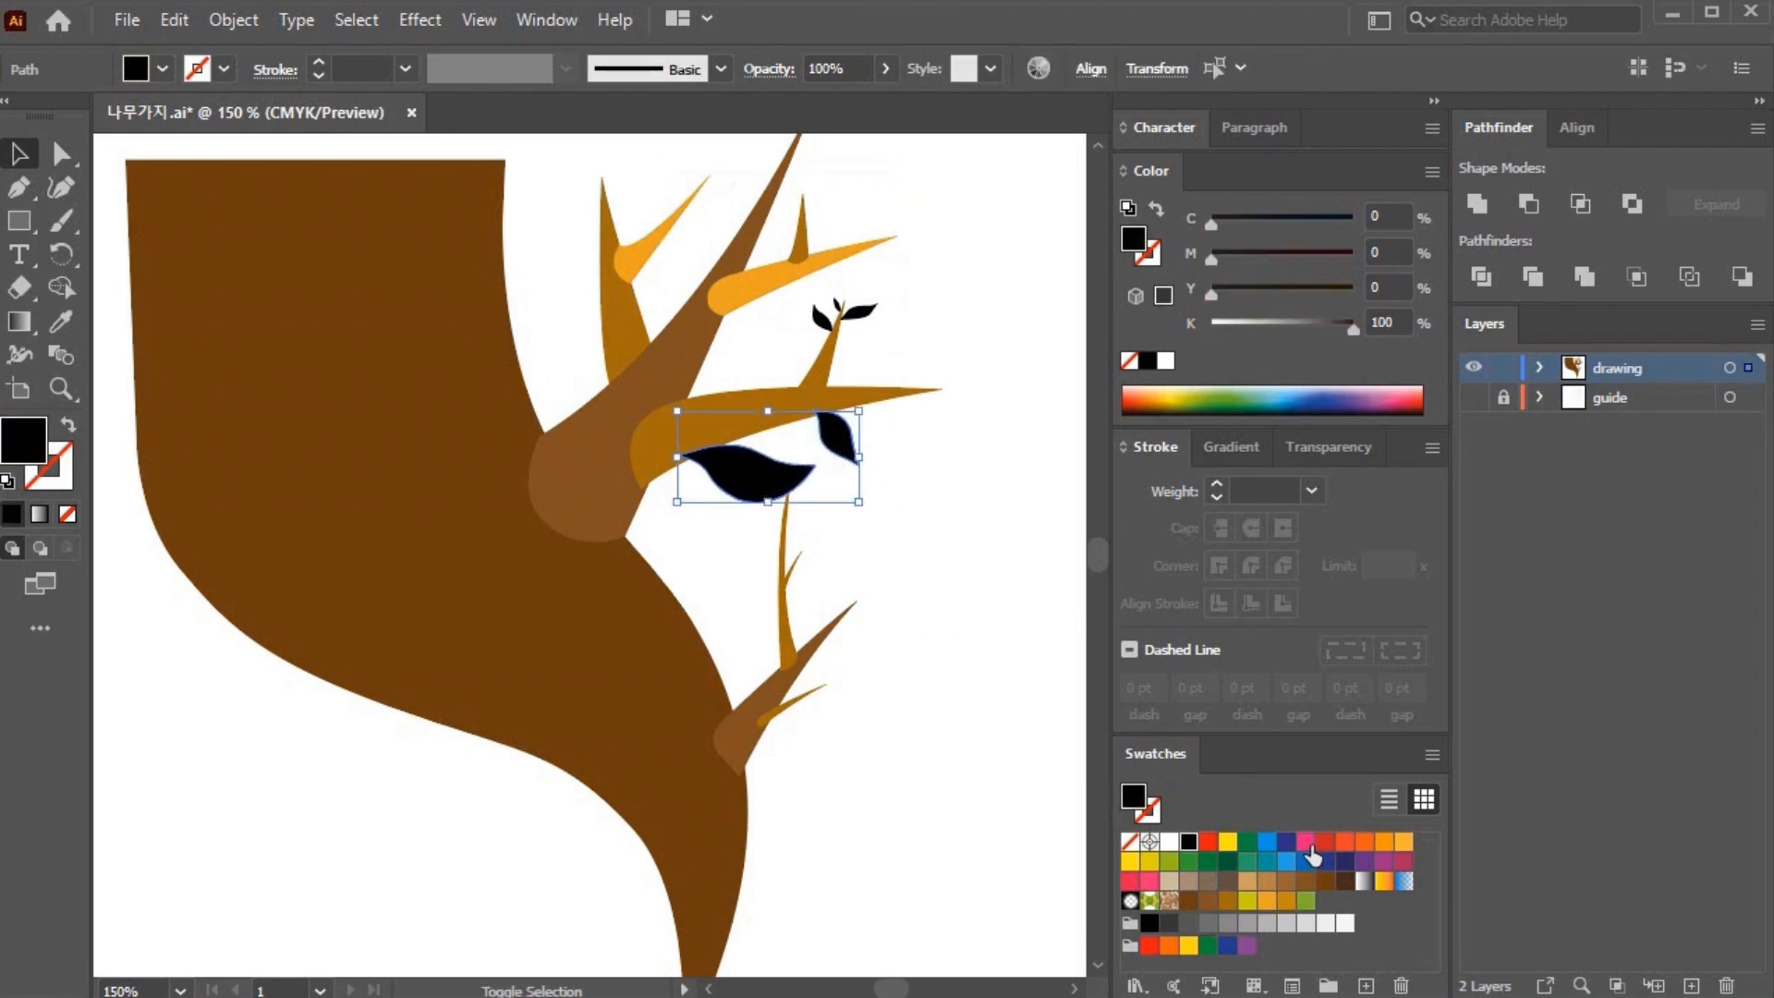
{"action": "left_click", "coordinate": [1247, 901]}
{"action": "left_click", "coordinate": [972, 592]}
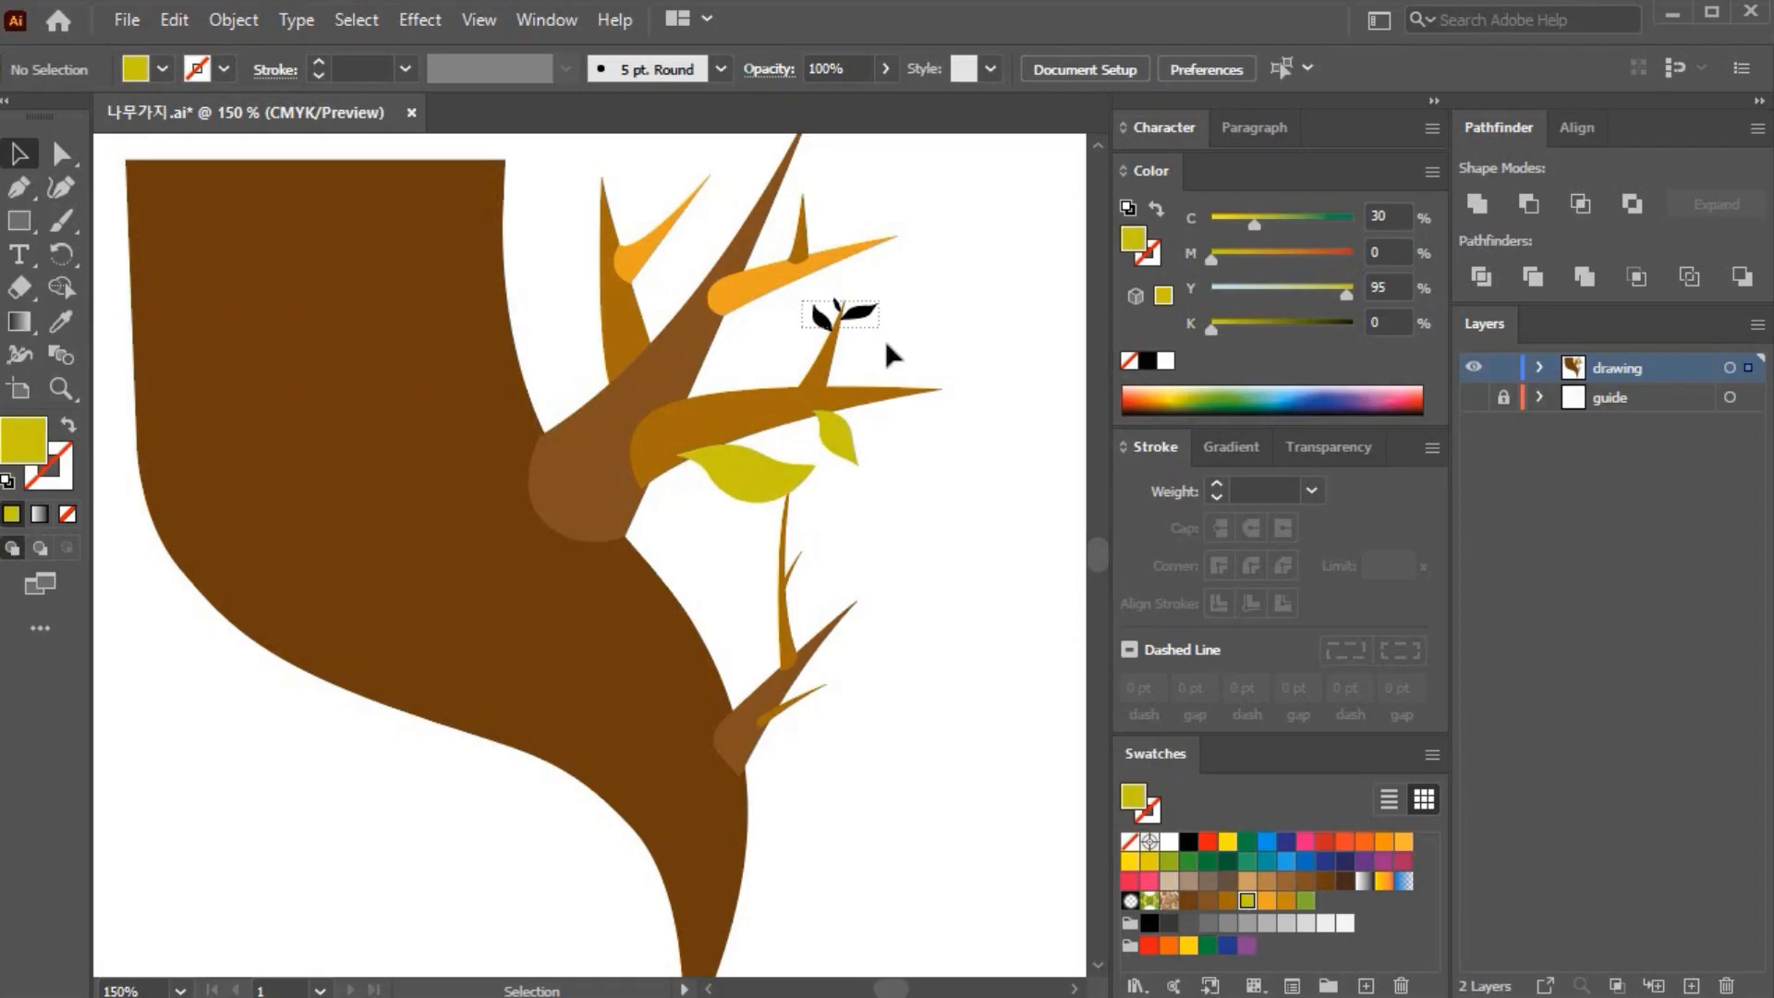
Step: Fill the small leaves at the tip of the horizontal branch's twig with the green swatch C=55 M=0 Y=95 K=0
{"action": "left_click", "coordinate": [857, 375]}
{"action": "left_click", "coordinate": [843, 316]}
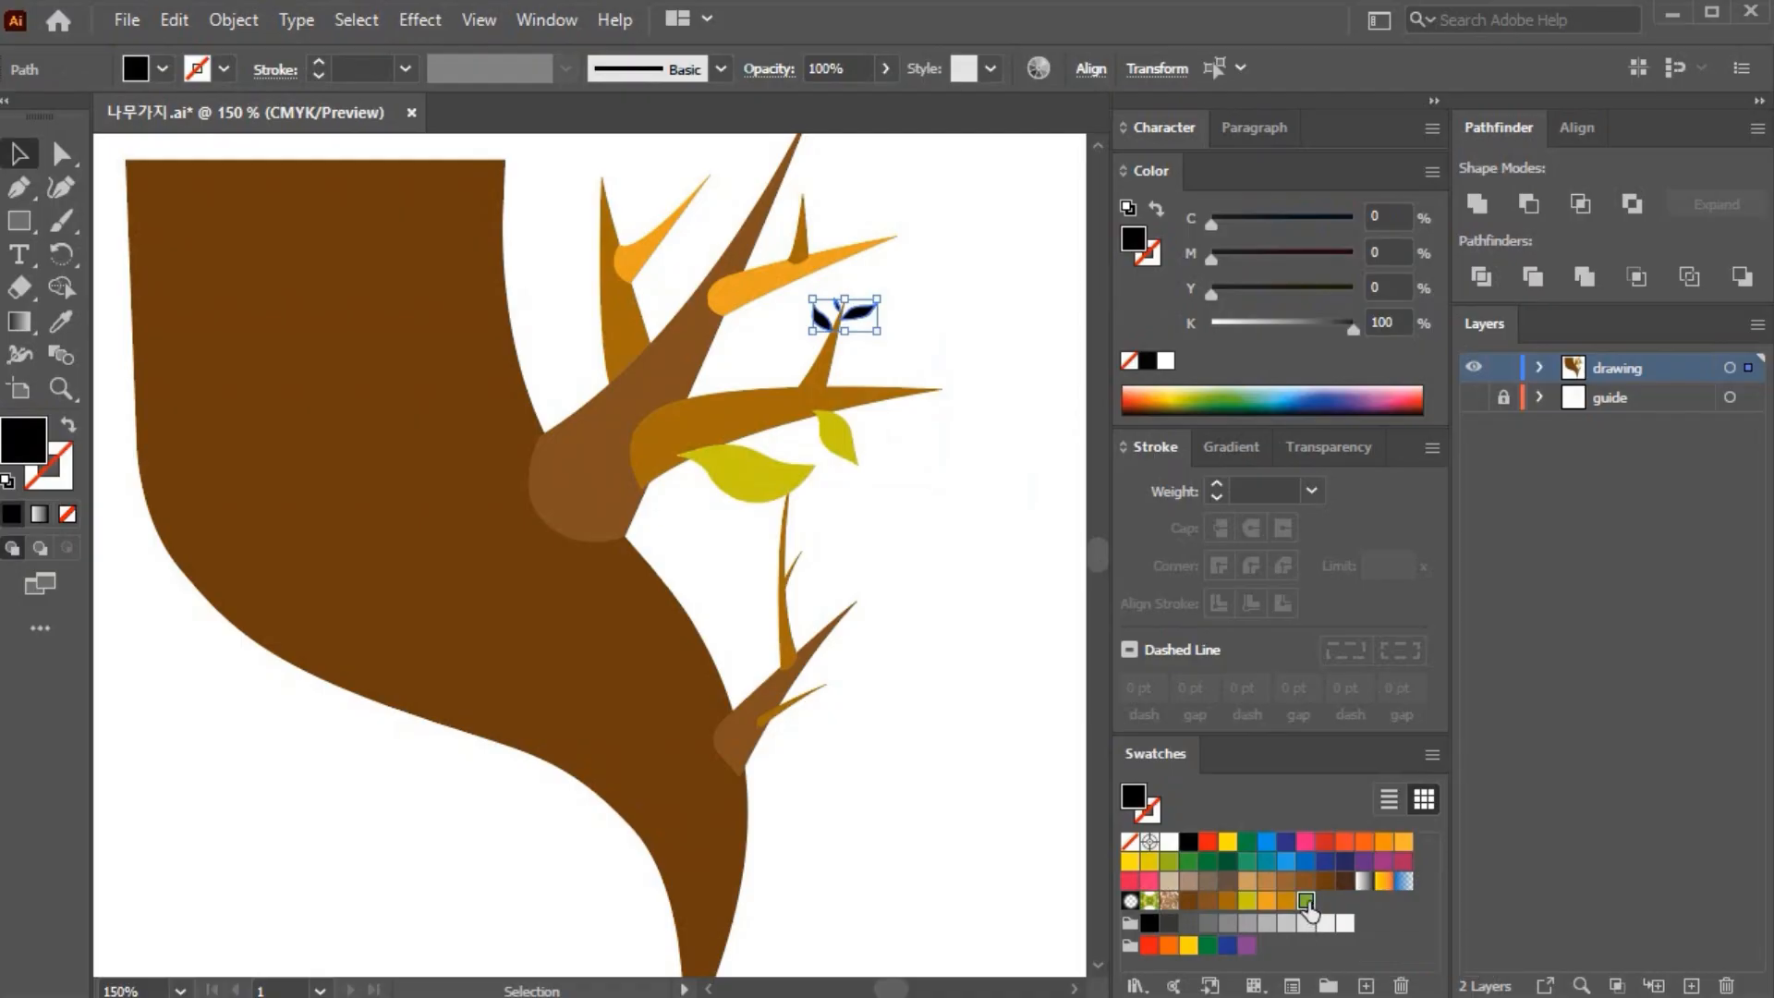
{"action": "left_click", "coordinate": [1306, 900]}
{"action": "left_click", "coordinate": [975, 584]}
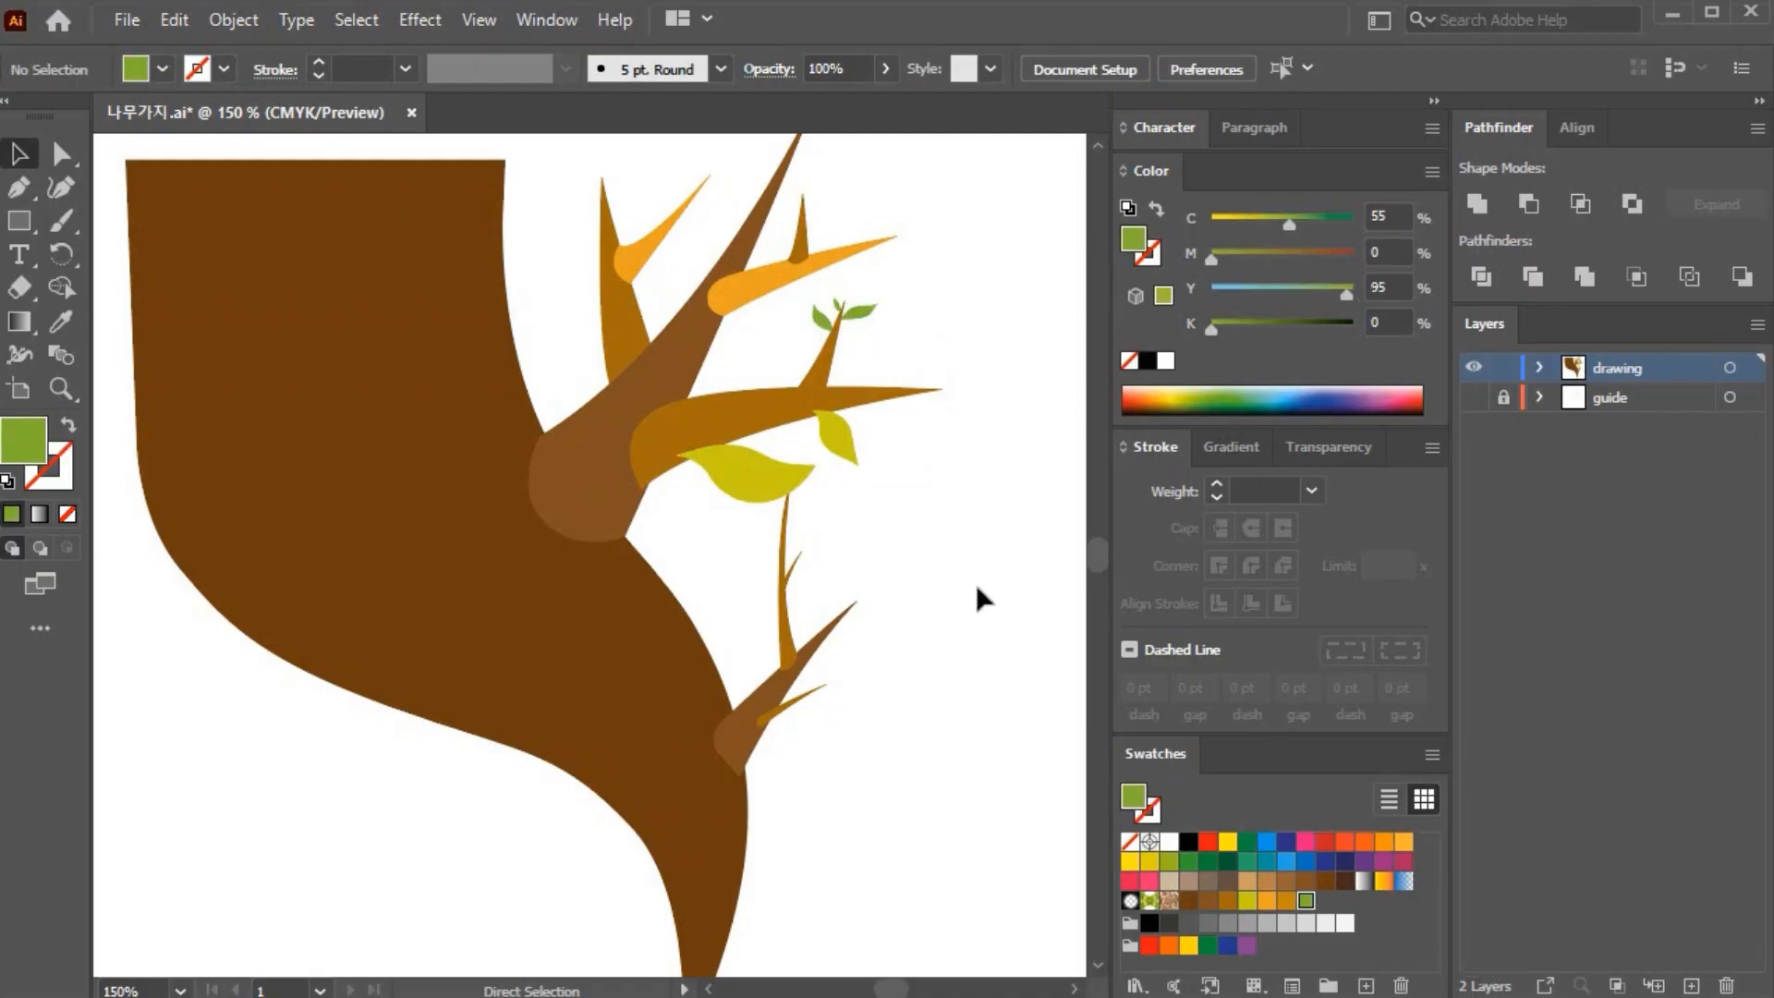
Step: Delete the guide layer together with the artwork it contains
{"action": "key", "text": "ctrl+1"}
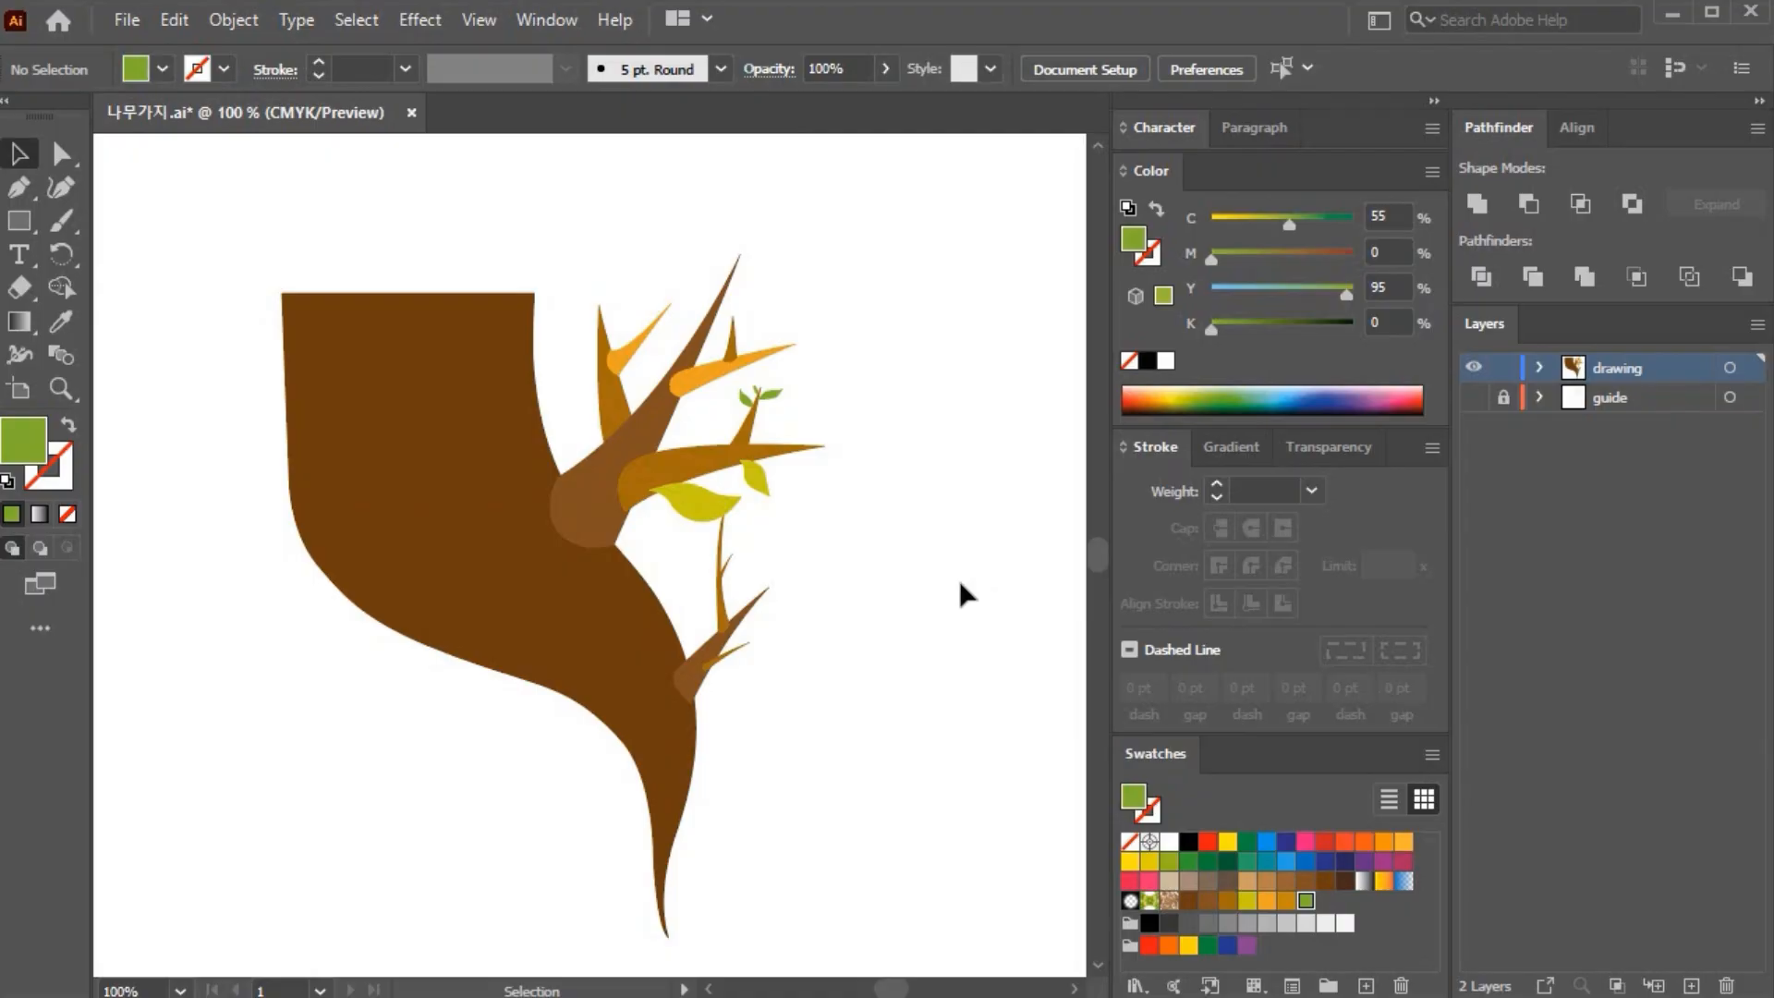
{"action": "left_click_drag", "start_coordinate": [865, 784], "coordinate": [303, 212]}
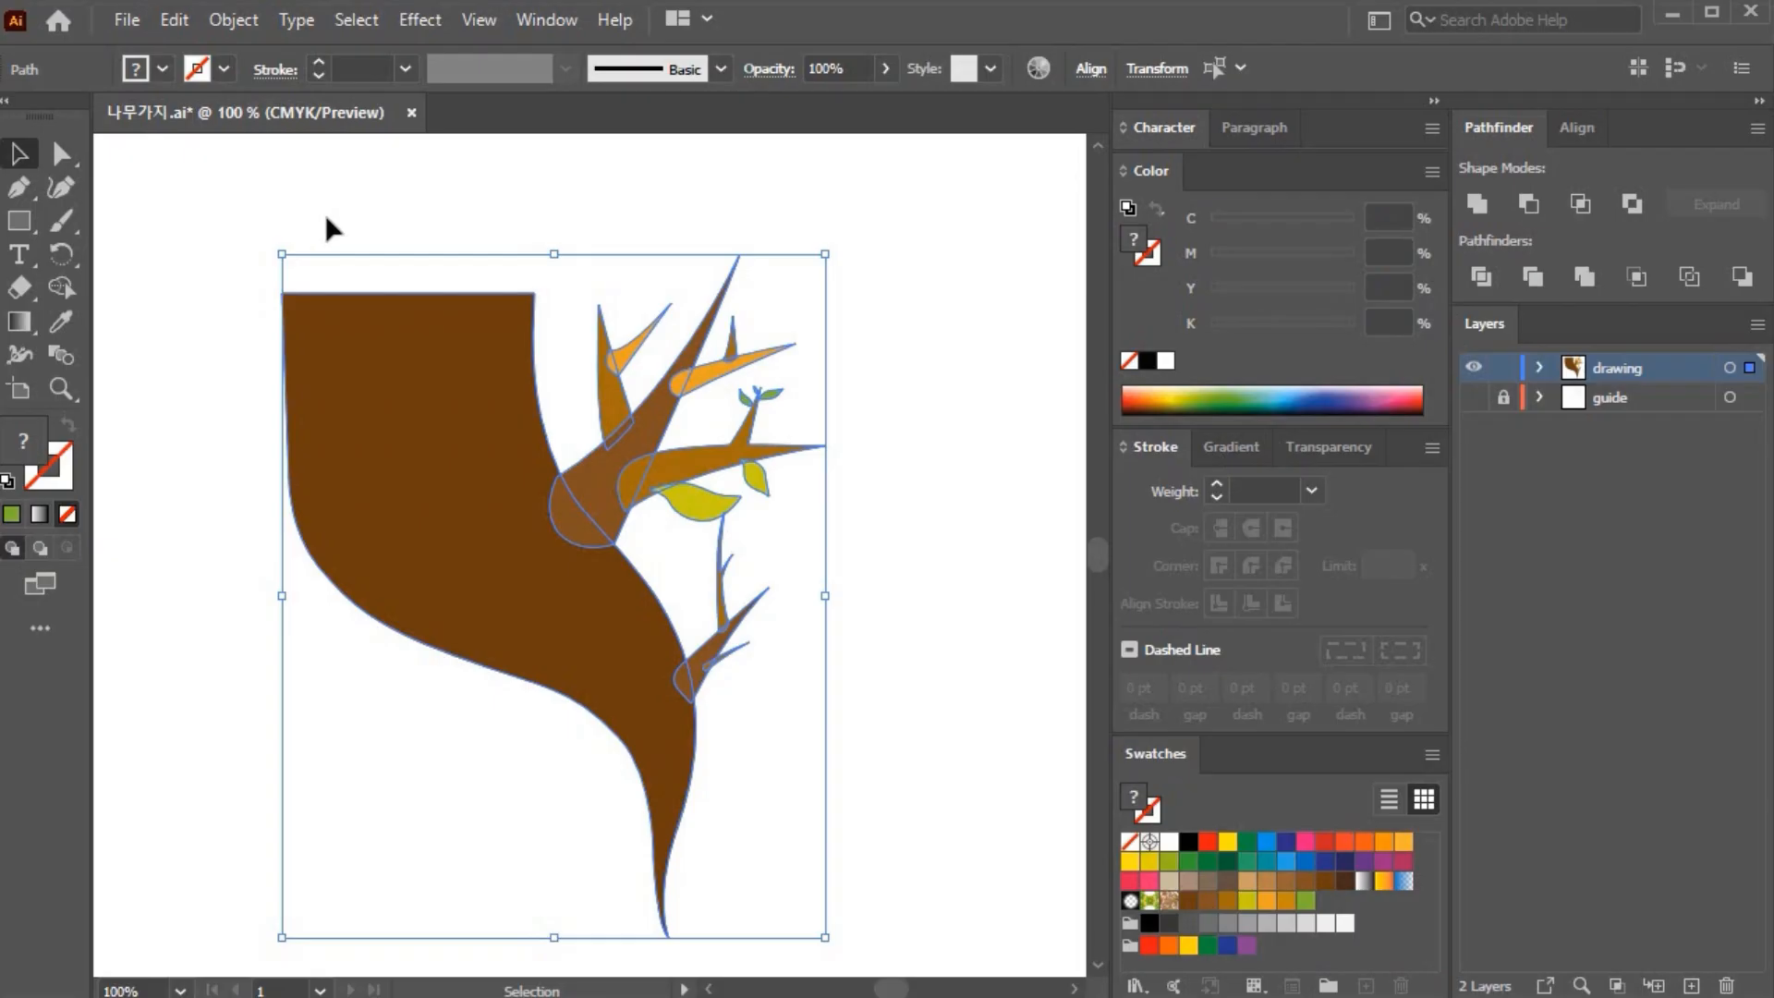
{"action": "left_click", "coordinate": [1682, 399]}
{"action": "left_click", "coordinate": [1727, 985]}
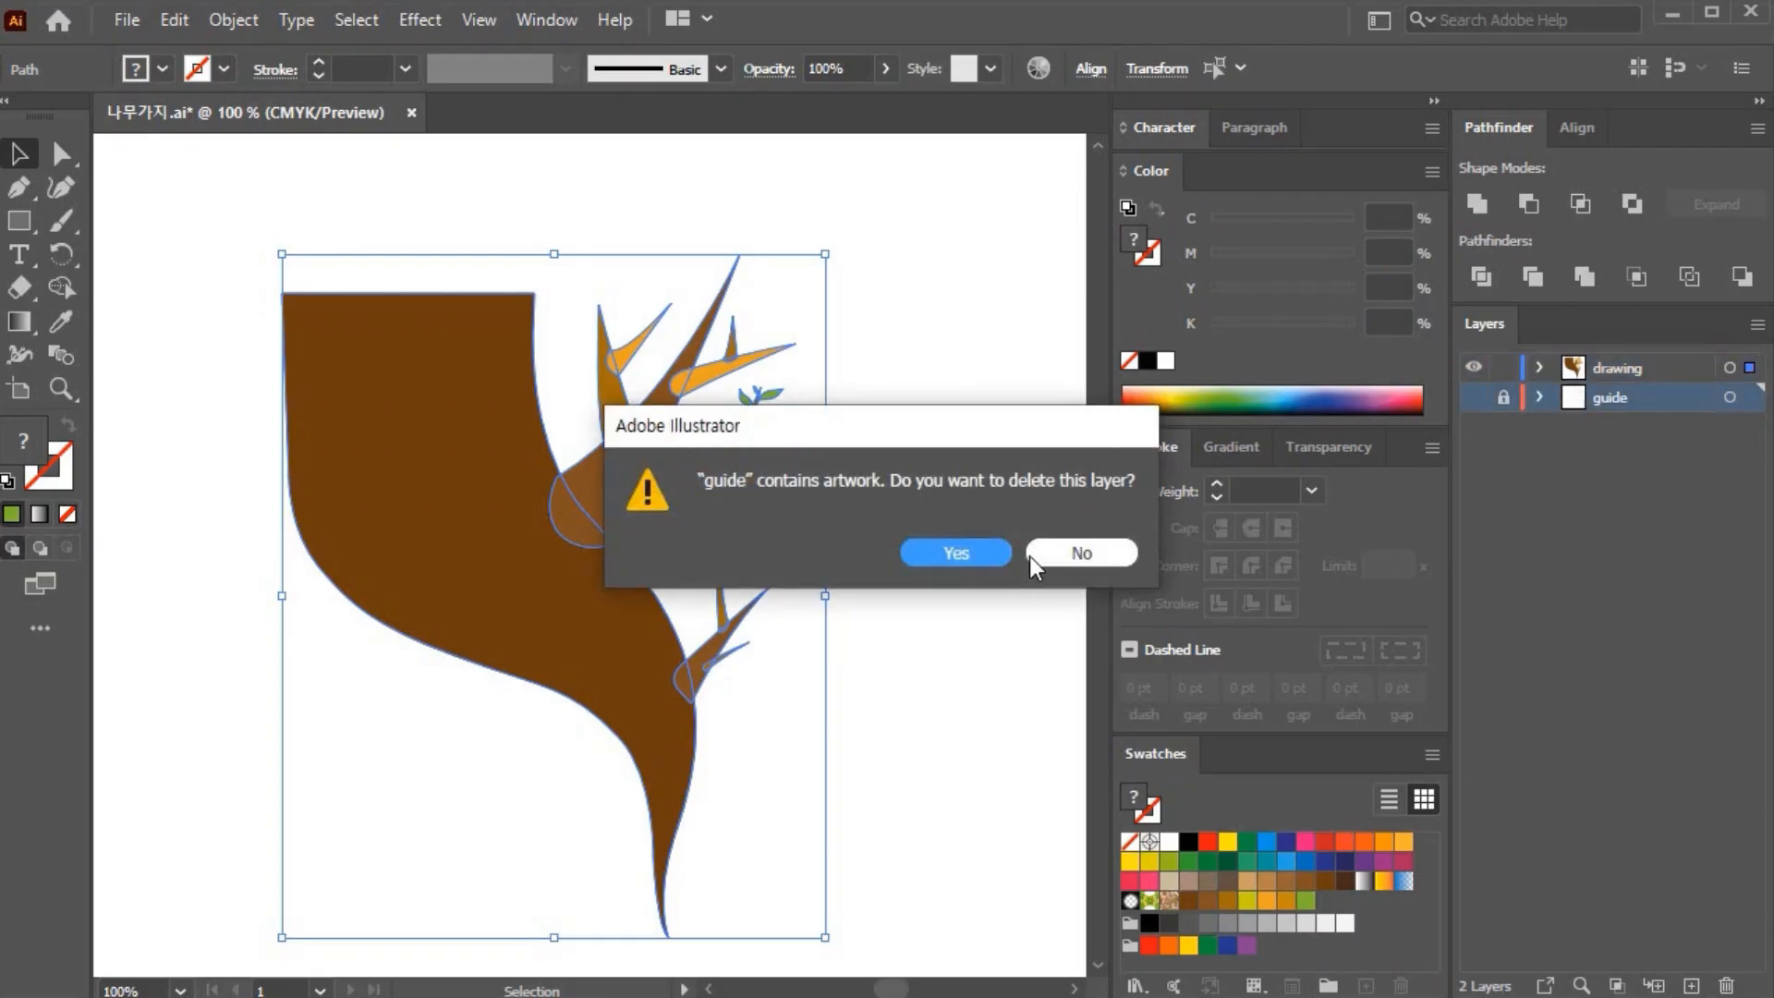
{"action": "left_click", "coordinate": [950, 546]}
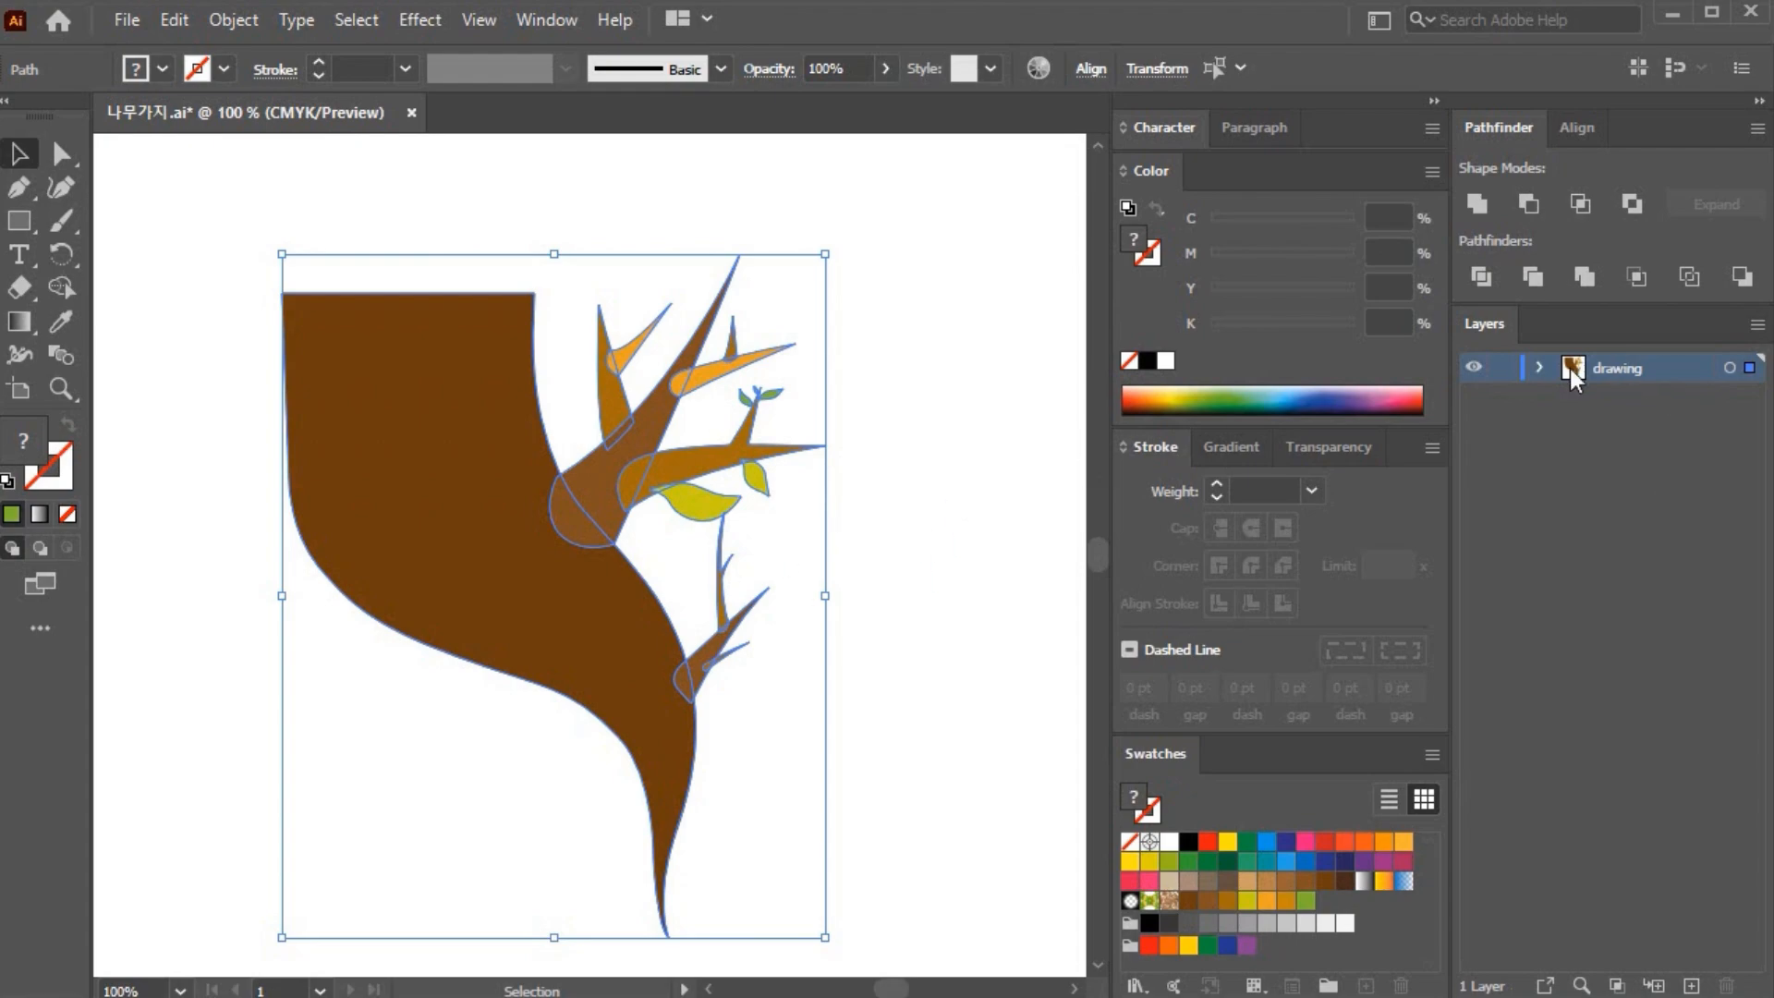
{"action": "left_click", "coordinate": [935, 584]}
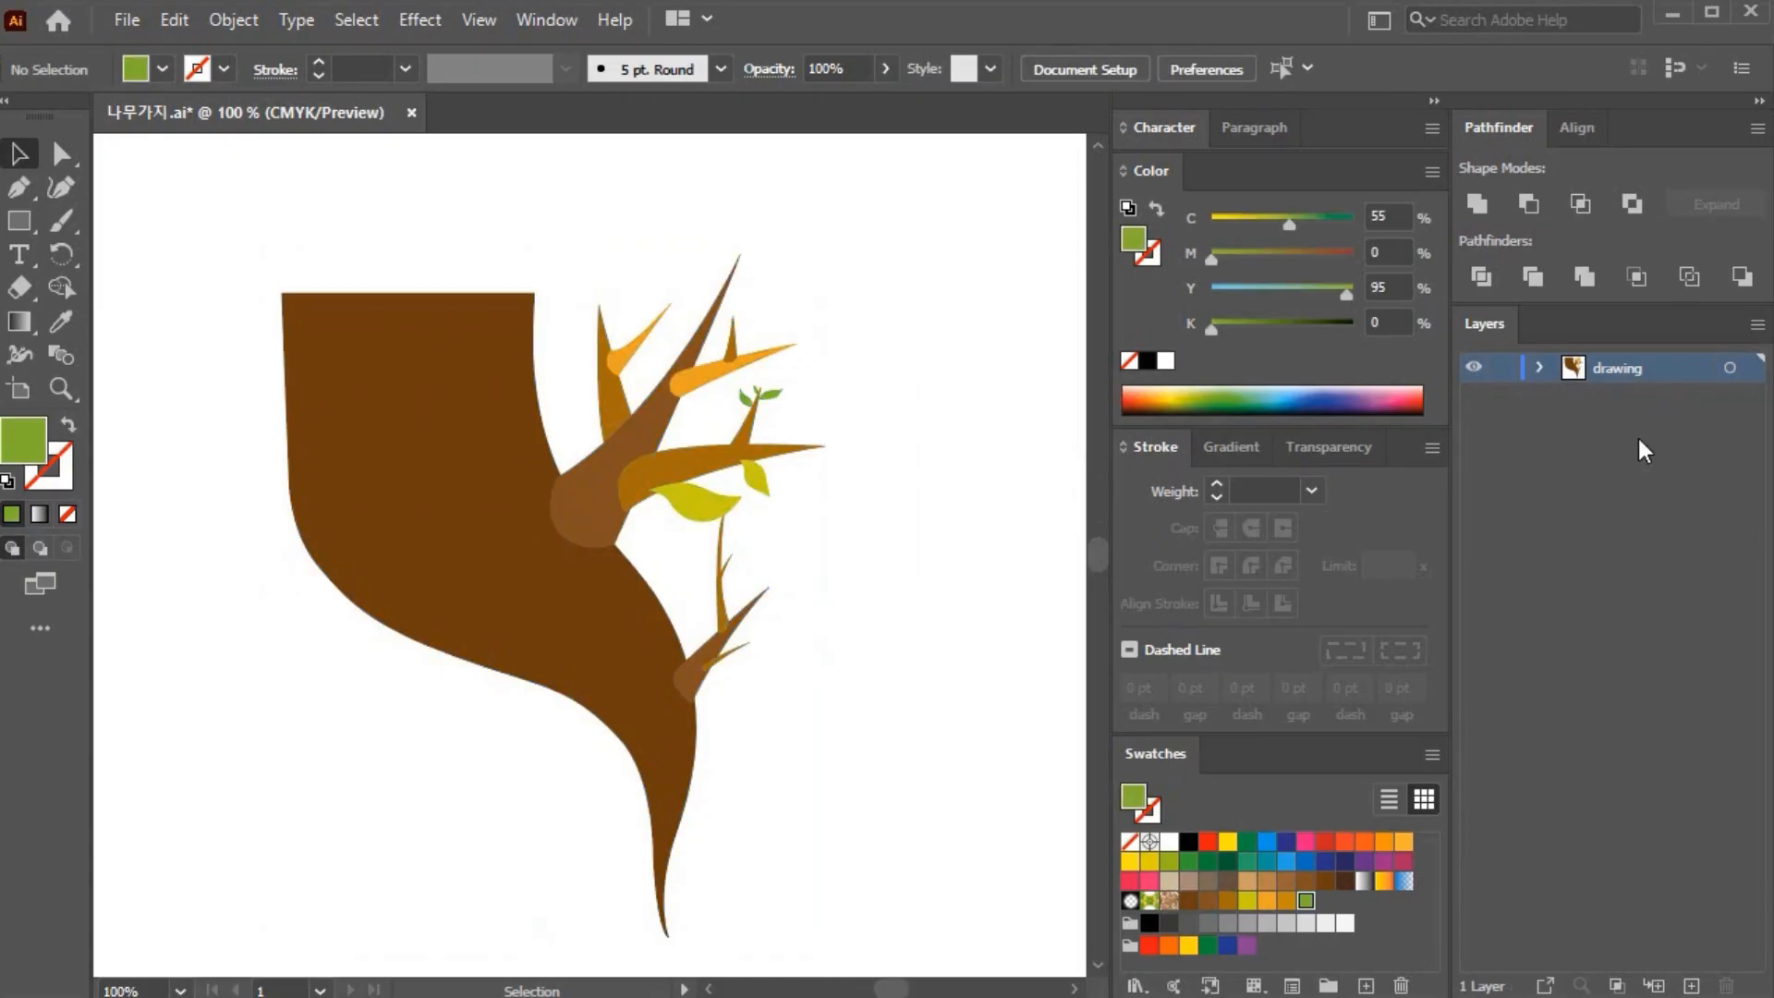
Step: Move all branches, twigs and leaves onto a new layer above the drawing layer, keeping their position and leaving only the trunk behind
{"action": "left_click", "coordinate": [1690, 985]}
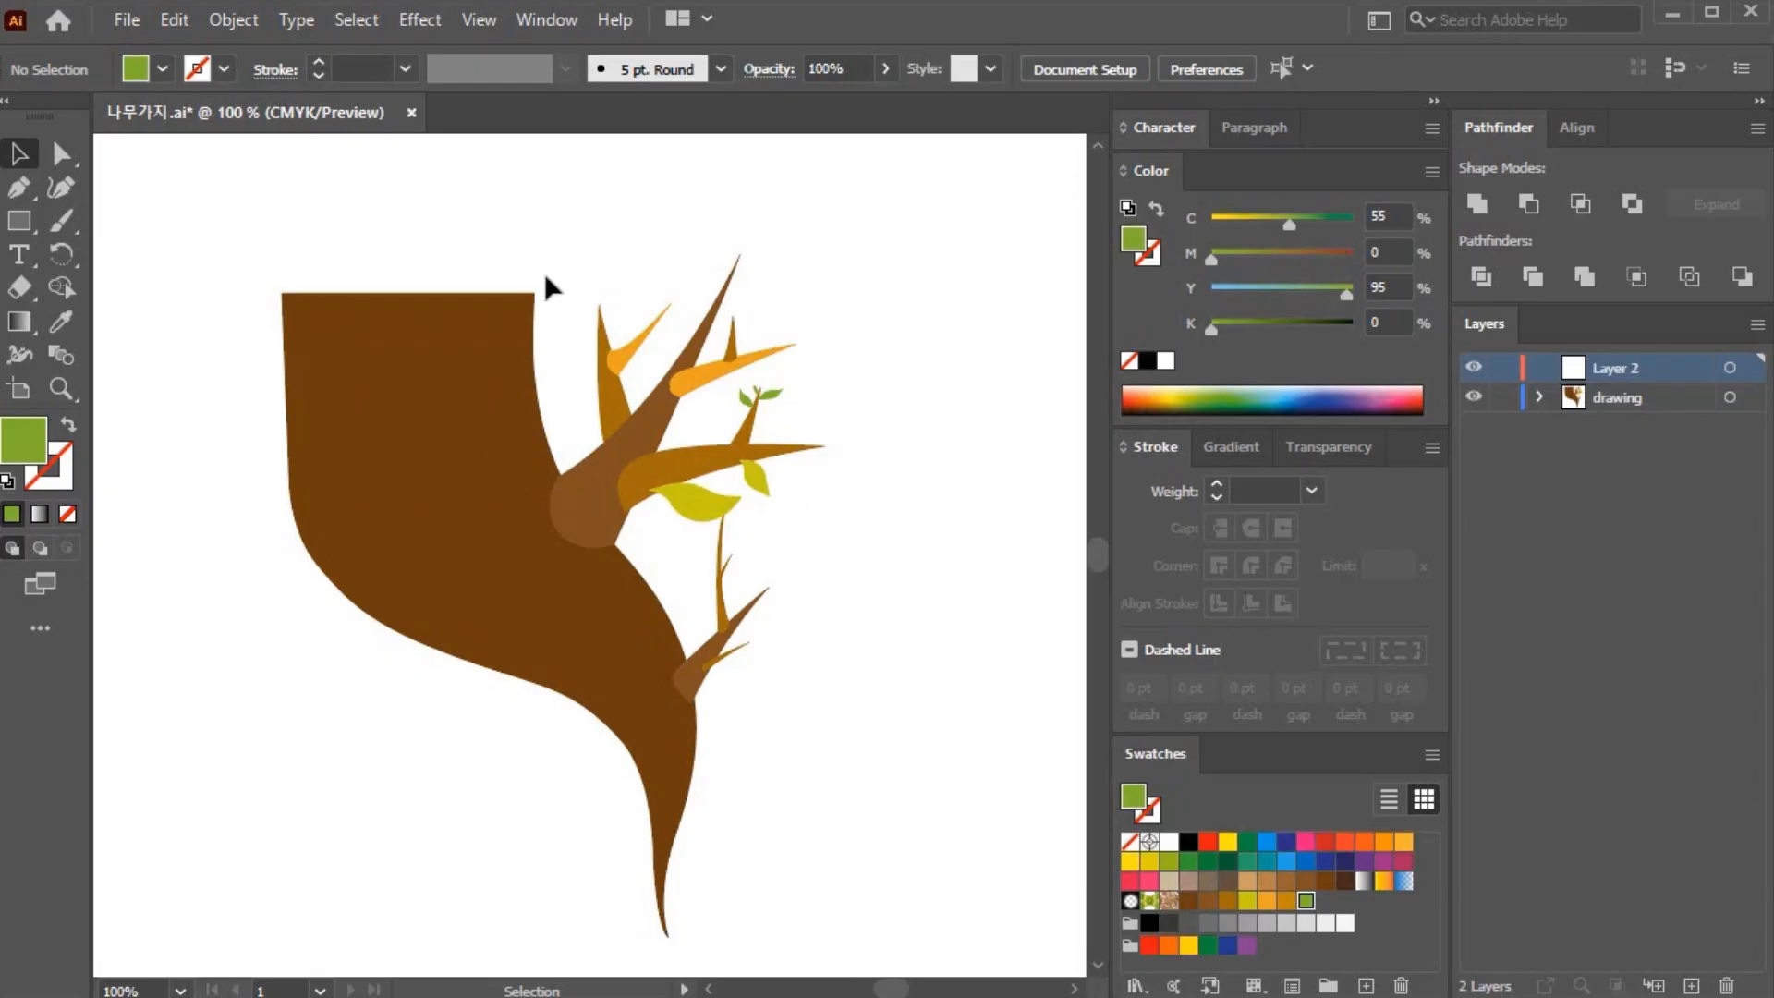
{"action": "left_click_drag", "start_coordinate": [601, 247], "coordinate": [836, 671]}
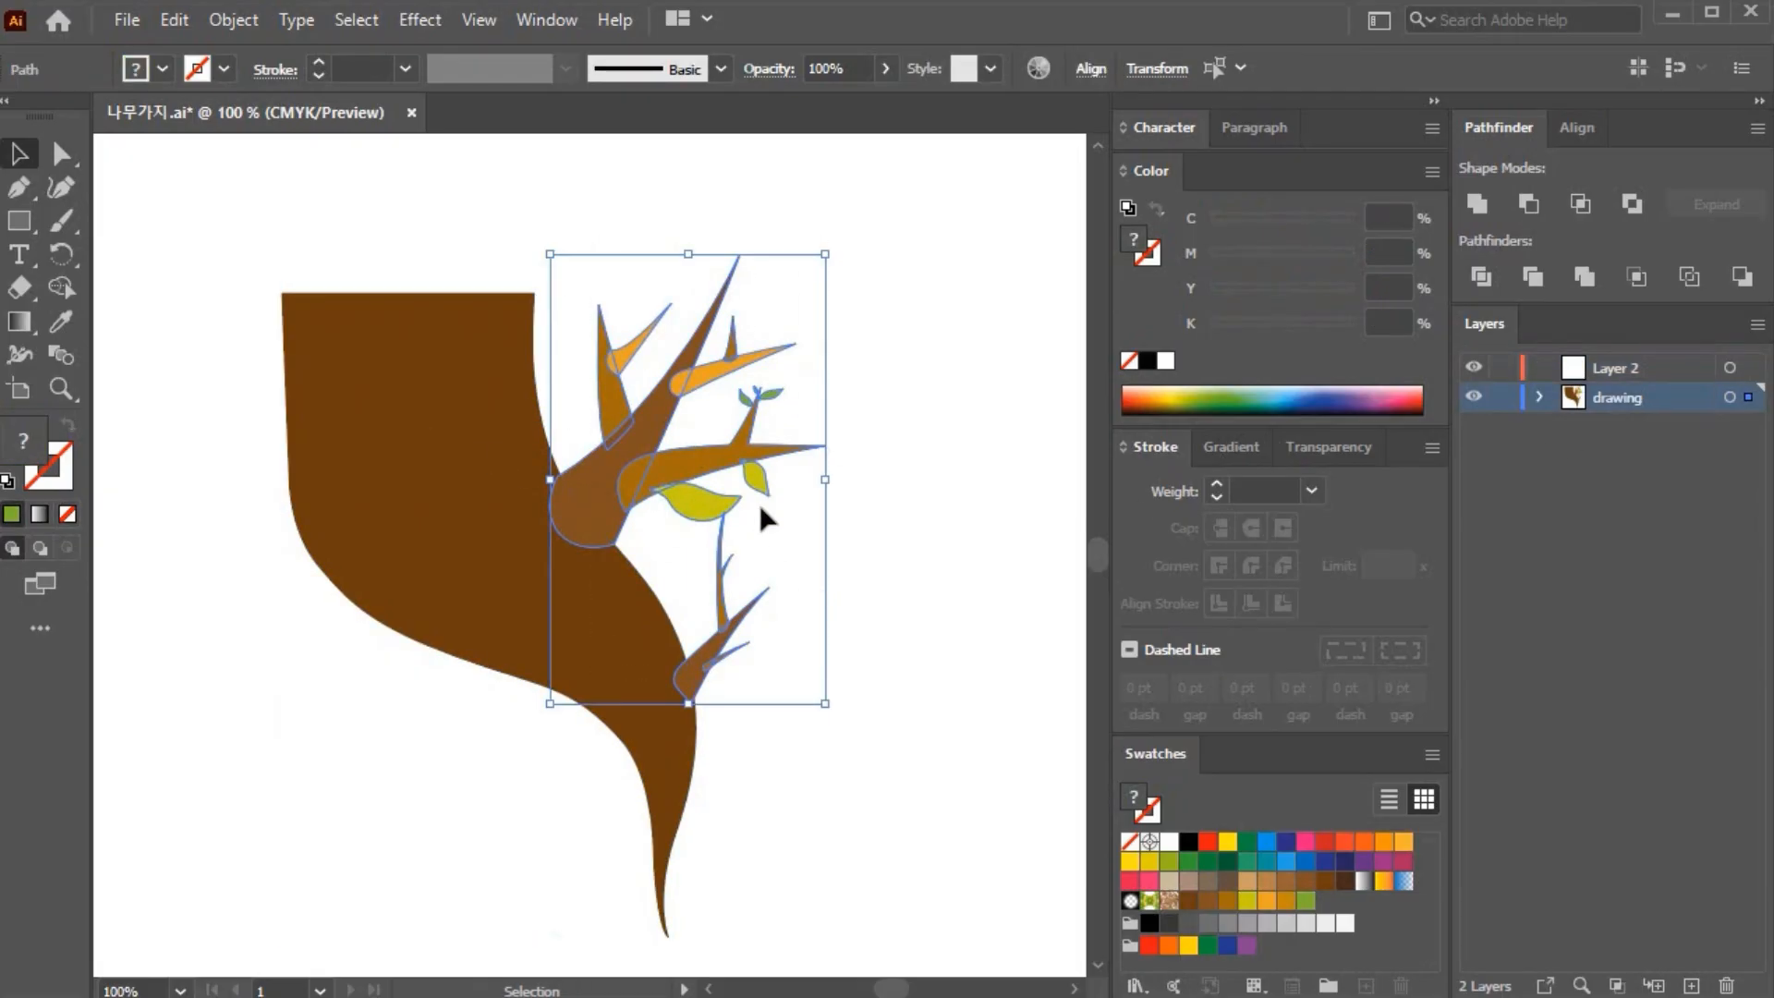
{"action": "key", "text": "Delete"}
{"action": "left_click", "coordinate": [1658, 372]}
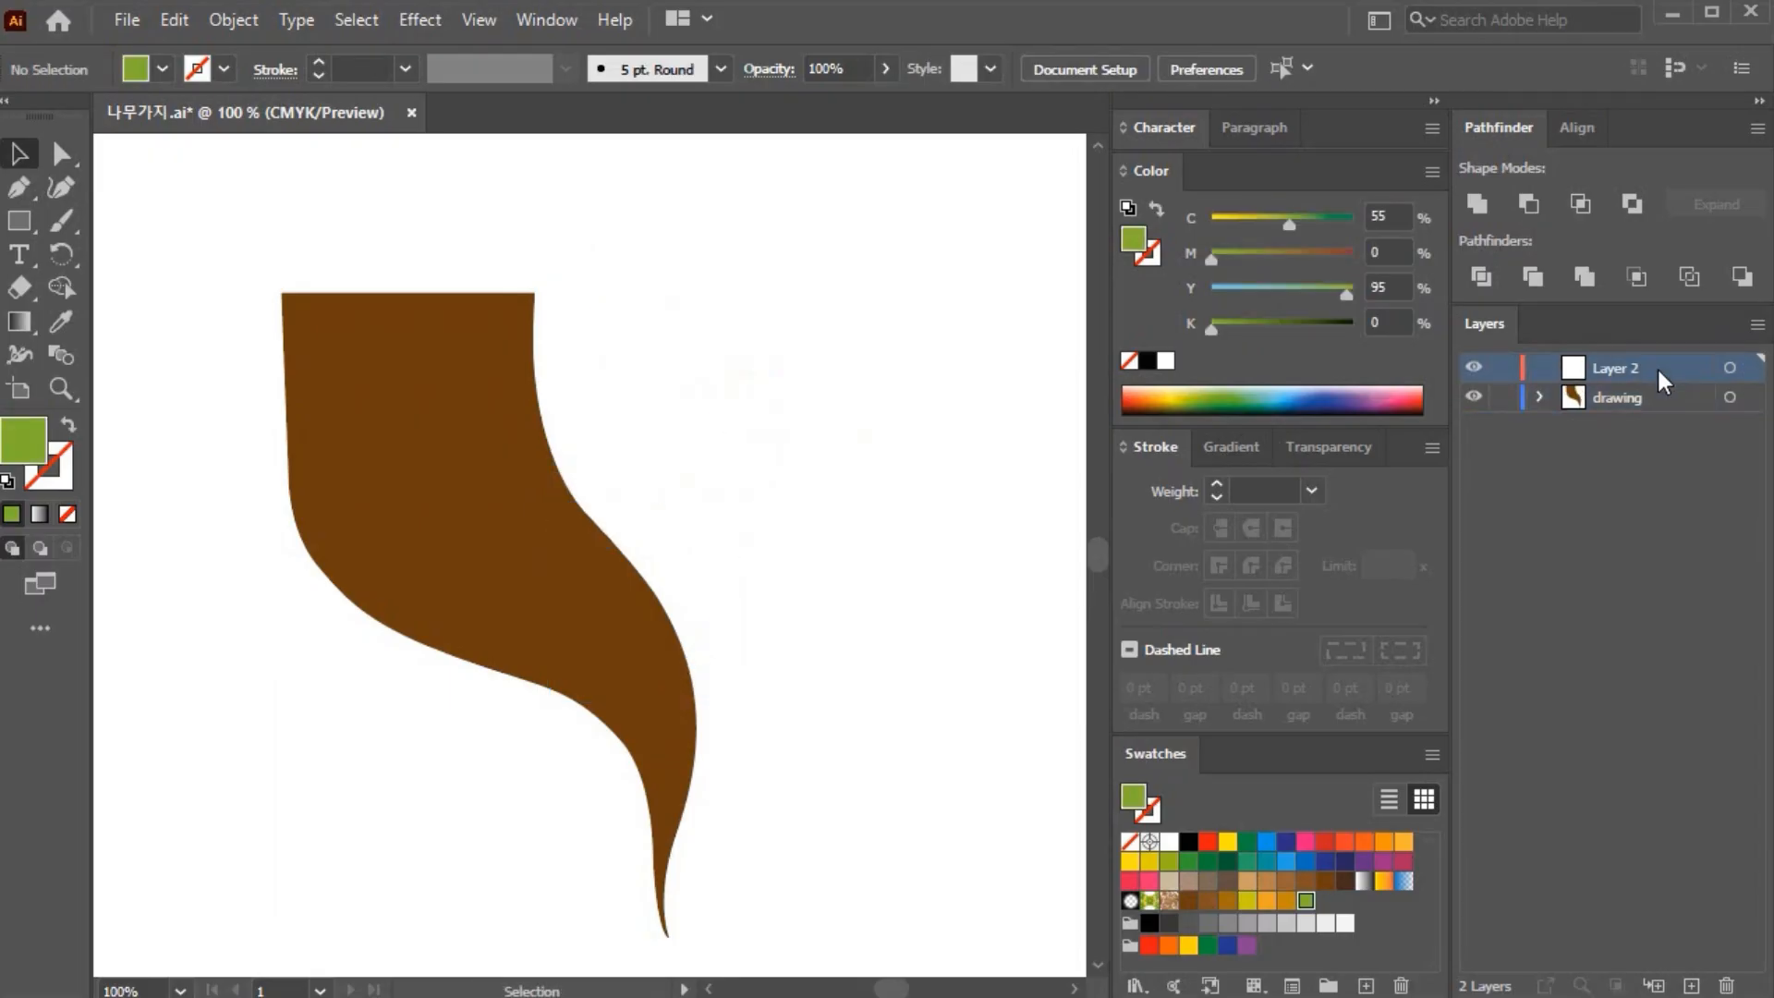
{"action": "key", "text": "ctrl+f"}
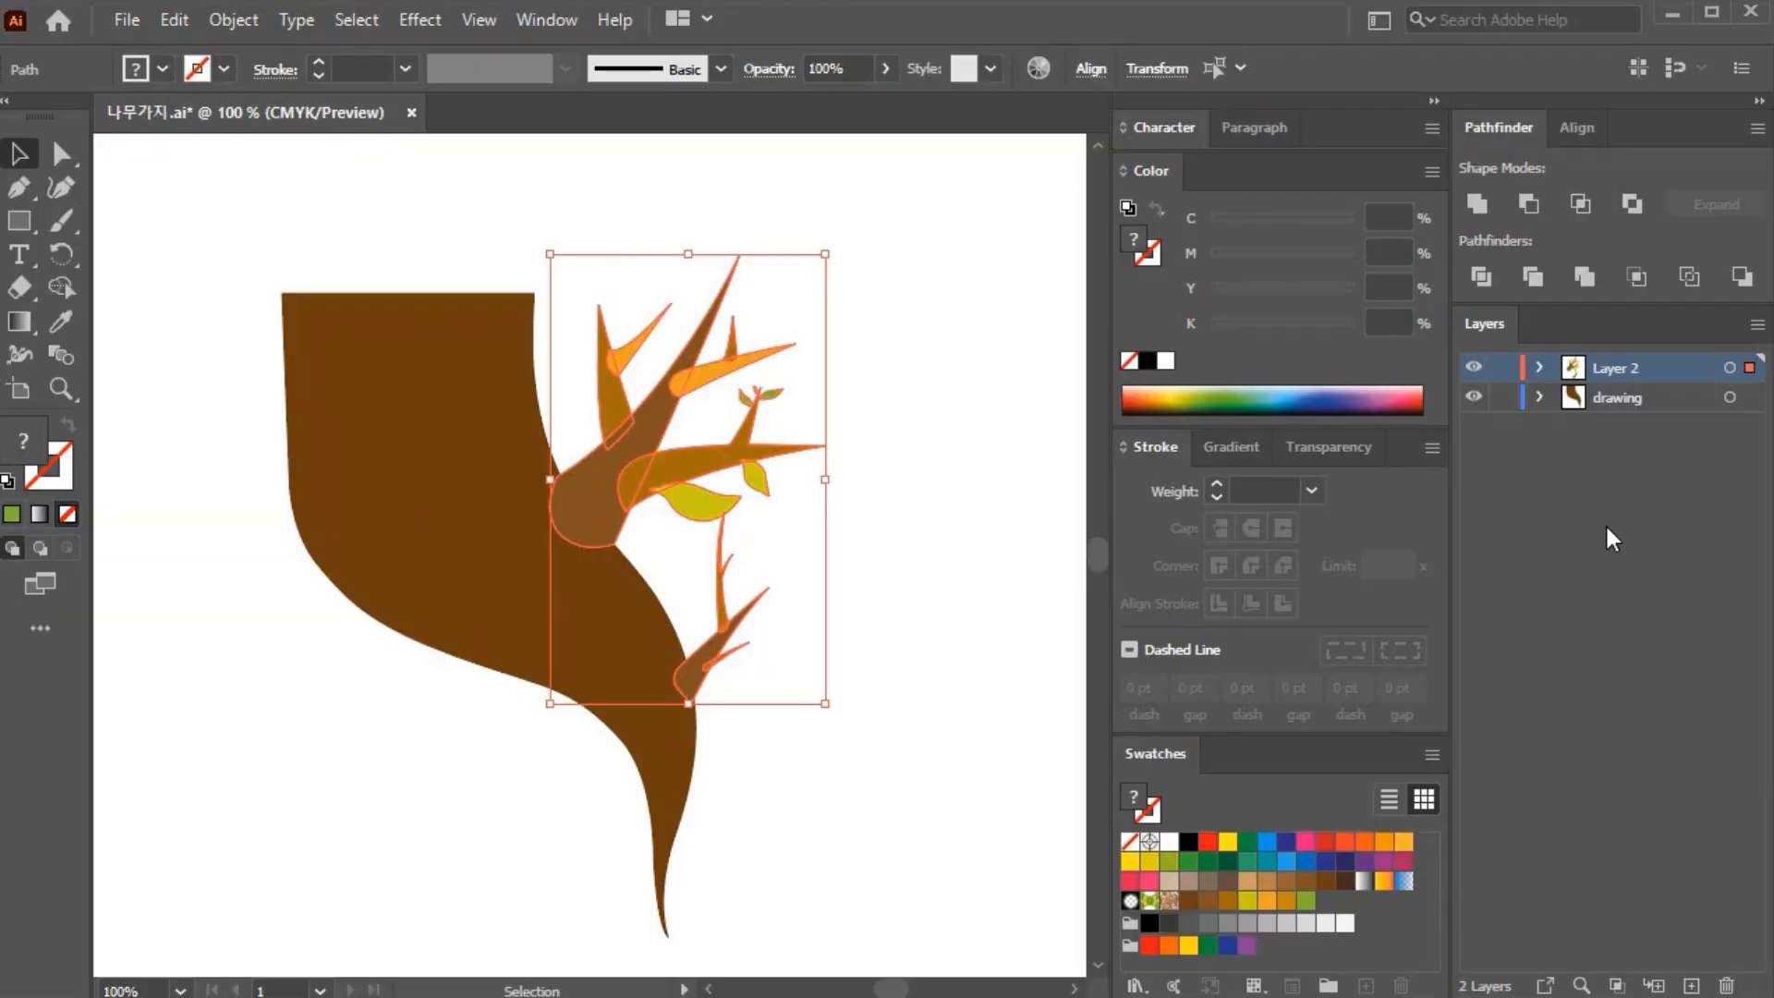
Step: Rename the trunk's layer from drawing to branch1
{"action": "double_click", "coordinate": [1619, 397]}
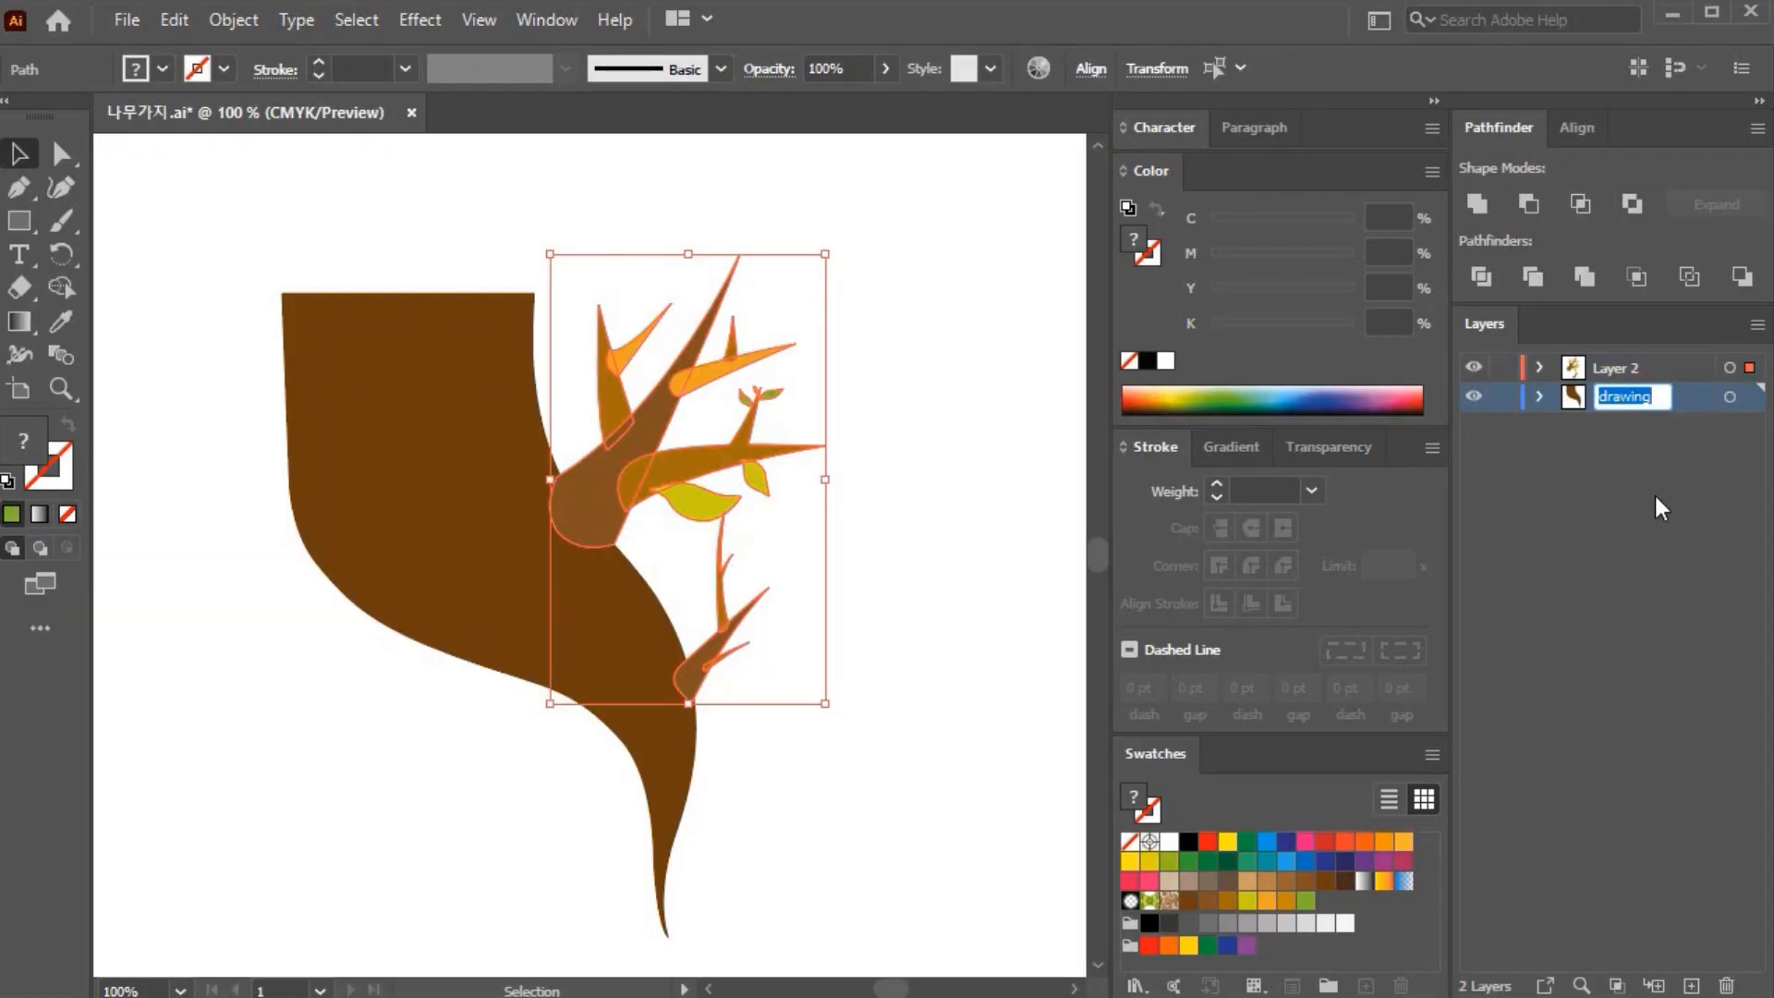
{"action": "type", "text": "branch1"}
{"action": "key", "text": "Return"}
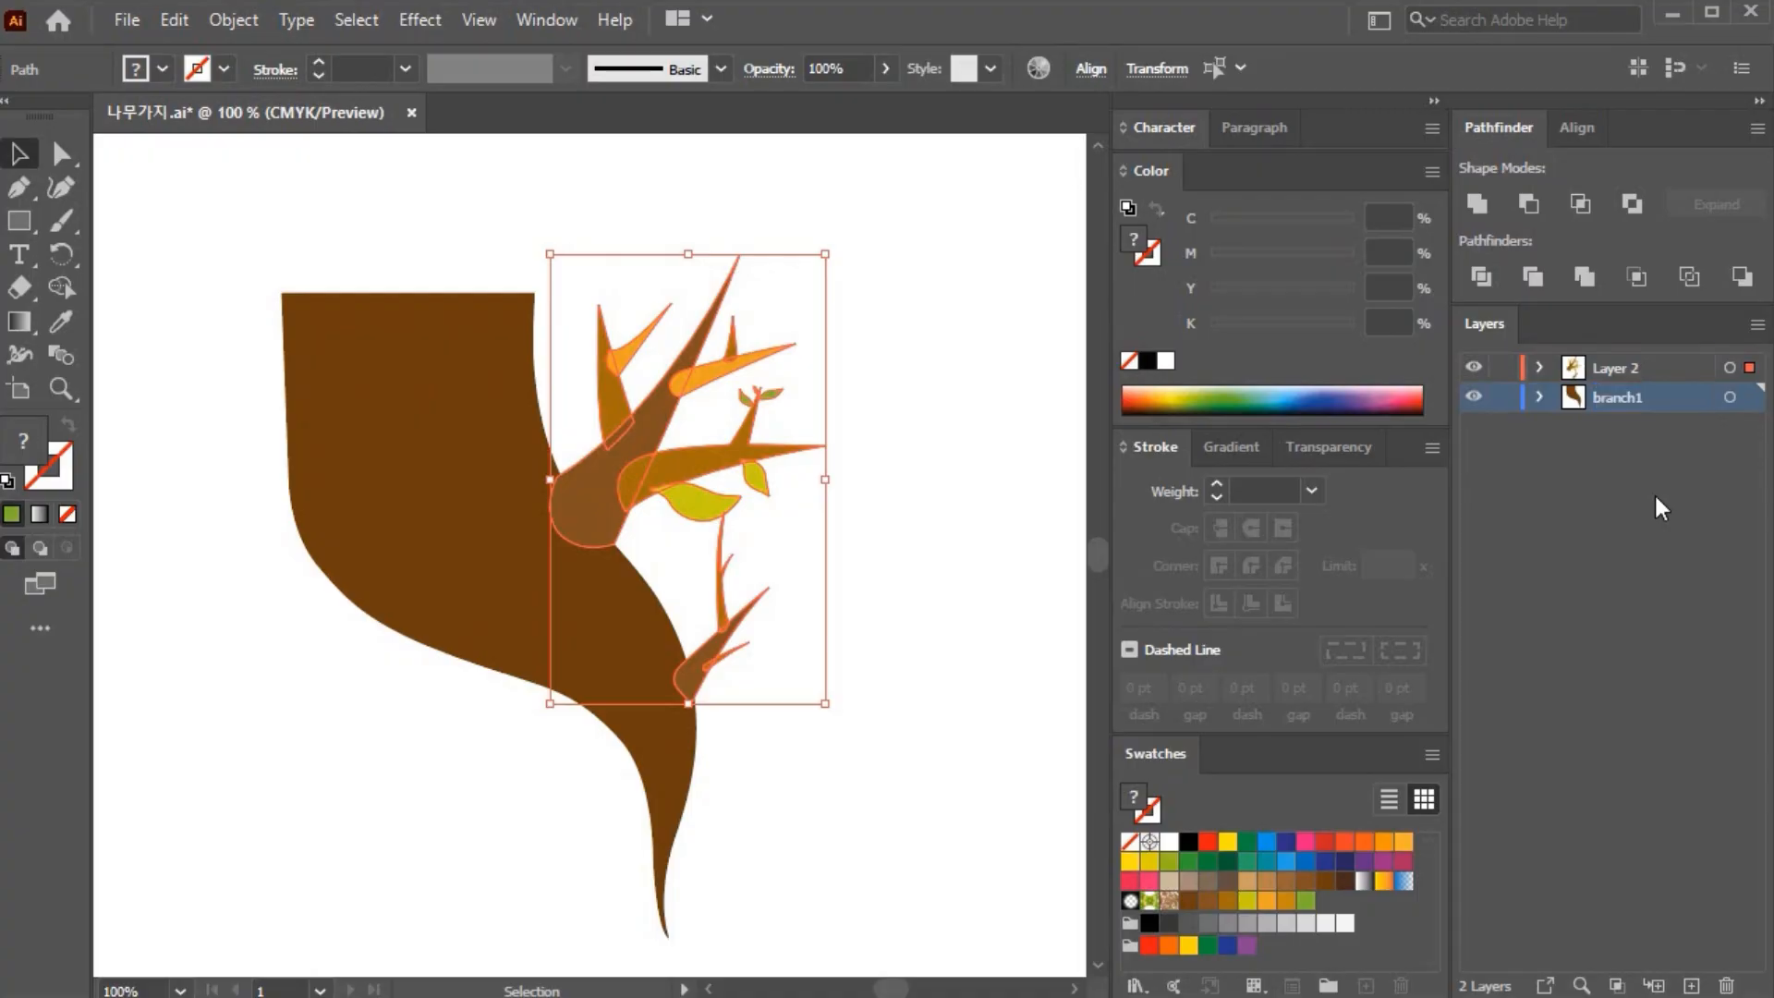
Step: Rename the layer holding the branches and leaves branch2, and save the document
{"action": "double_click", "coordinate": [1615, 368]}
{"action": "type", "text": "brab"}
{"action": "key", "text": "BackSpace"}
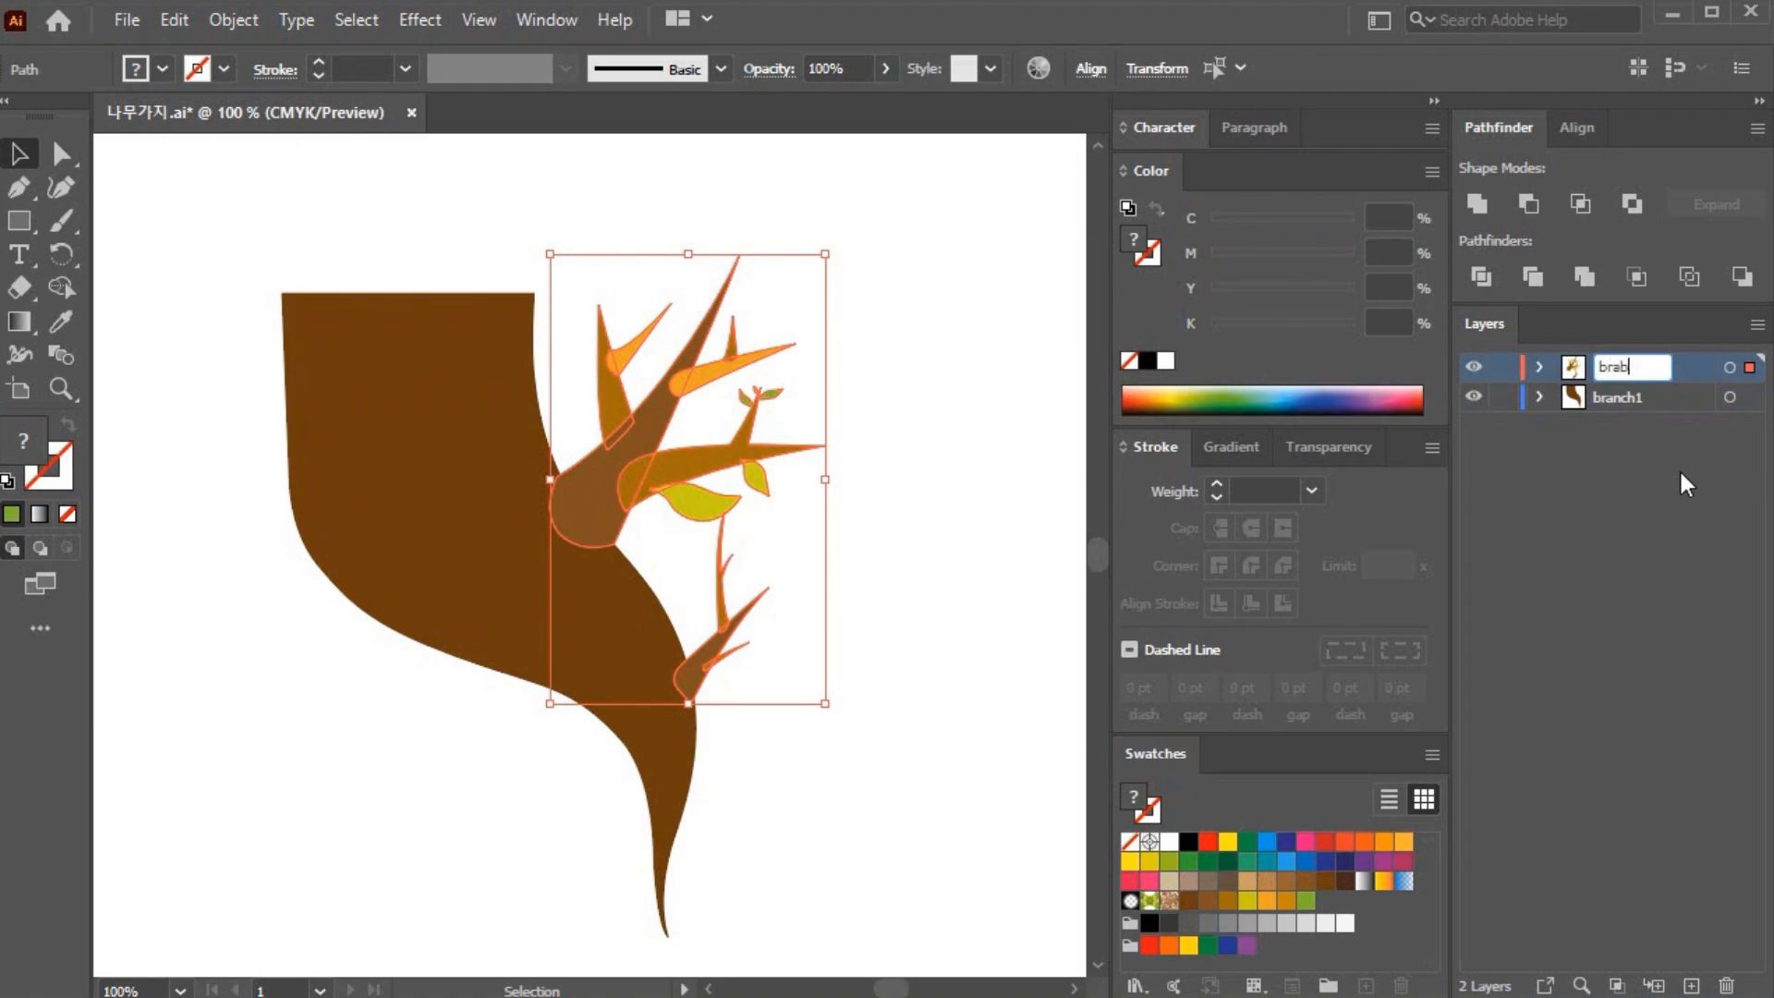
{"action": "type", "text": "nch2"}
{"action": "key", "text": "Return"}
{"action": "key", "text": "ctrl+s"}
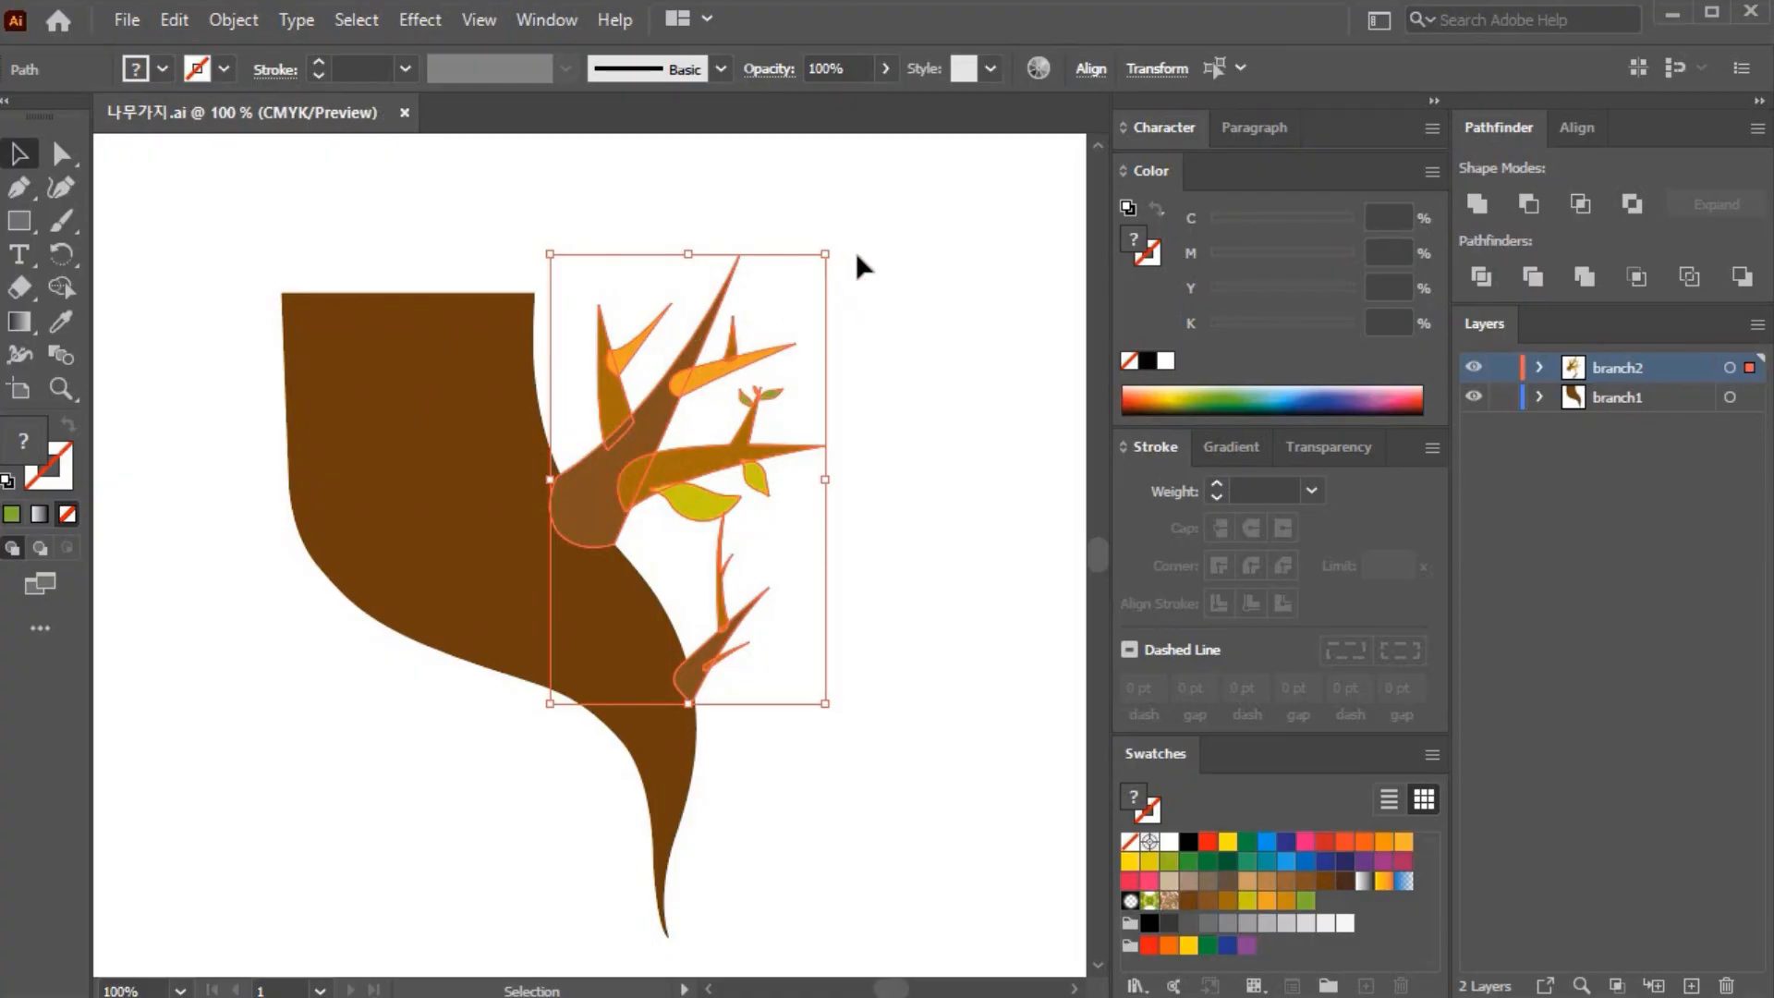
{"action": "left_click", "coordinate": [871, 416]}
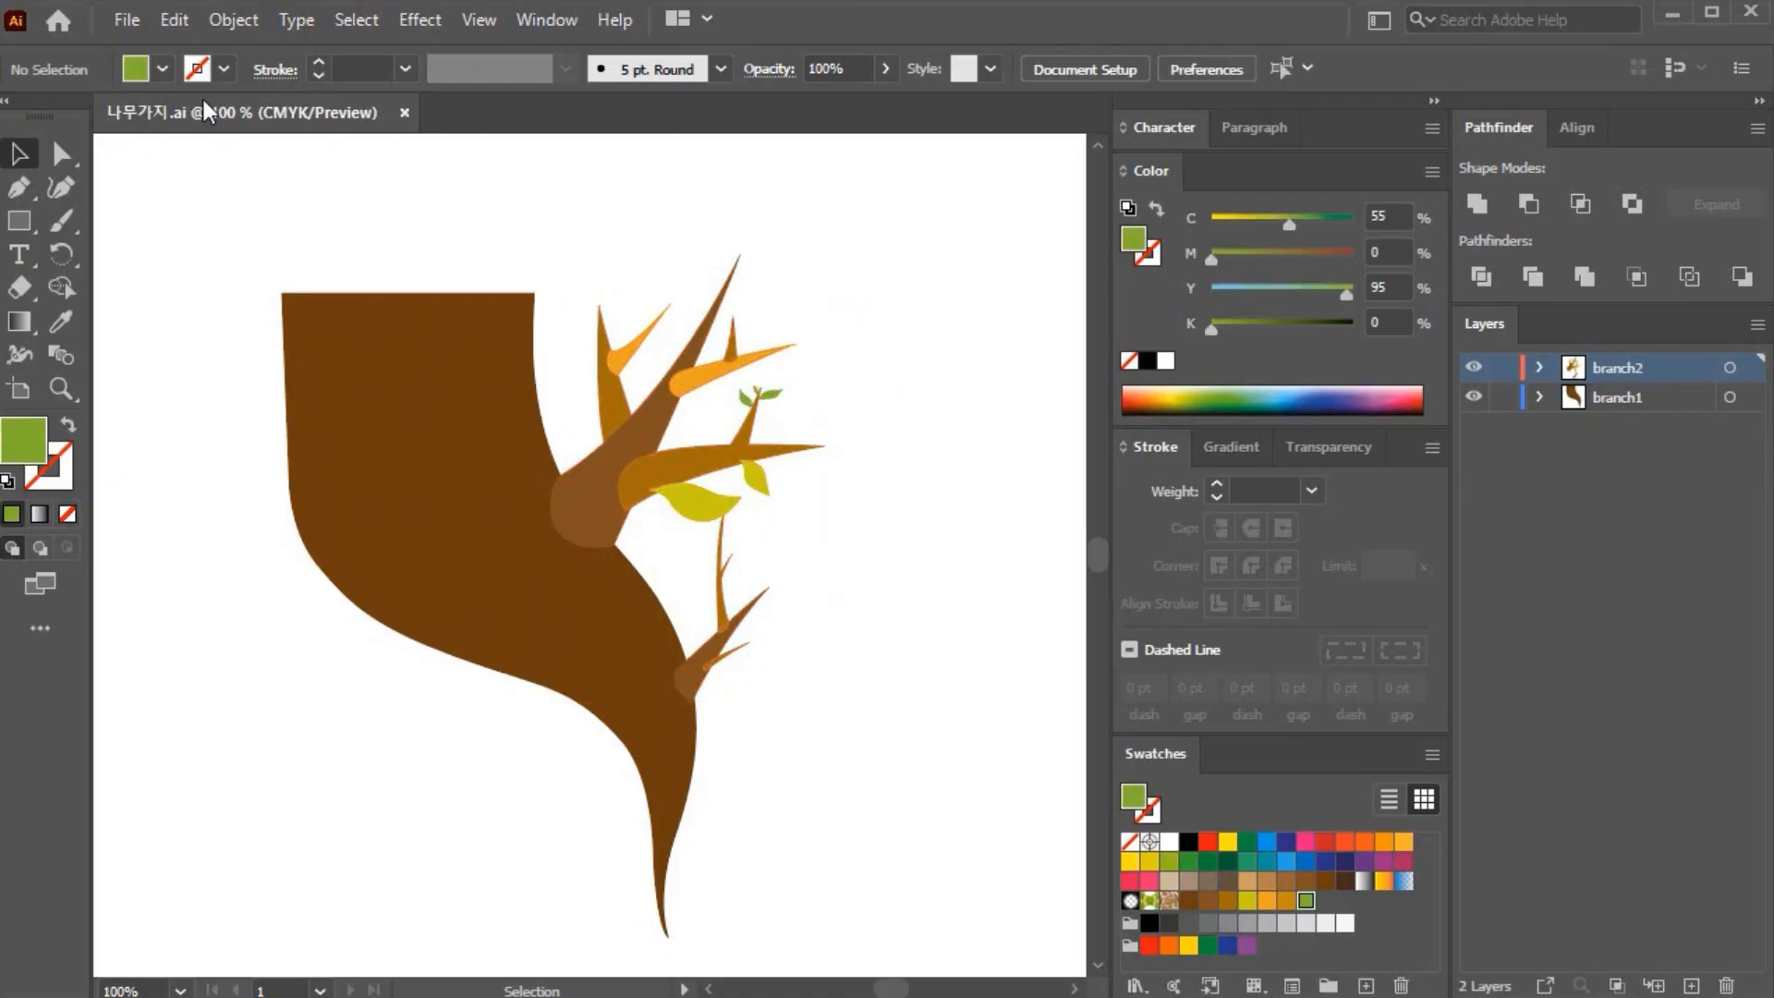
{"action": "left_click", "coordinate": [131, 22]}
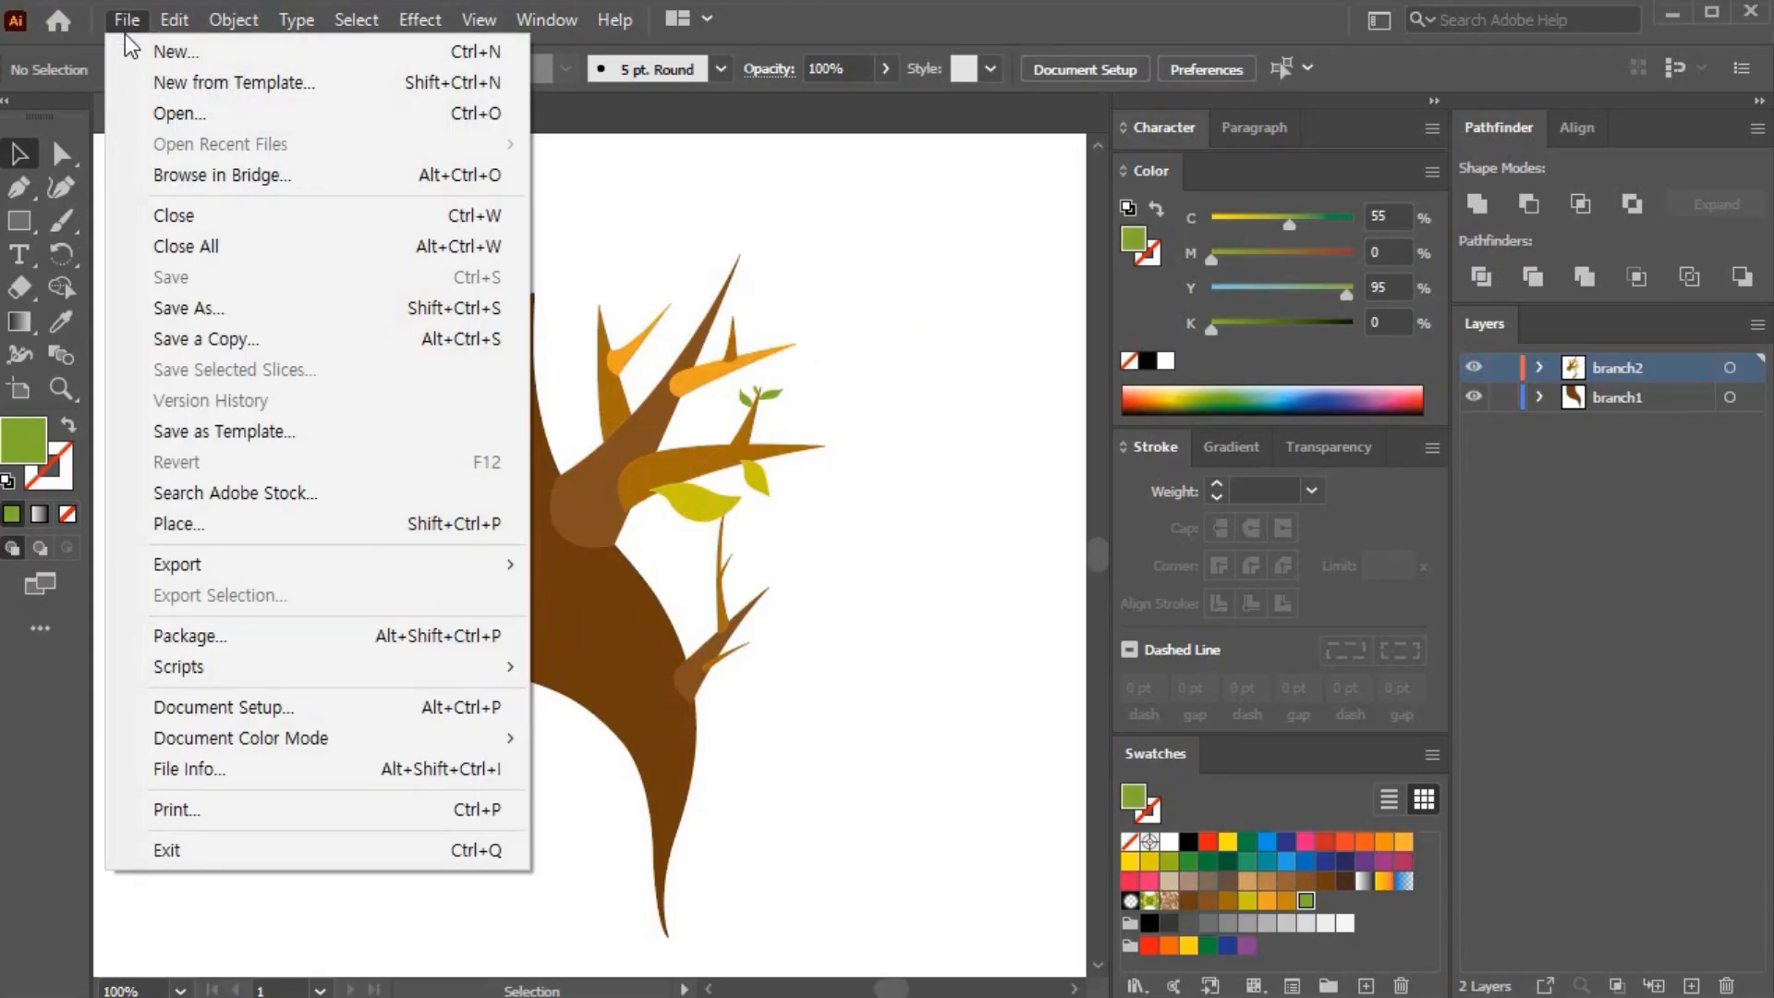
{"action": "left_click", "coordinate": [921, 633]}
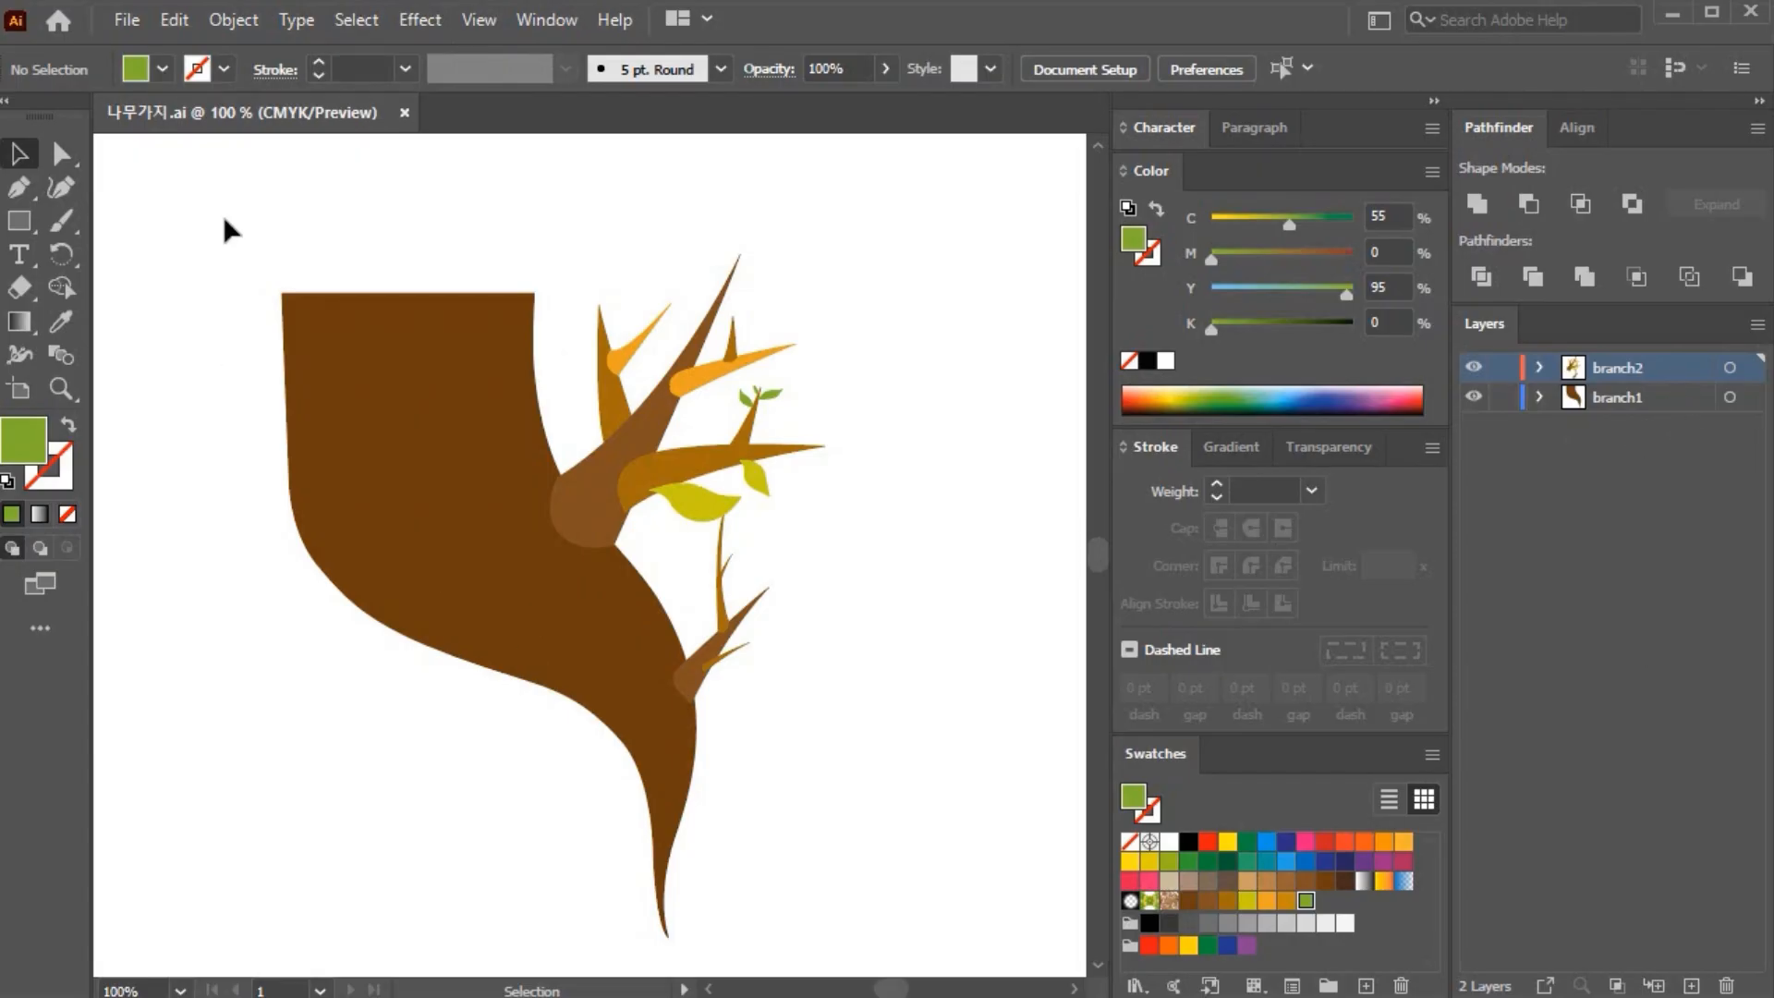
Step: Export the artwork in Photoshop (*.PSD) format as 나무가지.psd in the 시작 folder
{"action": "left_click", "coordinate": [126, 22]}
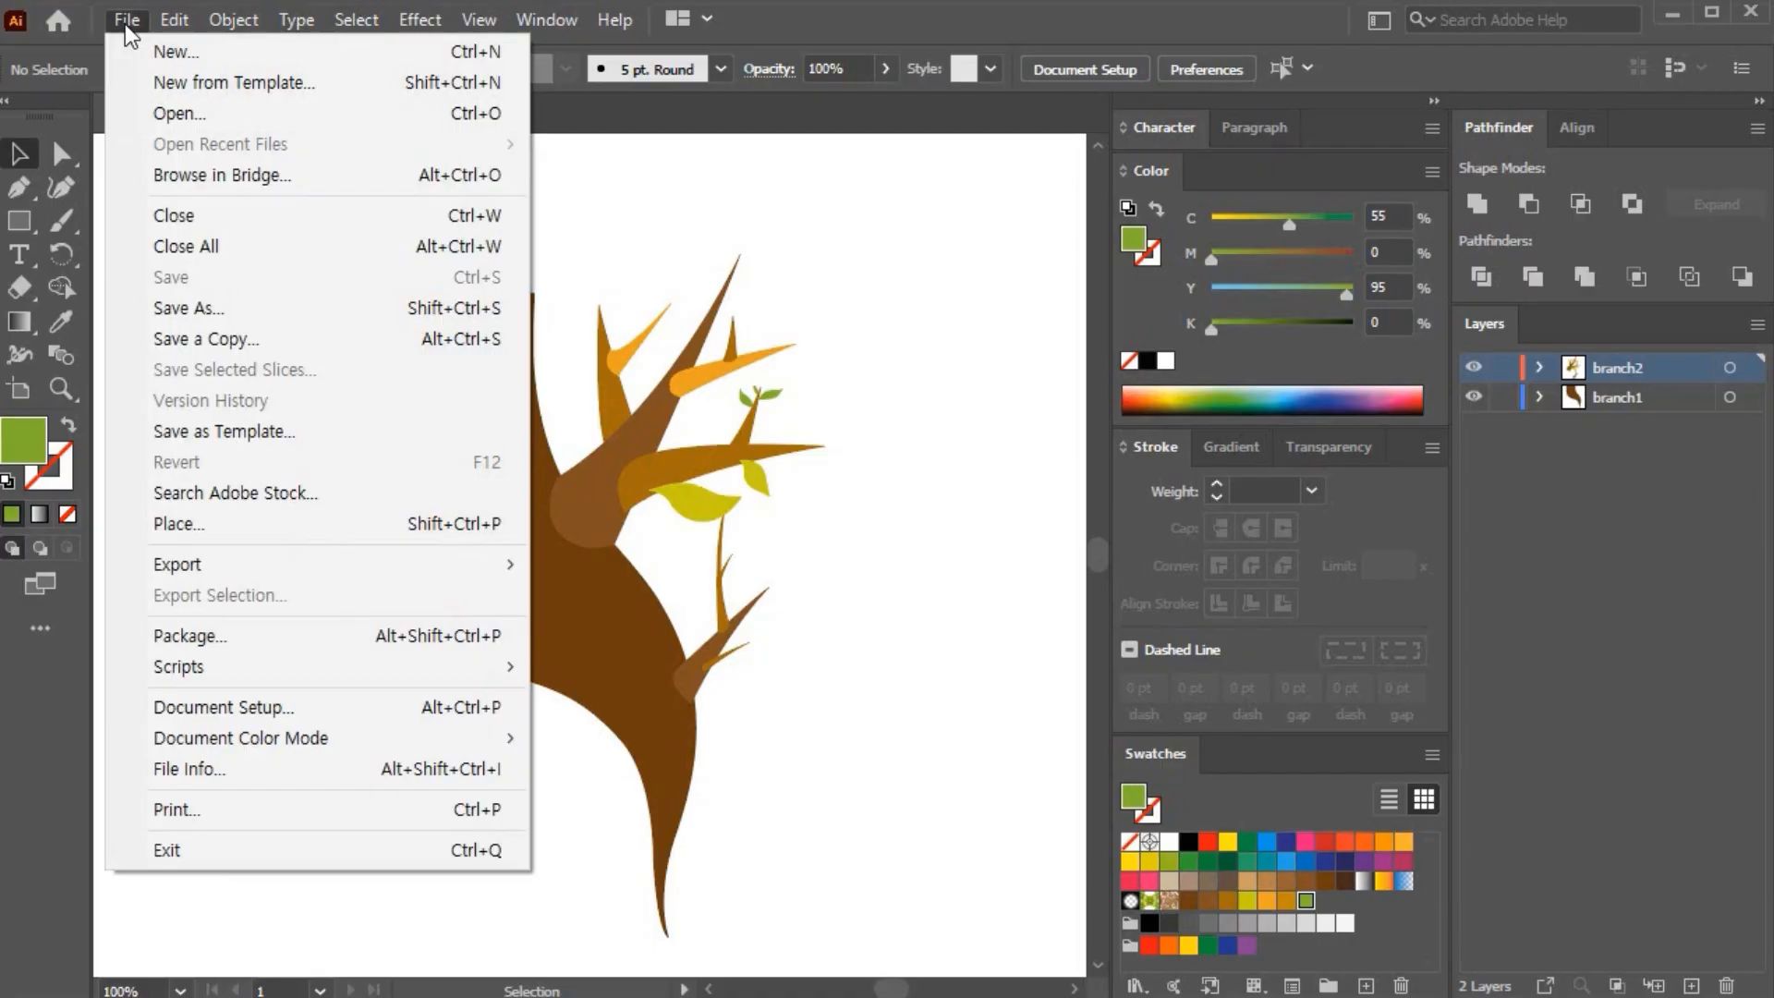
{"action": "mouse_move", "coordinate": [257, 566]}
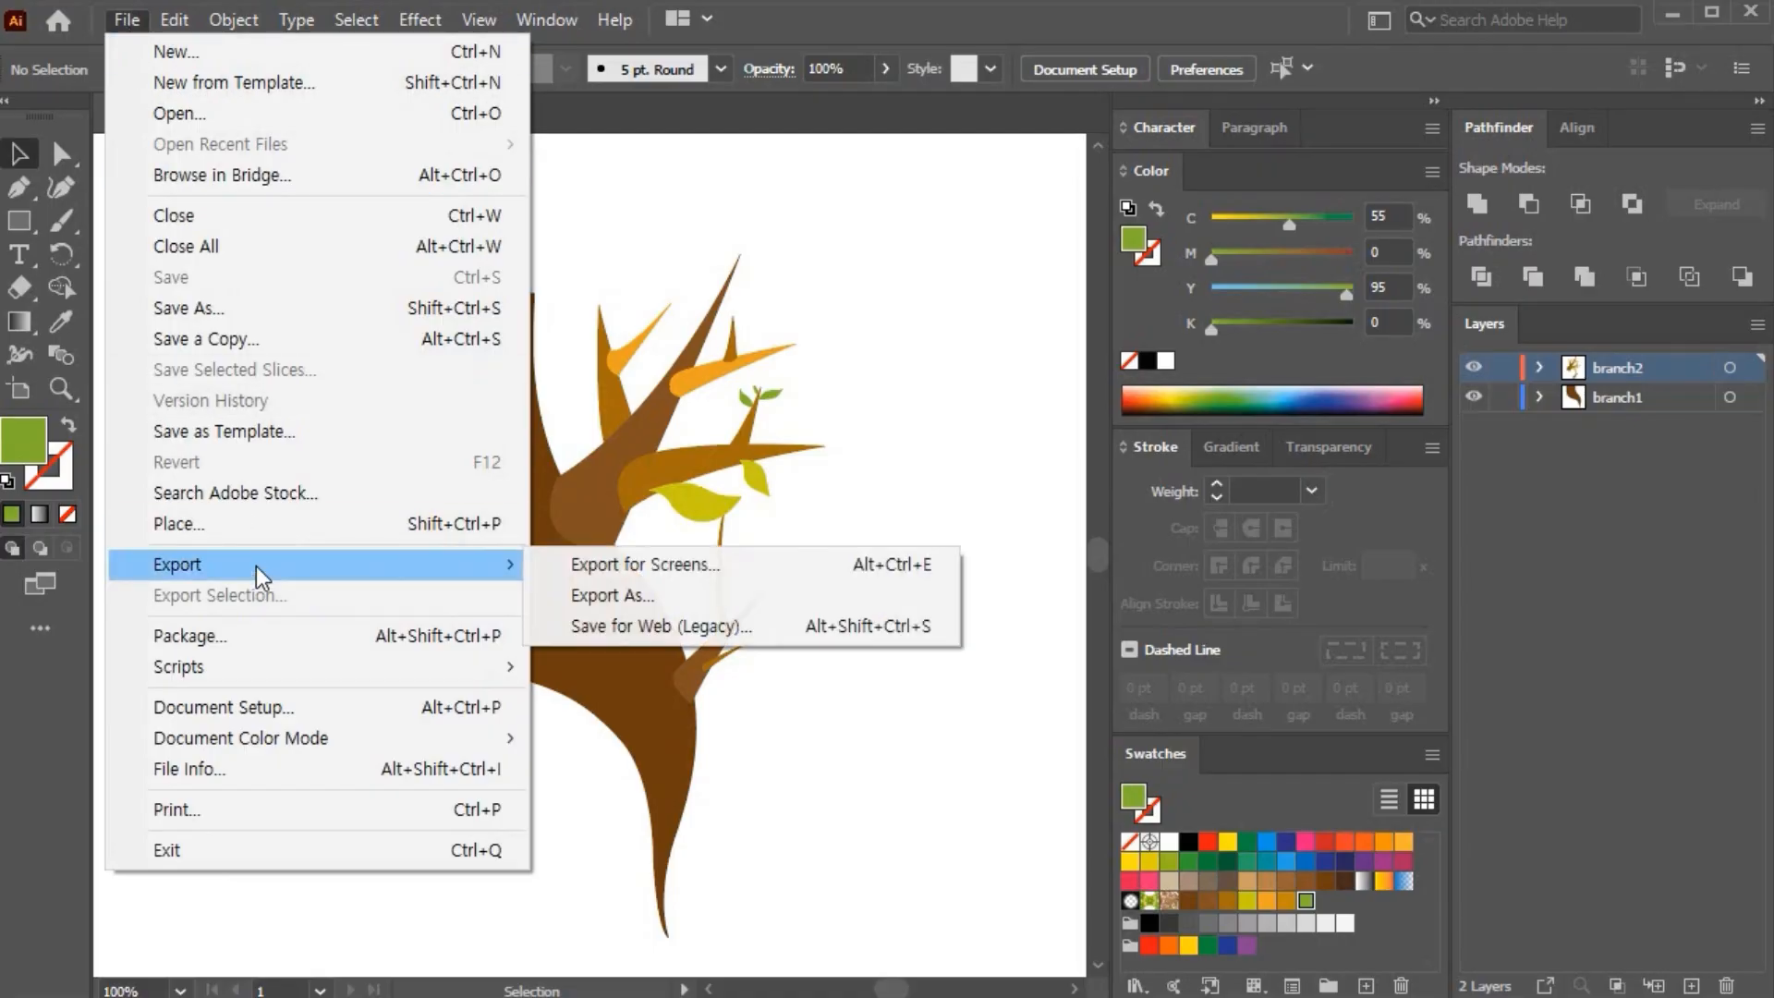
{"action": "left_click", "coordinate": [788, 597]}
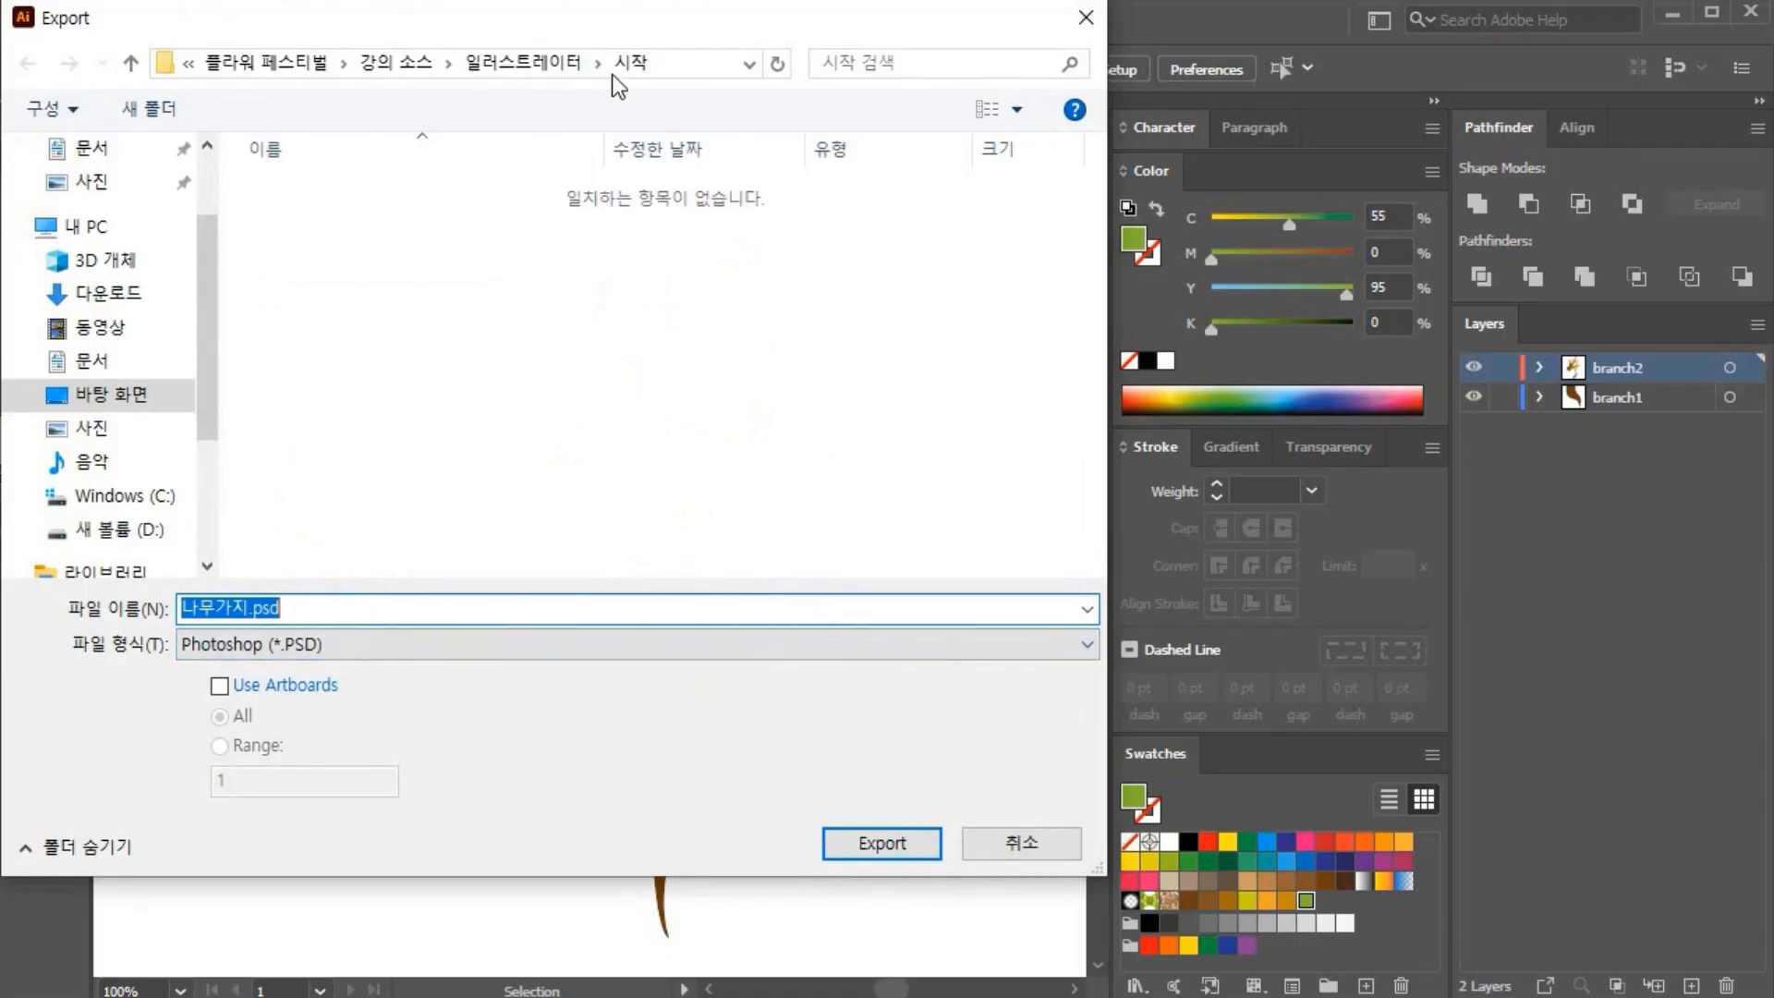
{"action": "left_click", "coordinate": [344, 644]}
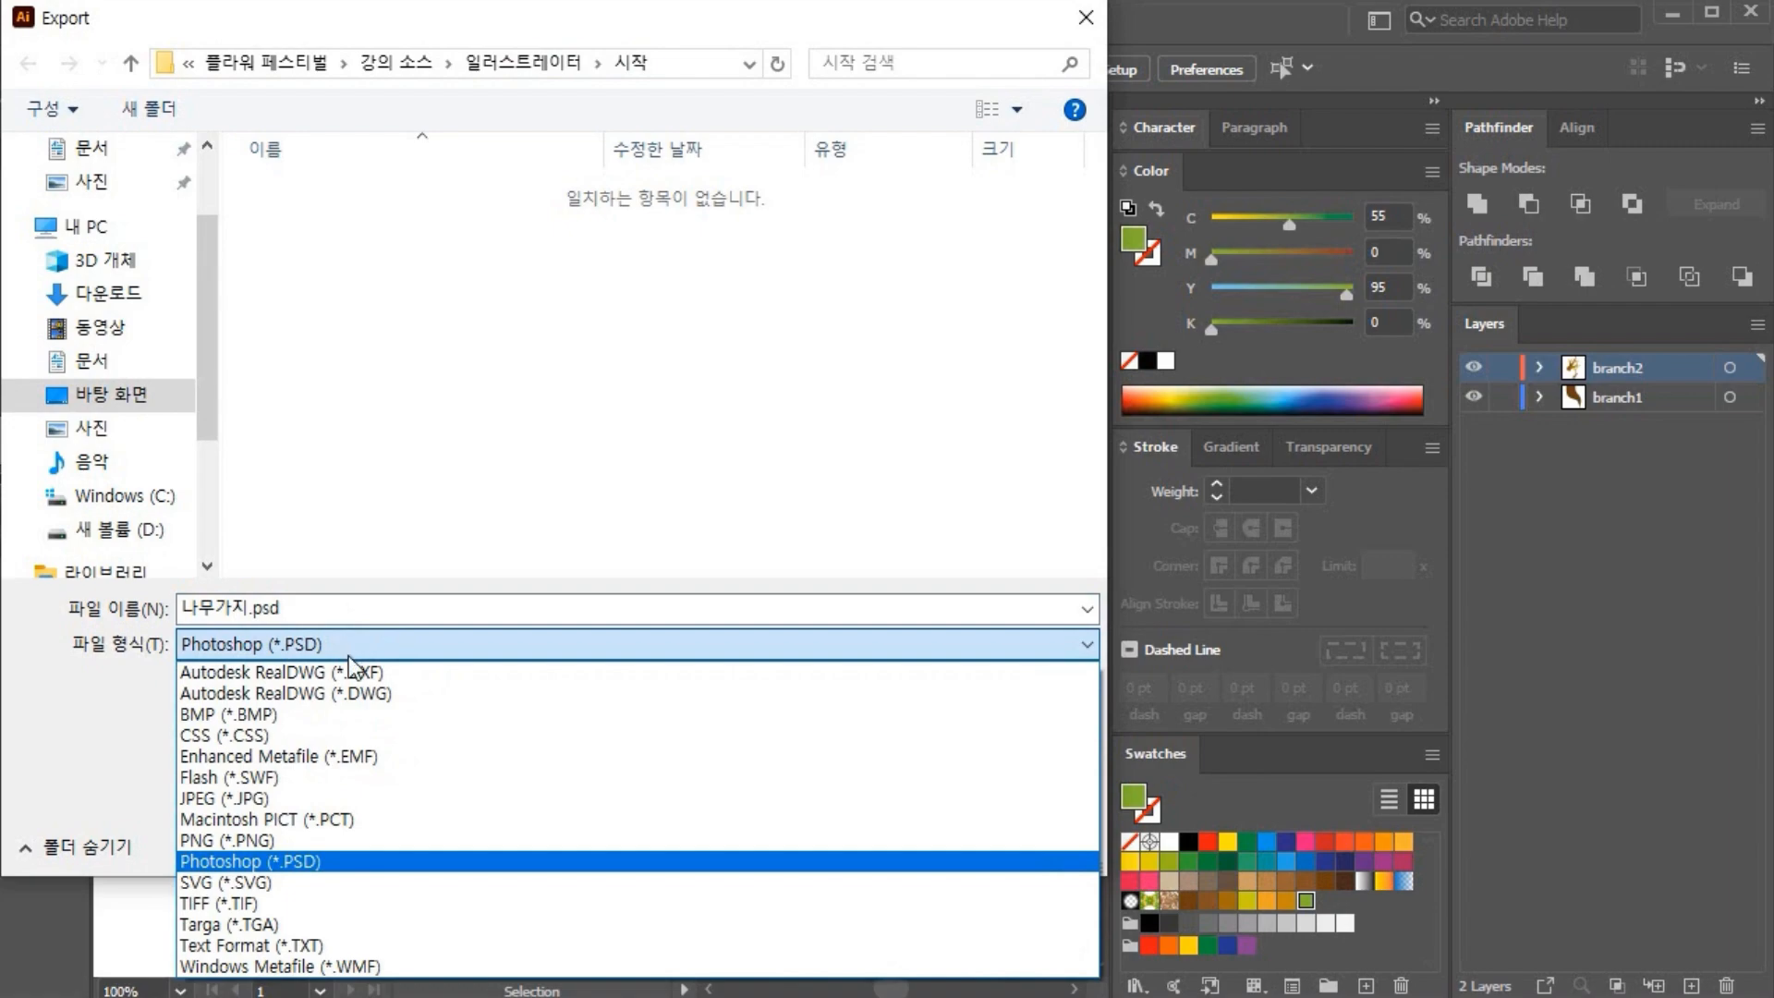
{"action": "left_click", "coordinate": [322, 859]}
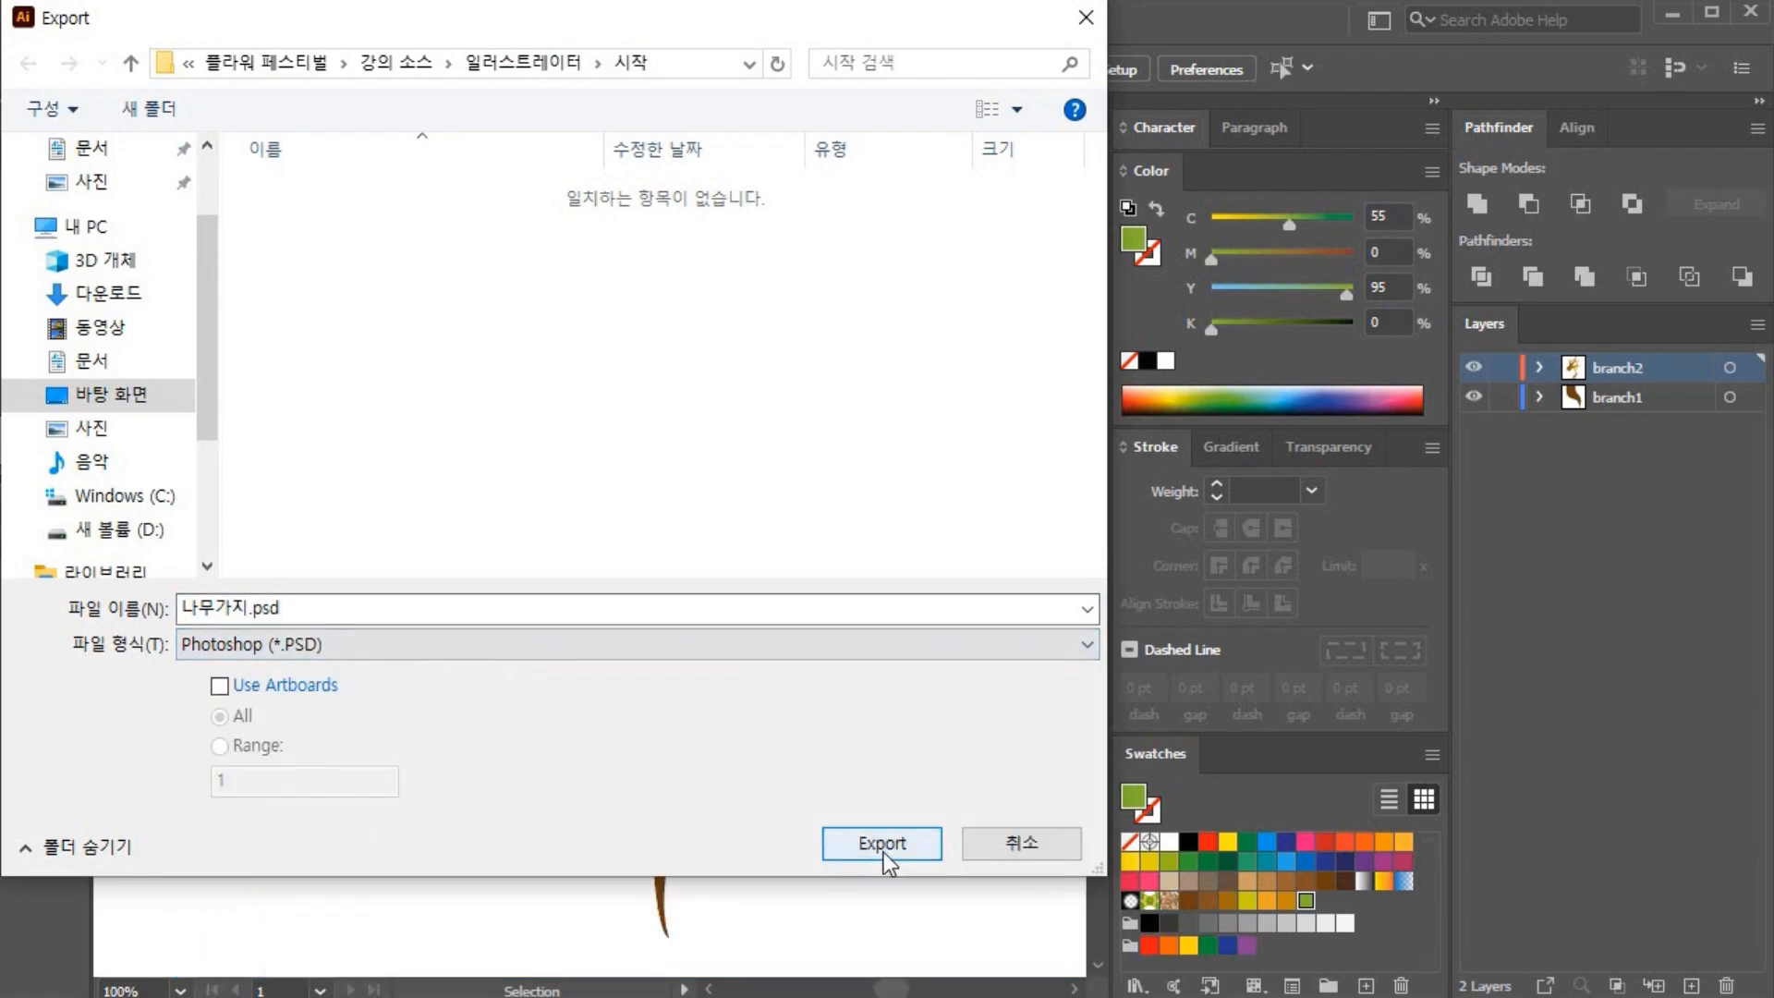
{"action": "left_click", "coordinate": [884, 846]}
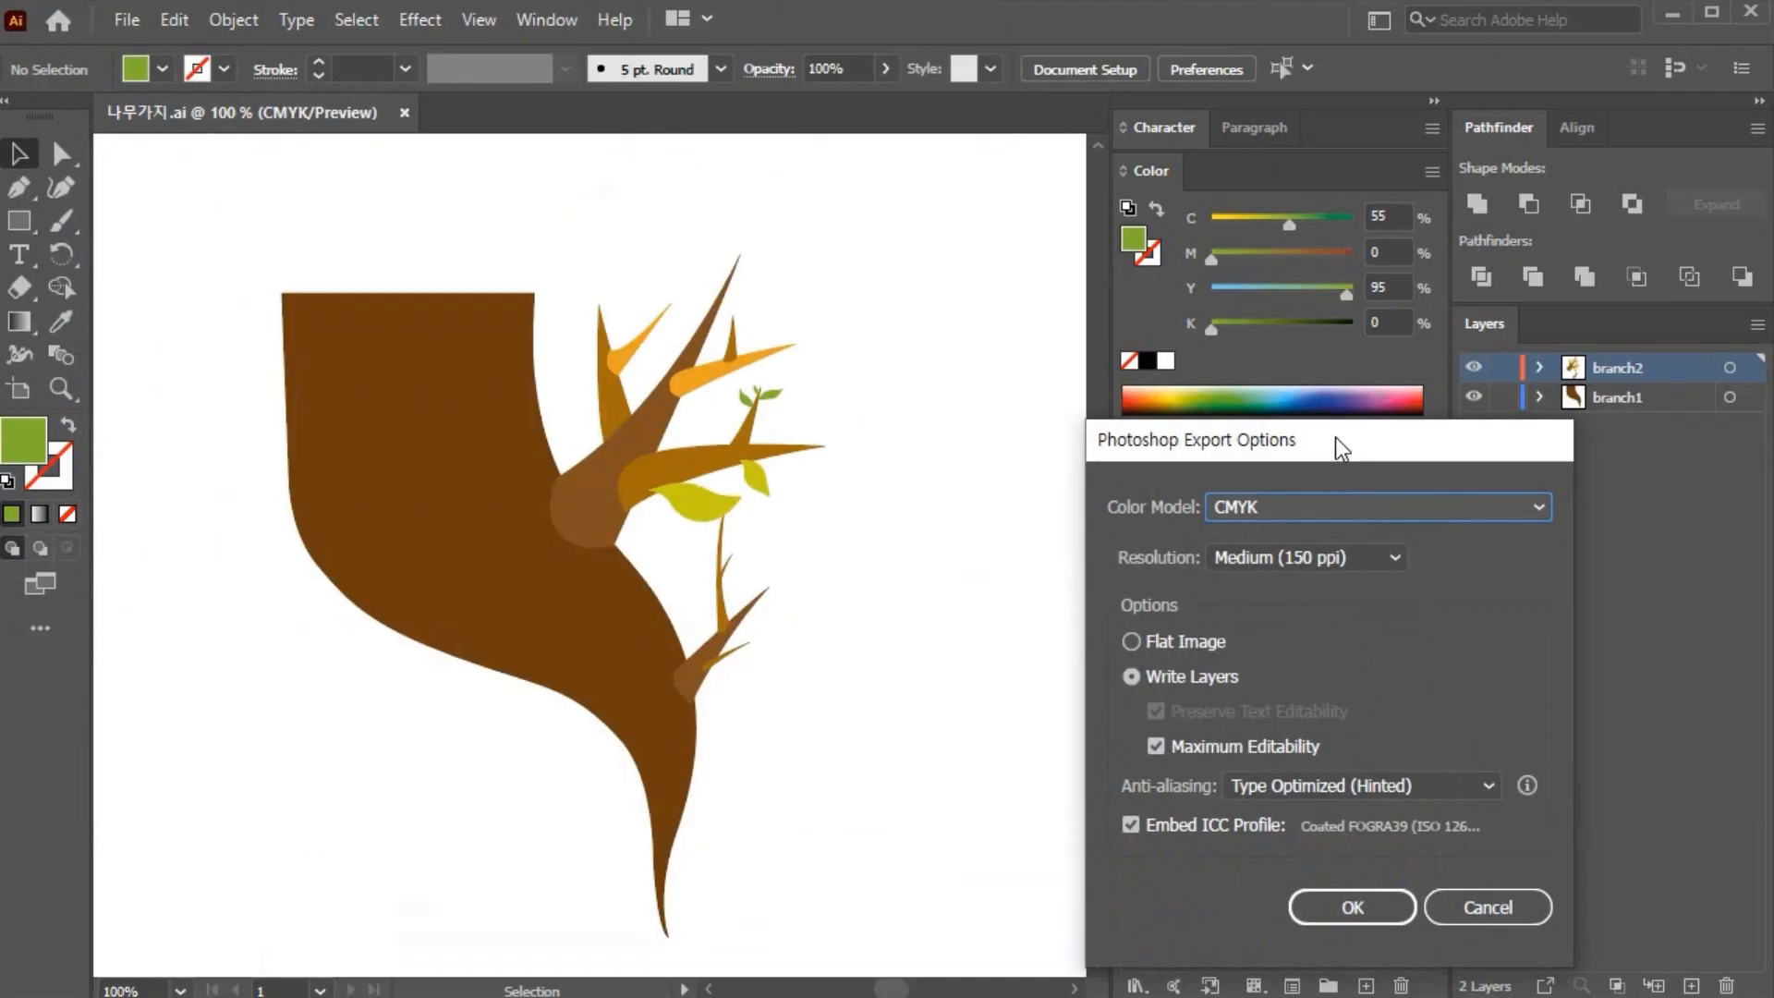
Step: Complete the Photoshop export with the CMYK color model, Medium (150 ppi) resolution and the Write Layers option
{"action": "left_click_drag", "start_coordinate": [1334, 436], "coordinate": [789, 285]}
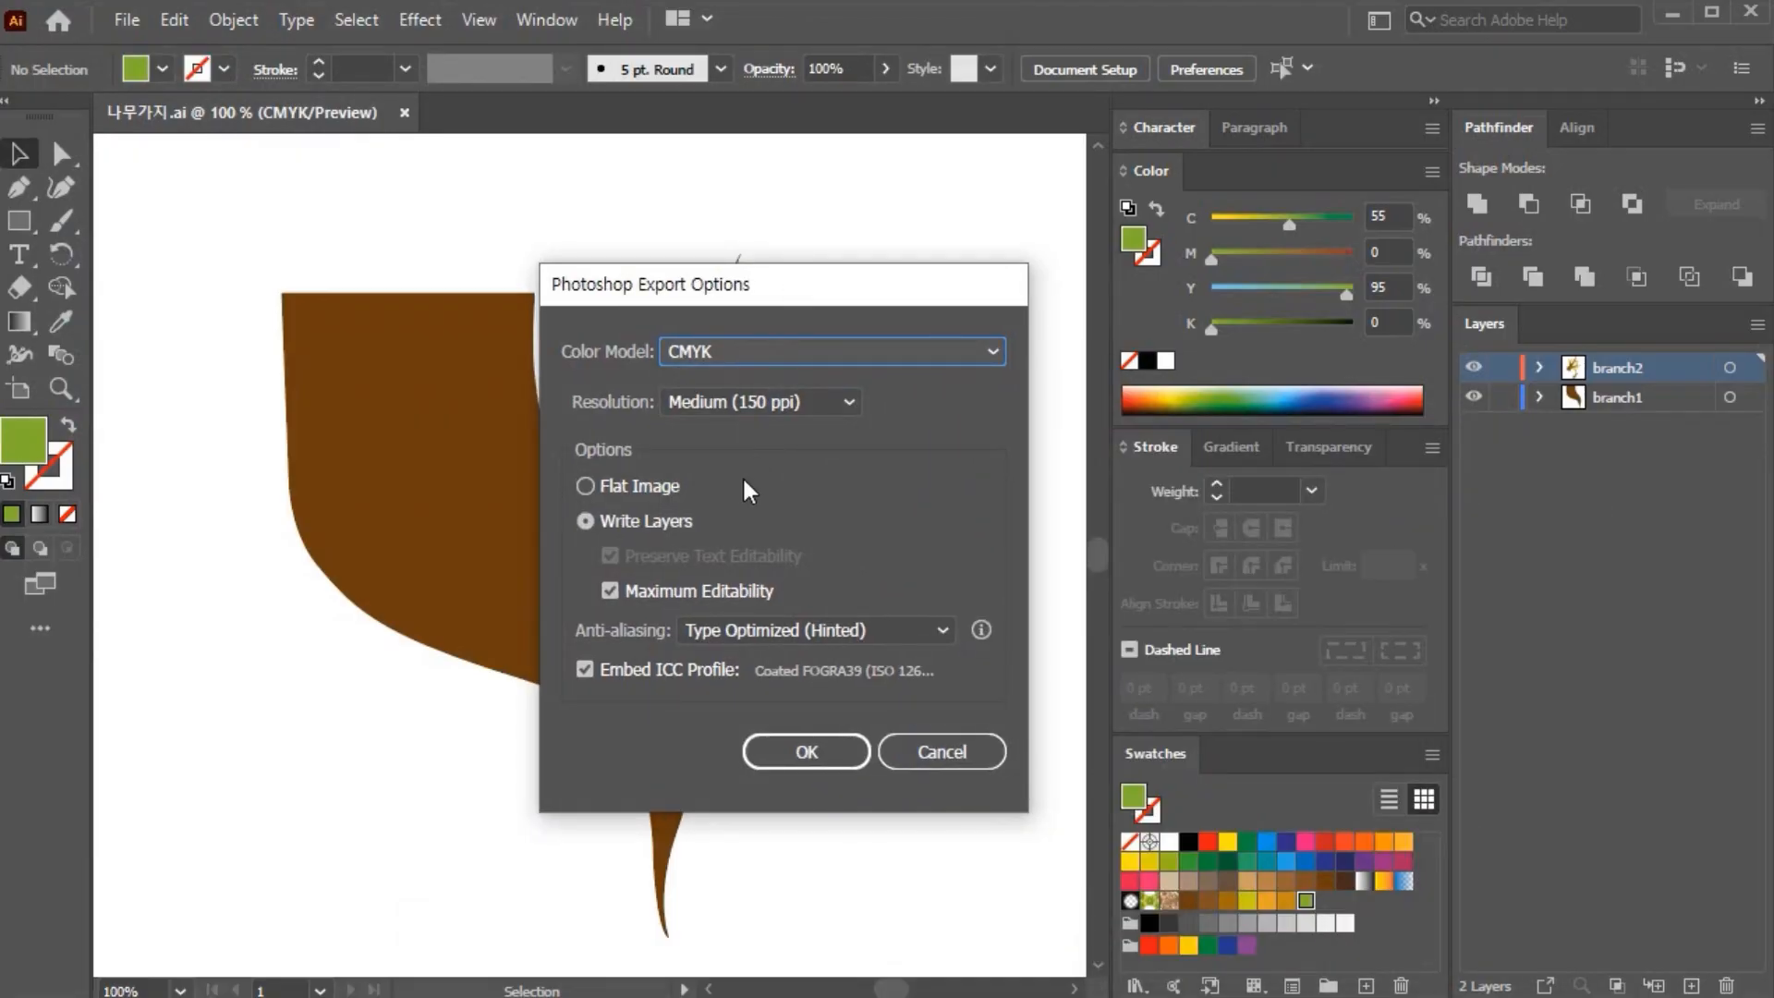
{"action": "left_click", "coordinate": [780, 402]}
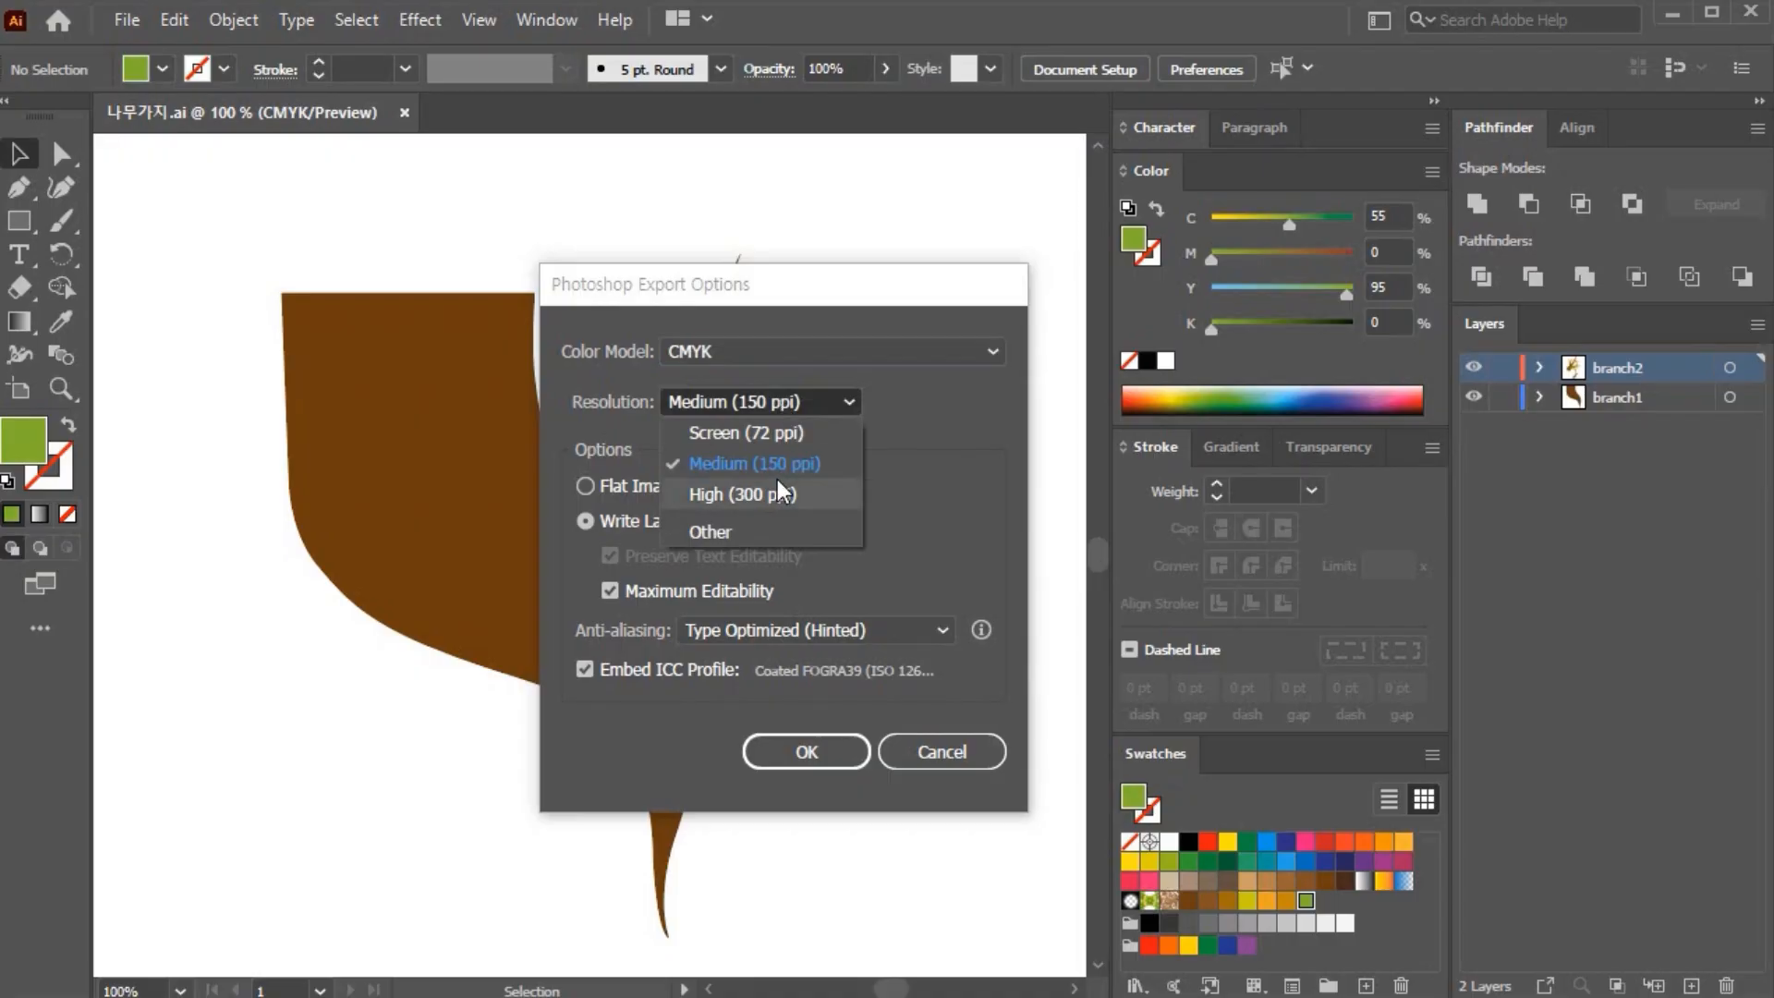
{"action": "left_click", "coordinate": [800, 464]}
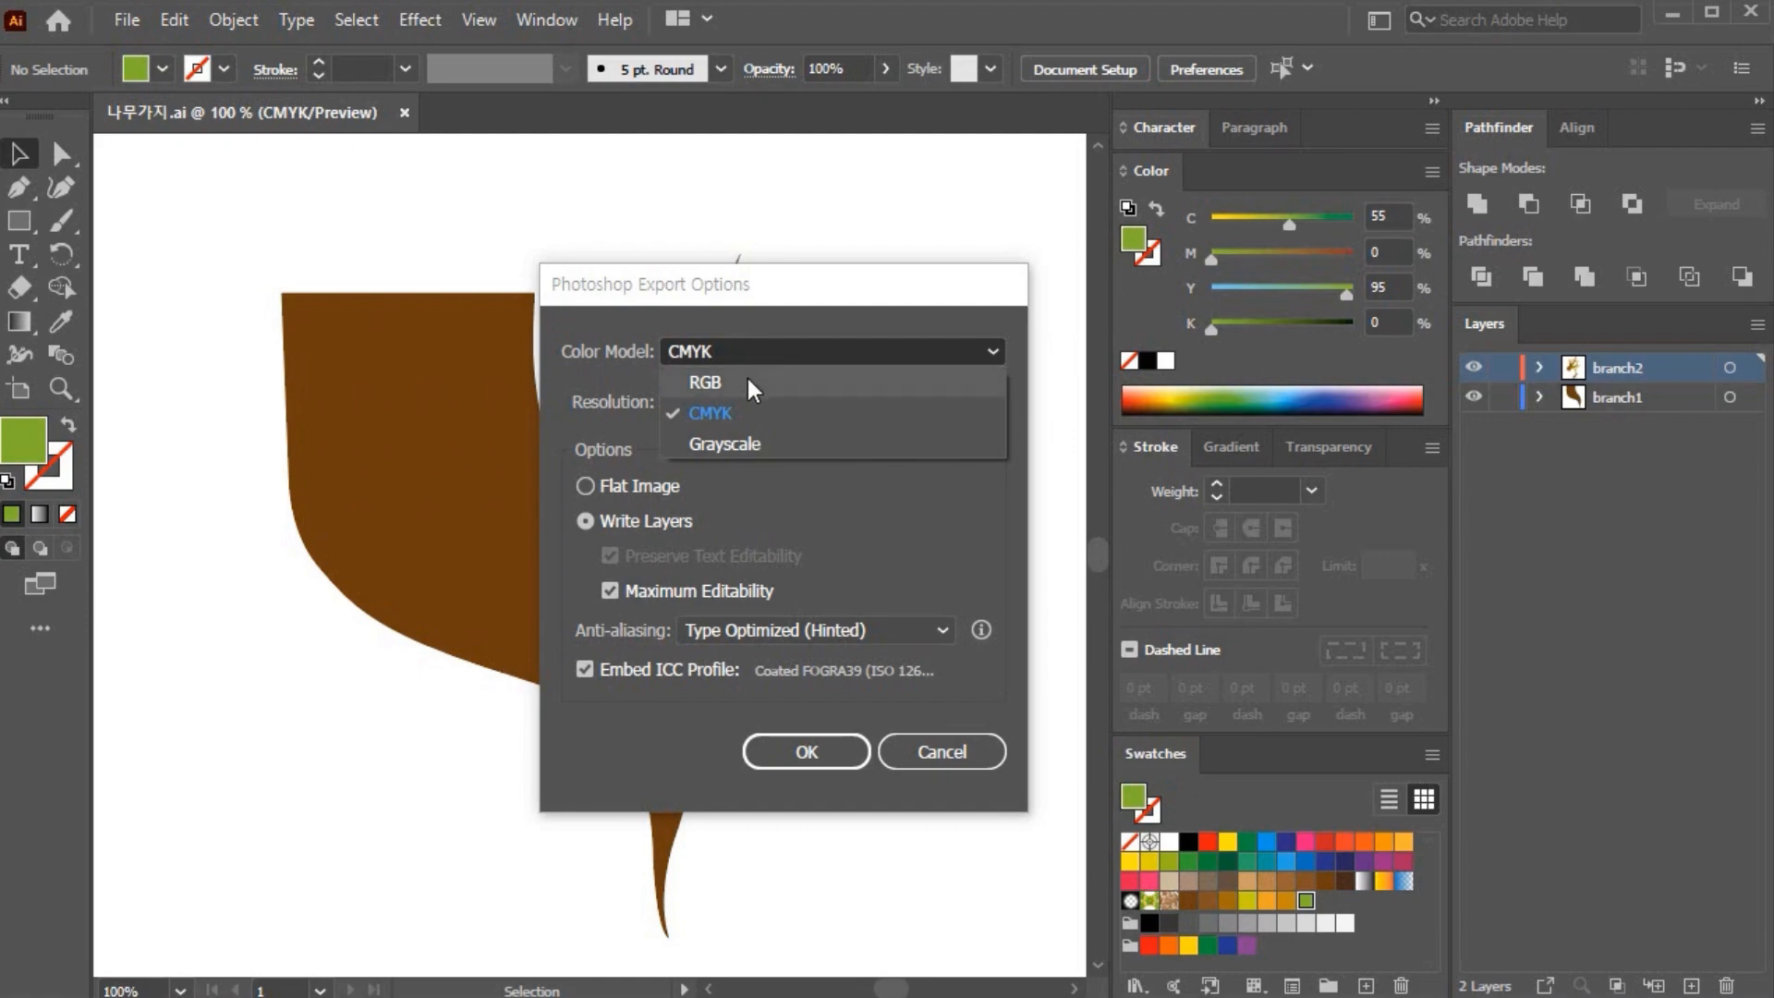
{"action": "left_click", "coordinate": [746, 381]}
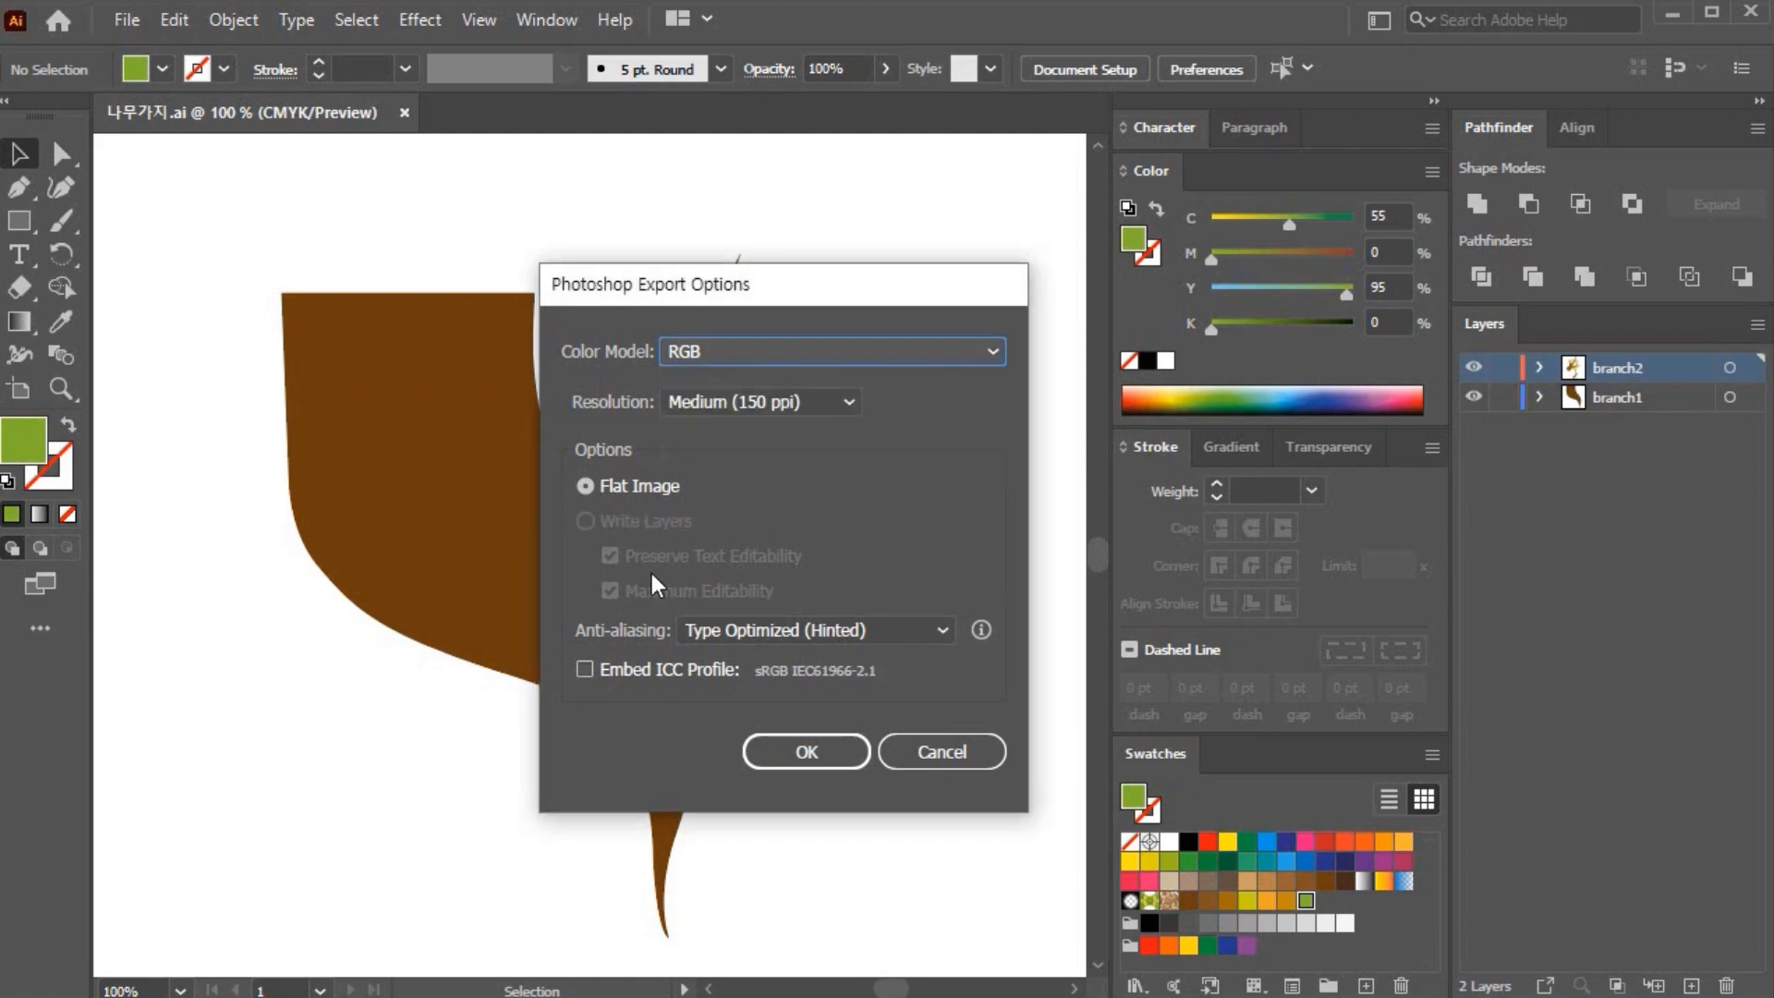
{"action": "left_click", "coordinate": [735, 353]}
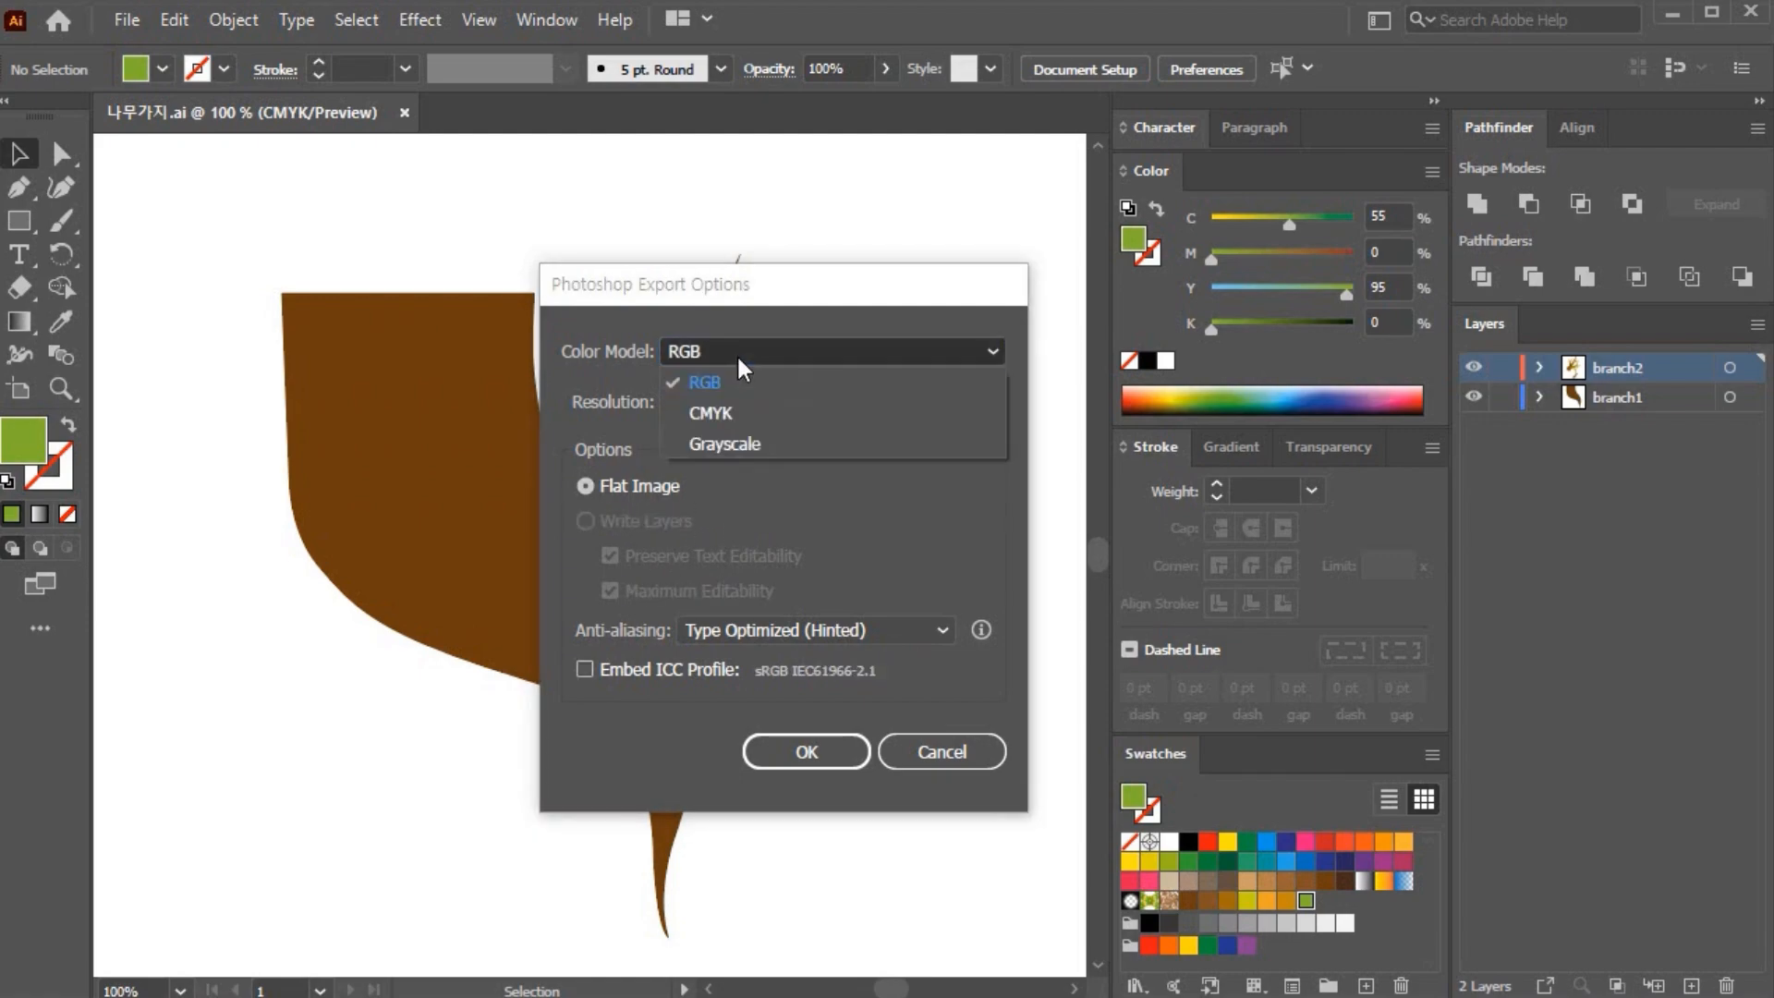
{"action": "left_click", "coordinate": [730, 412]}
{"action": "left_click", "coordinate": [646, 523]}
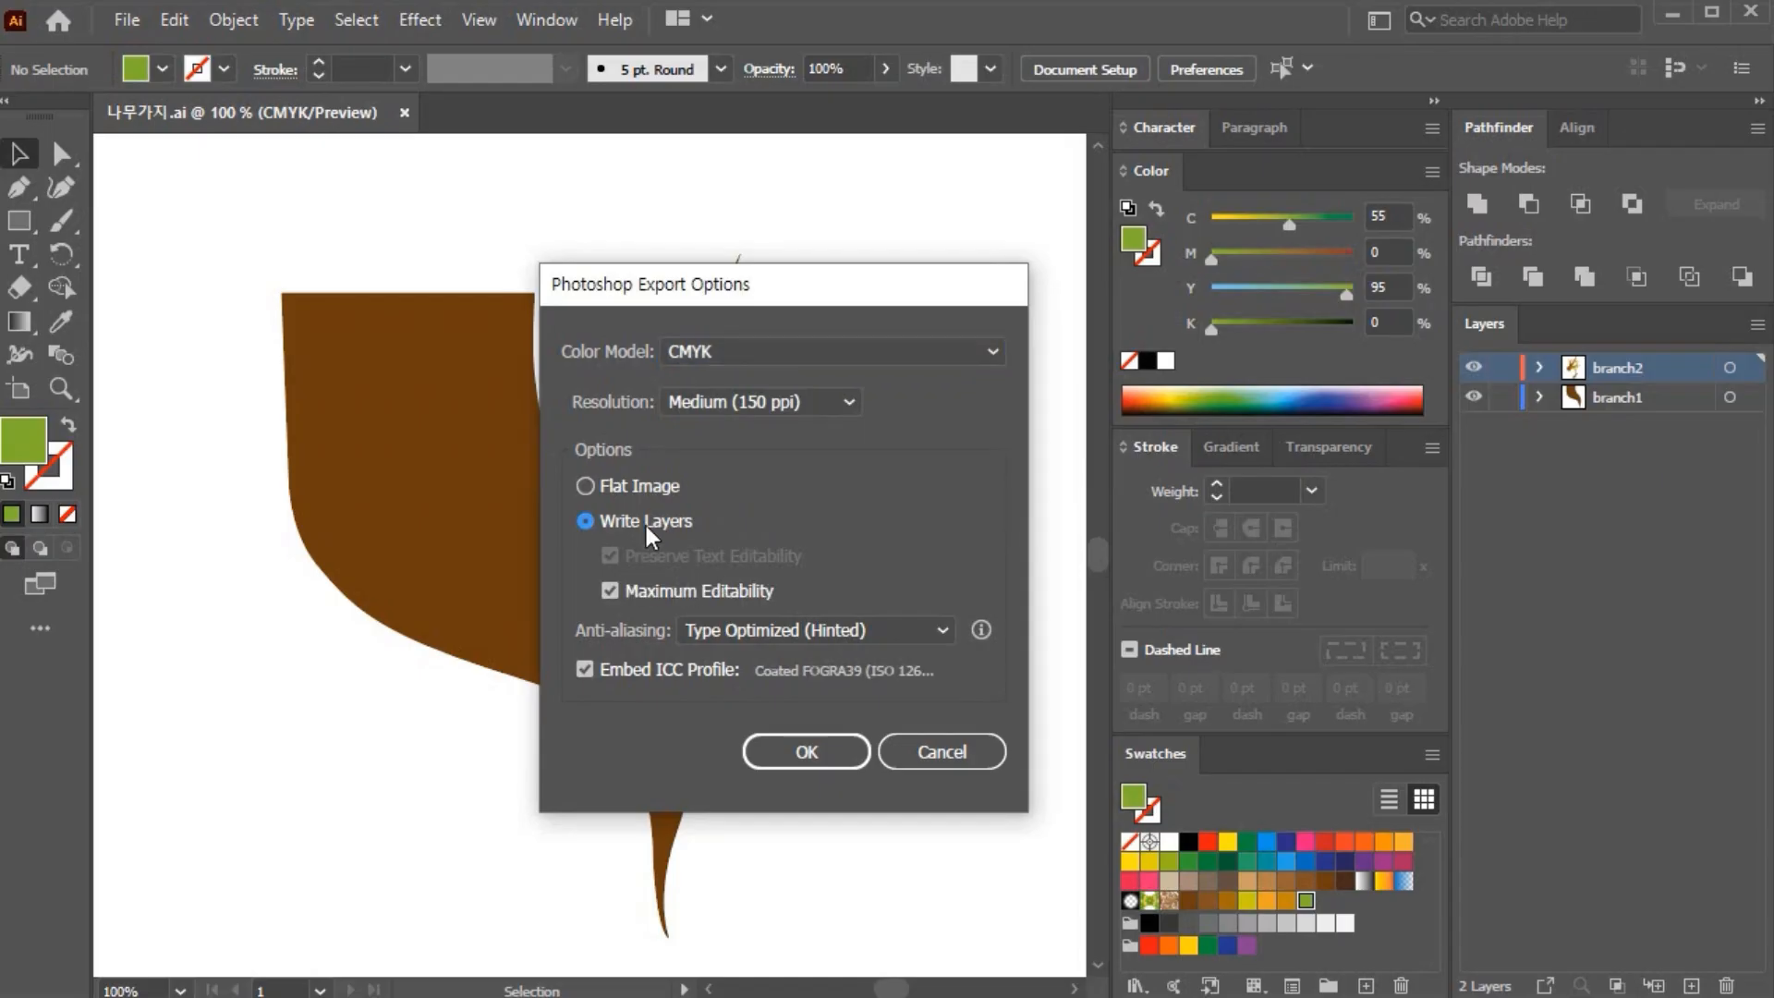
{"action": "left_click", "coordinate": [837, 755]}
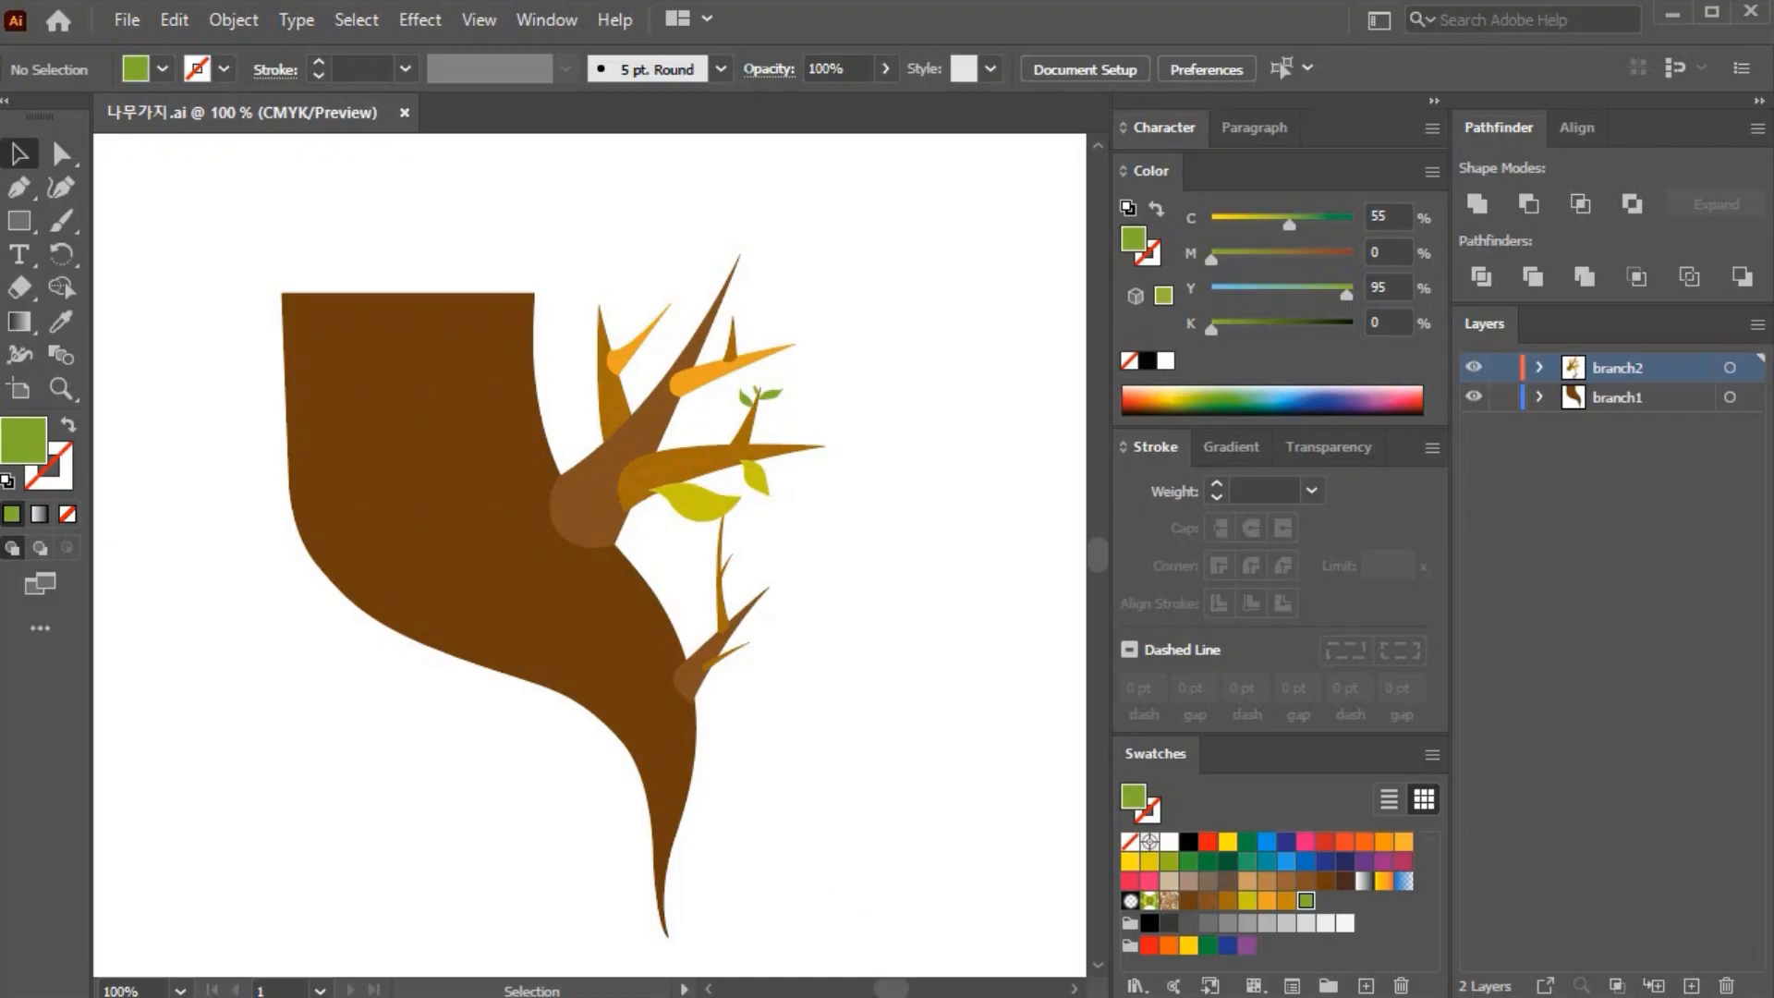
Step: Switch to the 시작 folder in File Explorer and open the exported 나무가지.psd in Photoshop
{"action": "key", "text": "alt+Tab"}
{"action": "mouse_move", "coordinate": [745, 381]}
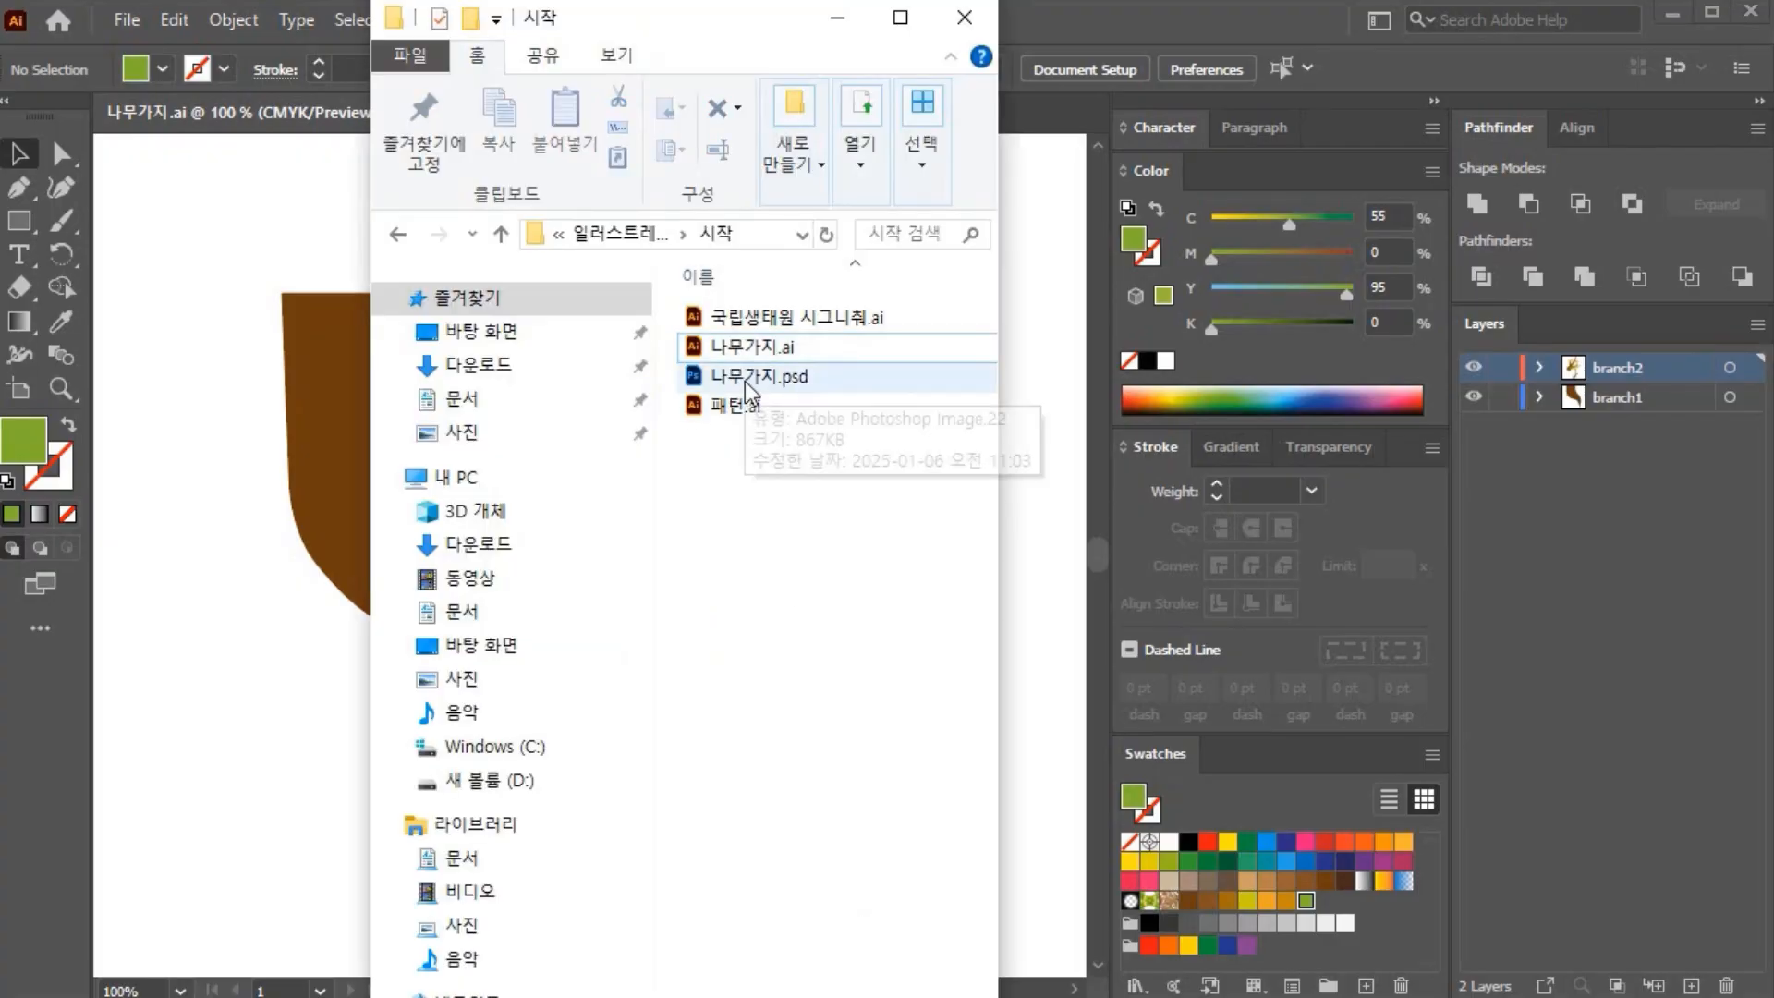
{"action": "double_click", "coordinate": [745, 381]}
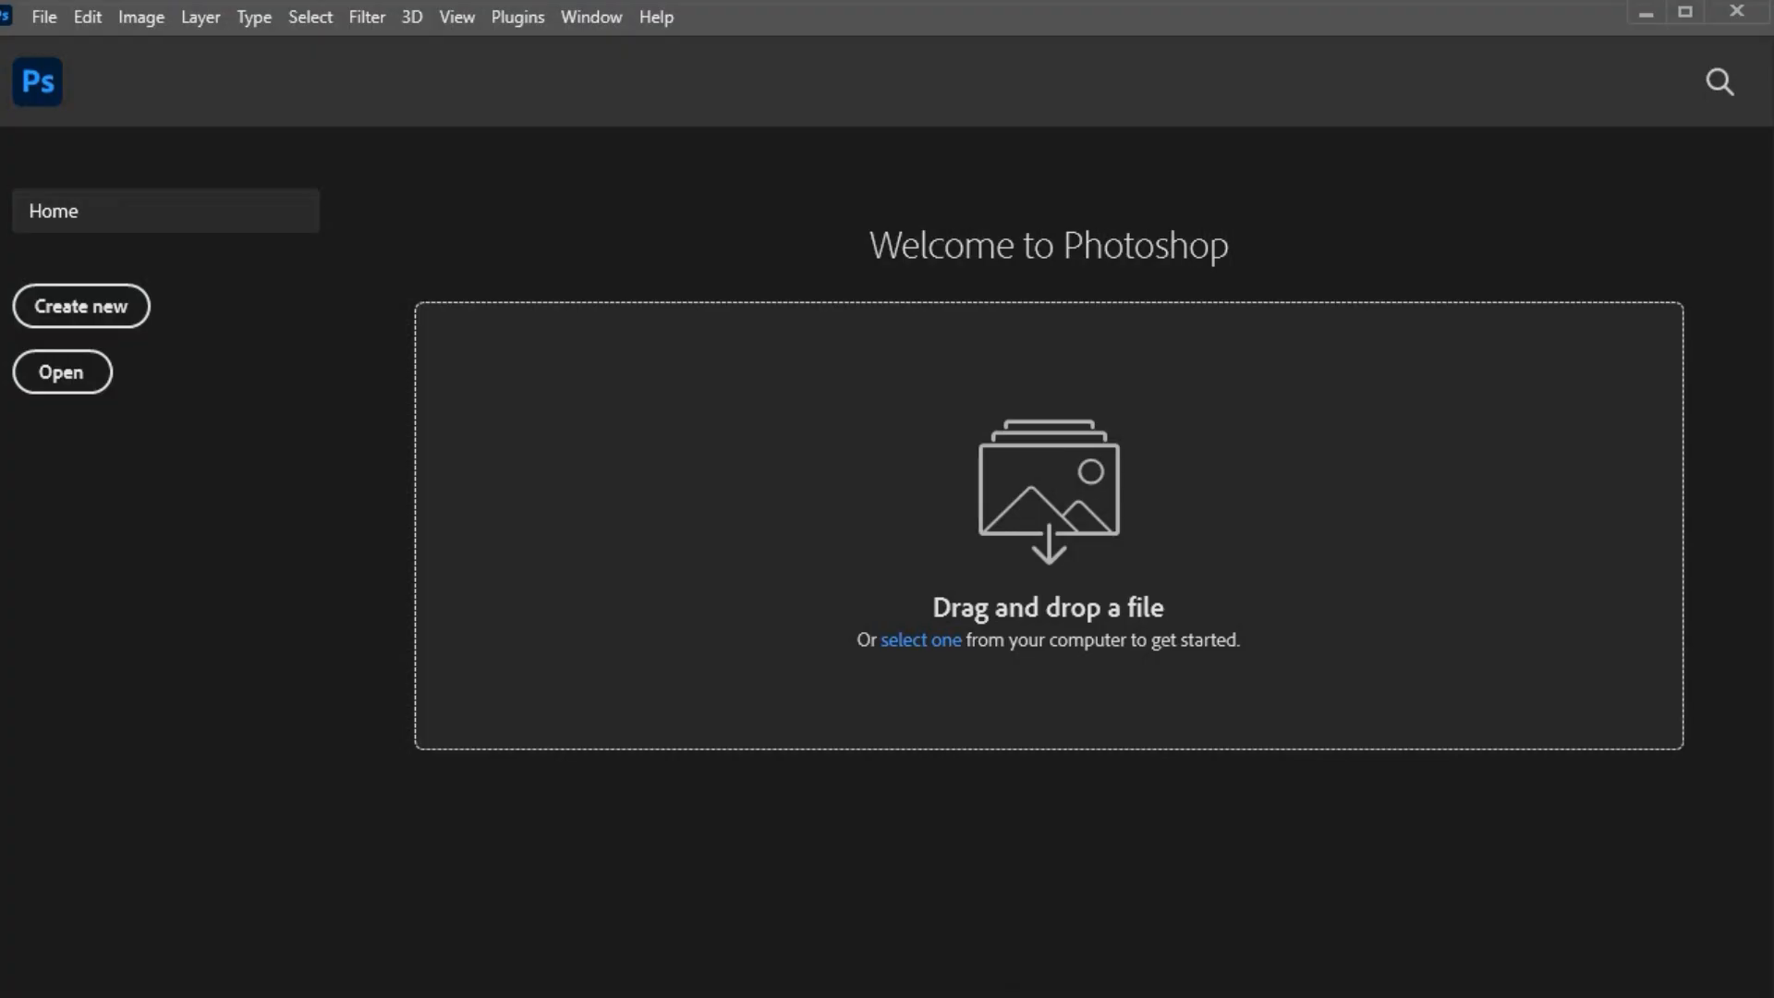
{"action": "key", "text": "alt+Tab"}
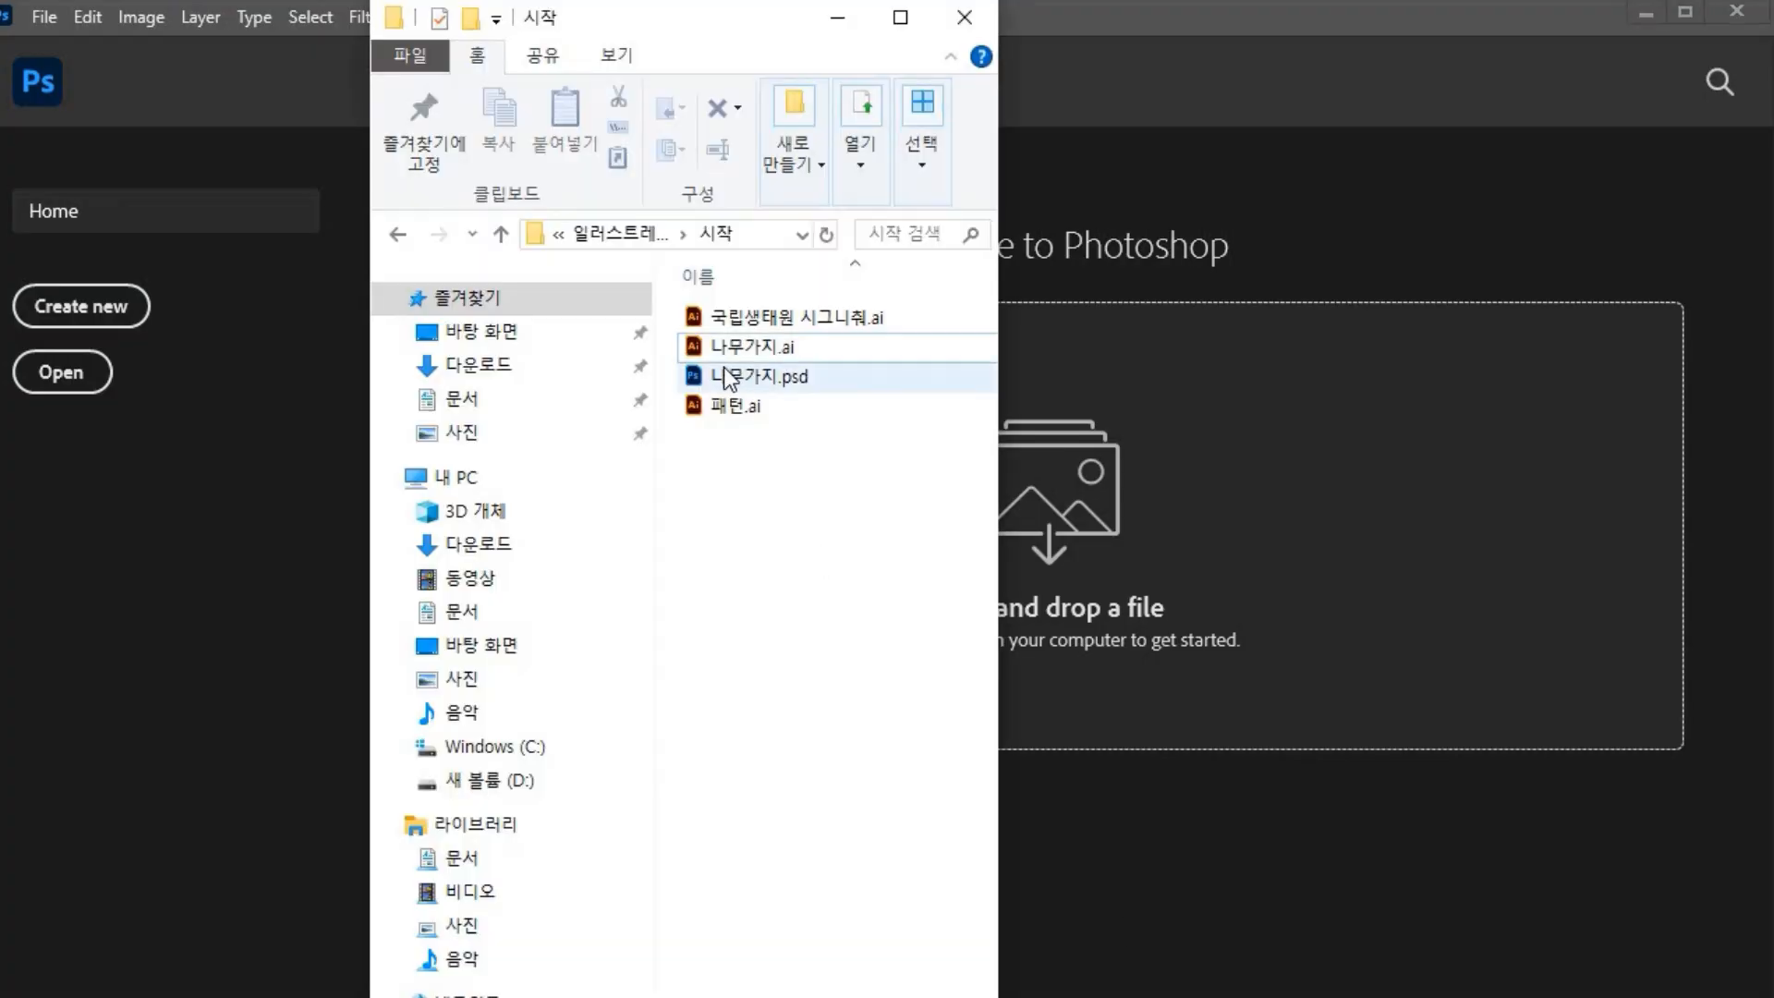
{"action": "left_click_drag", "start_coordinate": [730, 379], "coordinate": [1283, 474]}
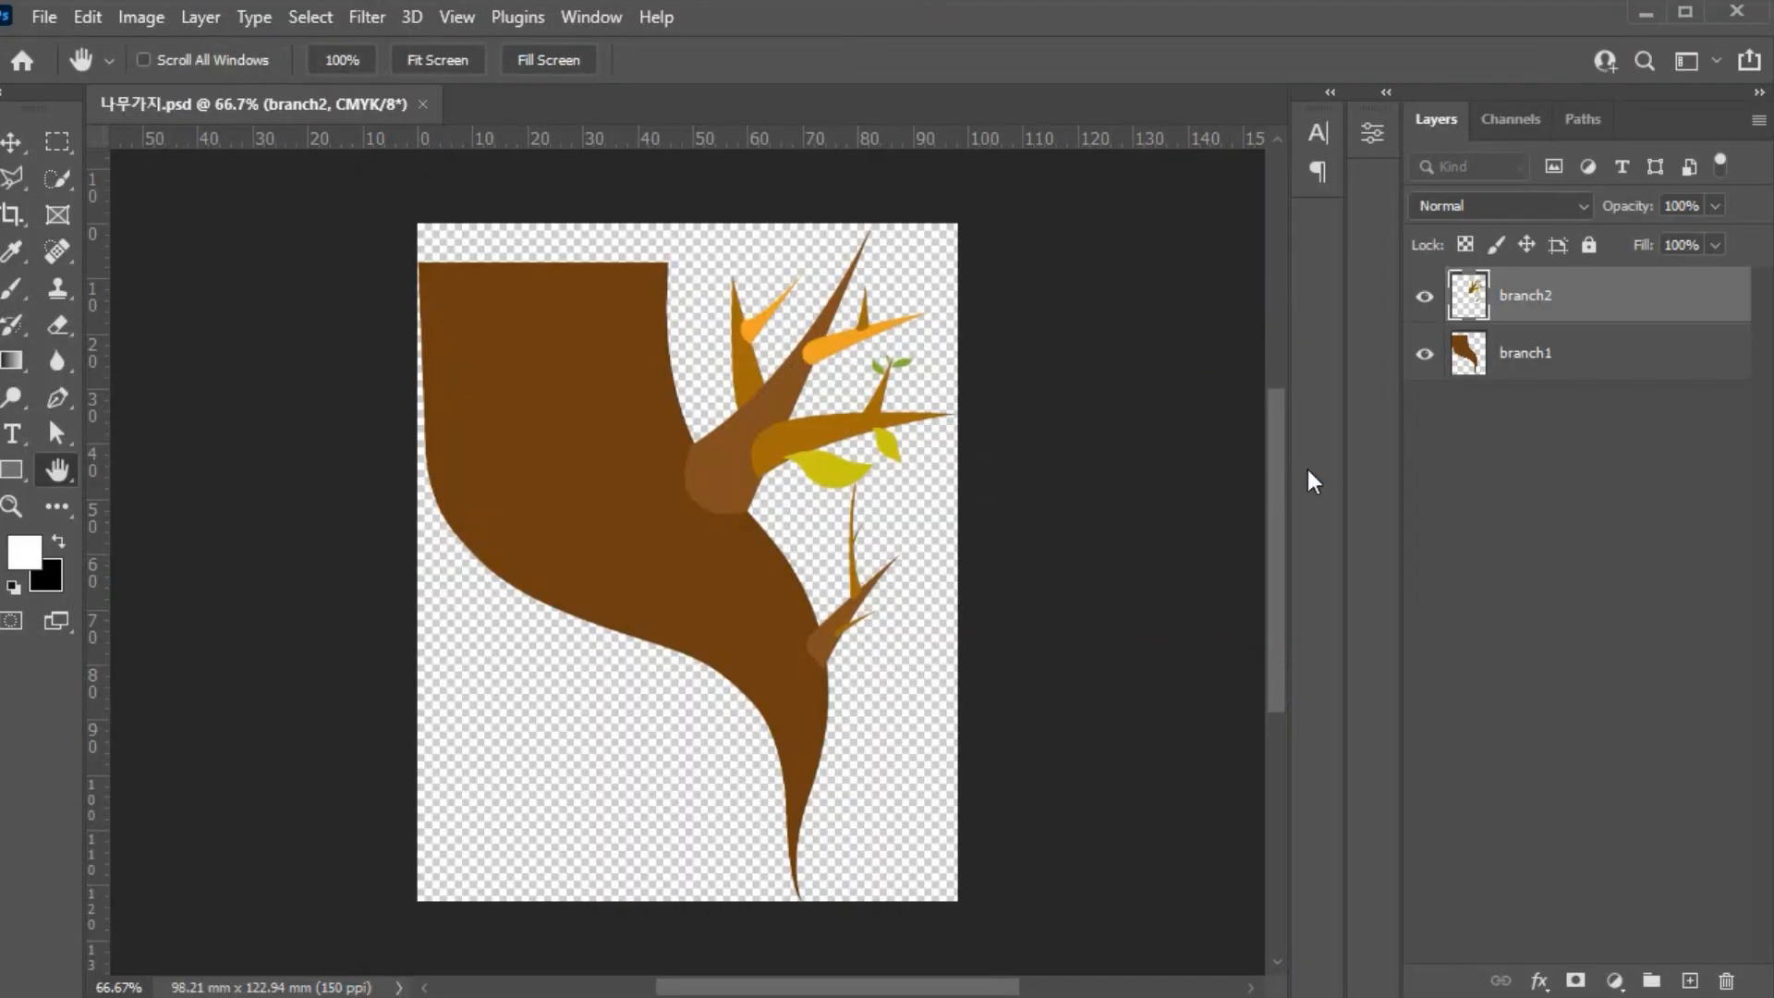
Step: Check the branch1 and branch2 layers by hiding branch2, and close 나무가지.psd without saving
{"action": "left_click", "coordinate": [1631, 363]}
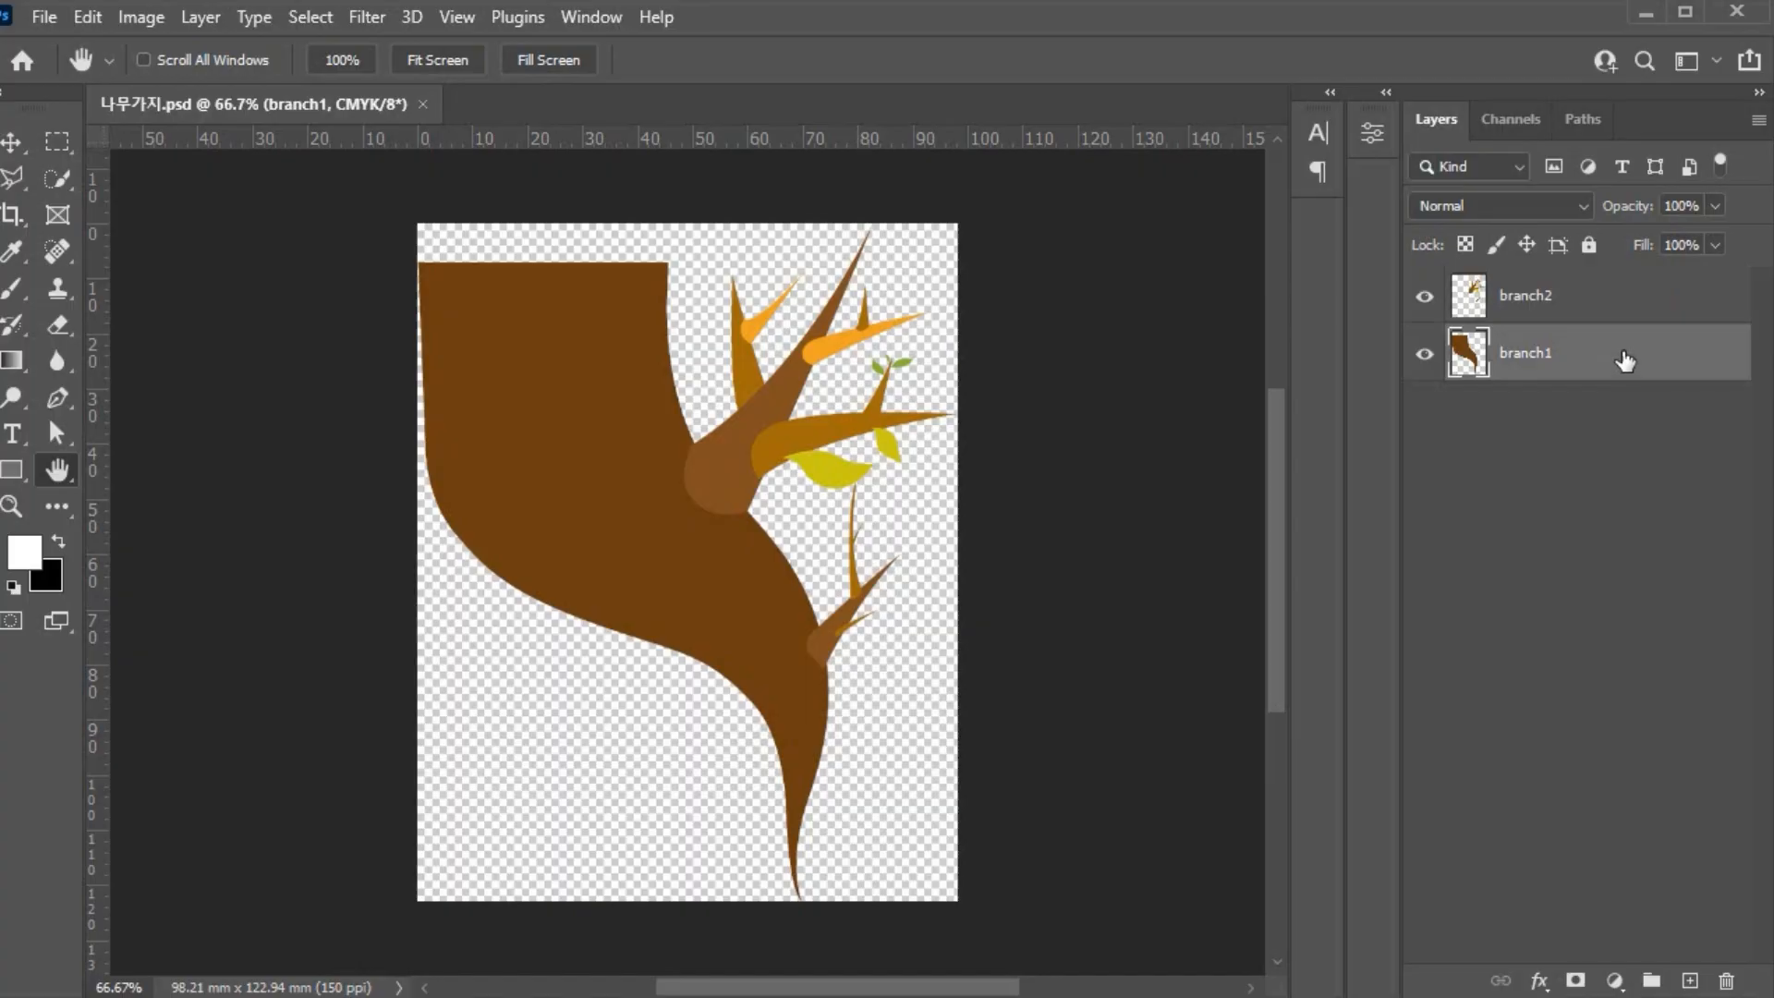
{"action": "left_click", "coordinate": [1583, 310]}
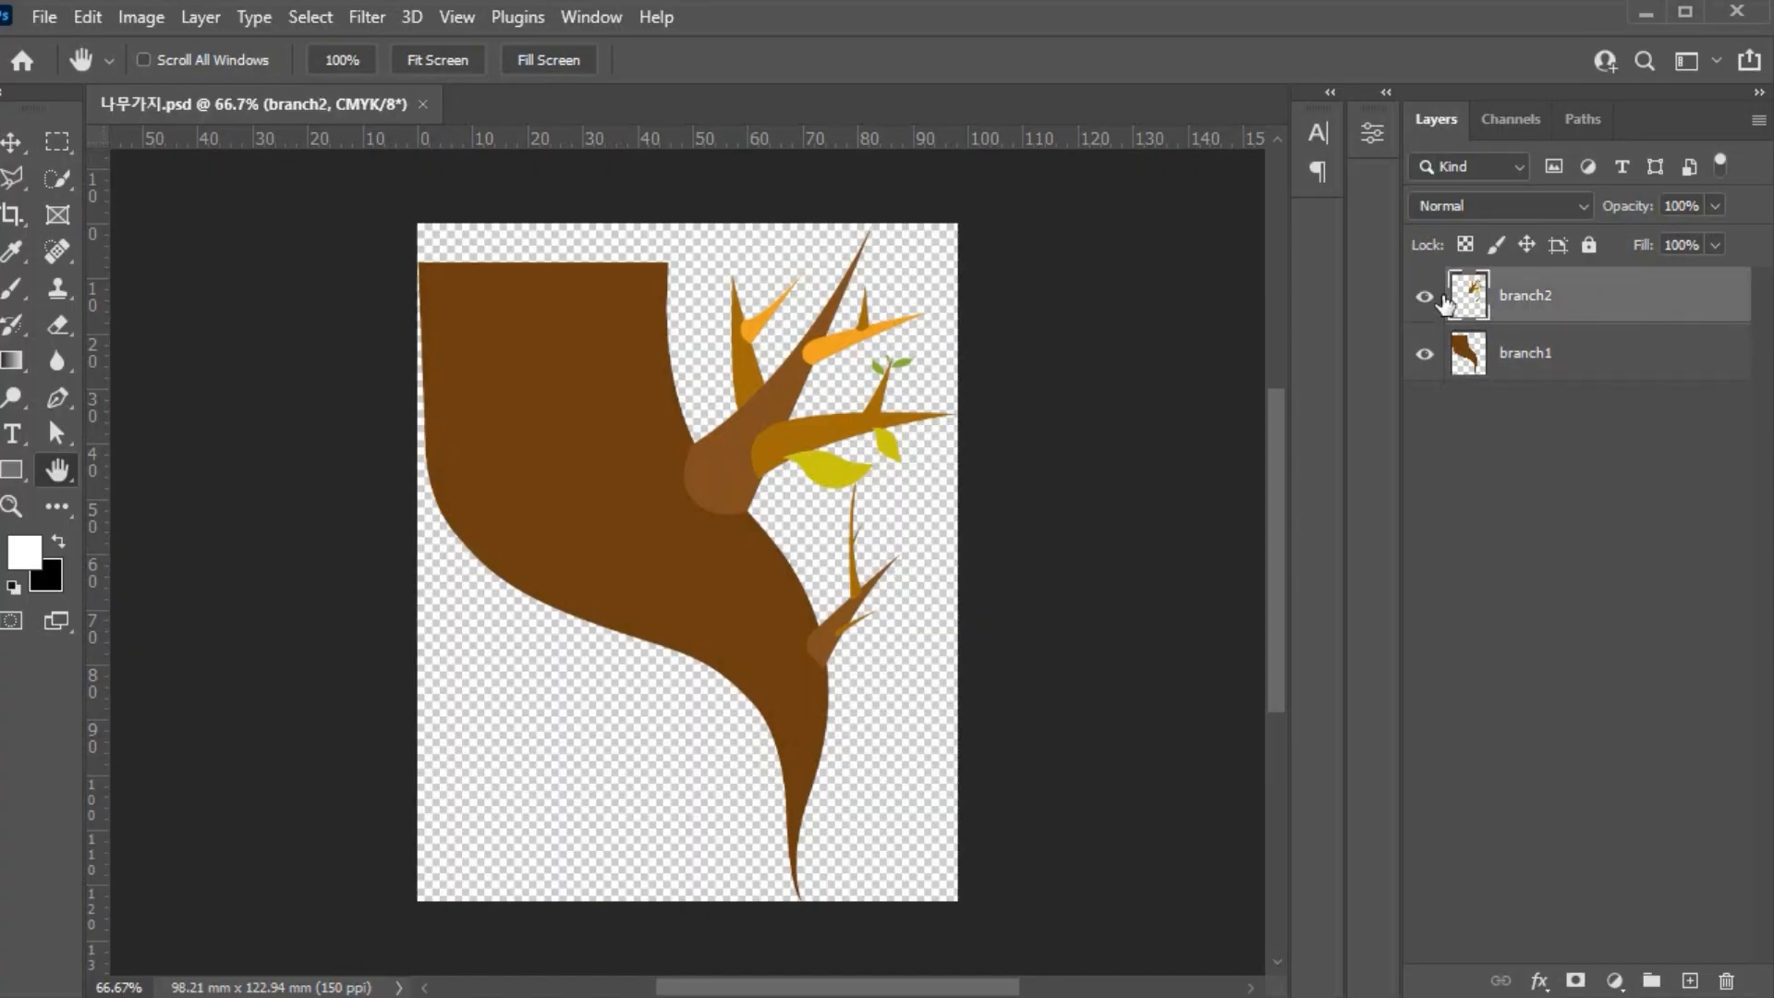
{"action": "left_click", "coordinate": [1423, 301]}
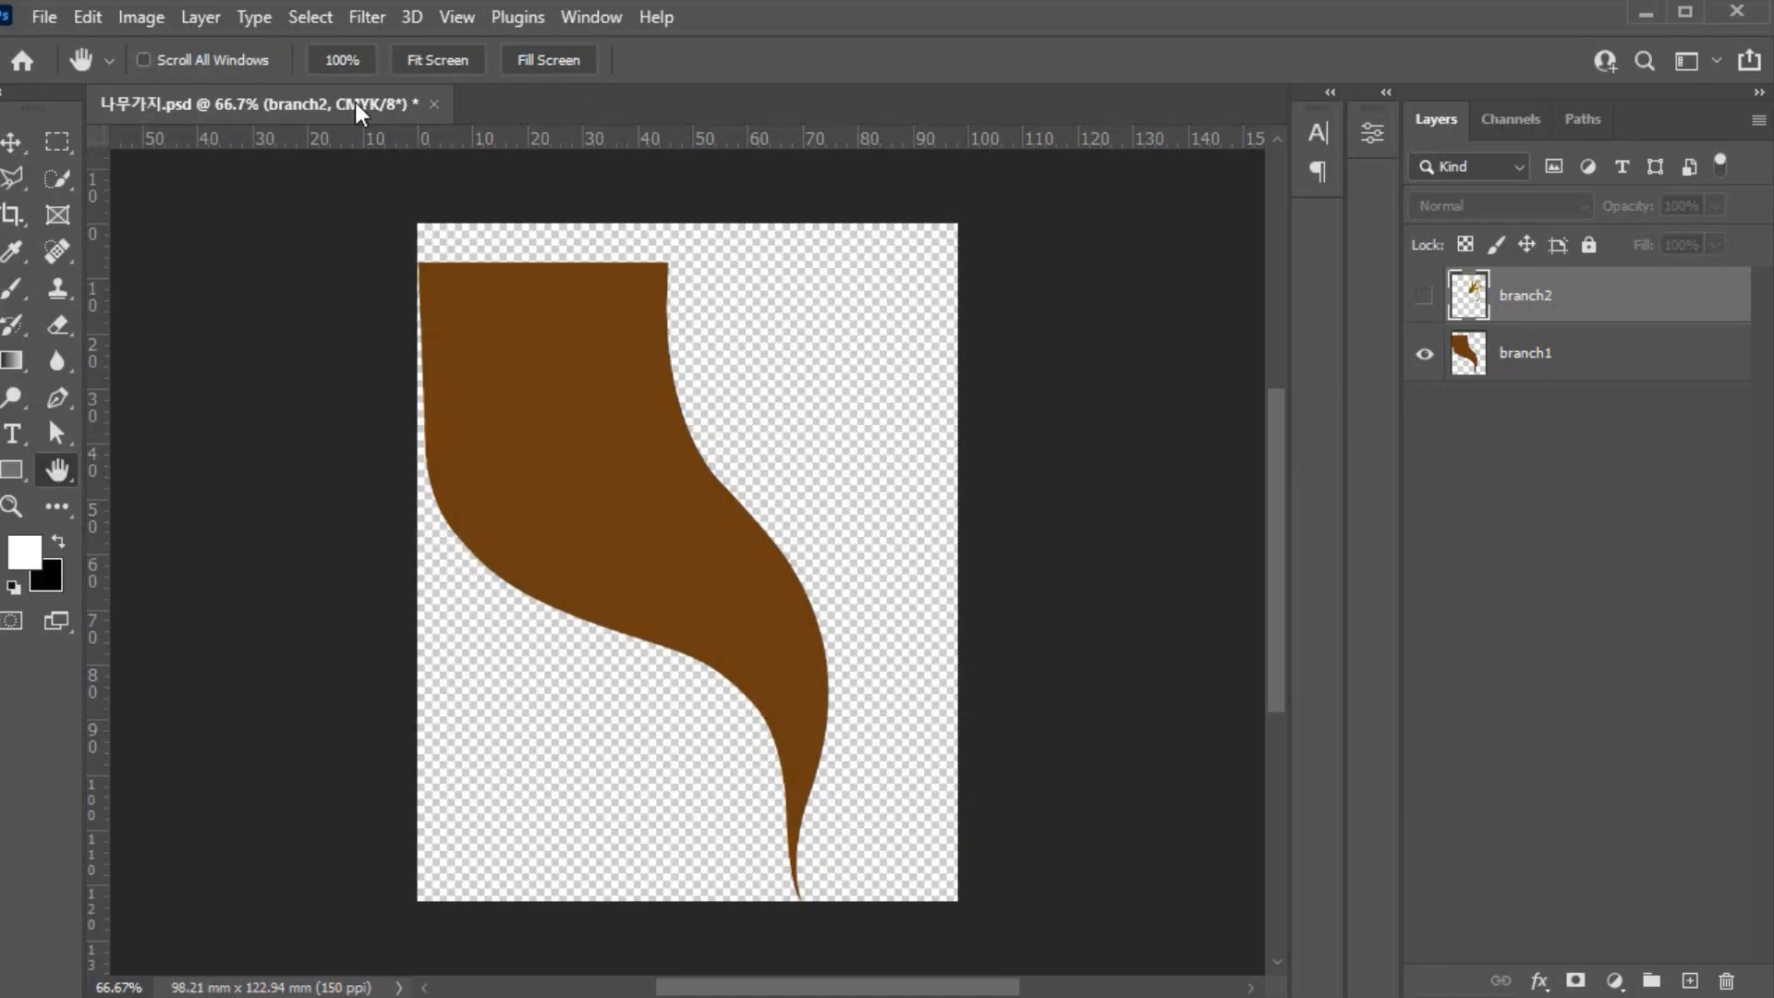
{"action": "left_click", "coordinate": [433, 104]}
{"action": "left_click", "coordinate": [851, 400]}
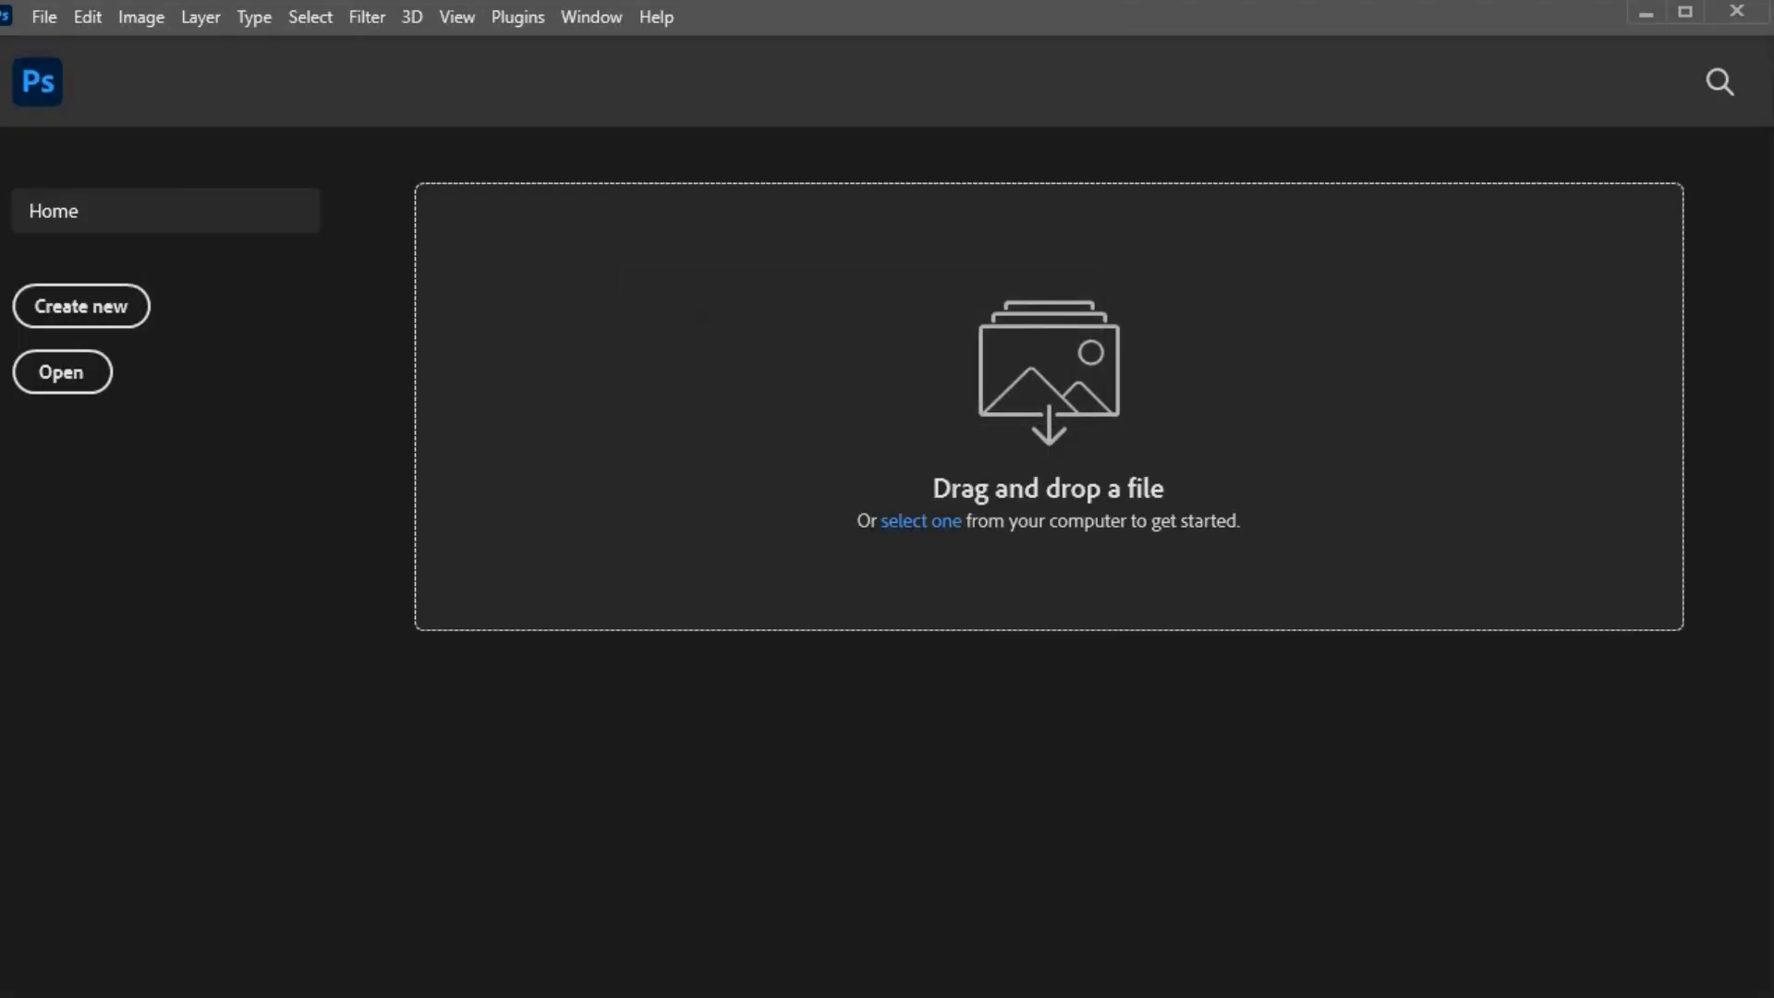
Step: Switch to the 시작 folder in File Explorer and open 패턴.ai in Illustrator
{"action": "left_click", "coordinate": [1643, 18]}
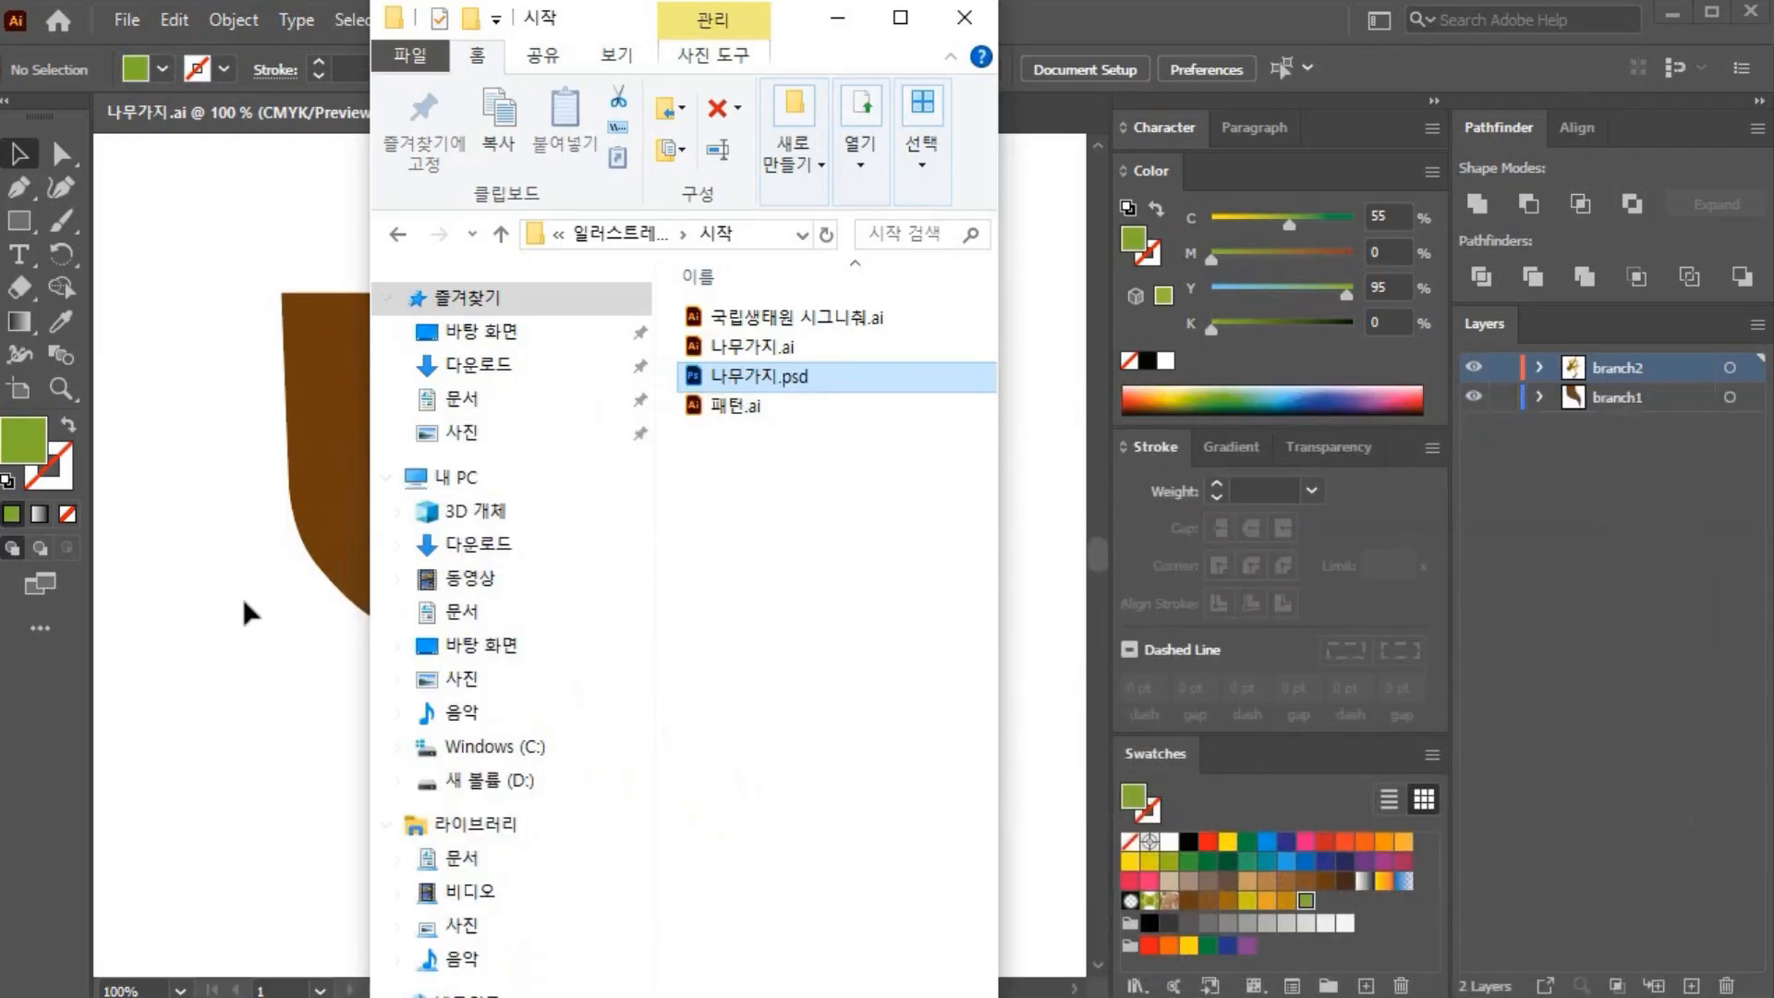
{"action": "left_click", "coordinate": [754, 450]}
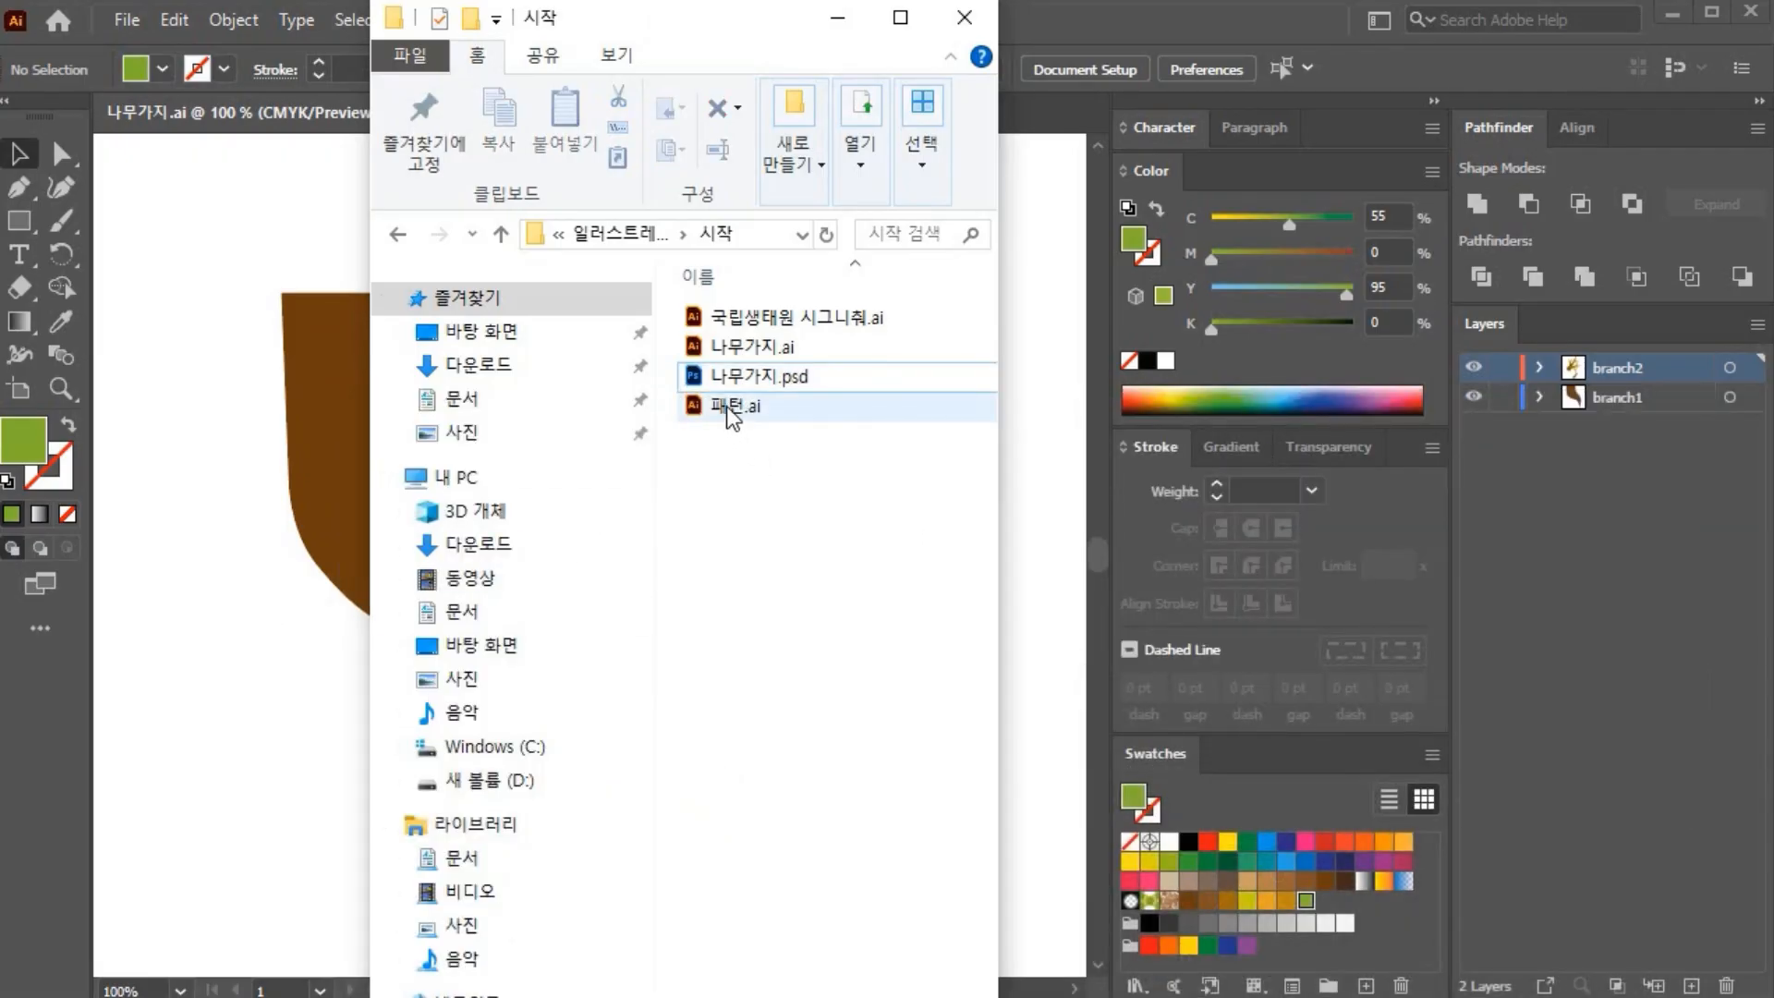
{"action": "left_click", "coordinate": [730, 408]}
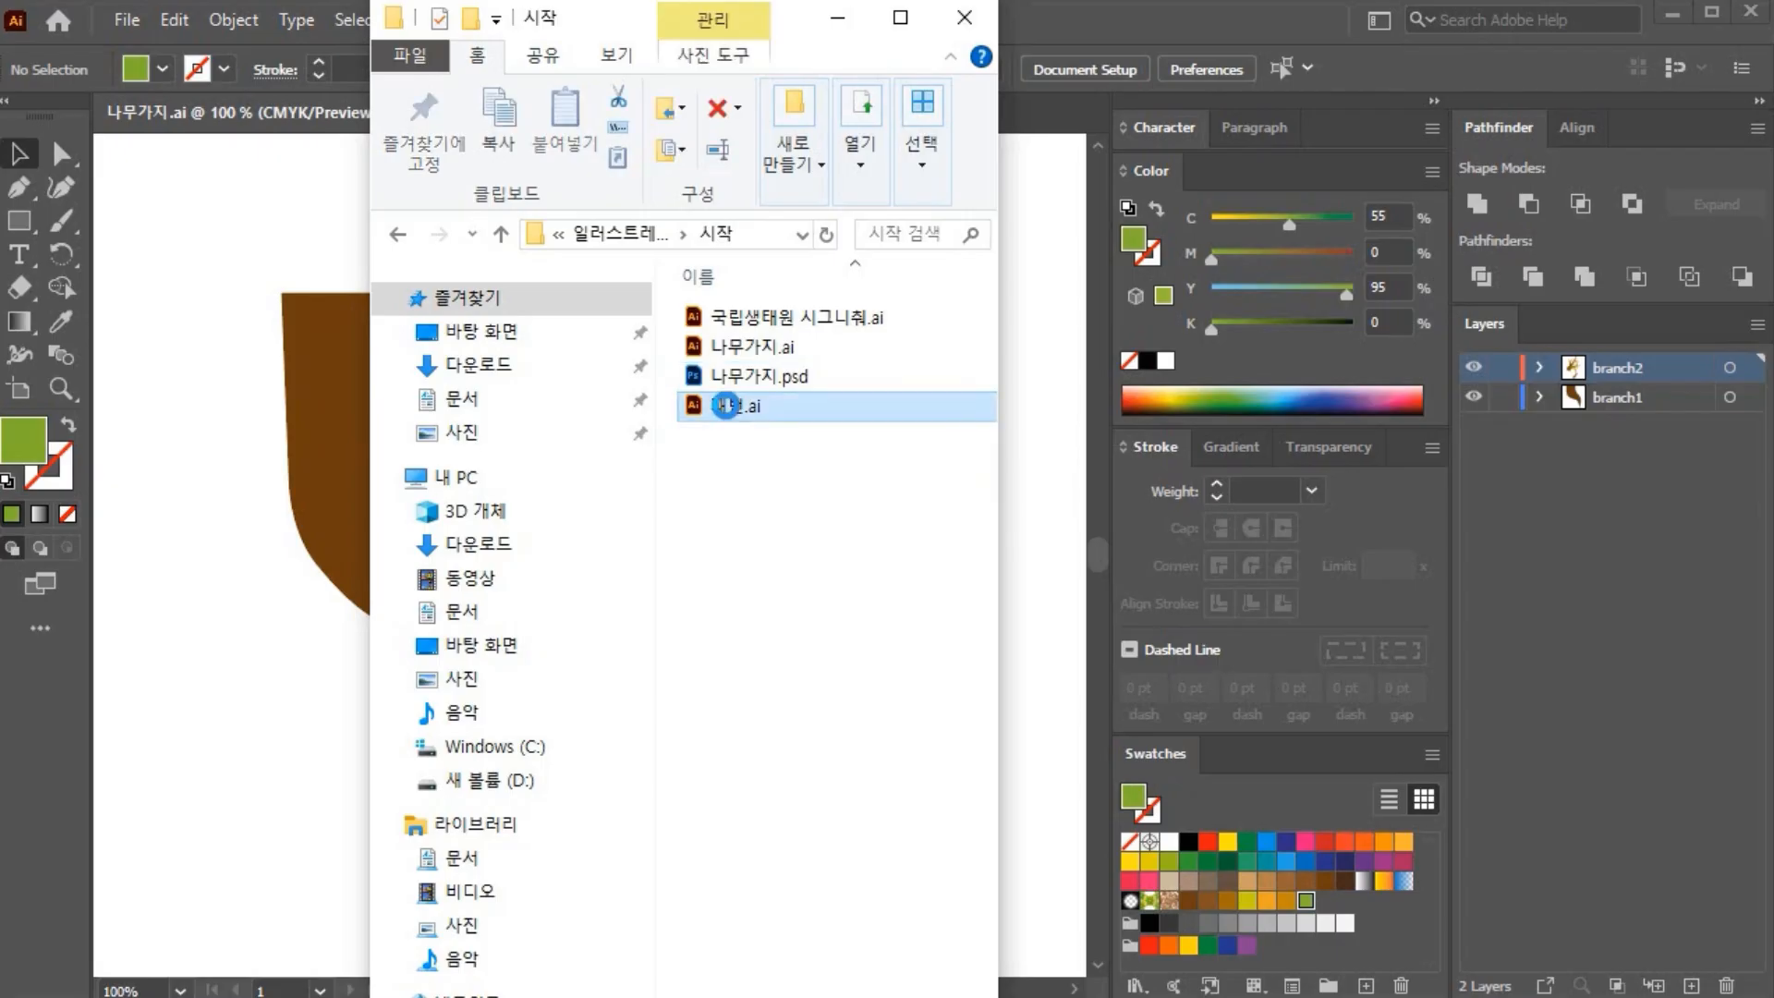
{"action": "double_click", "coordinate": [725, 405]}
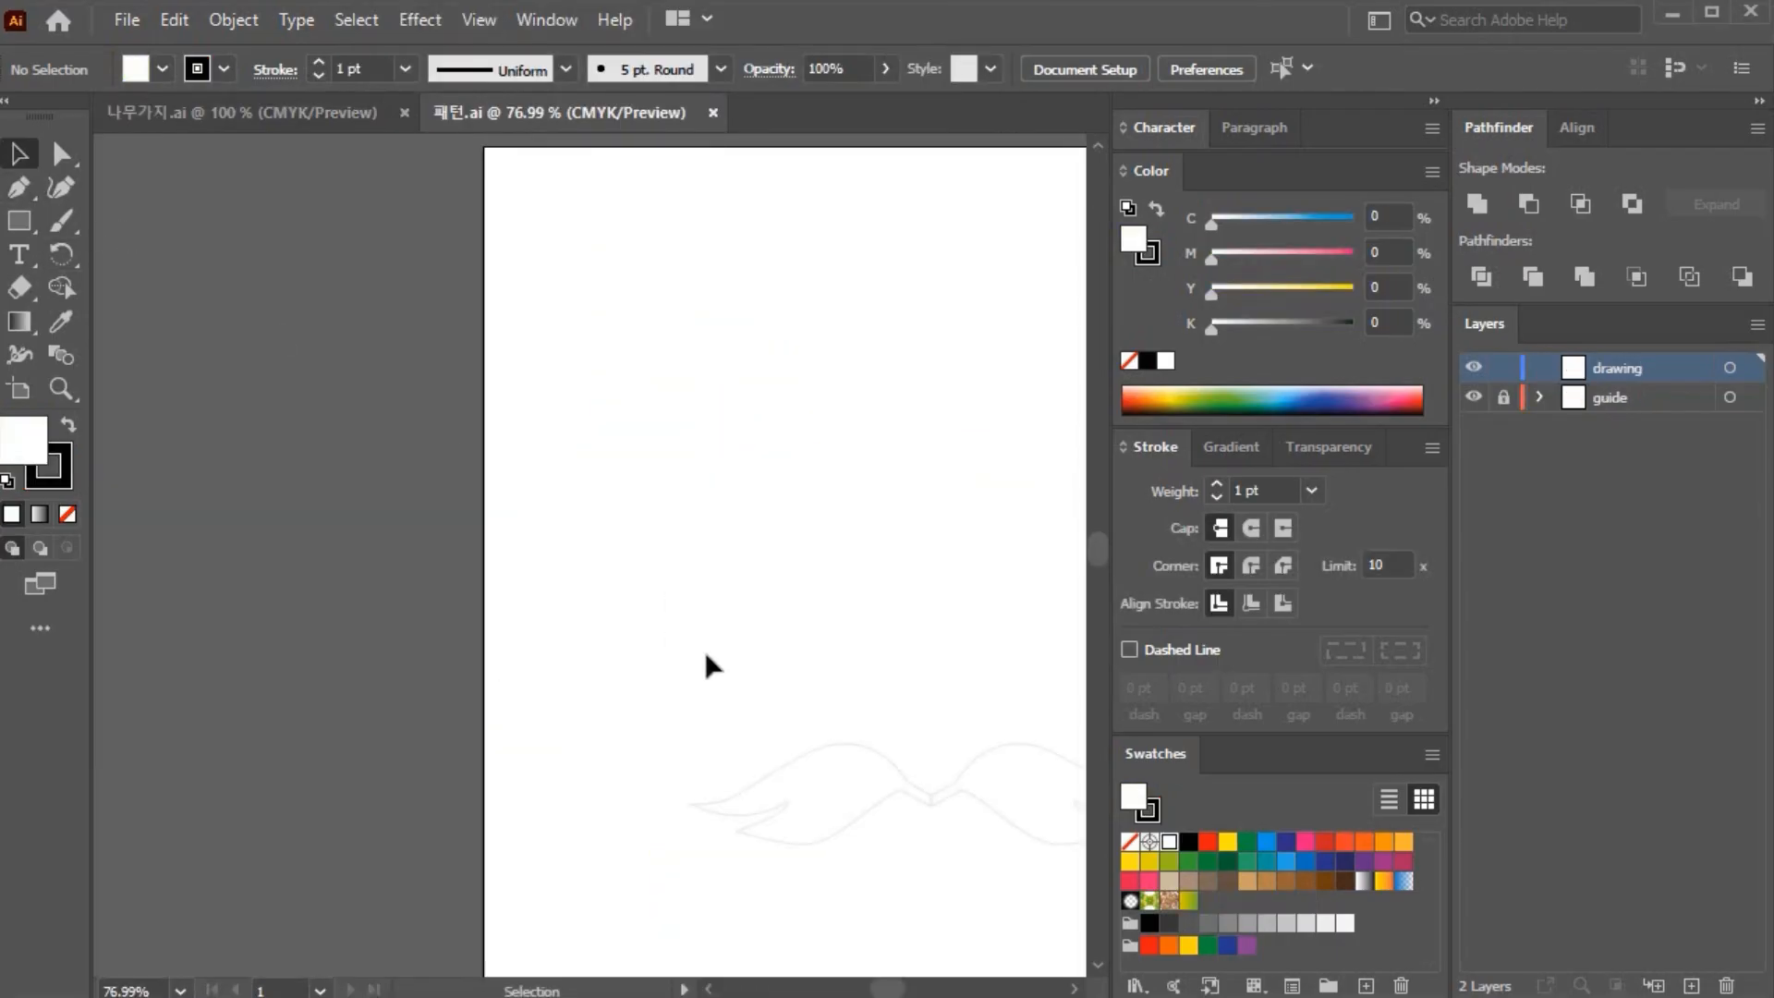
Step: Set up the Pen tool with no fill and a 0.5 pt stroke for tracing the wing-shaped guide
{"action": "left_click_drag", "start_coordinate": [704, 650], "coordinate": [486, 394]}
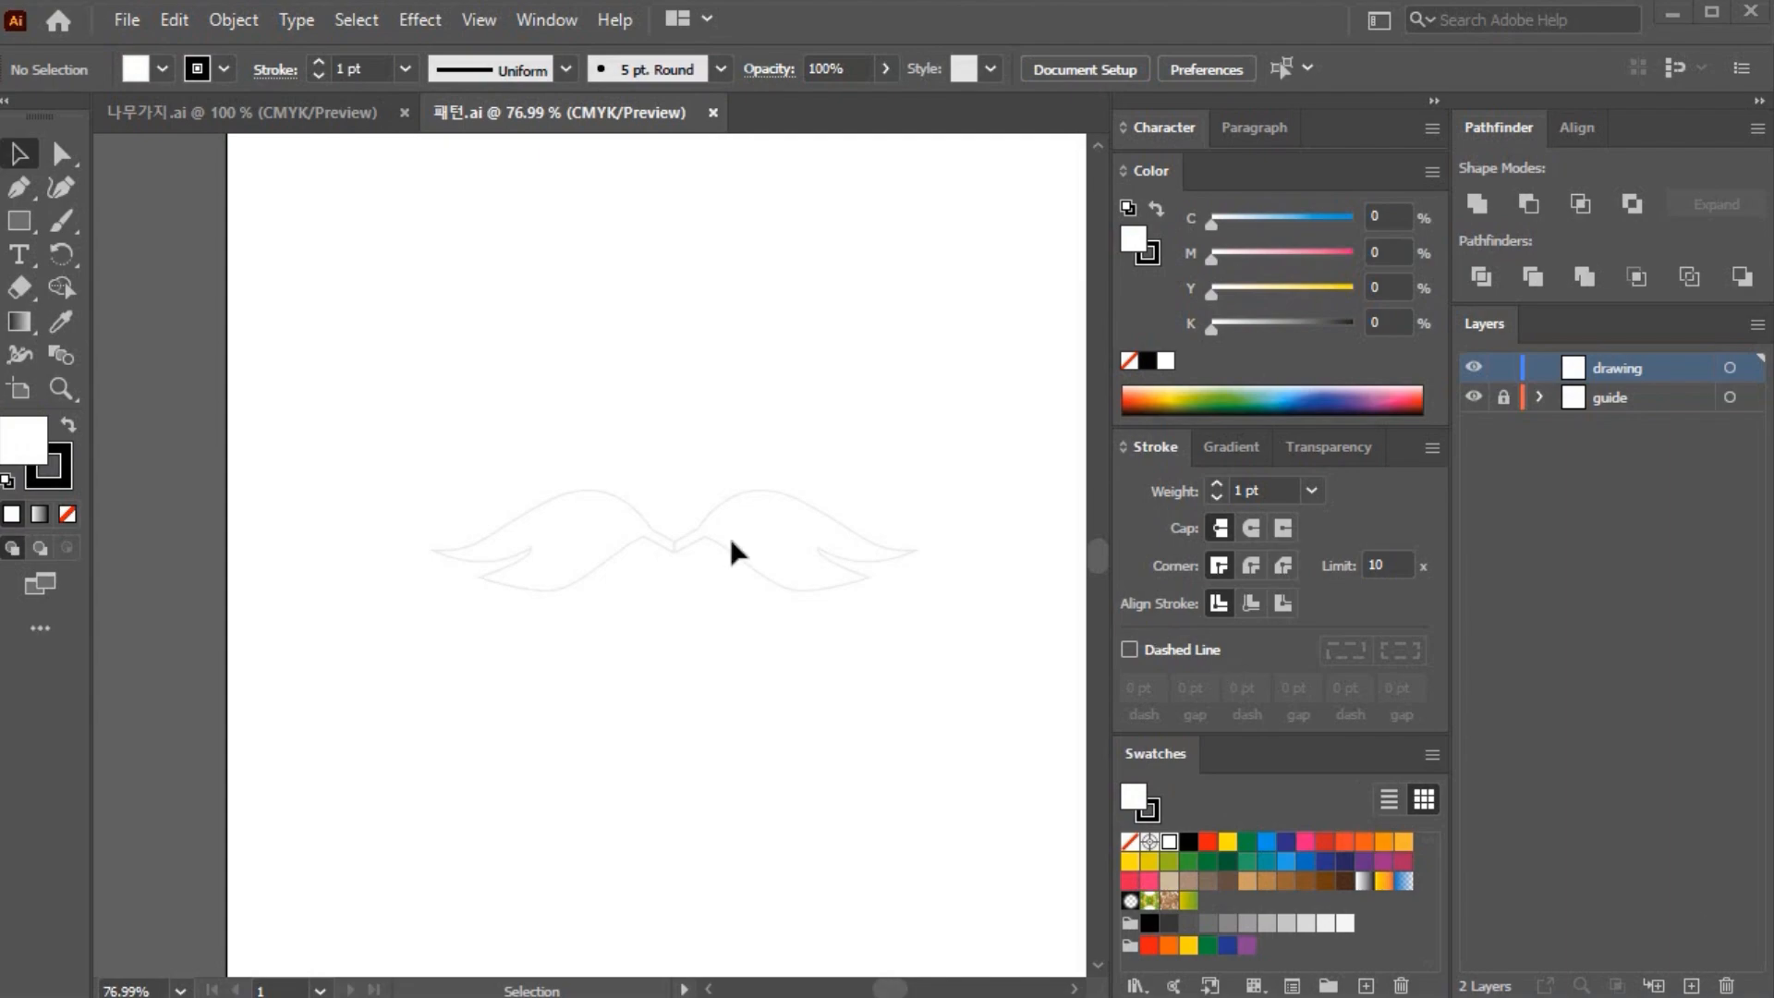
{"action": "left_click", "coordinate": [60, 389]}
{"action": "left_click", "coordinate": [684, 559]}
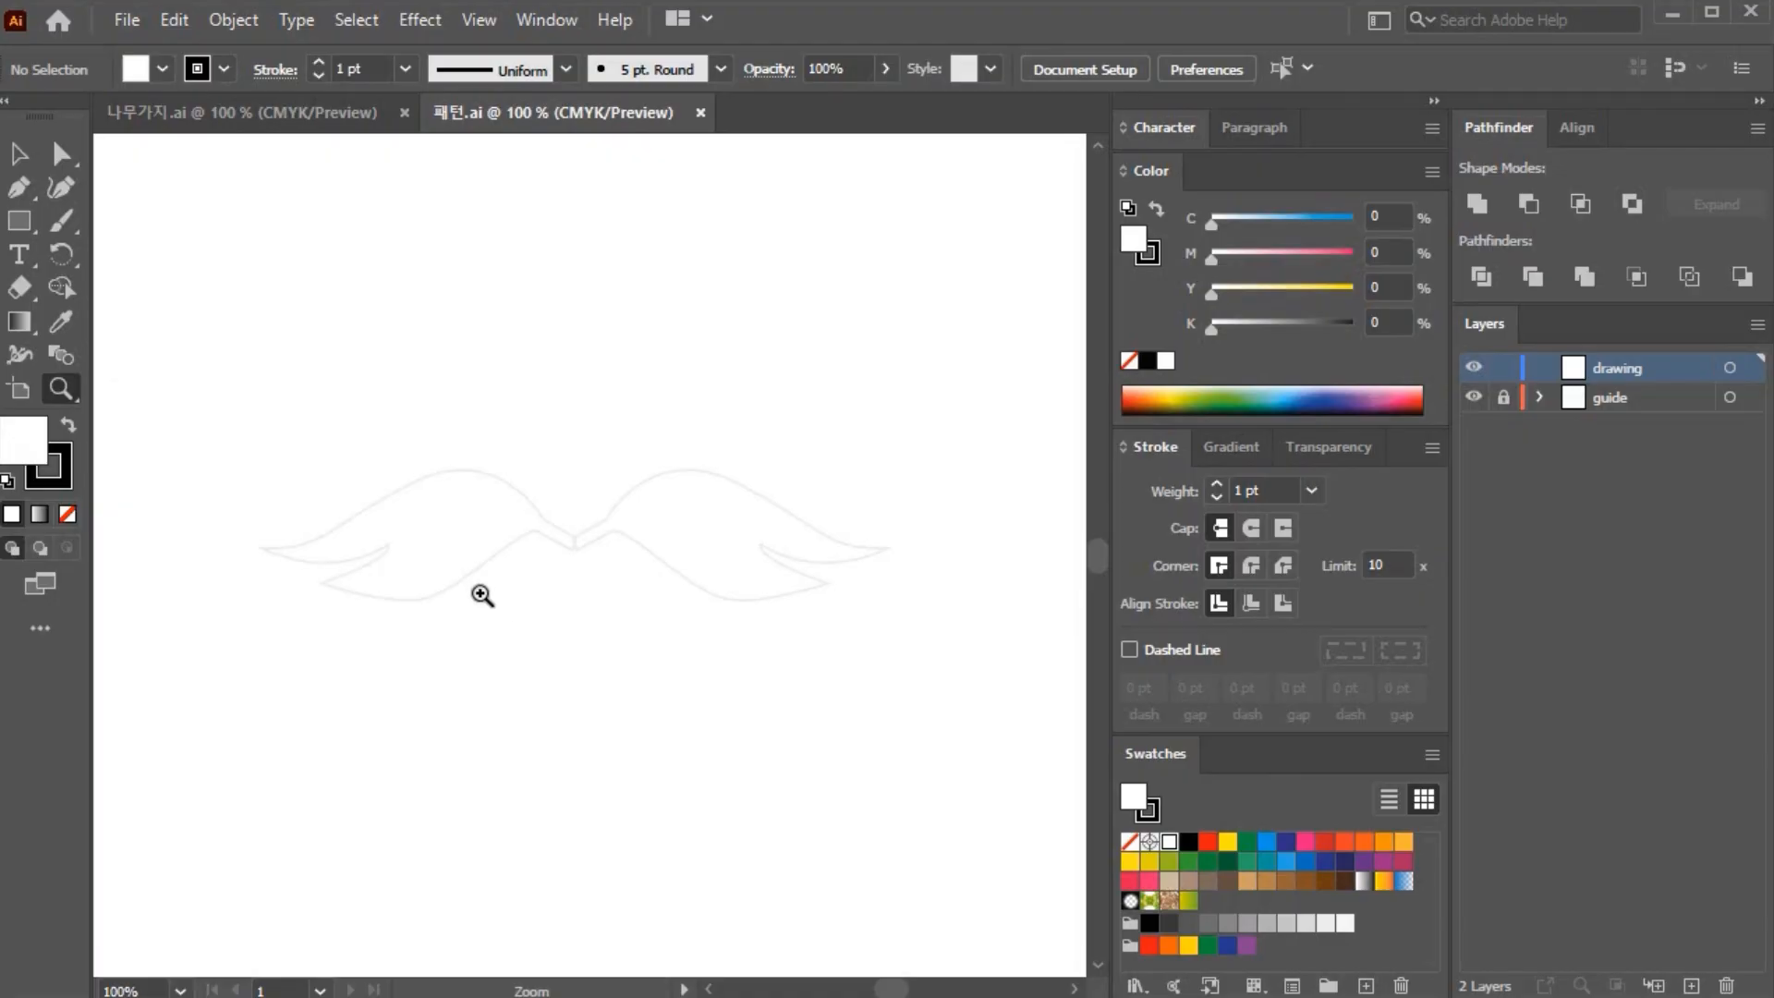
{"action": "left_click", "coordinate": [434, 575]}
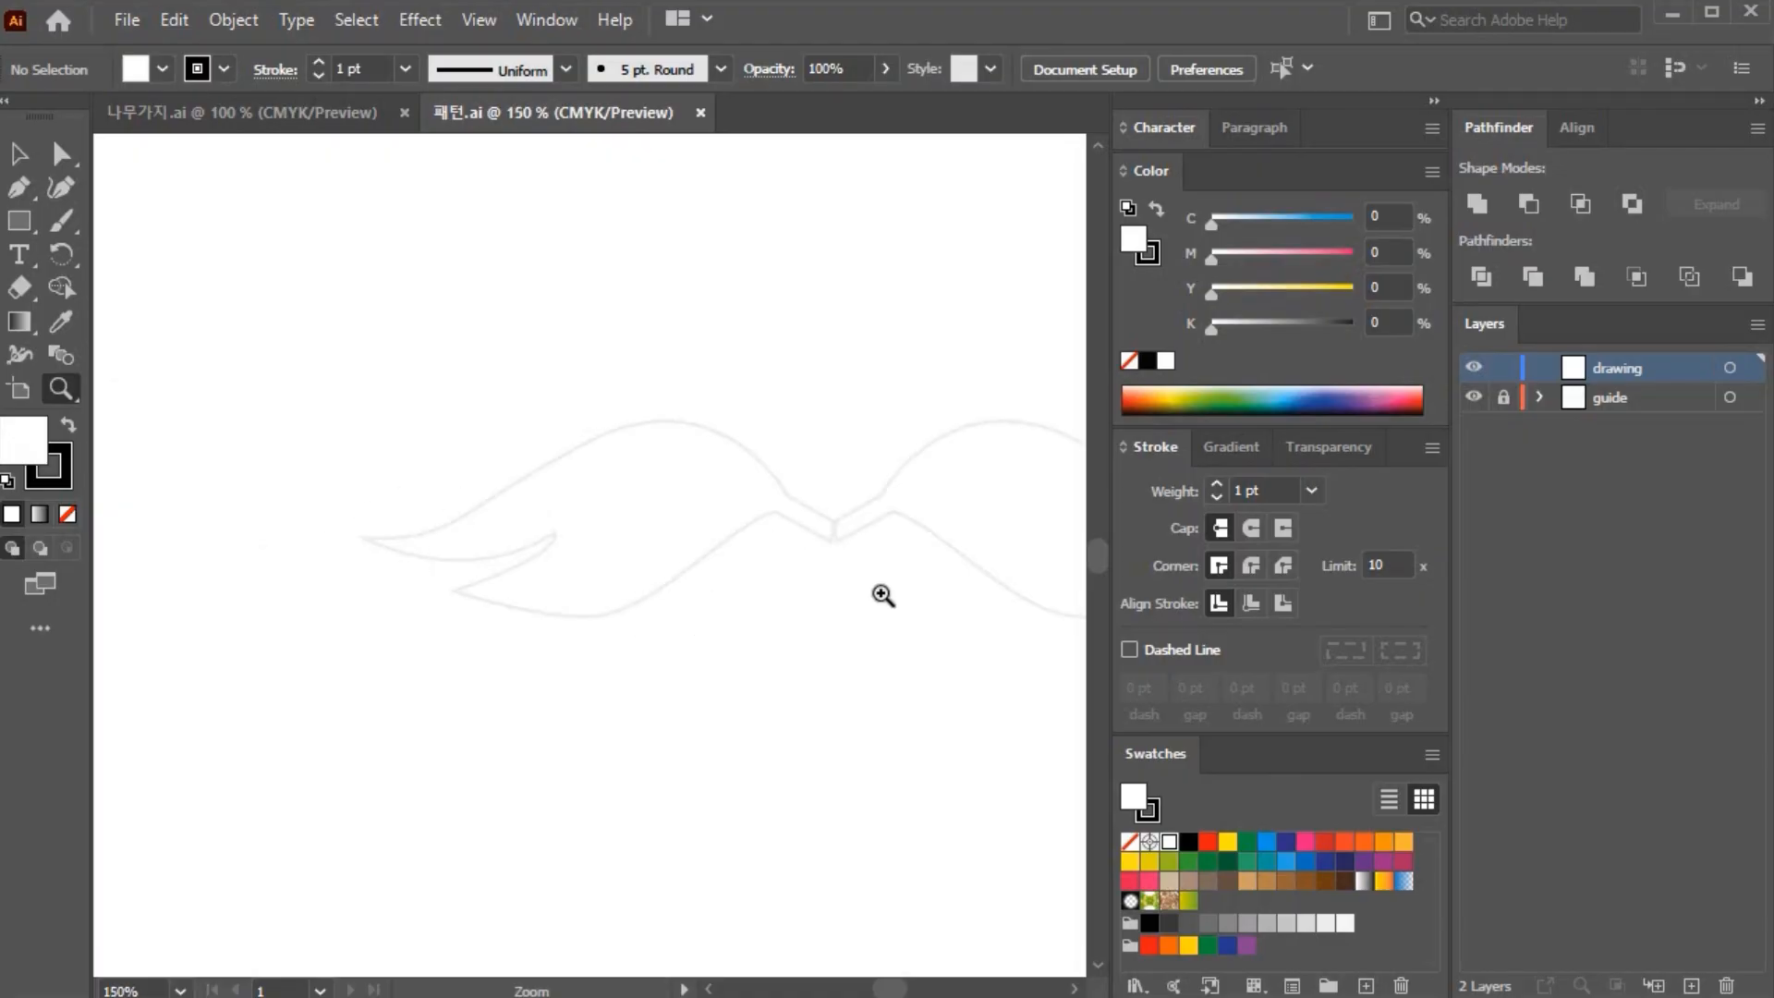
{"action": "left_click", "coordinate": [823, 574]}
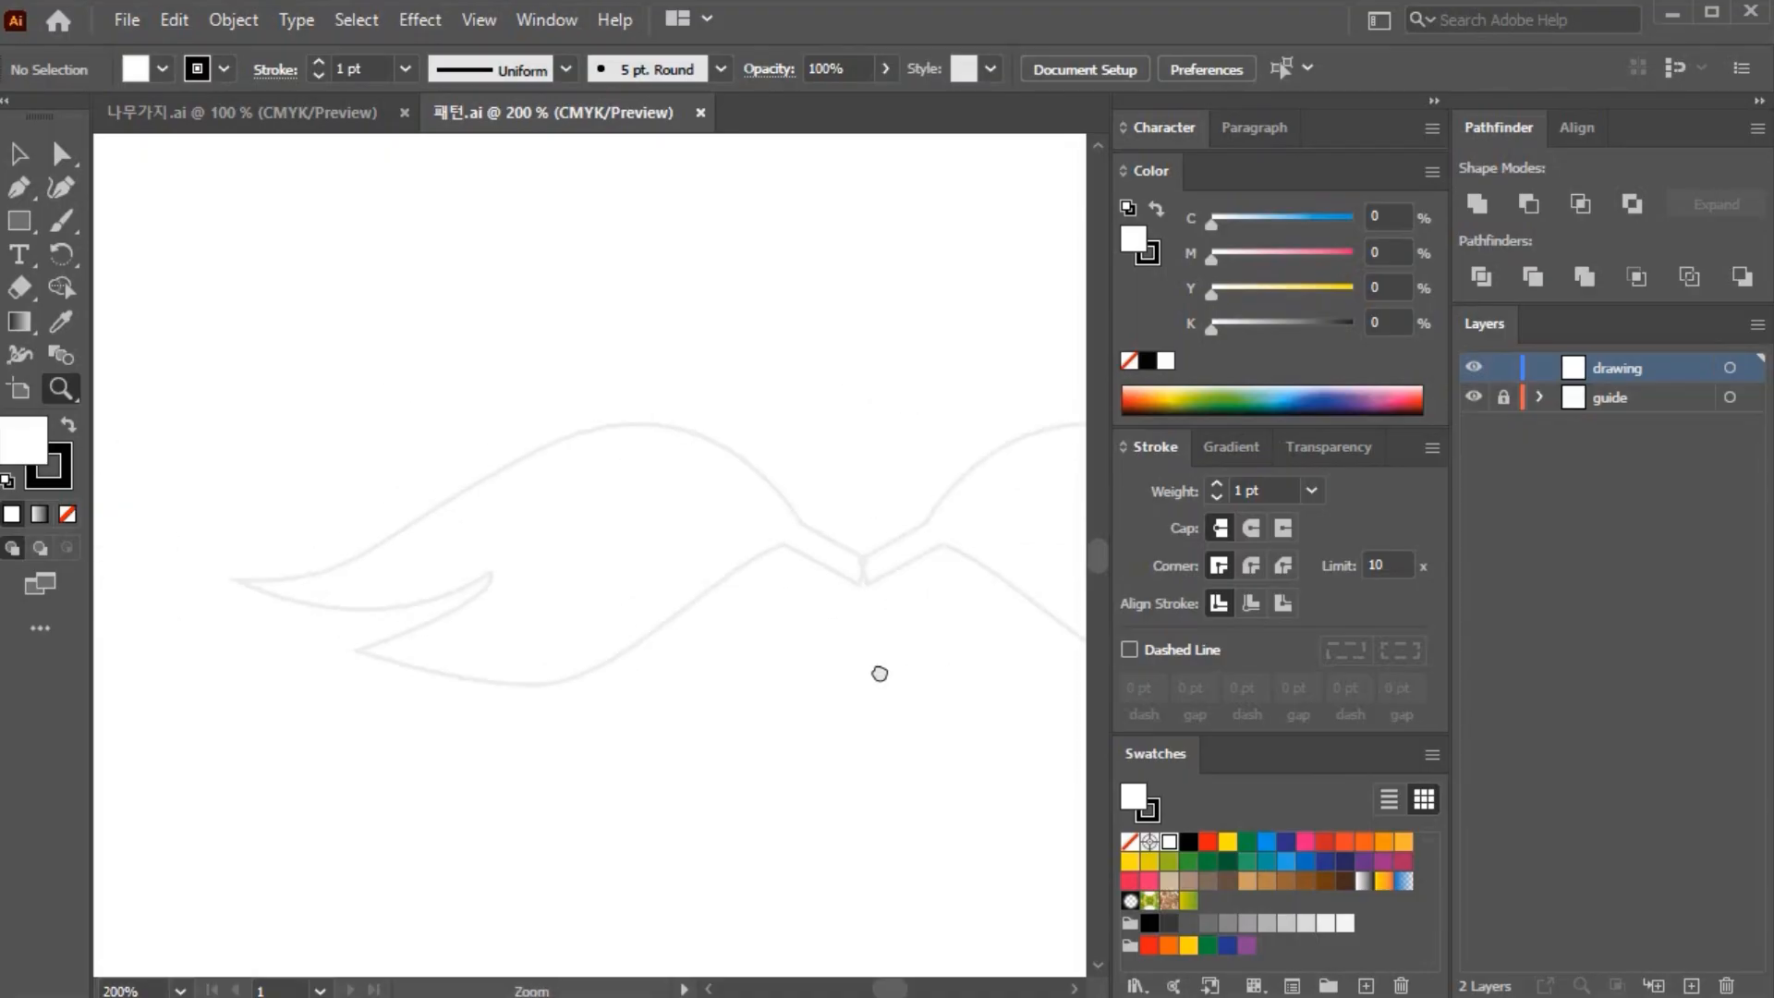
{"action": "left_click", "coordinate": [64, 516]}
{"action": "left_click", "coordinate": [18, 189]}
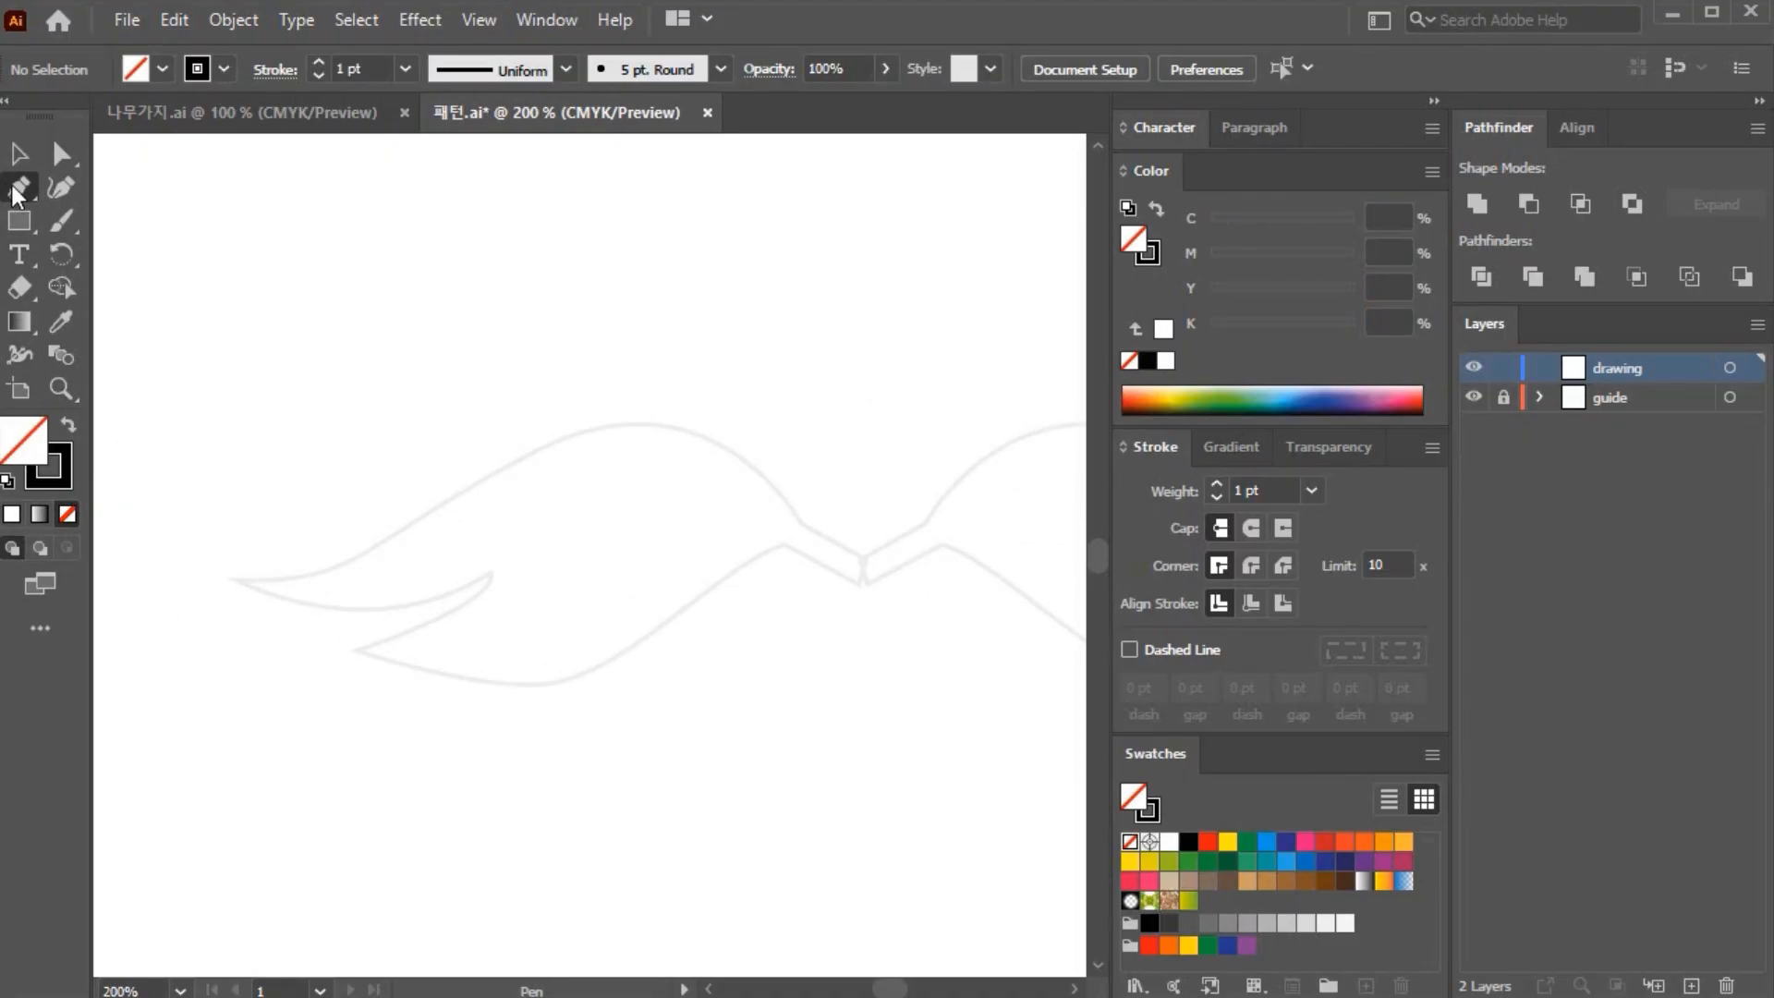
{"action": "left_click", "coordinate": [1311, 490]}
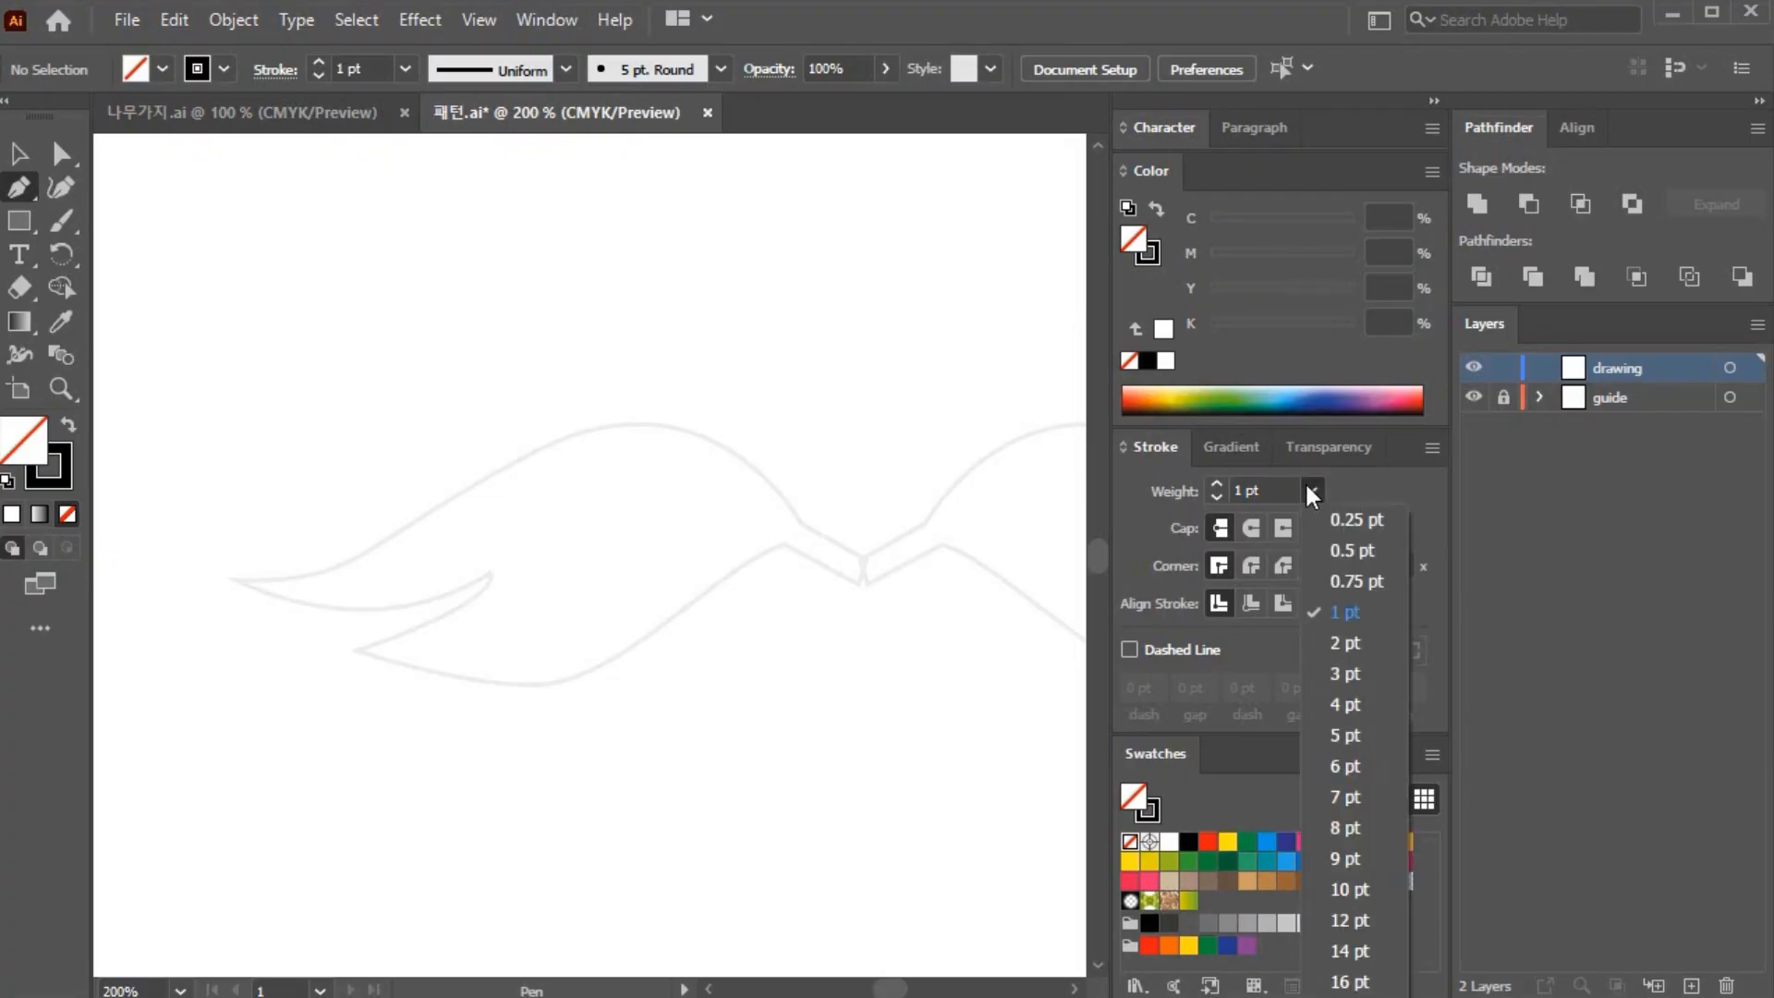
{"action": "left_click", "coordinate": [1351, 550]}
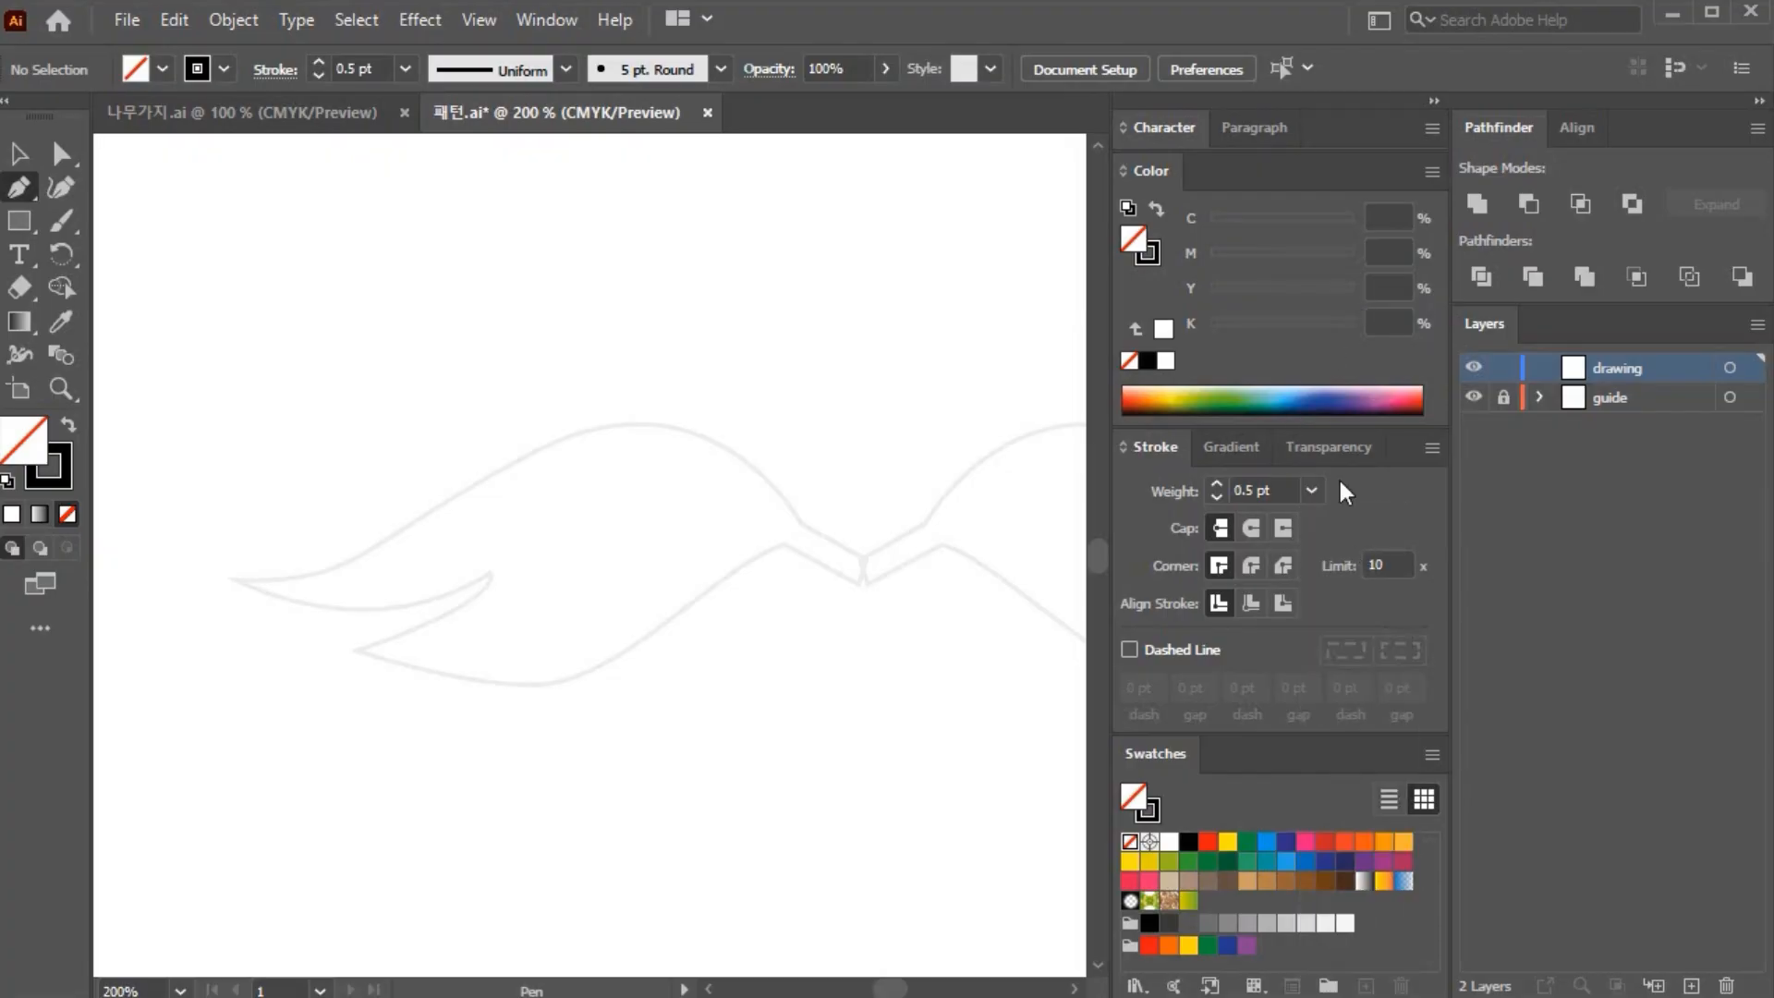
Step: Trace the left wing's upper edge with curved segments from its outer tip to the narrow connector, ending in a corner point
{"action": "left_click", "coordinate": [234, 578]}
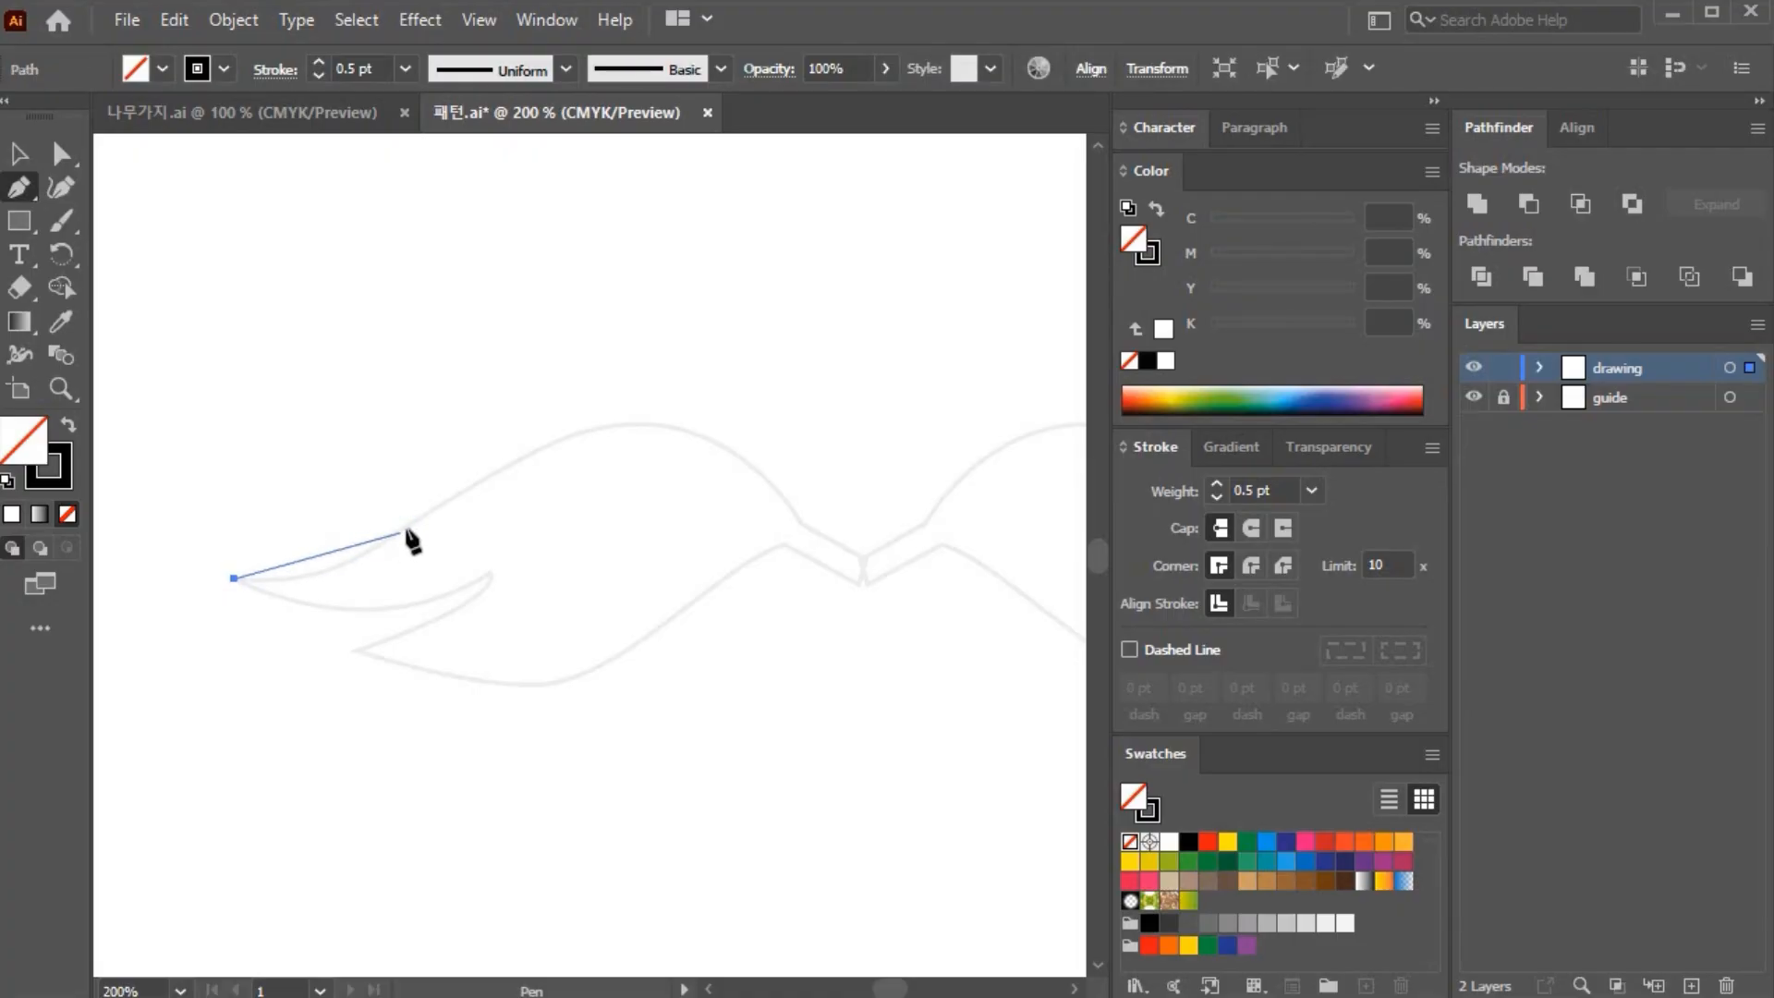
{"action": "left_click_drag", "start_coordinate": [404, 534], "coordinate": [516, 467]}
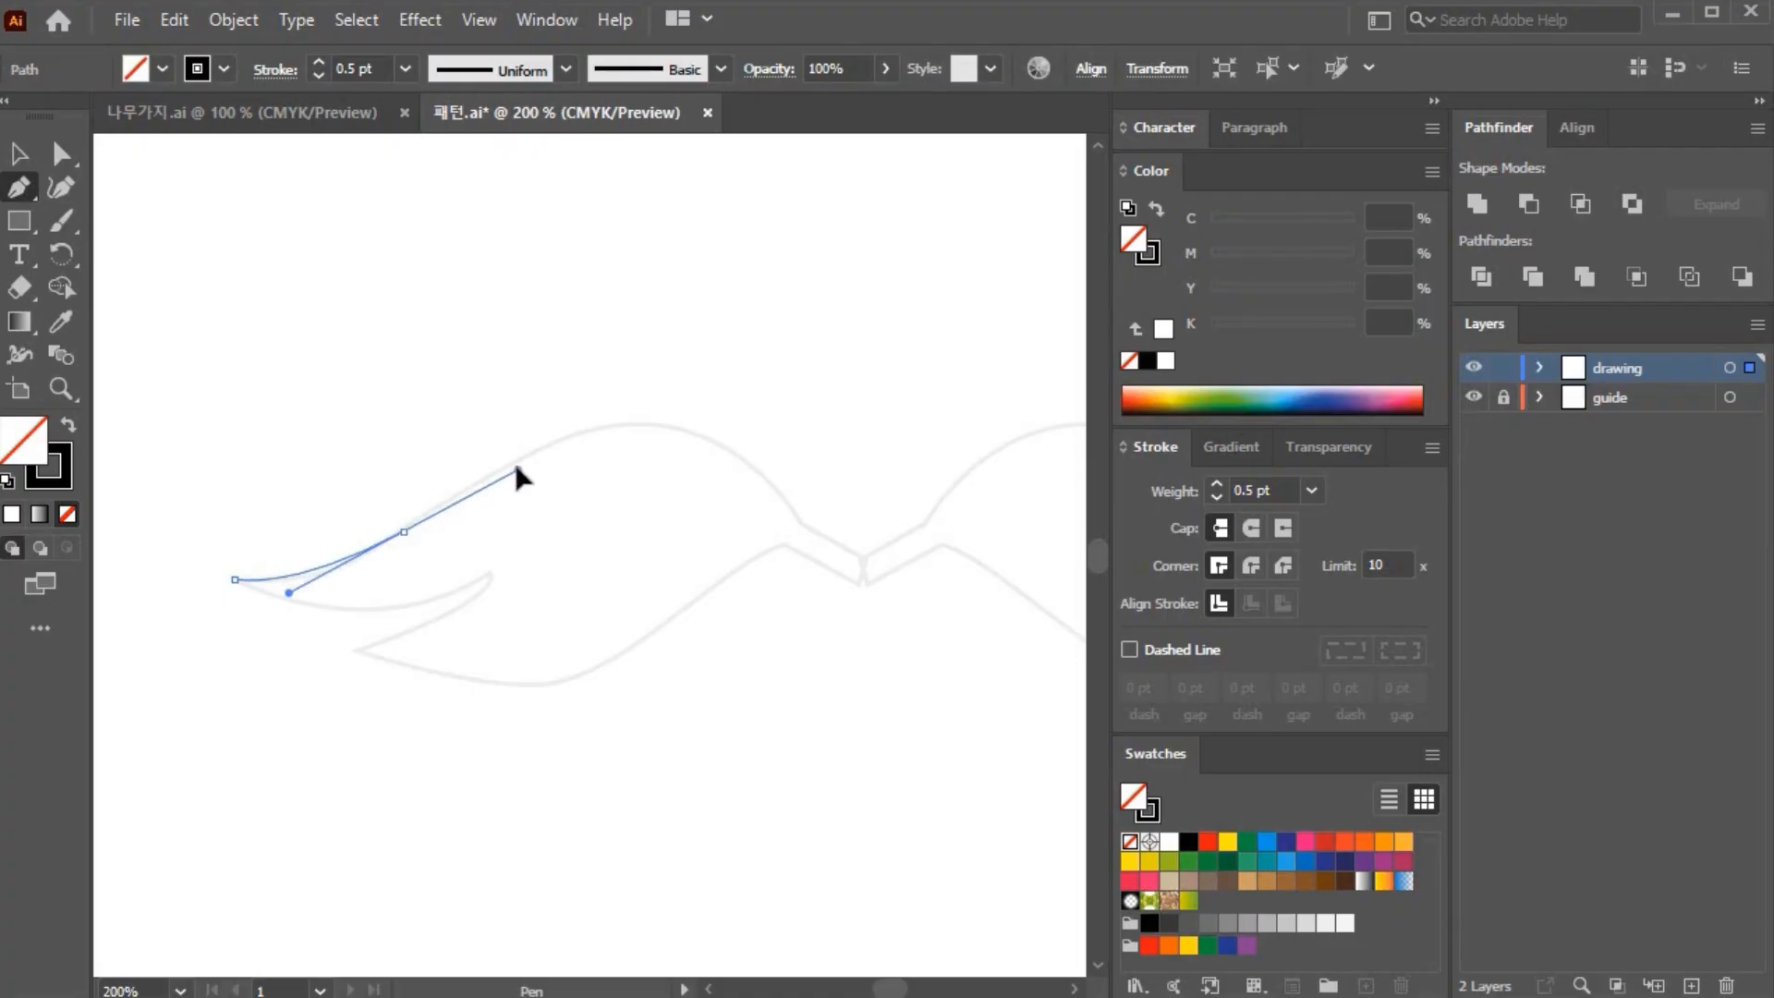
{"action": "left_click_drag", "start_coordinate": [799, 518], "coordinate": [963, 704]}
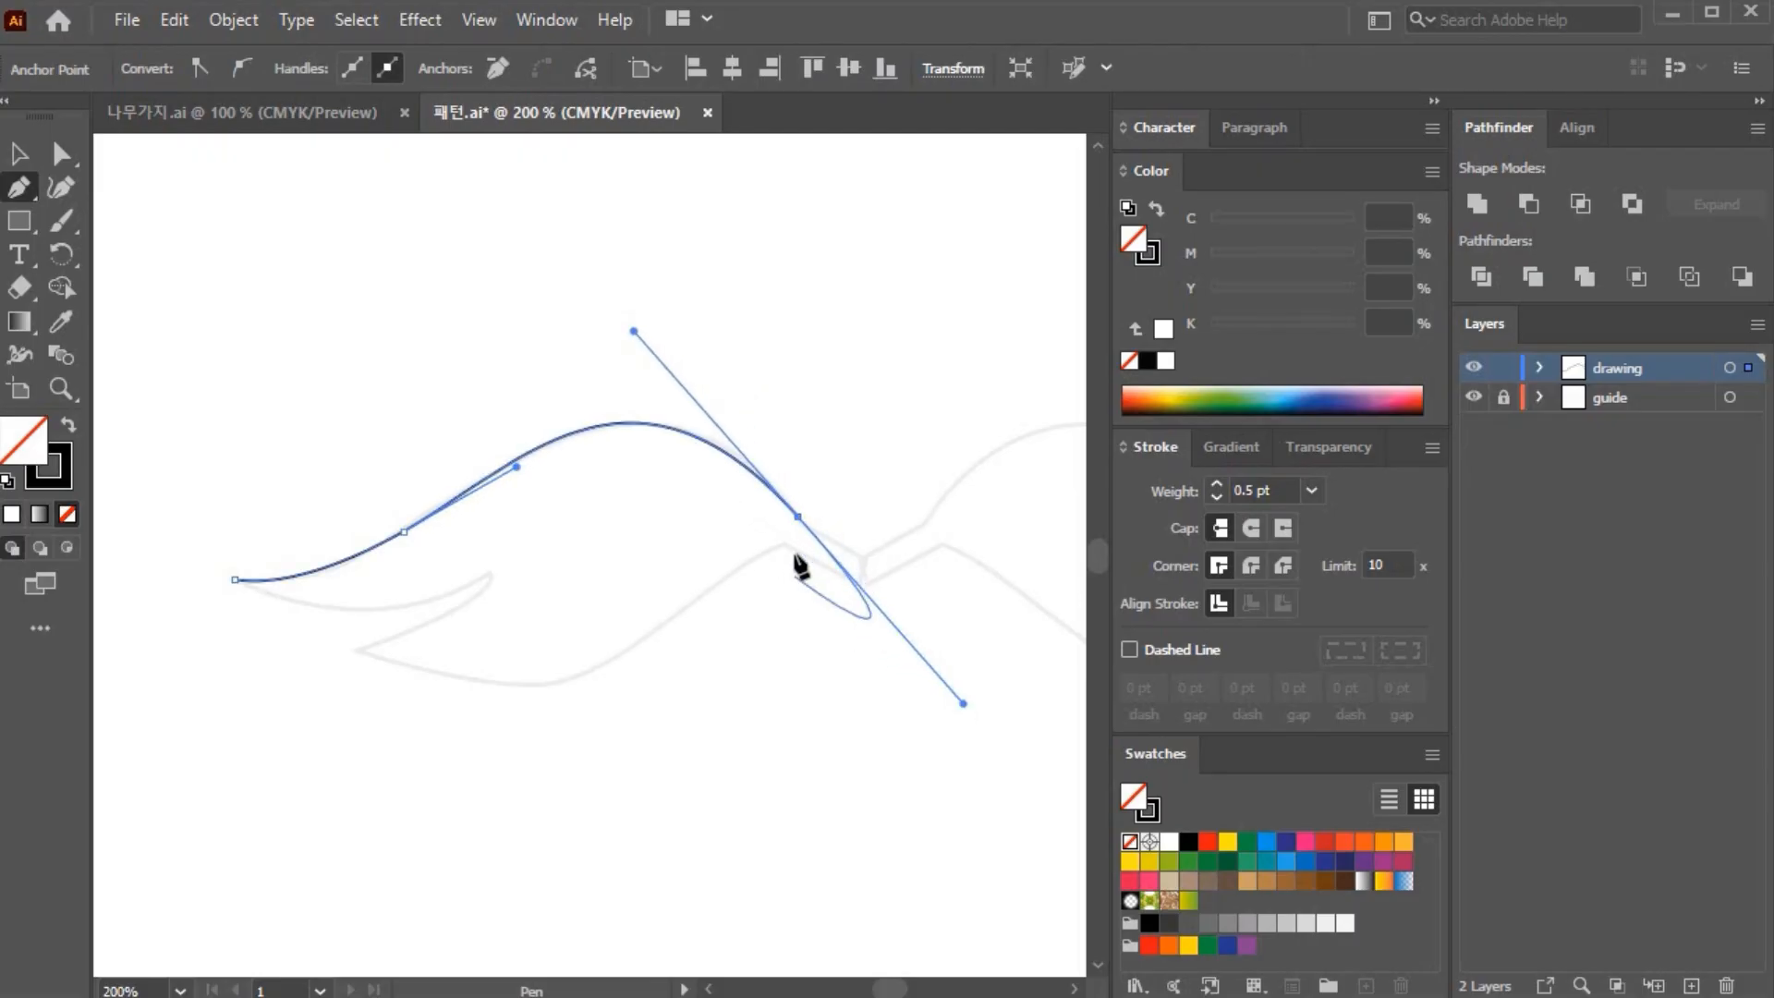
{"action": "left_click", "coordinate": [800, 518]}
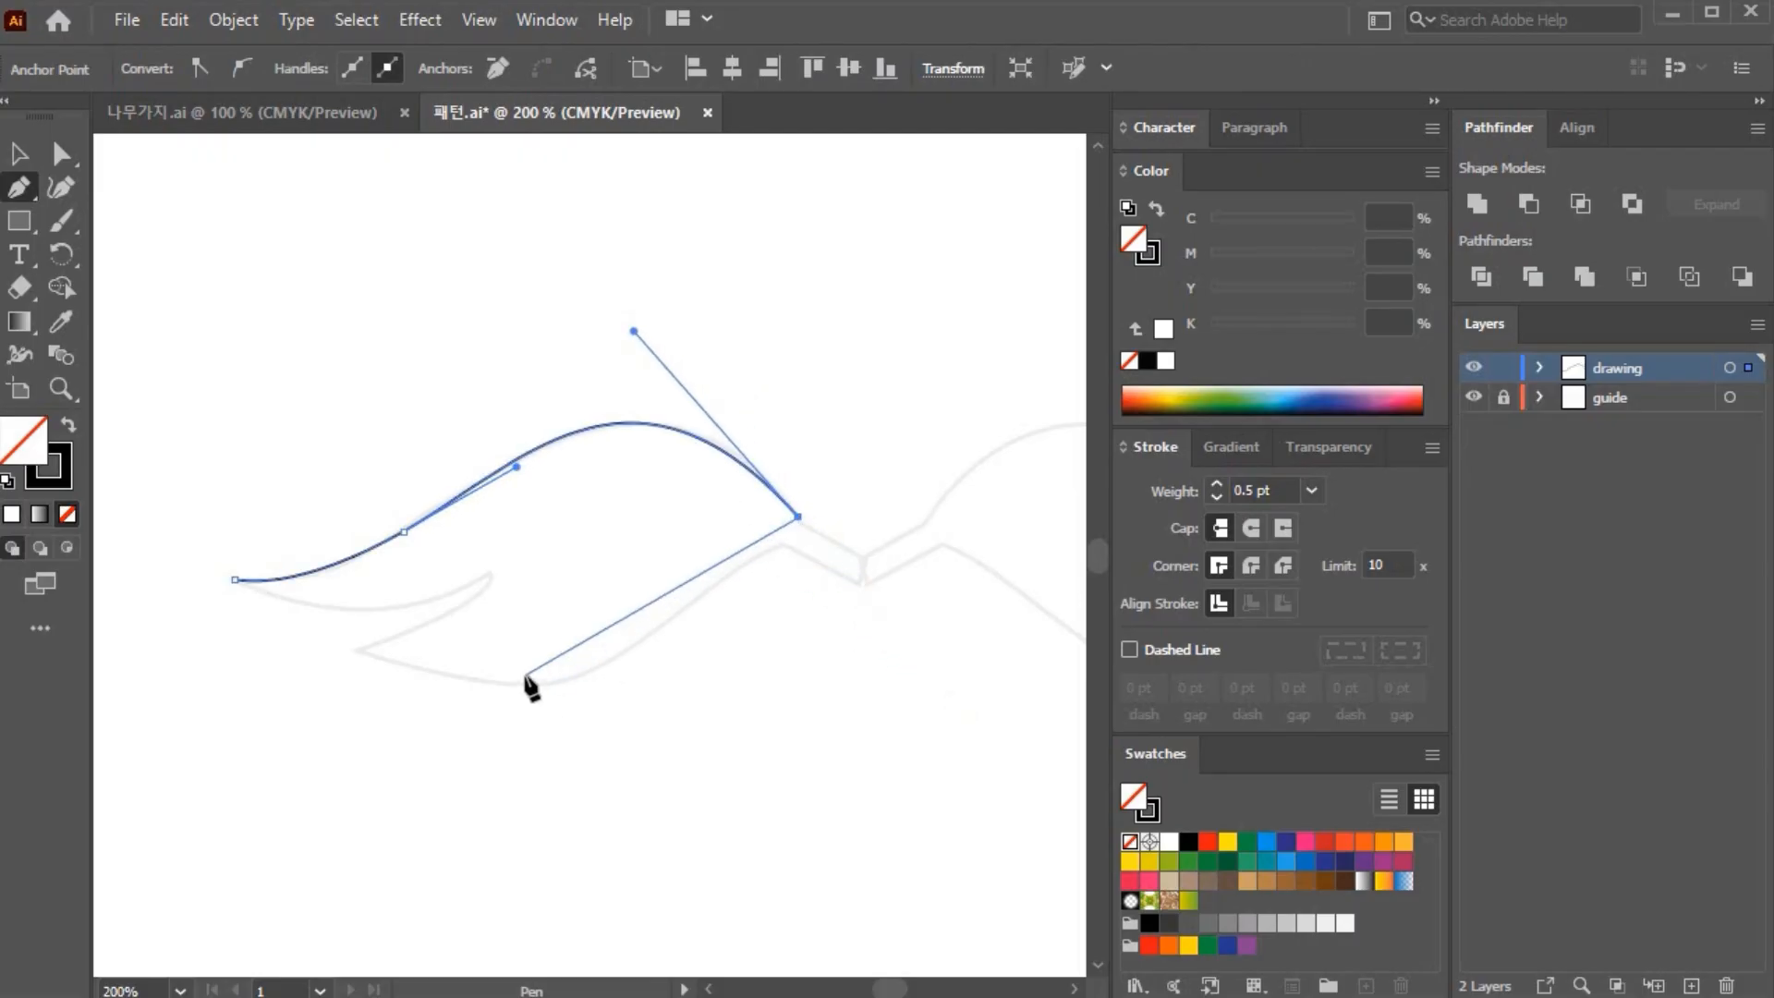
Step: Trace the left wing's lower edge and forked tip back to the starting point, closing and deselecting the path
{"action": "left_click_drag", "start_coordinate": [526, 683], "coordinate": [405, 725]}
{"action": "key", "text": "ctrl+z"}
{"action": "left_click", "coordinate": [609, 662]}
{"action": "left_click_drag", "start_coordinate": [609, 662], "coordinate": [567, 682]}
{"action": "left_click_drag", "start_coordinate": [367, 652], "coordinate": [263, 602]}
{"action": "left_click", "coordinate": [368, 654]}
{"action": "left_click_drag", "start_coordinate": [492, 573], "coordinate": [509, 530]}
{"action": "left_click", "coordinate": [493, 574]}
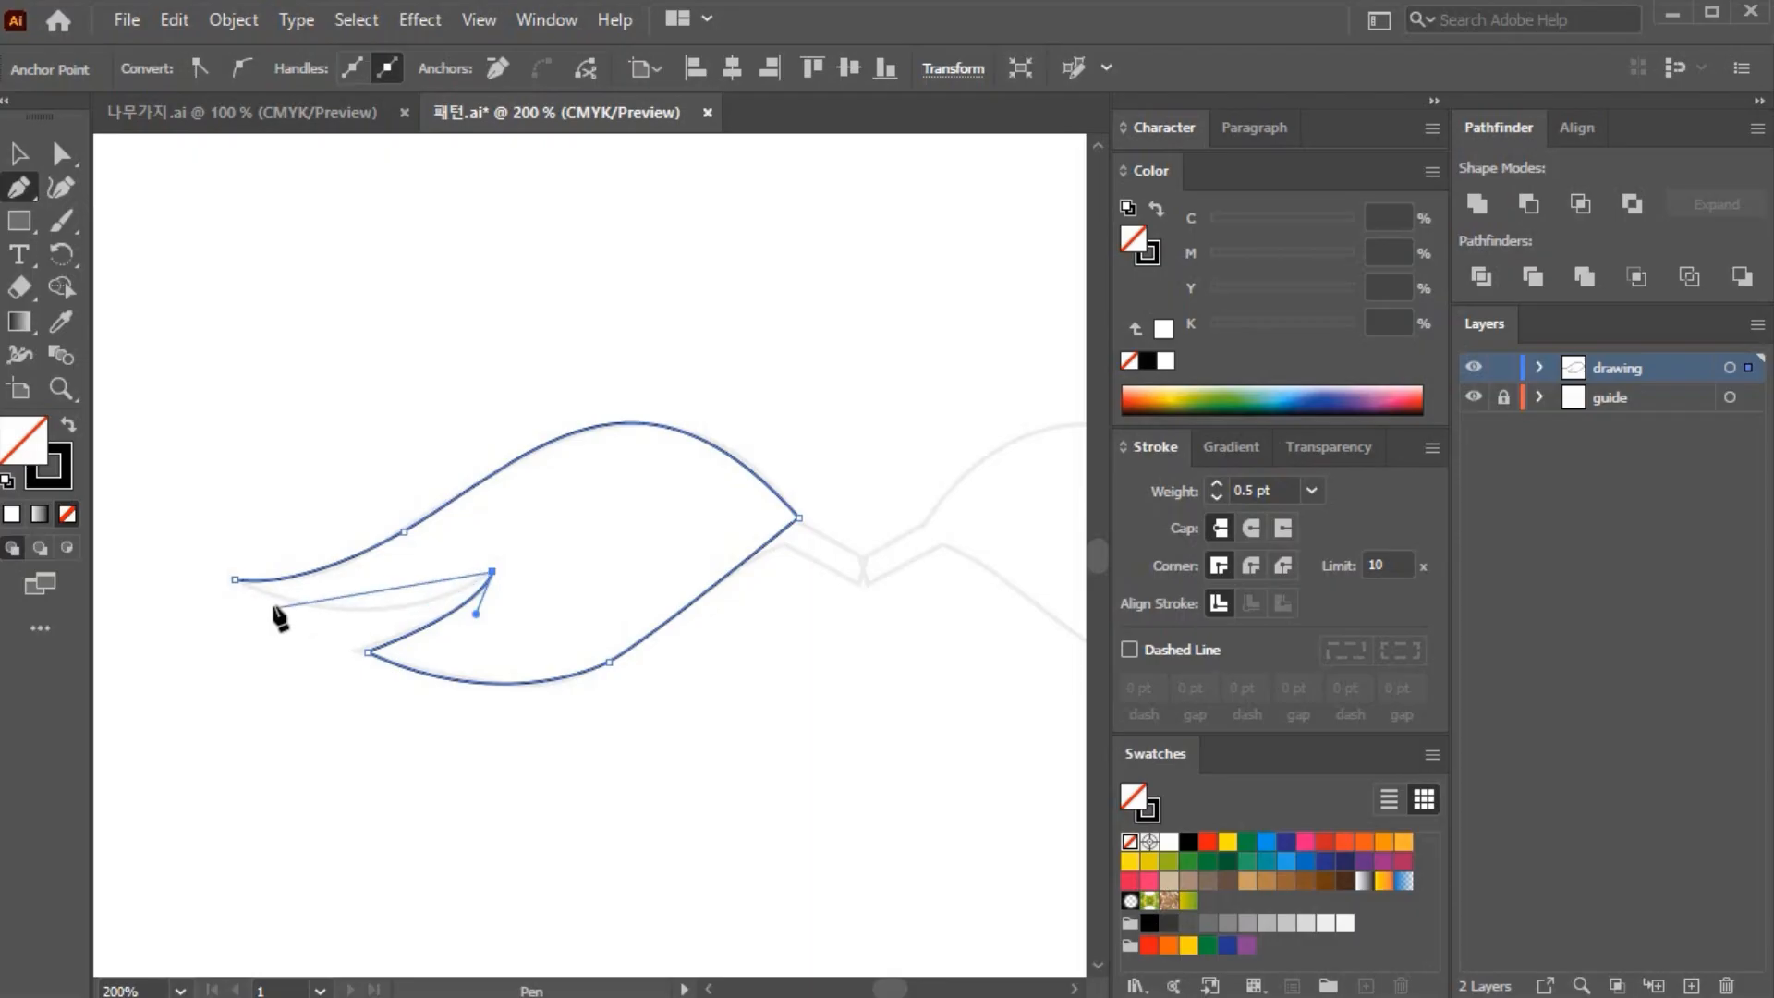
{"action": "left_click_drag", "start_coordinate": [231, 584], "coordinate": [296, 512]}
{"action": "left_click_drag", "start_coordinate": [701, 720], "coordinate": [375, 726]}
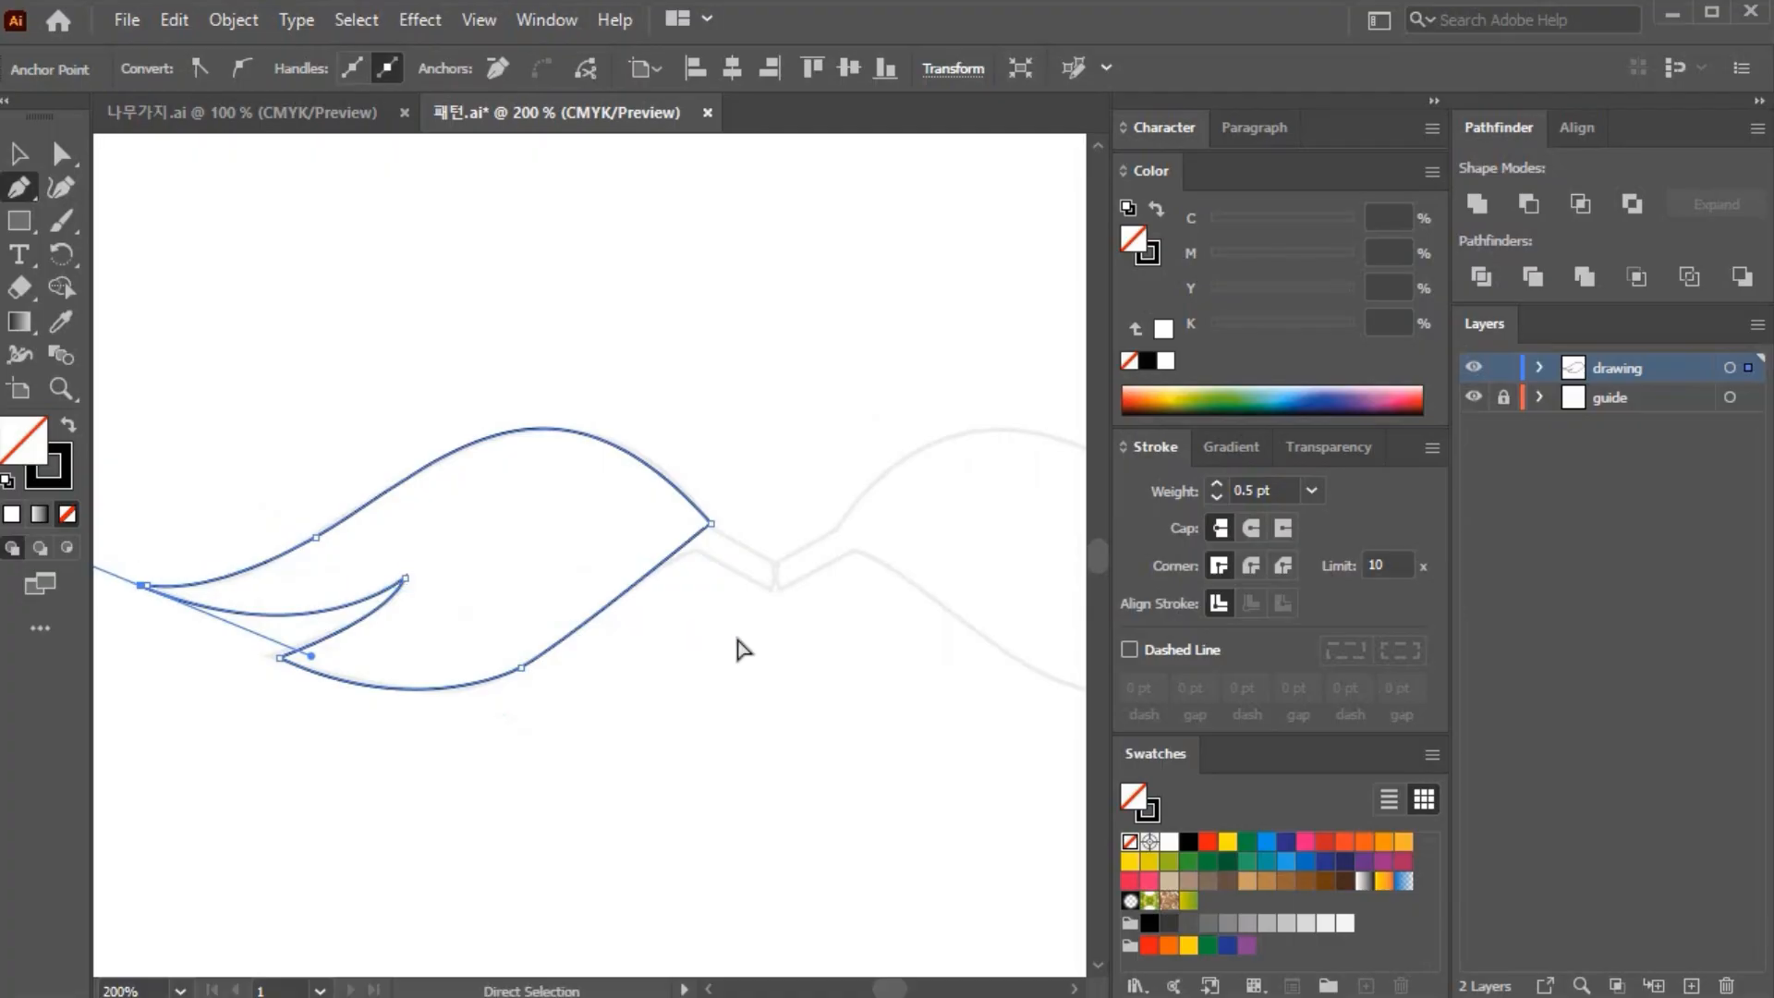
{"action": "left_click", "coordinate": [739, 646], "text": "ctrl"}
Step: Draw a closed shape over the narrow connector at the left wing's inner end, overlapping the wing outline
{"action": "left_click_drag", "start_coordinate": [601, 586], "coordinate": [736, 554]}
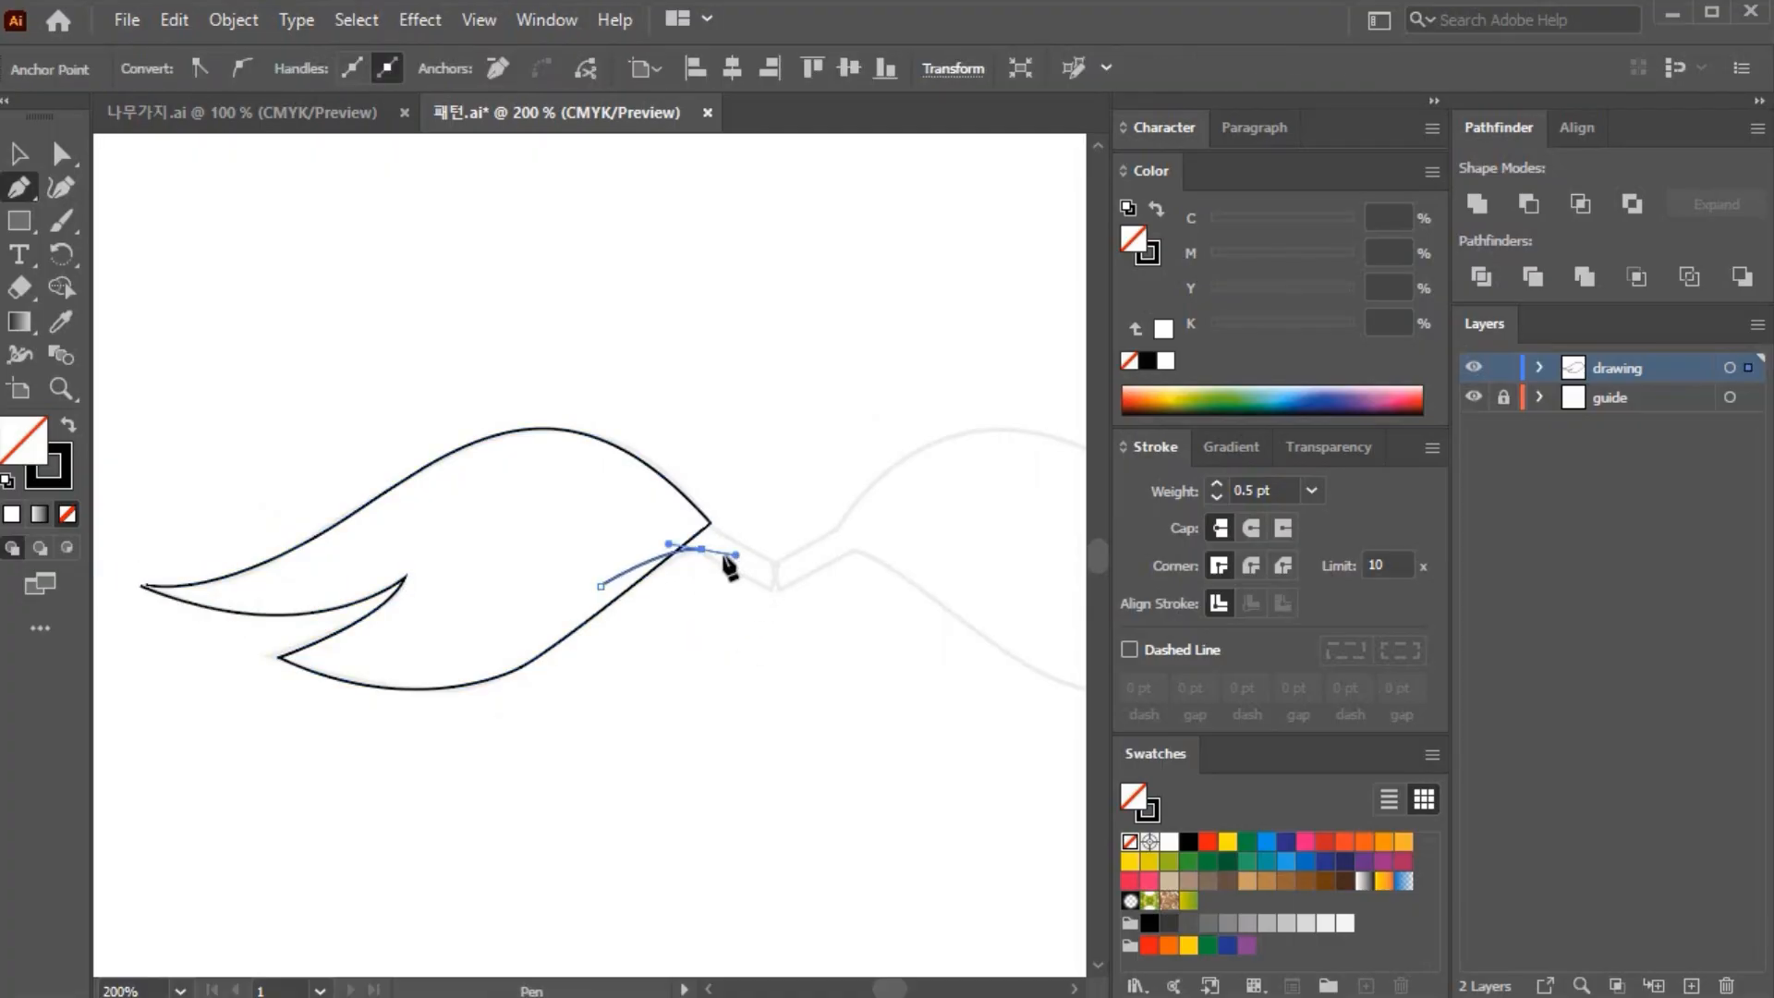
{"action": "left_click", "coordinate": [702, 550]}
{"action": "left_click", "coordinate": [770, 590]}
{"action": "left_click", "coordinate": [769, 559]}
{"action": "left_click_drag", "start_coordinate": [753, 547], "coordinate": [662, 500]}
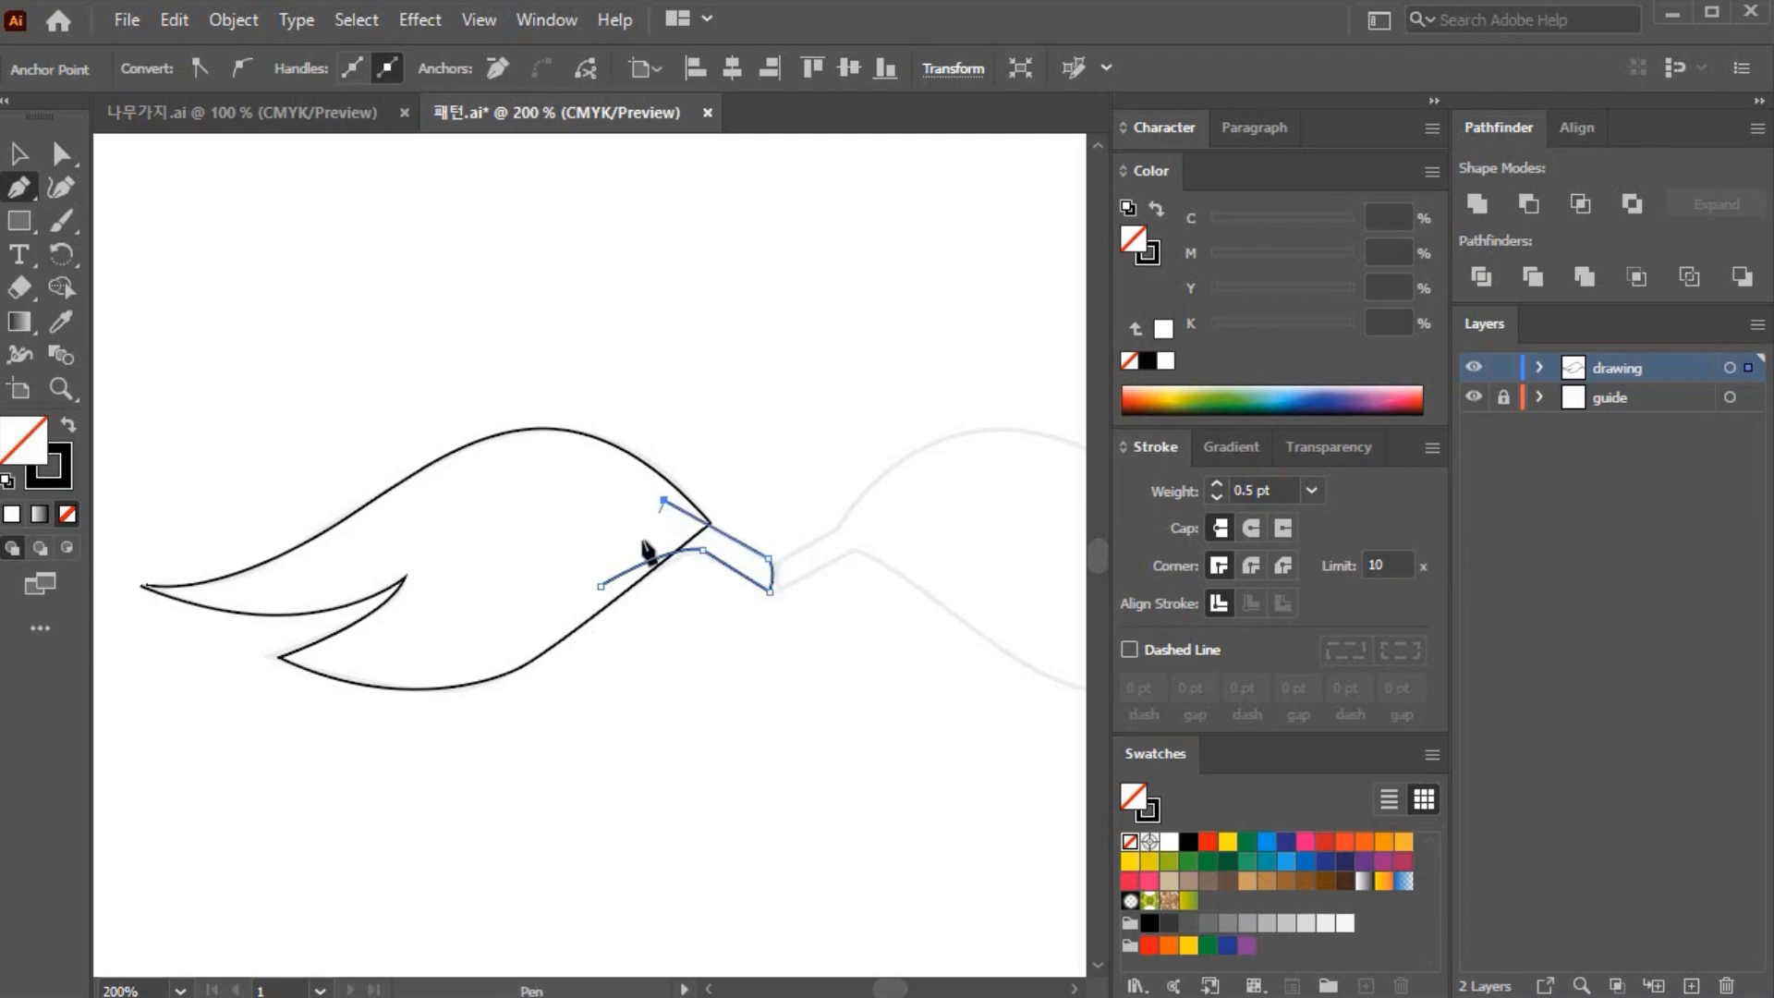
{"action": "left_click", "coordinate": [601, 586]}
{"action": "left_click", "coordinate": [673, 691], "text": "ctrl"}
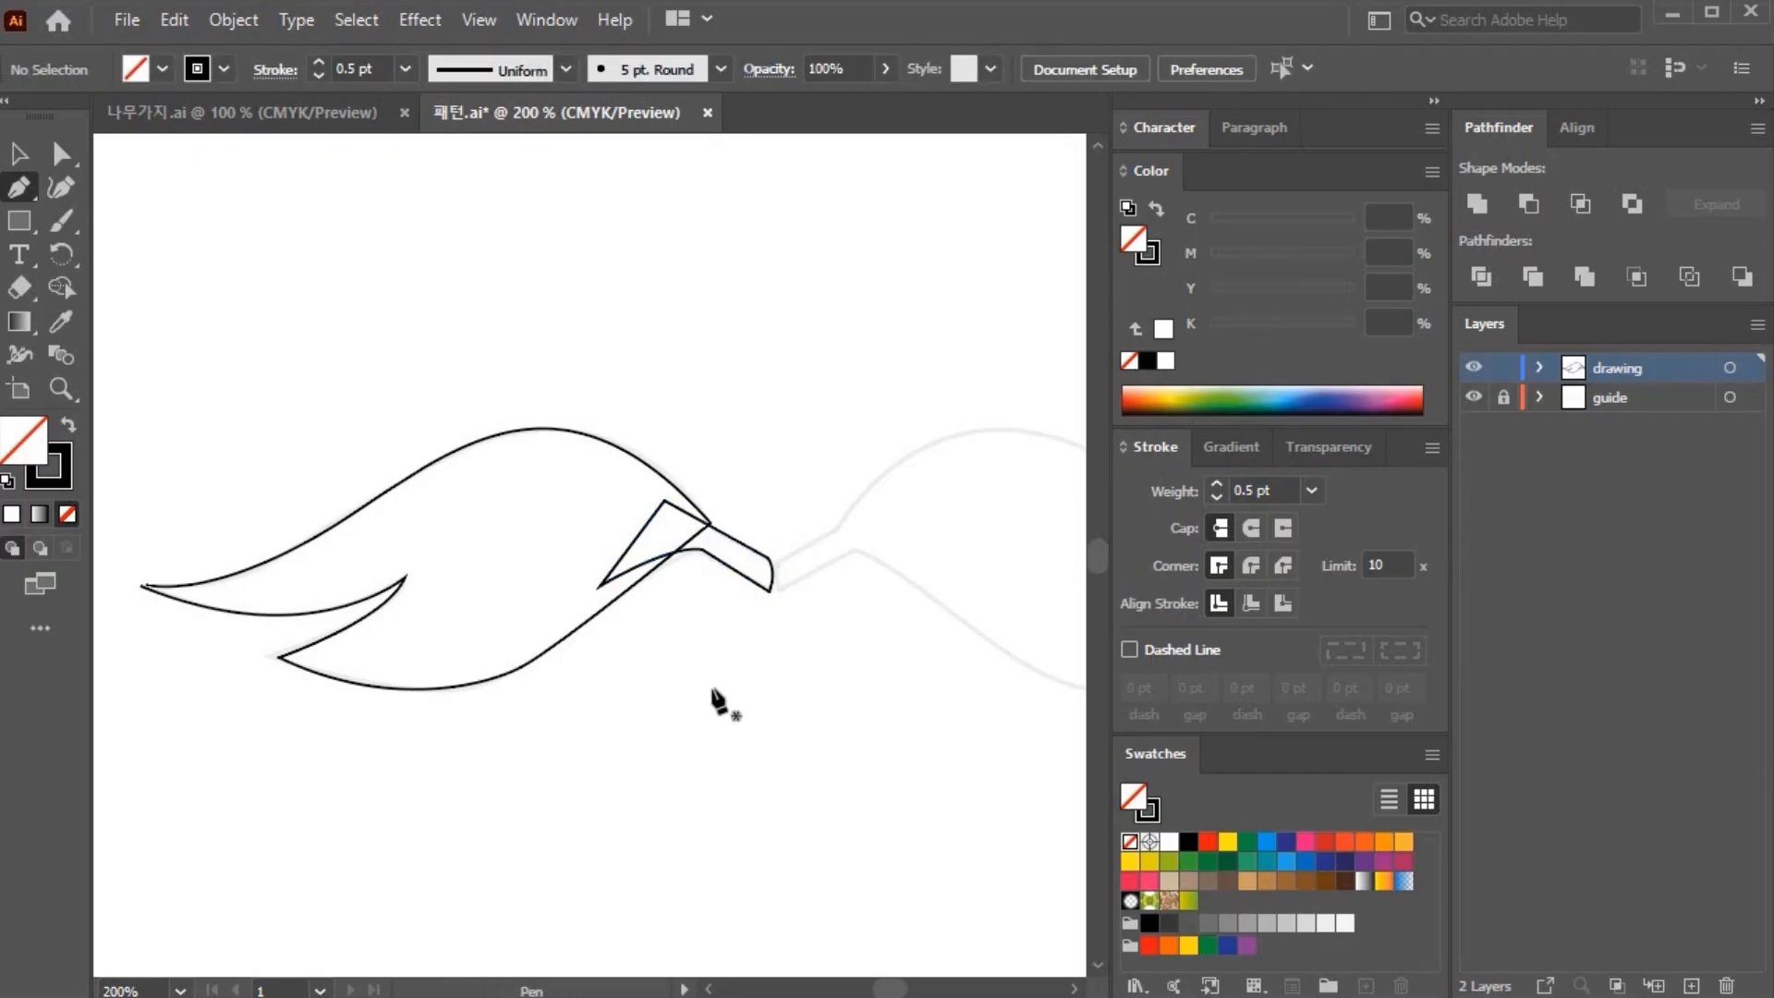
Step: Select the left wing and connector shapes and unite them into one outline with Pathfinder
{"action": "key", "text": "v"}
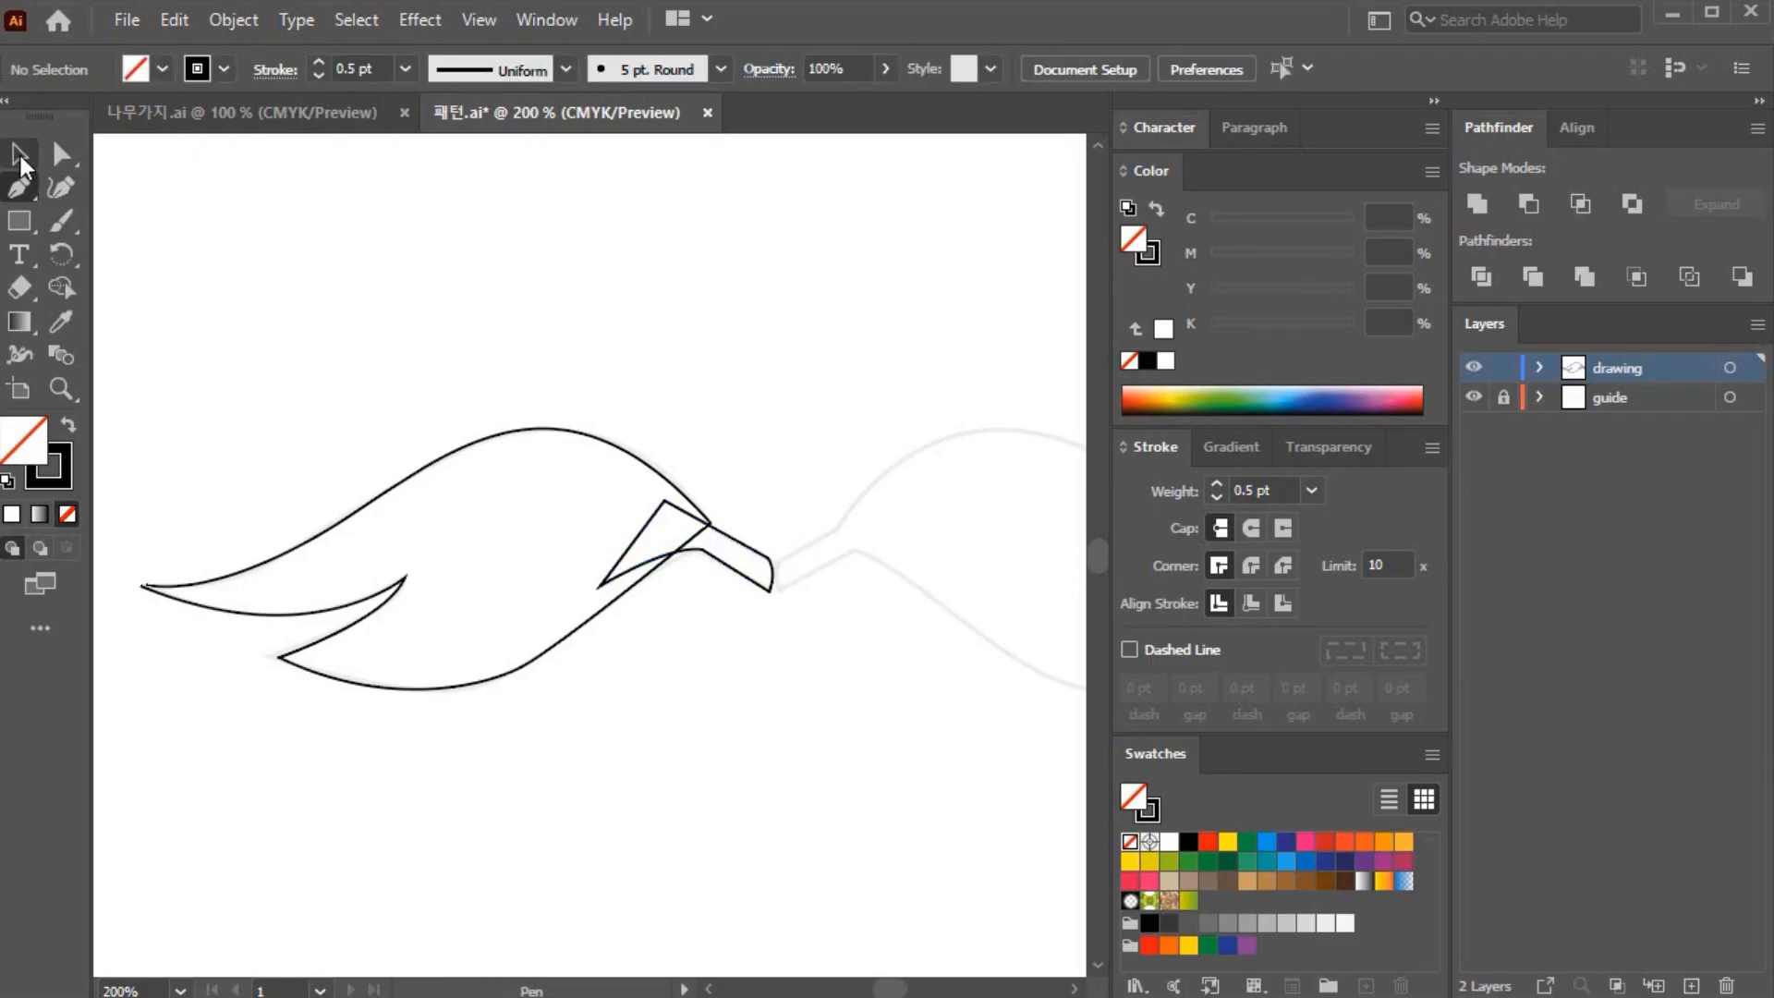
{"action": "left_click_drag", "start_coordinate": [596, 323], "coordinate": [758, 752]}
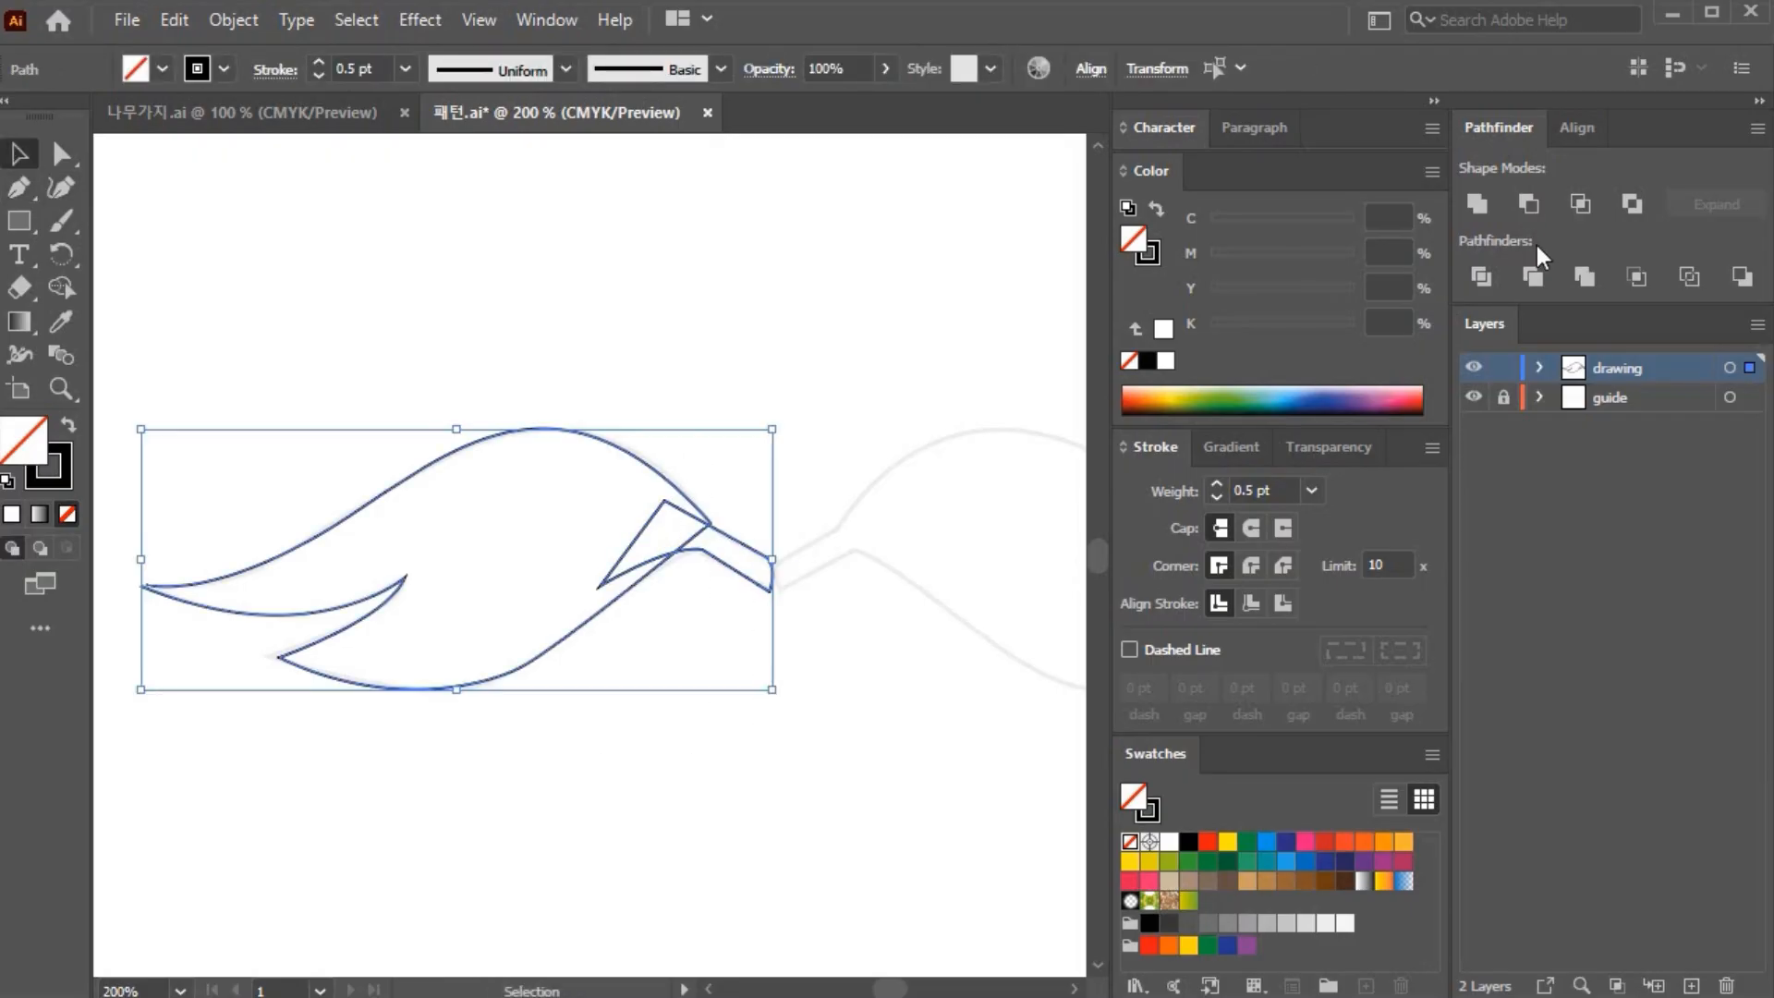
{"action": "left_click", "coordinate": [1475, 204]}
{"action": "left_click", "coordinate": [756, 750]}
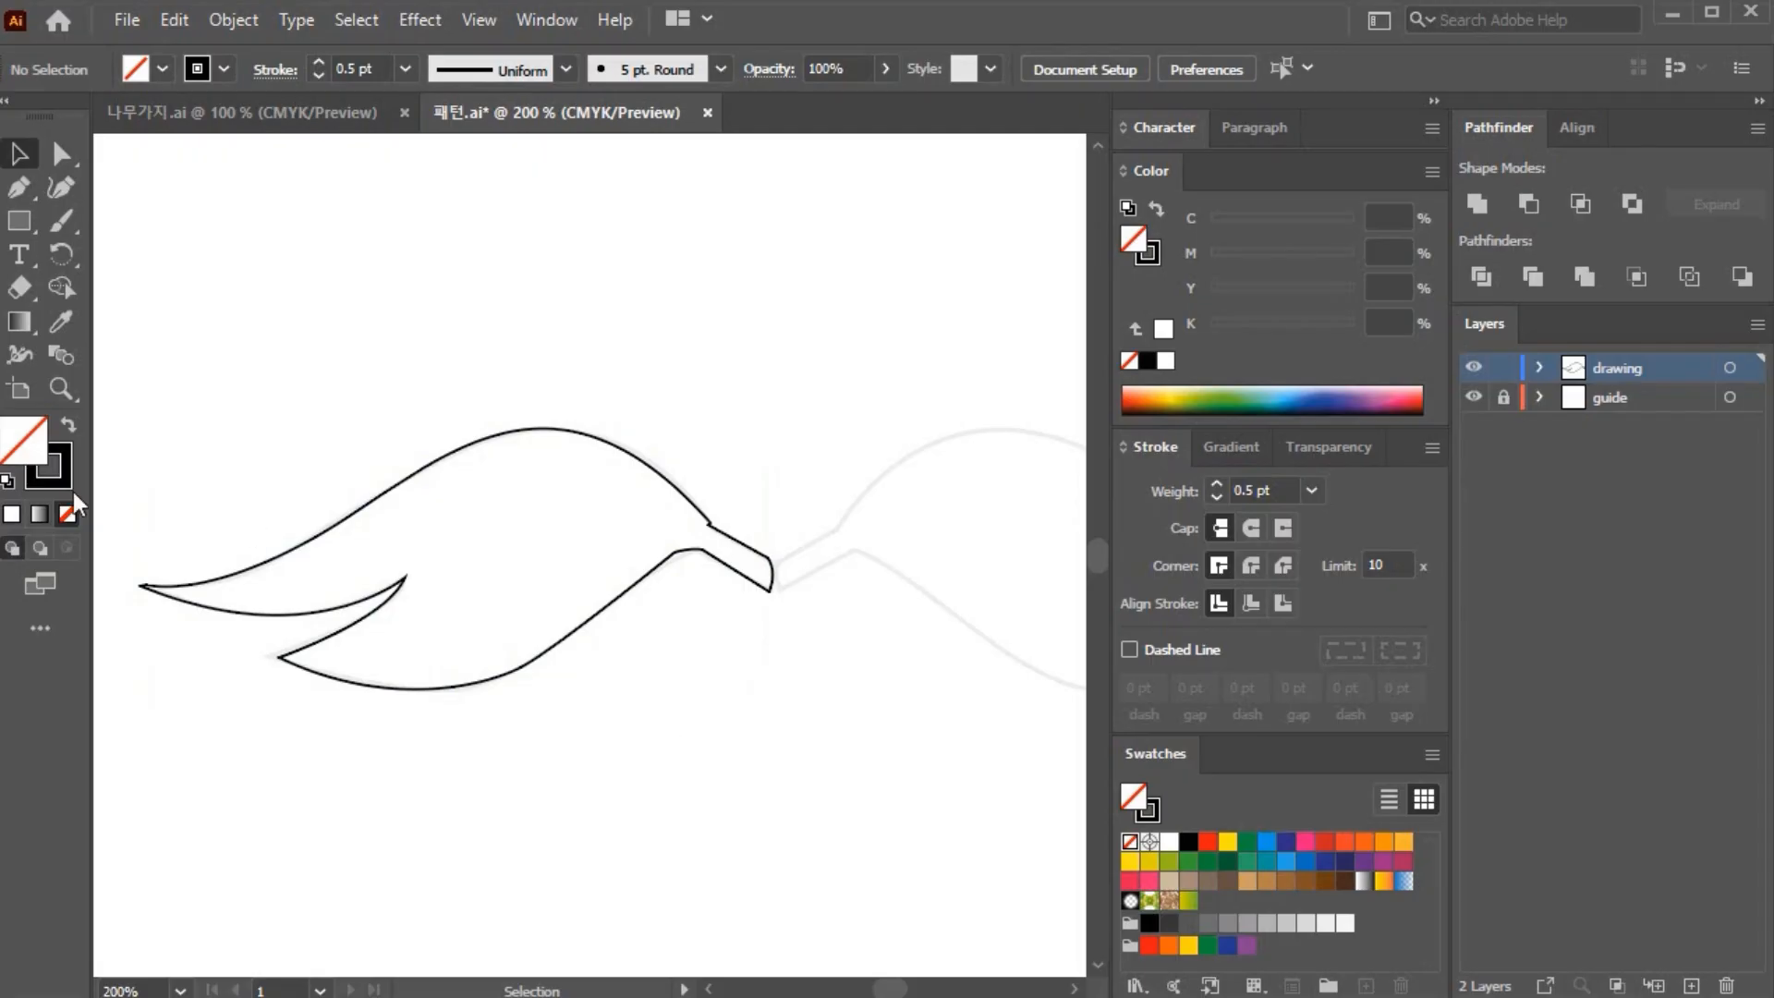
Step: Delete the extra anchor point at the notch where the wing's upper edge meets the connector
{"action": "left_click", "coordinate": [61, 389]}
{"action": "left_click", "coordinate": [735, 588]}
{"action": "left_click", "coordinate": [576, 499]}
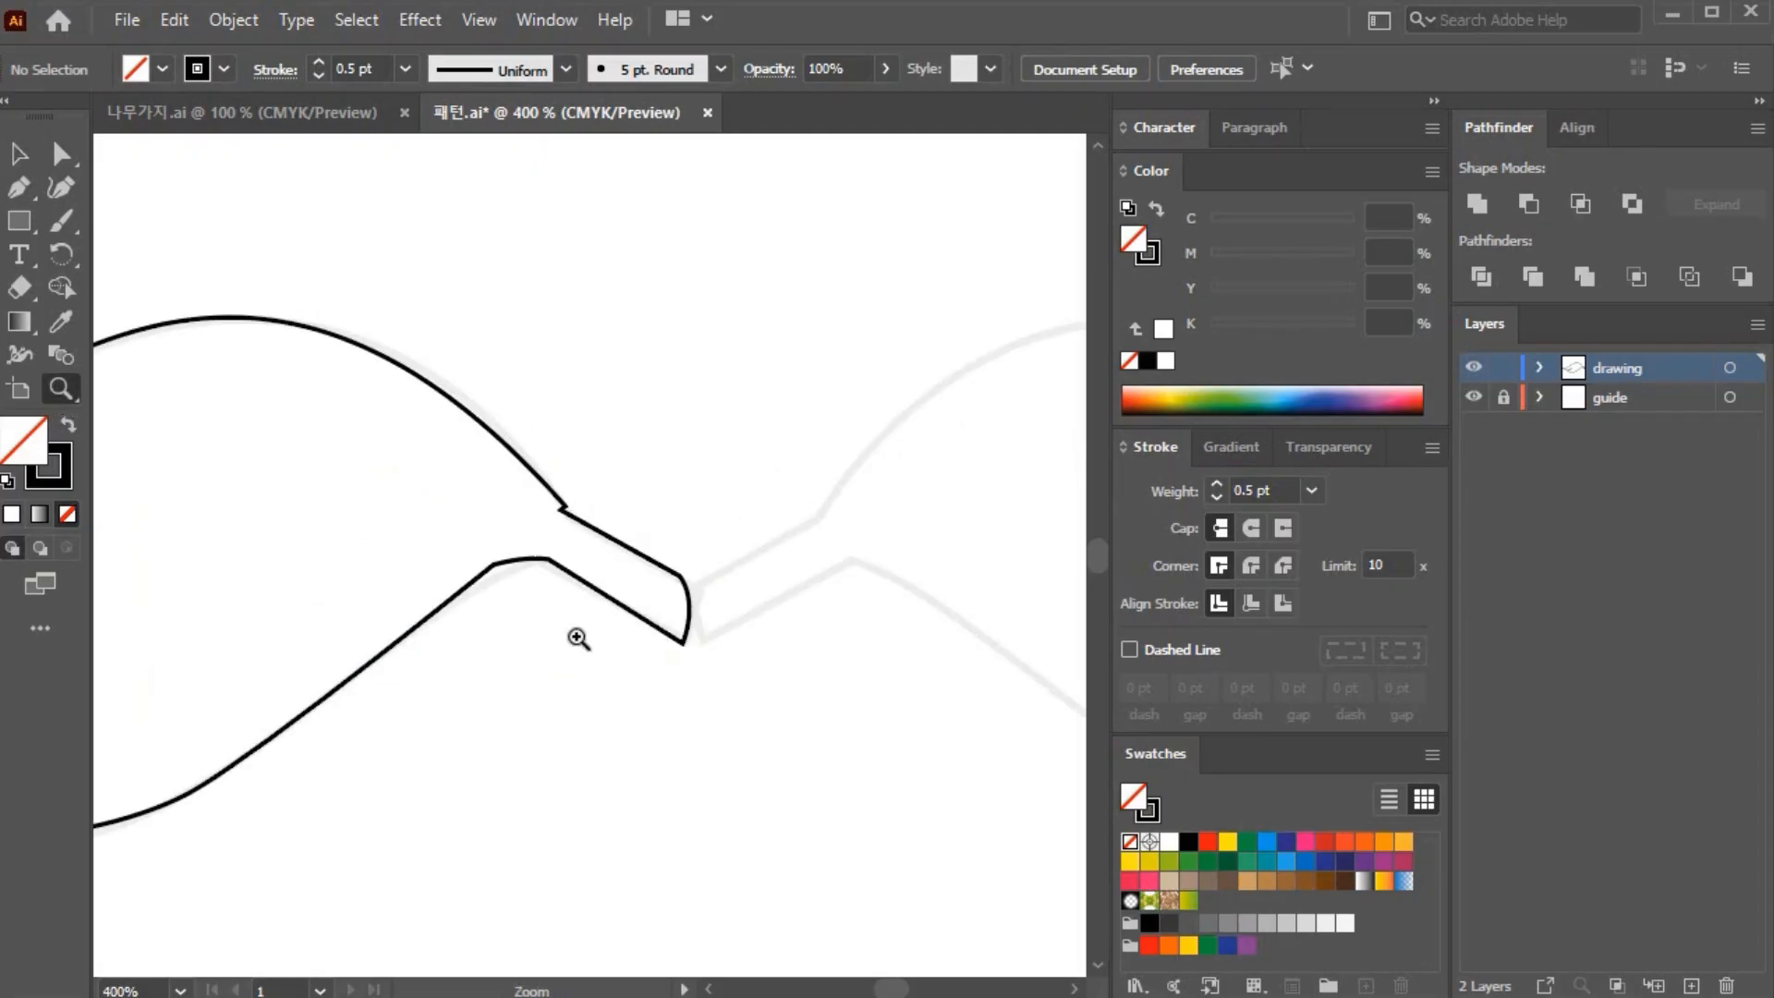
{"action": "left_click", "coordinate": [18, 188]}
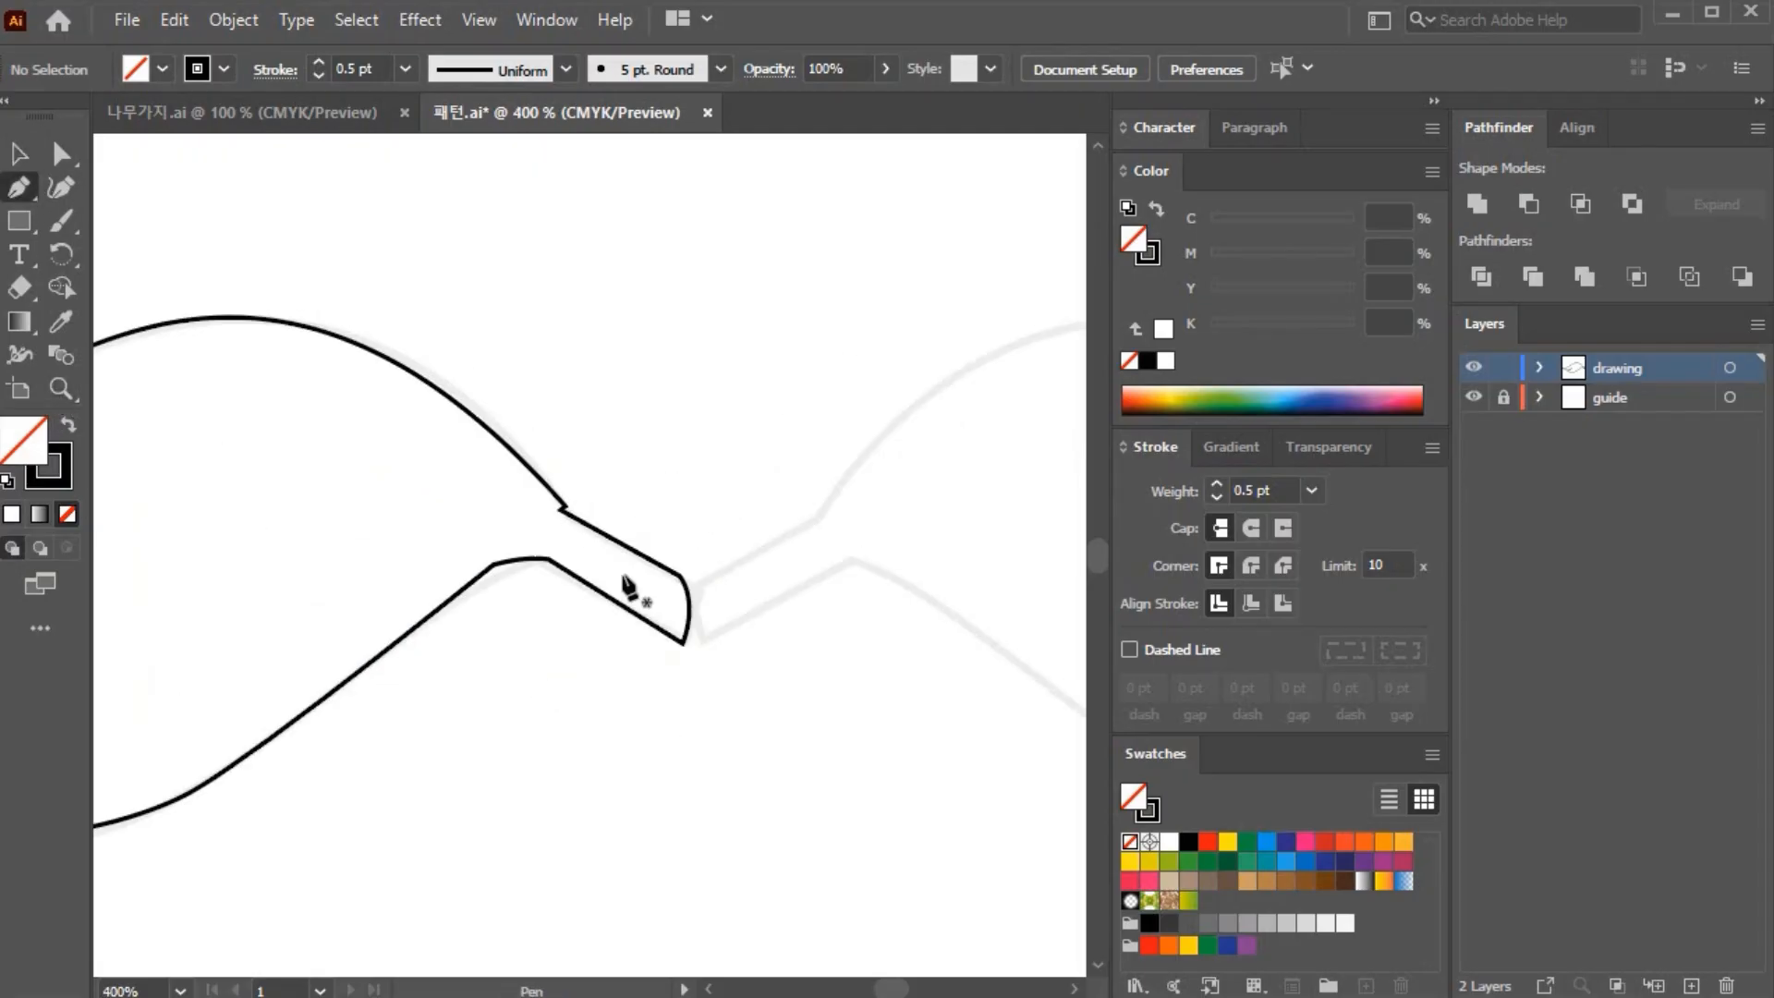
{"action": "left_click", "coordinate": [588, 534], "text": "ctrl"}
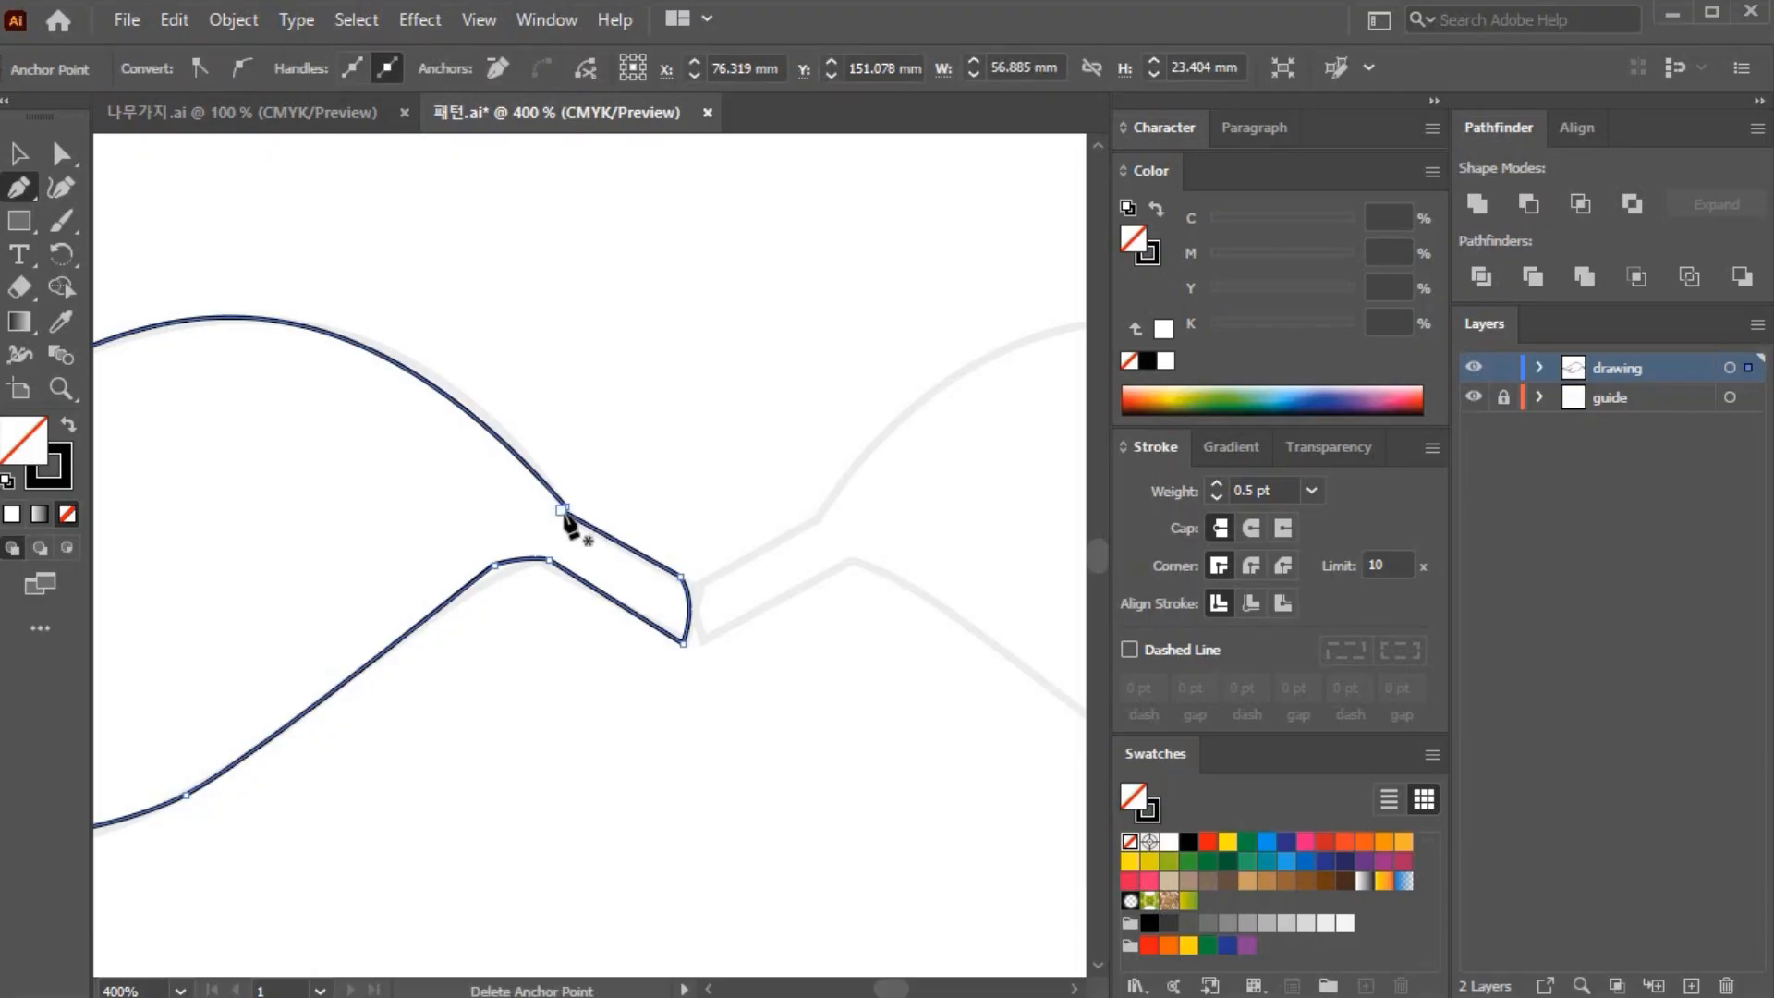
{"action": "left_click", "coordinate": [563, 514]}
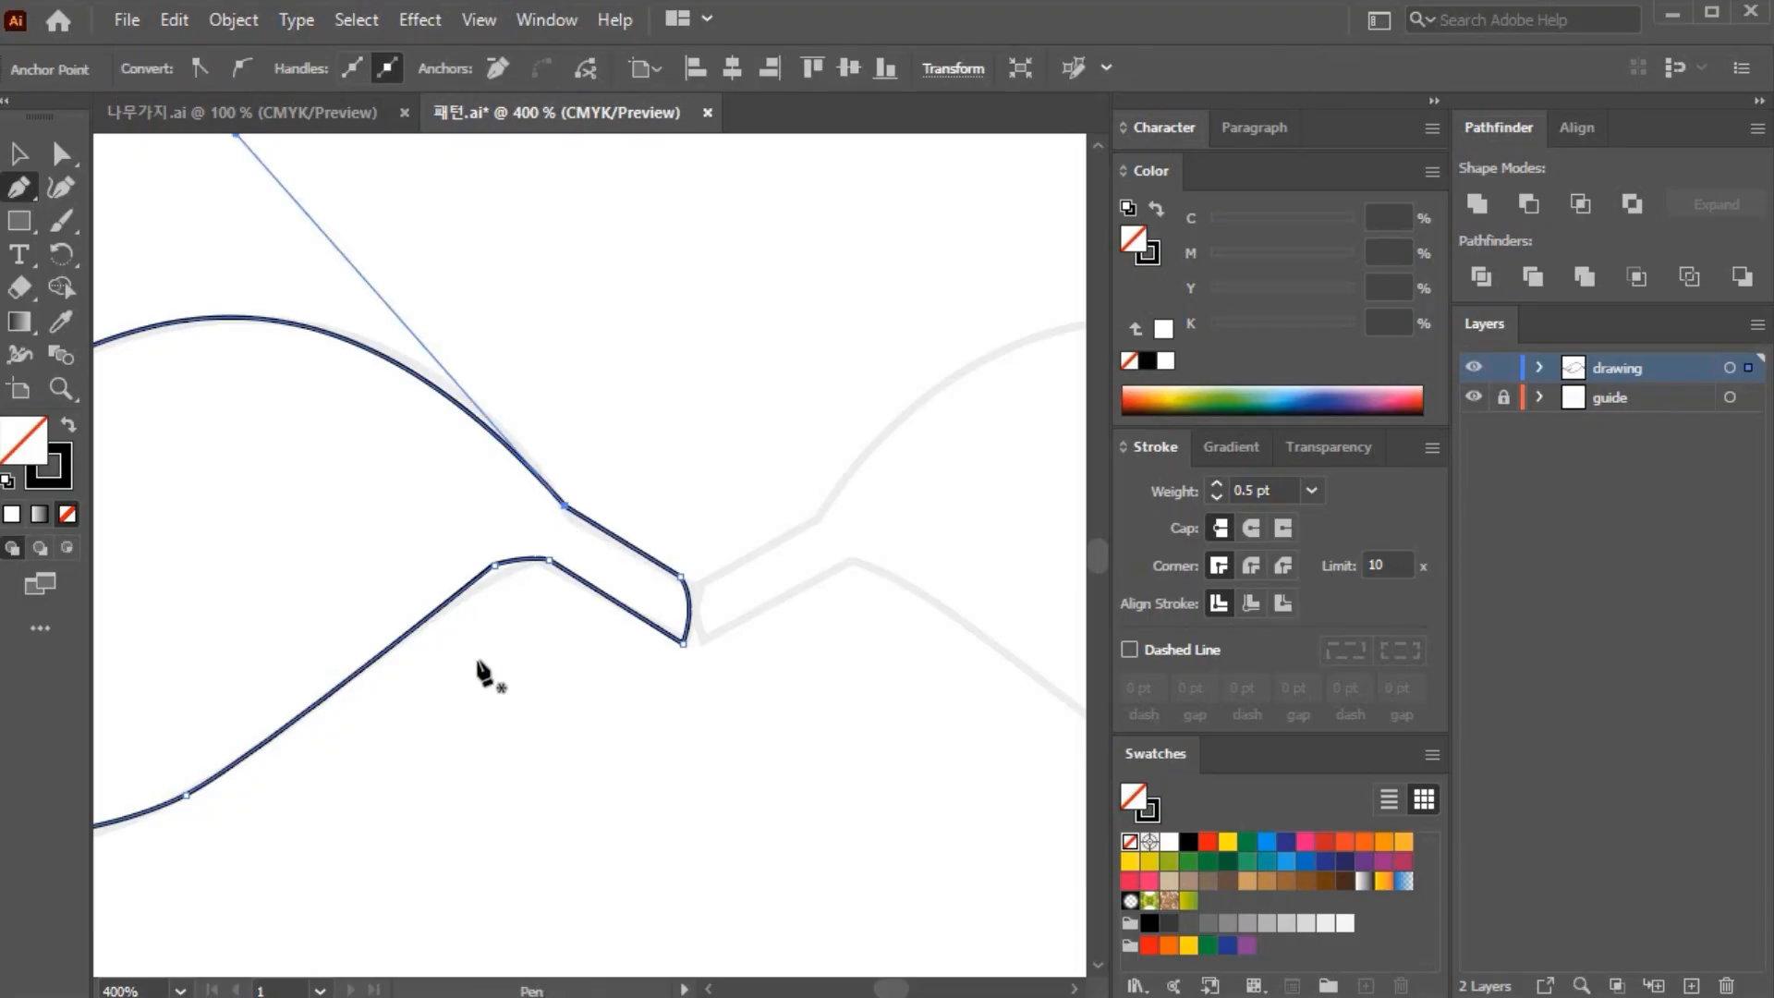
Step: Adjust the anchor points at the wing-connector junction and the upper curve's handle to match the guide with Direct Selection
{"action": "left_click", "coordinate": [61, 154]}
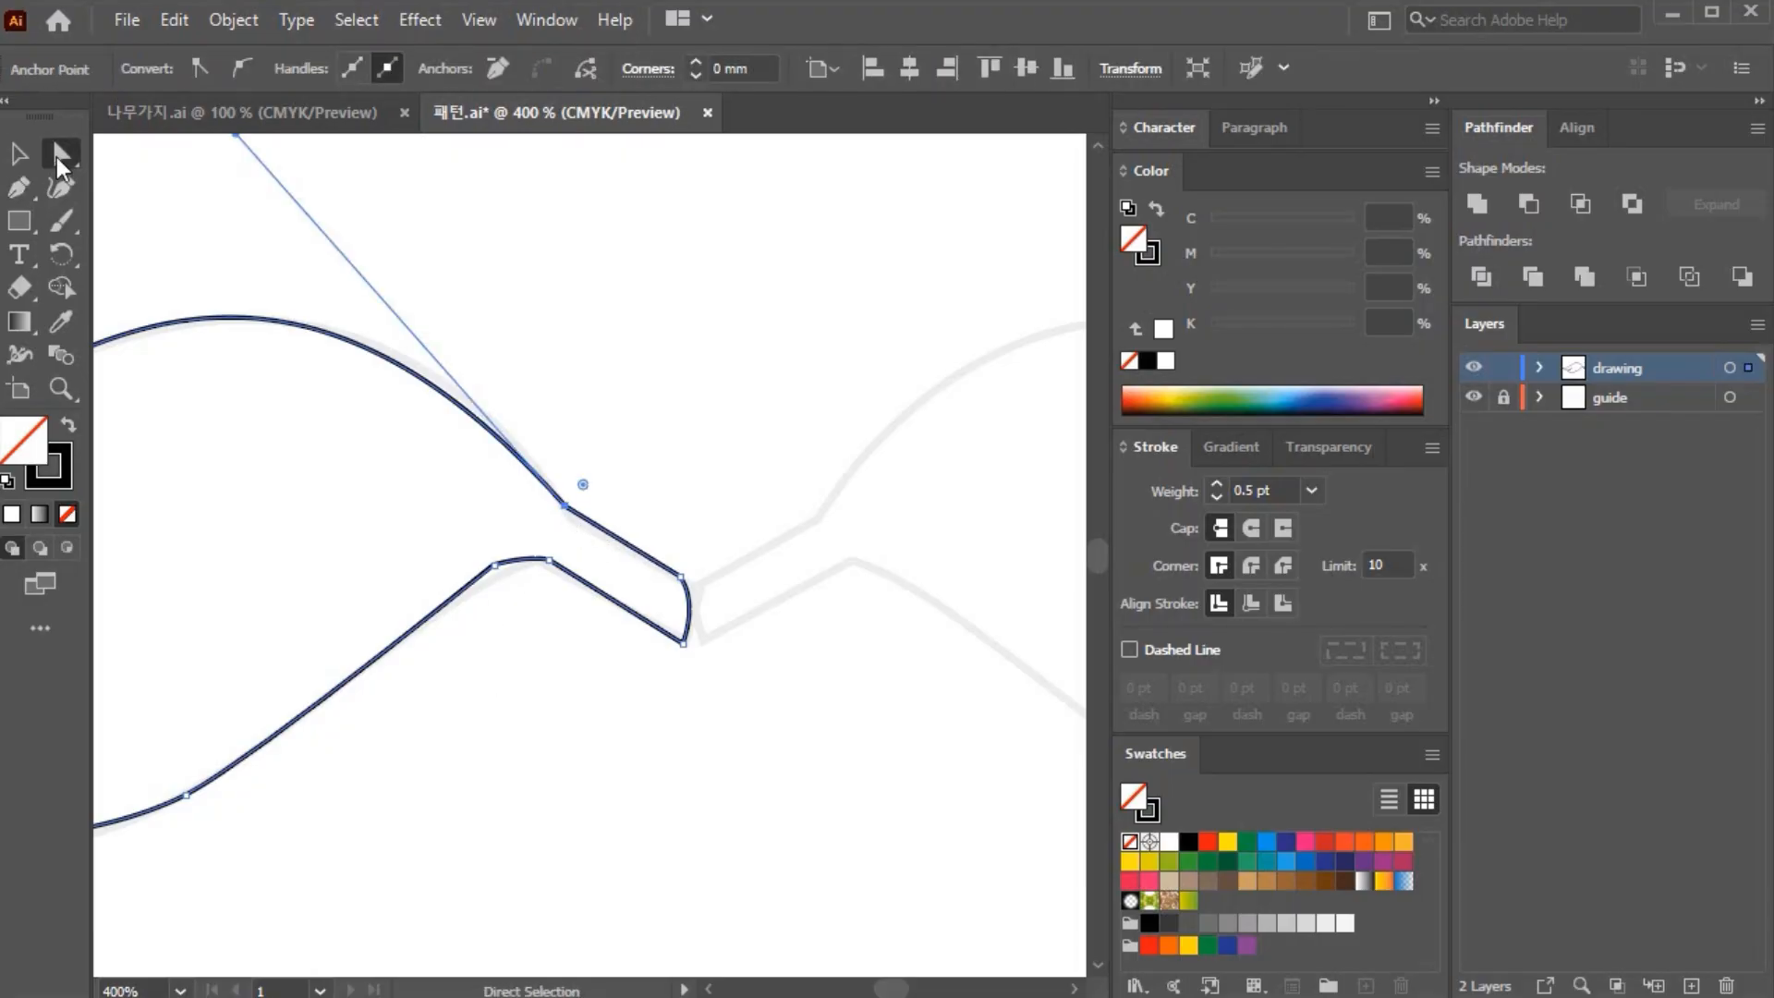
{"action": "left_click", "coordinate": [709, 414]}
{"action": "left_click_drag", "start_coordinate": [494, 565], "coordinate": [499, 568]}
{"action": "left_click_drag", "start_coordinate": [564, 507], "coordinate": [569, 518]}
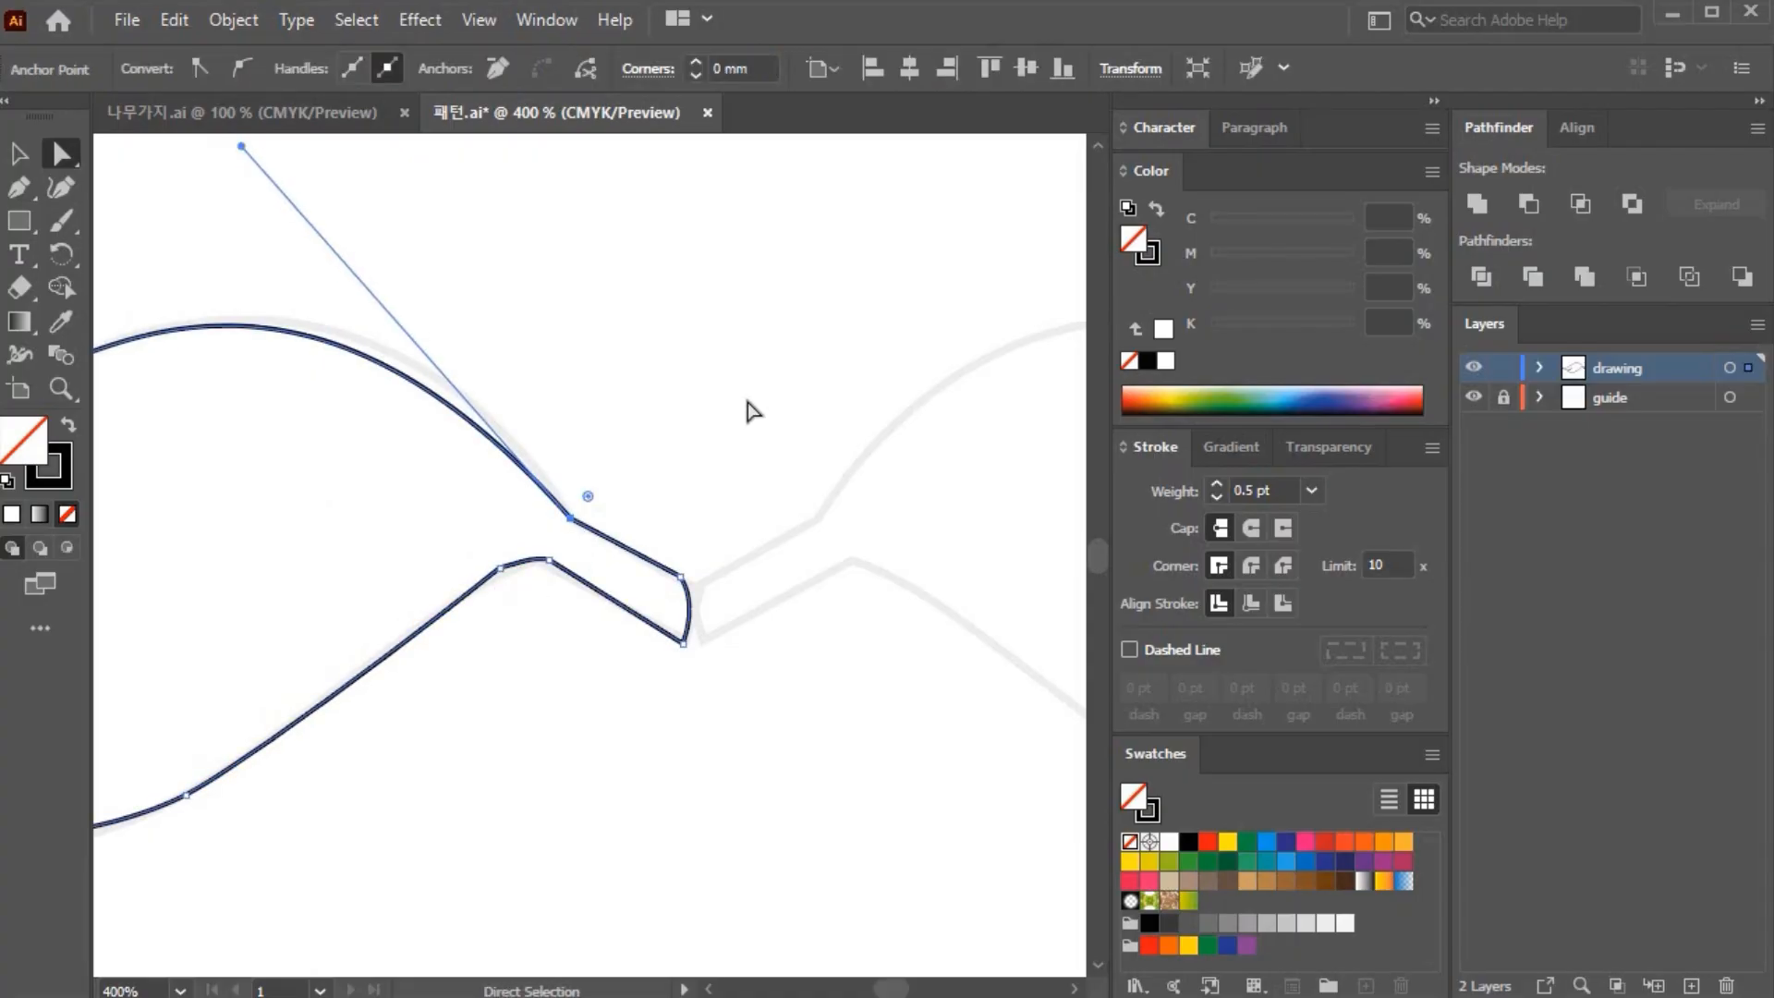
{"action": "scroll", "coordinate": [721, 393], "scroll_direction": "up", "scroll_amount": 2}
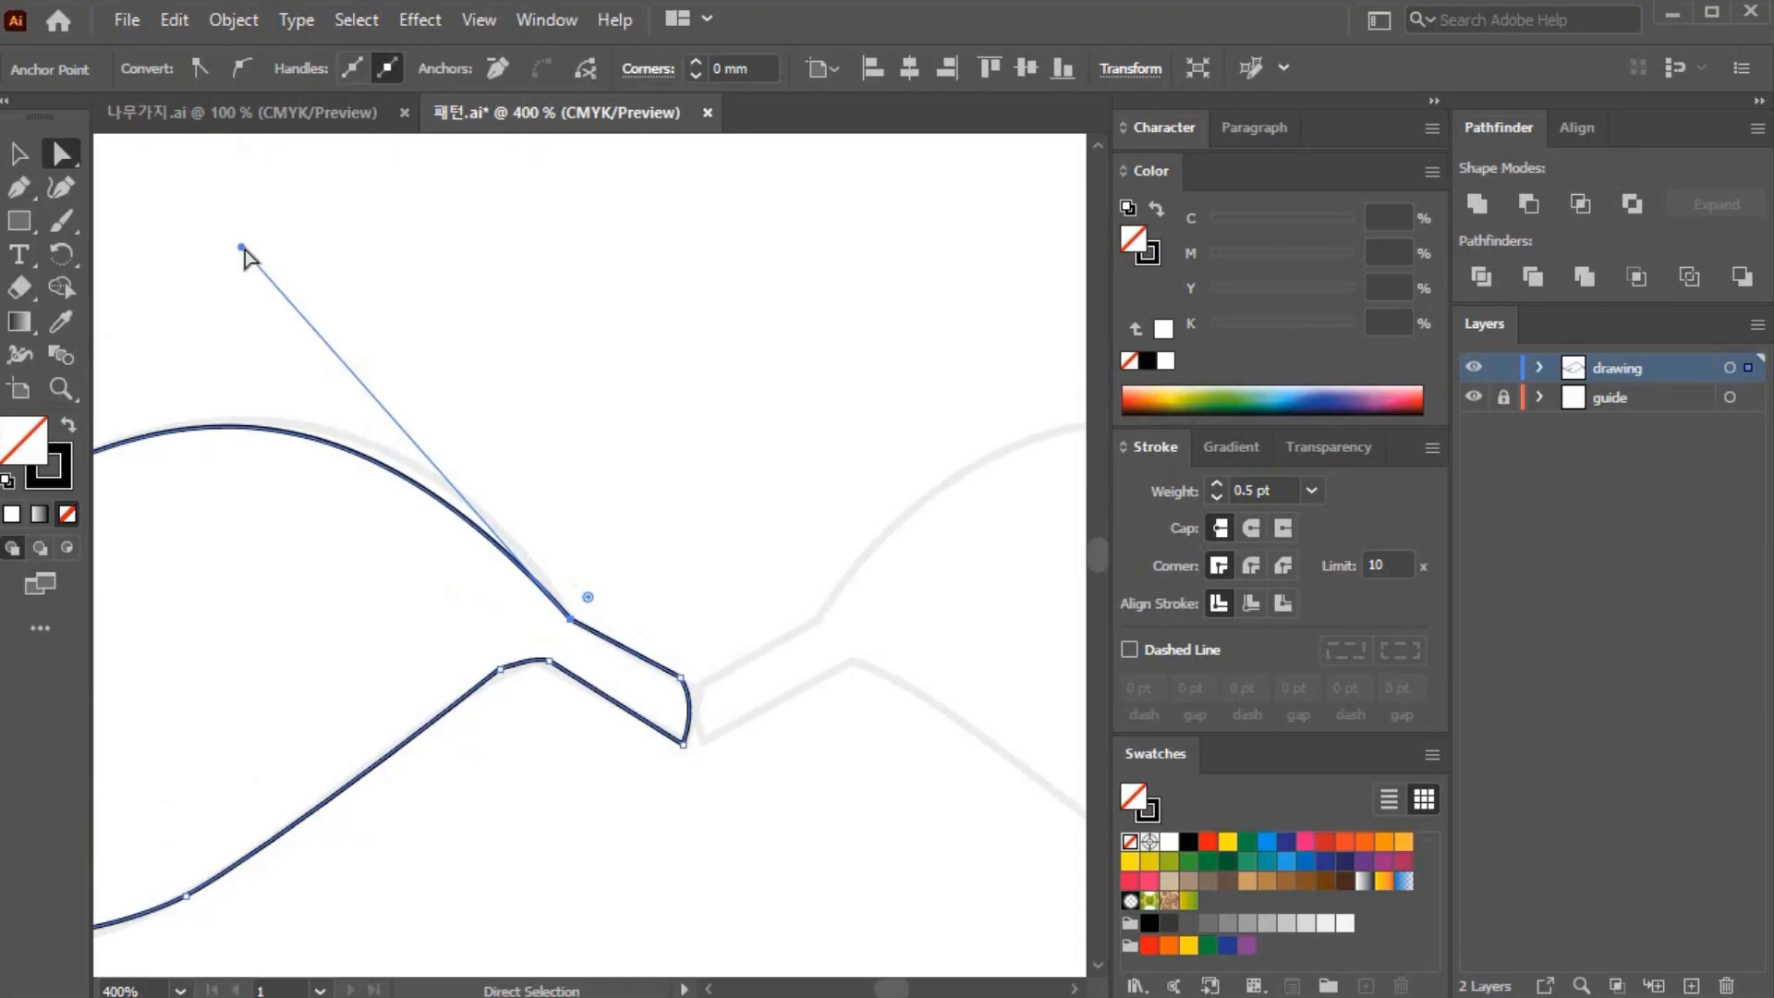
{"action": "left_click_drag", "start_coordinate": [243, 246], "coordinate": [289, 231]}
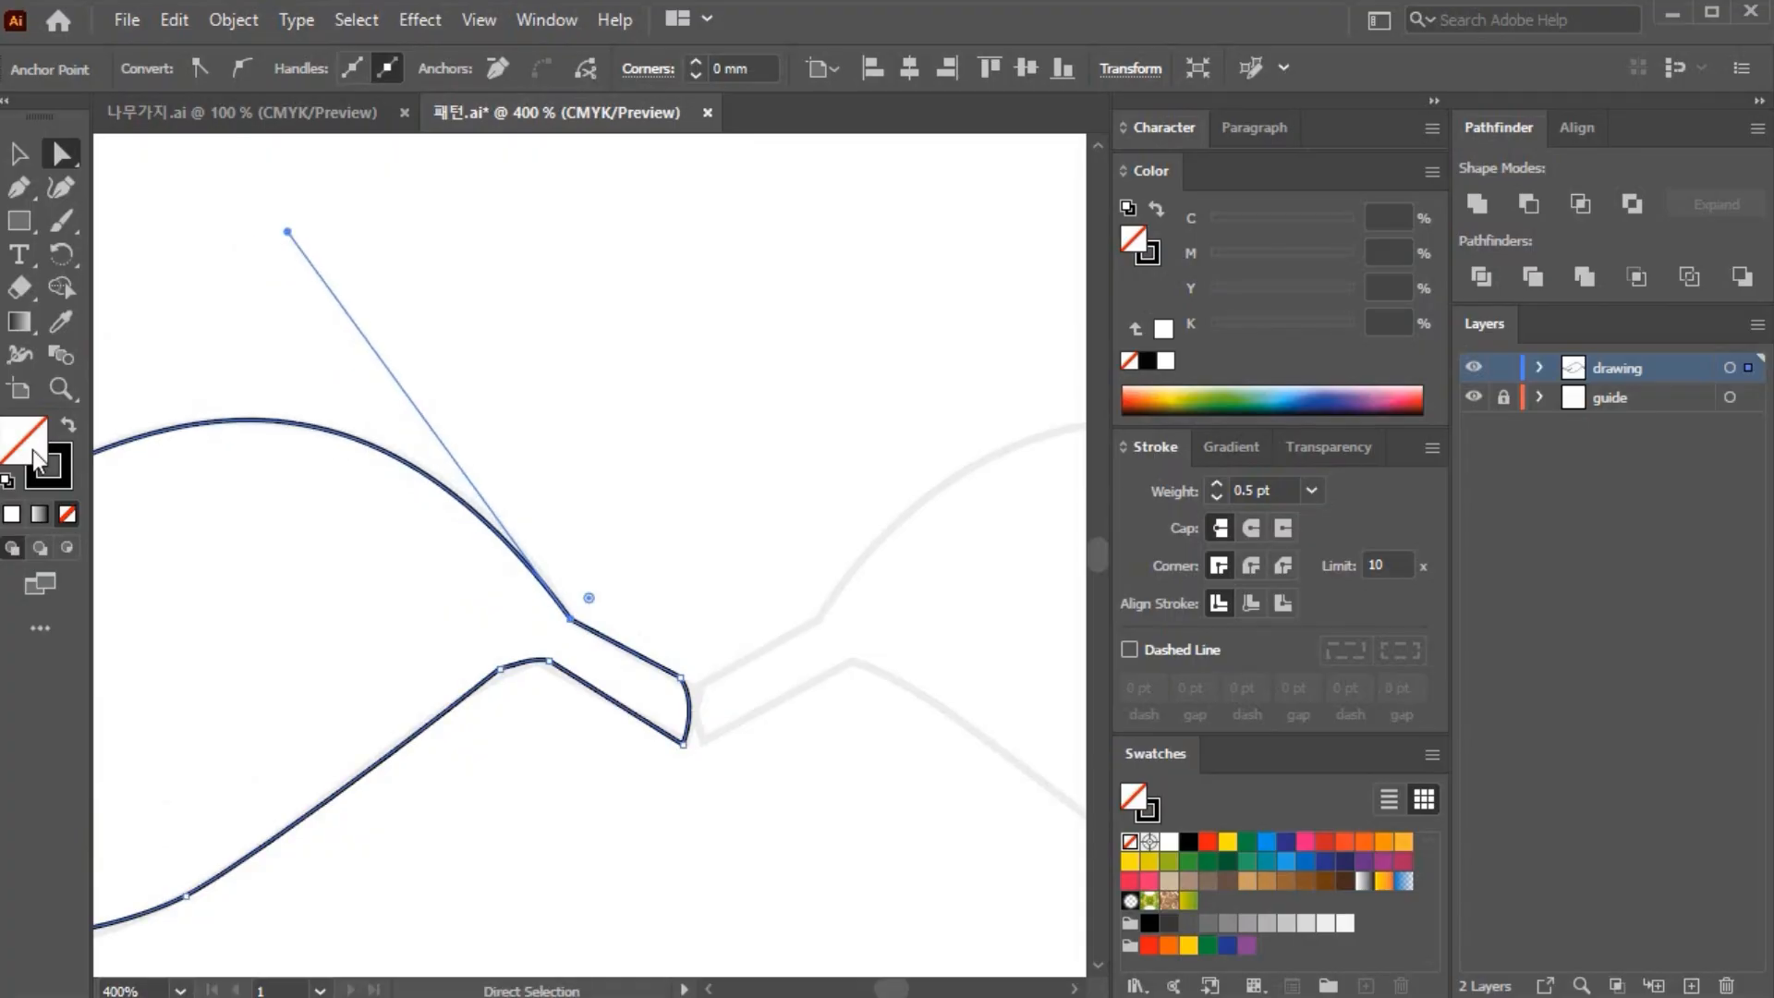
Step: Reflect a copy of the left wing across a vertical axis placed at the inner end of its connector
{"action": "left_click", "coordinate": [62, 386]}
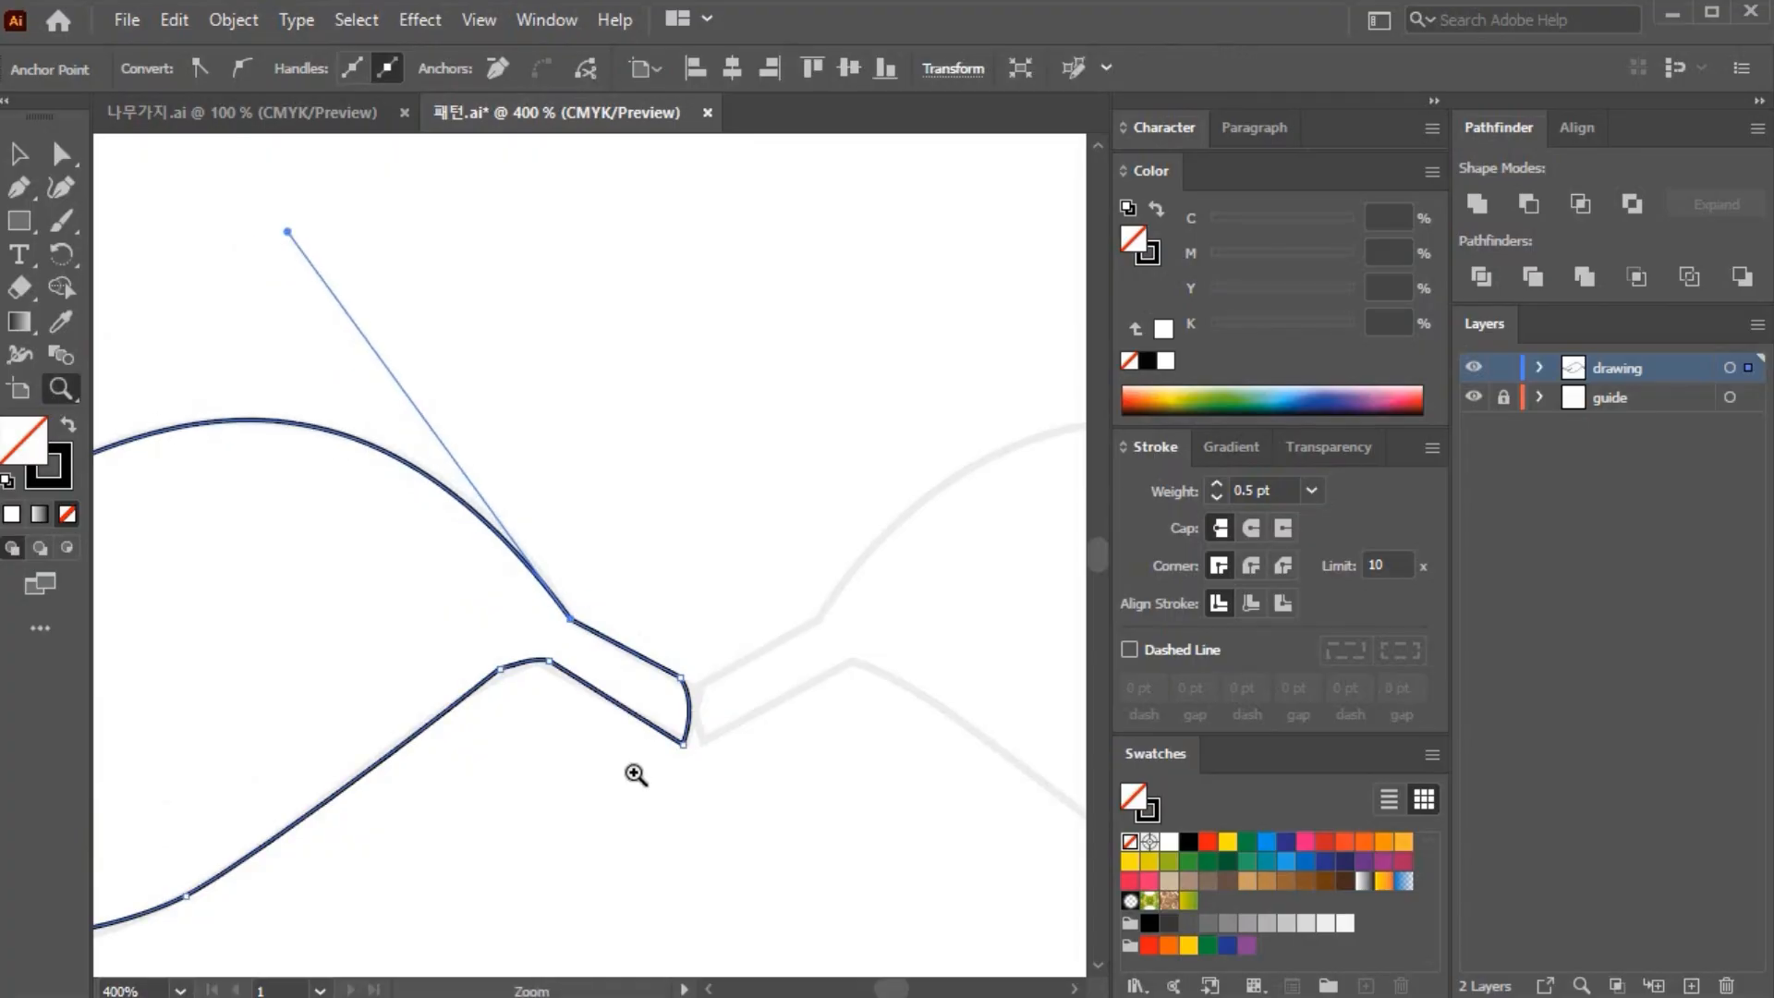
{"action": "key", "text": "v"}
{"action": "key", "text": "ctrl+minus"}
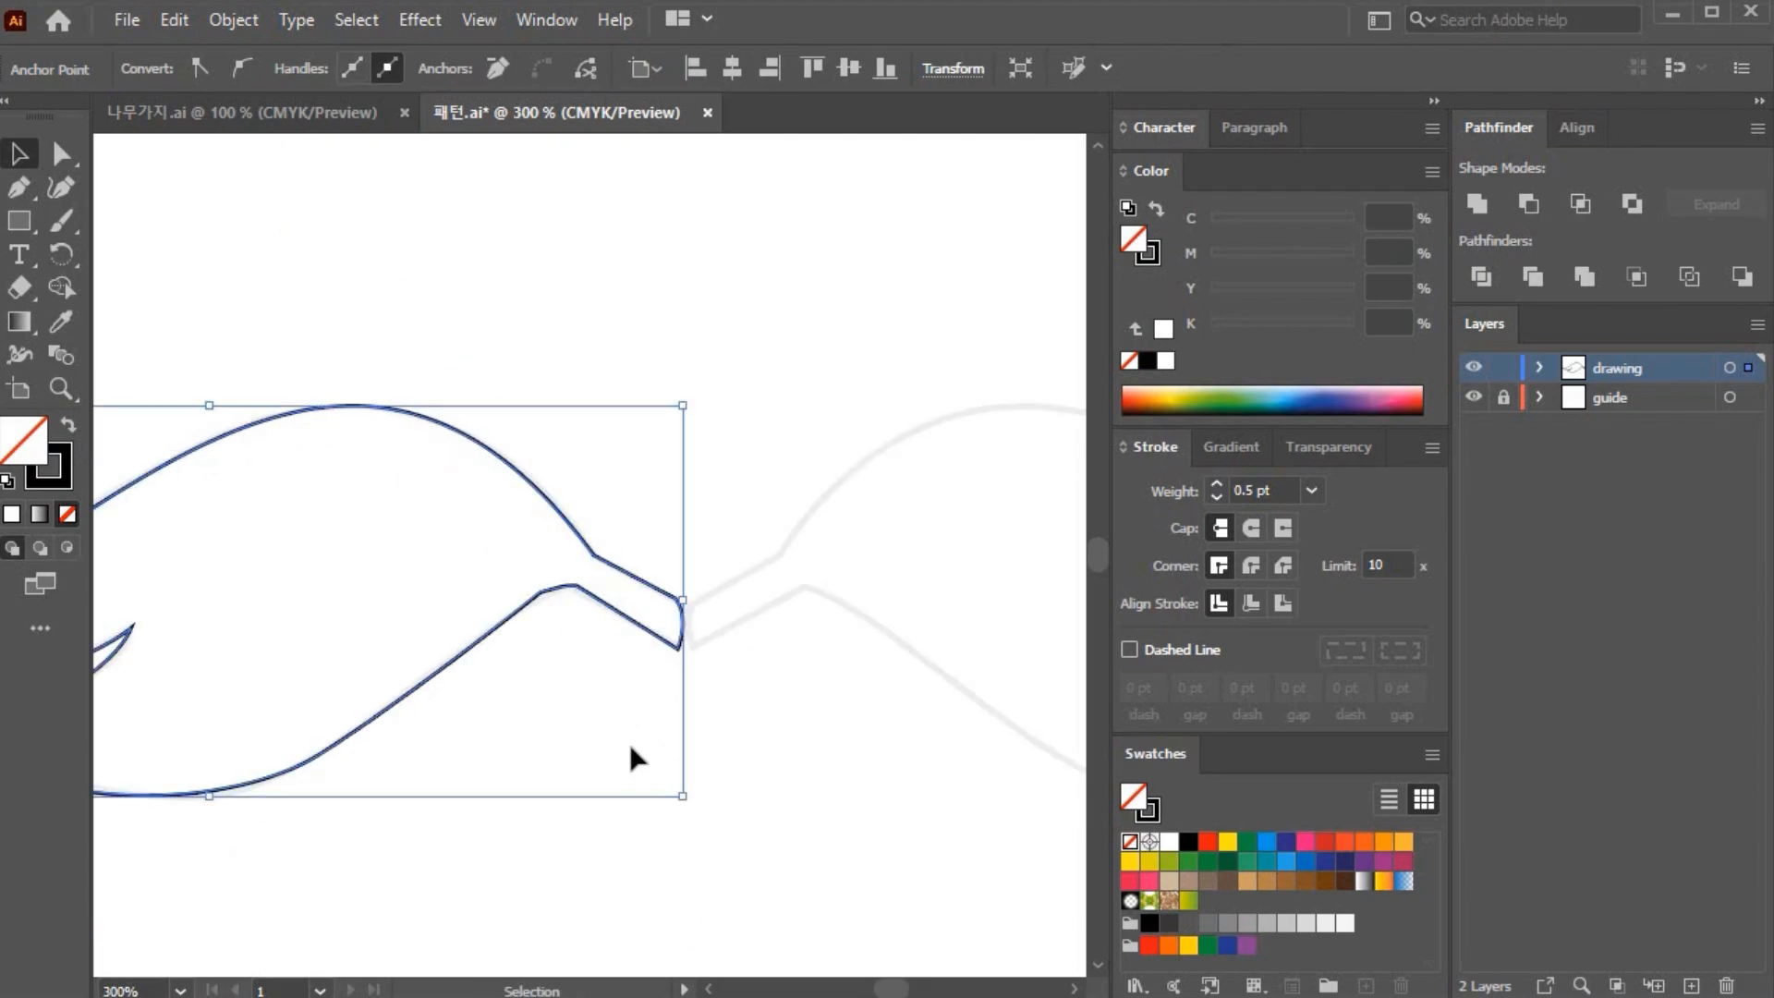
{"action": "left_click_drag", "start_coordinate": [63, 261], "coordinate": [191, 316]}
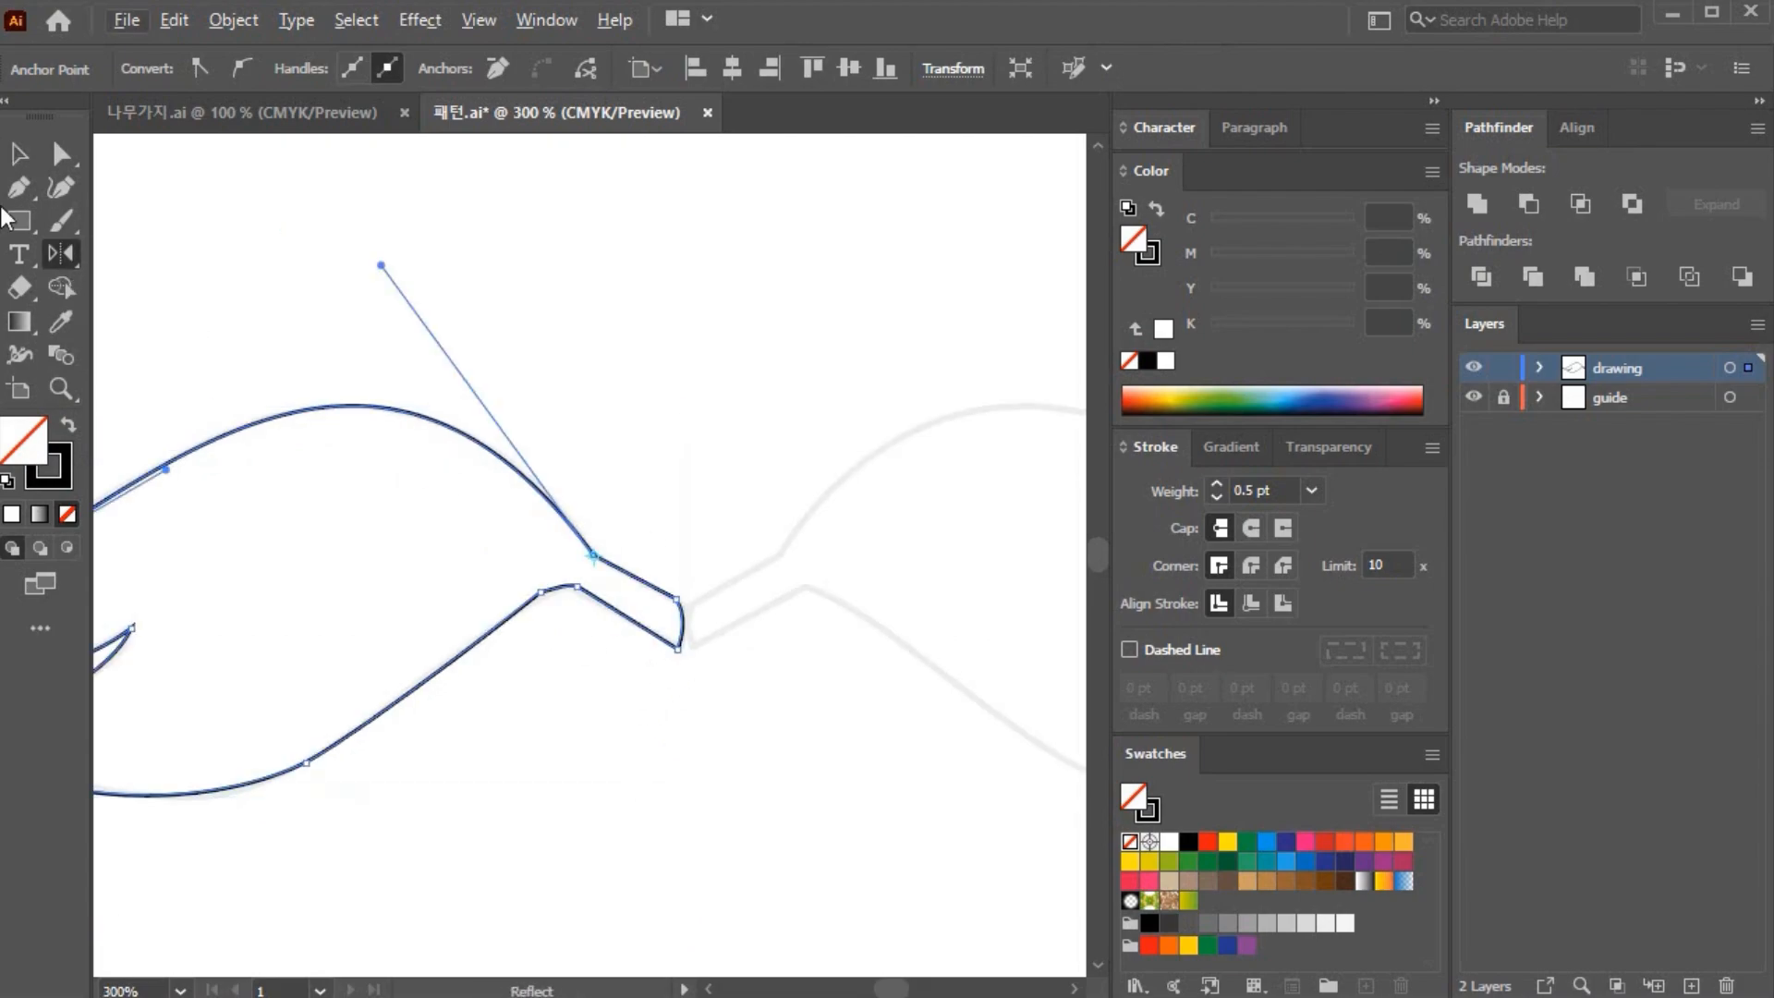
{"action": "left_click", "coordinate": [18, 153]}
{"action": "left_click", "coordinate": [706, 658]}
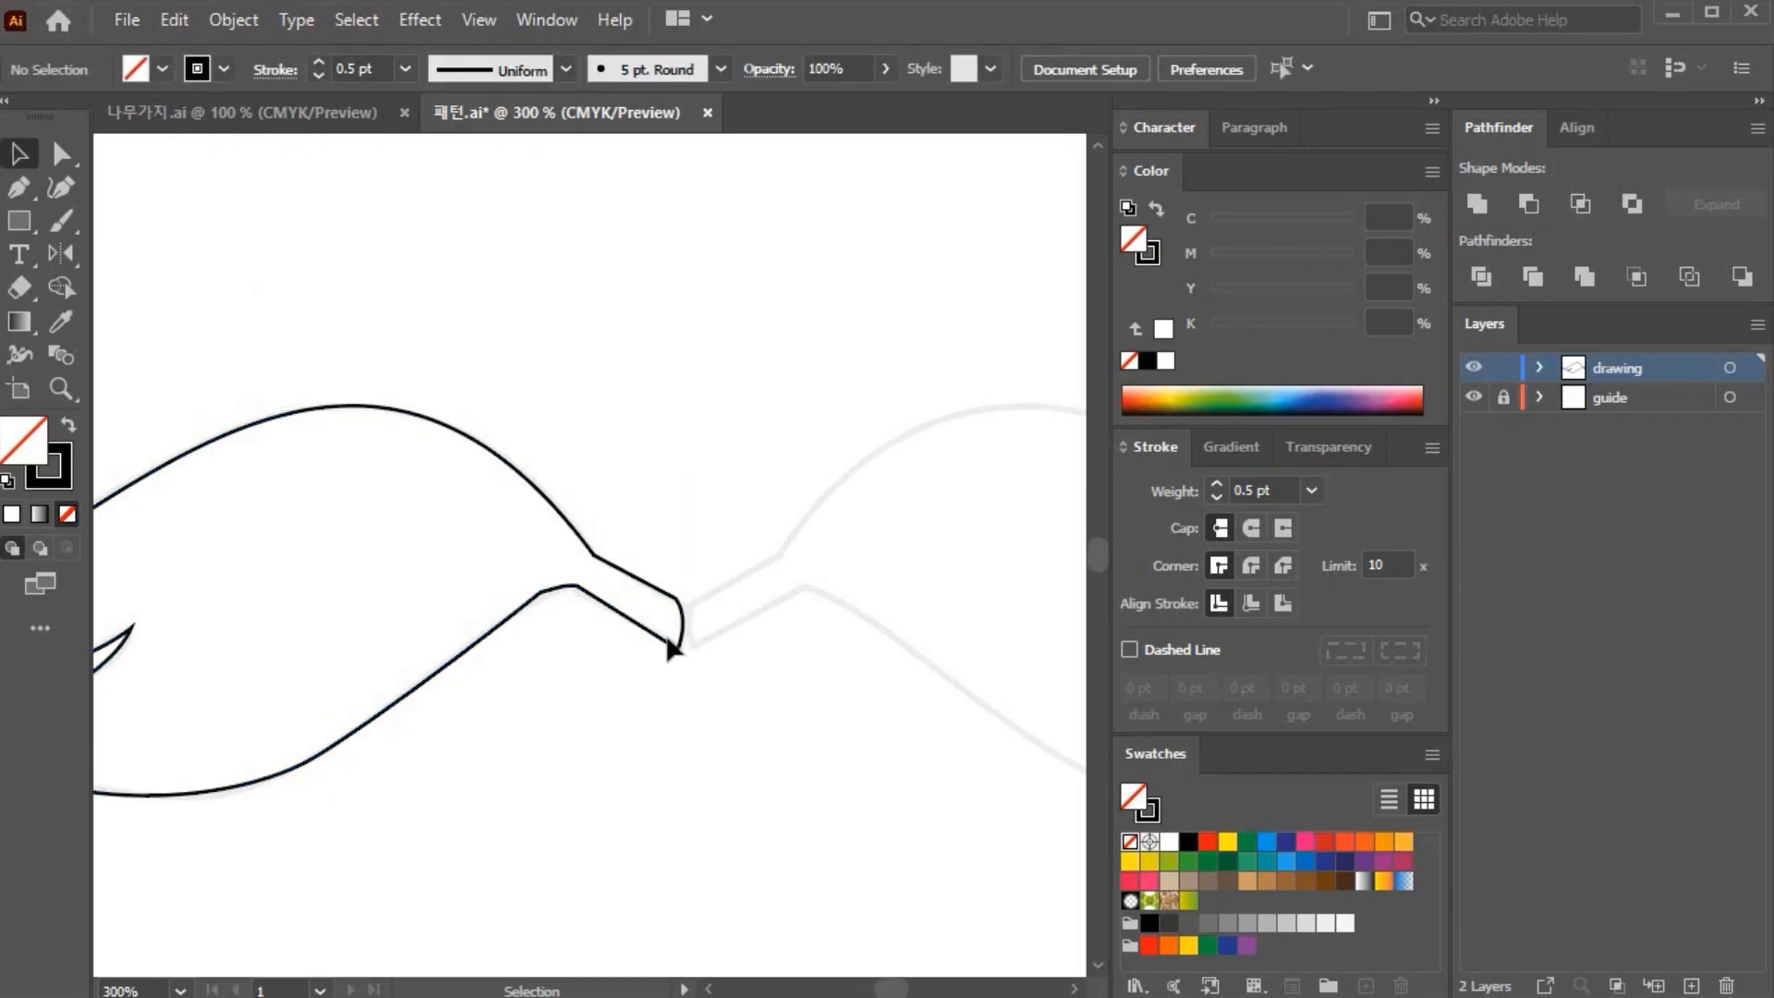
{"action": "left_click", "coordinate": [680, 652]}
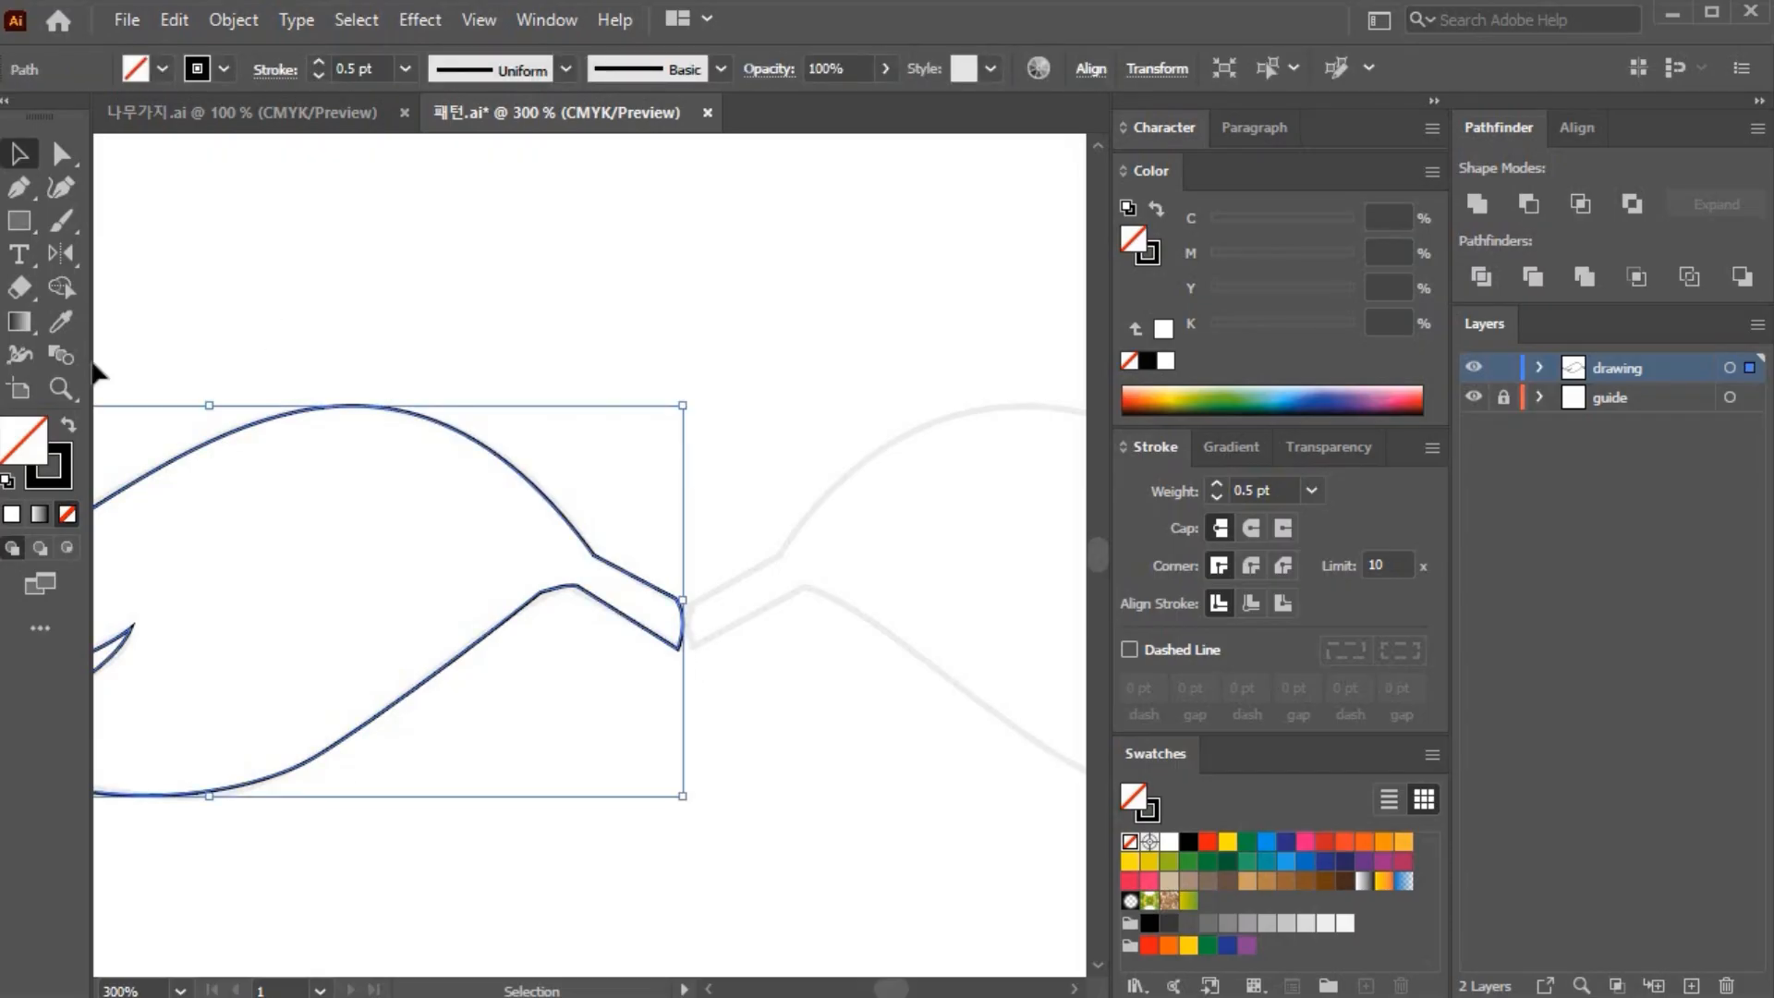
{"action": "left_click", "coordinate": [62, 253]}
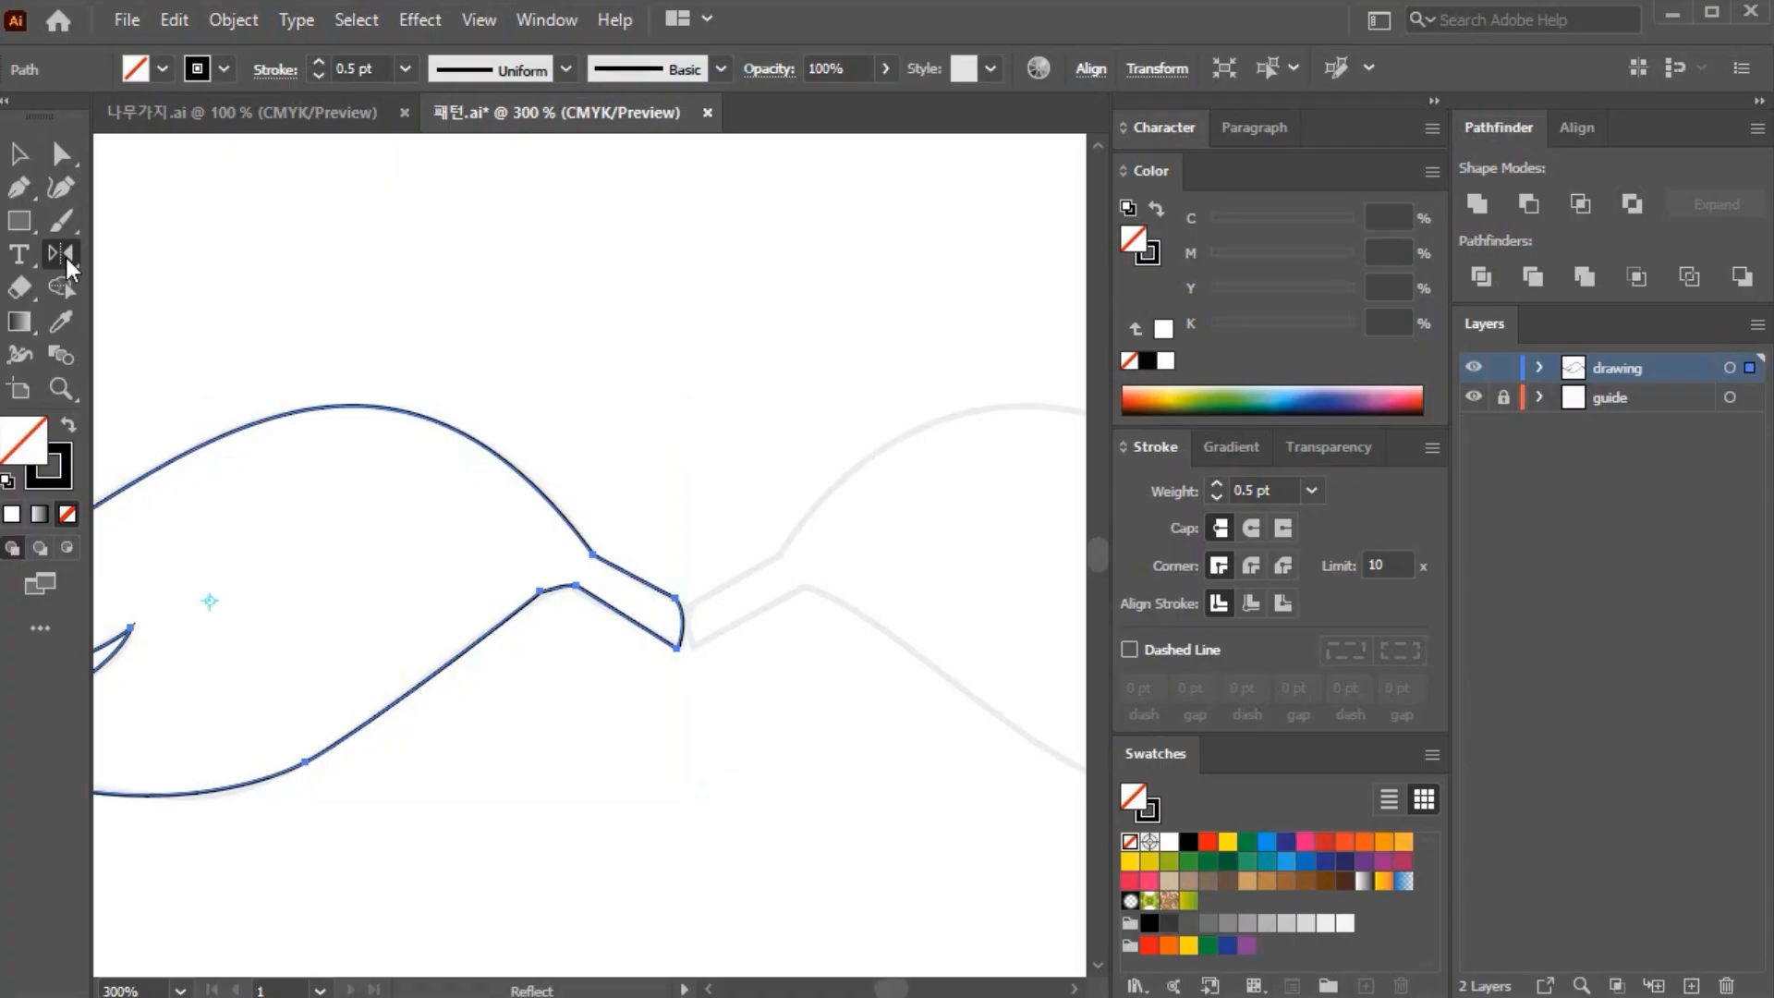
{"action": "left_click", "coordinate": [684, 625], "text": "alt"}
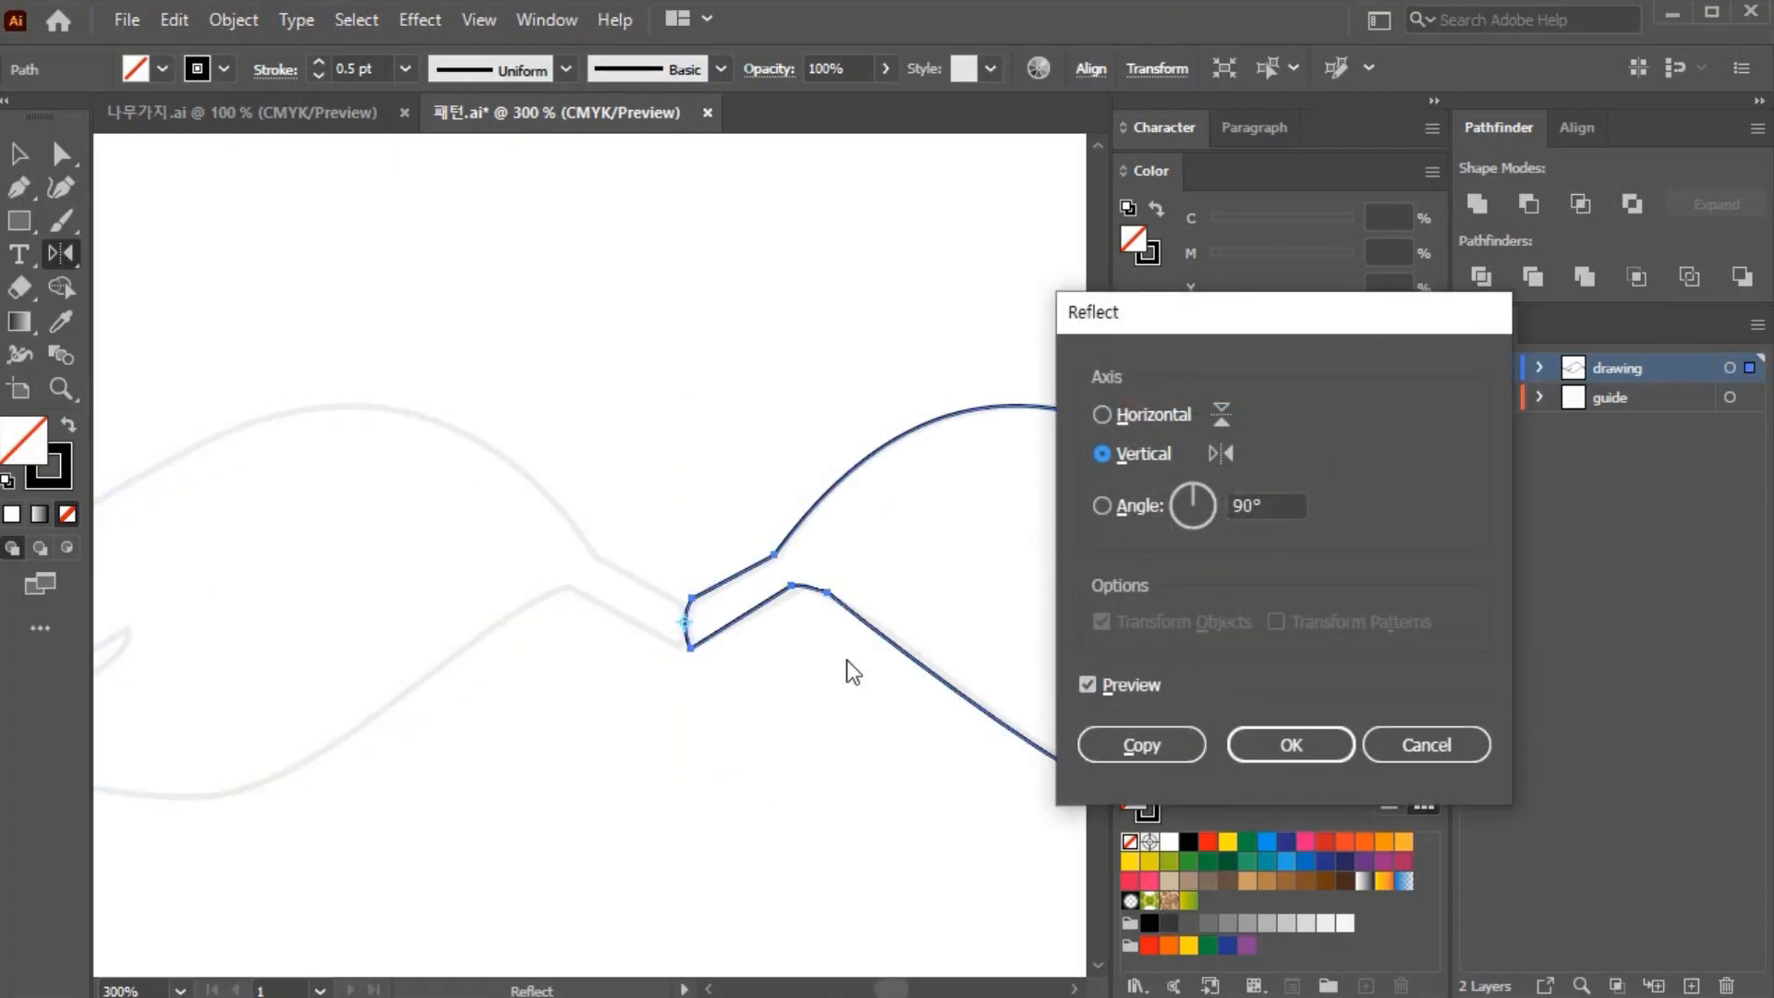
{"action": "left_click", "coordinate": [1186, 740]}
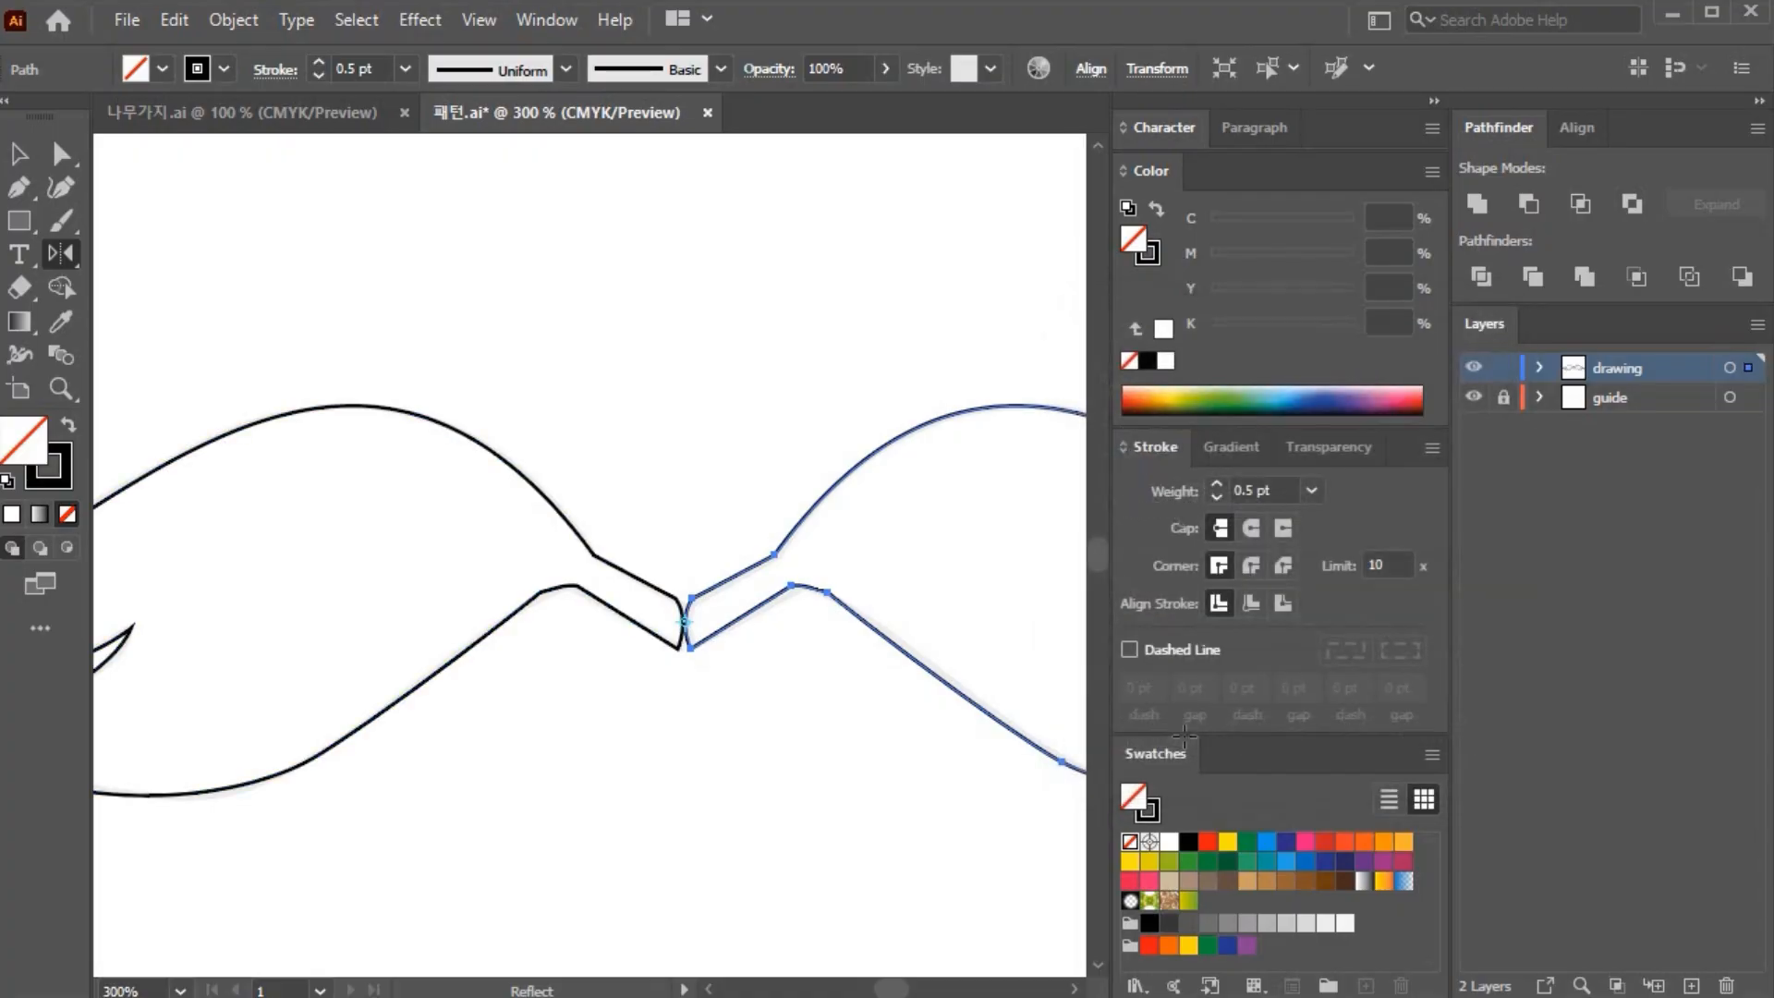
{"action": "left_click", "coordinate": [20, 153]}
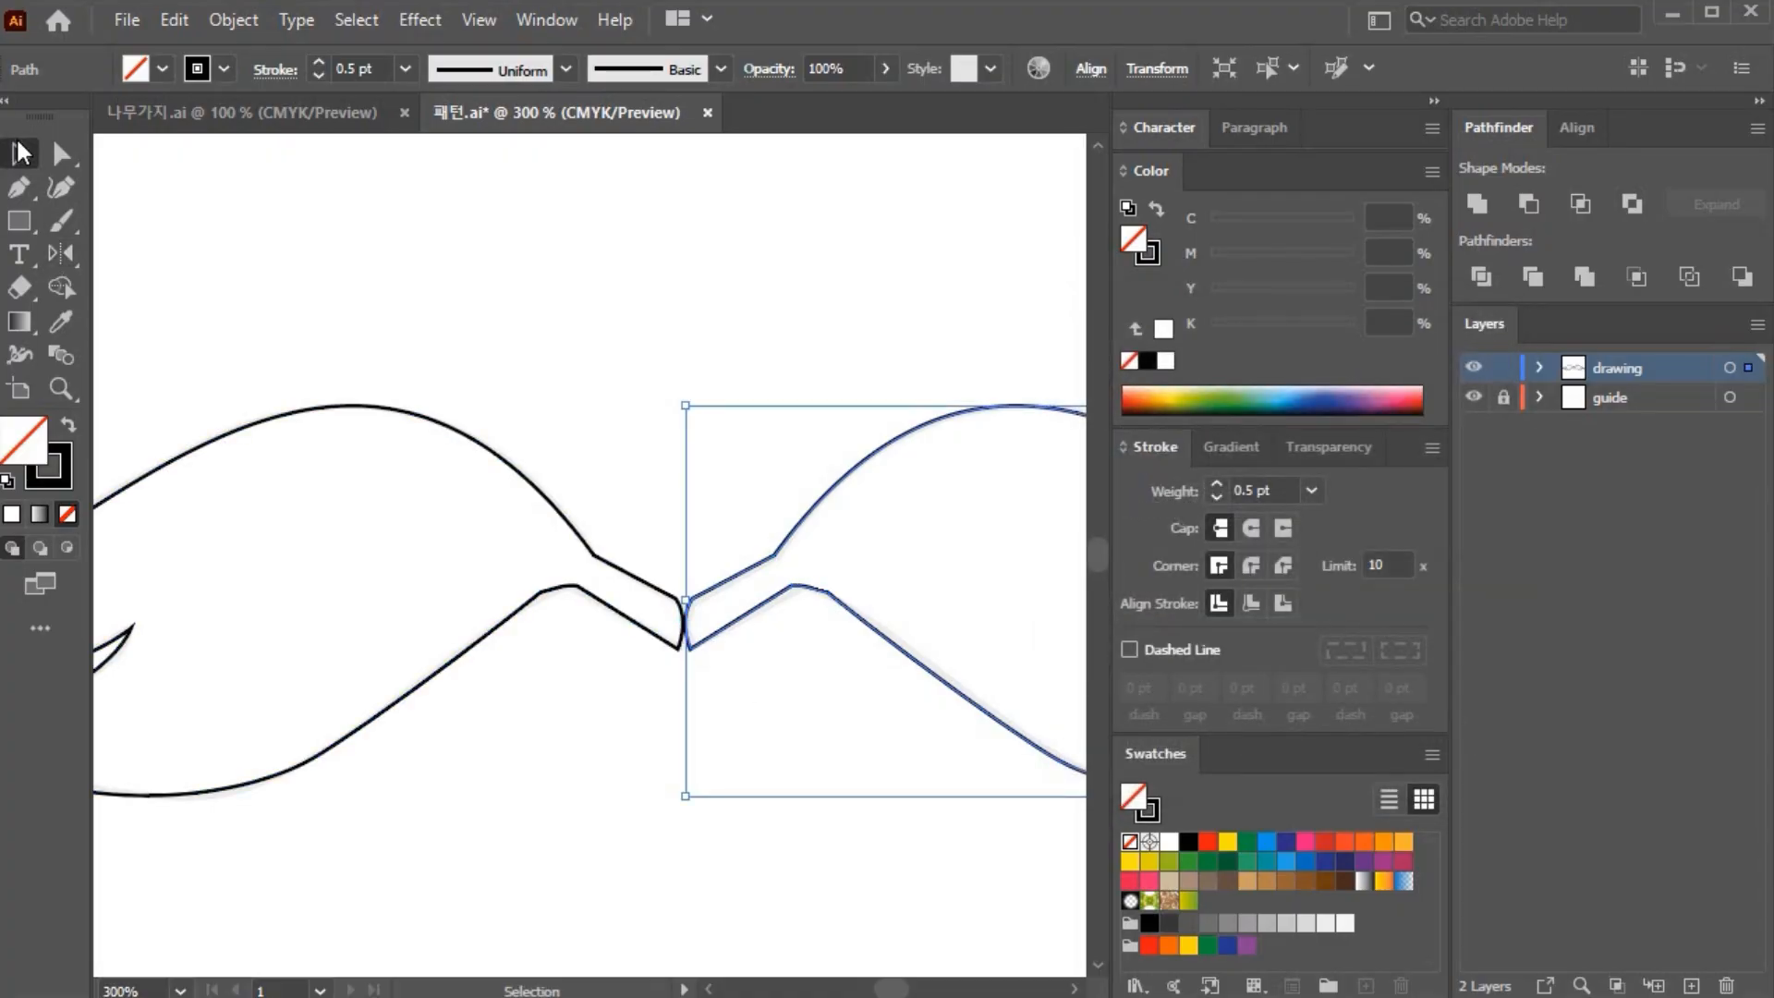
{"action": "left_click_drag", "start_coordinate": [878, 845], "coordinate": [578, 460]}
{"action": "key", "text": "a"}
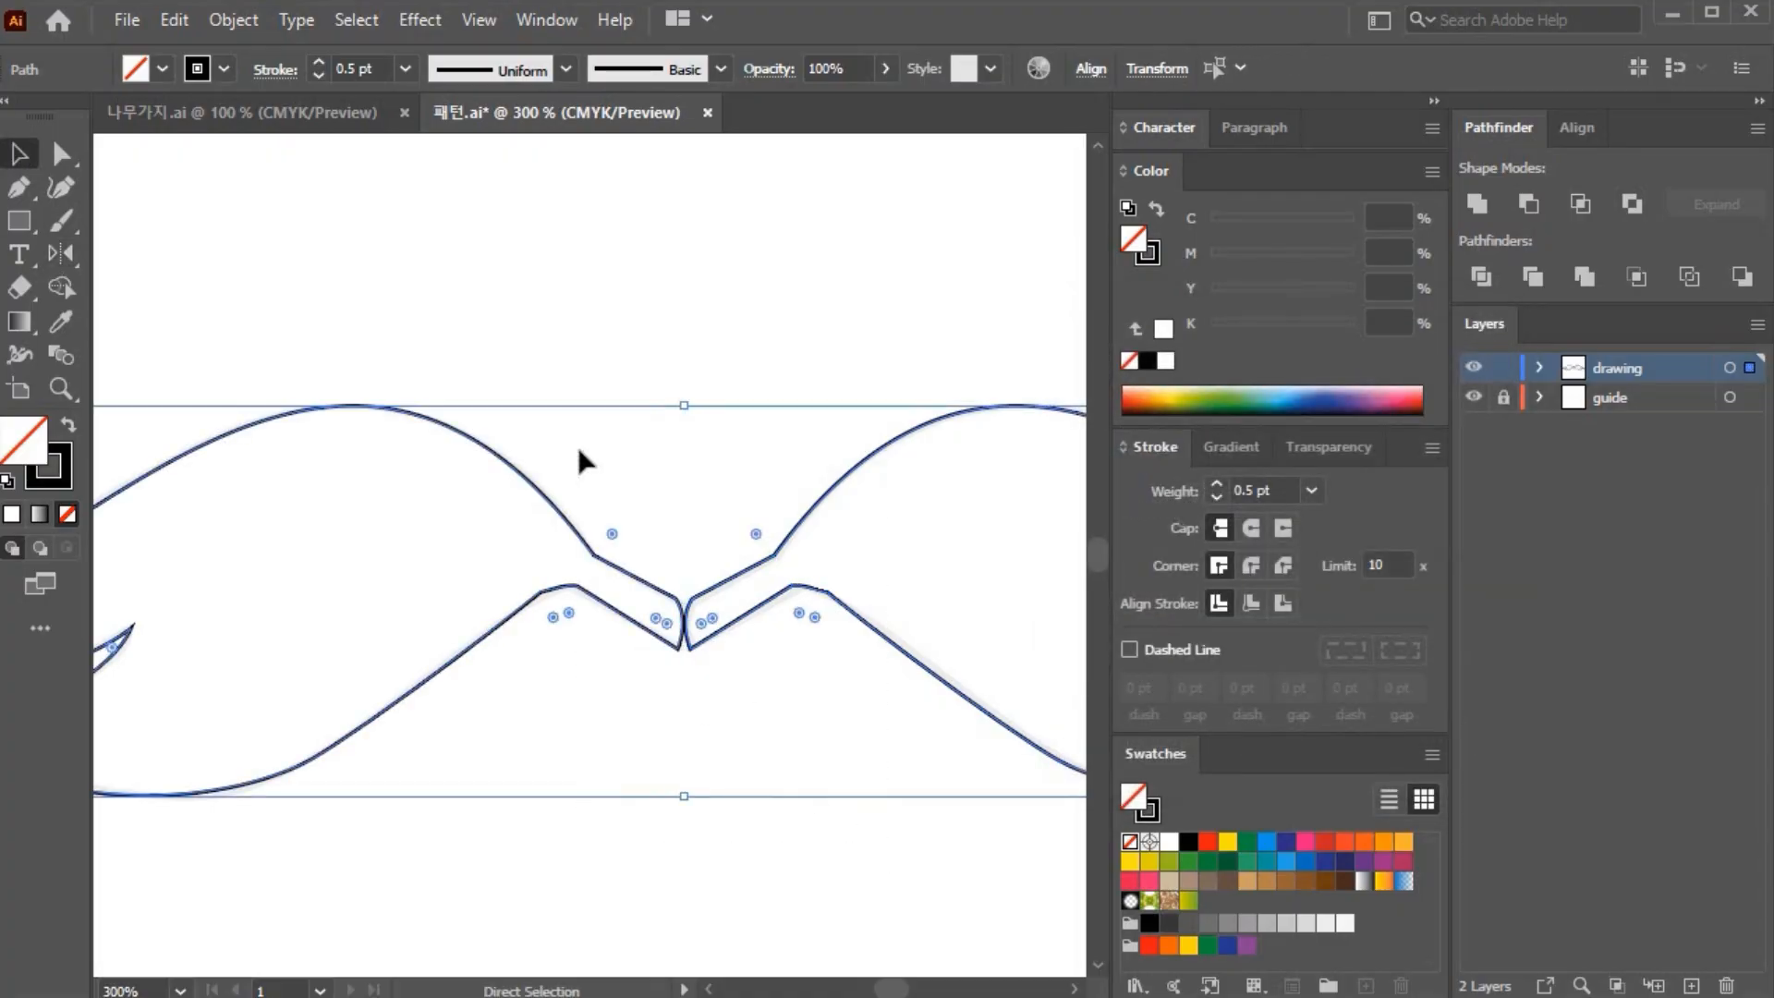
{"action": "key", "text": "v"}
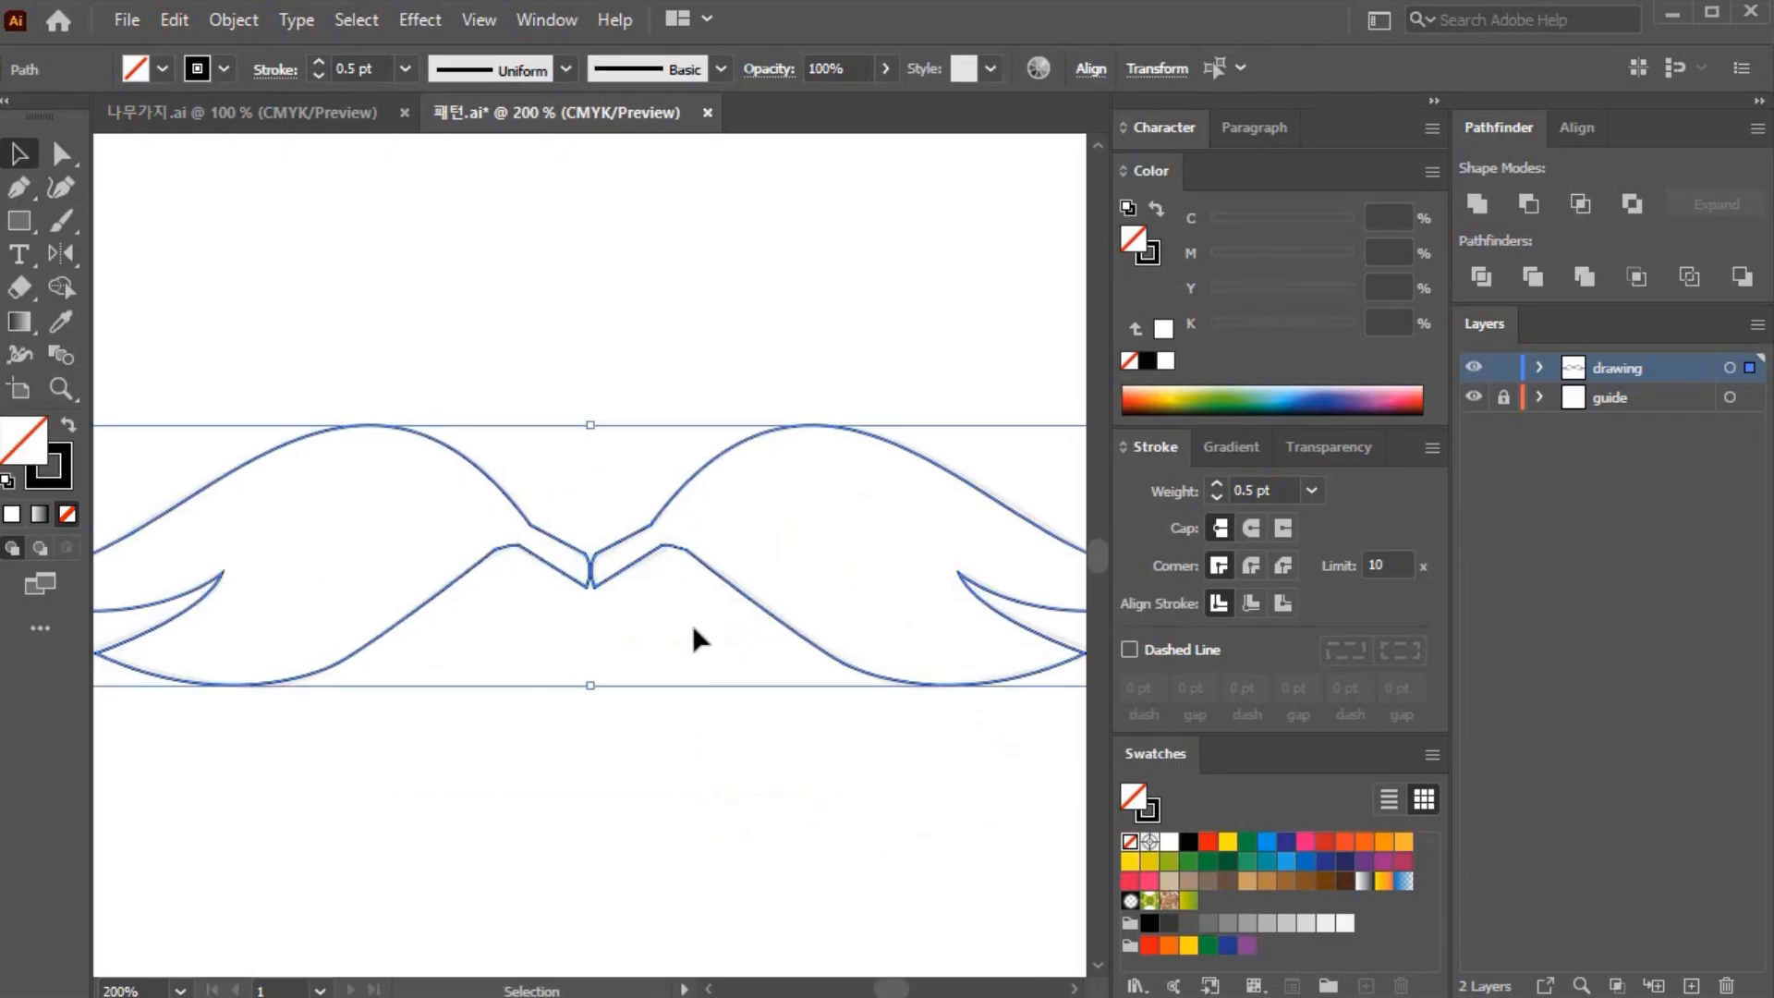
{"action": "left_click", "coordinate": [879, 788]}
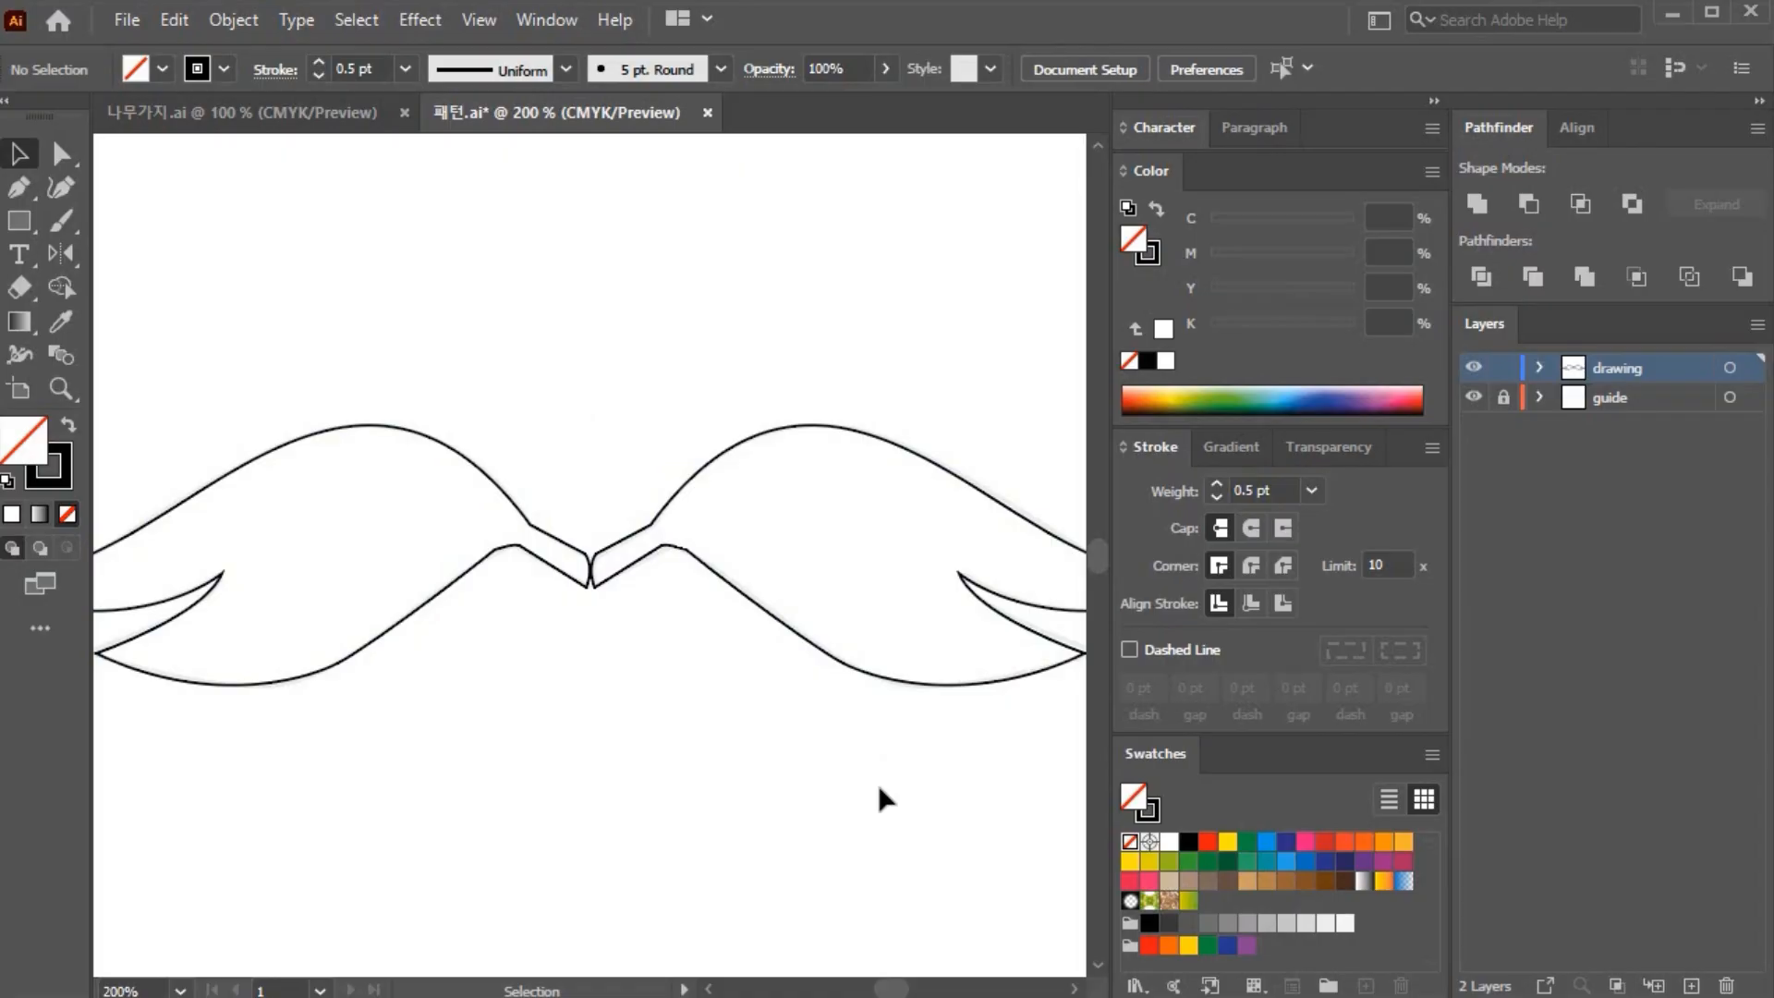
Step: Draw a sample square above the right wing and fill it with a white-to-black linear gradient
{"action": "left_click", "coordinate": [18, 219]}
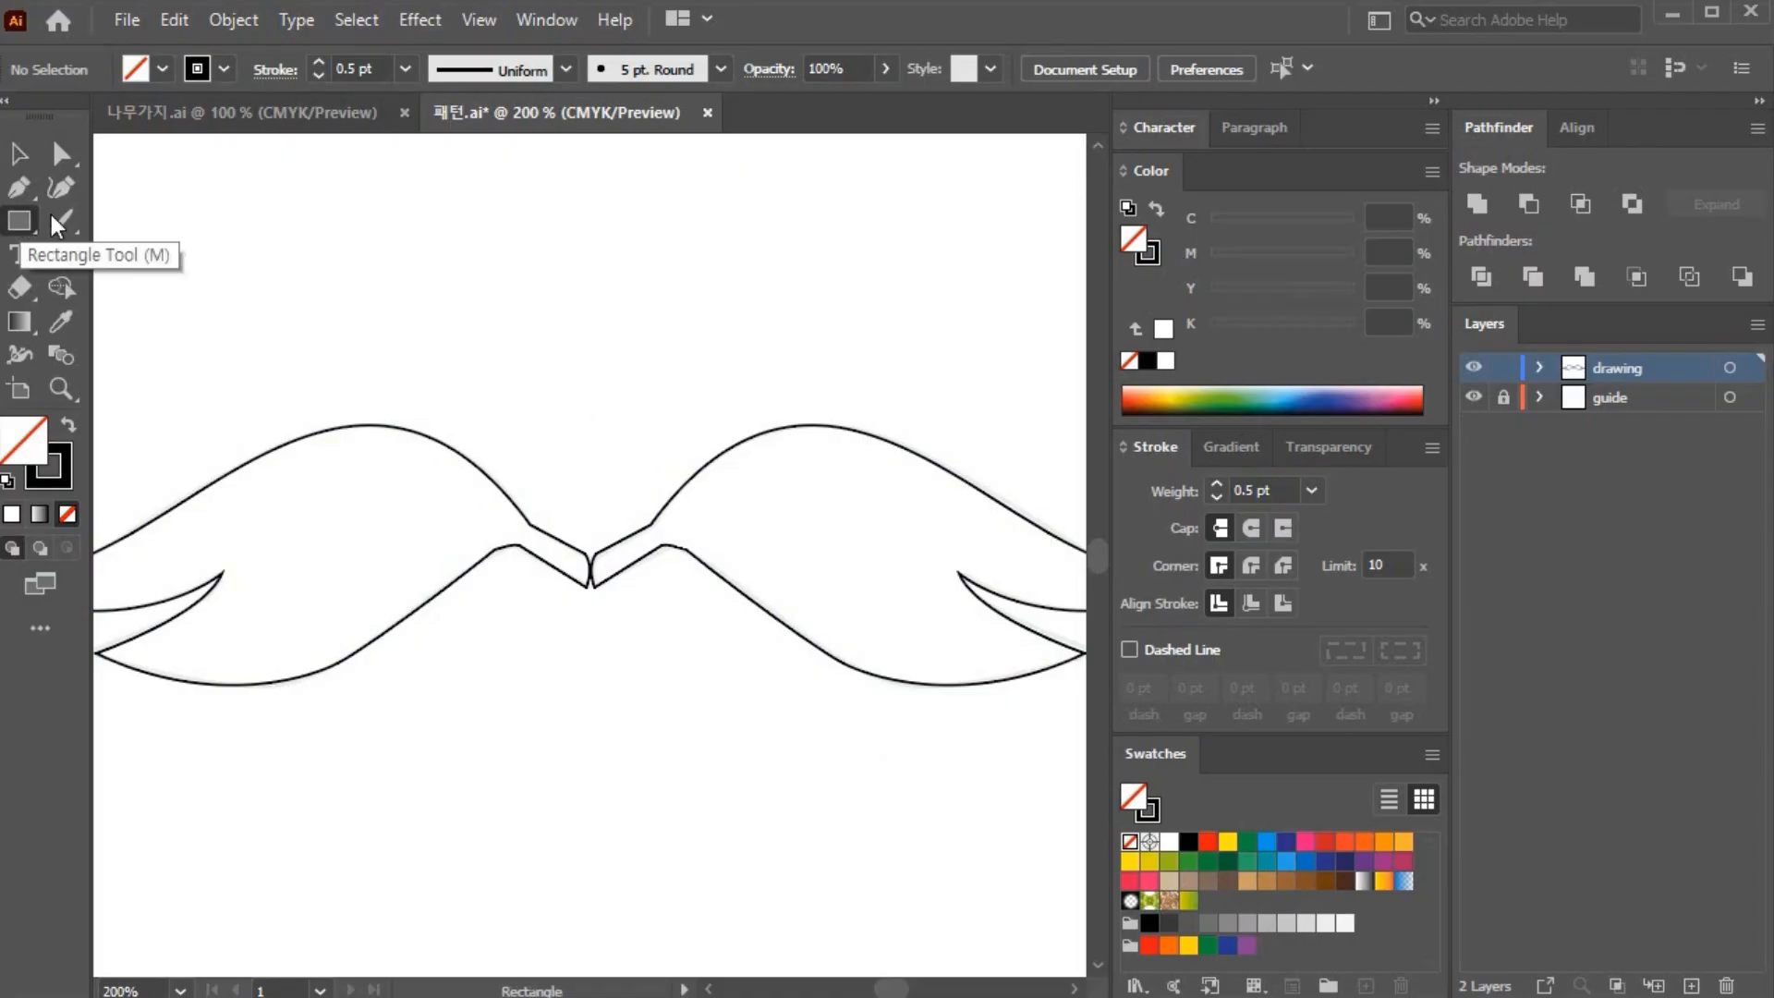
{"action": "left_click_drag", "start_coordinate": [715, 174], "coordinate": [929, 319]}
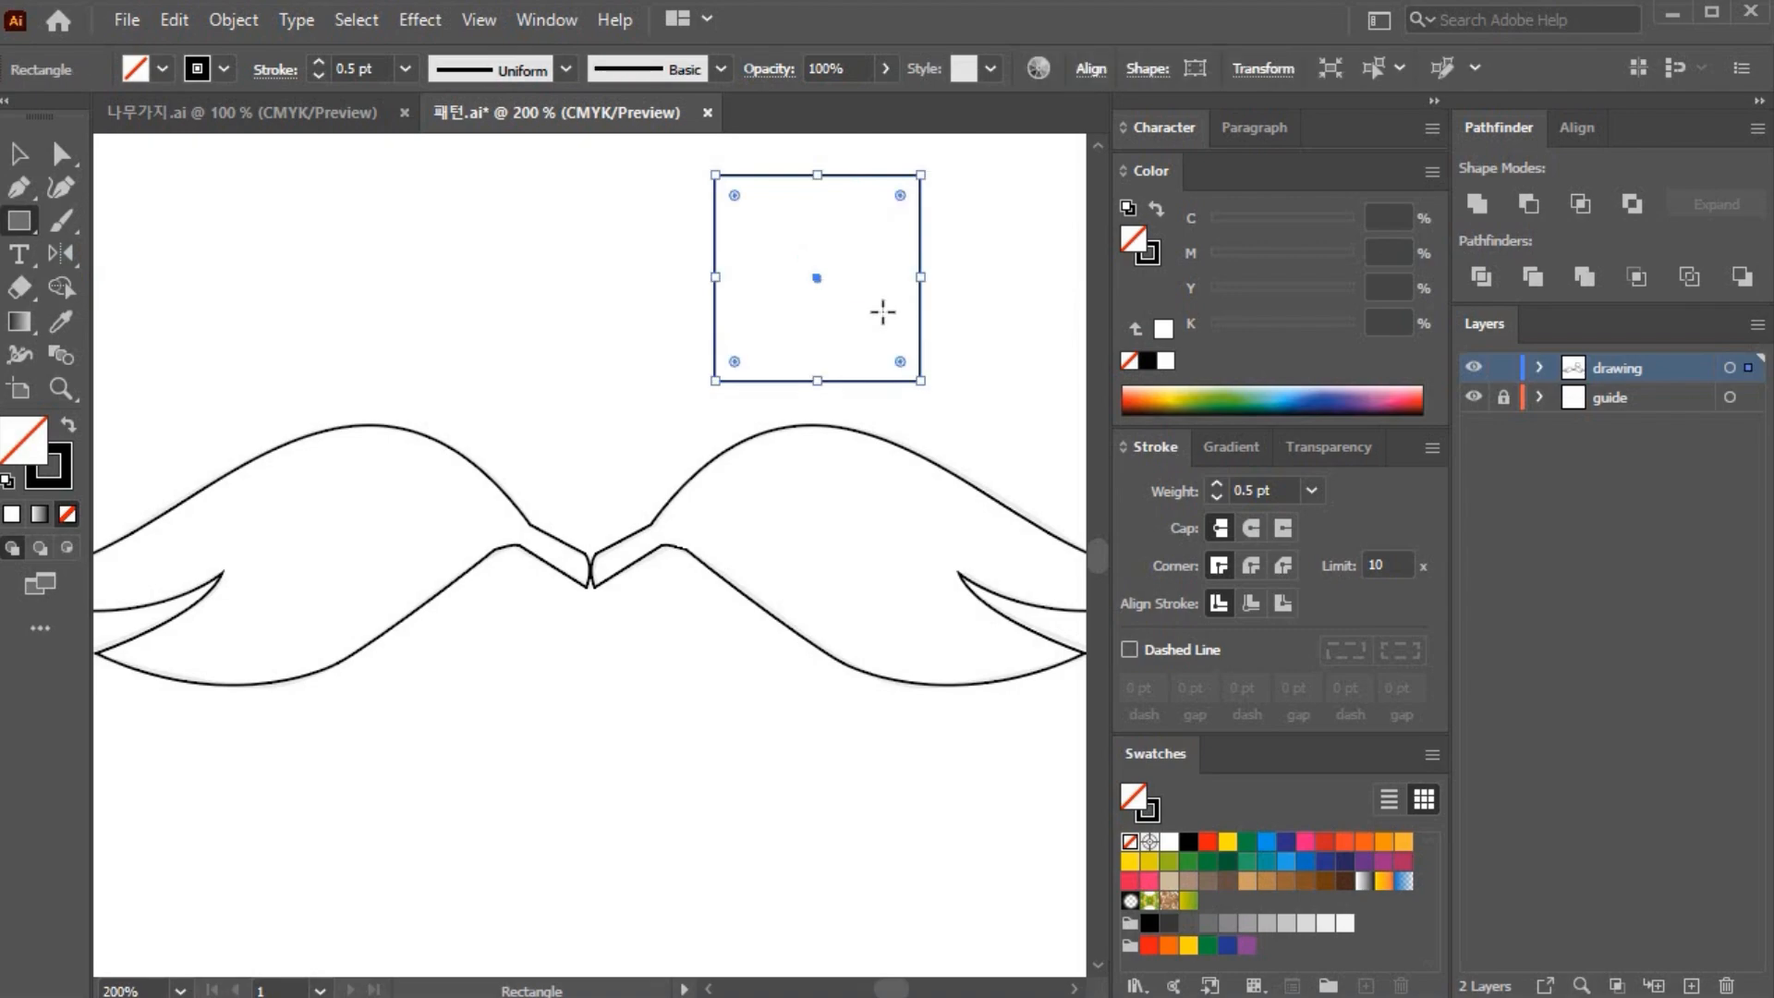
{"action": "left_click", "coordinate": [20, 321]}
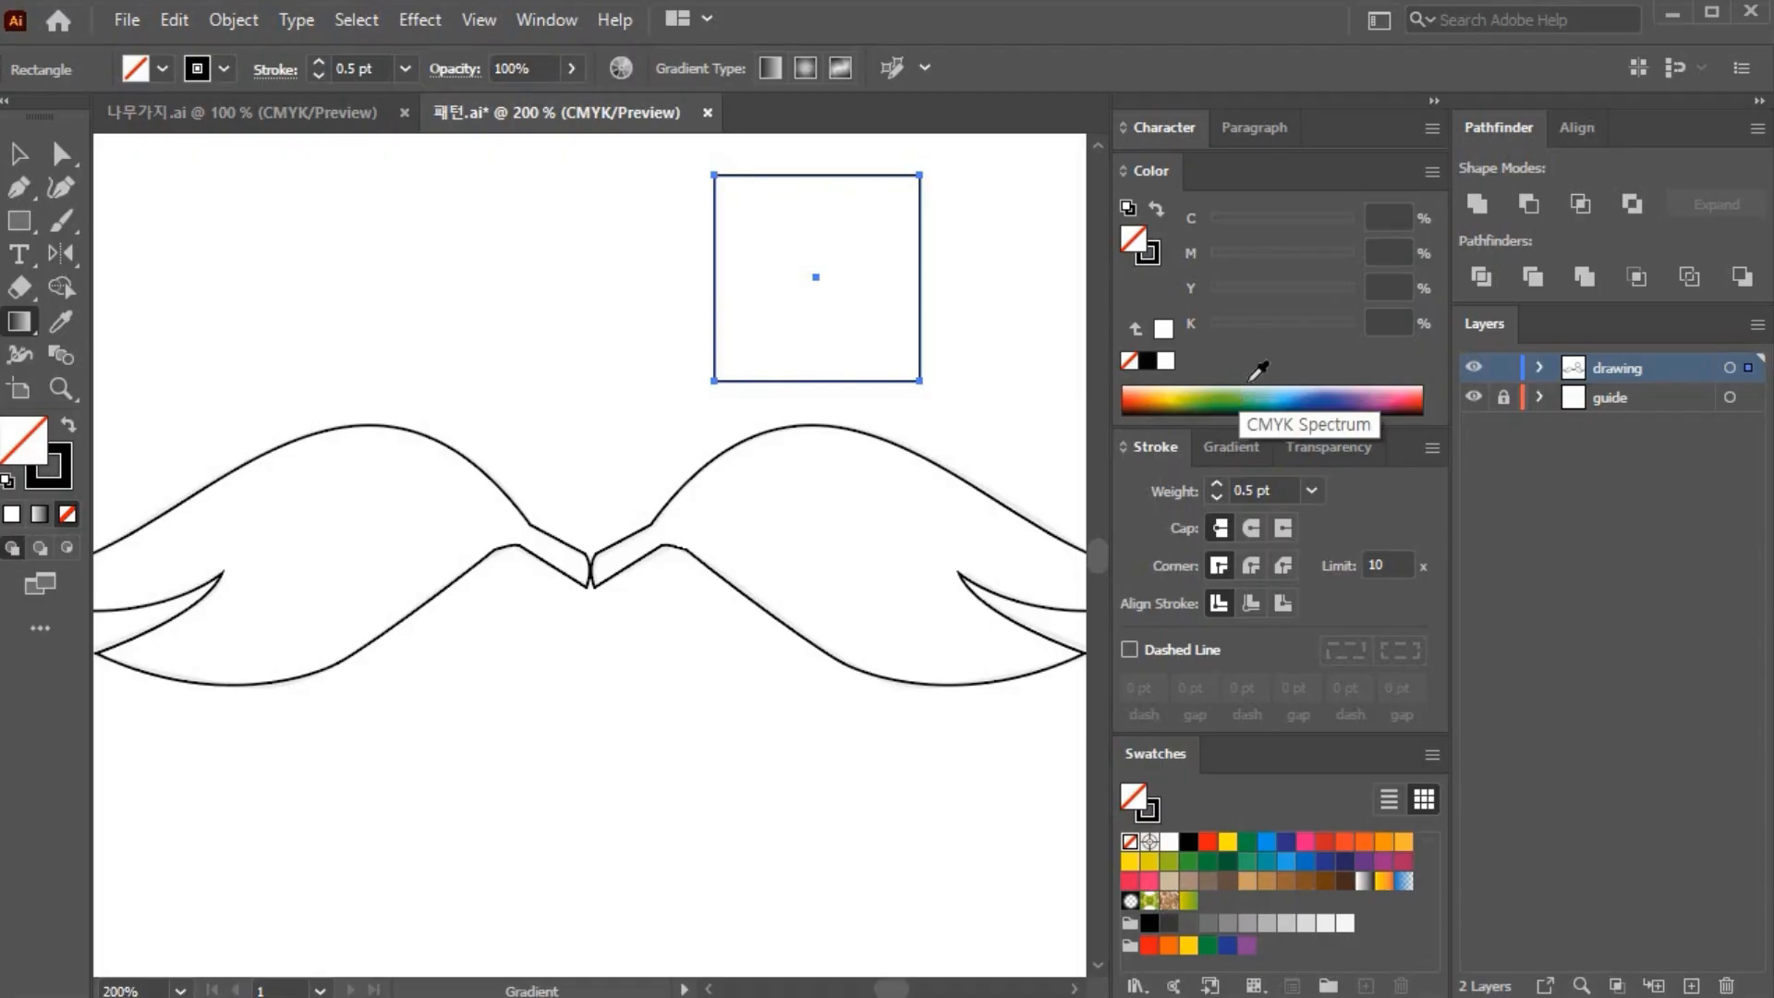
{"action": "left_click", "coordinate": [1231, 447]}
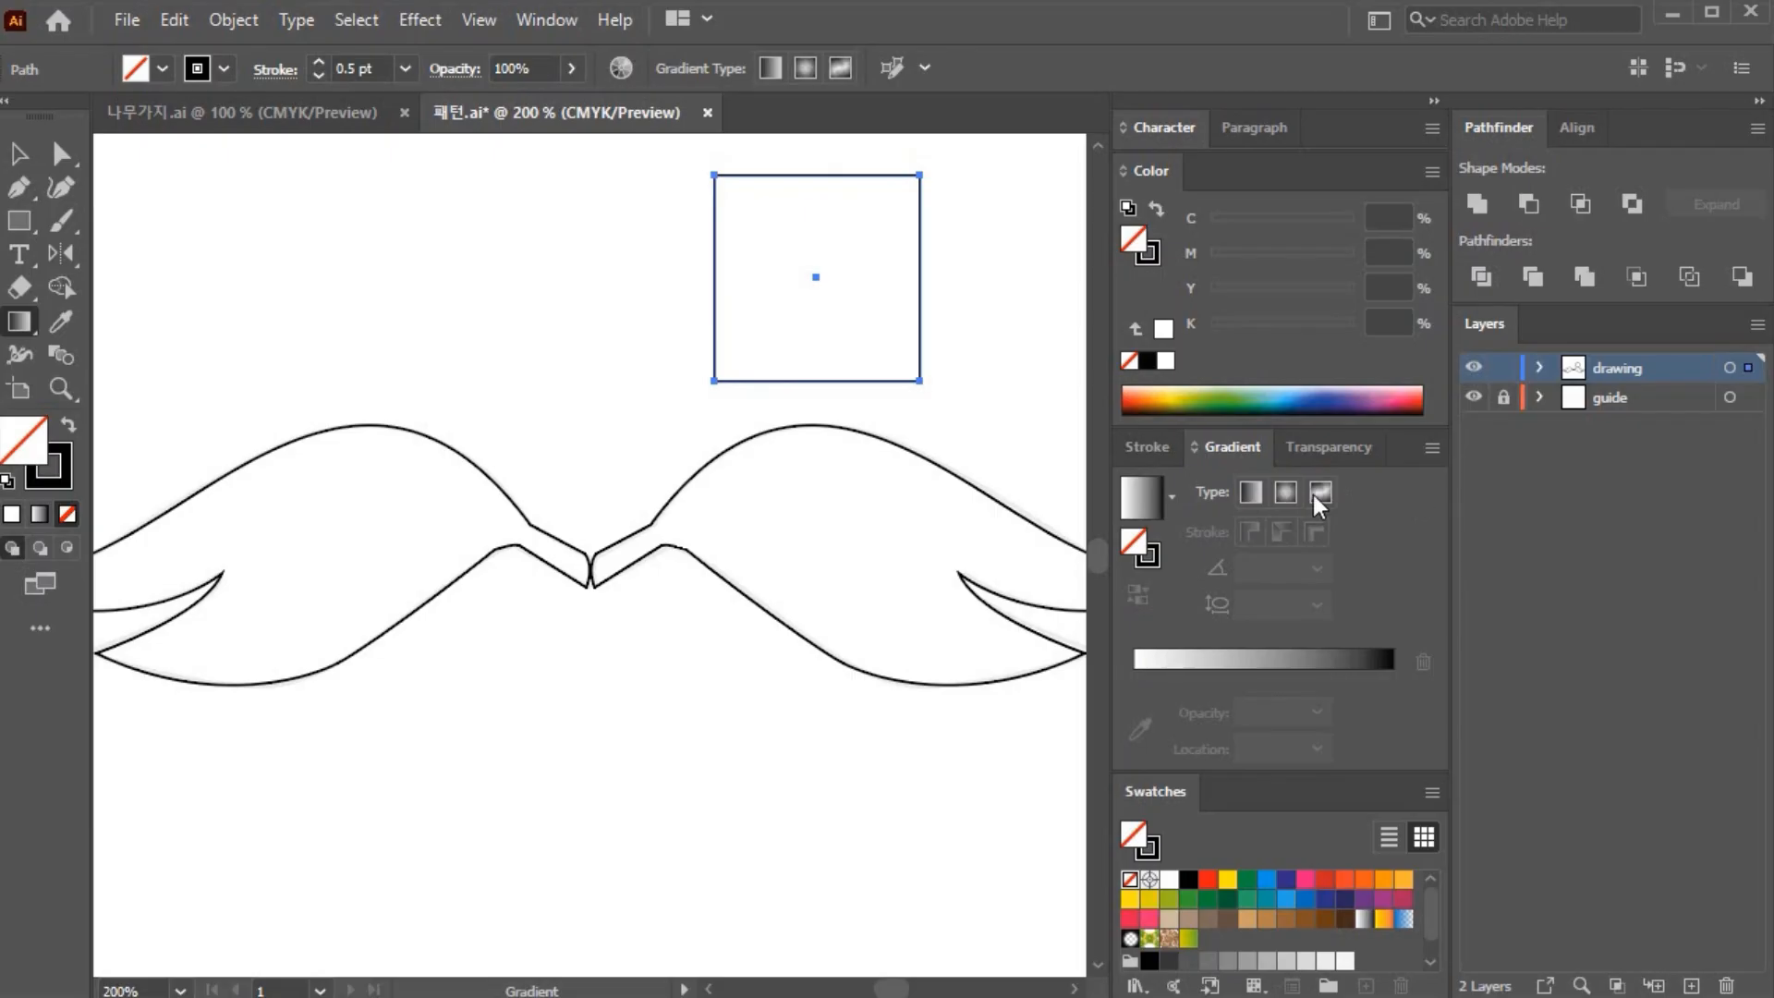
{"action": "left_click", "coordinate": [1136, 503]}
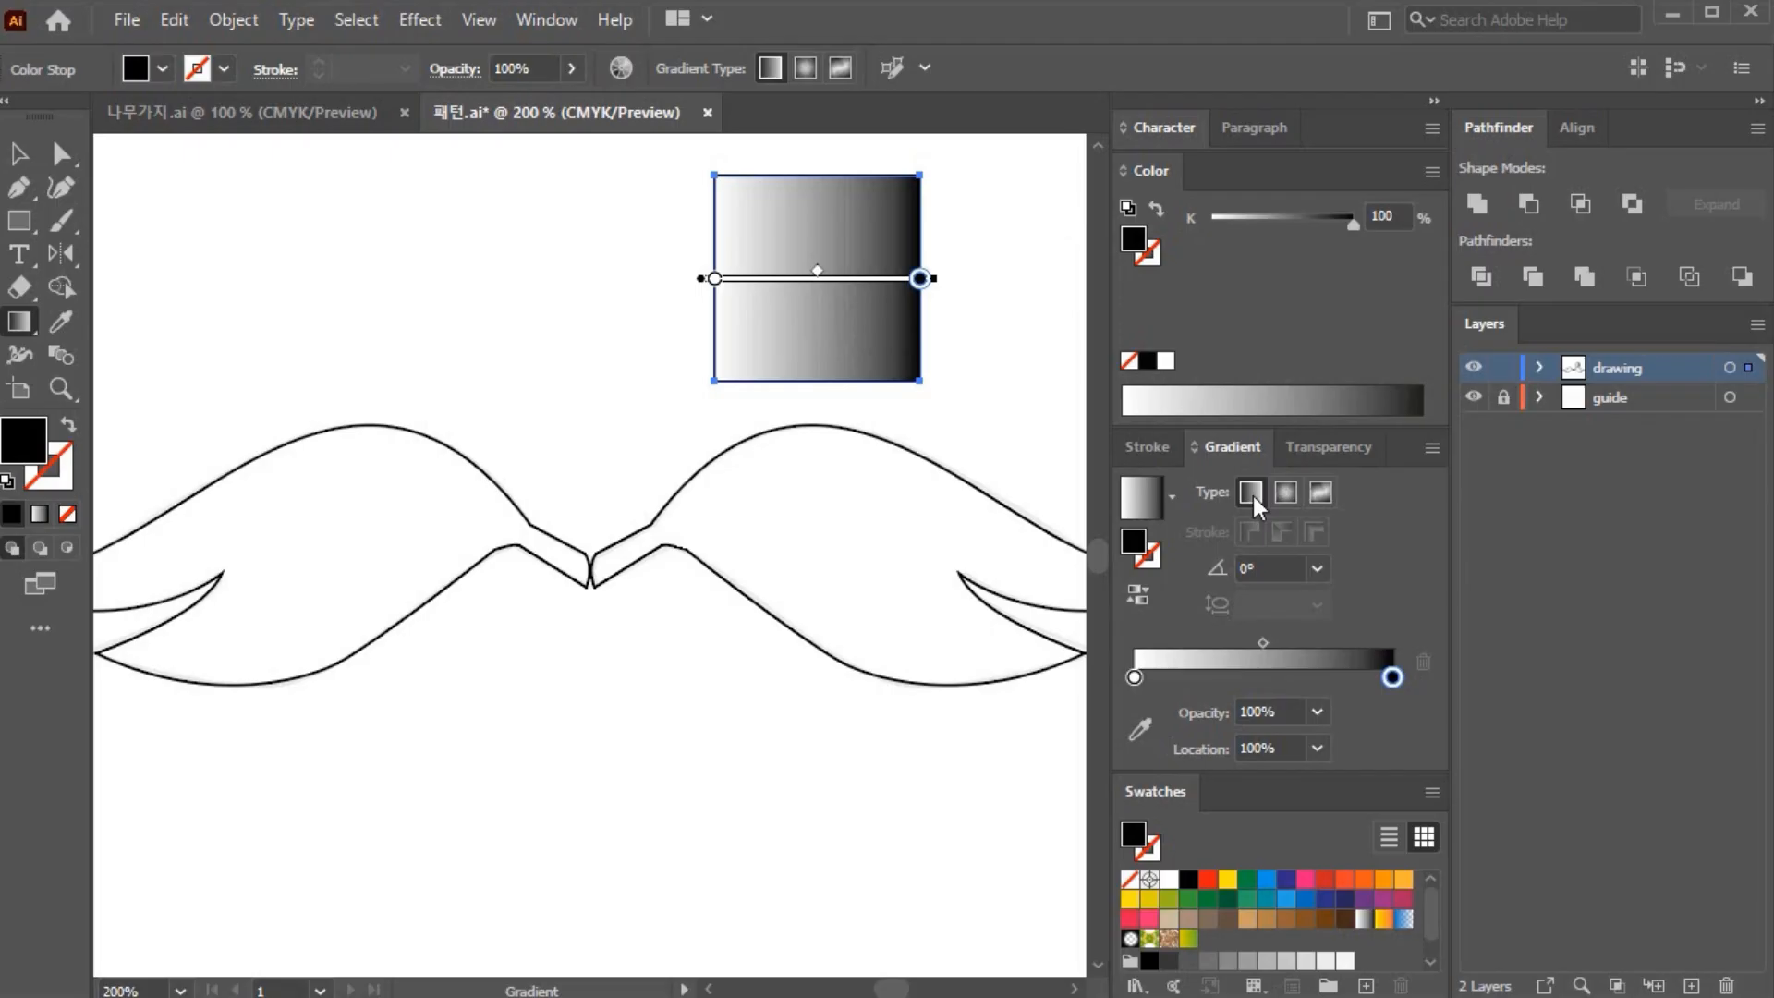
Step: Switch the square's white gradient stop to CMYK and set it to C 25, M 0, Y 100, K 0
{"action": "left_click", "coordinate": [1134, 677]}
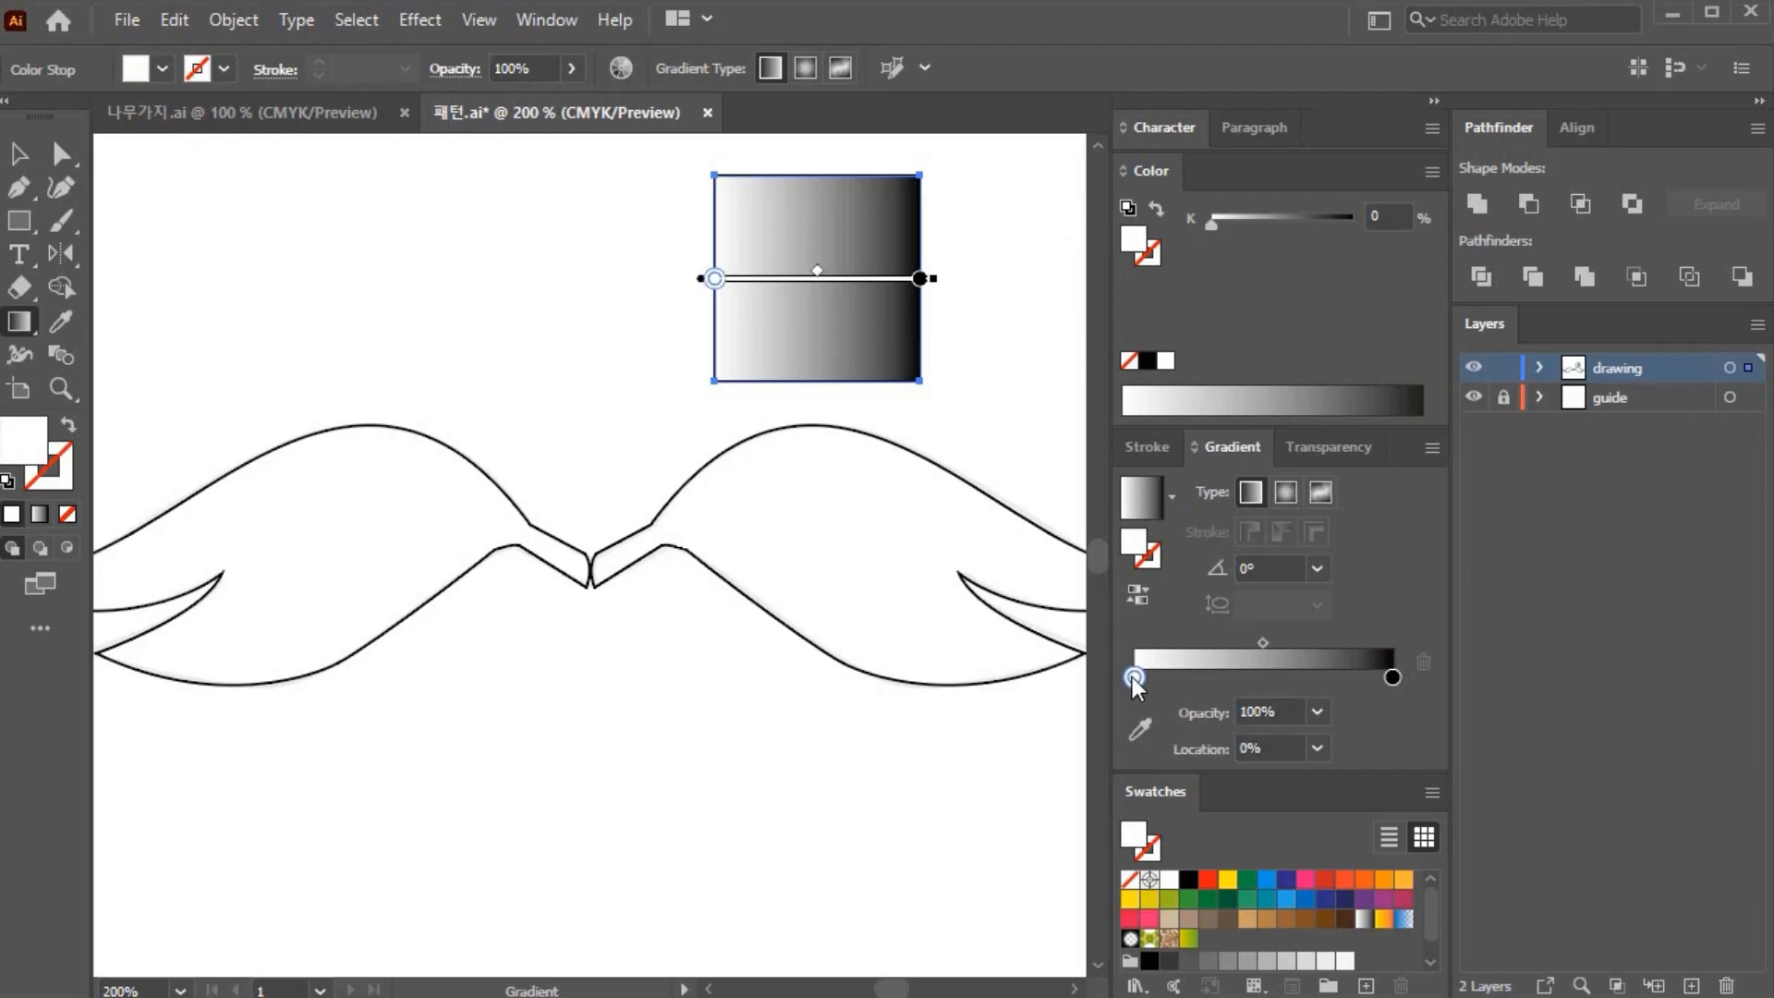
{"action": "double_click", "coordinate": [1133, 676]}
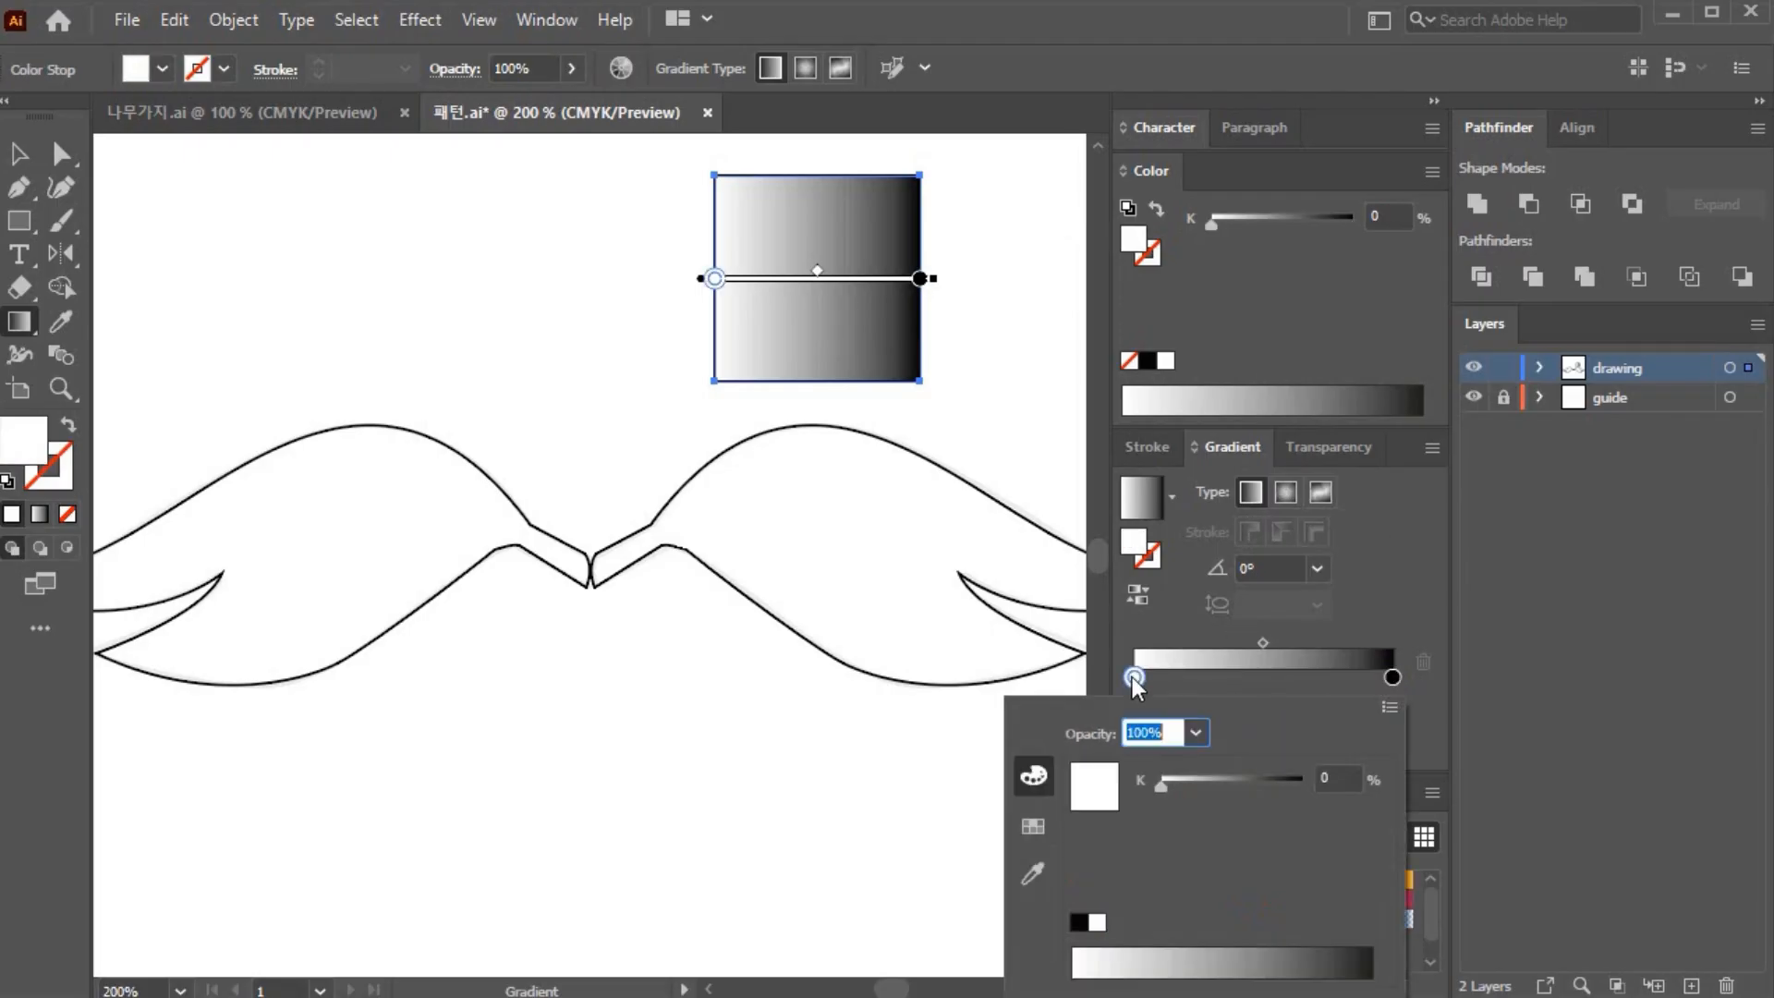
{"action": "left_click", "coordinate": [1390, 702]}
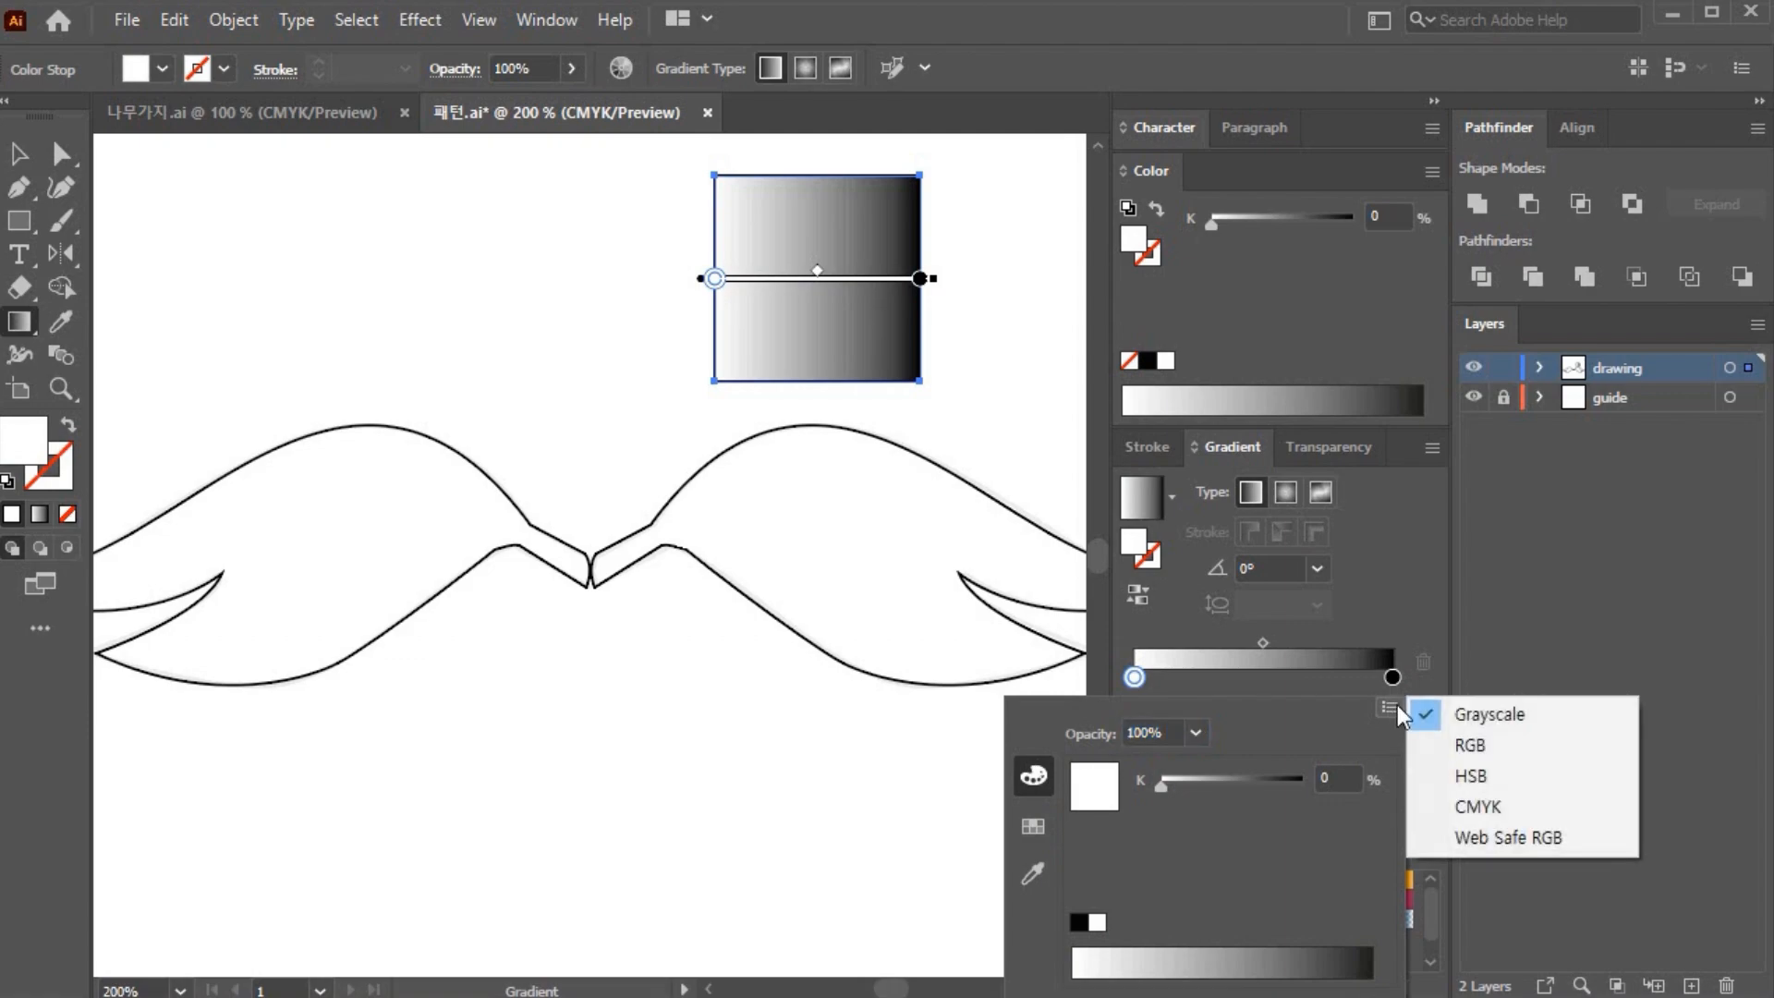
{"action": "left_click", "coordinate": [1520, 804]}
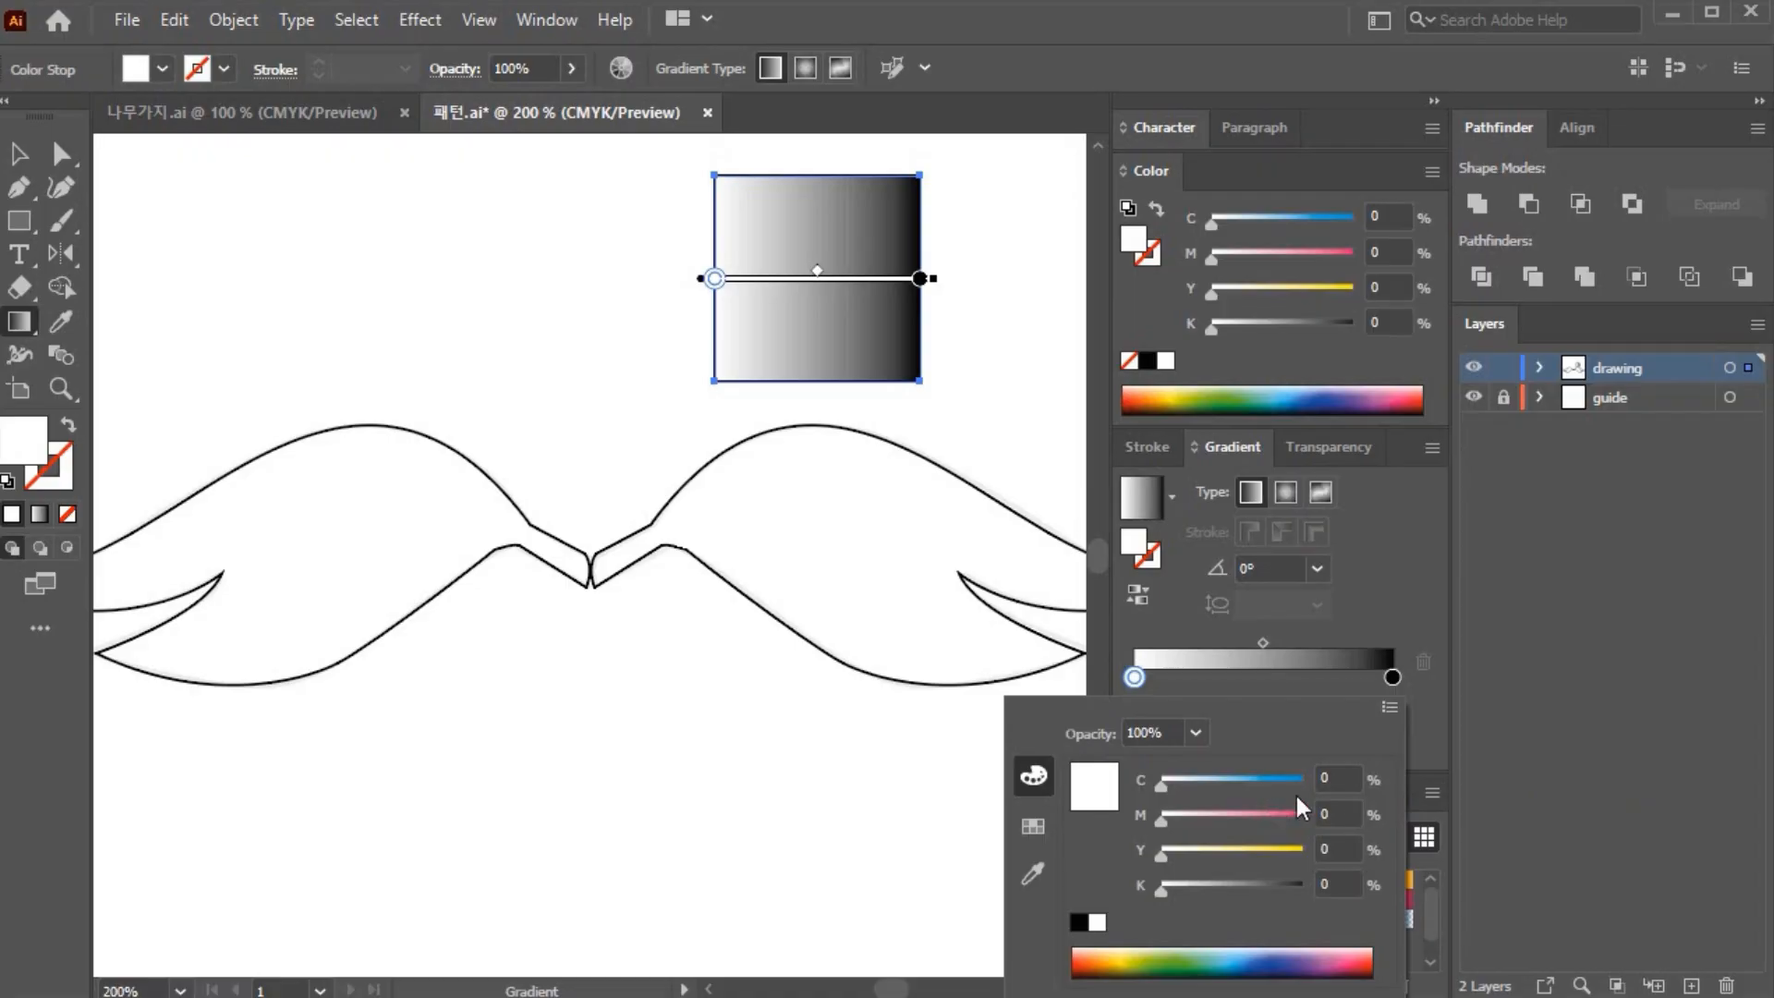
{"action": "left_click", "coordinate": [1334, 779]}
{"action": "type", "text": "25"}
{"action": "left_click", "coordinate": [1310, 844]}
{"action": "type", "text": "1"}
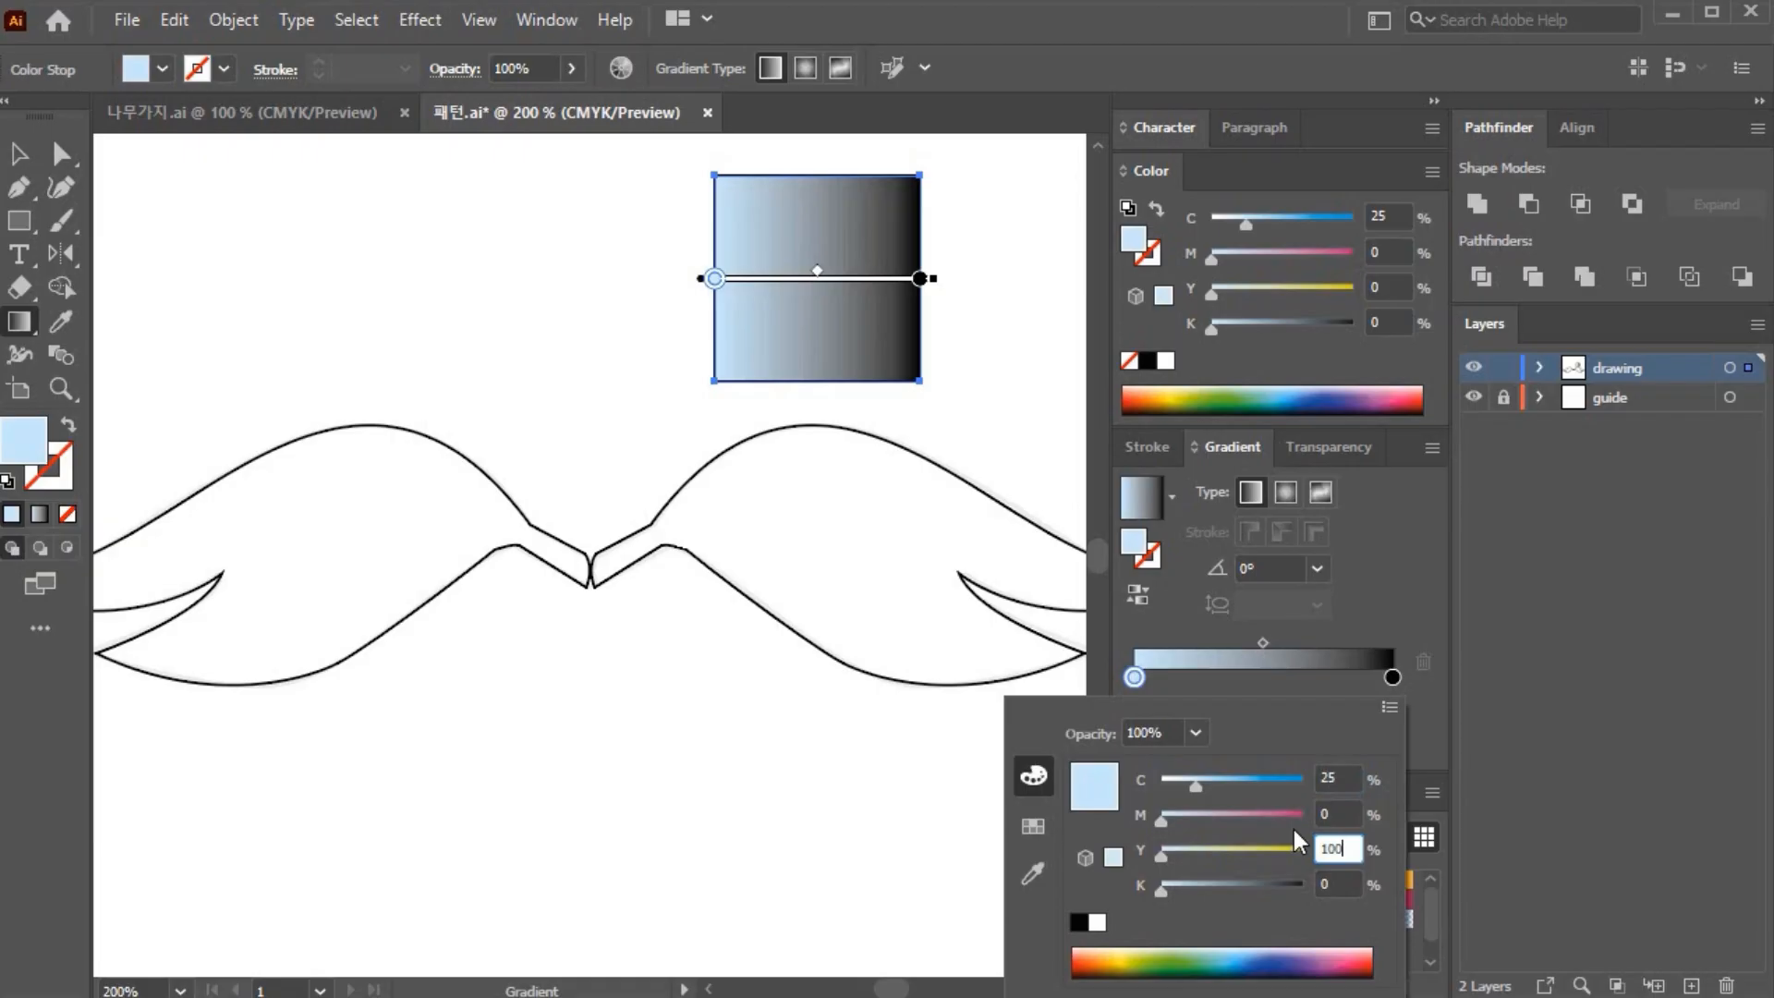
{"action": "type", "text": "00"}
{"action": "key", "text": "Tab"}
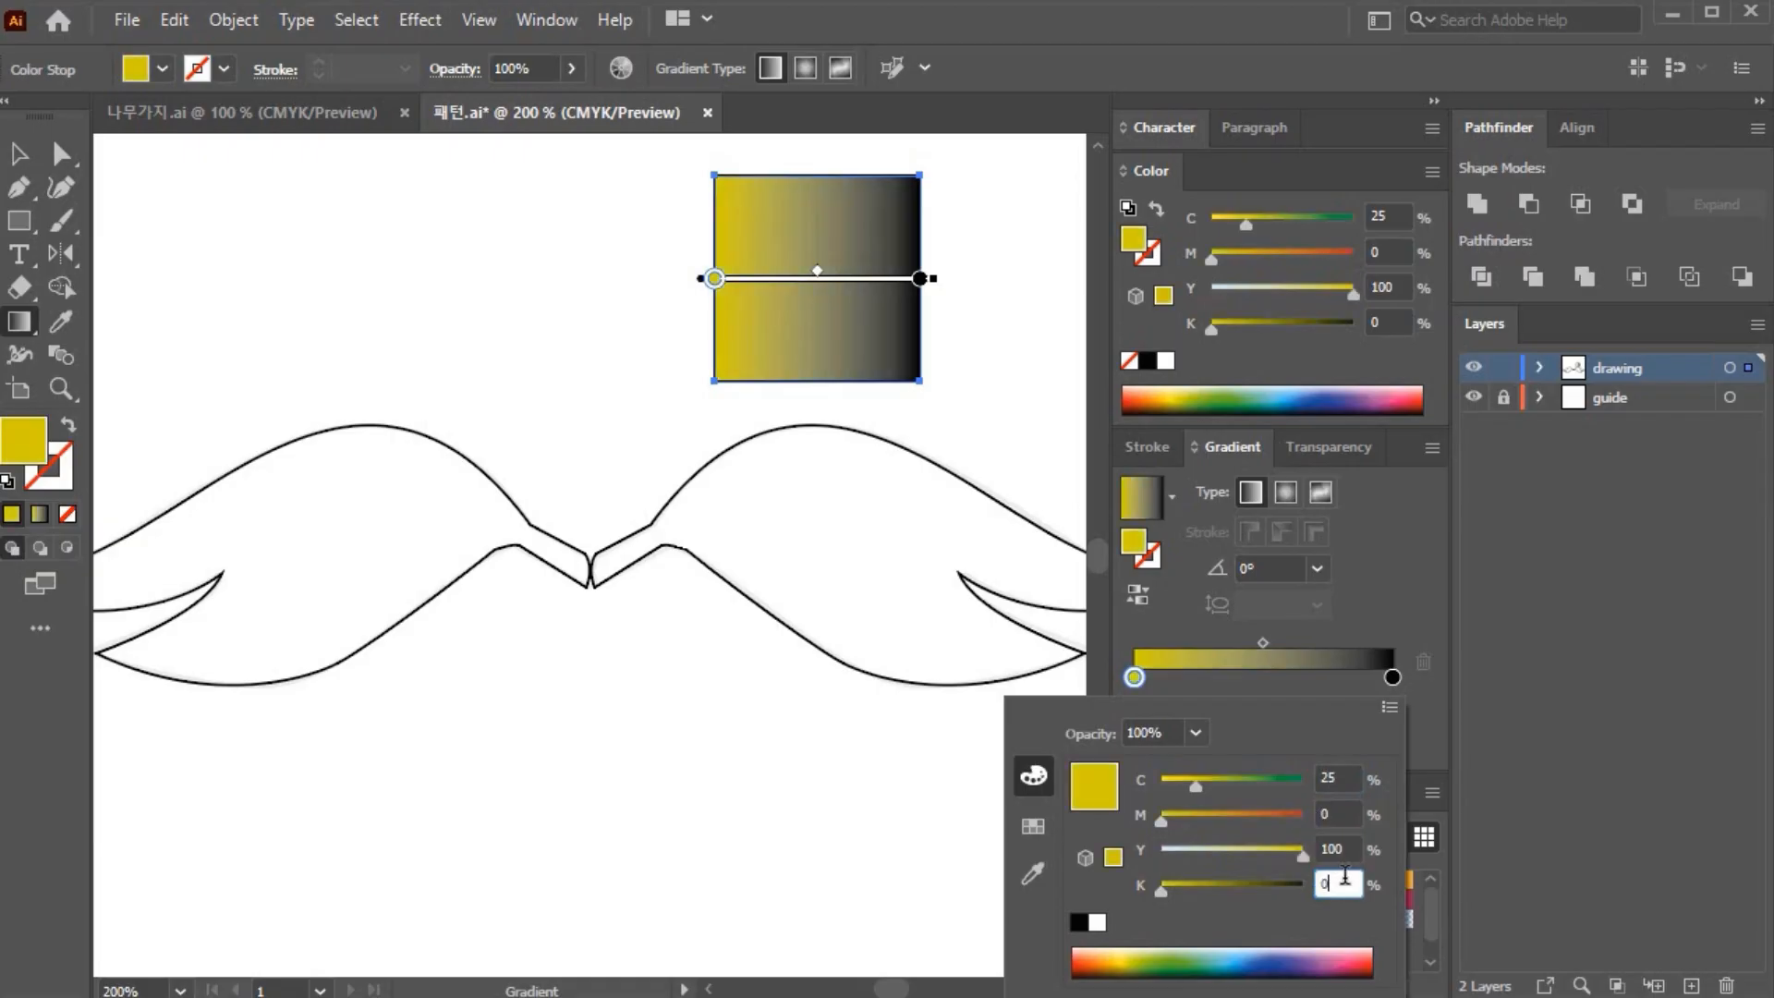
{"action": "key", "text": "Escape"}
Step: Switch the square's black gradient stop to CMYK and set it to C 66, M 0, Y 100, K 0
{"action": "left_click", "coordinate": [1392, 675]}
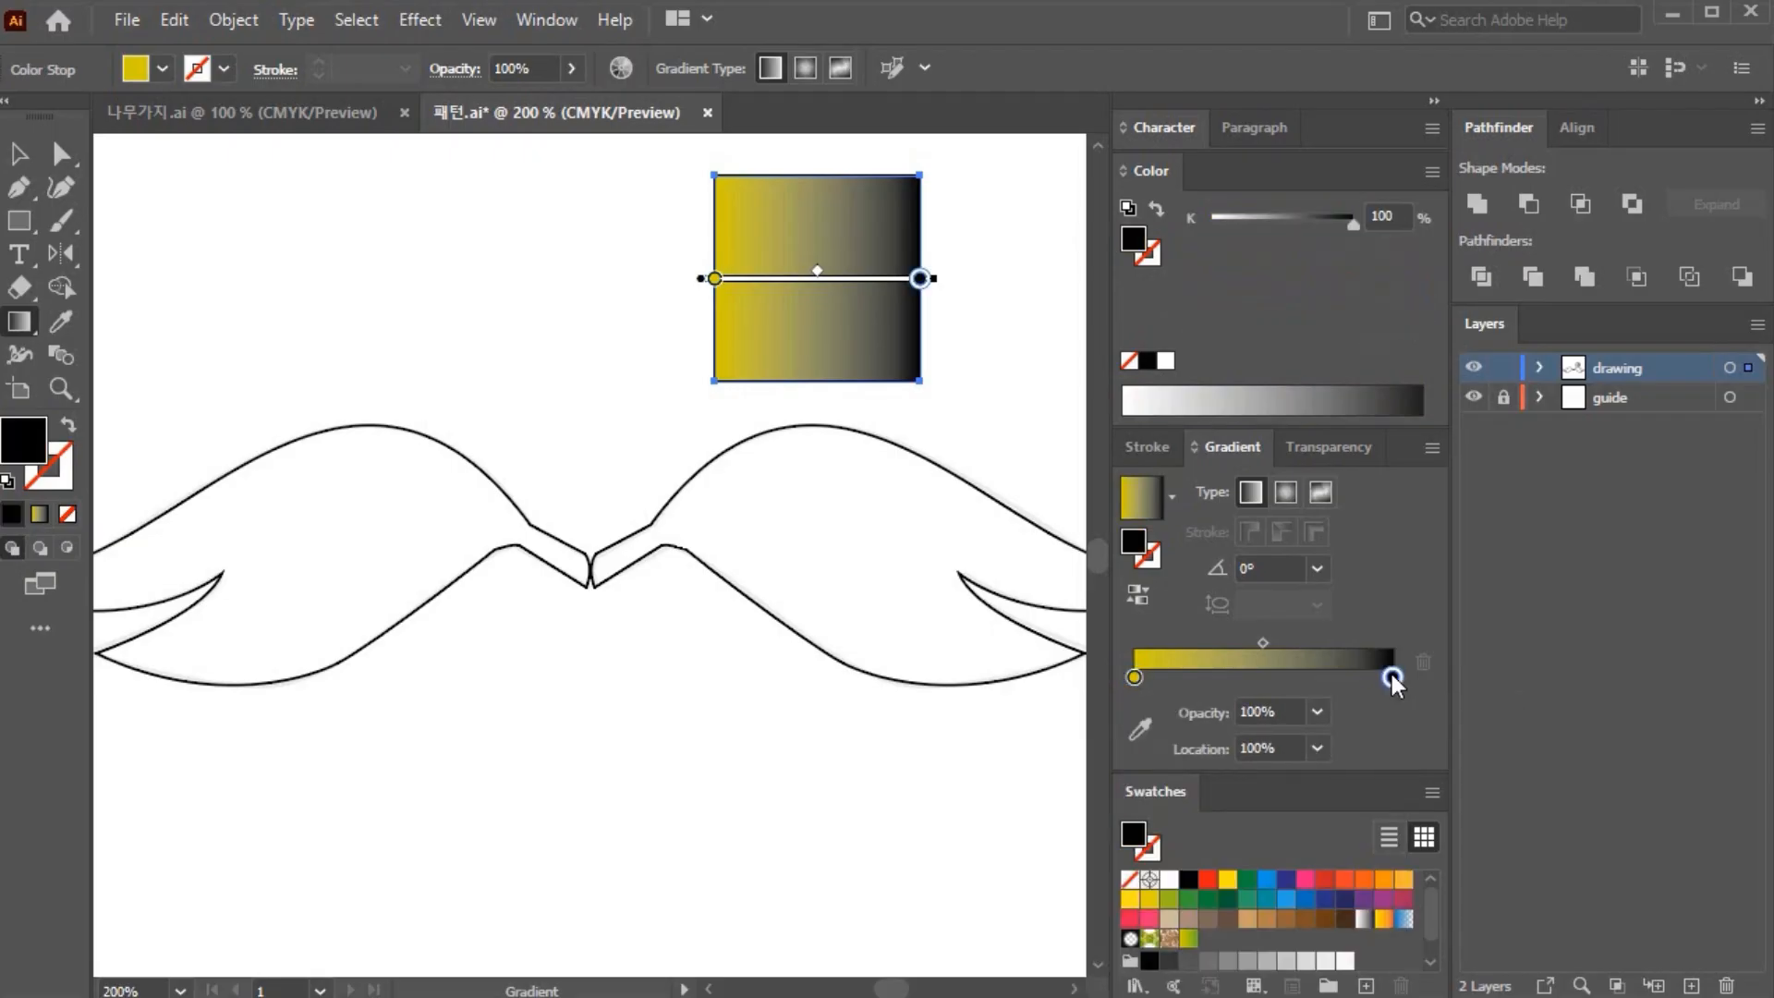
{"action": "double_click", "coordinate": [1391, 676]}
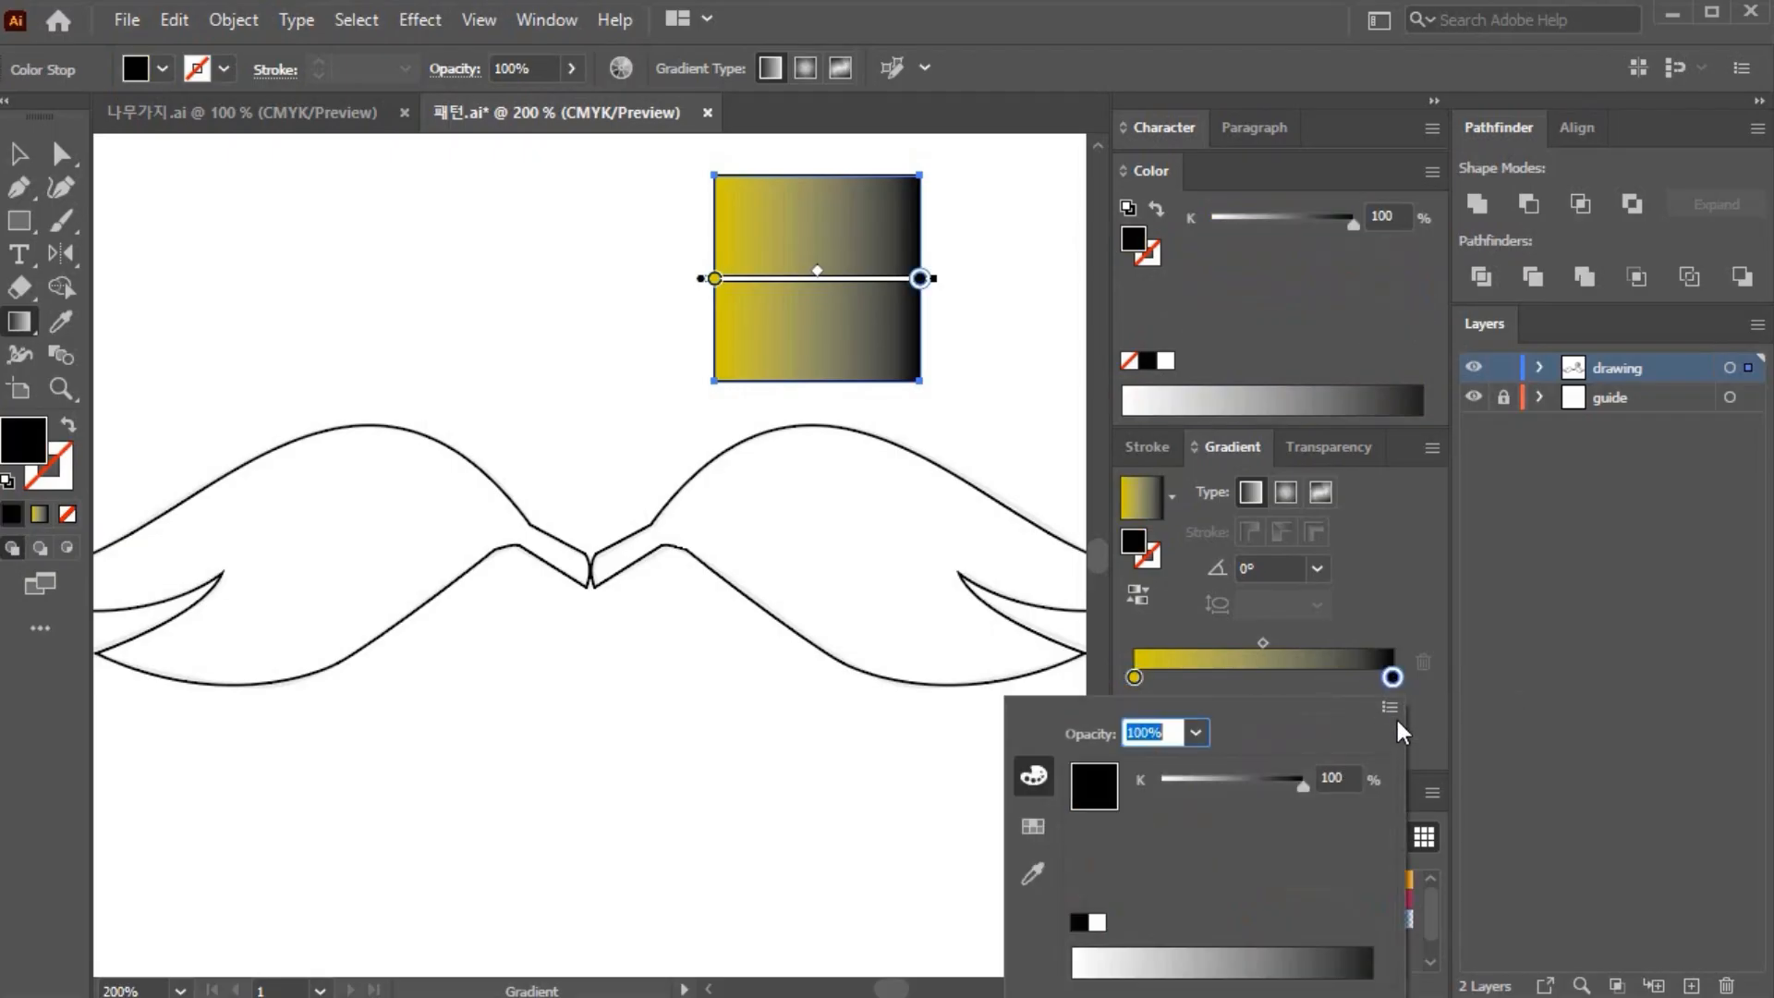
{"action": "left_click", "coordinate": [1391, 710]}
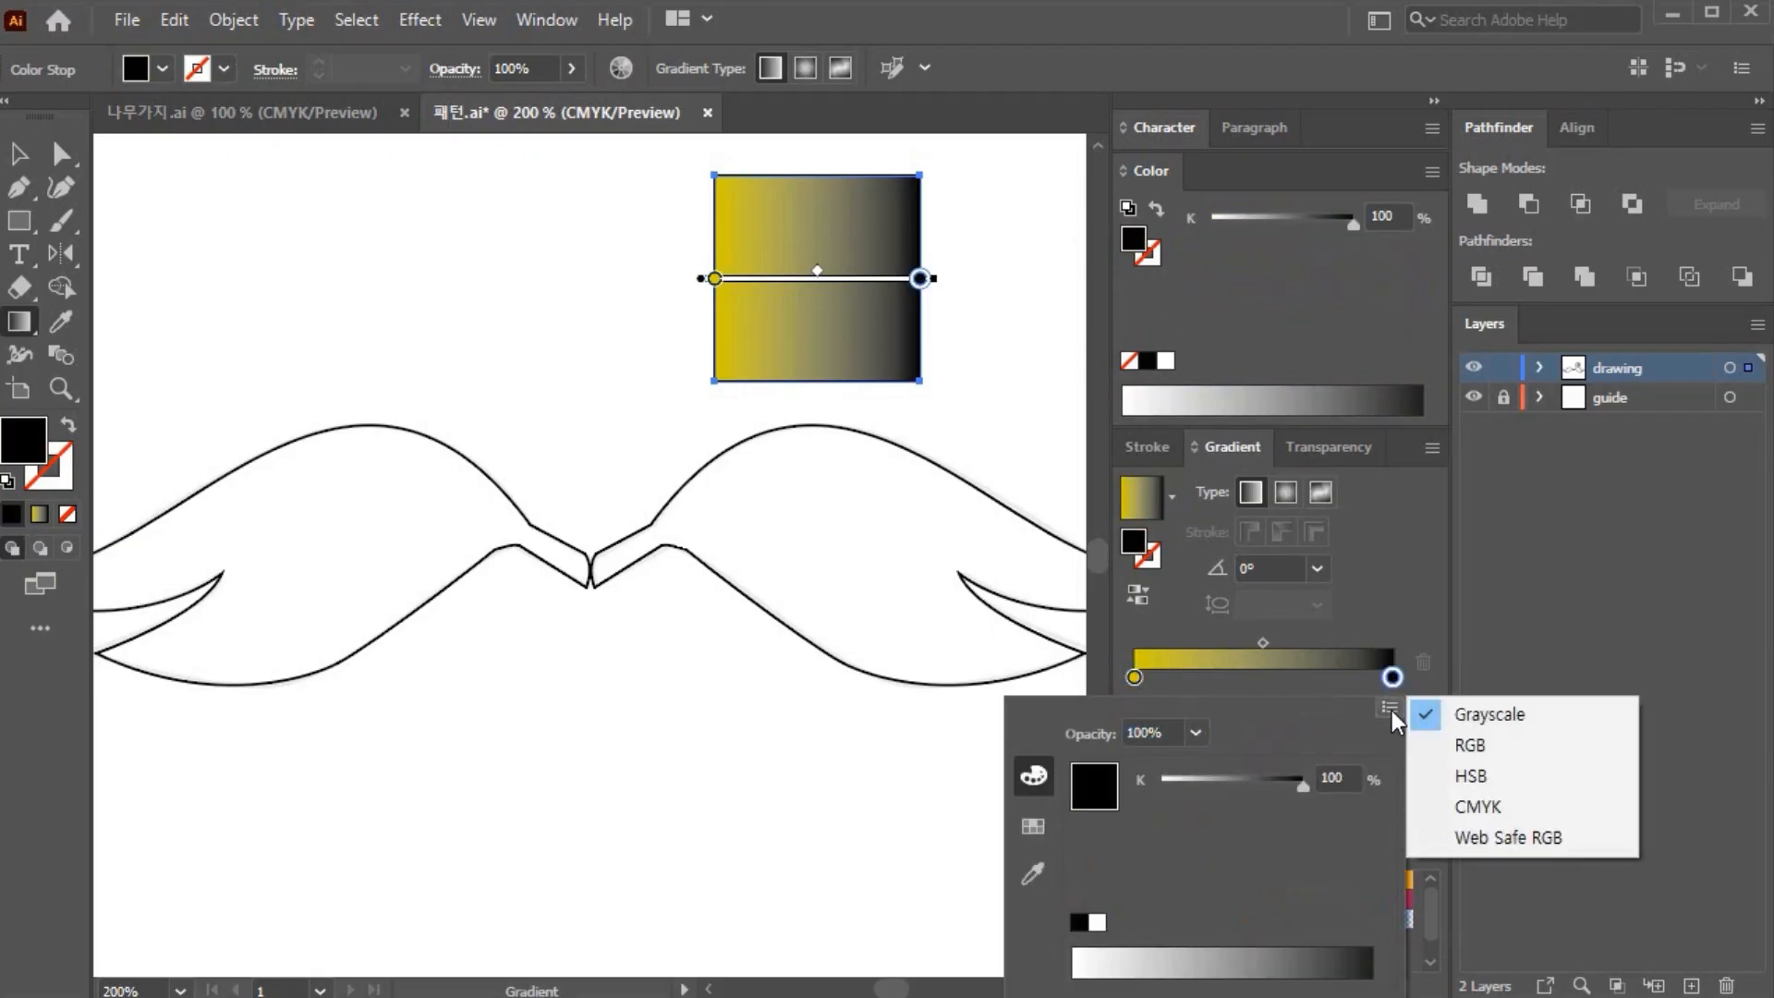
{"action": "left_click", "coordinate": [1527, 806]}
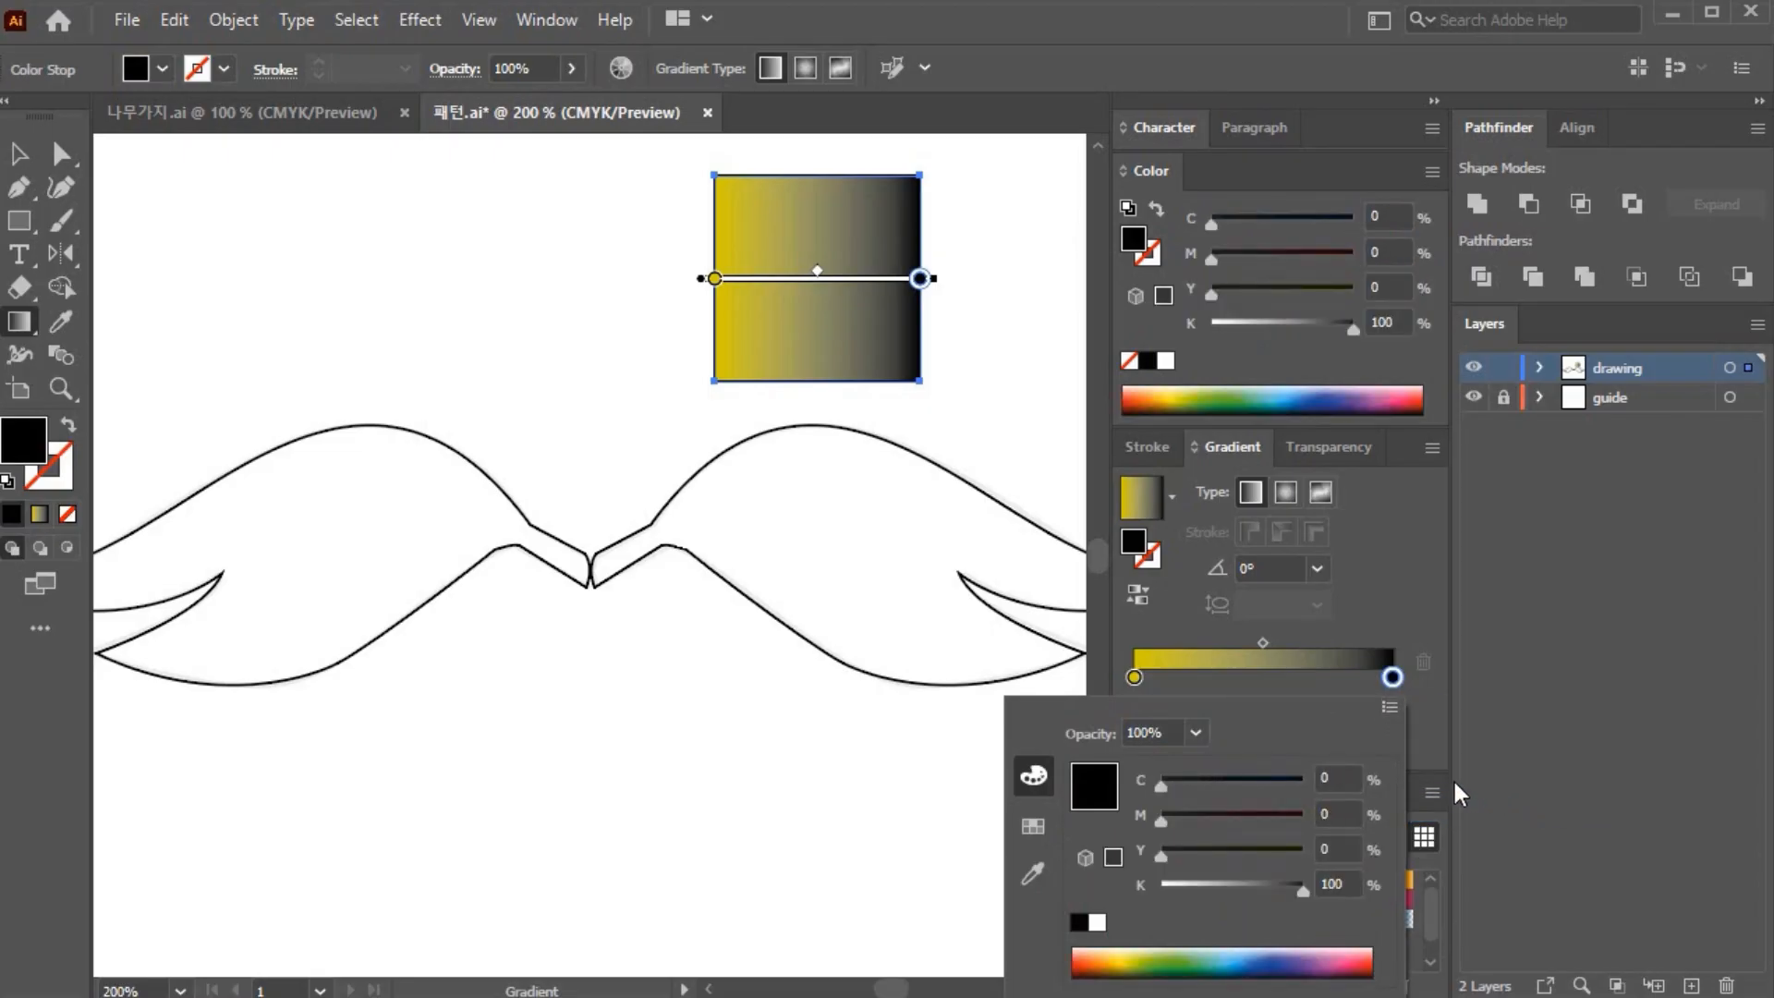
{"action": "left_click", "coordinate": [1336, 778]}
{"action": "left_click", "coordinate": [1333, 852]}
{"action": "type", "text": "100"}
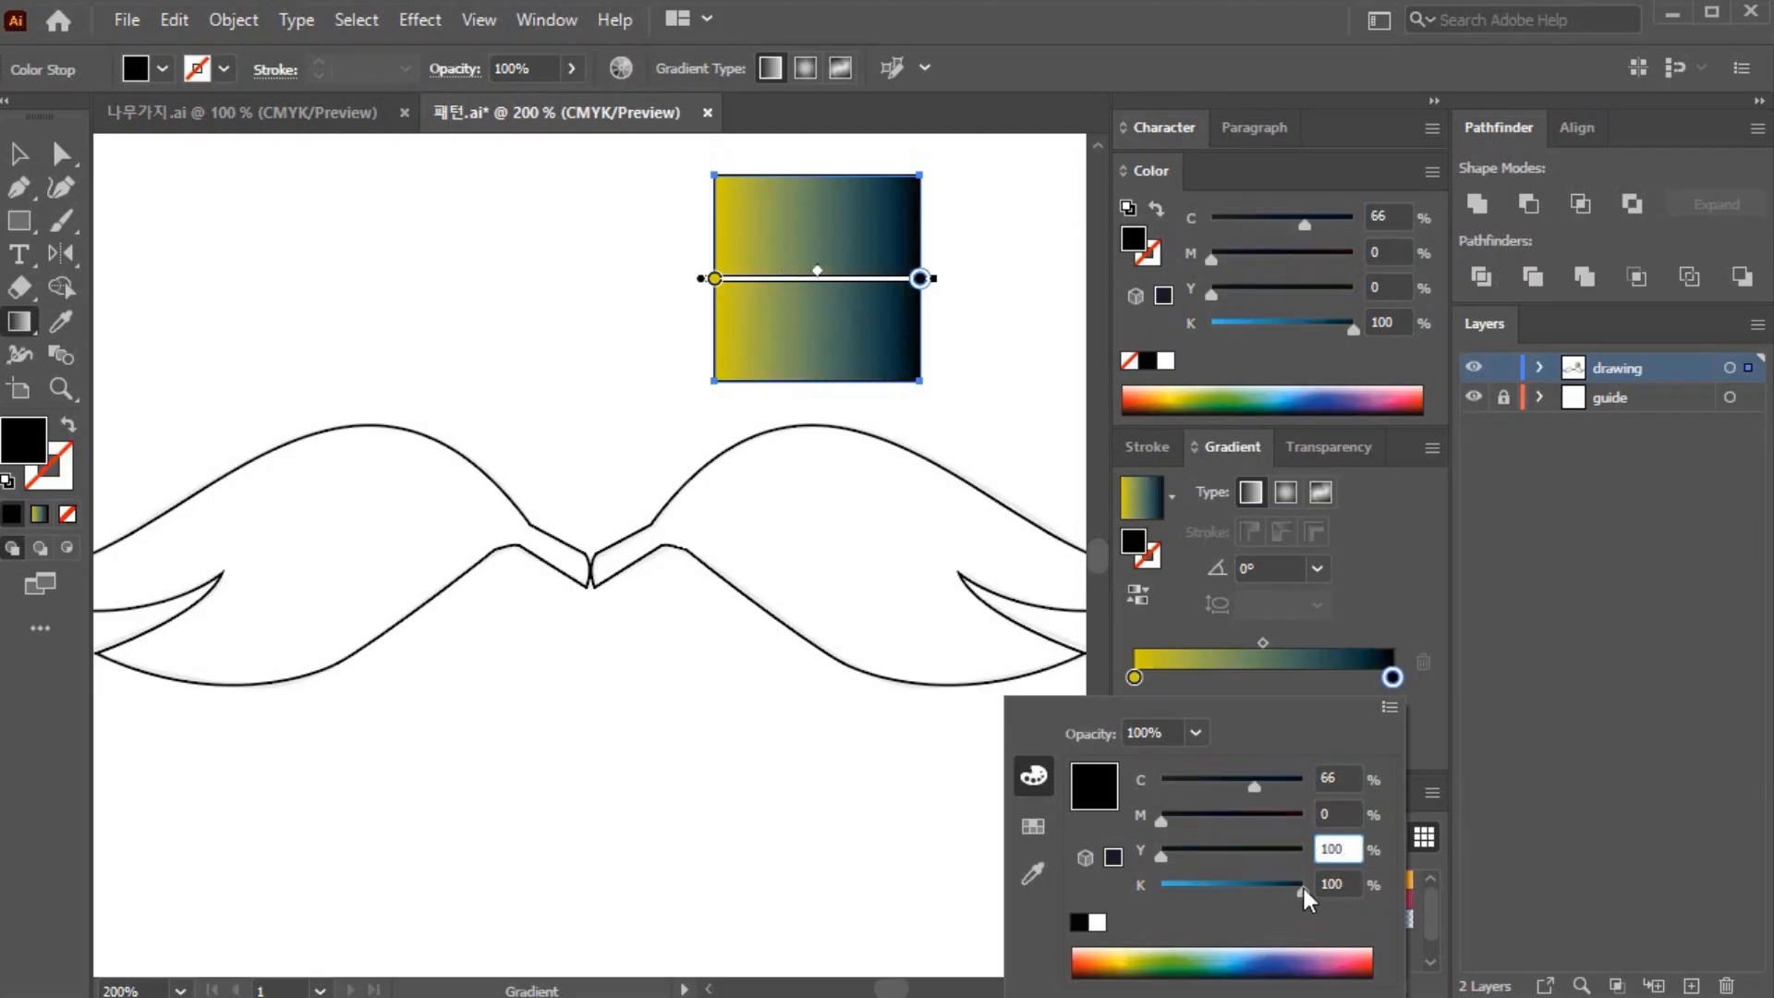
{"action": "left_click_drag", "start_coordinate": [1301, 884], "coordinate": [1129, 883]}
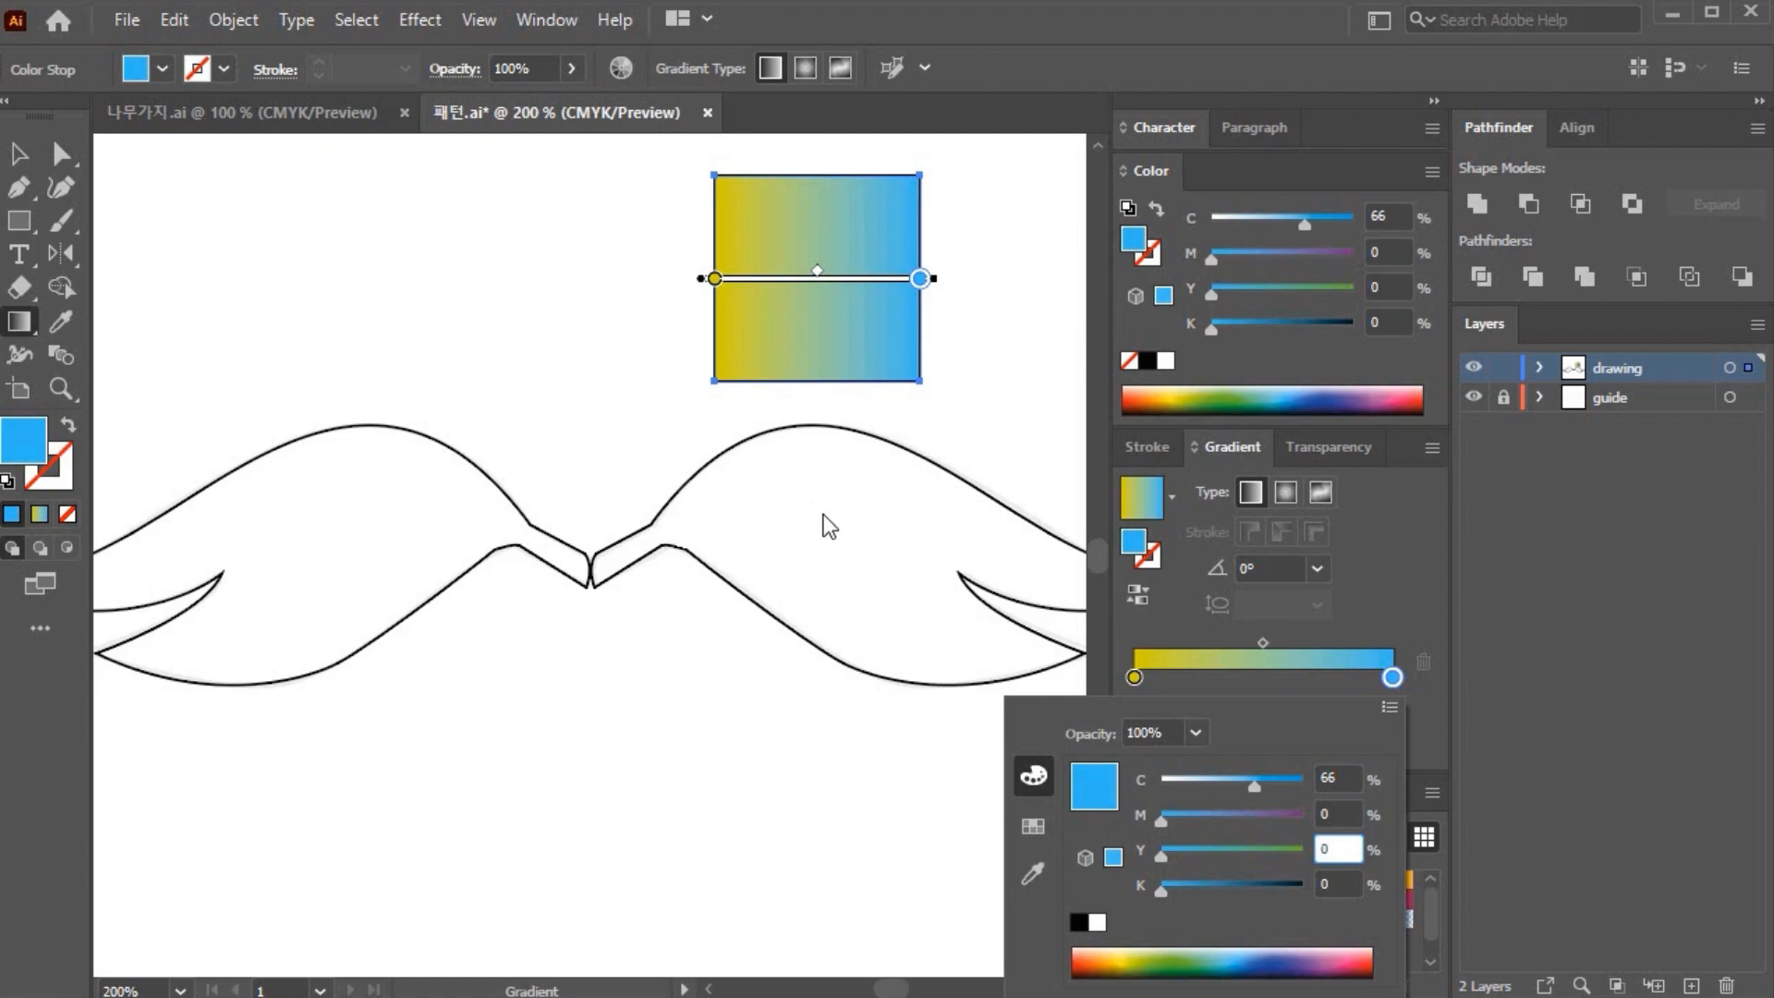
{"action": "left_click_drag", "start_coordinate": [1331, 848], "coordinate": [1315, 850]}
{"action": "key", "text": "Return"}
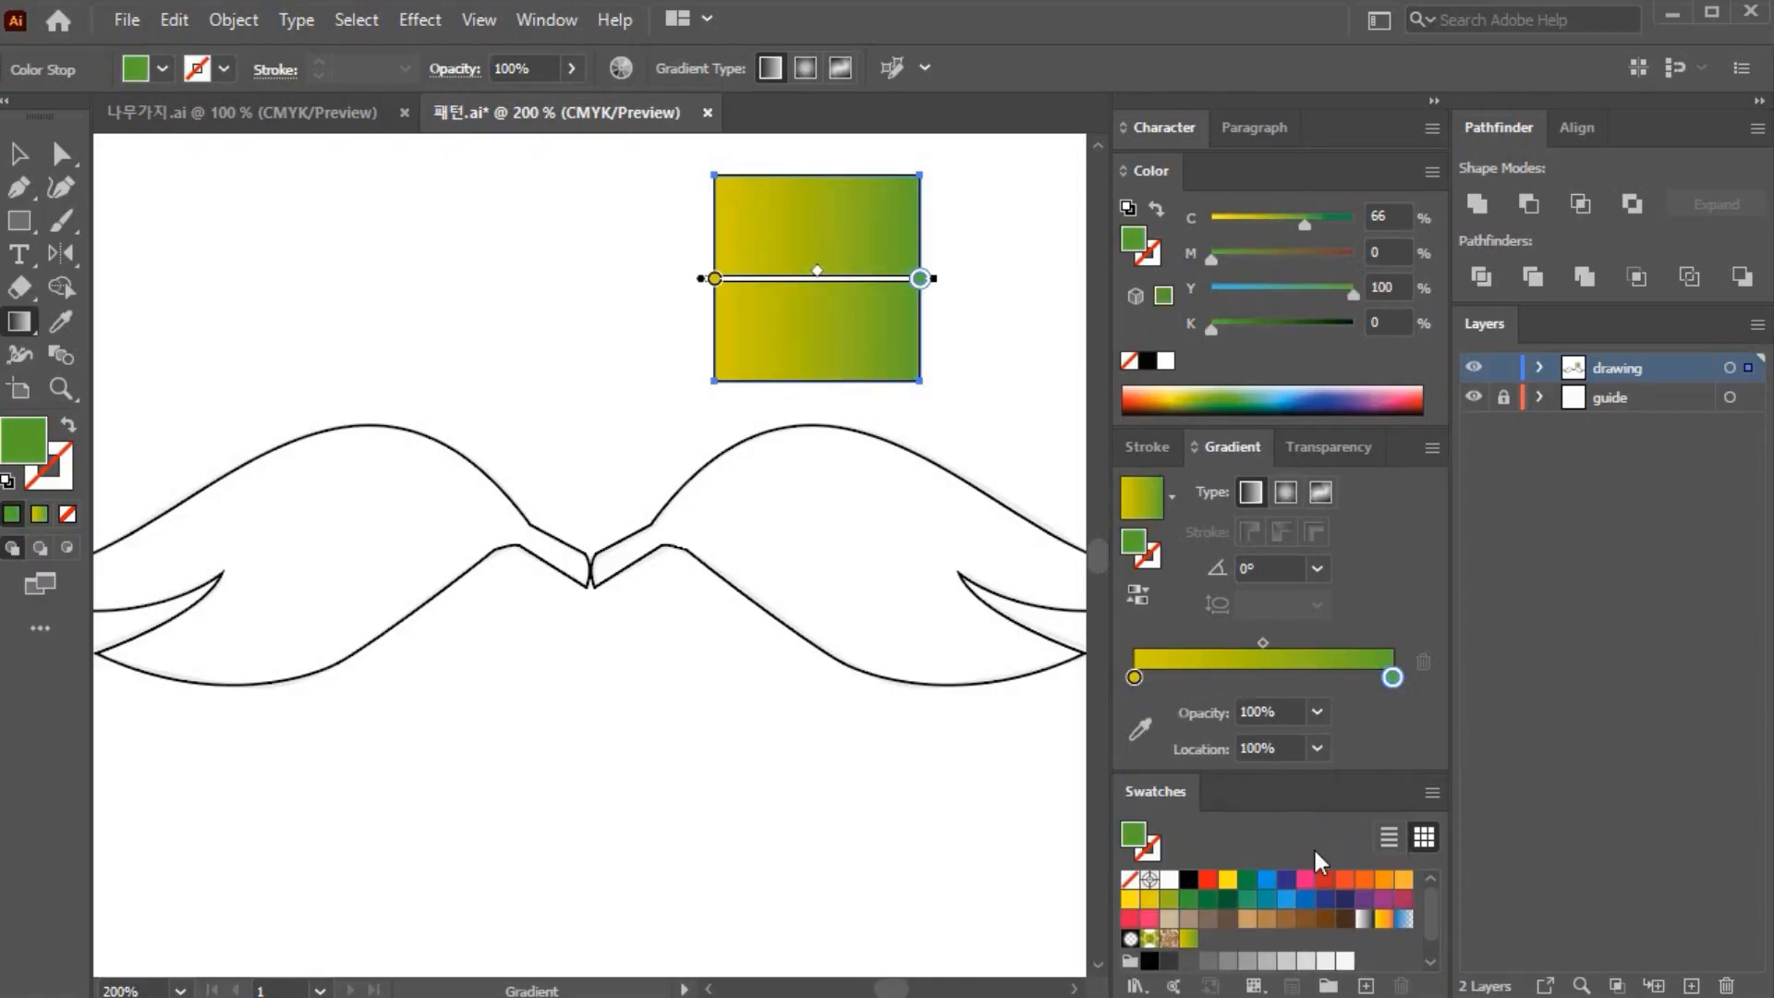
Step: Collapse the gradient settings to make room for the full list of swatches
{"action": "left_click", "coordinate": [19, 152]}
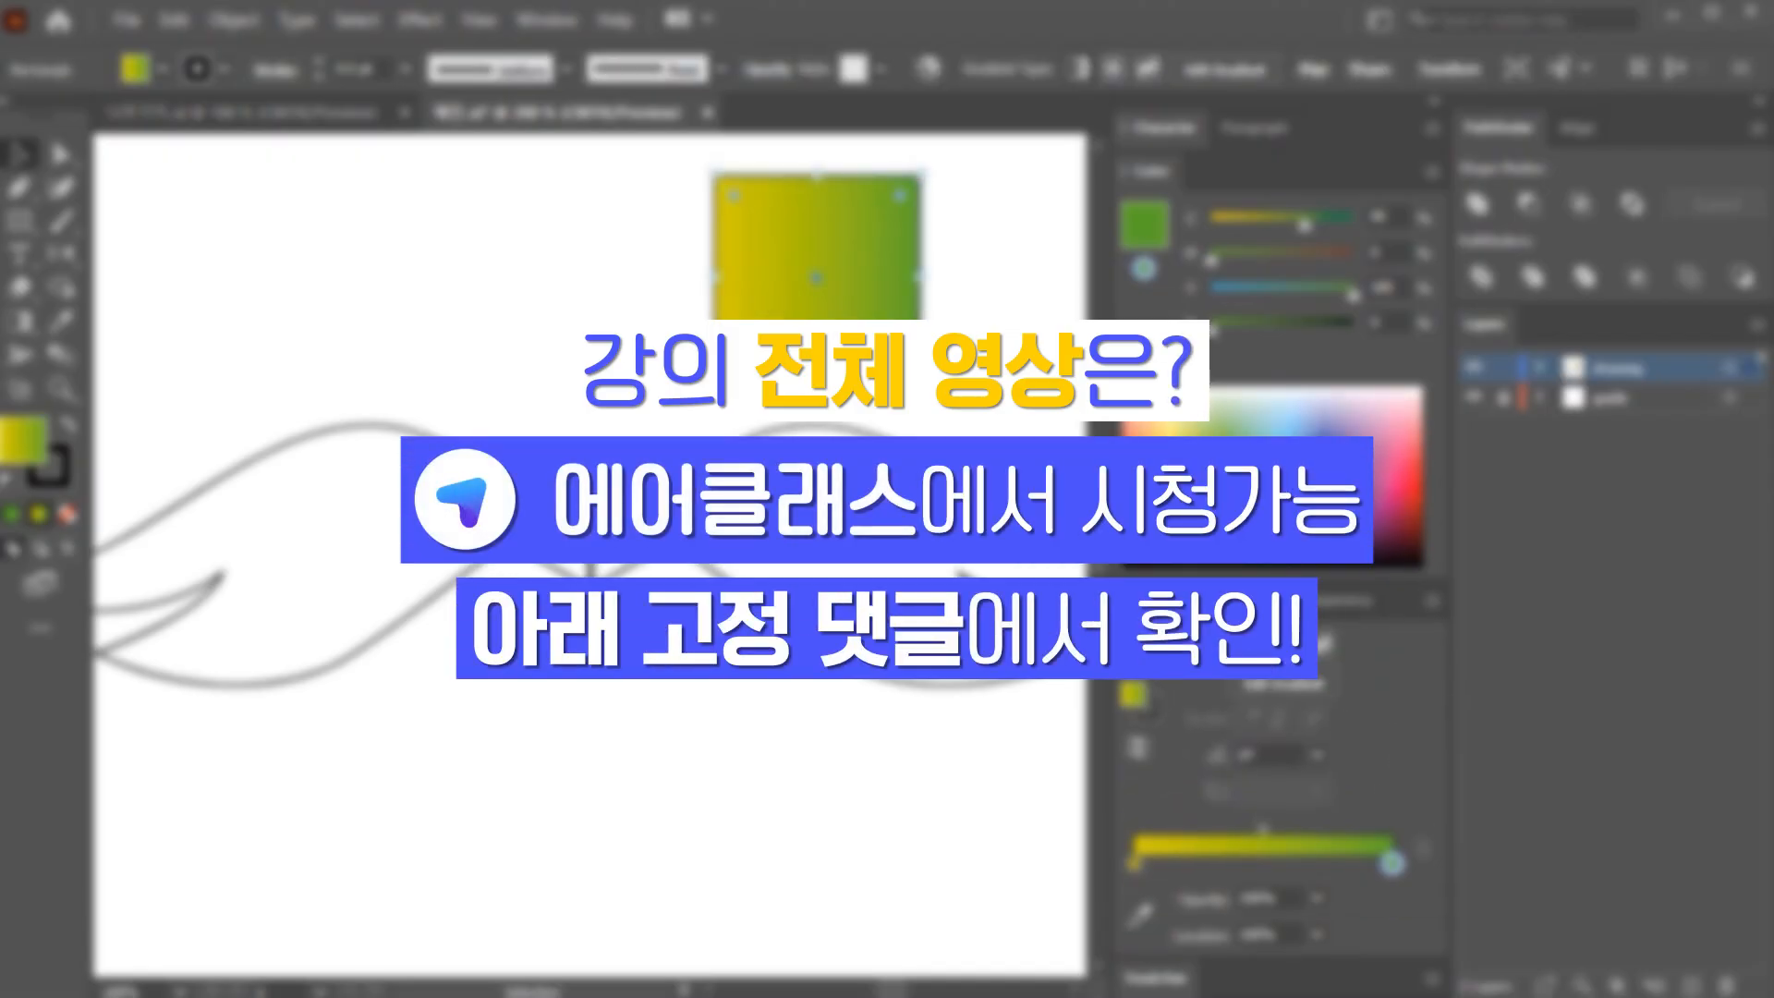
{"action": "double_click", "coordinate": [1232, 599]}
{"action": "double_click", "coordinate": [1235, 682]}
{"action": "left_click", "coordinate": [1174, 891]}
{"action": "left_click", "coordinate": [1176, 725]}
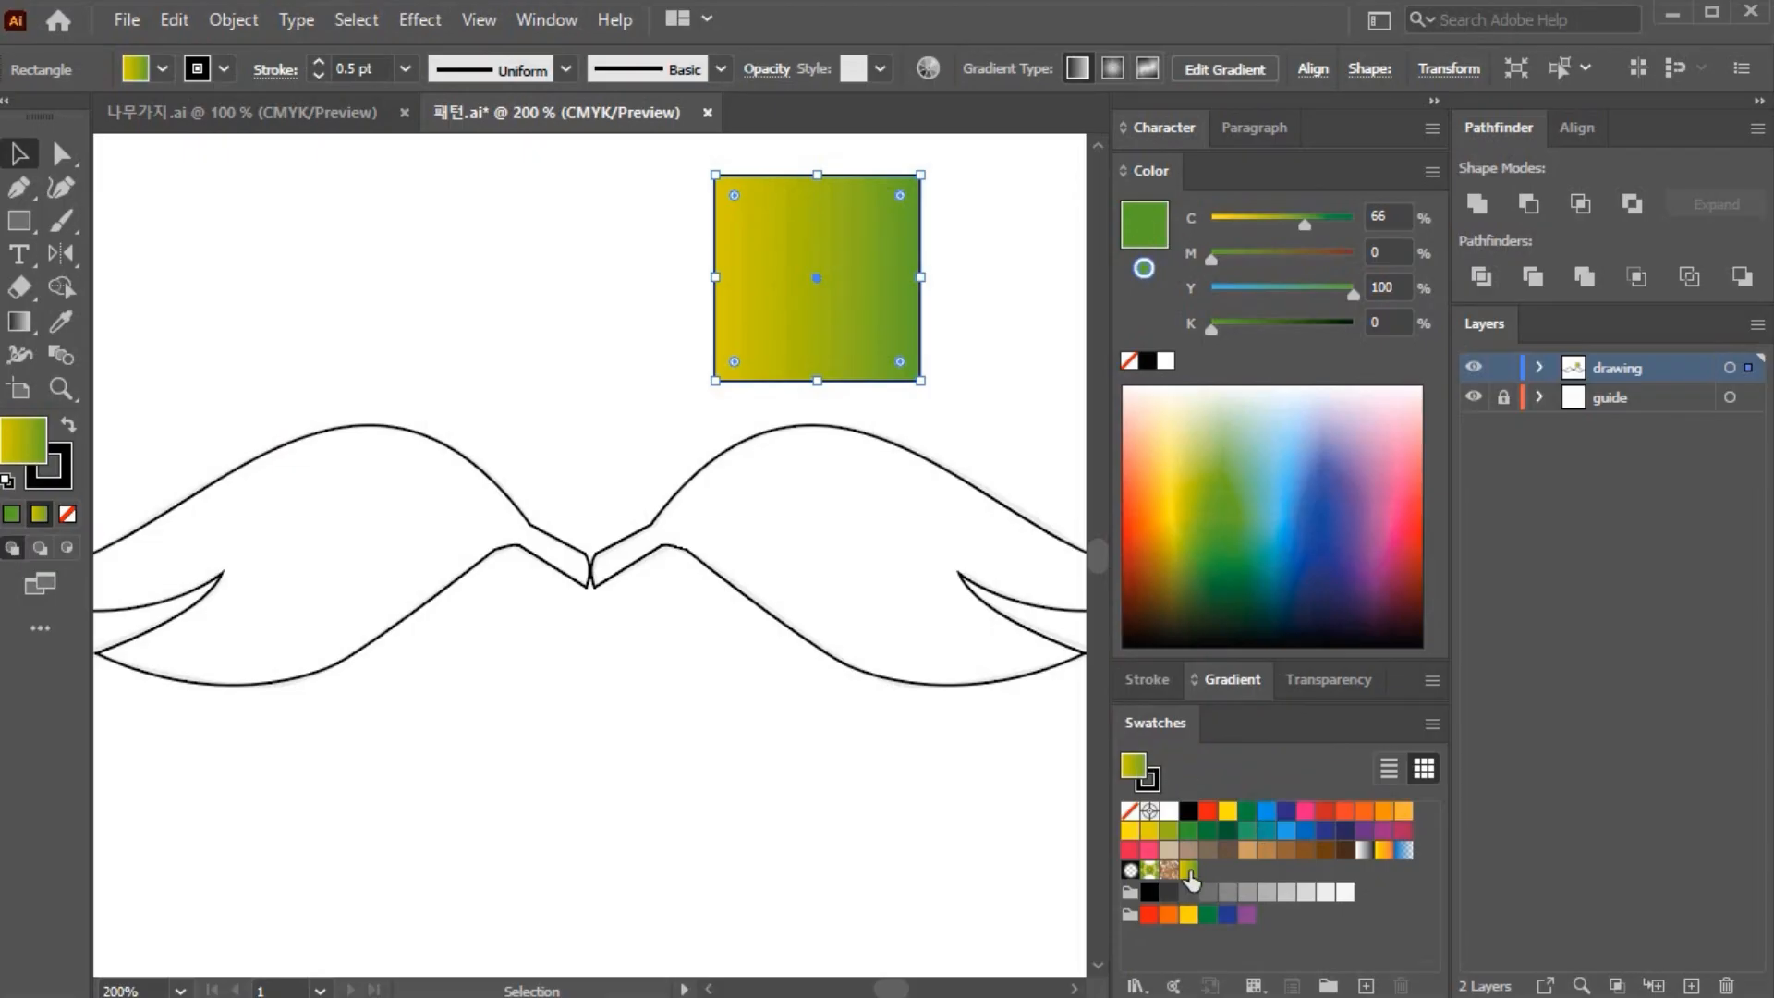
Step: Delete the gradient-filled sample square above the right wing
{"action": "left_click", "coordinate": [992, 353]}
{"action": "left_click", "coordinate": [868, 296]}
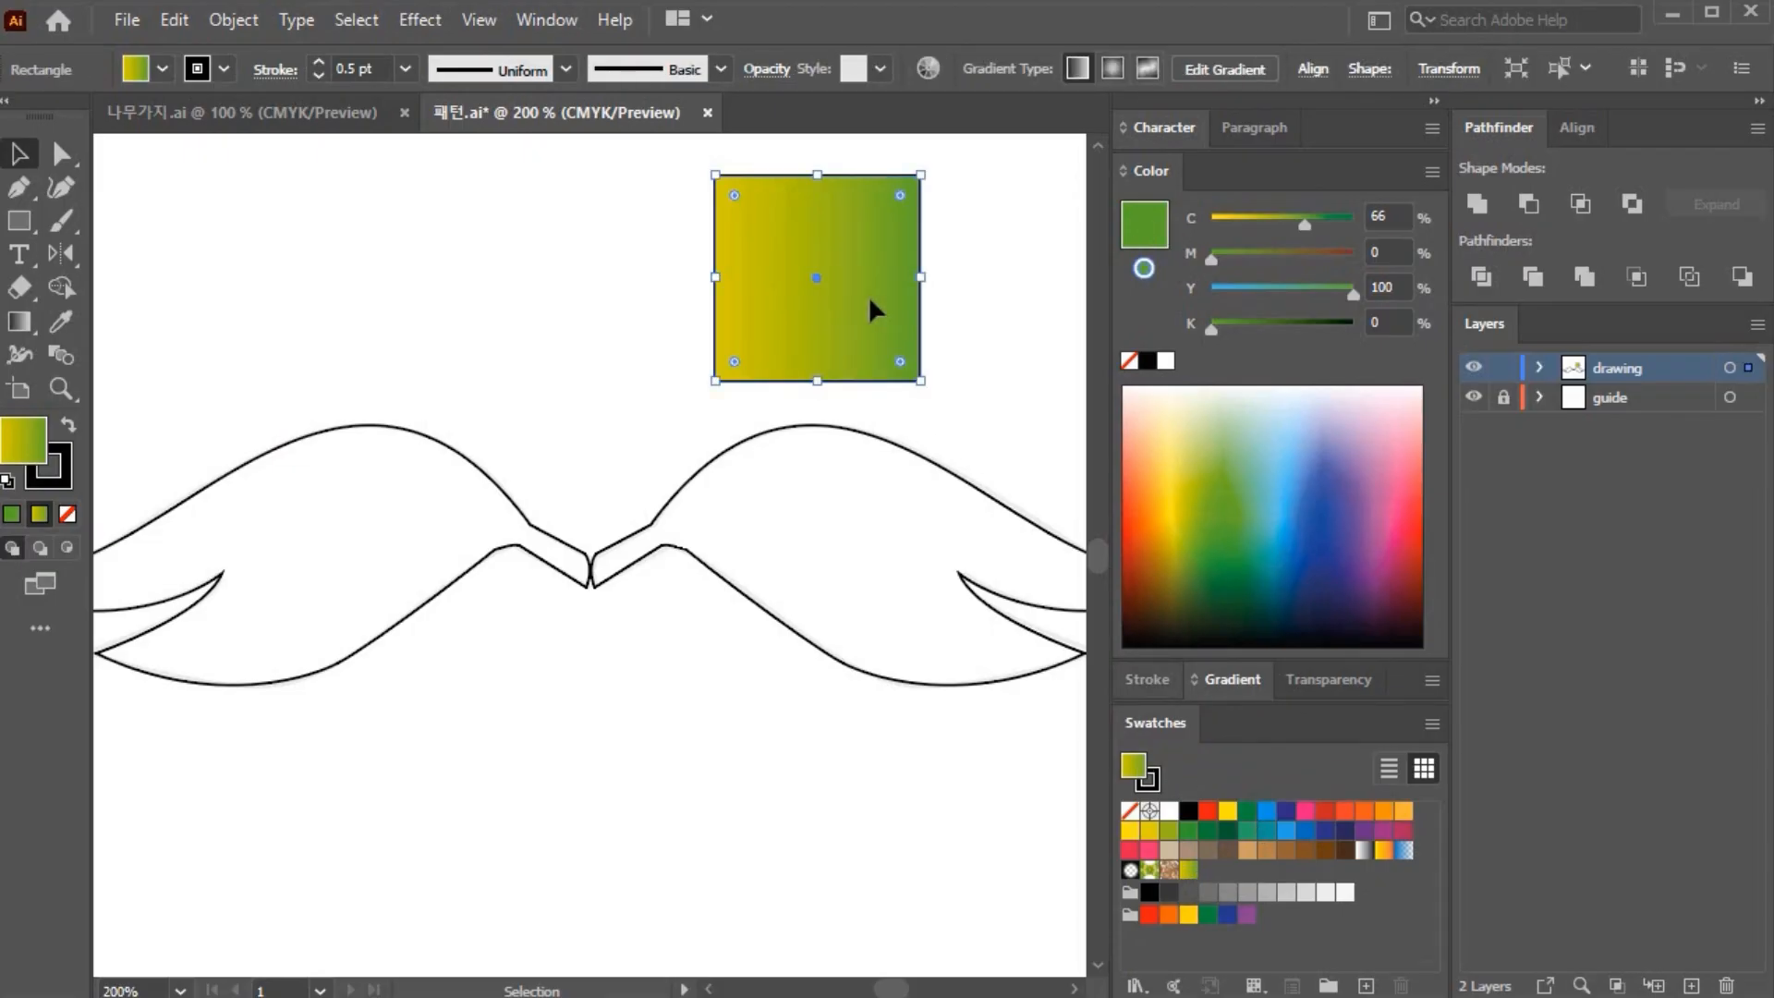
{"action": "key", "text": "Delete"}
Step: Select both wing outlines and fill them with the saved yellow-to-green gradient swatch
{"action": "left_click_drag", "start_coordinate": [750, 698], "coordinate": [383, 374]}
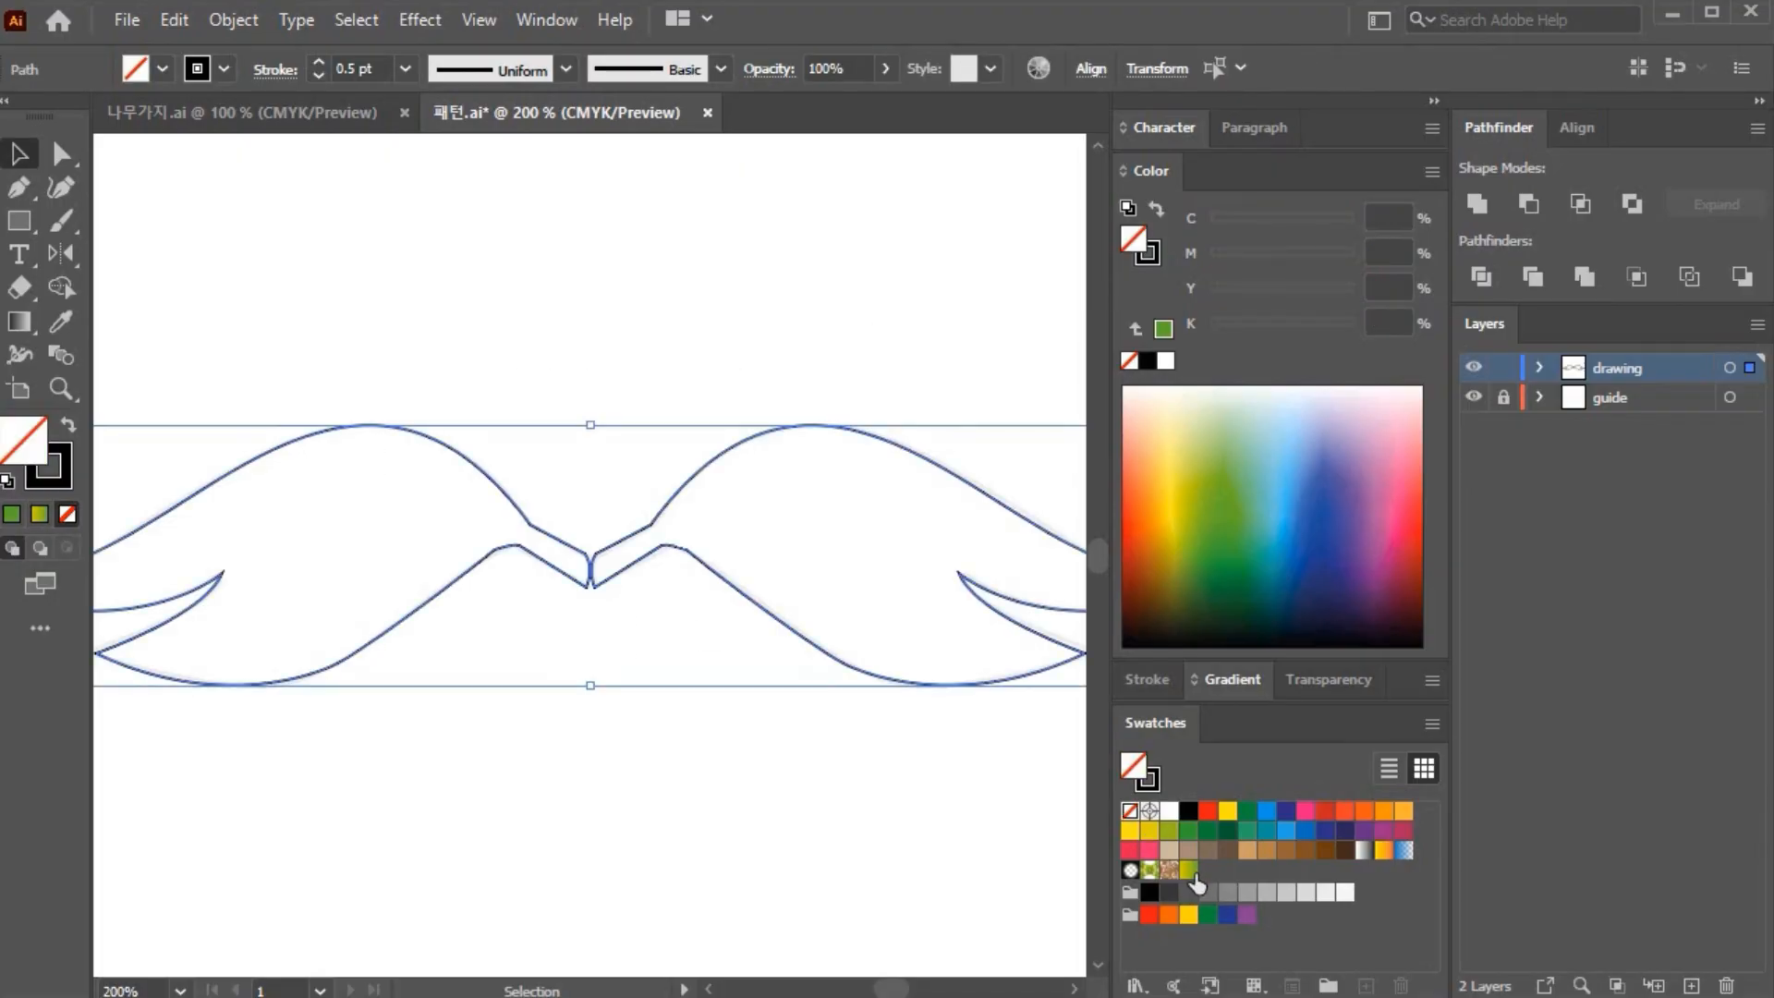
{"action": "left_click", "coordinate": [1190, 872]}
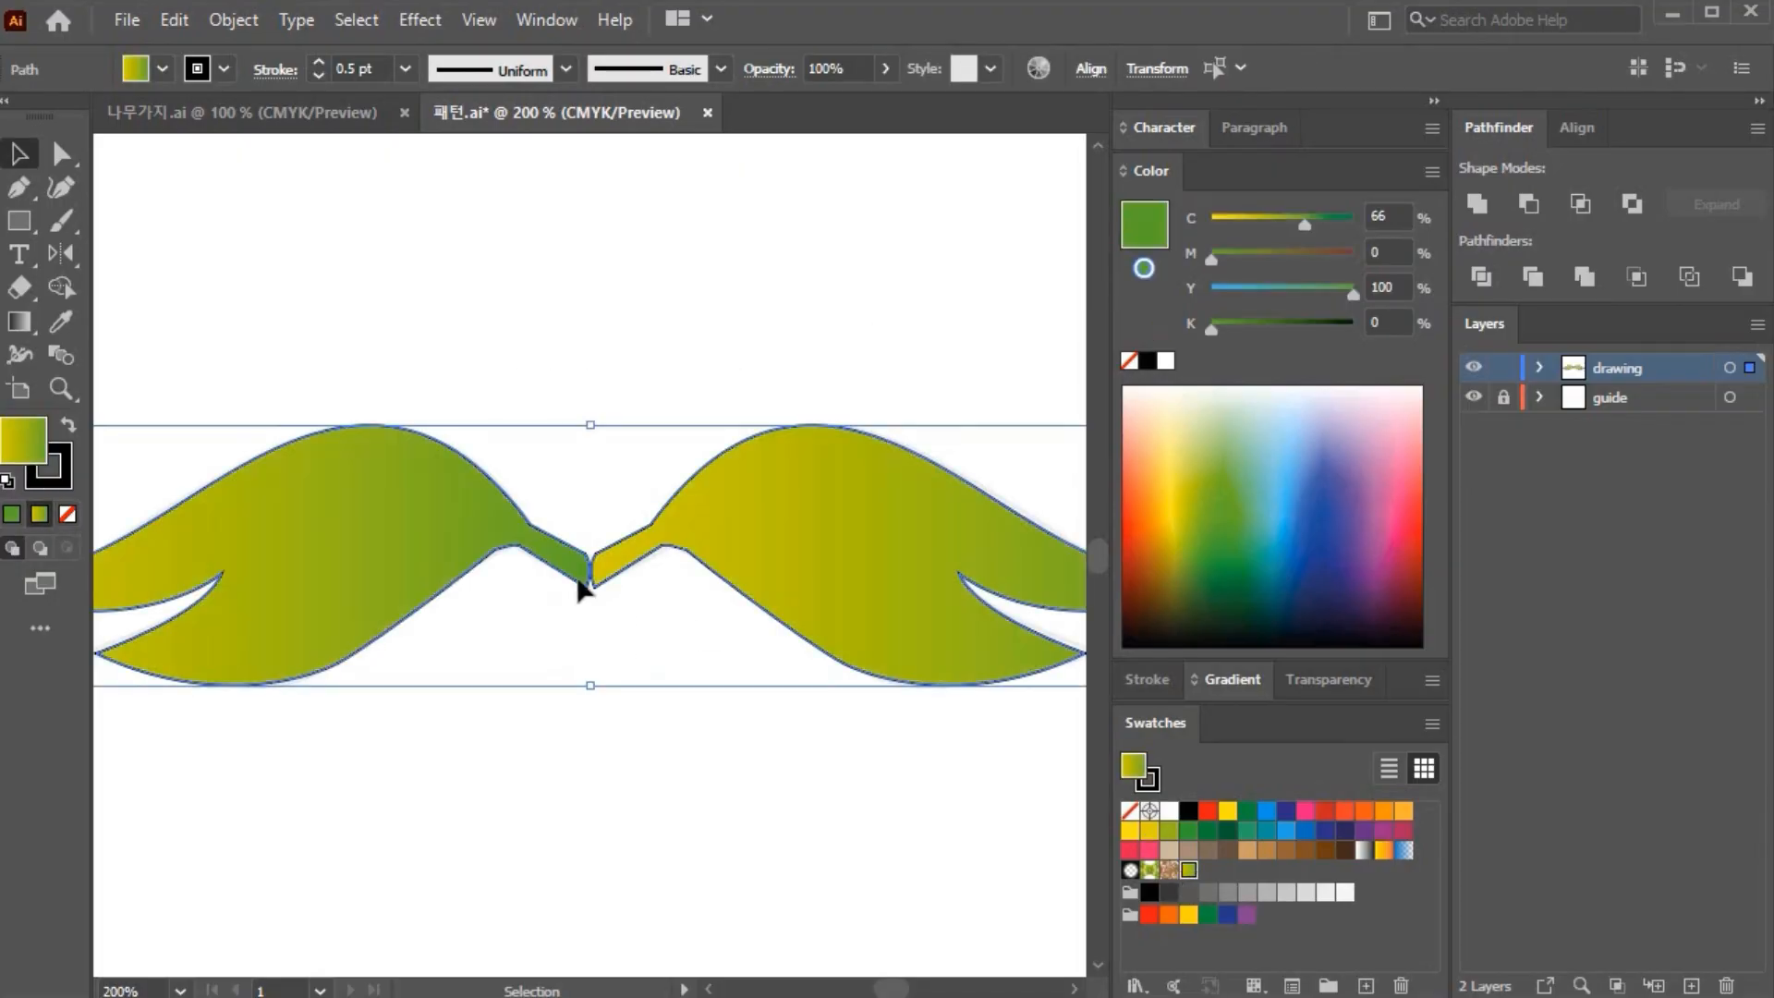
Step: Remove the stroke from both wing shapes and hide the guide layer
{"action": "left_click", "coordinate": [69, 477]}
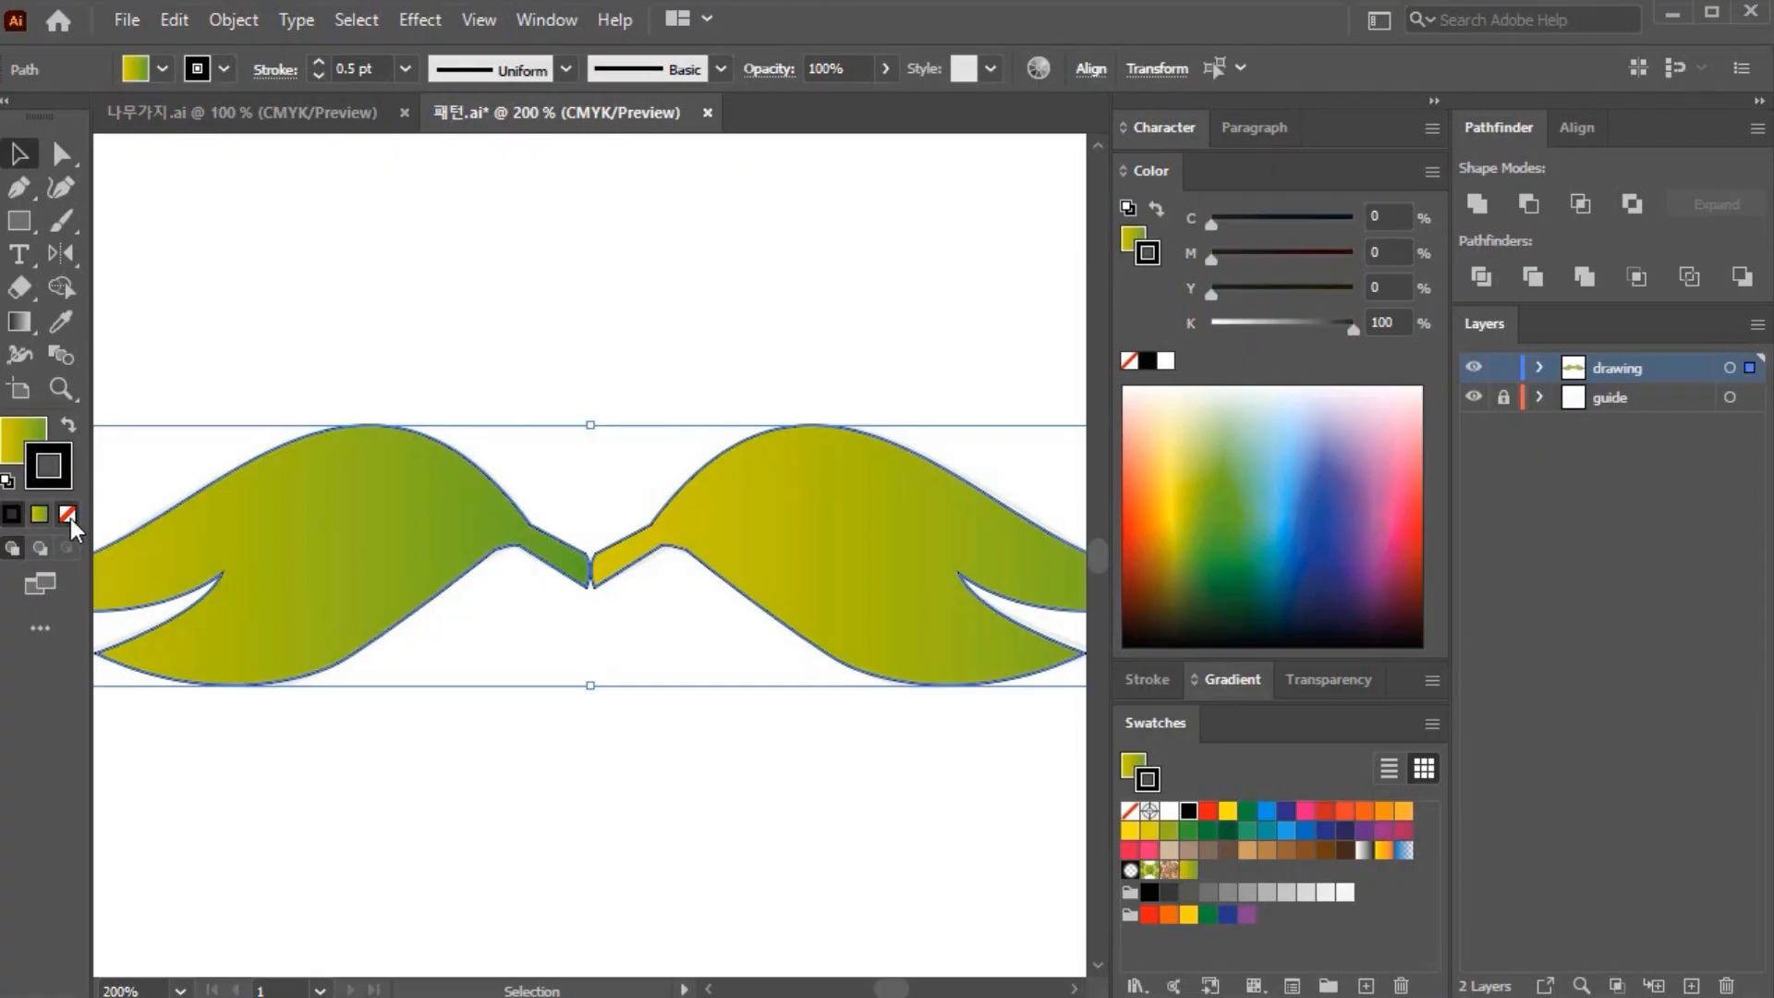
{"action": "left_click", "coordinate": [68, 514]}
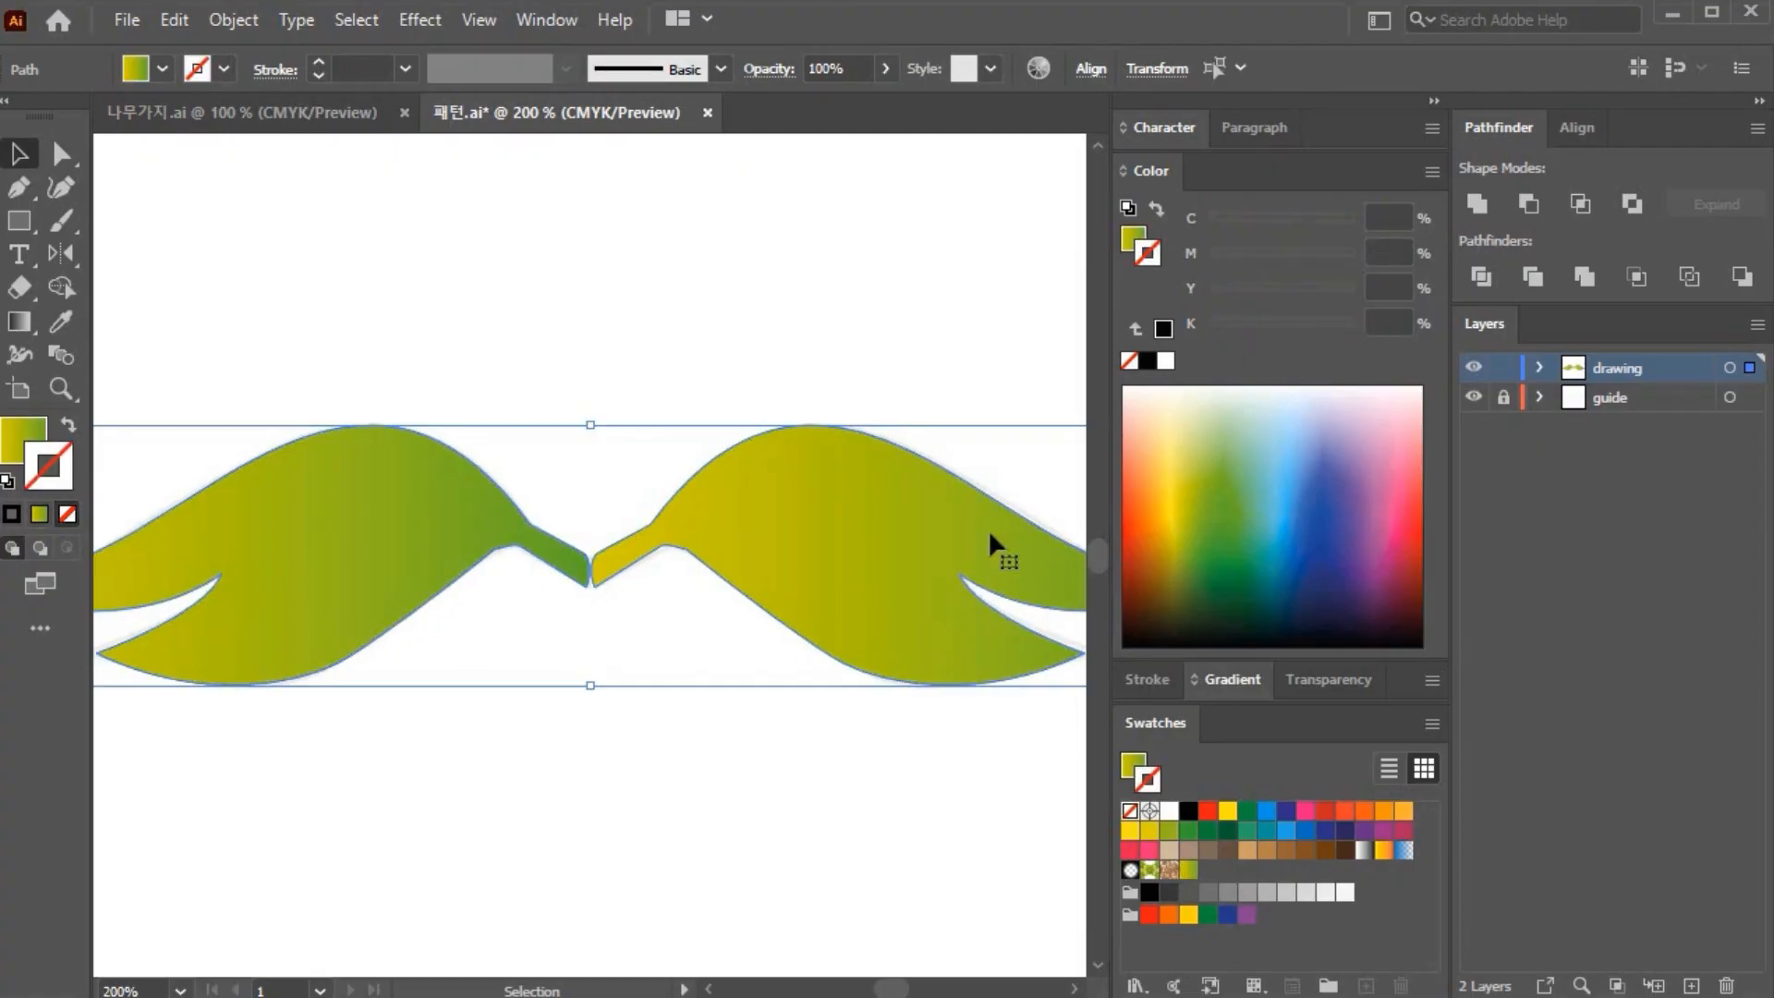
{"action": "left_click", "coordinate": [1474, 397]}
Step: Redirect the gradient on both wings to run vertically, from yellow in the upper part to green along the lower edge
{"action": "left_click", "coordinate": [21, 320]}
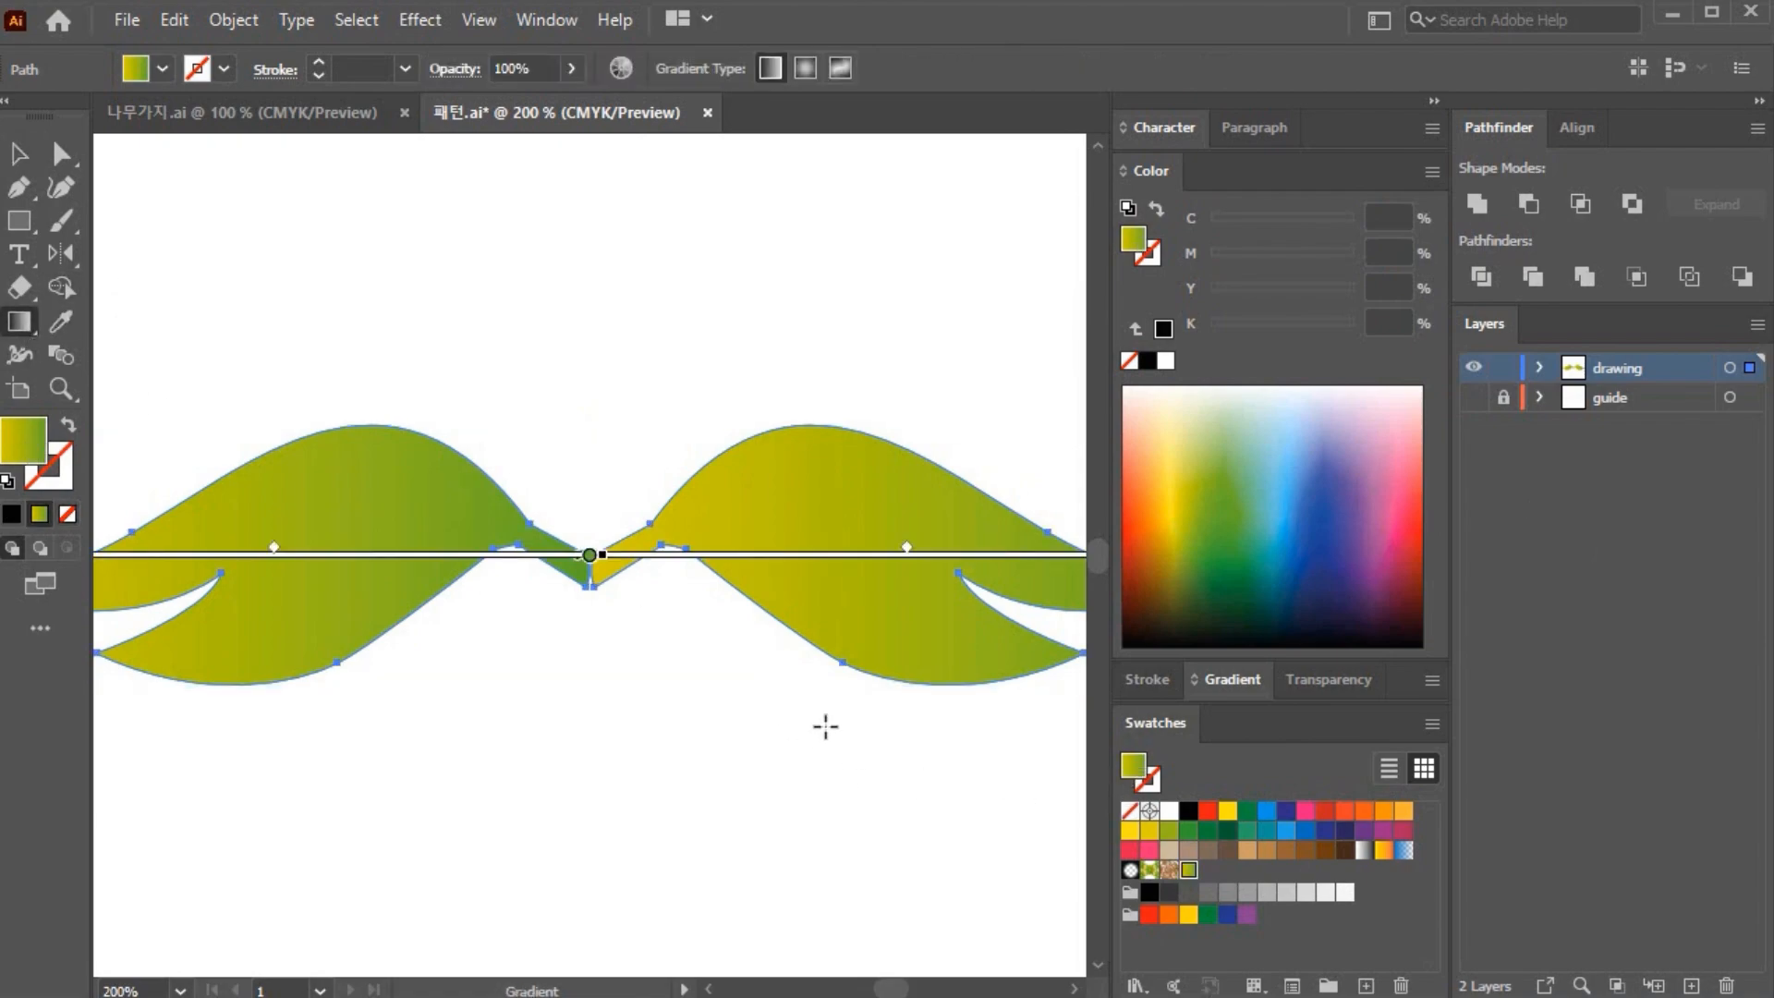
{"action": "left_click_drag", "start_coordinate": [808, 744], "coordinate": [808, 594]}
{"action": "mouse_move", "coordinate": [822, 521]}
{"action": "left_mouse_down"}
{"action": "mouse_move", "coordinate": [852, 520]}
{"action": "mouse_move", "coordinate": [836, 713]}
{"action": "left_mouse_up"}
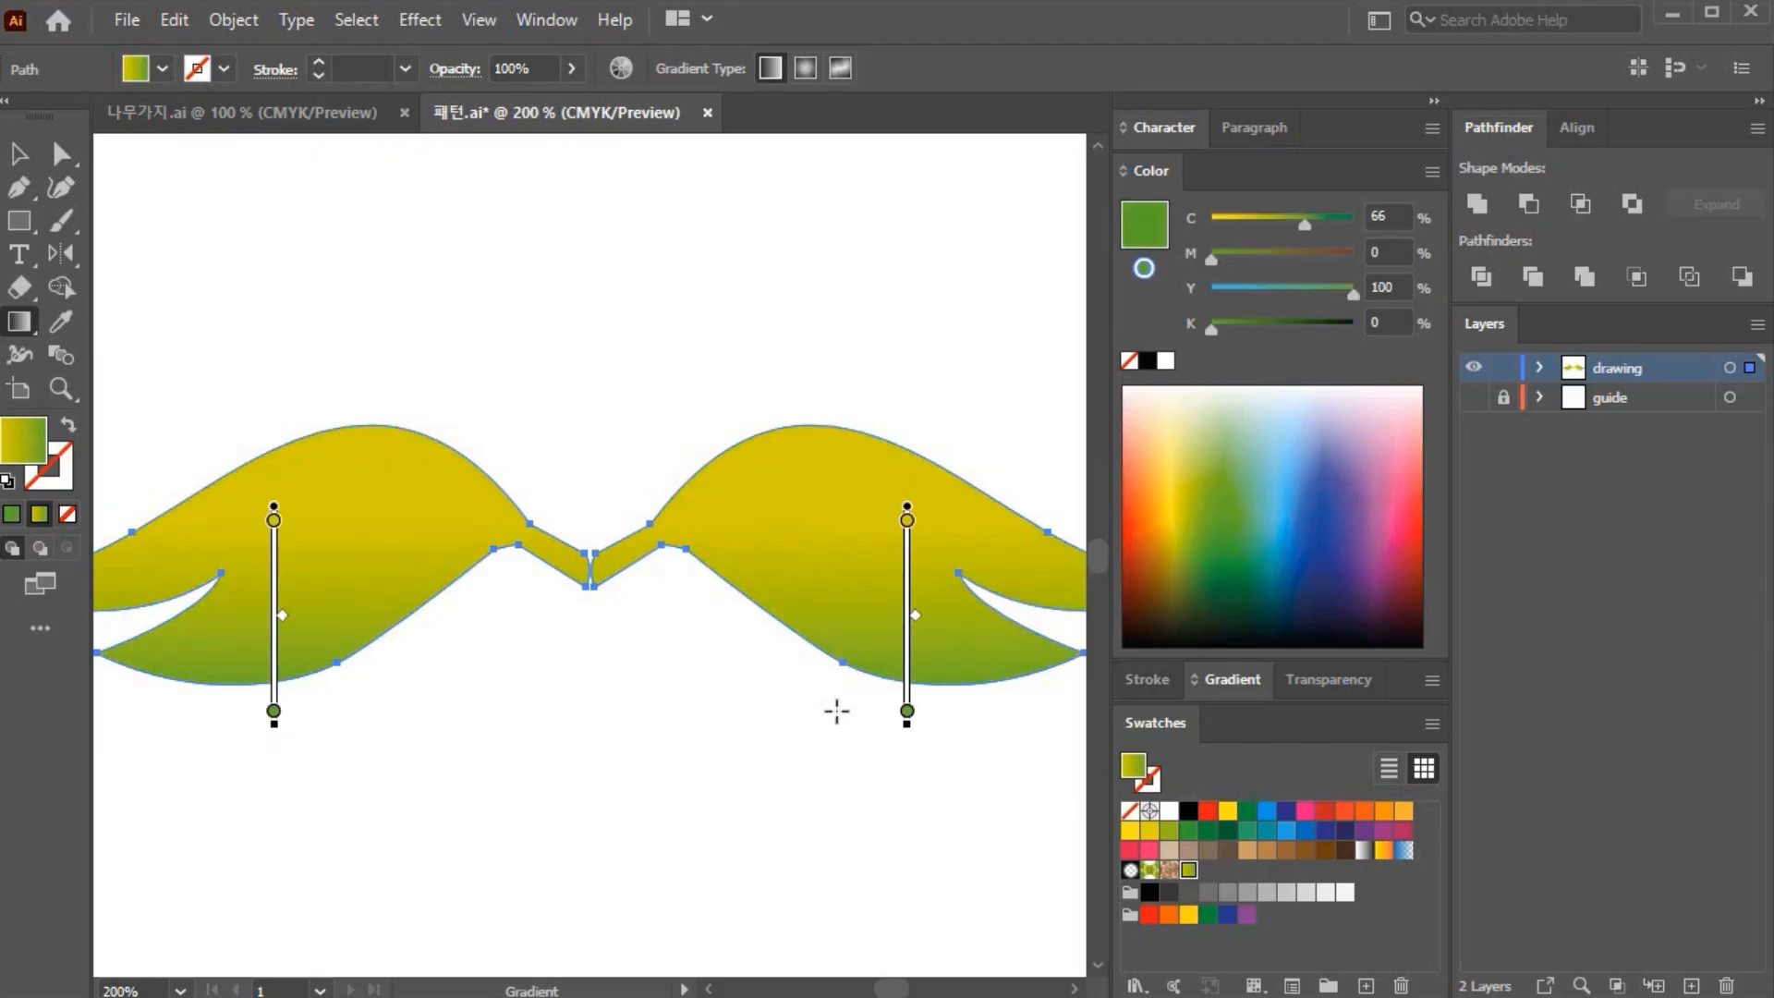
{"action": "left_click_drag", "start_coordinate": [820, 622], "coordinate": [824, 719]}
{"action": "left_click_drag", "start_coordinate": [846, 561], "coordinate": [850, 702]}
{"action": "left_click", "coordinate": [848, 825], "text": "ctrl"}
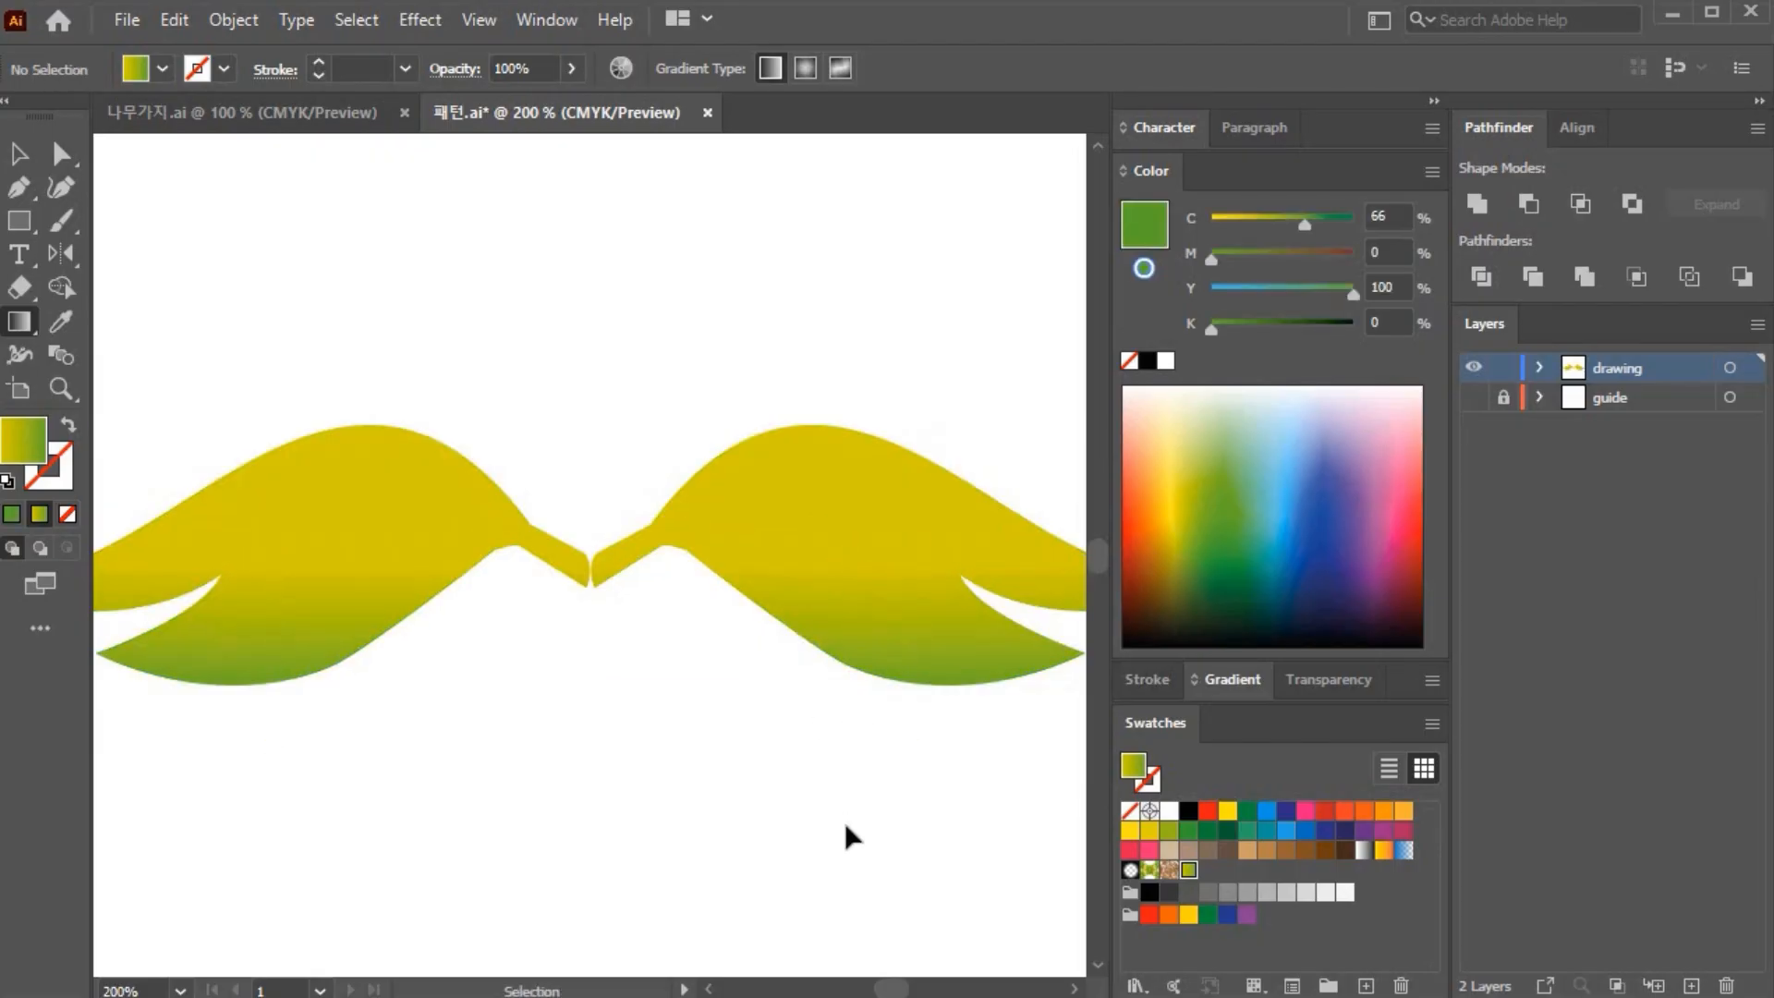
Step: Delete the right wing, keeping only the left one
{"action": "key", "text": "ctrl+minus"}
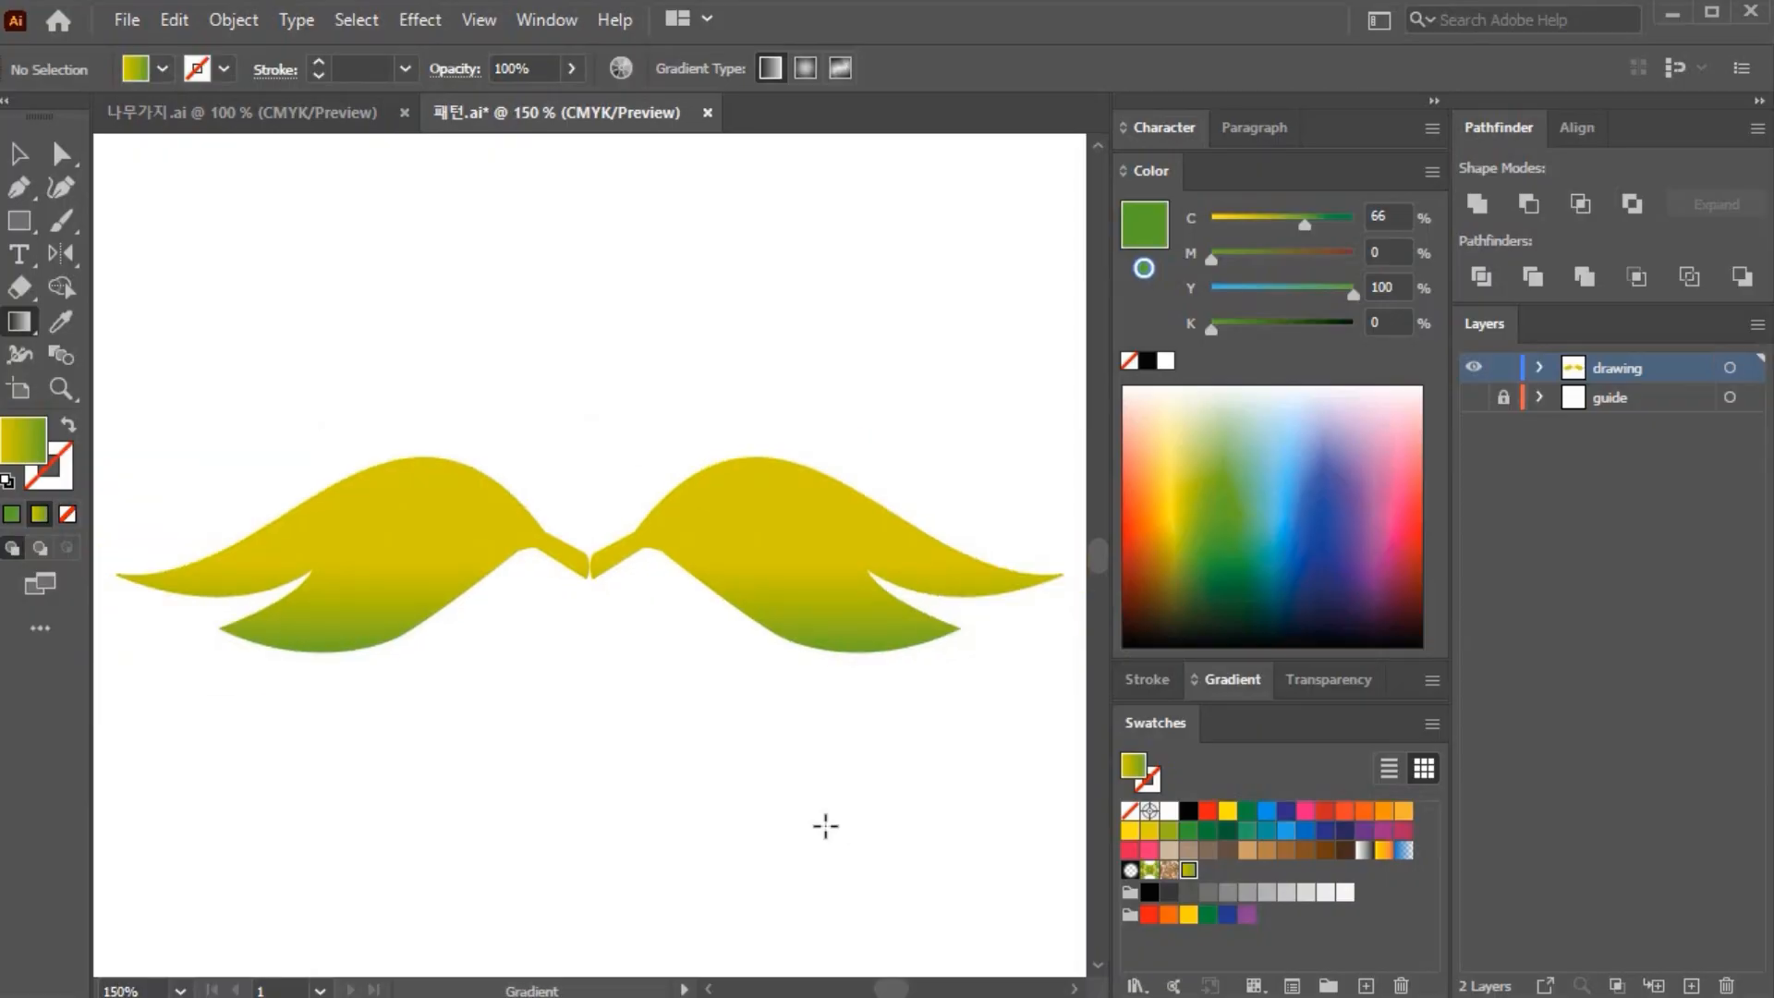
{"action": "key", "text": "v"}
{"action": "left_click_drag", "start_coordinate": [672, 331], "coordinate": [856, 731]}
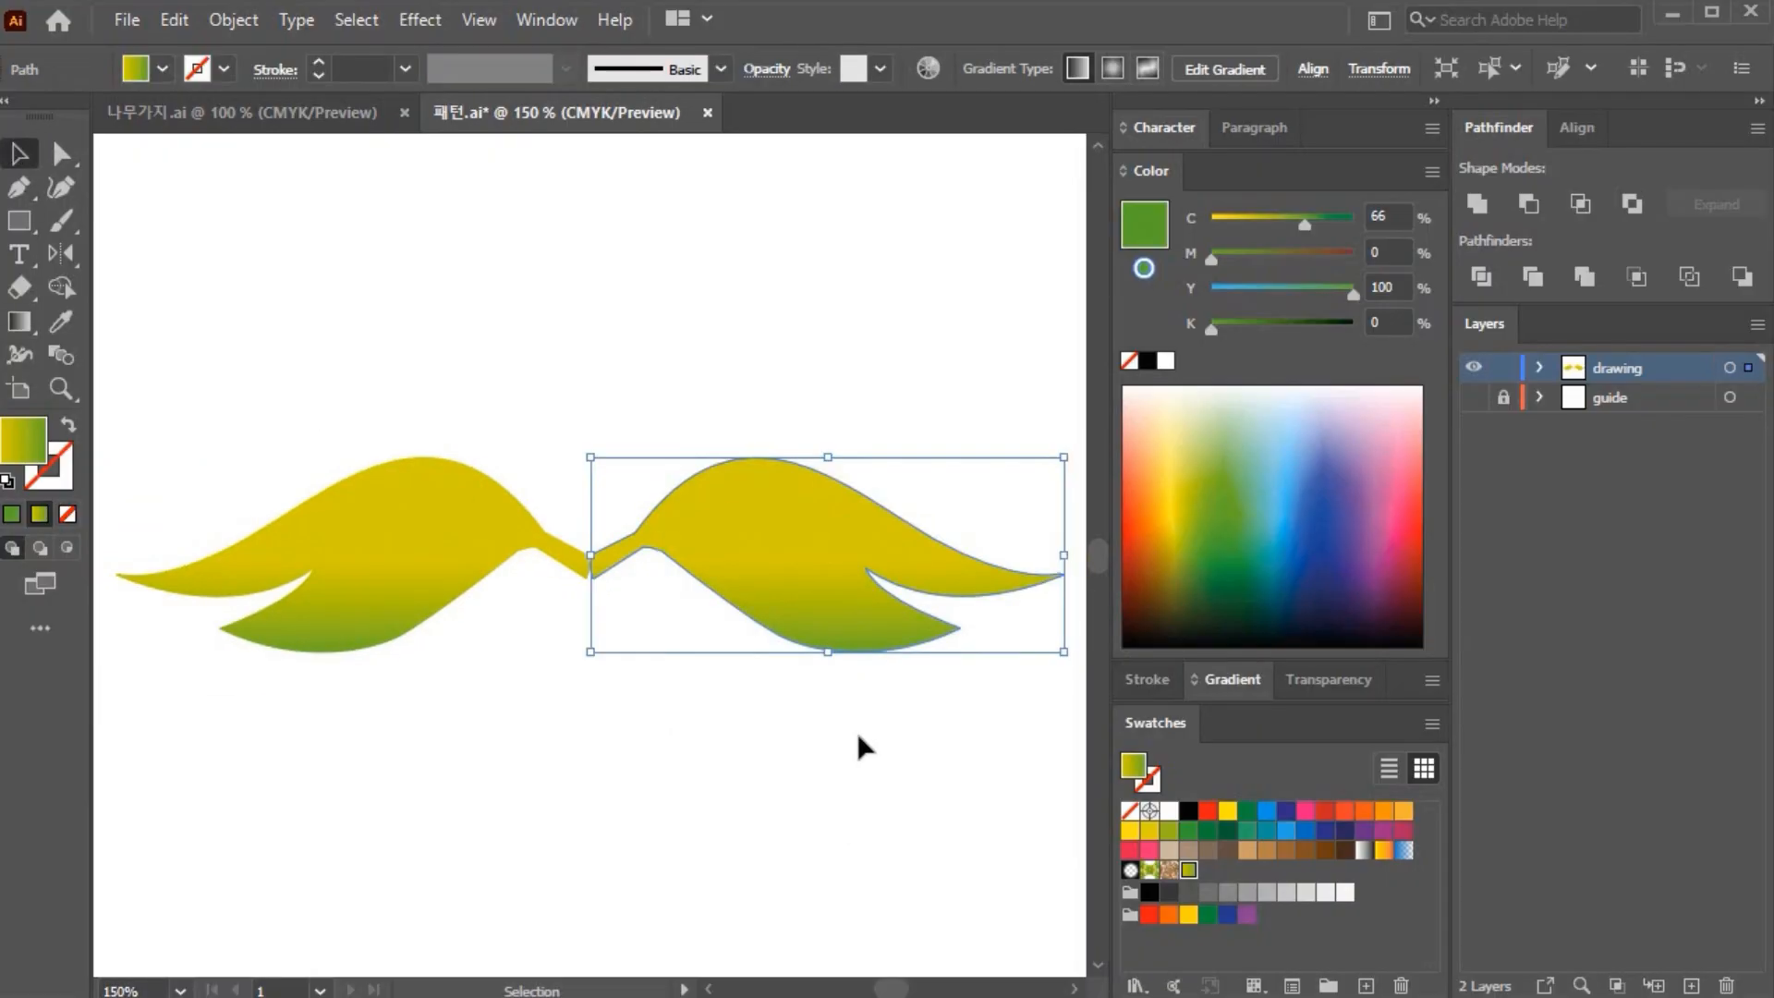
{"action": "key", "text": "Delete"}
Step: Angle the left wing's gradient steeply down to the right, from yellow in the body to green along the lower edge and stem
{"action": "left_click", "coordinate": [427, 545]}
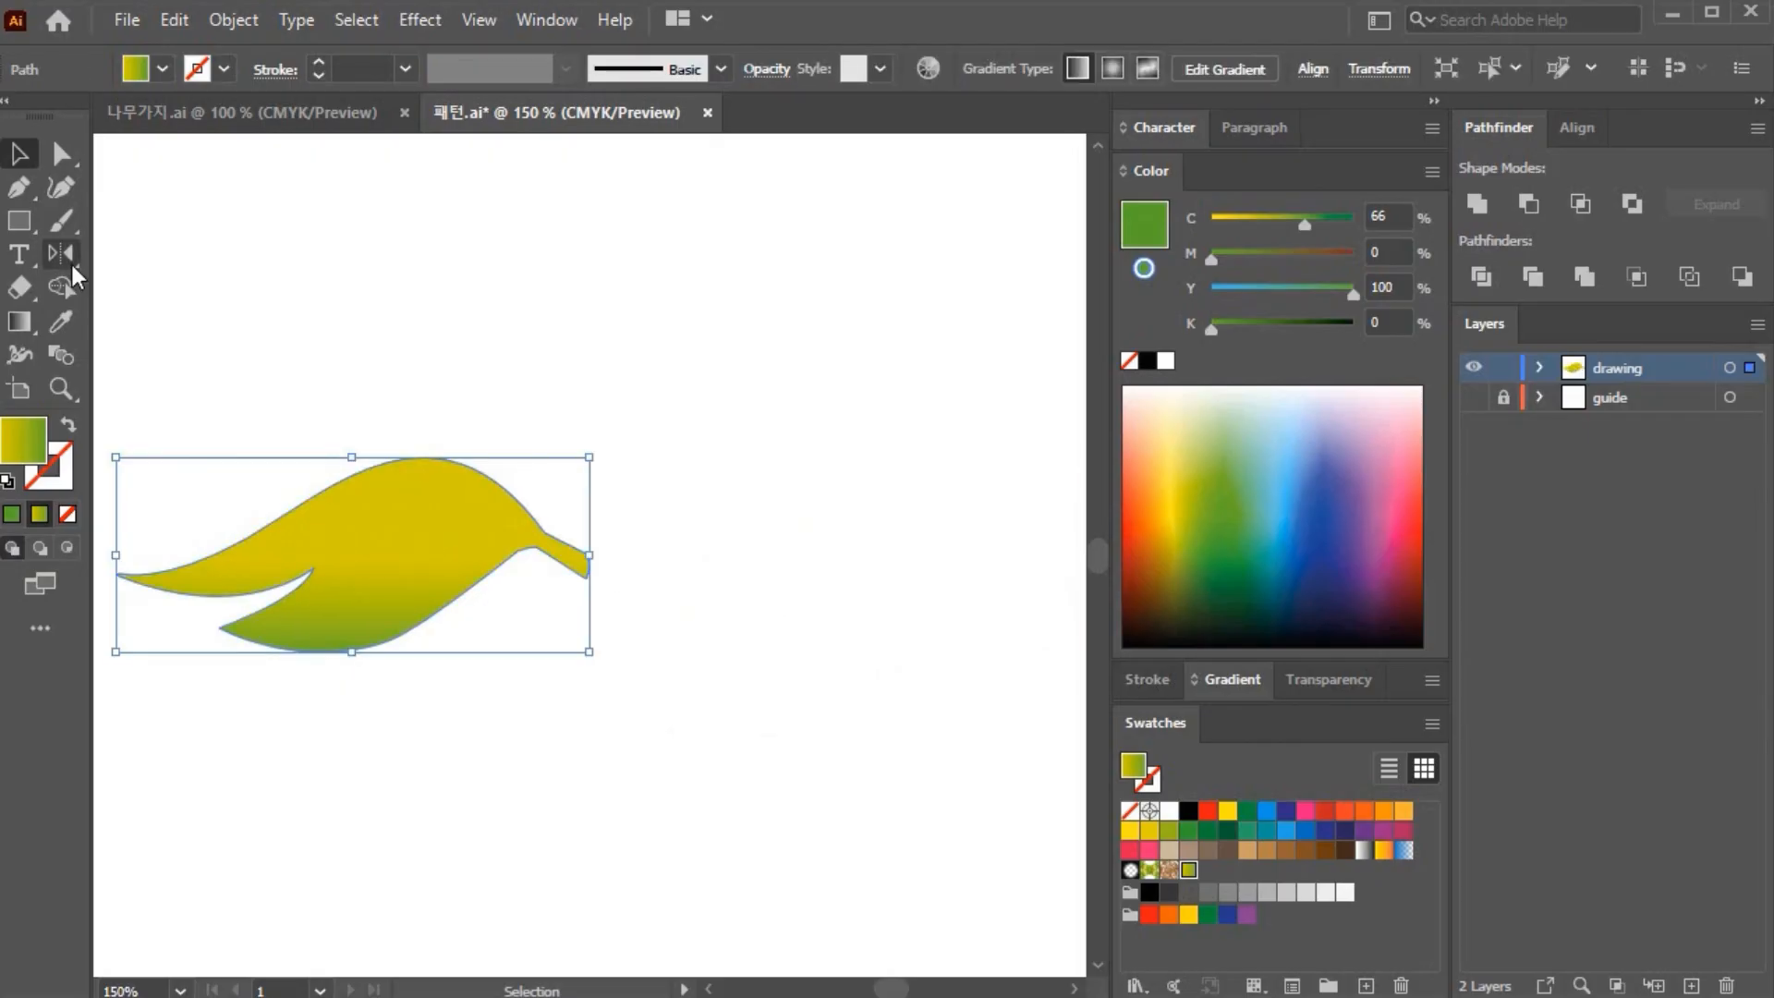
{"action": "left_click", "coordinate": [19, 322]}
{"action": "mouse_move", "coordinate": [403, 538]}
{"action": "left_mouse_down"}
{"action": "mouse_move", "coordinate": [491, 665]}
{"action": "mouse_move", "coordinate": [425, 705]}
{"action": "mouse_move", "coordinate": [452, 719]}
{"action": "mouse_move", "coordinate": [463, 694]}
{"action": "mouse_move", "coordinate": [430, 648]}
{"action": "left_mouse_up"}
{"action": "left_click_drag", "start_coordinate": [449, 660], "coordinate": [469, 655]}
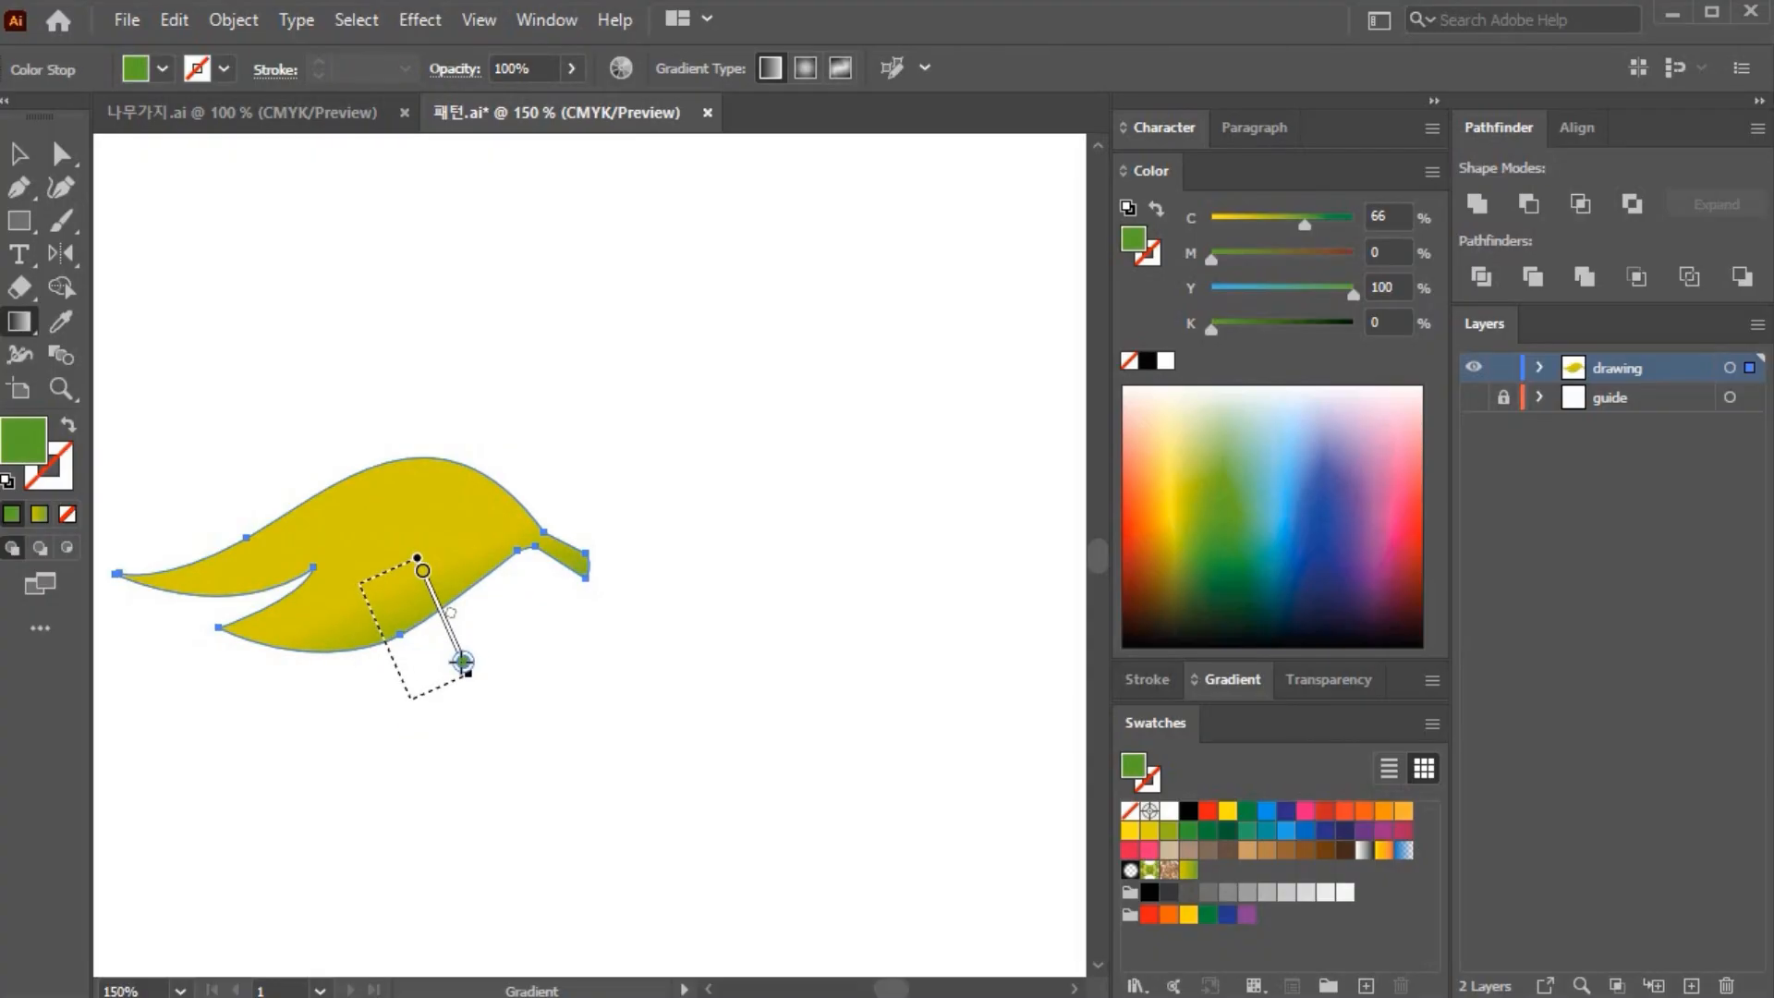
{"action": "mouse_move", "coordinate": [414, 545]}
{"action": "left_mouse_down"}
{"action": "mouse_move", "coordinate": [468, 622]}
{"action": "mouse_move", "coordinate": [463, 668]}
{"action": "left_mouse_up"}
Step: Reflect a copy of the left wing across a vertical axis at its stem end, then deselect the artwork
{"action": "left_click", "coordinate": [27, 154]}
{"action": "left_click", "coordinate": [490, 545]}
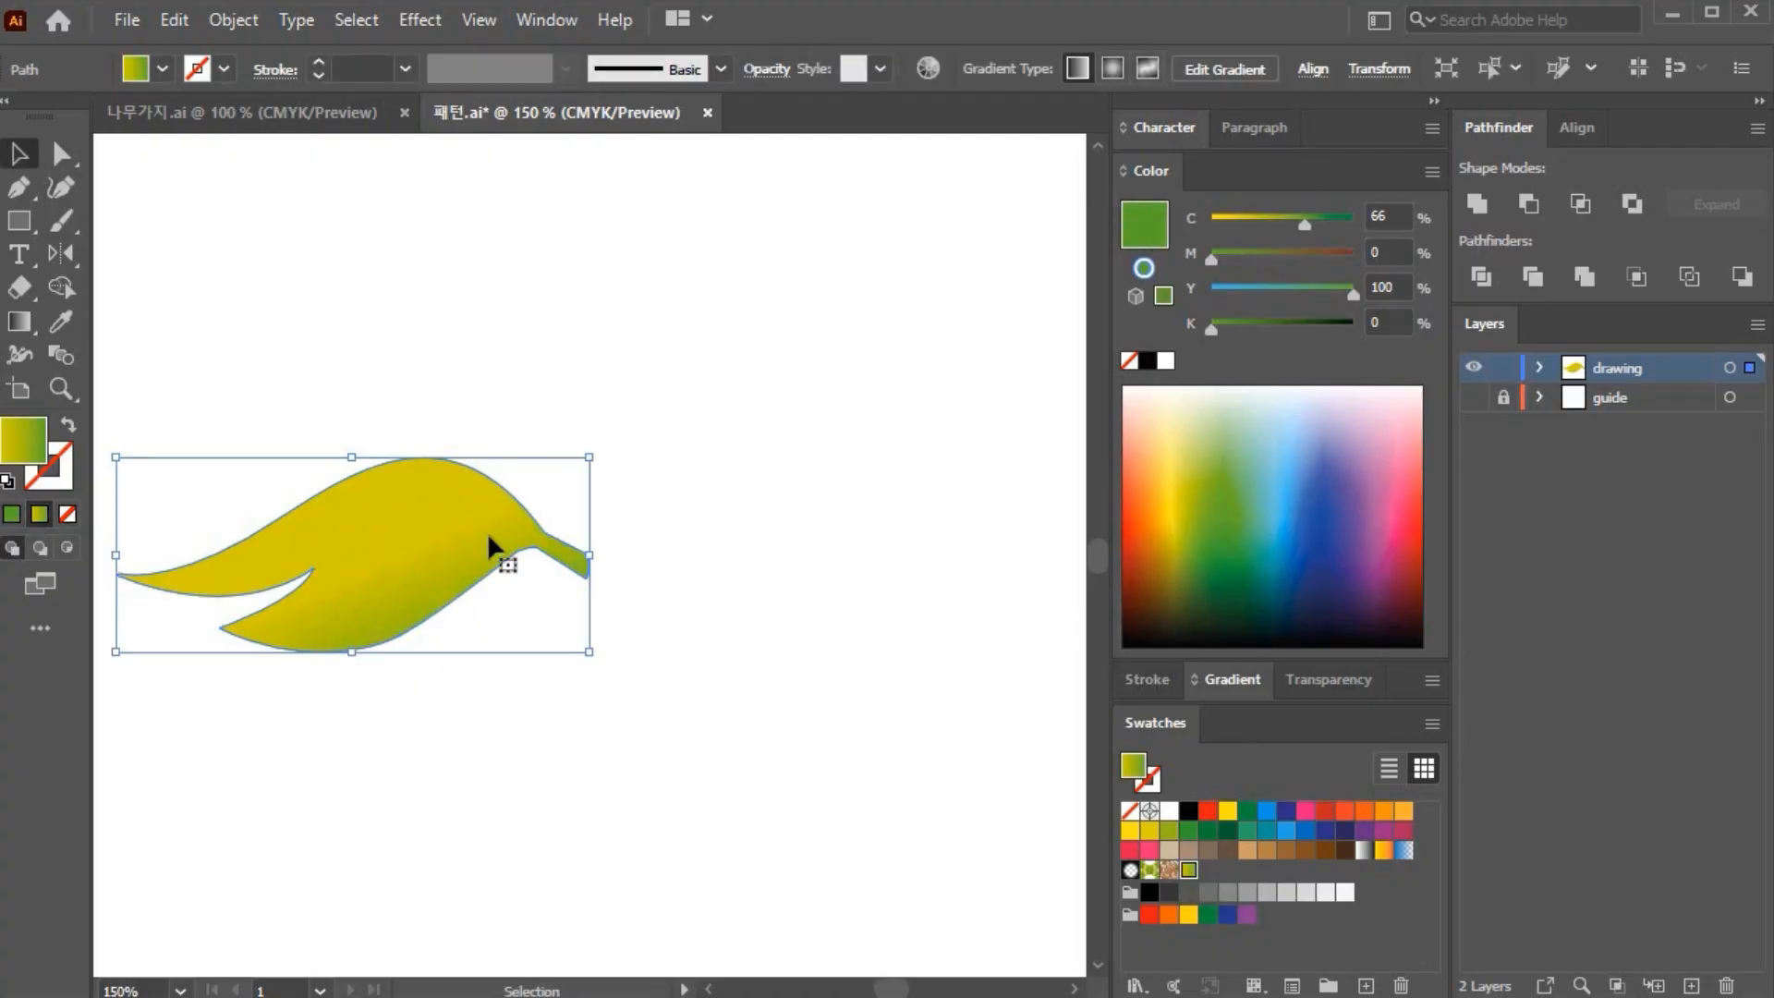
{"action": "left_click", "coordinate": [57, 253]}
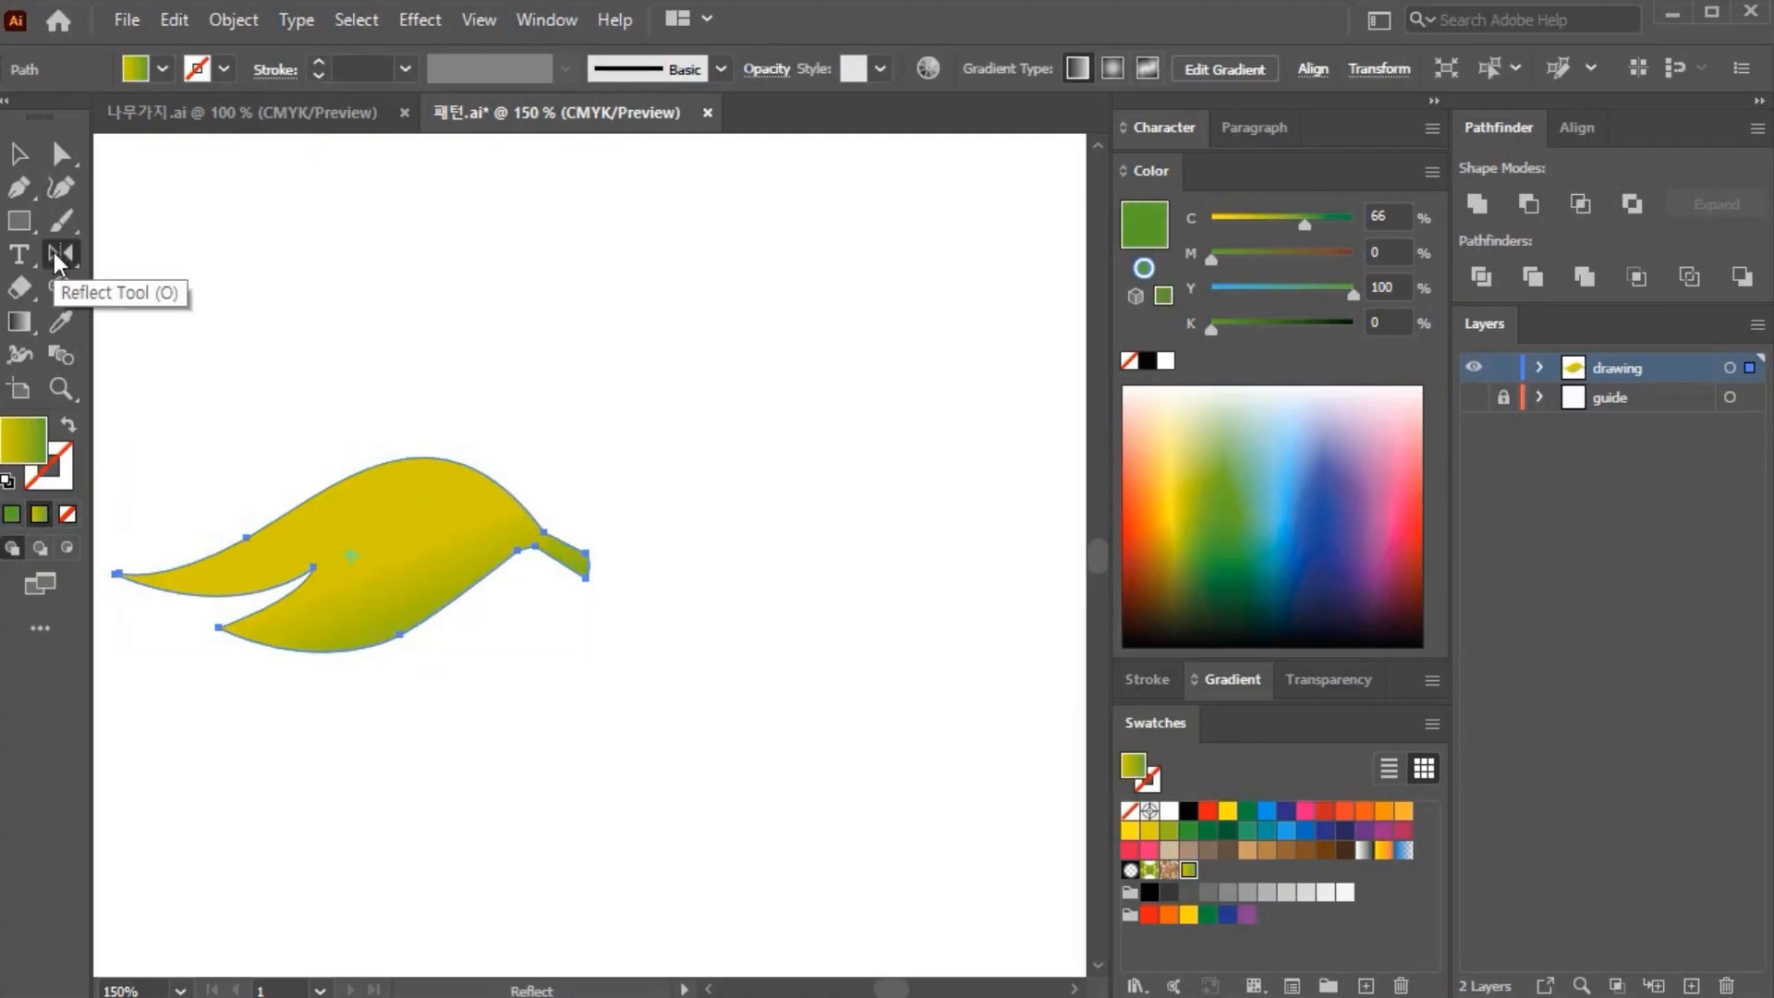
{"action": "left_click", "coordinate": [586, 560], "text": "alt"}
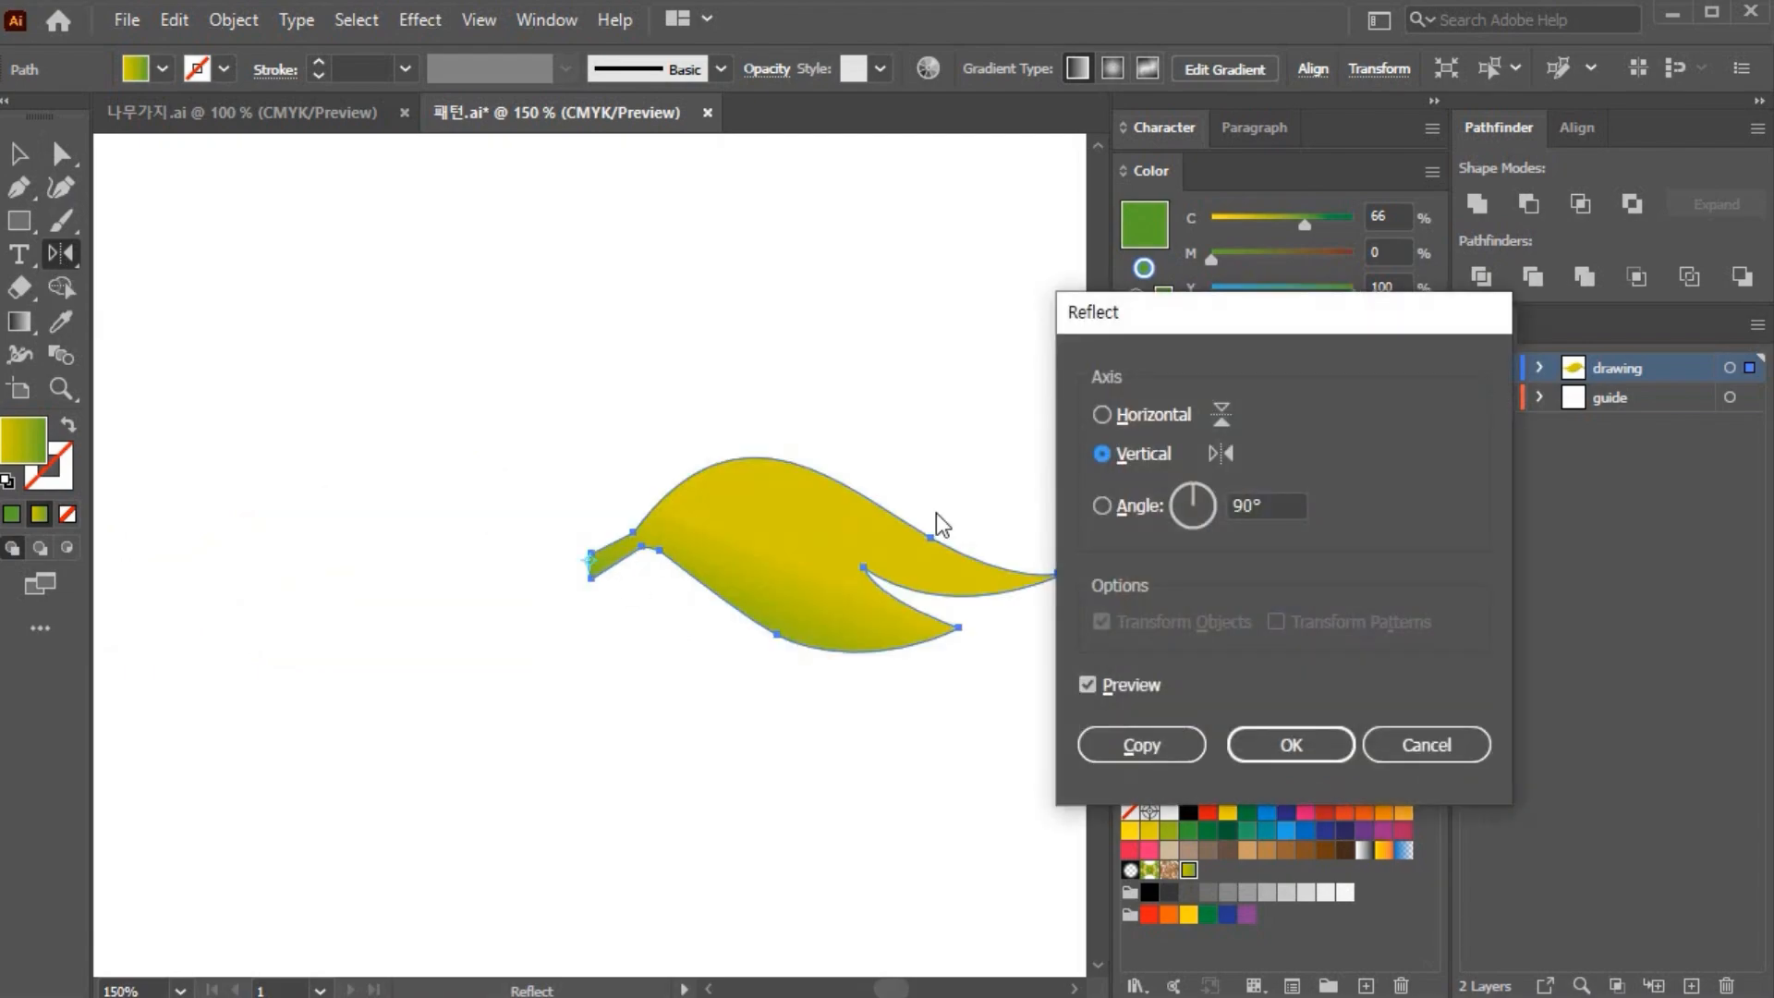
{"action": "left_click", "coordinate": [1155, 744]}
{"action": "left_click", "coordinate": [18, 153]}
{"action": "left_click", "coordinate": [695, 806]}
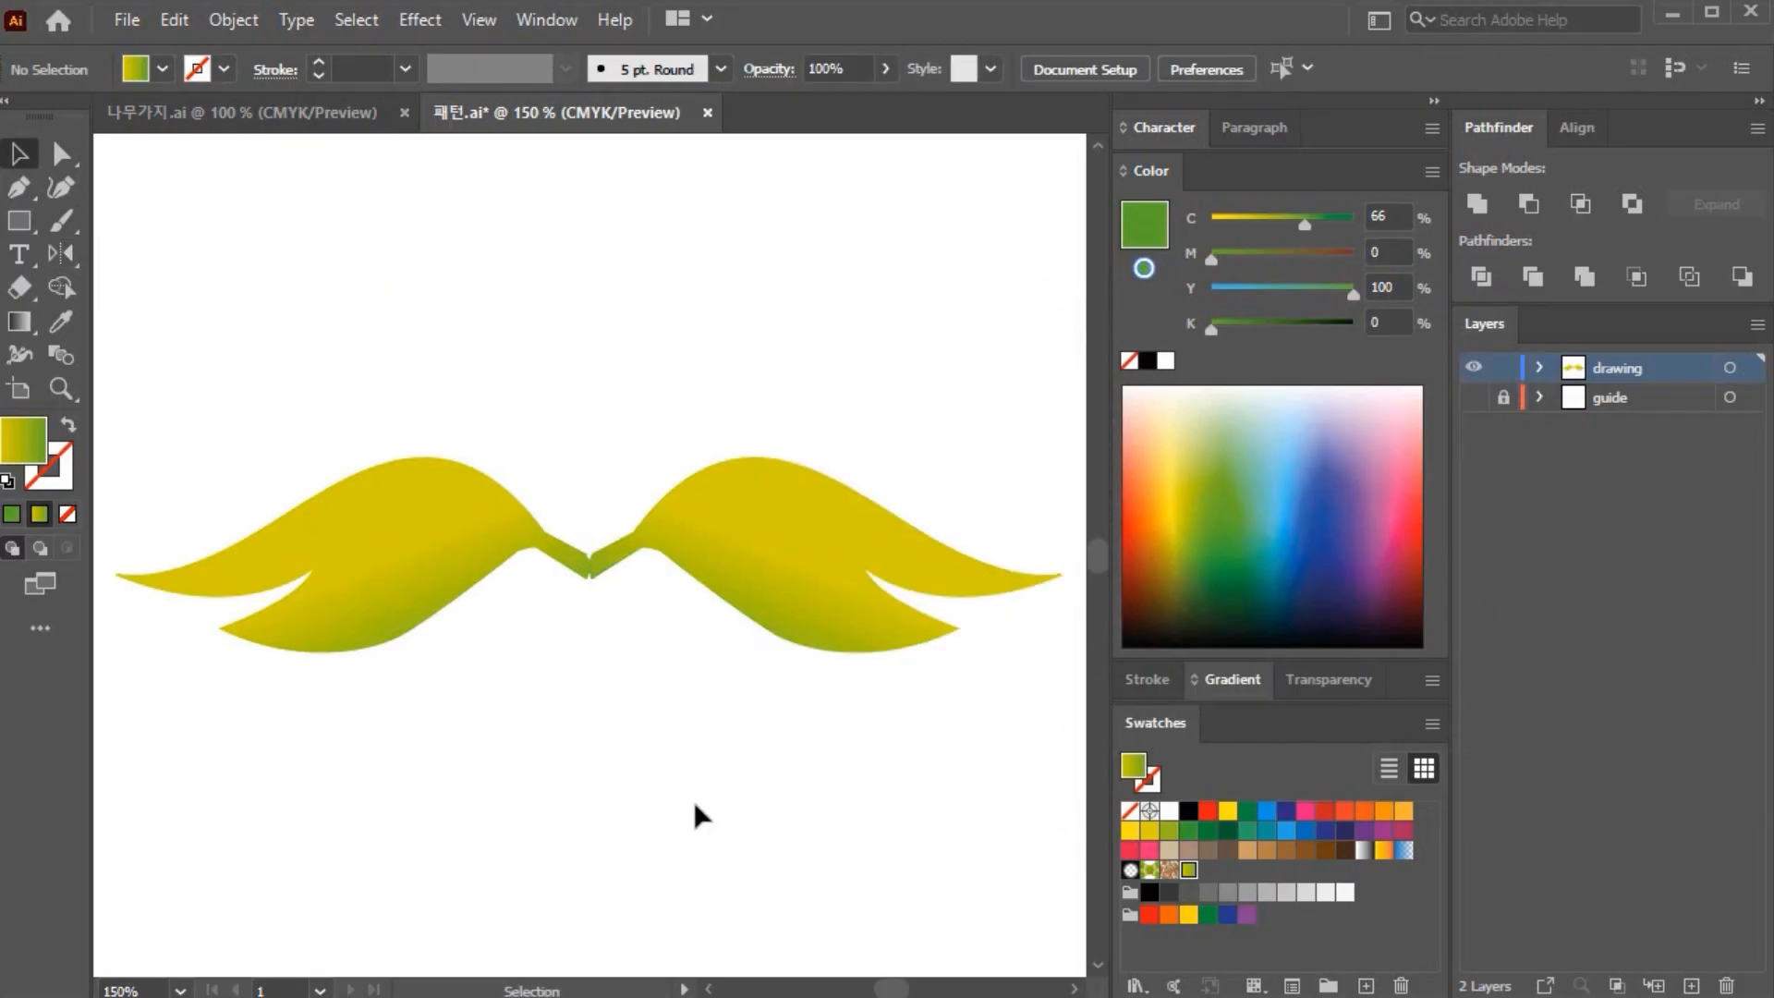